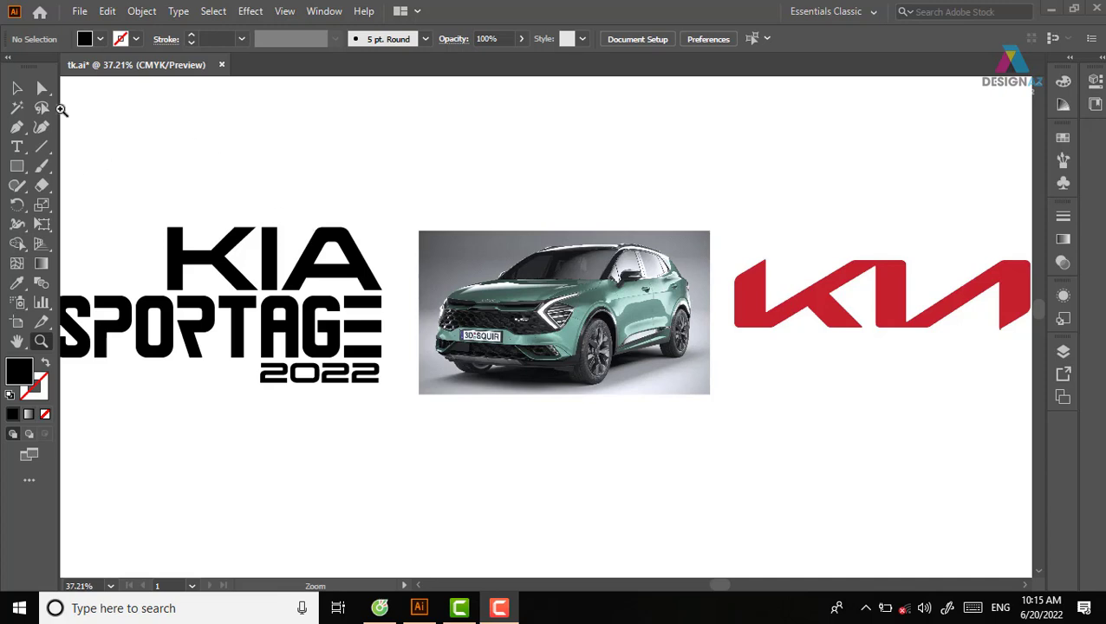
Select the title and car photo, try moving the red Kia logo, then undo and deselect
{"action": "left_click", "coordinate": [17, 89]}
{"action": "left_click_drag", "start_coordinate": [220, 181], "coordinate": [319, 447]}
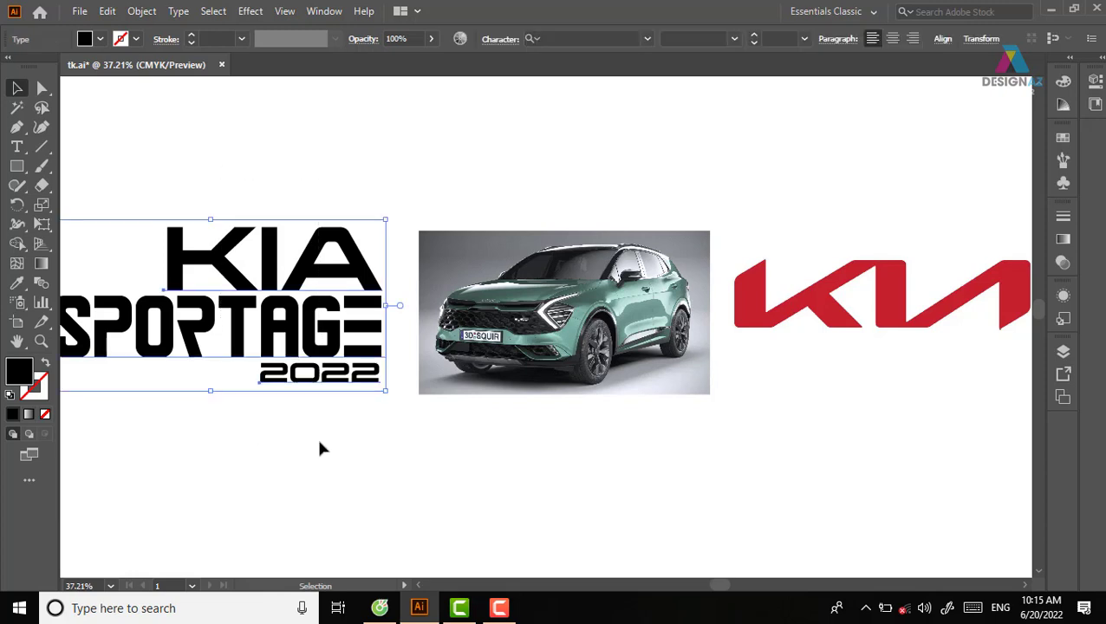
{"action": "left_click_drag", "start_coordinate": [568, 195], "coordinate": [696, 486]}
{"action": "left_click_drag", "start_coordinate": [843, 243], "coordinate": [925, 413]}
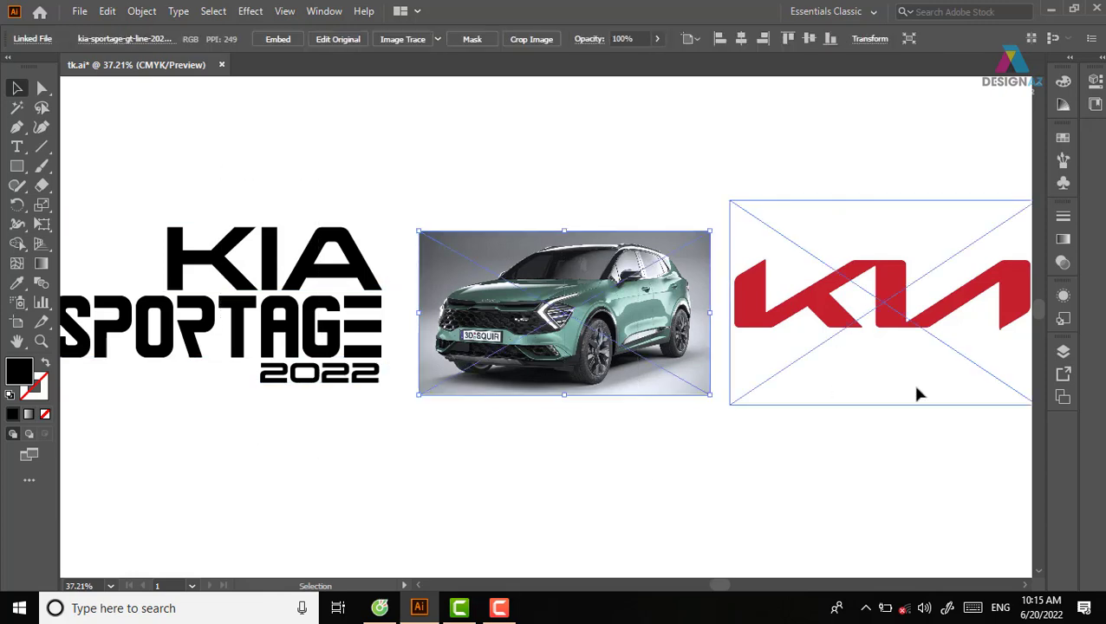
{"action": "key", "text": "ctrl+z"}
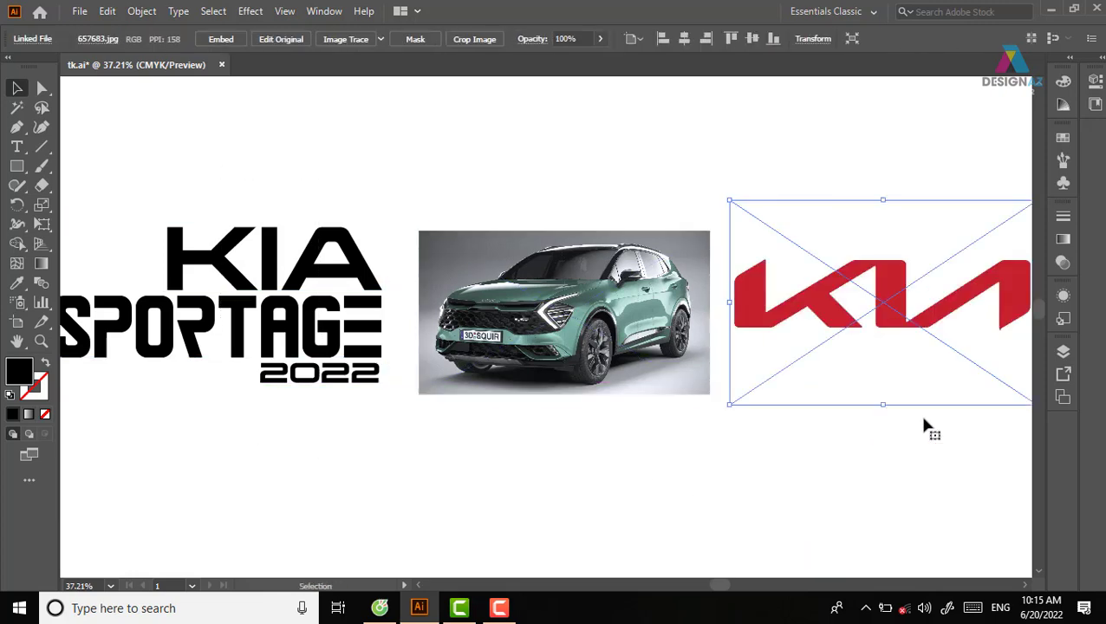
{"action": "left_click", "coordinate": [783, 137]}
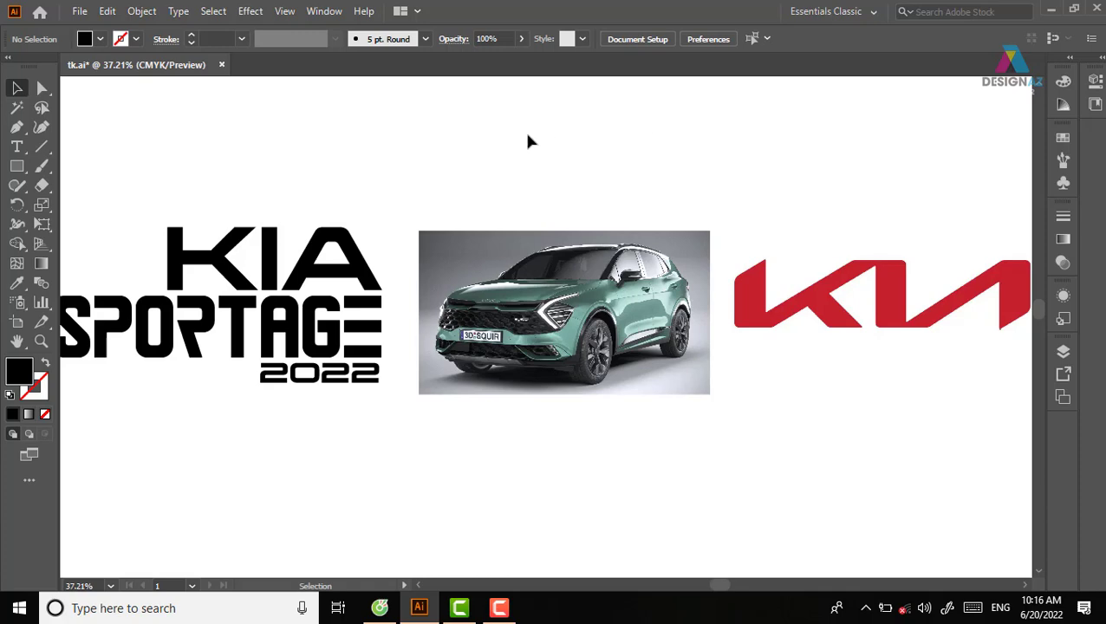
Select the car photo and zoom in on its front and wheels
{"action": "left_click", "coordinate": [500, 322]}
{"action": "scroll", "coordinate": [500, 322], "scroll_direction": "up", "scroll_amount": 2}
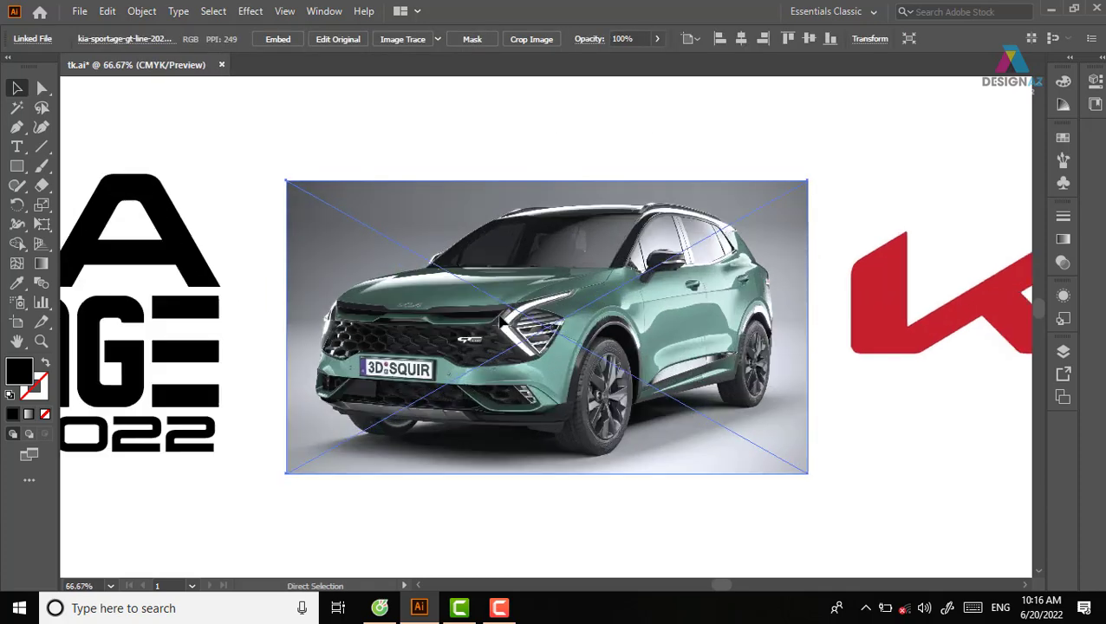
{"action": "scroll", "coordinate": [520, 295], "scroll_direction": "up", "scroll_amount": 1}
{"action": "scroll", "coordinate": [537, 260], "scroll_direction": "up", "scroll_amount": 1}
{"action": "scroll", "coordinate": [548, 246], "scroll_direction": "down", "scroll_amount": 1}
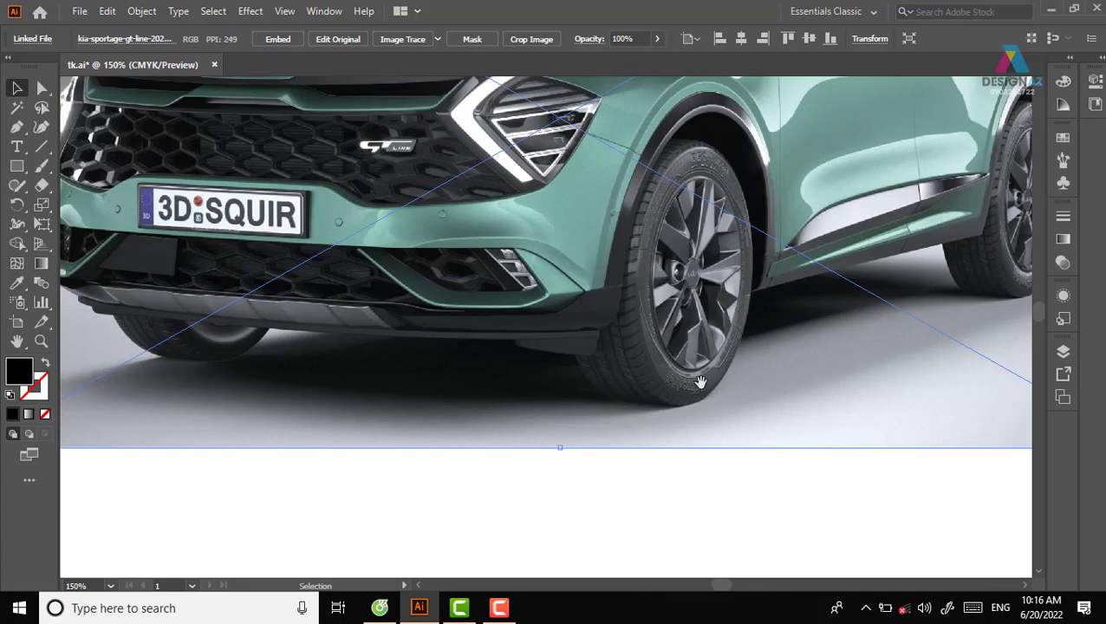
{"action": "key", "text": "ctrl+minus"}
{"action": "key", "text": "ctrl+minus"}
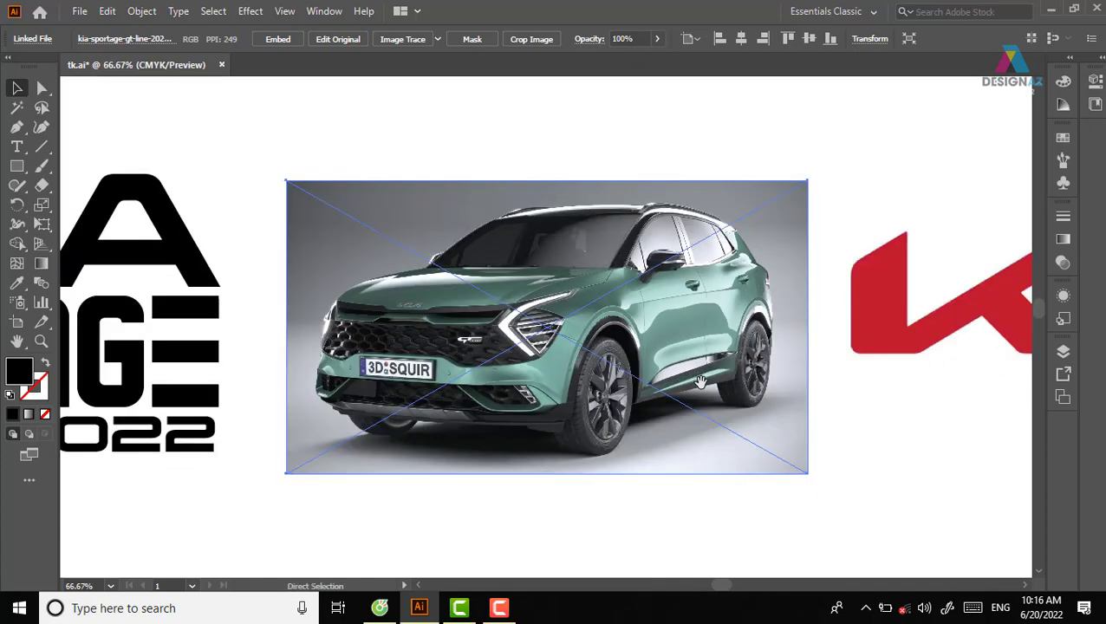
{"action": "key", "text": "ctrl+plus"}
{"action": "scroll", "coordinate": [716, 434], "scroll_direction": "down", "scroll_amount": 2}
{"action": "scroll", "coordinate": [506, 408], "scroll_direction": "down", "scroll_amount": 3}
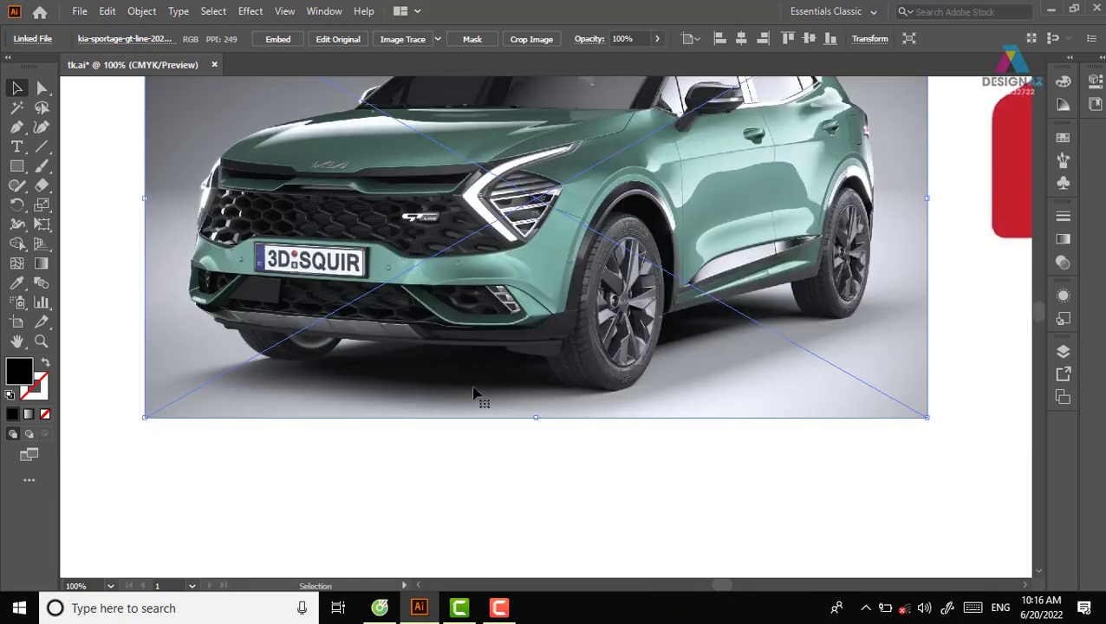
{"action": "key", "text": "p"}
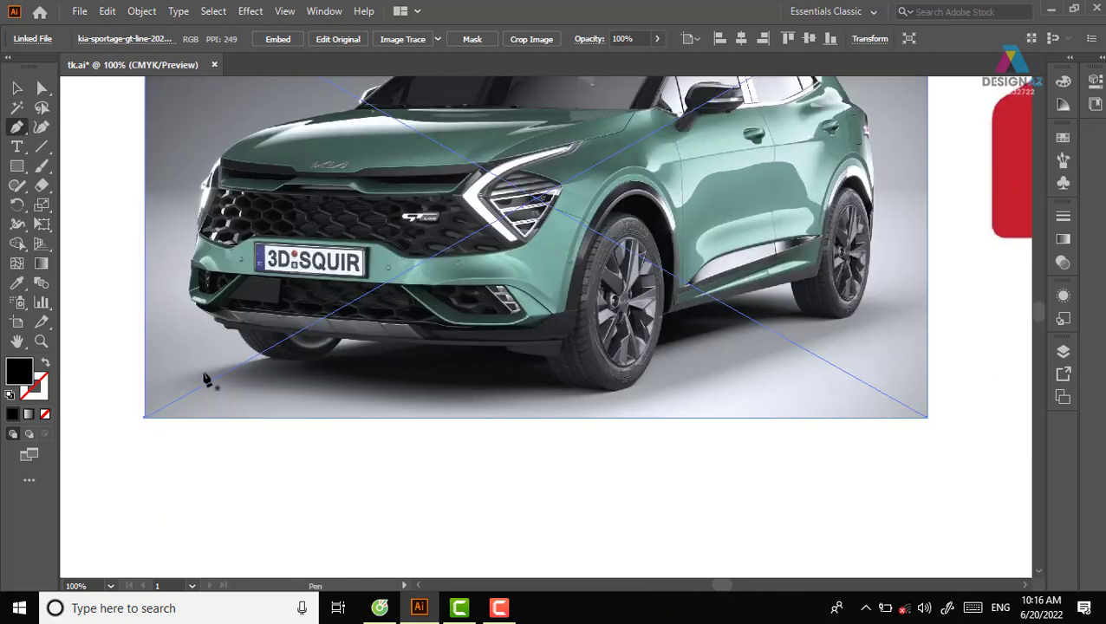
Draw a closed four-anchor black shape under the car from front bumper to rear wheel
{"action": "left_click", "coordinate": [202, 373]}
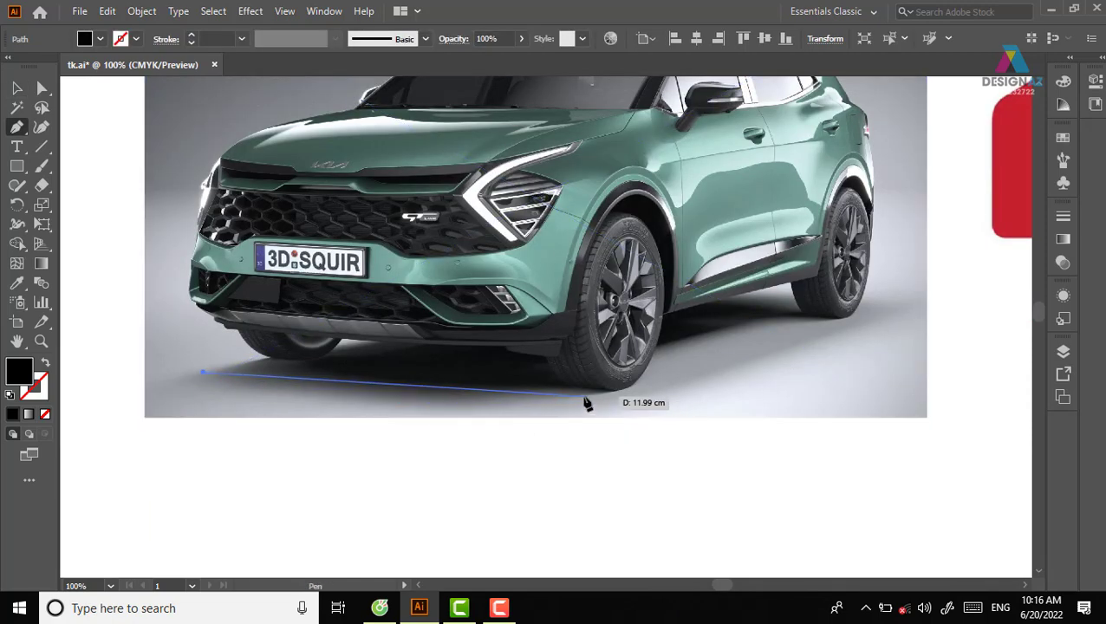
{"action": "left_click", "coordinate": [573, 397]}
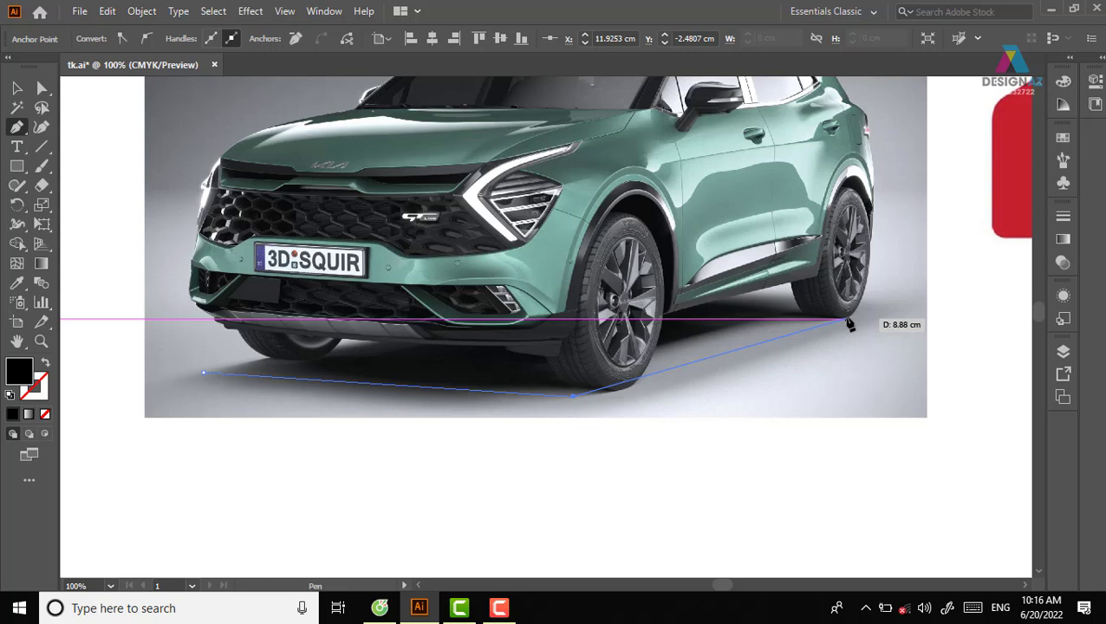
{"action": "left_click", "coordinate": [851, 322]}
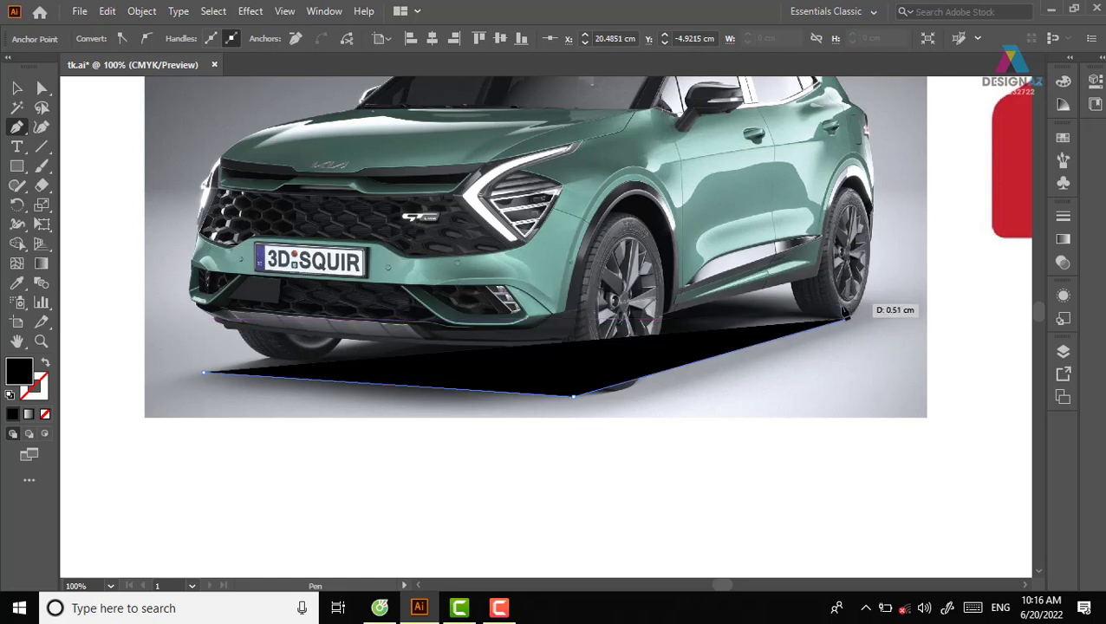
{"action": "key", "text": "ctrl+shift+bracketleft"}
{"action": "key", "text": "ctrl+z"}
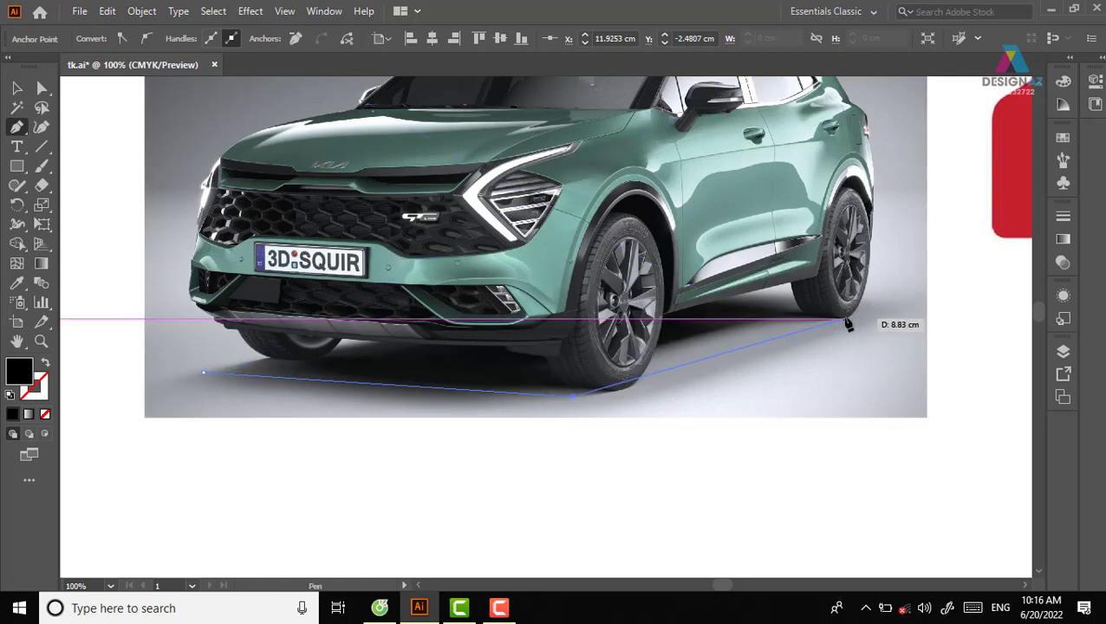
{"action": "left_click", "coordinate": [849, 323]}
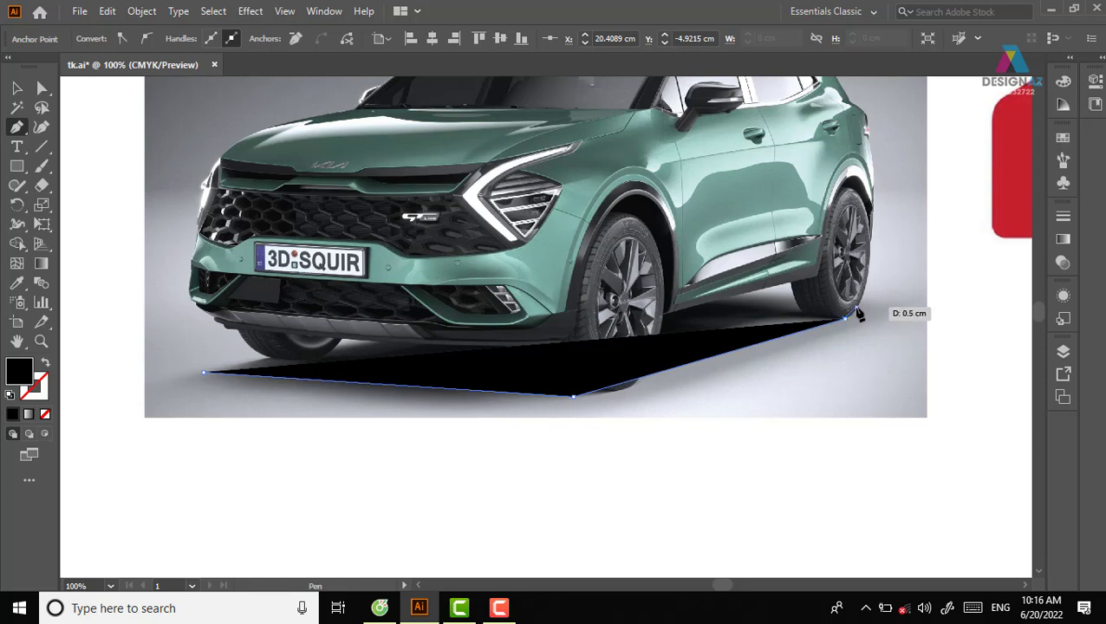
{"action": "left_click", "coordinate": [684, 295]}
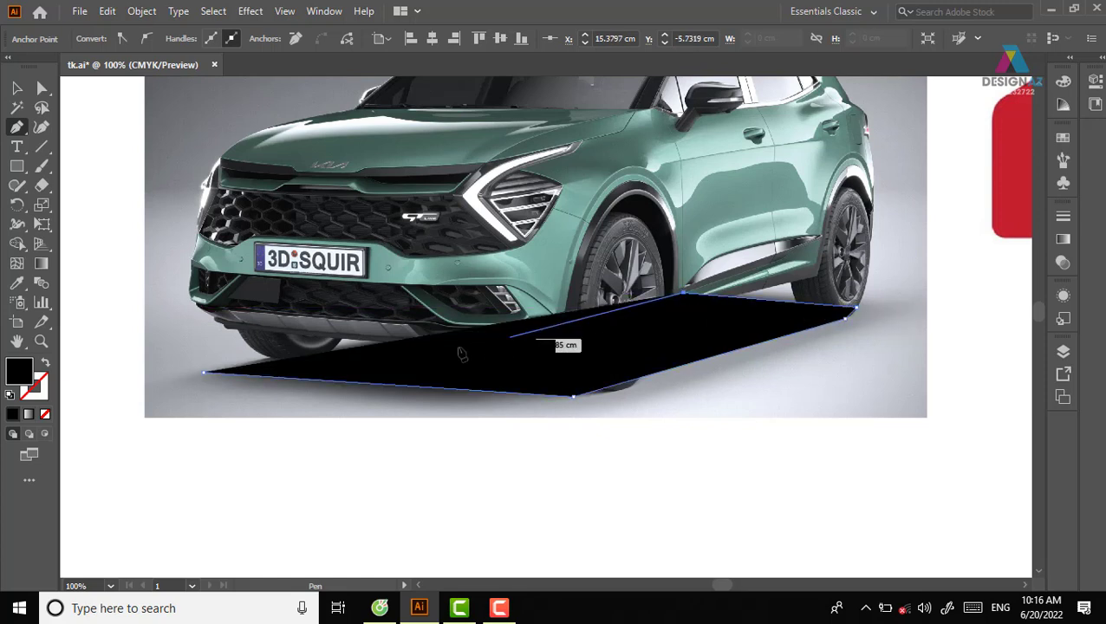
{"action": "left_click", "coordinate": [203, 373]}
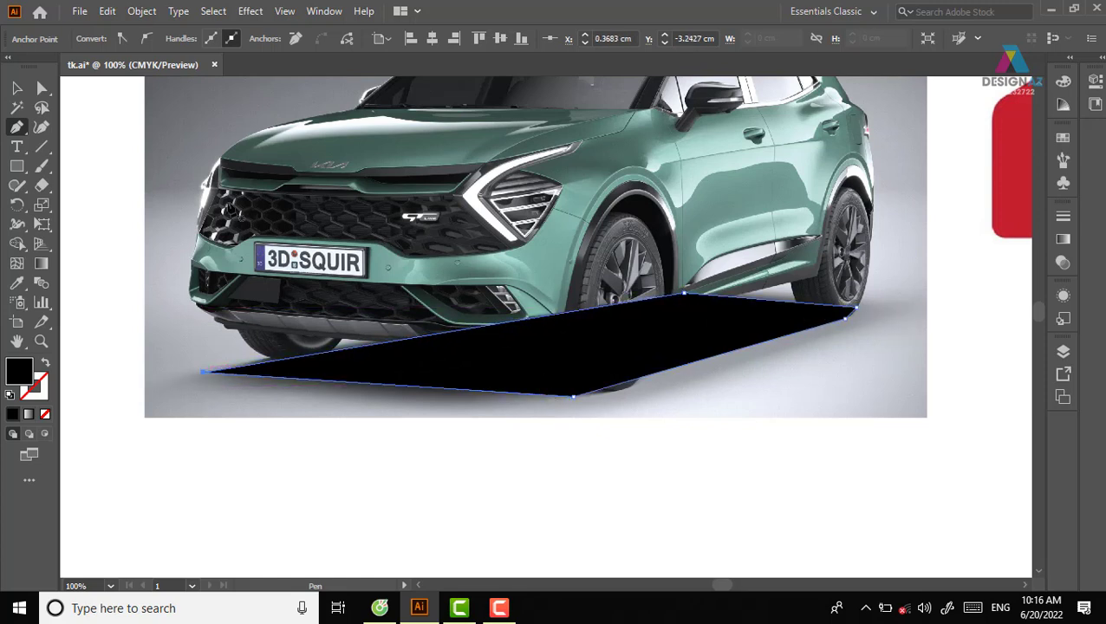
{"action": "left_click", "coordinate": [17, 88]}
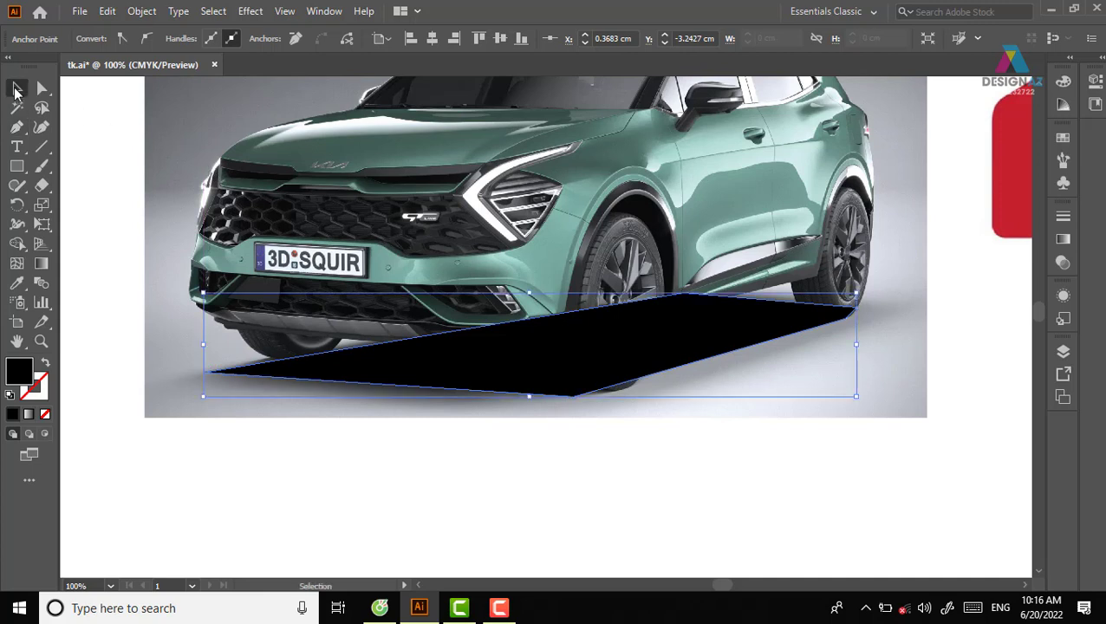
{"action": "left_click", "coordinate": [964, 322]}
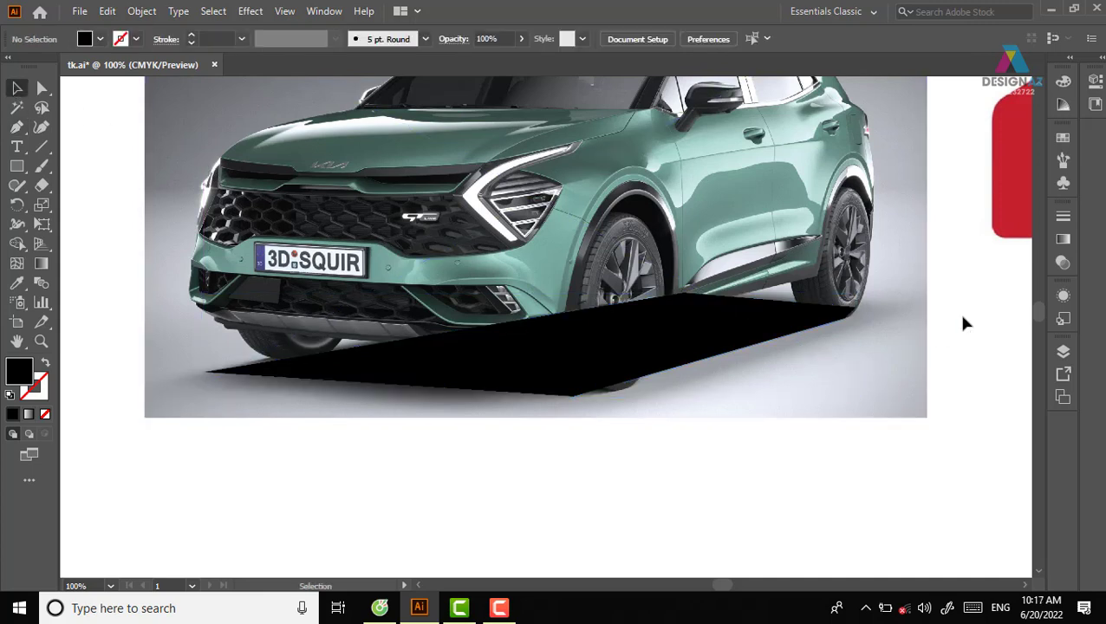
Set the black shadow shape's opacity to 5%
{"action": "left_click", "coordinate": [674, 356]}
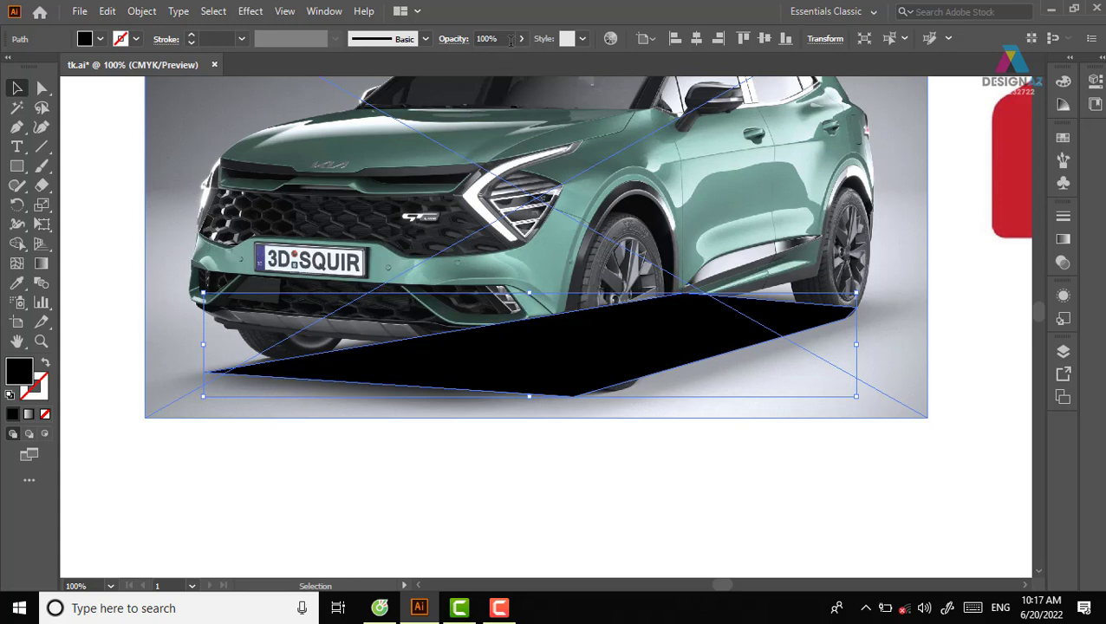
{"action": "left_click", "coordinate": [476, 39]}
{"action": "type", "text": "5"}
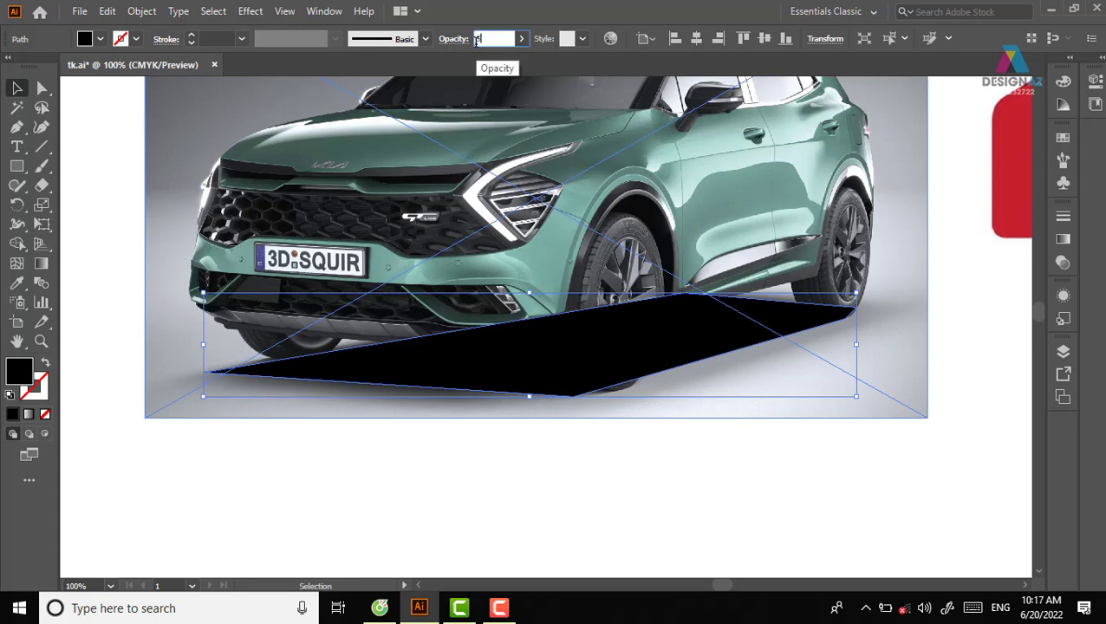
{"action": "key", "text": "Return"}
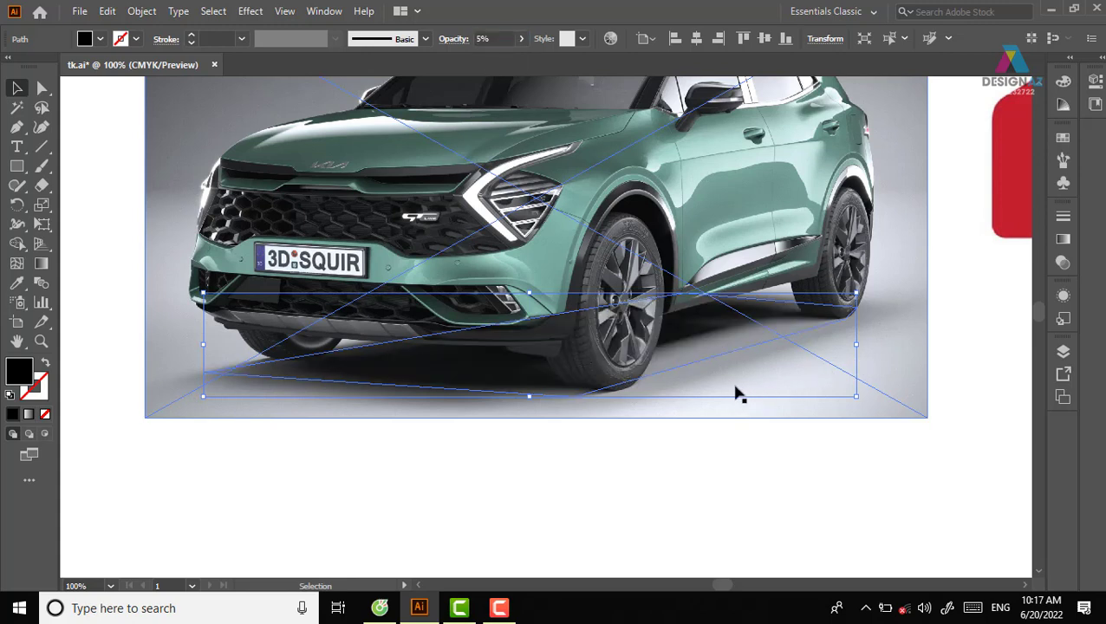
{"action": "left_click", "coordinate": [957, 317]}
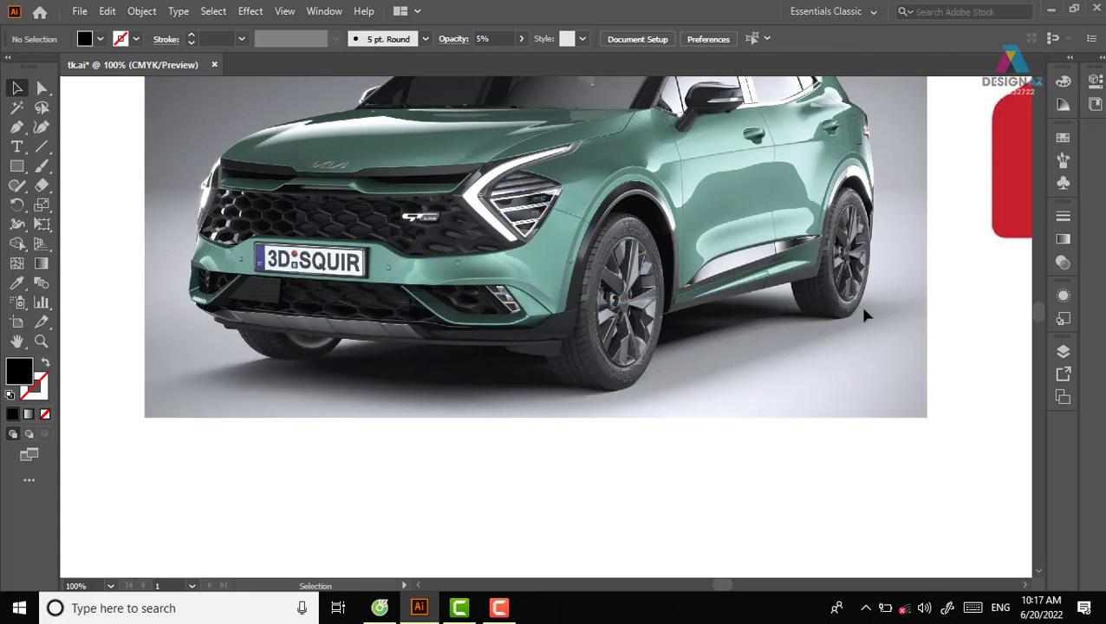
Alt-drag a smaller copy of the shadow at 100% opacity and select both shapes
{"action": "left_click", "coordinate": [699, 352]}
{"action": "key", "text": "a"}
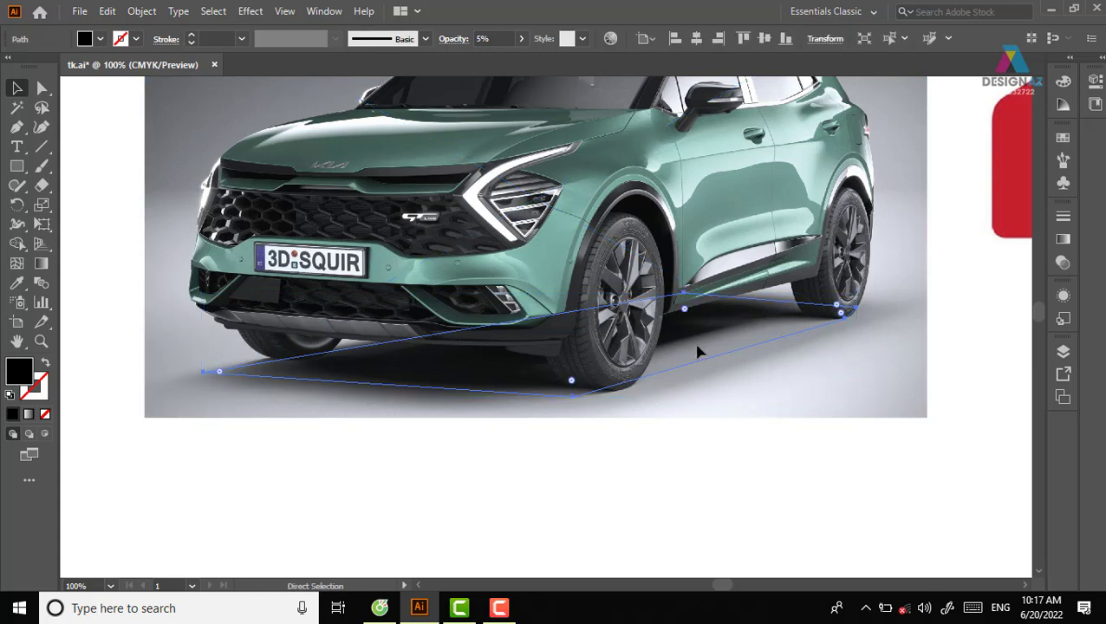
{"action": "key", "text": "v"}
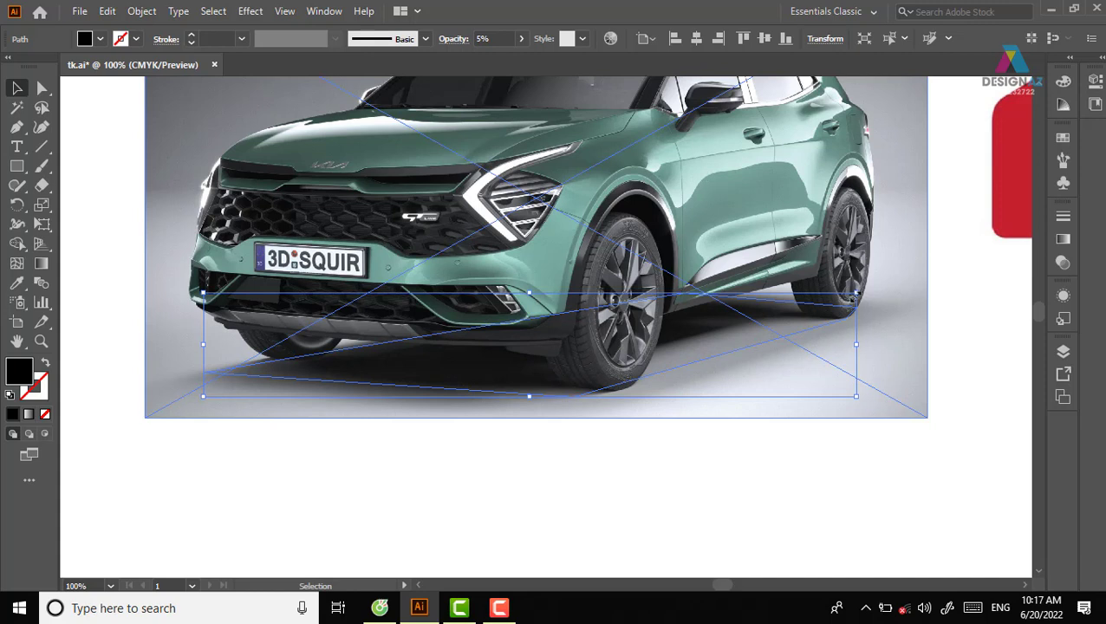
{"action": "left_click_drag", "start_coordinate": [852, 297], "coordinate": [745, 310]}
{"action": "left_click", "coordinate": [500, 38]}
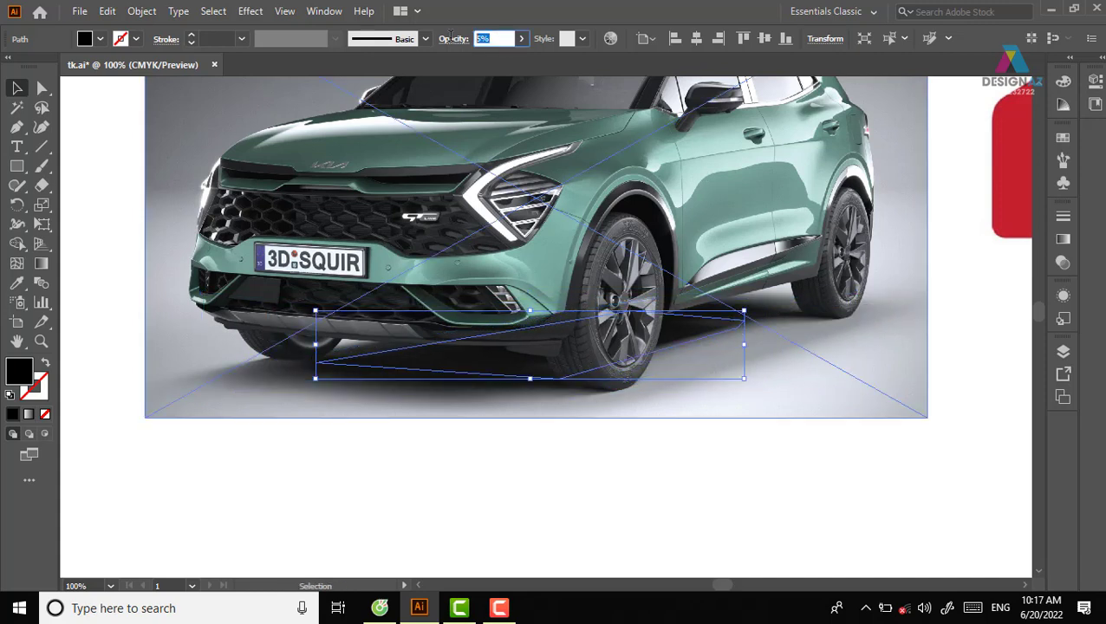
{"action": "type", "text": "100"}
{"action": "key", "text": "Return"}
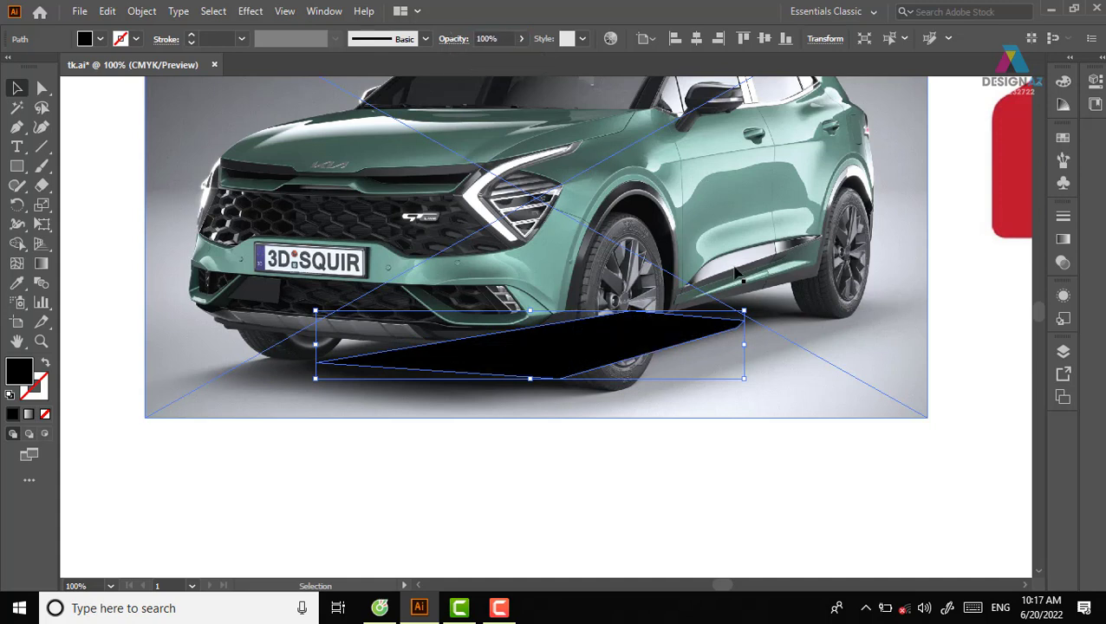
{"action": "left_click", "coordinate": [766, 344], "text": "shift"}
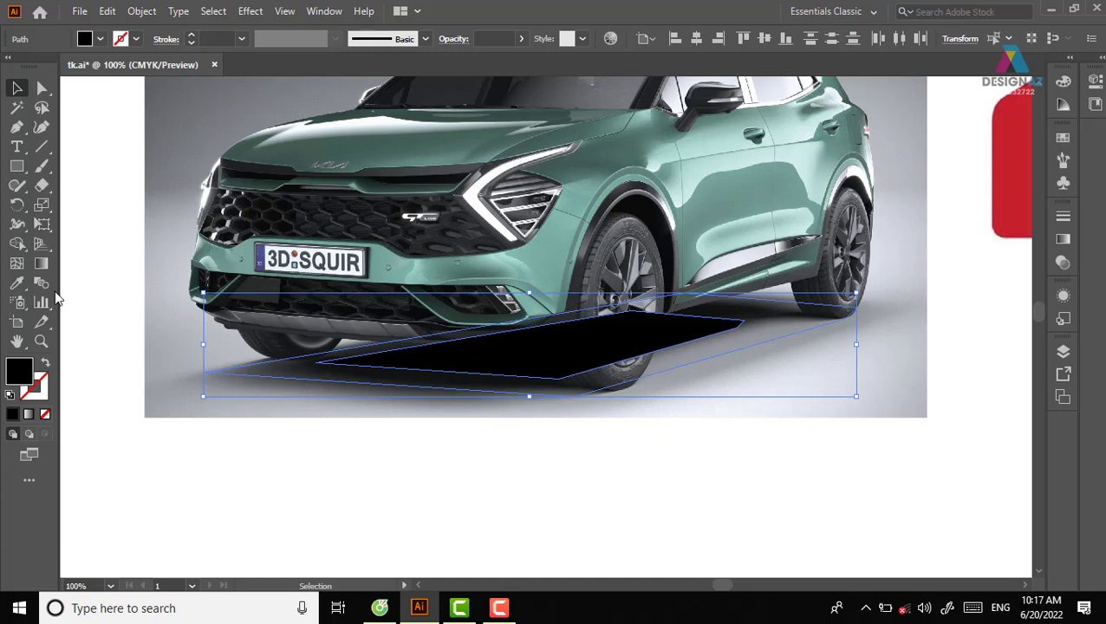
Blend the two shadow shapes, keeping Smooth Color spacing in the blend options
{"action": "key", "text": "ctrl+alt+b"}
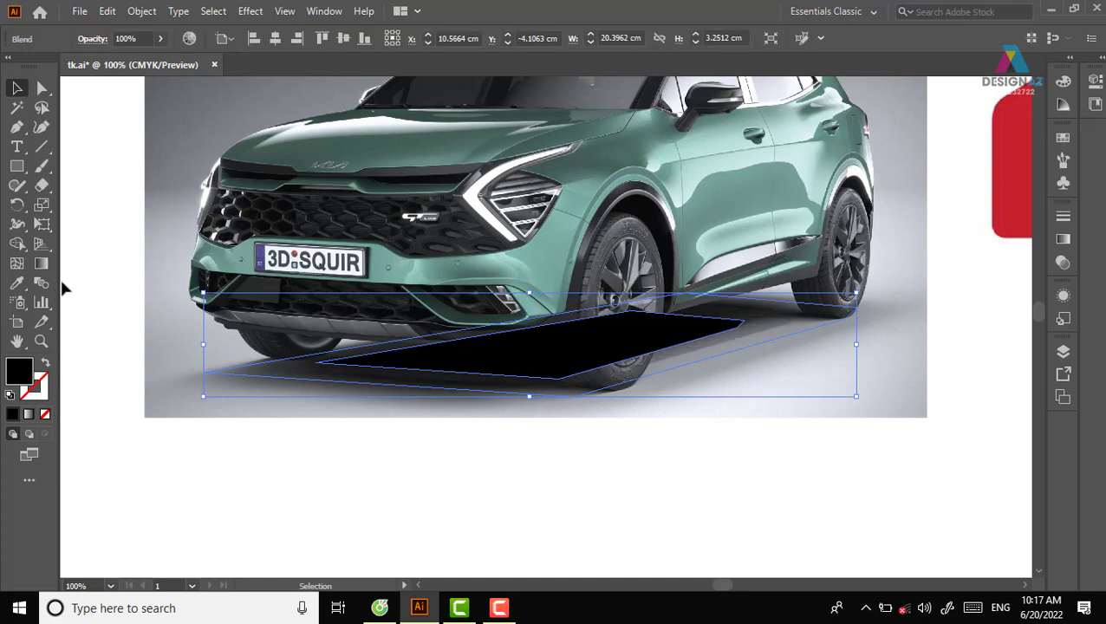
{"action": "left_click", "coordinate": [42, 284]}
{"action": "double_click", "coordinate": [42, 284]}
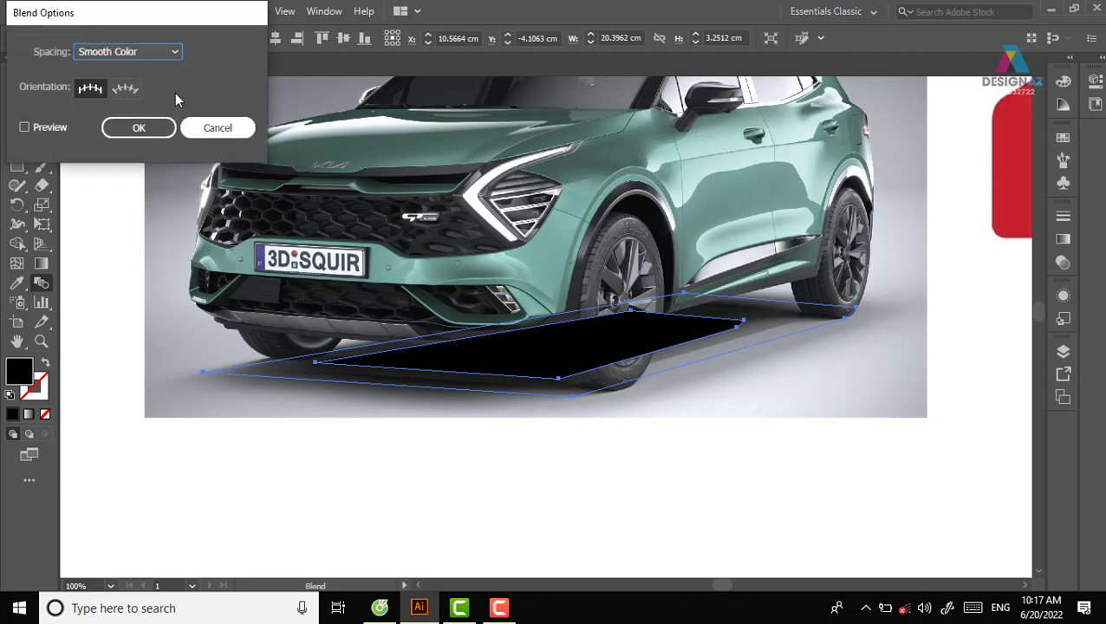
{"action": "left_click", "coordinate": [159, 52]}
{"action": "left_click", "coordinate": [149, 69]}
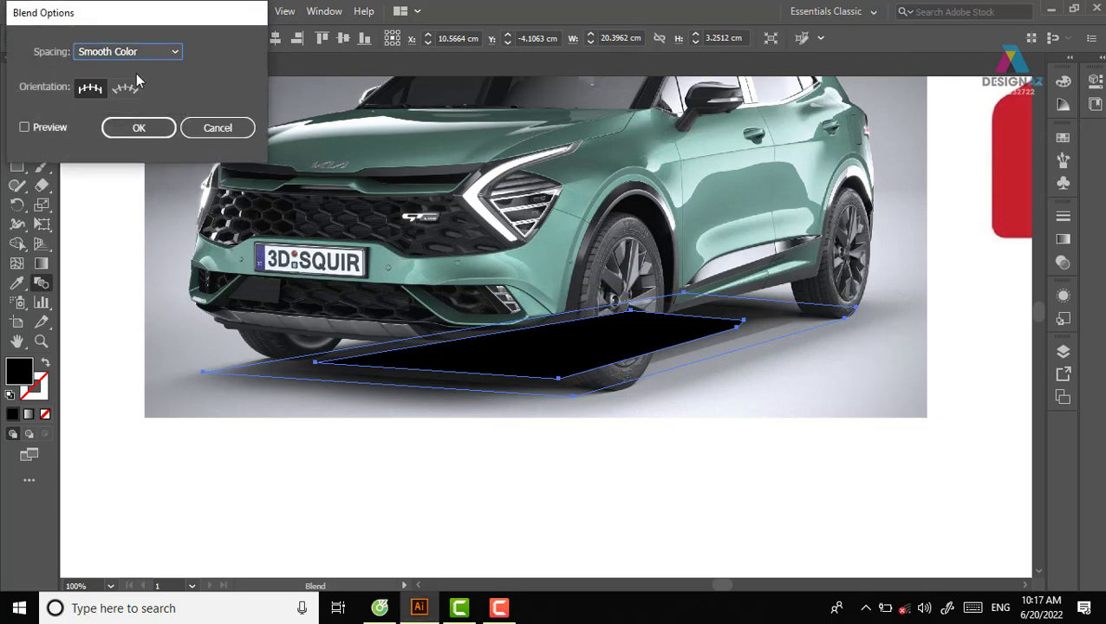
{"action": "left_click", "coordinate": [247, 130]}
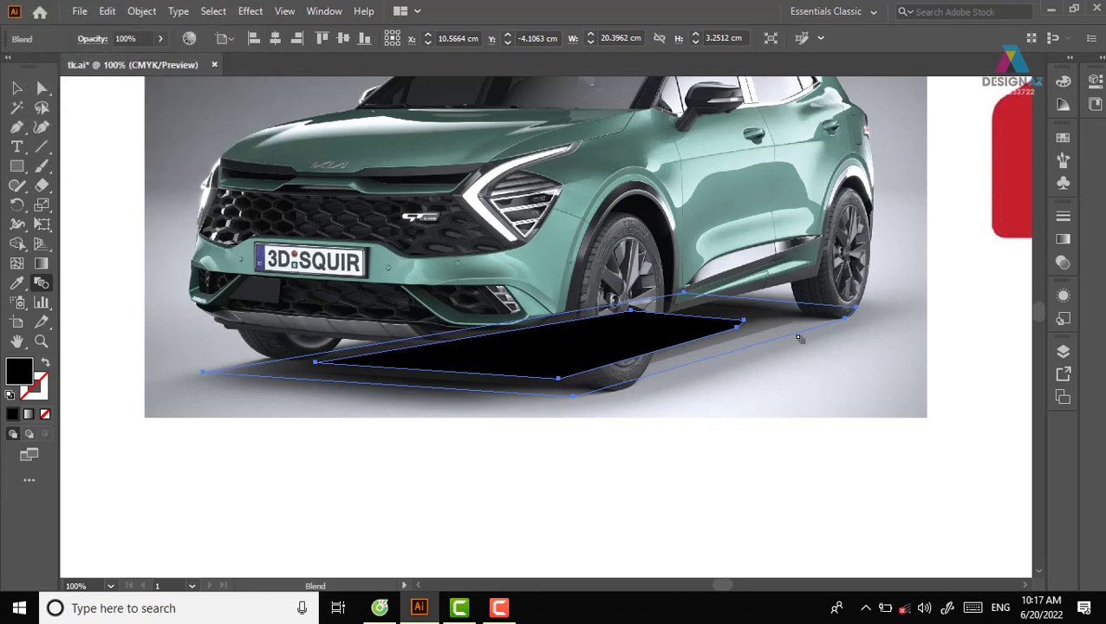
Select the larger outer shadow shape and bring up its opacity setting
{"action": "left_click", "coordinate": [799, 338]}
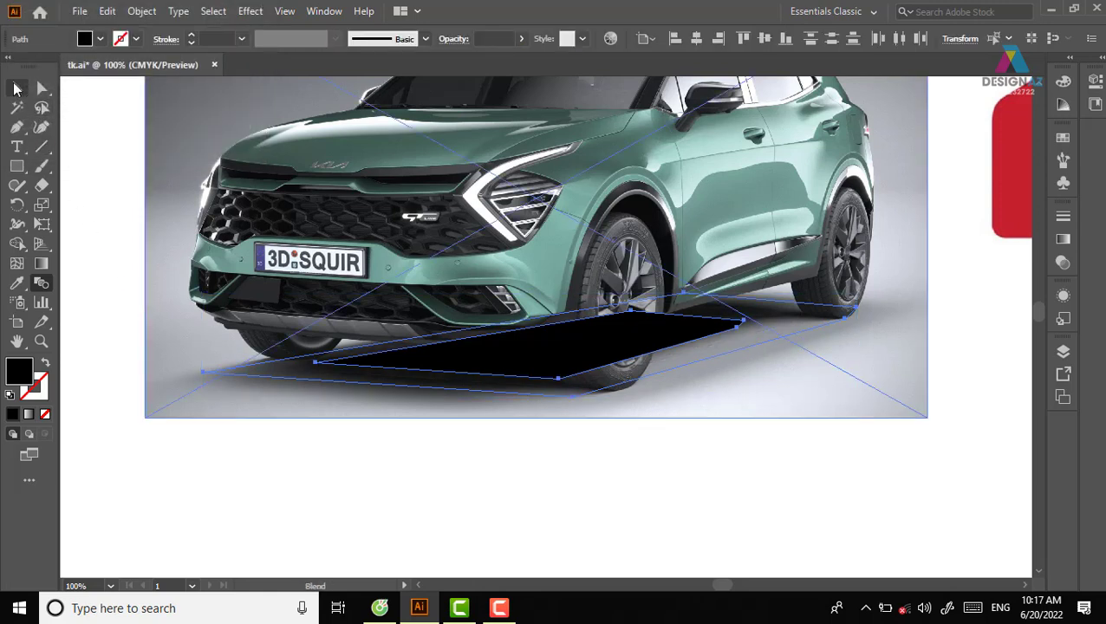
{"action": "left_click", "coordinate": [15, 87]}
{"action": "left_click", "coordinate": [746, 490]}
{"action": "left_click", "coordinate": [667, 377]}
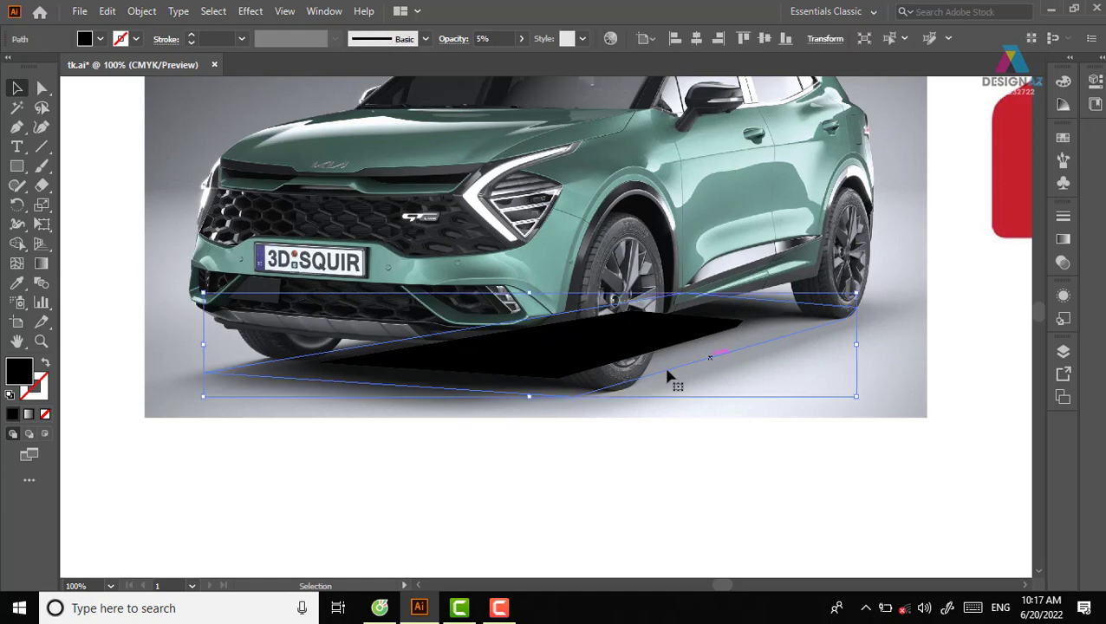
{"action": "left_click", "coordinate": [521, 38]}
Give the outer shadow shape 100% opacity and a light grey BCBCBC fill
{"action": "left_click_drag", "start_coordinate": [461, 58], "coordinate": [581, 67]}
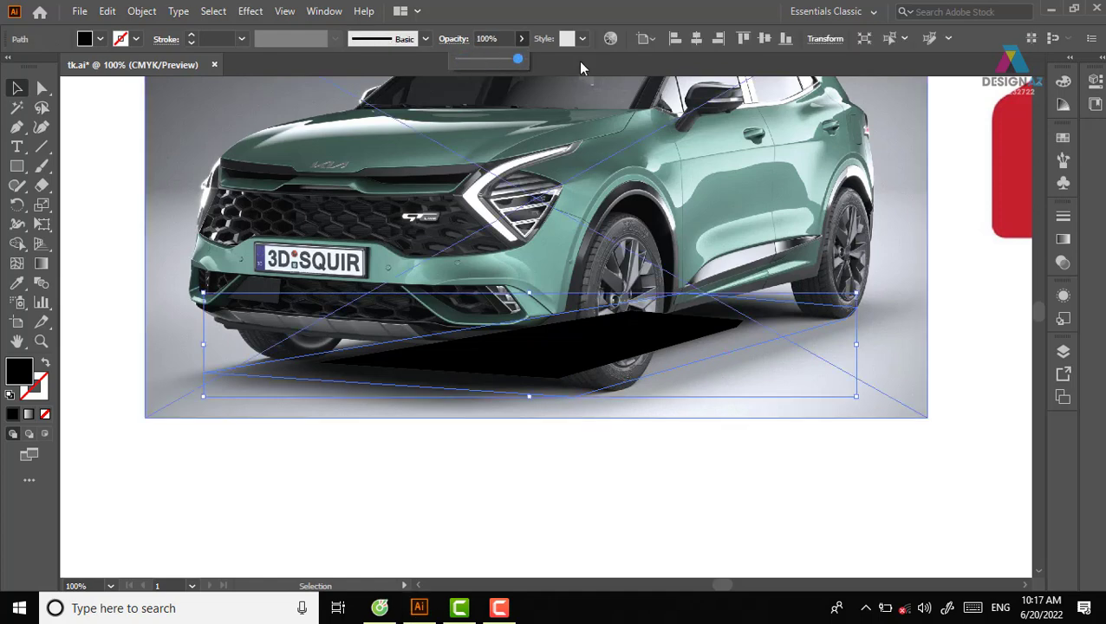
{"action": "double_click", "coordinate": [19, 371]}
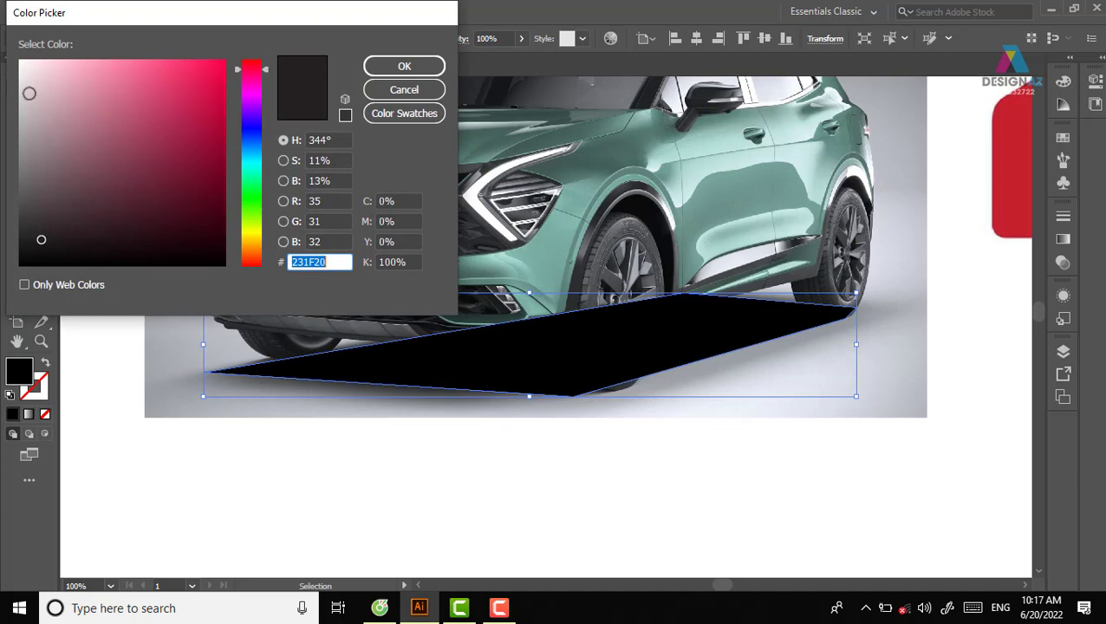
{"action": "left_click", "coordinate": [19, 111]}
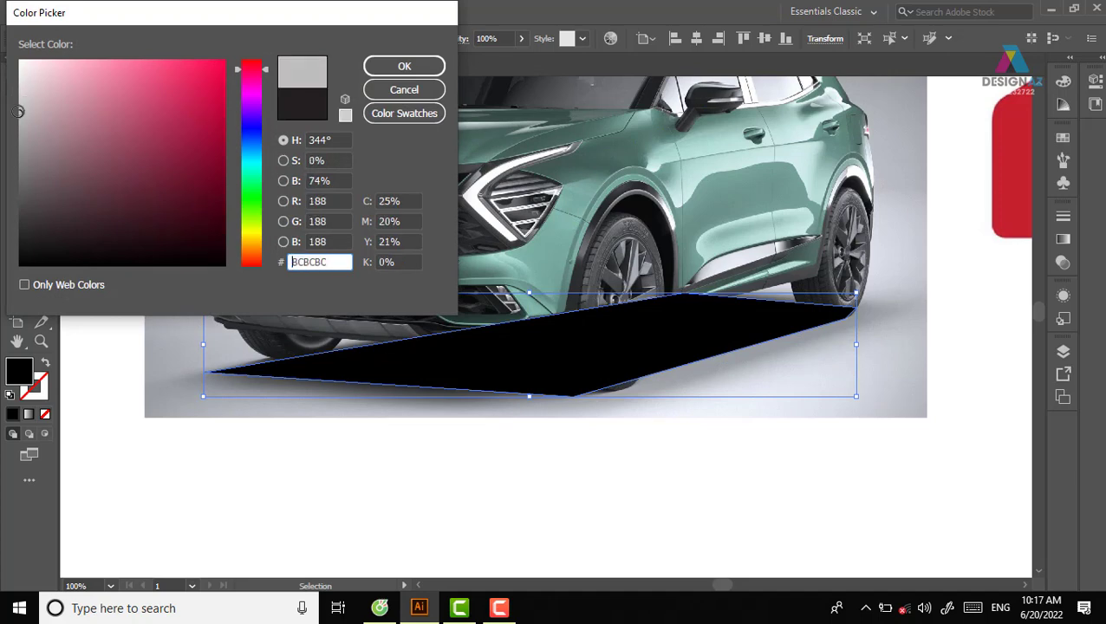
{"action": "left_click", "coordinate": [404, 67]}
Blend the black inner shape with the grey outer shape using Ctrl+Alt+B
{"action": "left_click", "coordinate": [675, 340], "text": "shift"}
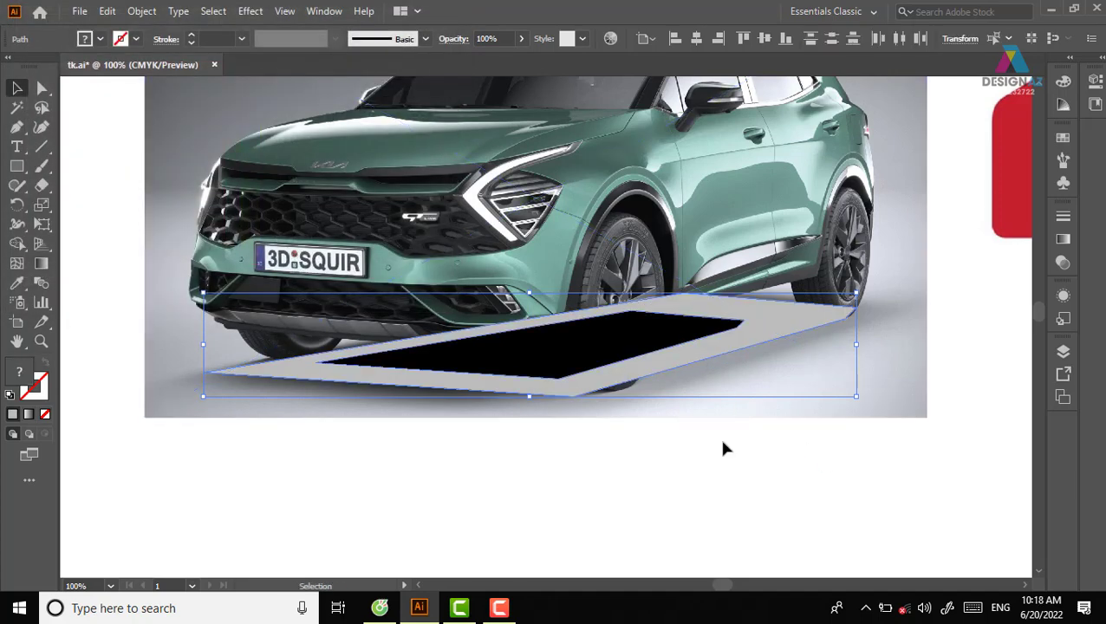
{"action": "left_click", "coordinate": [796, 512]}
{"action": "left_click", "coordinate": [656, 353]}
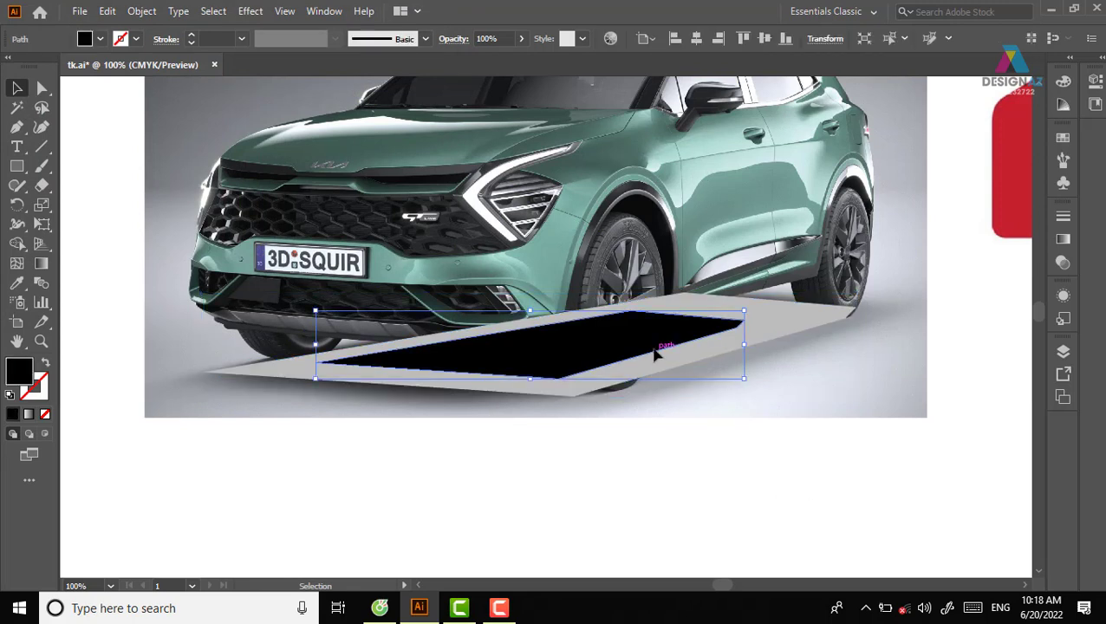
{"action": "left_click", "coordinate": [810, 331], "text": "shift"}
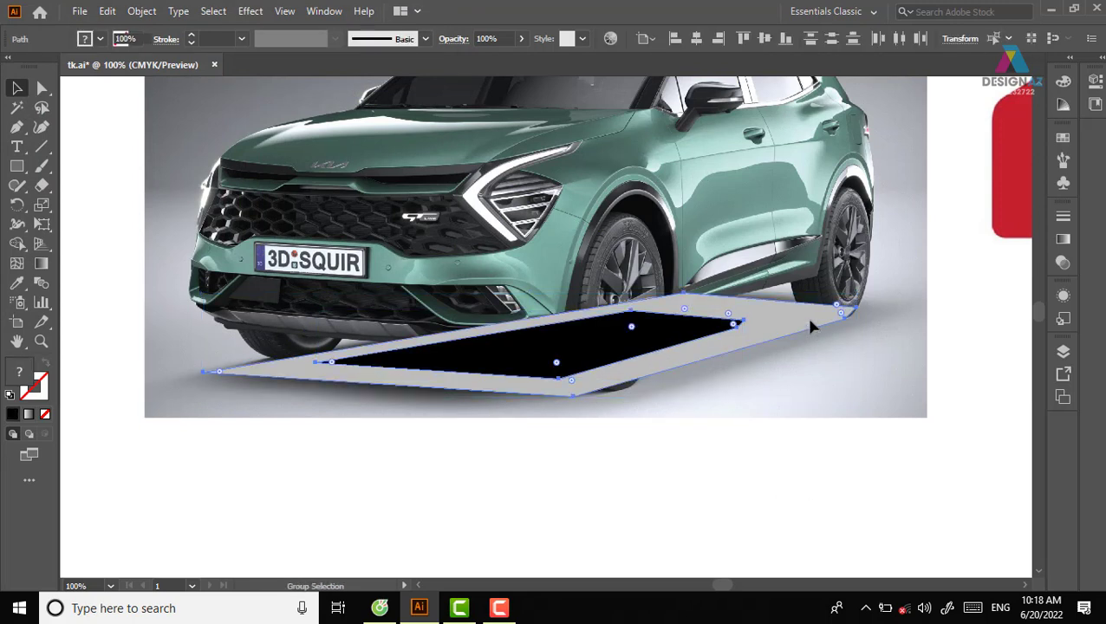
{"action": "key", "text": "ctrl+alt+b"}
{"action": "left_click", "coordinate": [737, 475]}
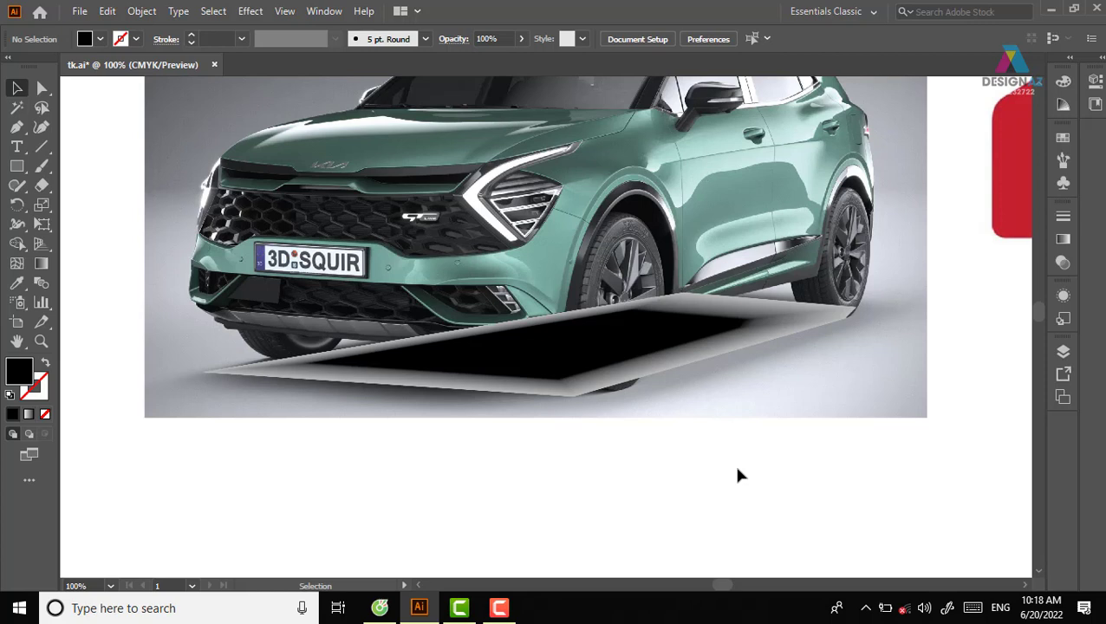
{"action": "left_click", "coordinate": [684, 336]}
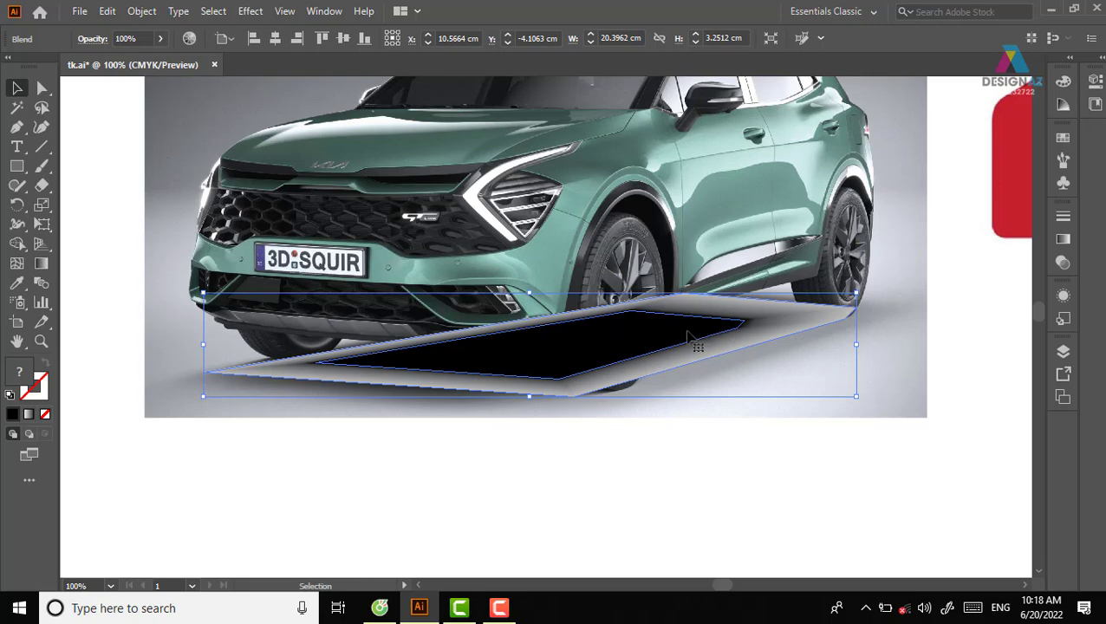
Enlarge the blend's black inner shape toward the upper right
{"action": "double_click", "coordinate": [687, 336]}
{"action": "left_click", "coordinate": [672, 338]}
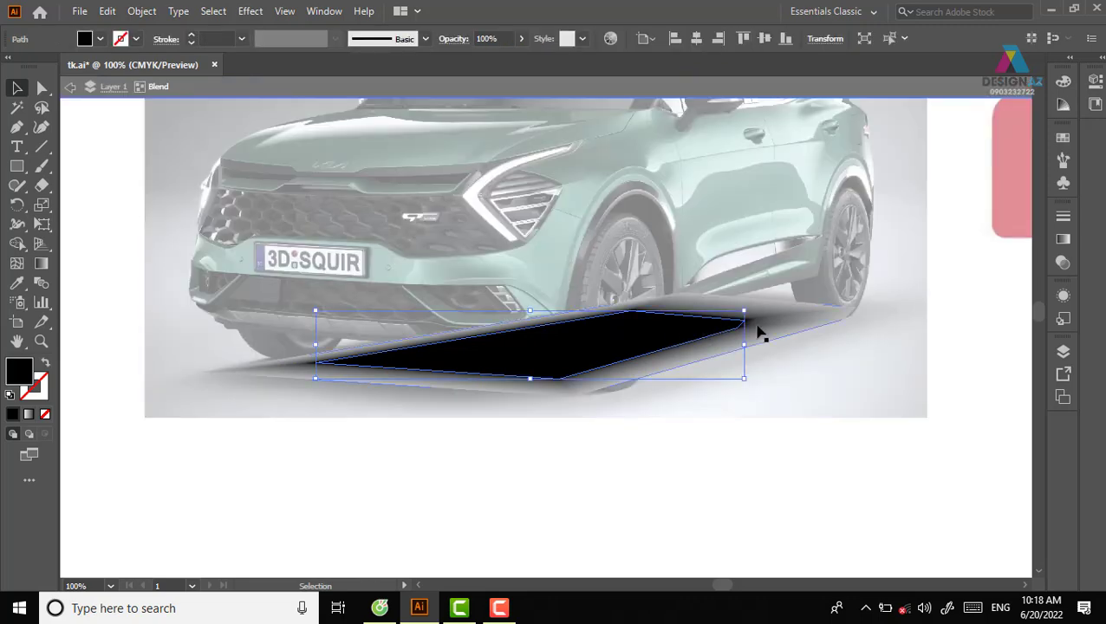
{"action": "left_click_drag", "start_coordinate": [744, 310], "coordinate": [803, 302]}
{"action": "double_click", "coordinate": [679, 480]}
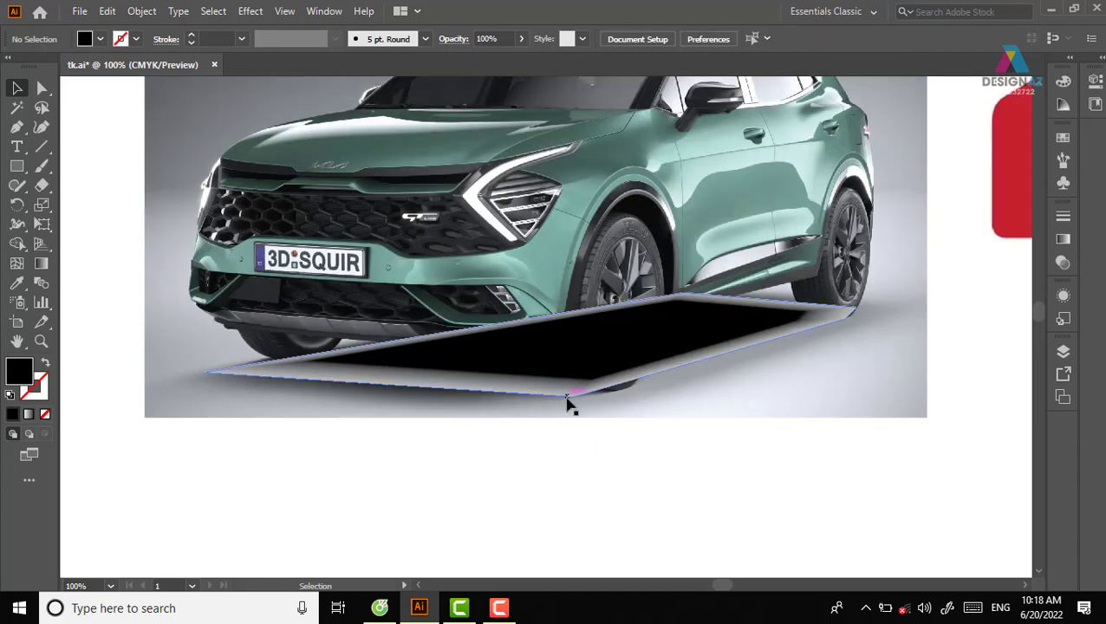
Change the blend's outer shape fill to dark grey 3F3F3F
{"action": "double_click", "coordinate": [561, 397]}
{"action": "left_click", "coordinate": [572, 402]}
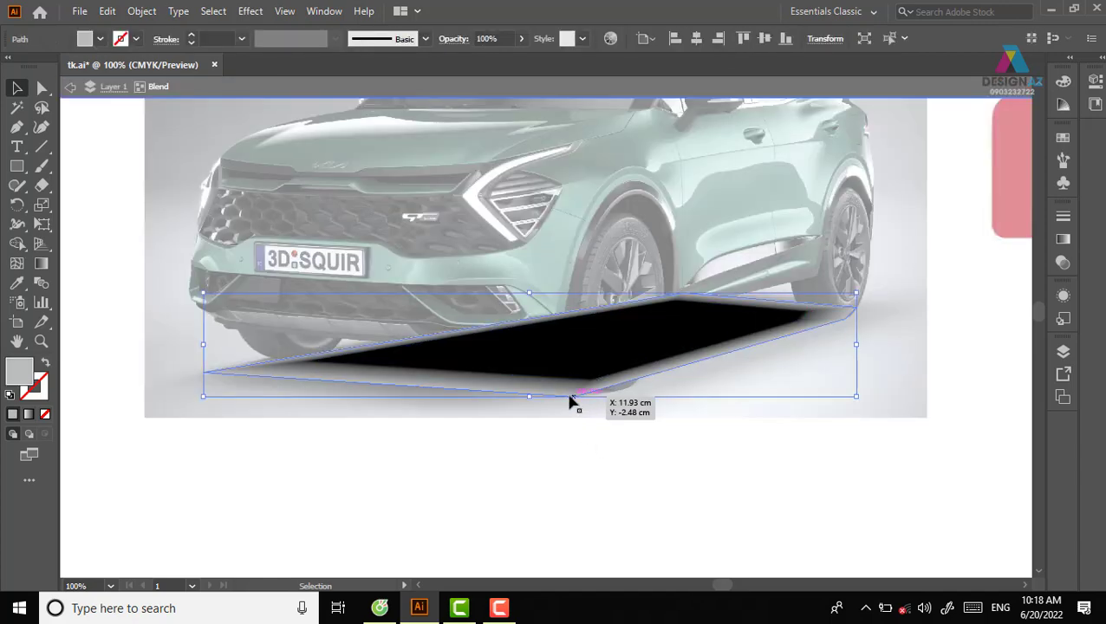
{"action": "double_click", "coordinate": [22, 377]}
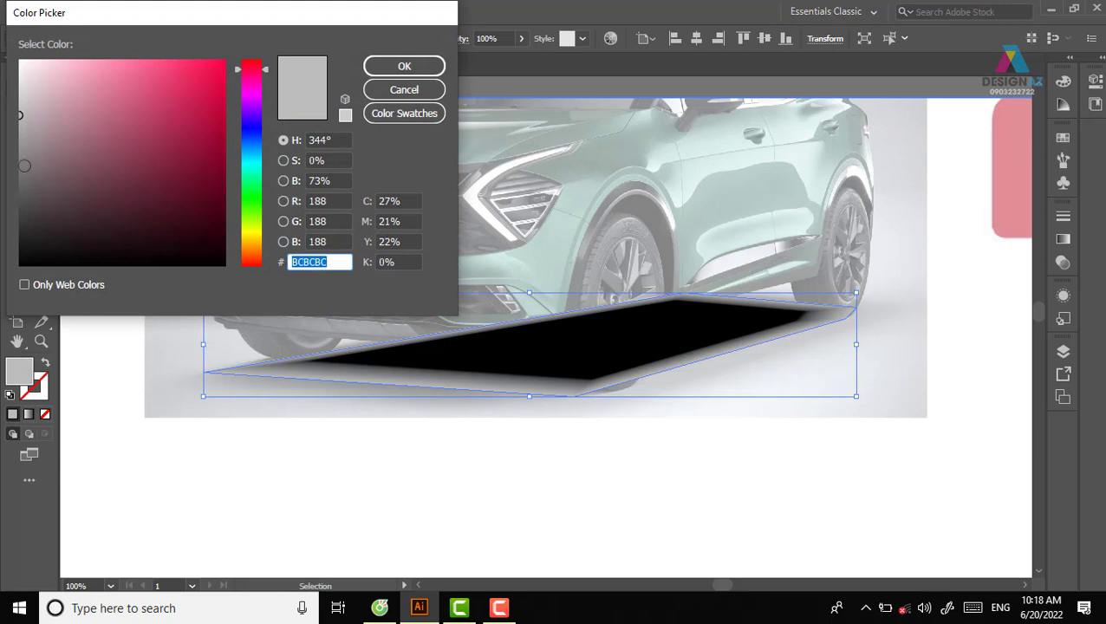
{"action": "left_click_drag", "start_coordinate": [23, 209], "coordinate": [20, 215]}
{"action": "left_click", "coordinate": [424, 67]}
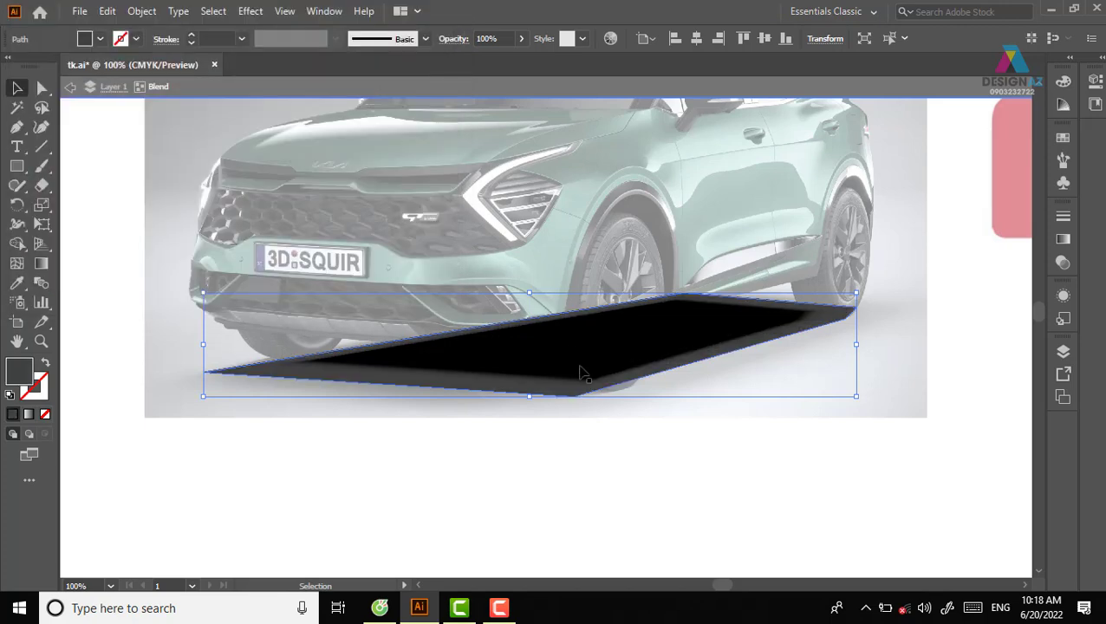
{"action": "left_click", "coordinate": [715, 396]}
Shrink the black inner shape and zoom in on it
{"action": "left_click", "coordinate": [707, 346]}
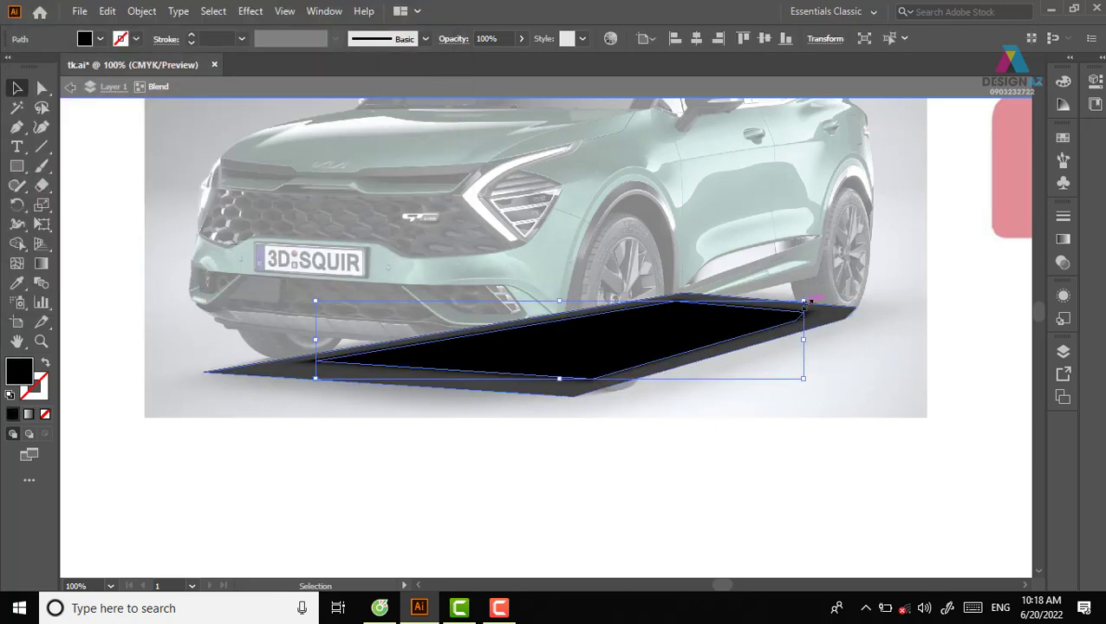
{"action": "left_click_drag", "start_coordinate": [802, 299], "coordinate": [647, 324]}
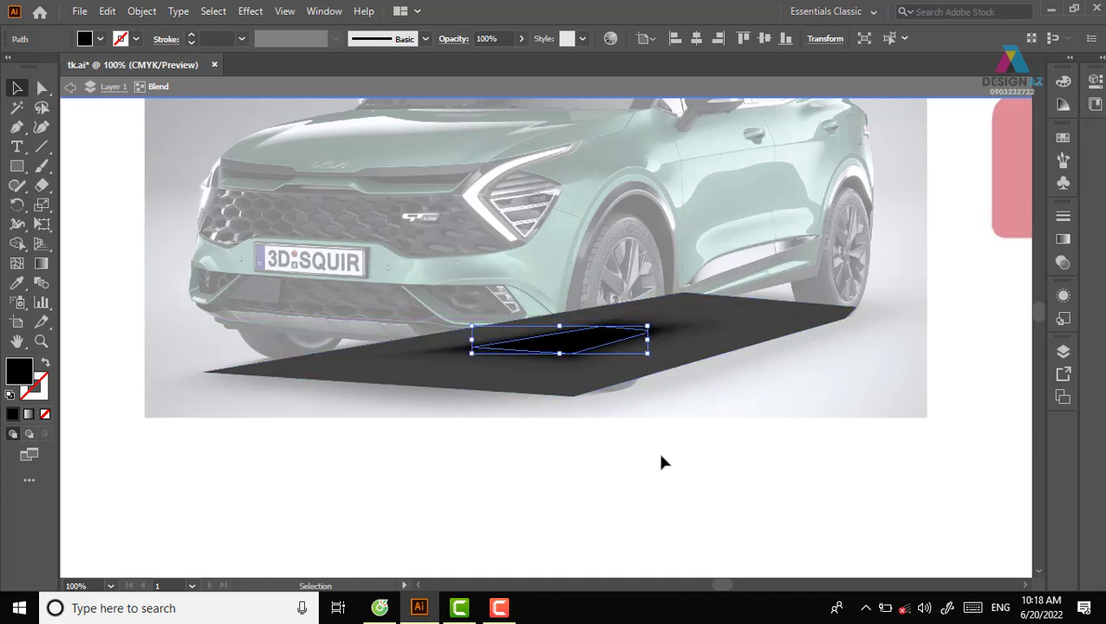
{"action": "left_click", "coordinate": [674, 496]}
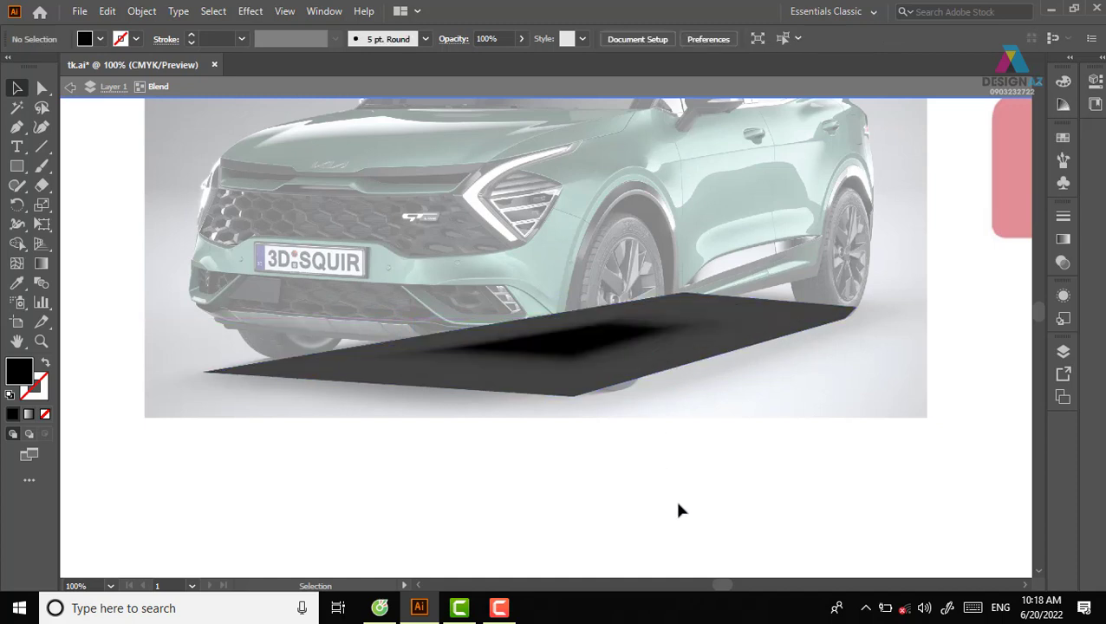
{"action": "left_click", "coordinate": [617, 342]}
{"action": "key", "text": "z"}
{"action": "left_click_drag", "start_coordinate": [708, 419], "coordinate": [738, 382]}
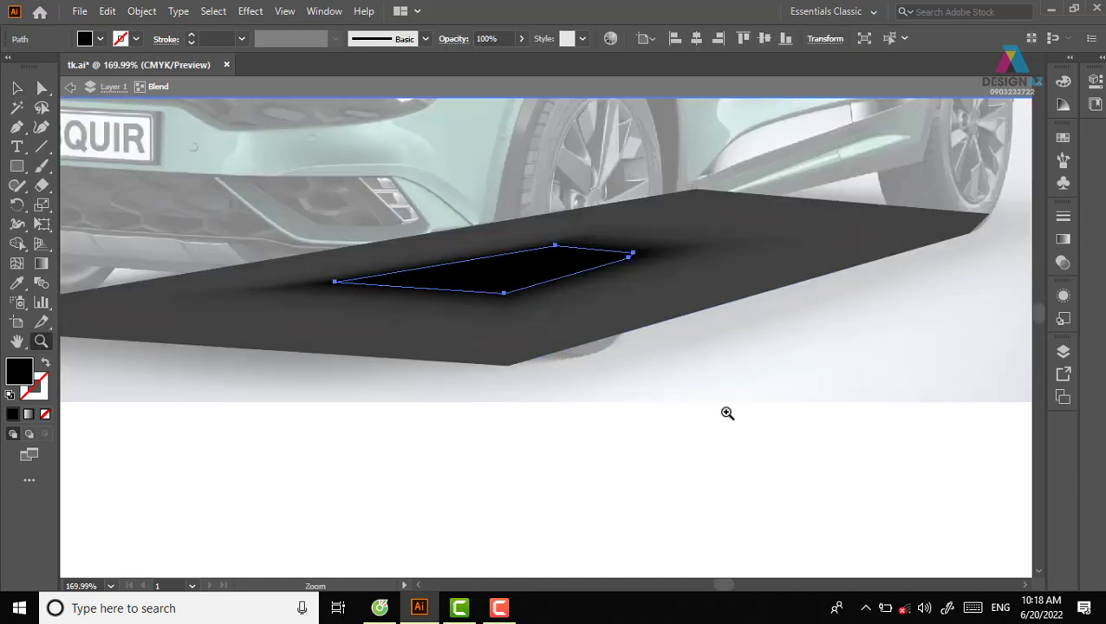
Drag the inner shape's anchors outward toward the rear wheel, then exit the blend's isolation mode
{"action": "left_click", "coordinate": [42, 87]}
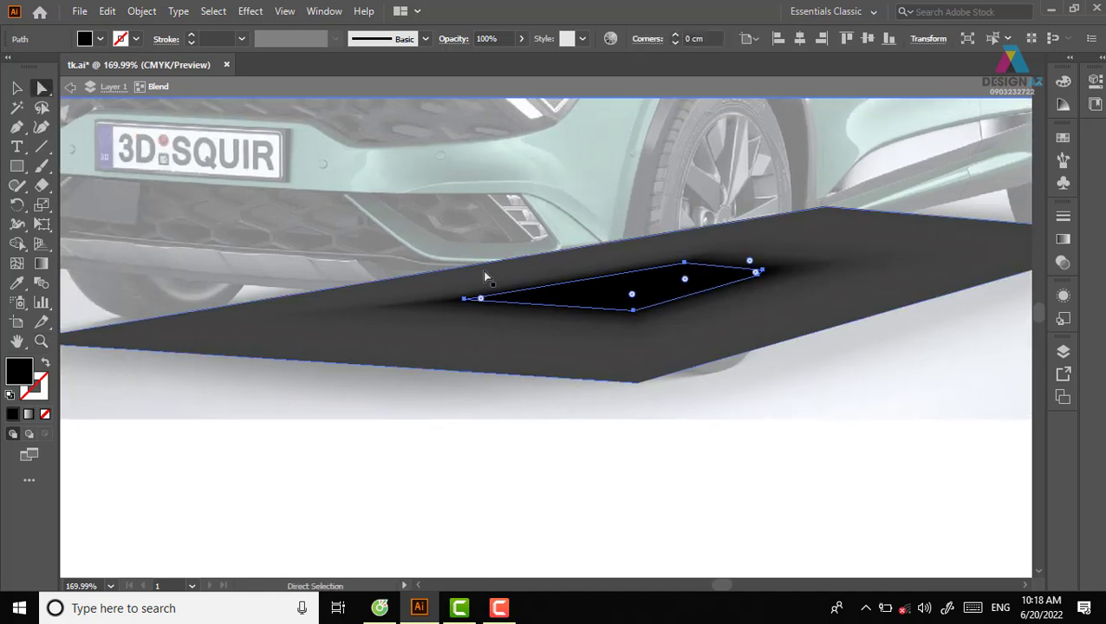
{"action": "left_click", "coordinate": [465, 299]}
{"action": "left_click_drag", "start_coordinate": [465, 300], "coordinate": [265, 314]}
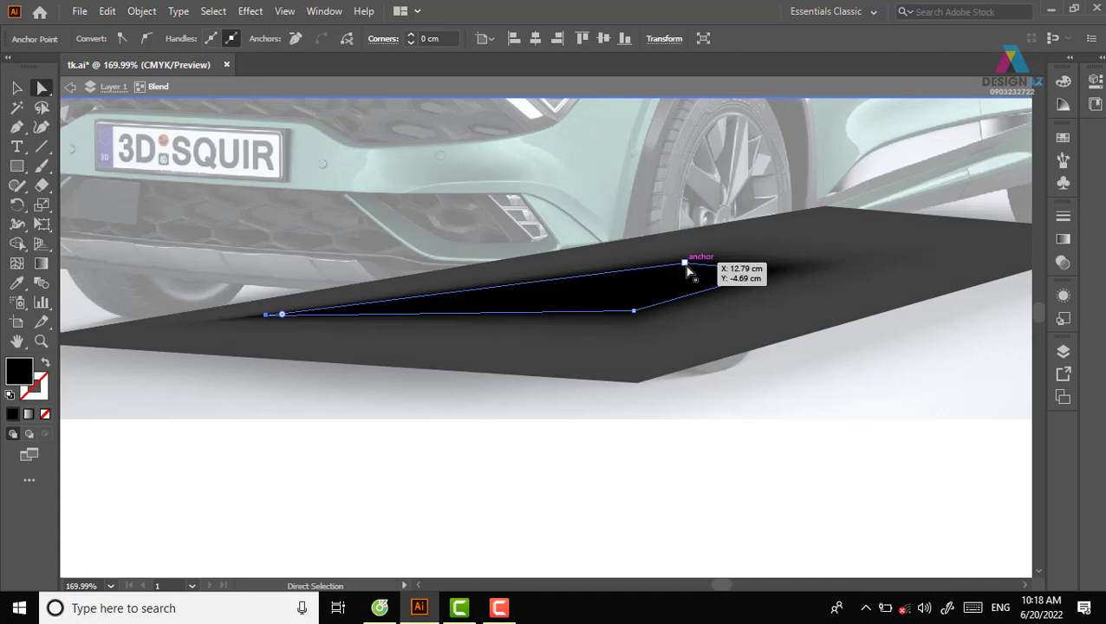
{"action": "left_click_drag", "start_coordinate": [685, 264], "coordinate": [828, 217]}
{"action": "left_click_drag", "start_coordinate": [762, 270], "coordinate": [950, 236]}
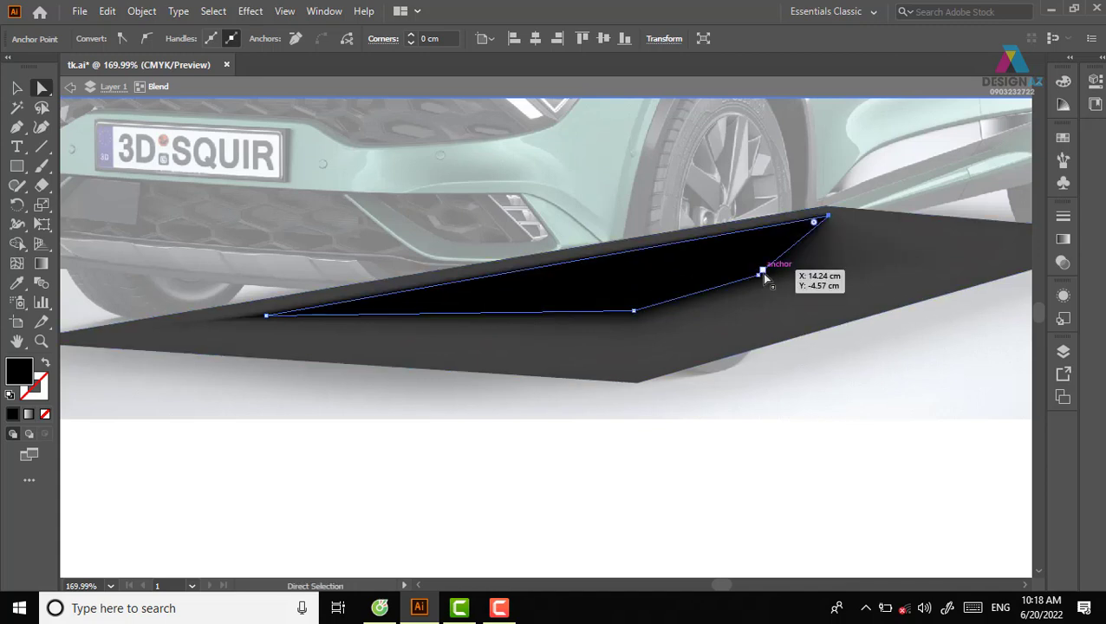
{"action": "left_click_drag", "start_coordinate": [758, 276], "coordinate": [821, 296]}
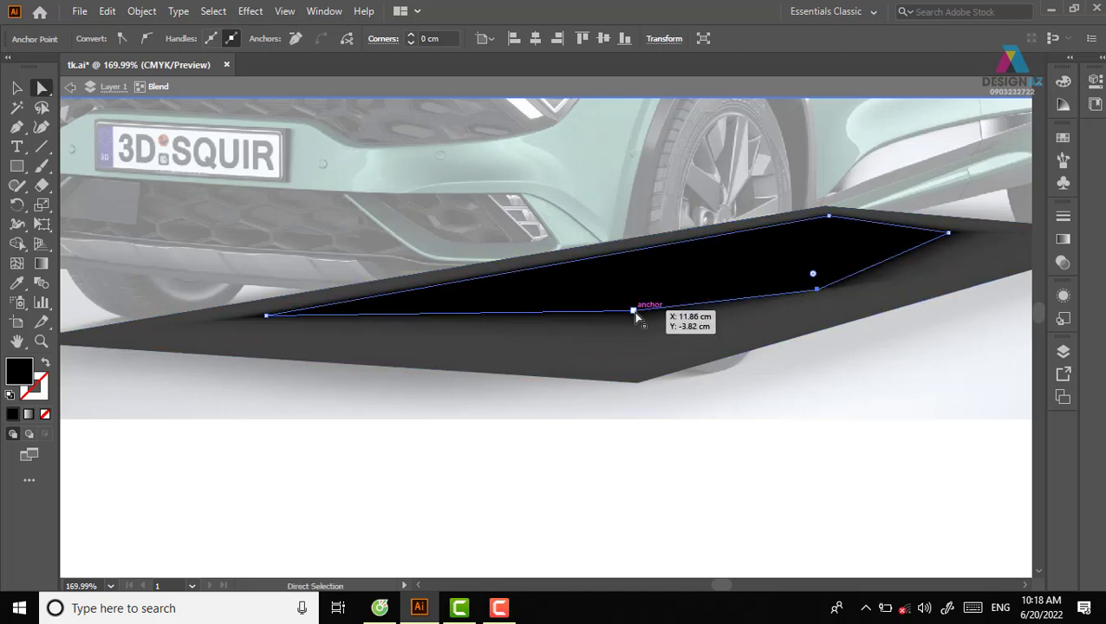
{"action": "left_click_drag", "start_coordinate": [633, 310], "coordinate": [624, 347]}
{"action": "left_click_drag", "start_coordinate": [951, 235], "coordinate": [998, 234]}
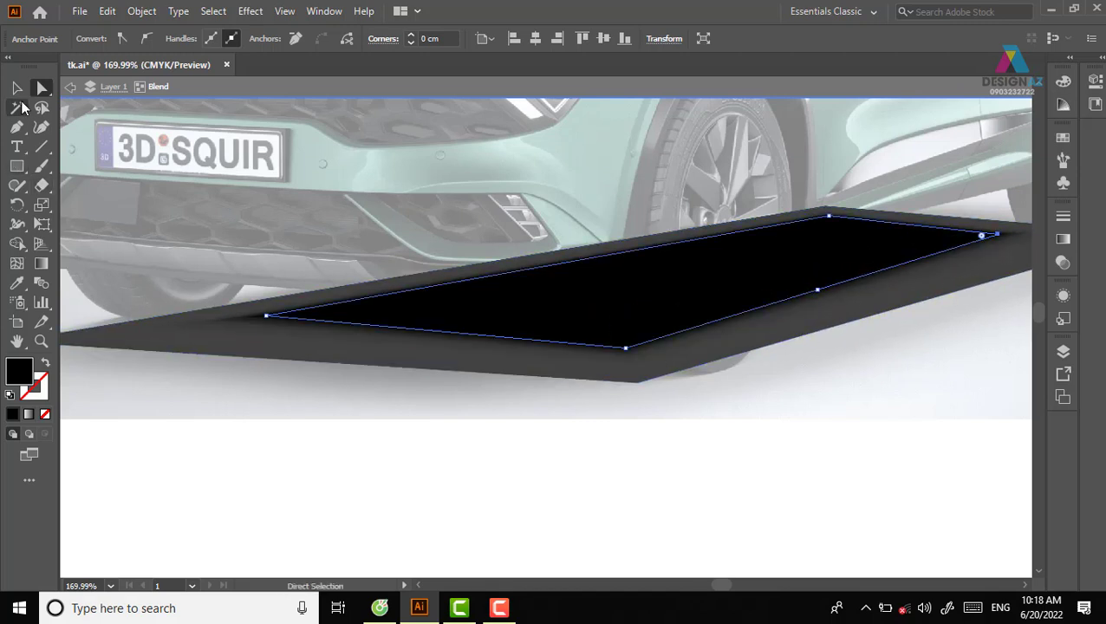
{"action": "left_click", "coordinate": [17, 88]}
{"action": "double_click", "coordinate": [713, 456]}
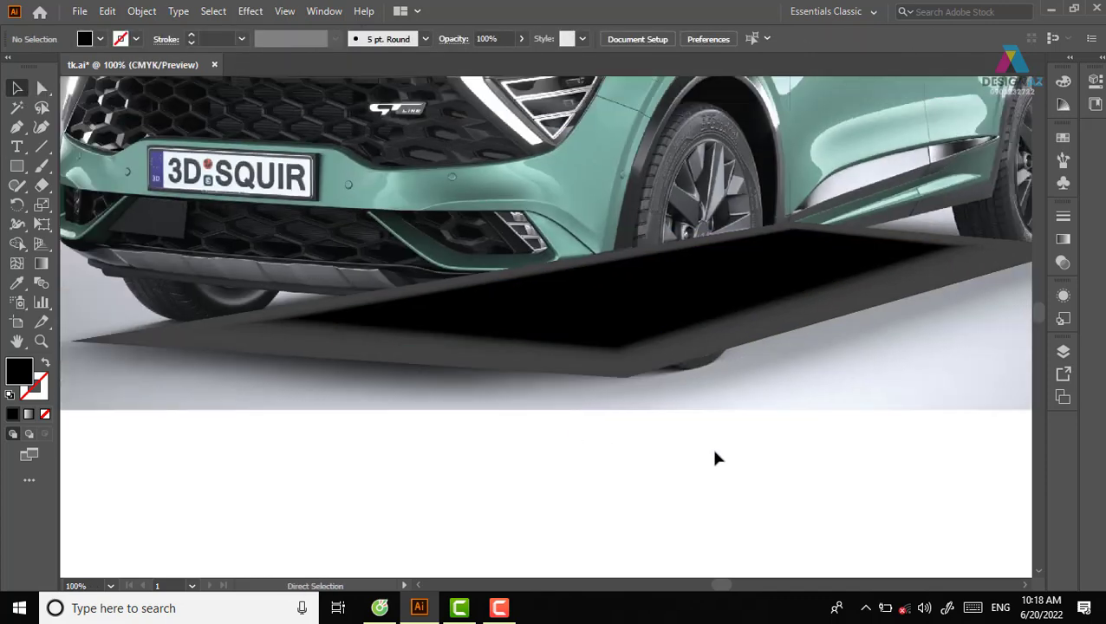
Move the shadow blend down below the car and apply a Gaussian Blur with a reduced radius
{"action": "key", "text": "ctrl+minus"}
{"action": "key", "text": "ctrl+minus"}
{"action": "key", "text": "ctrl+minus"}
{"action": "left_click", "coordinate": [646, 325]}
{"action": "left_click_drag", "start_coordinate": [645, 325], "coordinate": [646, 447]}
{"action": "left_click", "coordinate": [260, 13]}
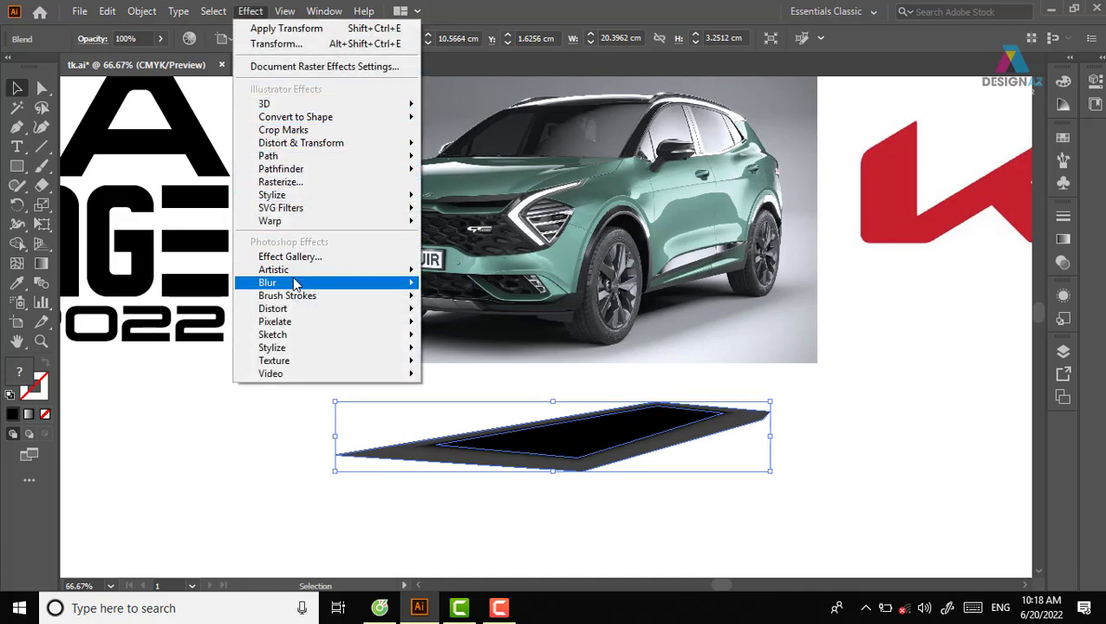
{"action": "mouse_move", "coordinate": [267, 282]}
{"action": "left_click", "coordinate": [468, 285]}
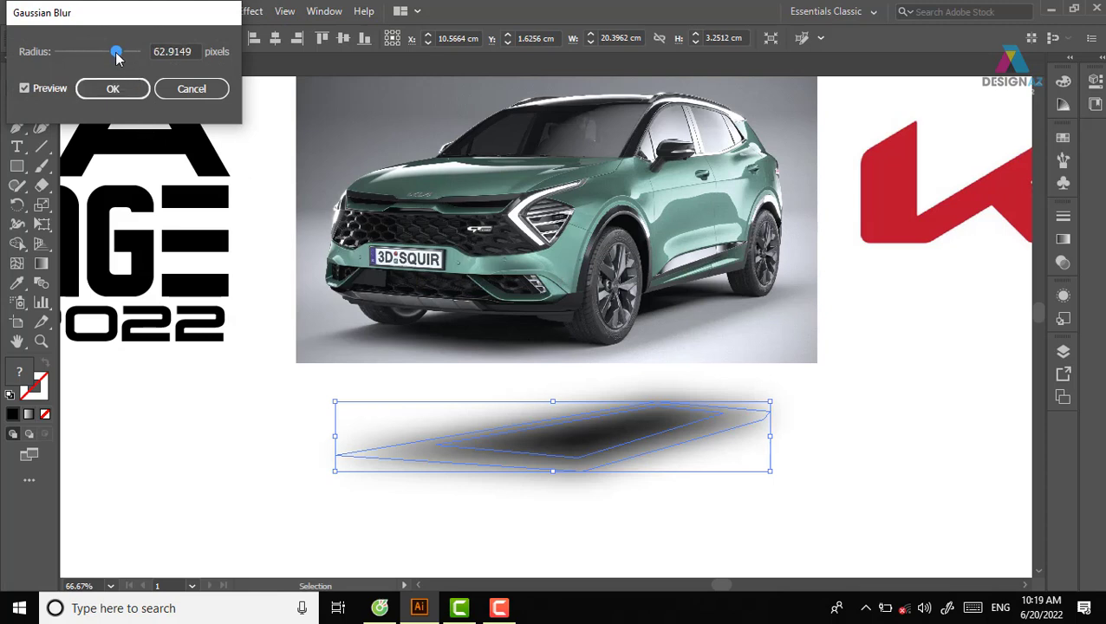
{"action": "left_click_drag", "start_coordinate": [117, 54], "coordinate": [114, 54]}
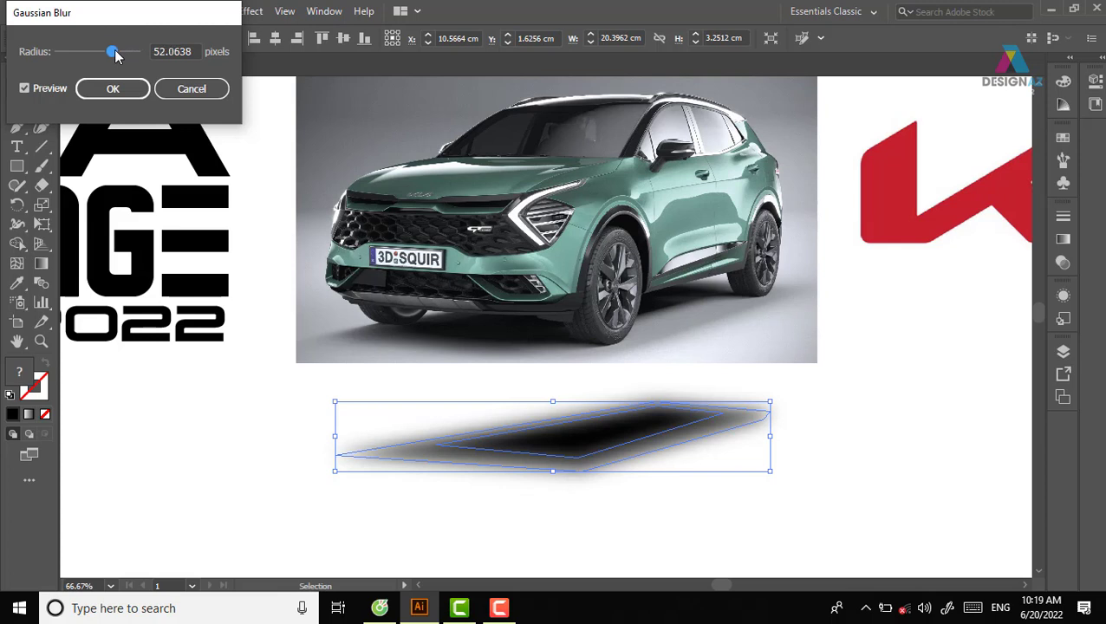
{"action": "left_click", "coordinate": [112, 90]}
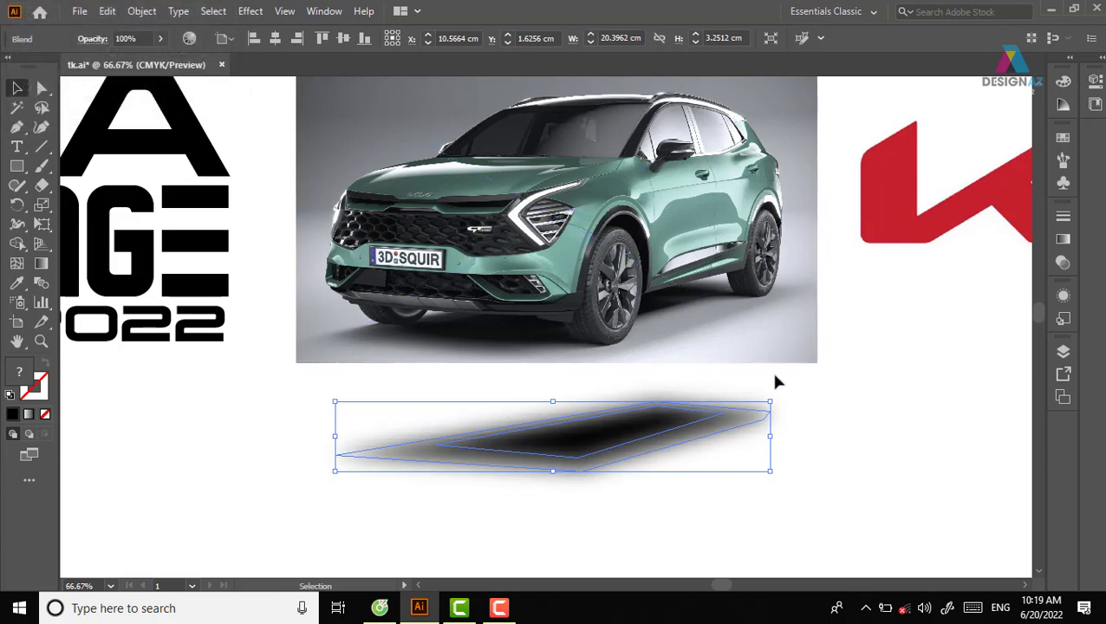
Keep the blurred shadow's Transparency blend mode at Normal and deselect it
{"action": "left_click", "coordinate": [905, 415]}
{"action": "left_click", "coordinate": [634, 451]}
{"action": "left_click", "coordinate": [1072, 266]}
{"action": "left_click", "coordinate": [927, 233]}
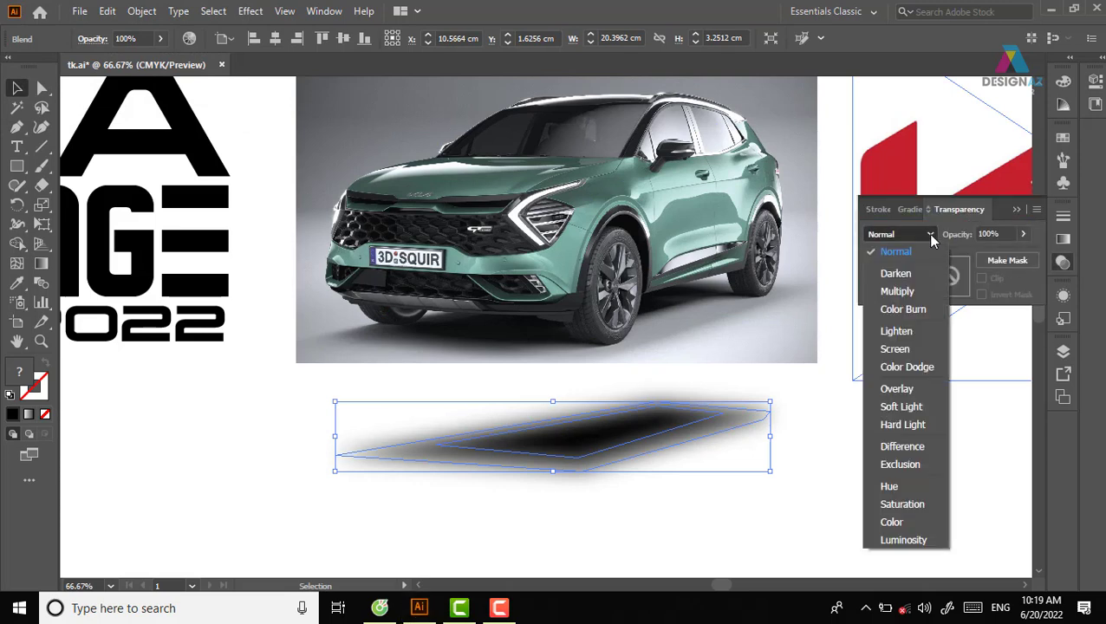
{"action": "left_click", "coordinate": [913, 293]}
{"action": "left_click", "coordinate": [845, 432]}
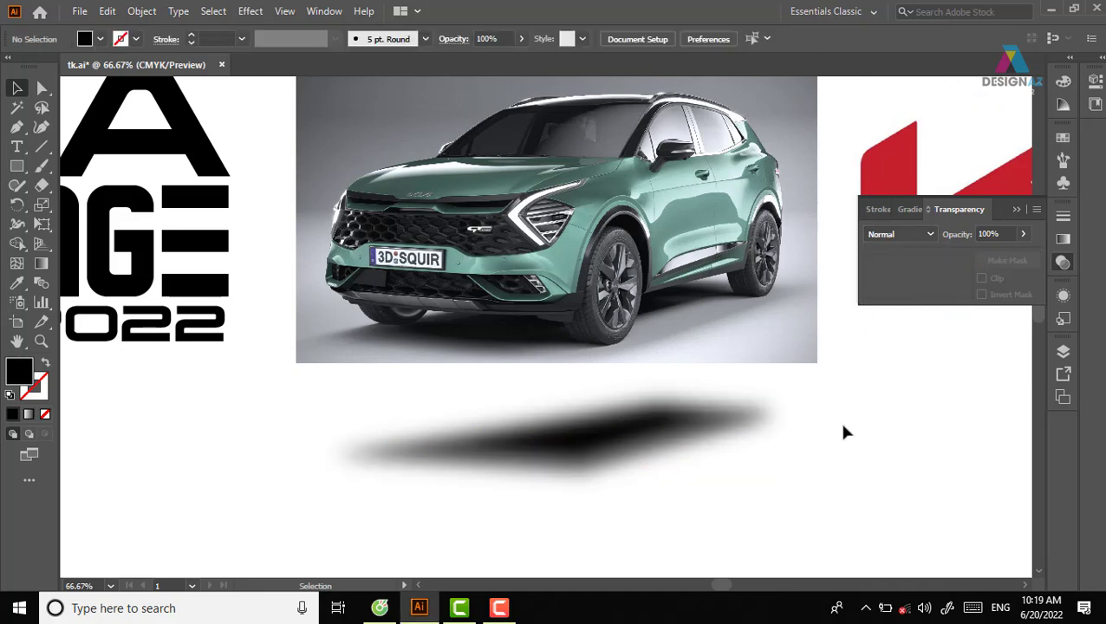
{"action": "key", "text": "ctrl+equal"}
{"action": "key", "text": "ctrl+equal"}
Pan and zoom in on the car's front wheel and lower bumper
{"action": "left_click_drag", "start_coordinate": [580, 452], "coordinate": [328, 195]}
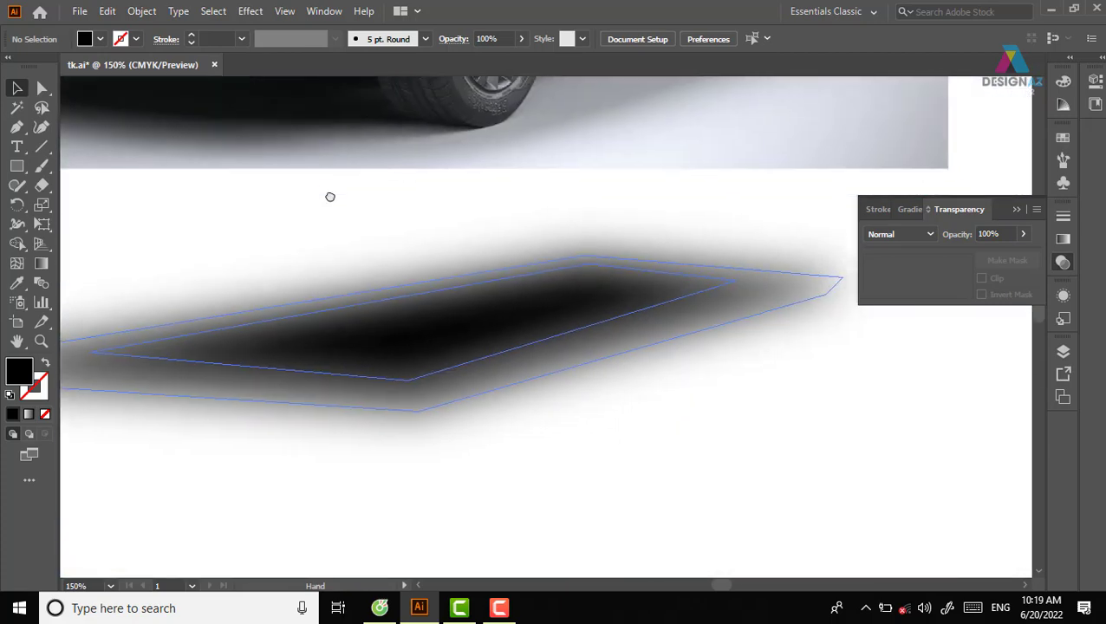
{"action": "left_click_drag", "start_coordinate": [498, 244], "coordinate": [641, 452]}
{"action": "left_click_drag", "start_coordinate": [254, 271], "coordinate": [314, 358]}
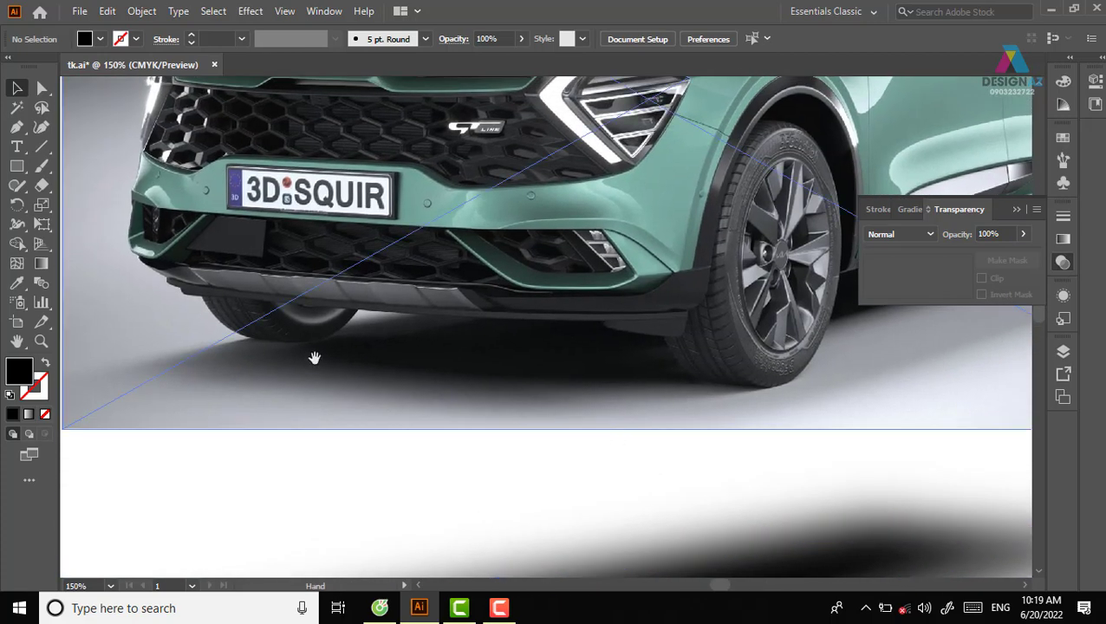
{"action": "key", "text": "ctrl+equal"}
{"action": "key", "text": "ctrl+equal"}
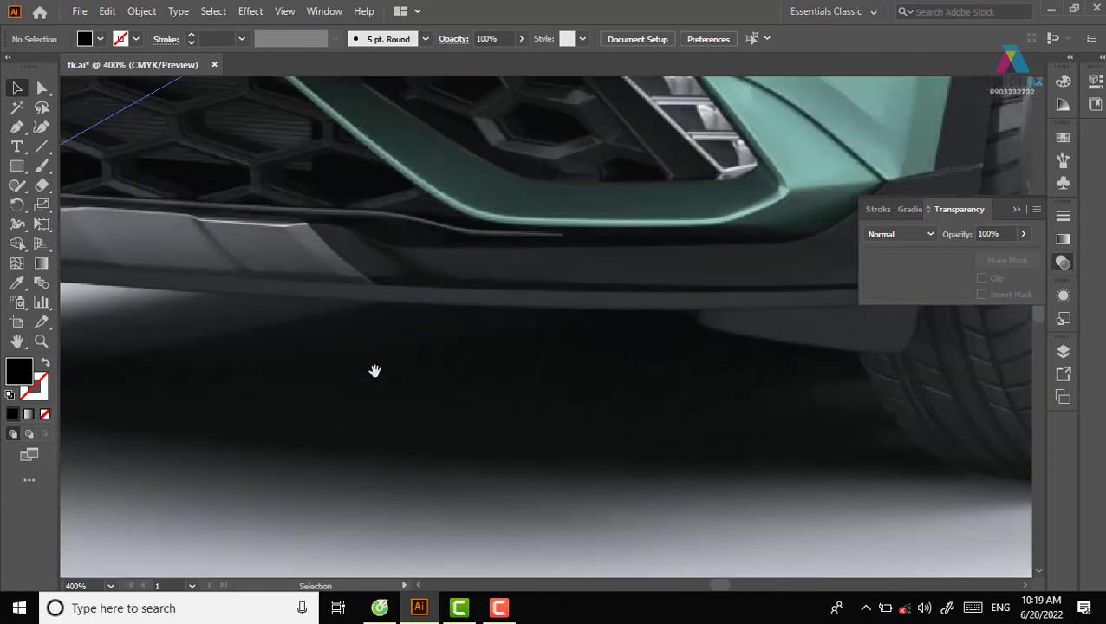
{"action": "left_click_drag", "start_coordinate": [179, 336], "coordinate": [573, 375]}
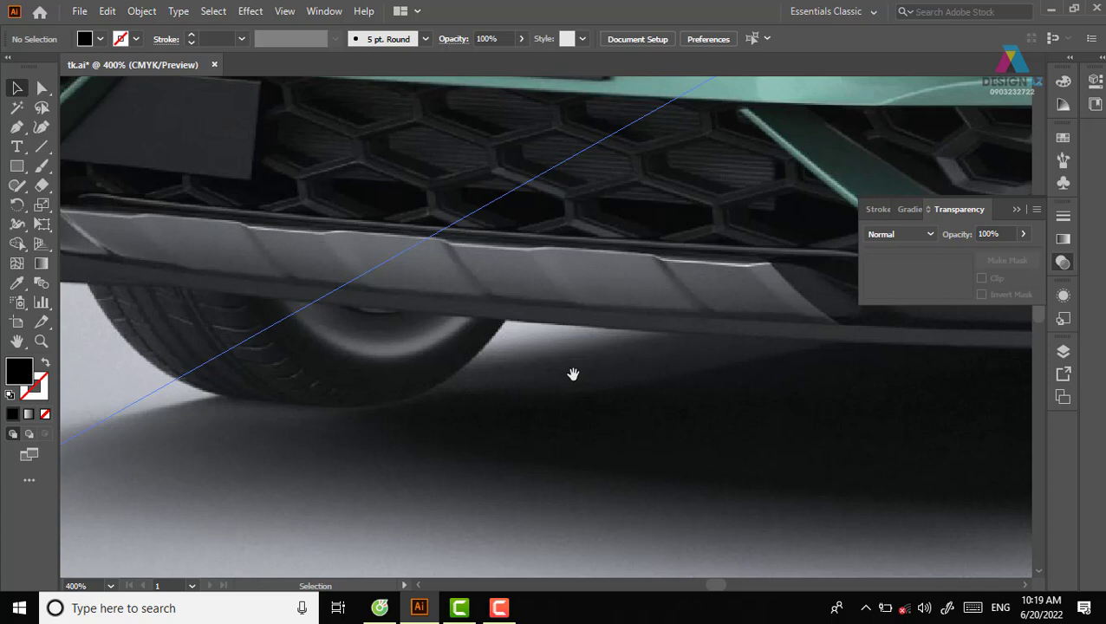
{"action": "key", "text": "p"}
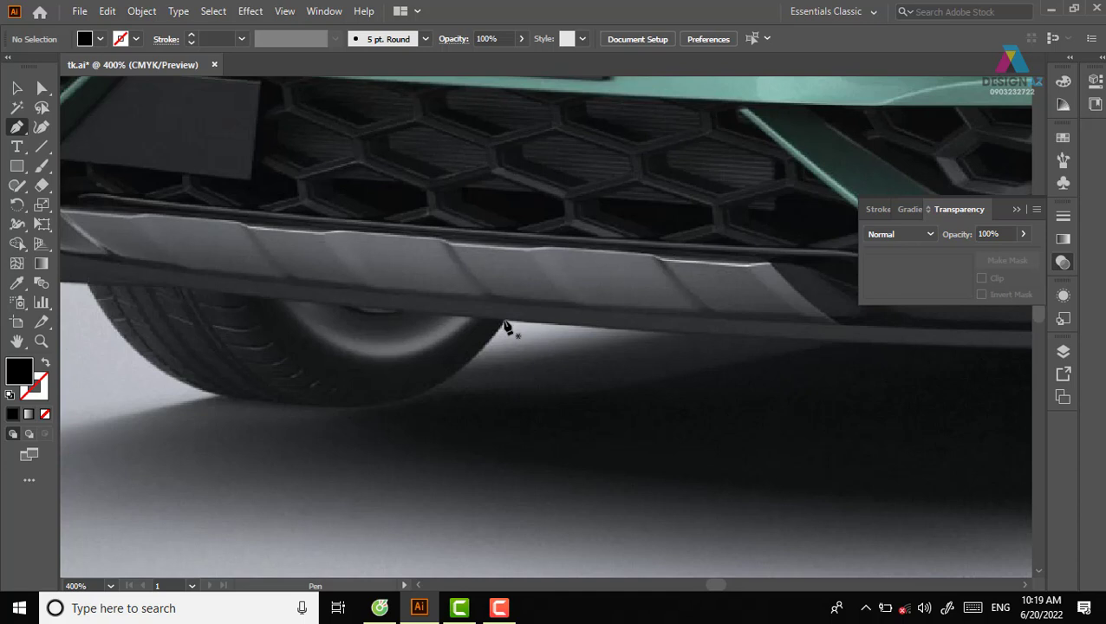
Trace an unfilled black-stroke path under the front wheel and along the lower bumper
{"action": "left_click", "coordinate": [507, 328]}
{"action": "mouse_move", "coordinate": [352, 420]}
{"action": "left_mouse_down"}
{"action": "mouse_move", "coordinate": [578, 377]}
{"action": "mouse_move", "coordinate": [450, 373]}
{"action": "left_mouse_up"}
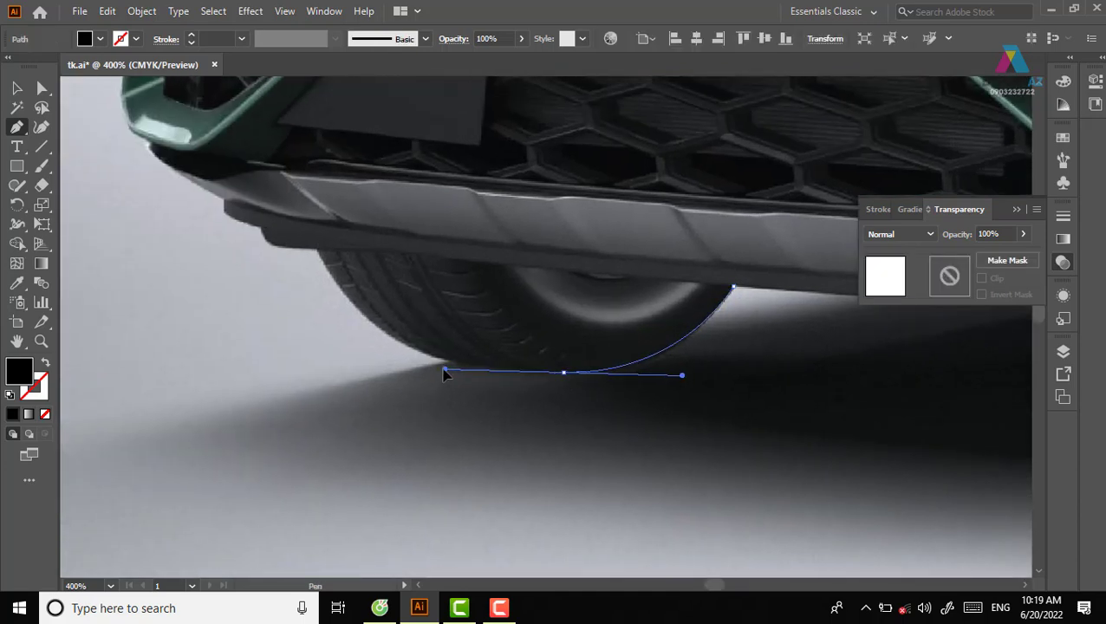
{"action": "left_click_drag", "start_coordinate": [564, 374], "coordinate": [452, 367]}
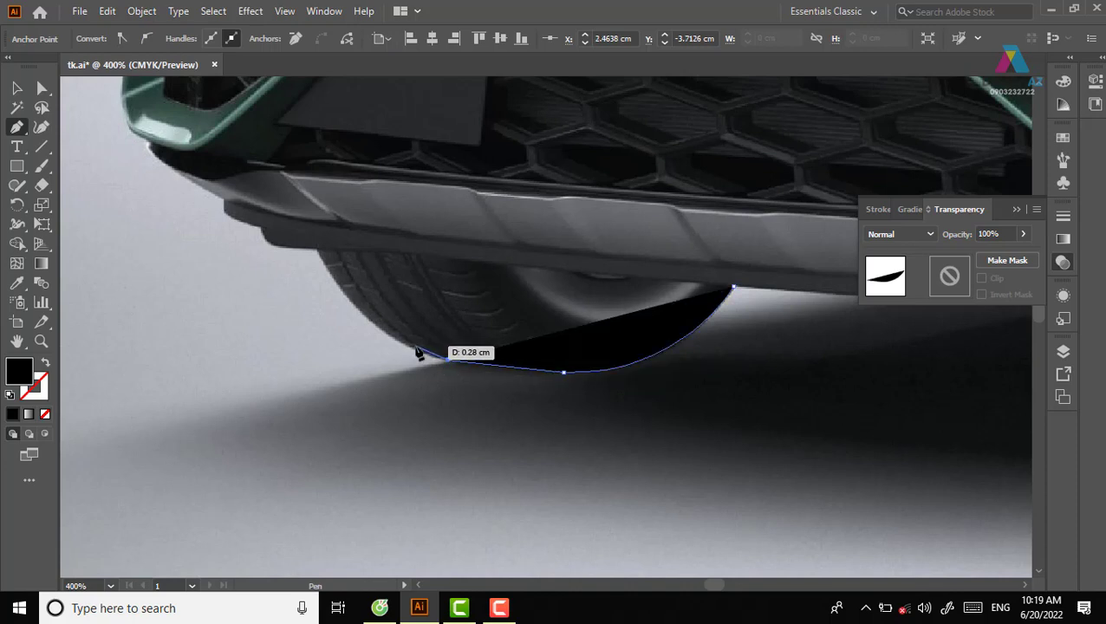
{"action": "key", "text": "shift+x"}
{"action": "left_click_drag", "start_coordinate": [451, 368], "coordinate": [659, 371]}
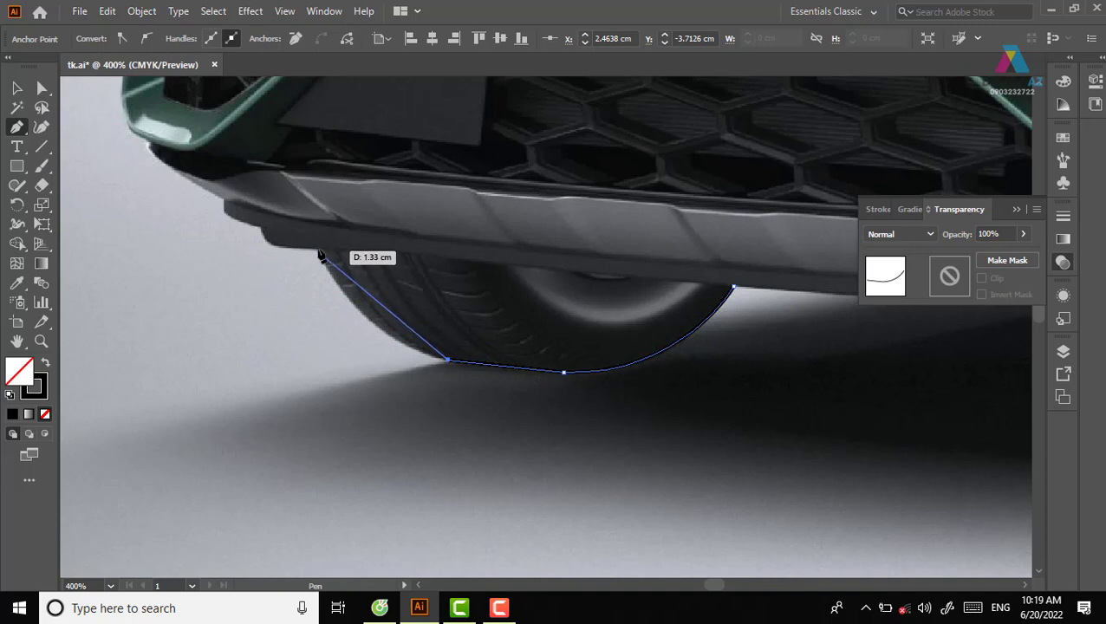
{"action": "mouse_move", "coordinate": [318, 250]}
{"action": "left_mouse_down"}
{"action": "mouse_move", "coordinate": [273, 157]}
{"action": "mouse_move", "coordinate": [318, 252]}
{"action": "mouse_move", "coordinate": [263, 232]}
{"action": "mouse_move", "coordinate": [263, 205]}
{"action": "mouse_move", "coordinate": [432, 275]}
{"action": "mouse_move", "coordinate": [366, 258]}
{"action": "mouse_move", "coordinate": [459, 349]}
{"action": "mouse_move", "coordinate": [479, 385]}
{"action": "left_mouse_up"}
{"action": "left_click", "coordinate": [368, 257]}
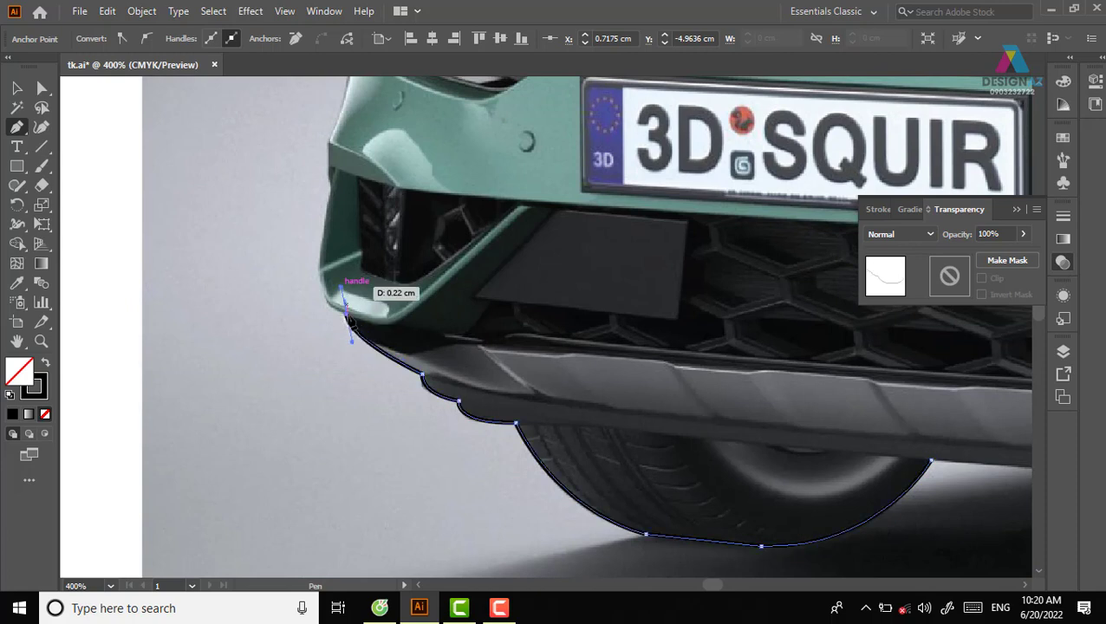
Extend the outline around the bumper corner and up the front edge beside the grille
{"action": "left_click_drag", "start_coordinate": [346, 313], "coordinate": [351, 340]}
{"action": "left_click_drag", "start_coordinate": [388, 284], "coordinate": [396, 372]}
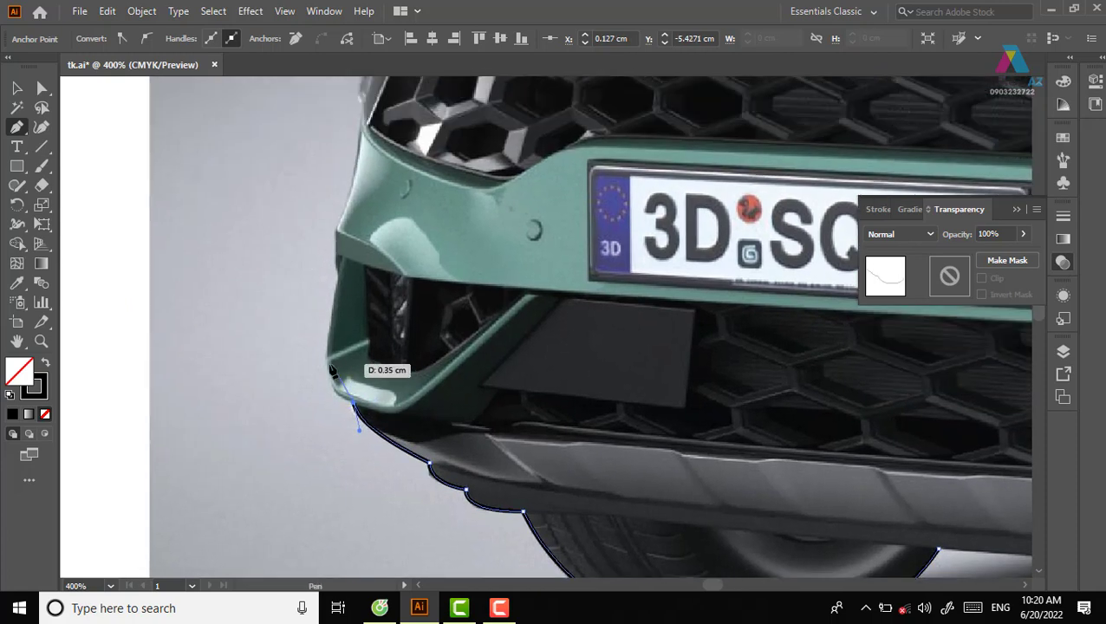
{"action": "left_click_drag", "start_coordinate": [333, 392], "coordinate": [318, 338]}
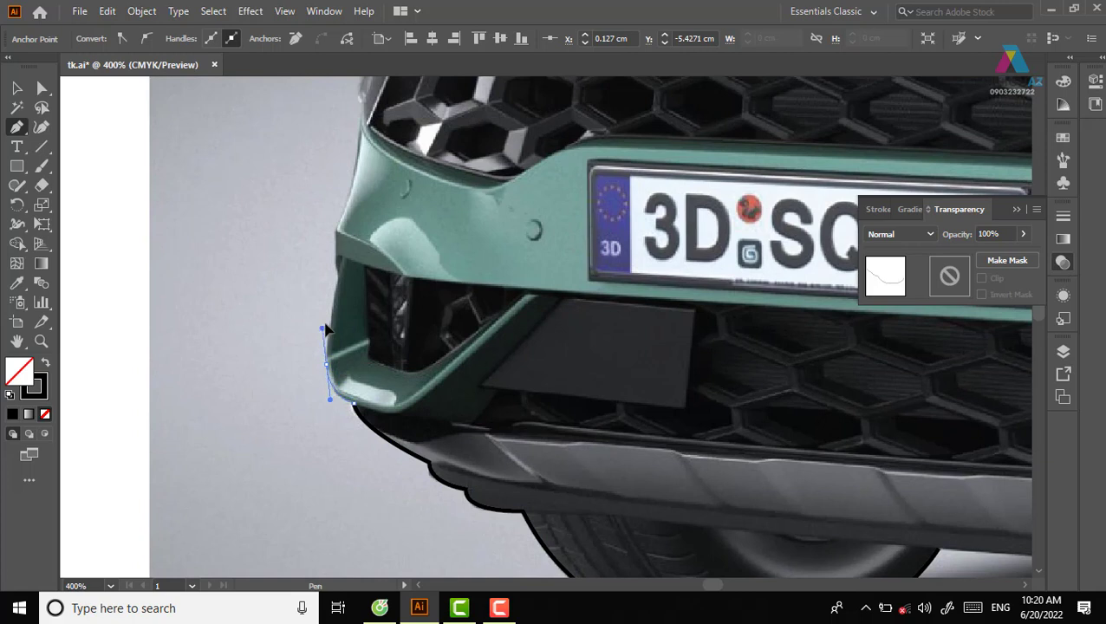
{"action": "left_click", "coordinate": [326, 364]}
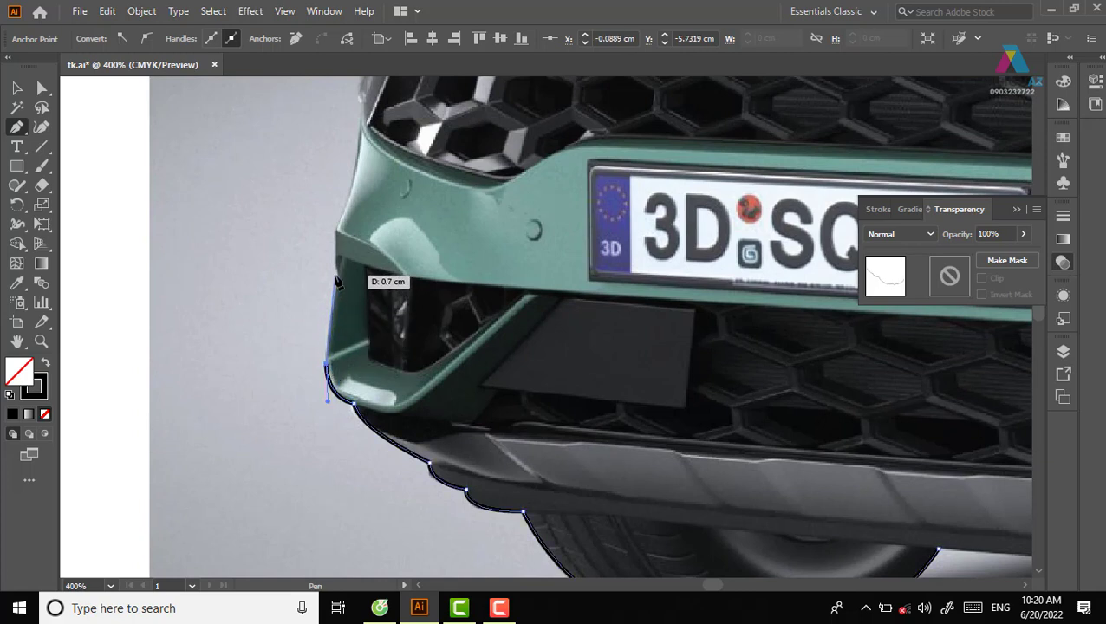
{"action": "left_click", "coordinate": [336, 276]}
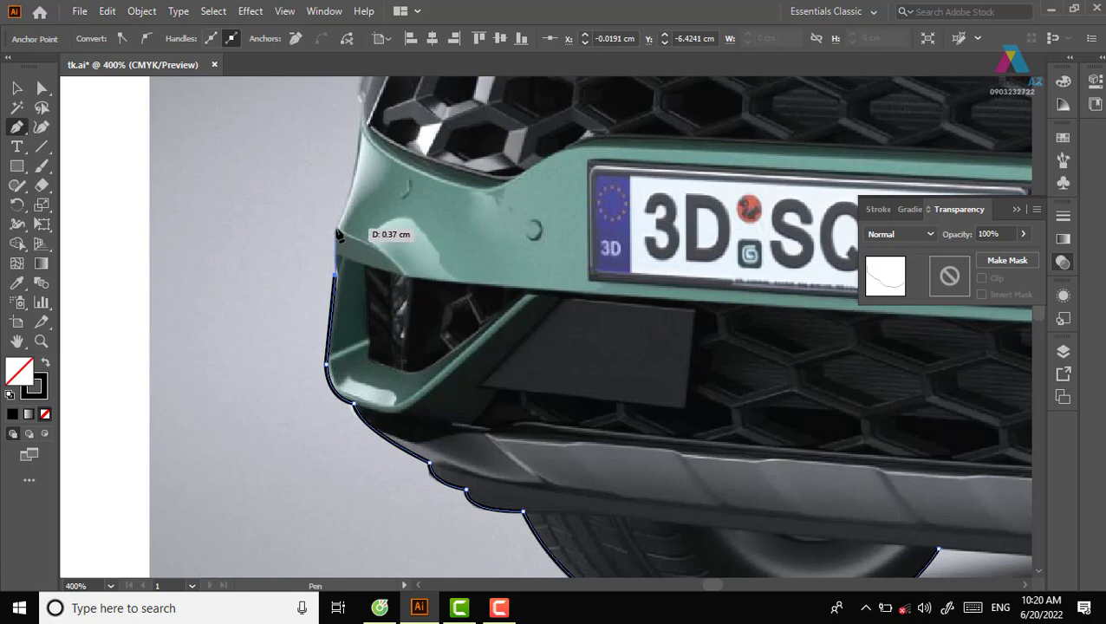
{"action": "left_click", "coordinate": [337, 231]}
{"action": "scroll", "coordinate": [364, 251], "scroll_direction": "up", "scroll_amount": 3}
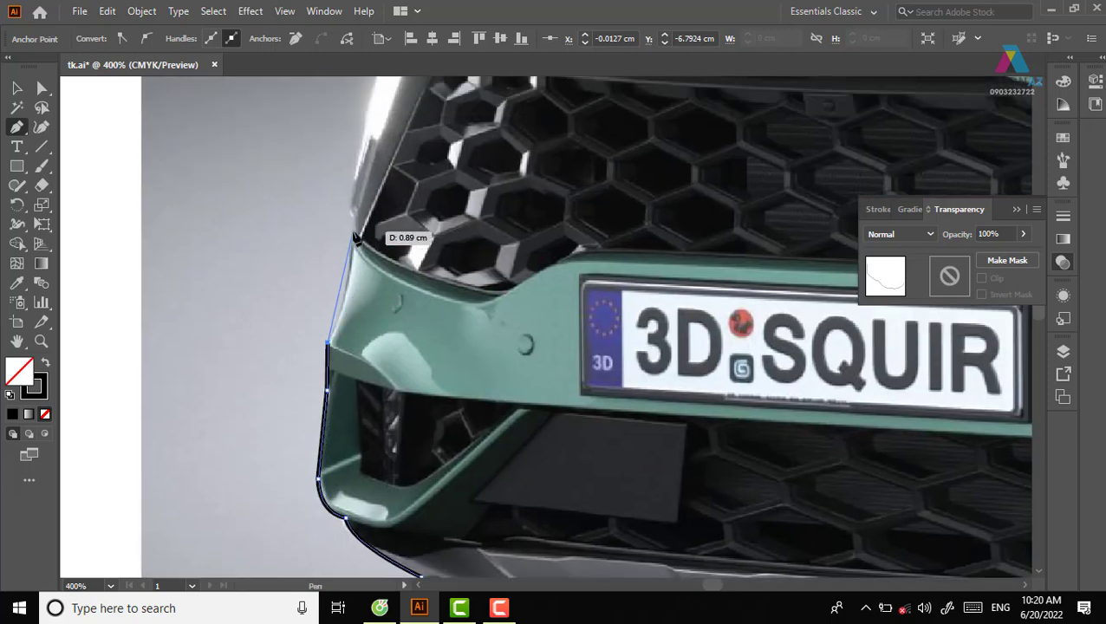
{"action": "left_click", "coordinate": [354, 234]}
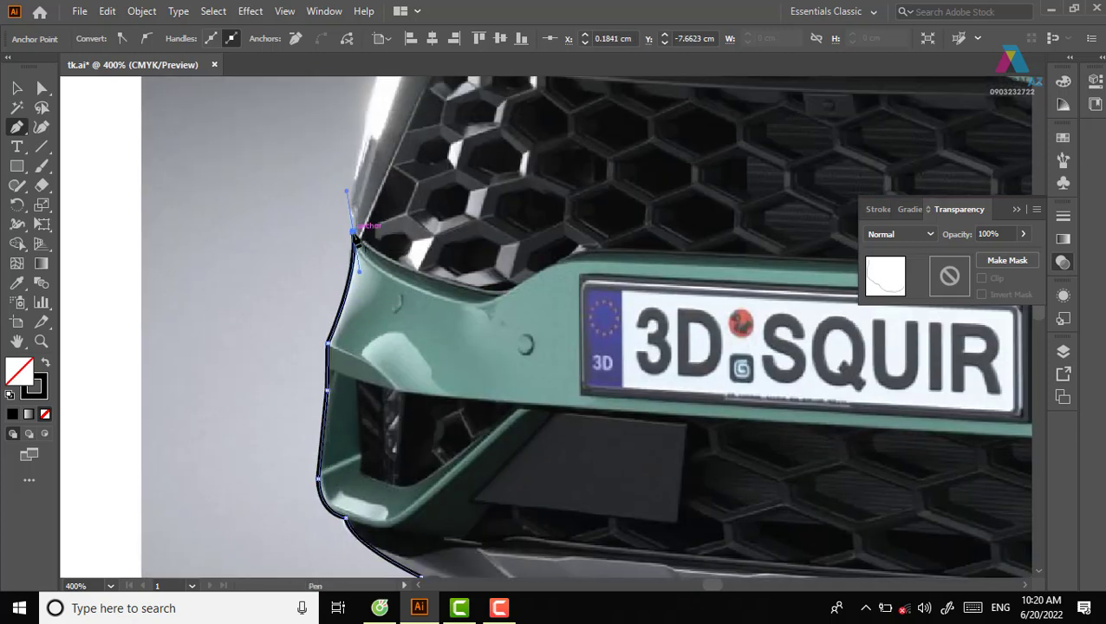
{"action": "left_click", "coordinate": [354, 230]}
Continue the outline past the grille's upper edge and around the headlight to the bonnet
{"action": "left_click_drag", "start_coordinate": [358, 208], "coordinate": [369, 312]}
{"action": "left_click", "coordinate": [359, 317]}
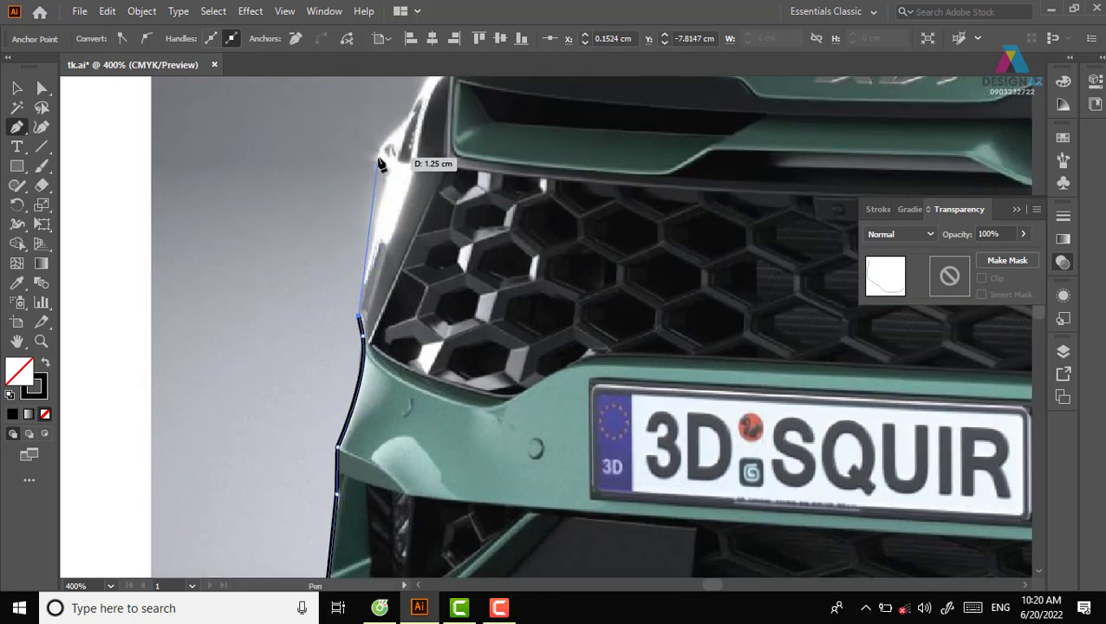
{"action": "left_click", "coordinate": [379, 161]}
{"action": "left_click_drag", "start_coordinate": [382, 165], "coordinate": [338, 277]}
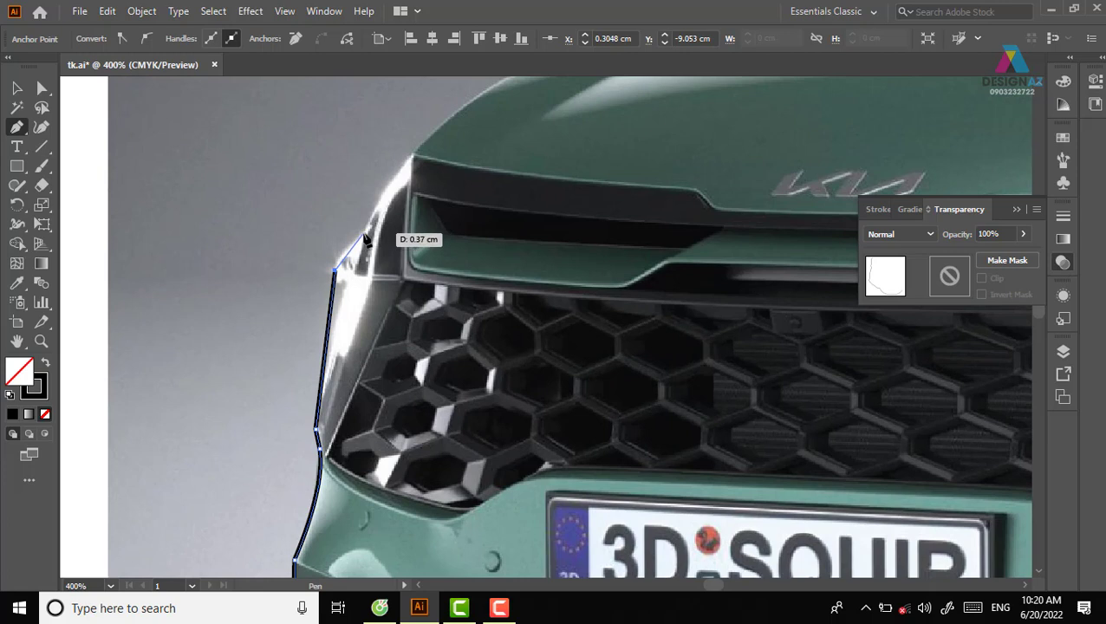
{"action": "key", "text": "Escape"}
{"action": "left_click_drag", "start_coordinate": [396, 217], "coordinate": [394, 212]}
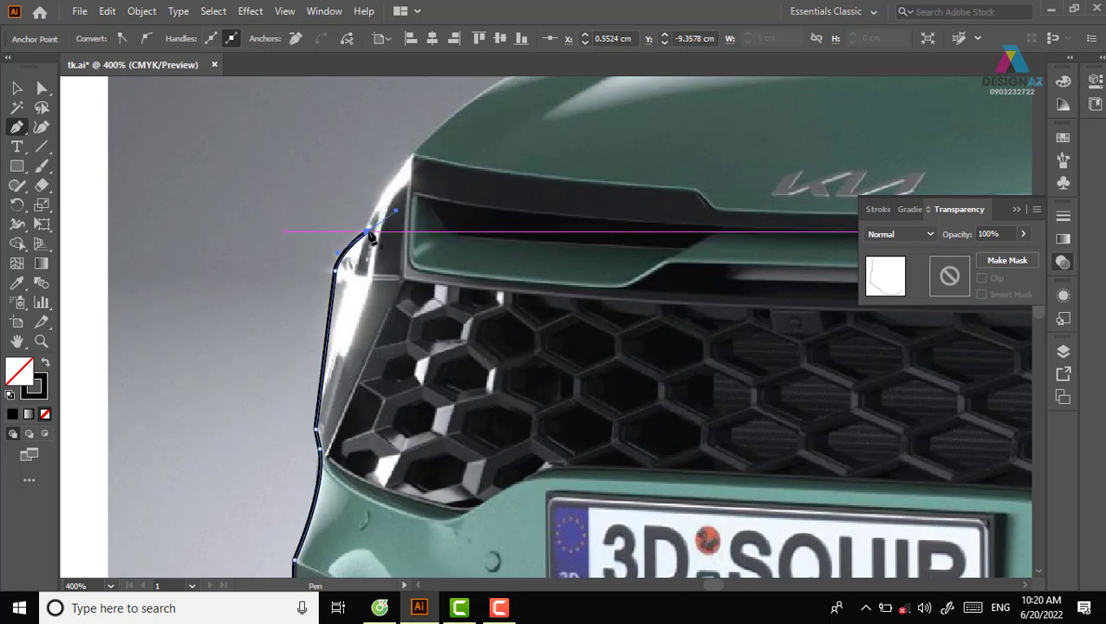
{"action": "left_click", "coordinate": [423, 149]}
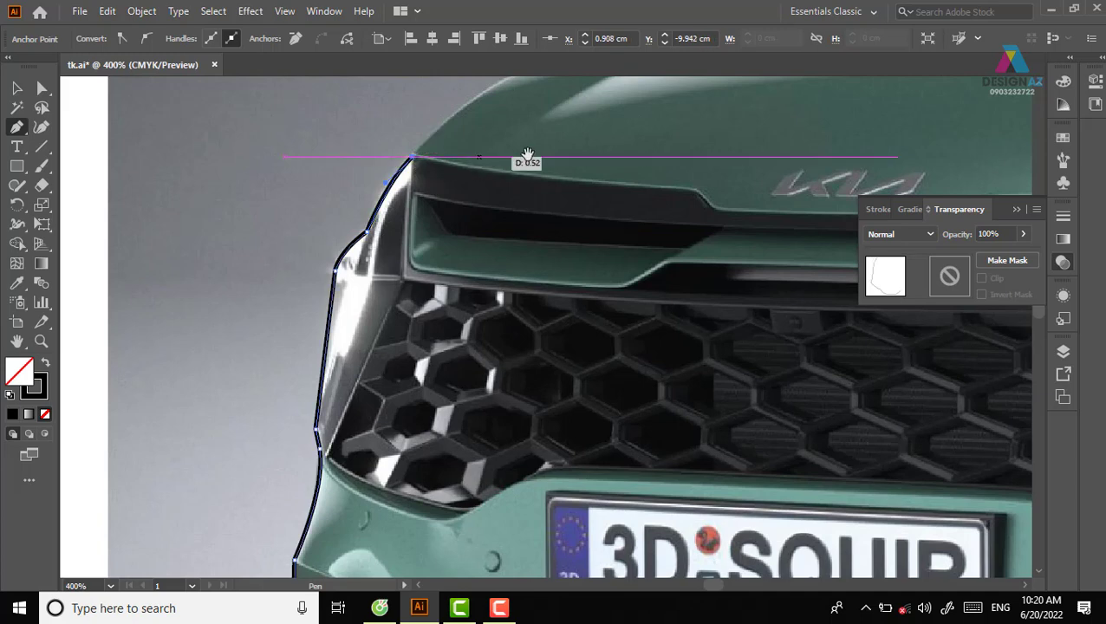
{"action": "left_click_drag", "start_coordinate": [559, 156], "coordinate": [319, 399]}
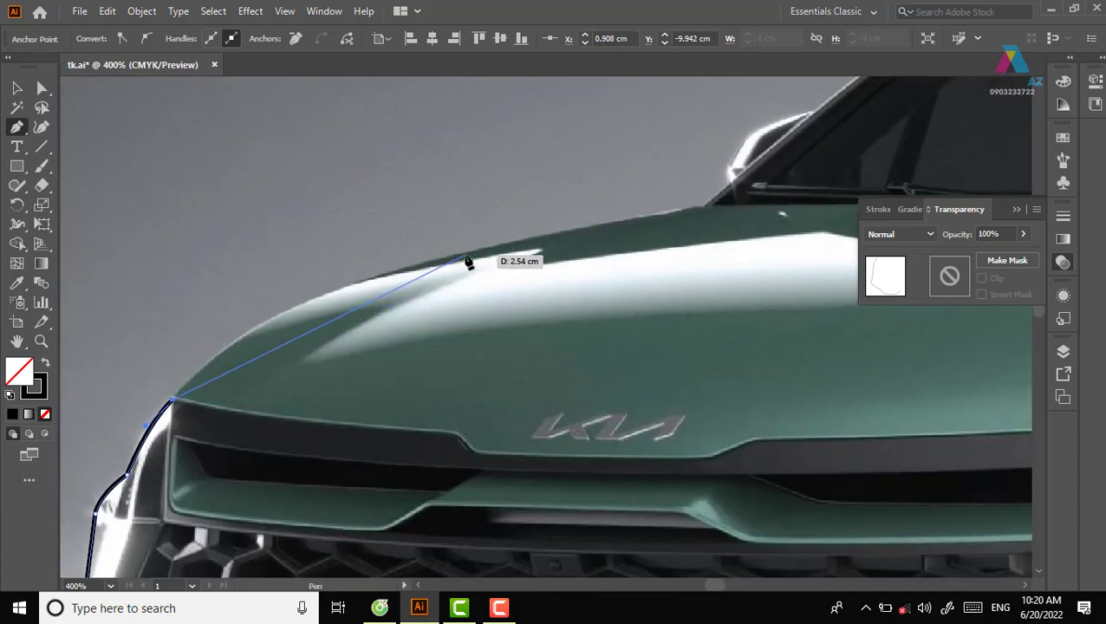
Add curved anchors along the bonnet edge, around the side mirror and up the A-pillar
{"action": "mouse_move", "coordinate": [468, 257]}
{"action": "left_mouse_down"}
{"action": "mouse_move", "coordinate": [680, 217]}
{"action": "mouse_move", "coordinate": [724, 226]}
{"action": "mouse_move", "coordinate": [514, 318]}
{"action": "left_mouse_up"}
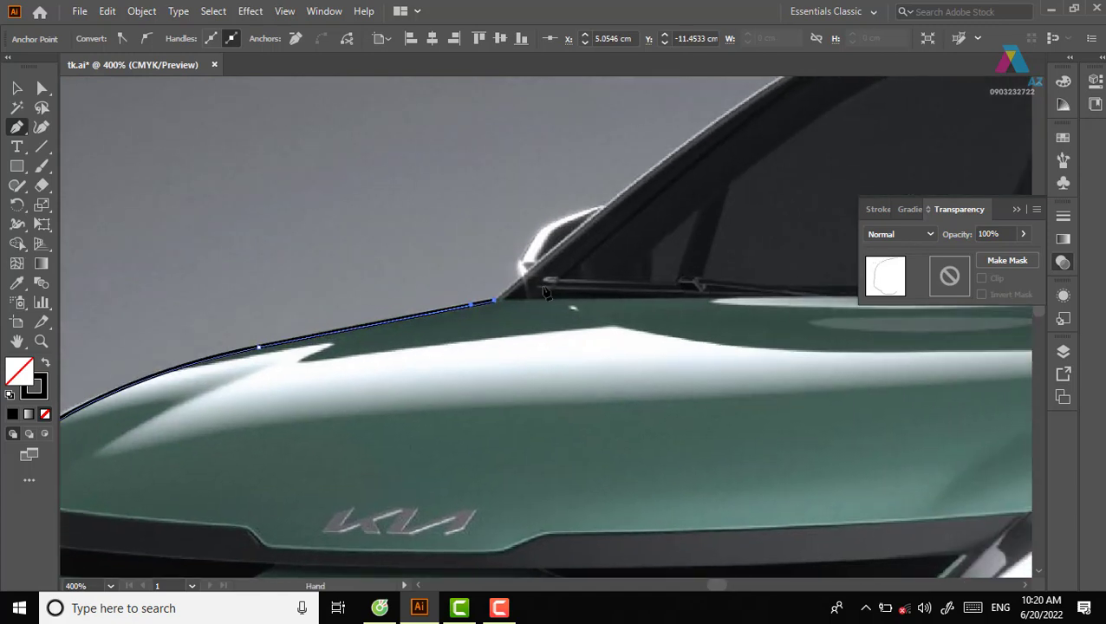
{"action": "left_click_drag", "start_coordinate": [522, 261], "coordinate": [530, 251]}
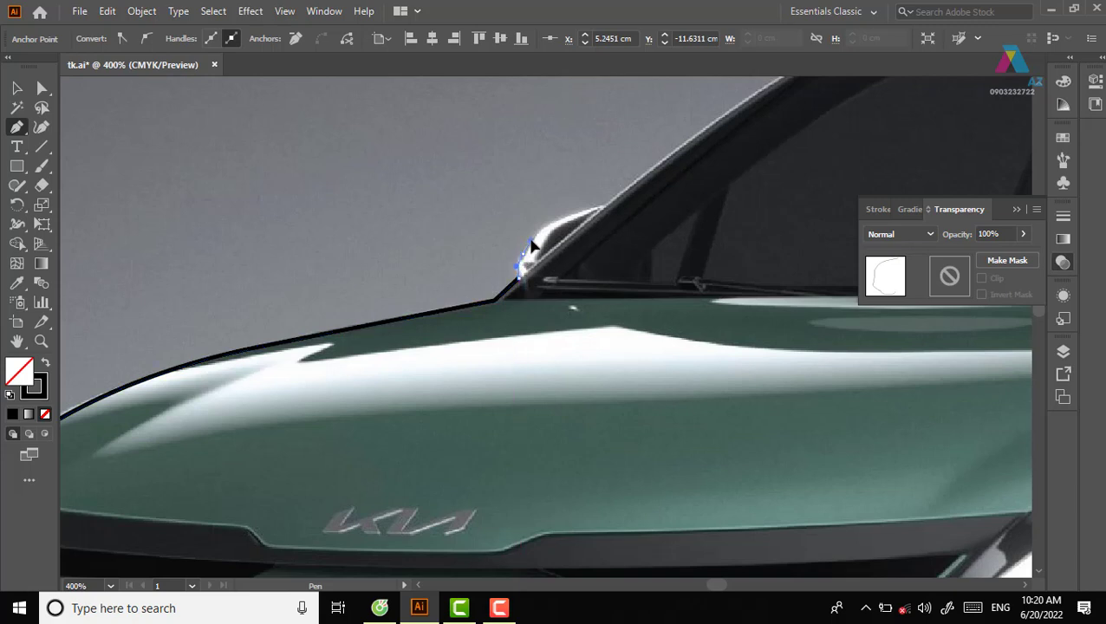
{"action": "mouse_move", "coordinate": [572, 216]}
{"action": "left_mouse_down"}
{"action": "mouse_move", "coordinate": [679, 172]}
{"action": "mouse_move", "coordinate": [257, 340]}
{"action": "left_mouse_up"}
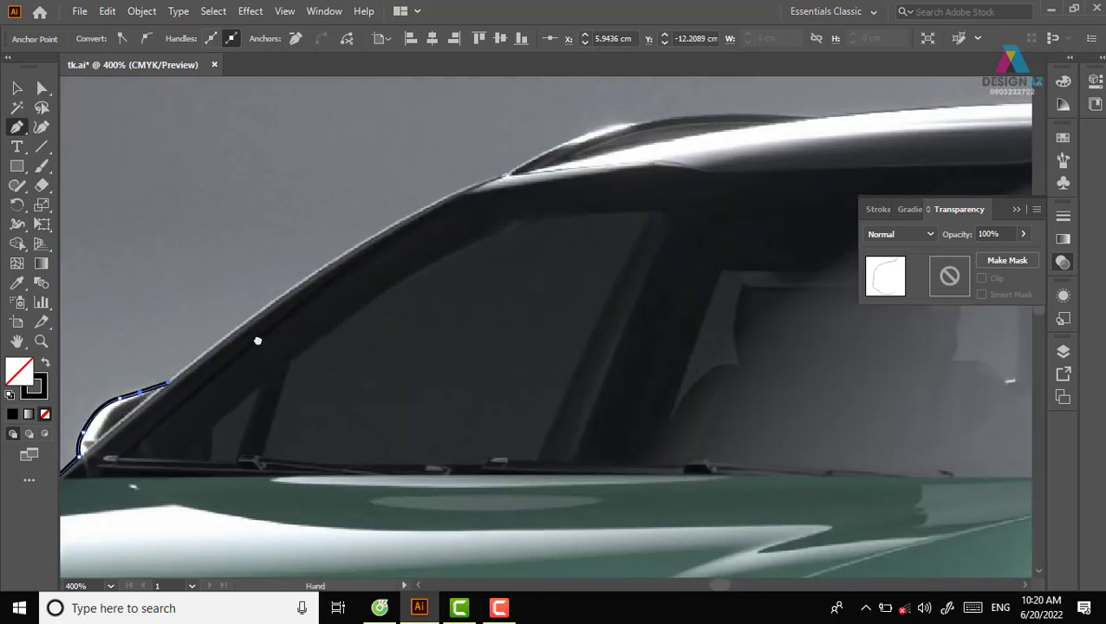
{"action": "mouse_move", "coordinate": [456, 219]}
{"action": "left_mouse_down"}
{"action": "mouse_move", "coordinate": [507, 179]}
{"action": "mouse_move", "coordinate": [659, 149]}
{"action": "left_mouse_up"}
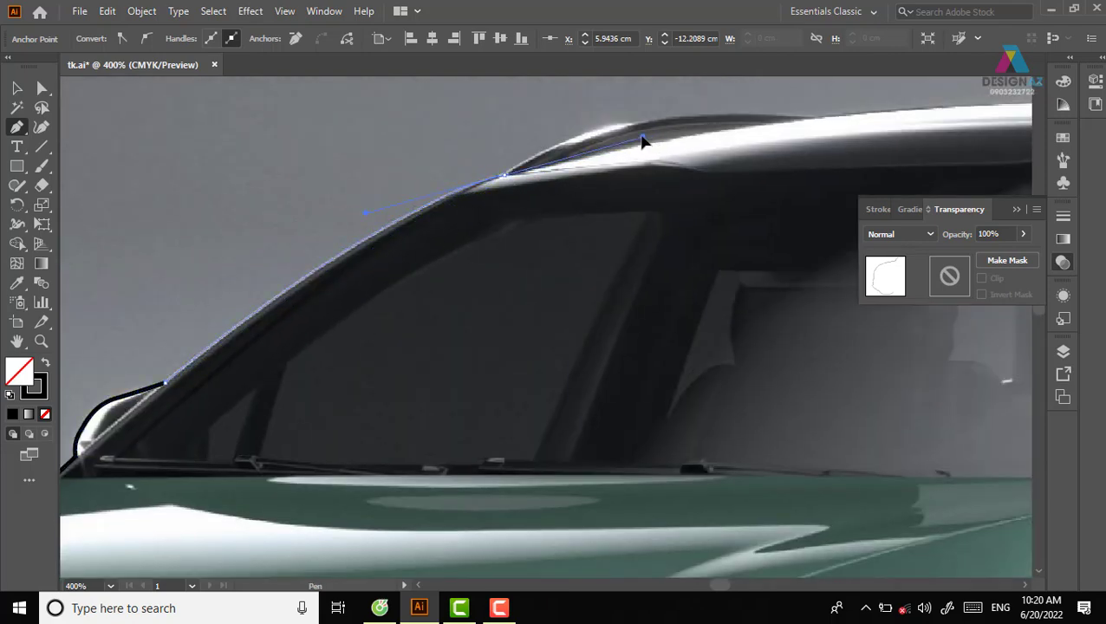
{"action": "mouse_move", "coordinate": [503, 176]}
{"action": "left_mouse_down"}
{"action": "mouse_move", "coordinate": [648, 169]}
{"action": "mouse_move", "coordinate": [447, 224]}
{"action": "mouse_move", "coordinate": [483, 176]}
{"action": "mouse_move", "coordinate": [568, 177]}
{"action": "left_mouse_up"}
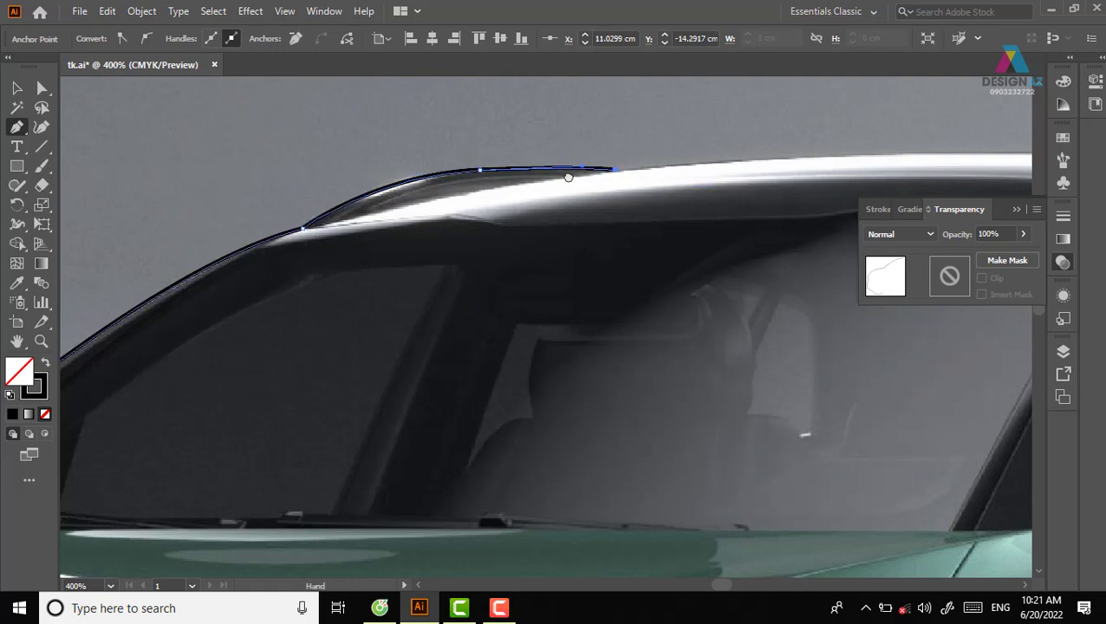
Trace the outline along the roof edge with smooth anchors to the rear roof corner
{"action": "left_click_drag", "start_coordinate": [877, 196], "coordinate": [471, 163]}
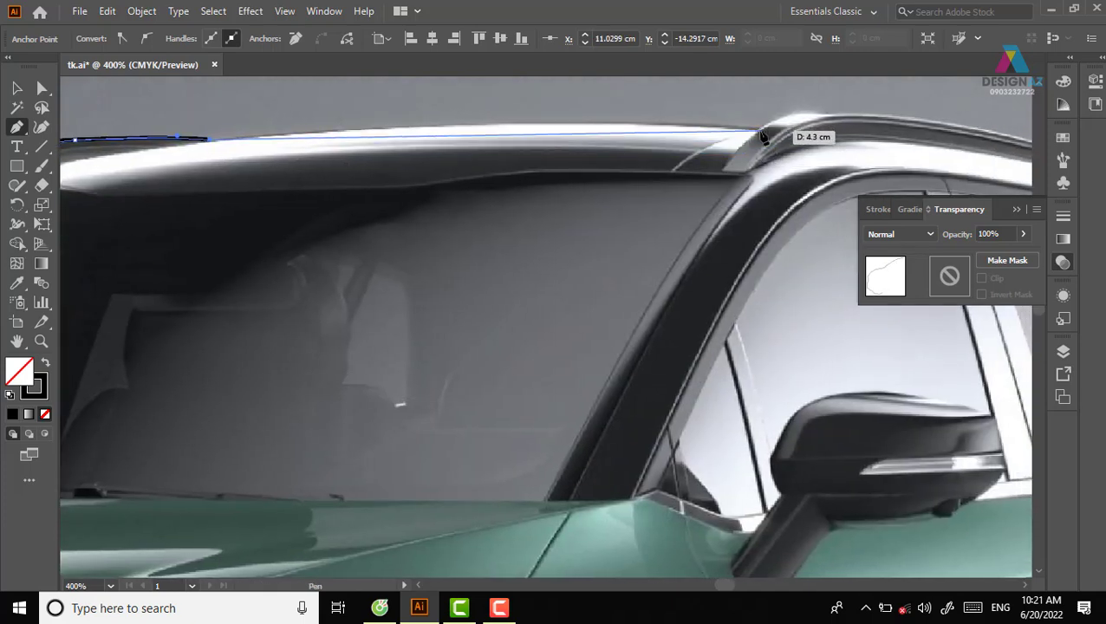
{"action": "left_click_drag", "start_coordinate": [759, 131], "coordinate": [891, 154]}
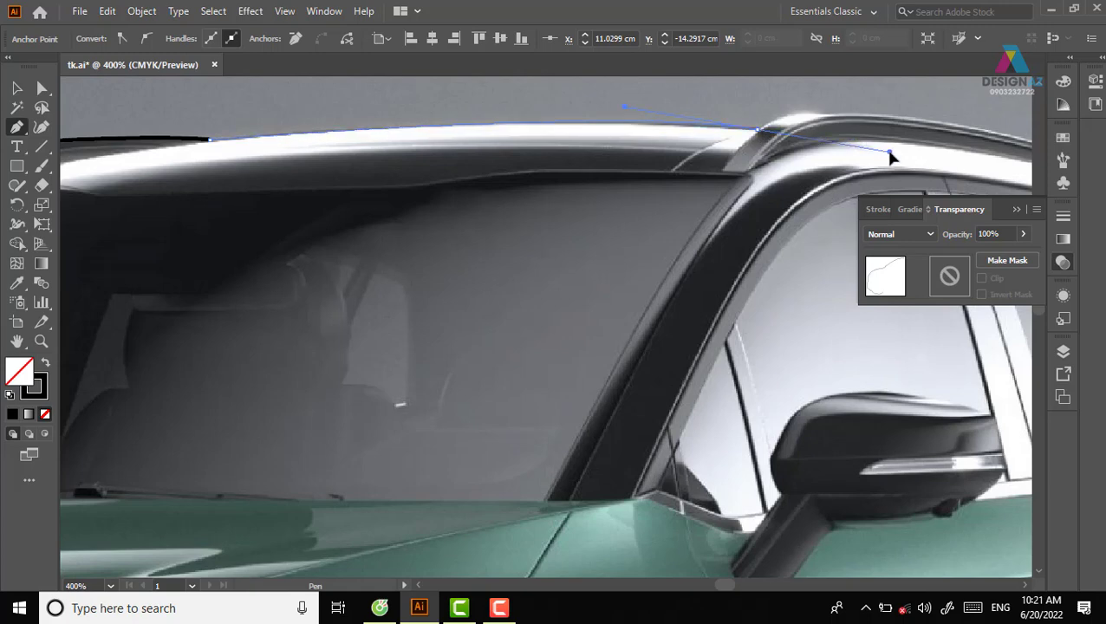
{"action": "mouse_move", "coordinate": [876, 153]}
{"action": "left_mouse_down"}
{"action": "mouse_move", "coordinate": [468, 161]}
{"action": "mouse_move", "coordinate": [501, 156]}
{"action": "left_mouse_up"}
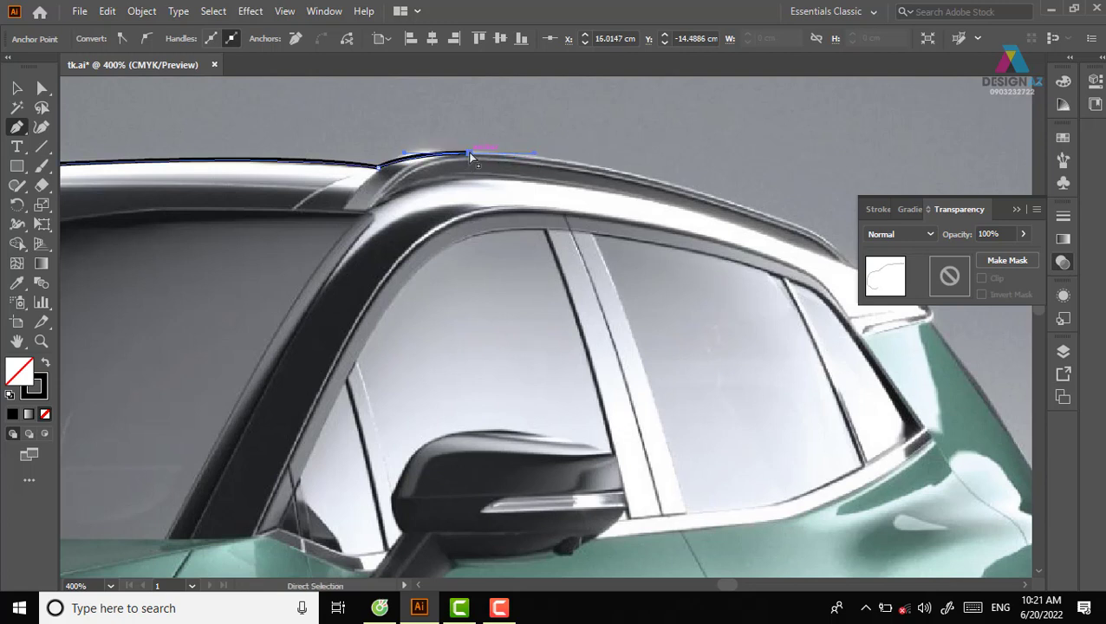
{"action": "left_click_drag", "start_coordinate": [470, 154], "coordinate": [456, 151]}
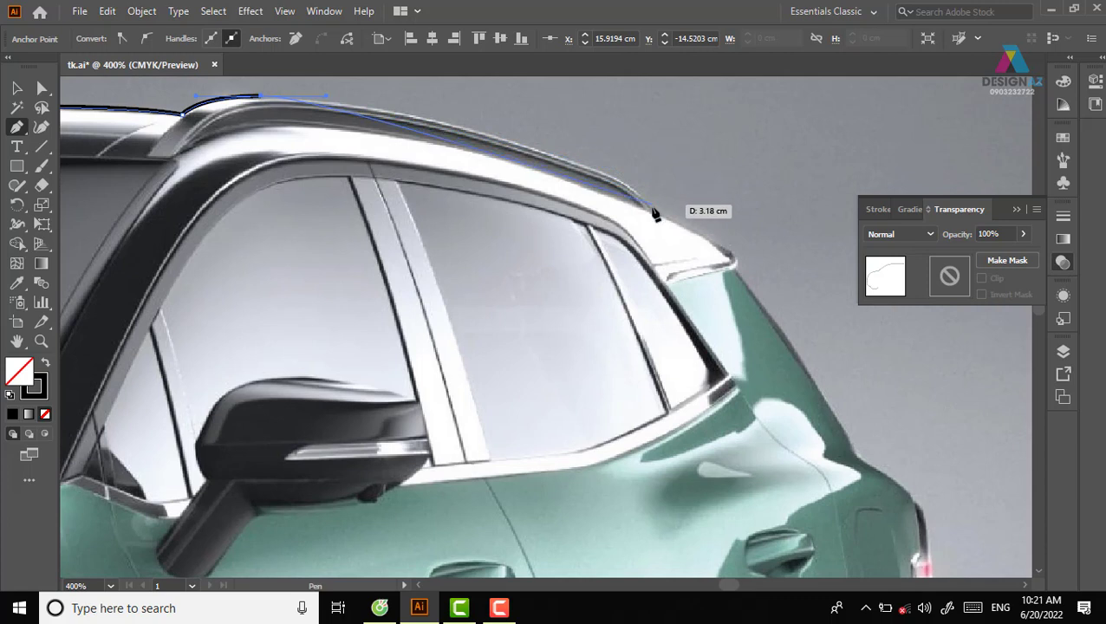
{"action": "left_click_drag", "start_coordinate": [640, 196], "coordinate": [681, 247]}
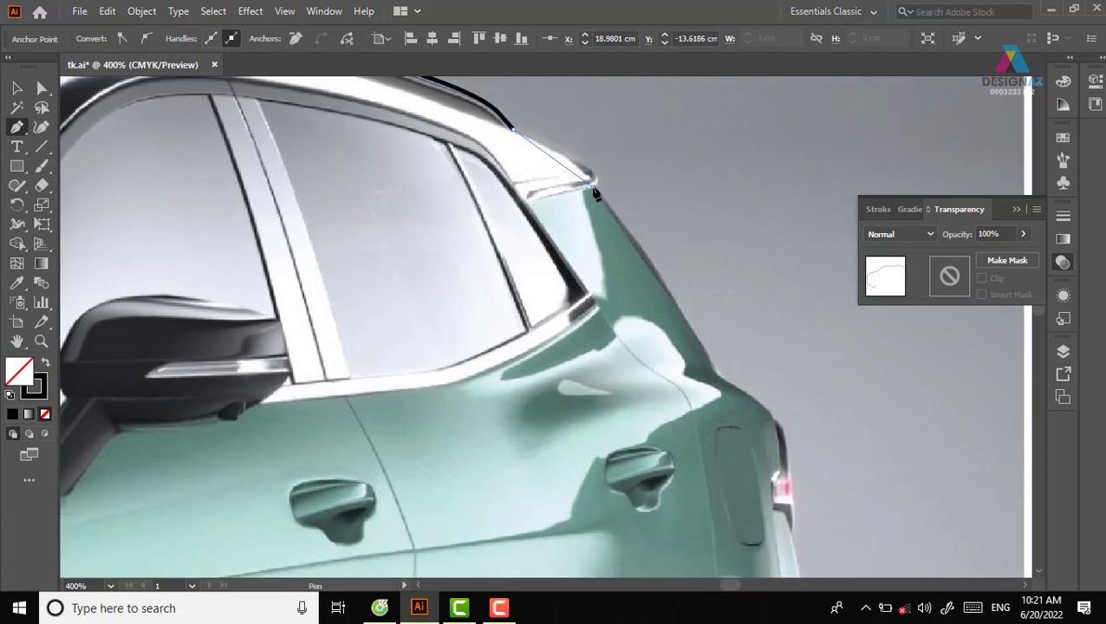
{"action": "left_click_drag", "start_coordinate": [569, 212], "coordinate": [568, 211]}
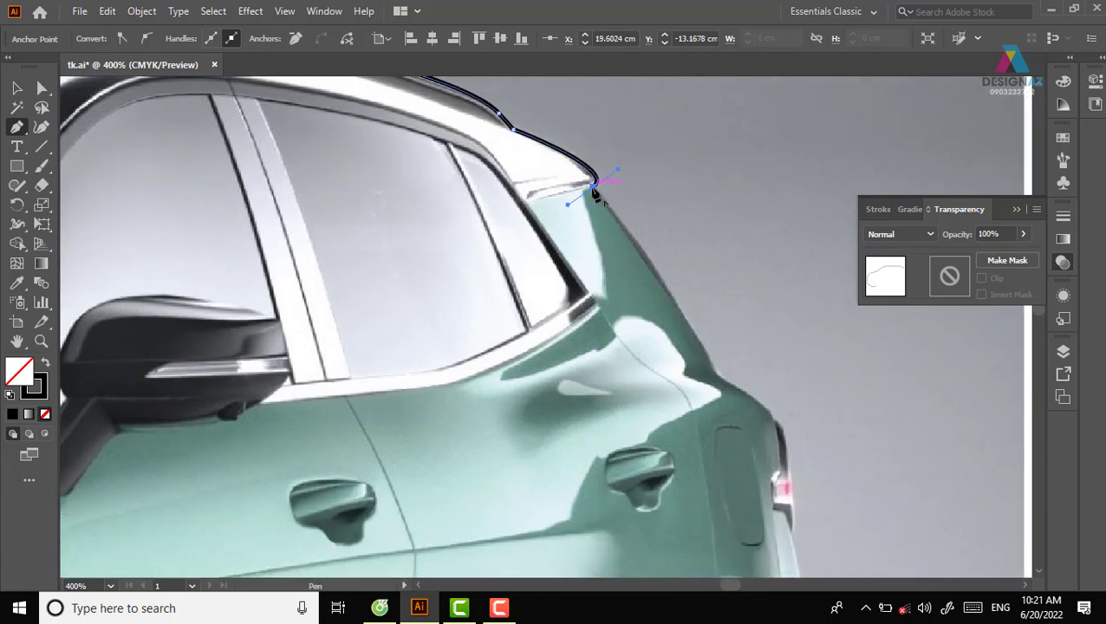
Continue the outline down the rear pillar, past the taillight, to the rear wheel arch
{"action": "left_click_drag", "start_coordinate": [644, 267], "coordinate": [563, 146]}
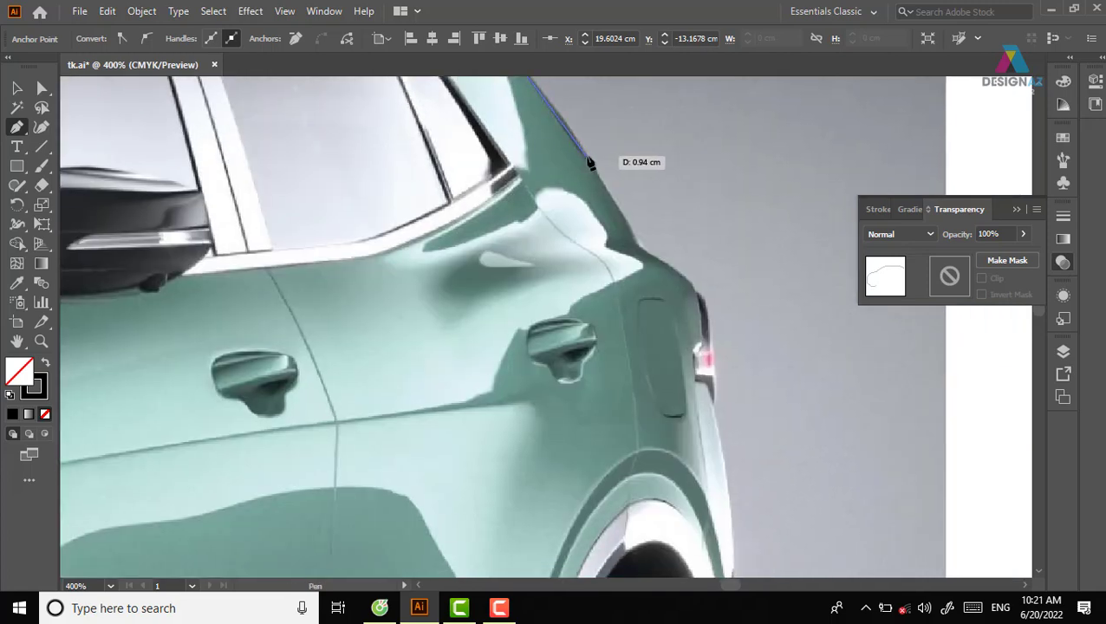
{"action": "left_click", "coordinate": [589, 163]}
{"action": "left_click", "coordinate": [605, 192]}
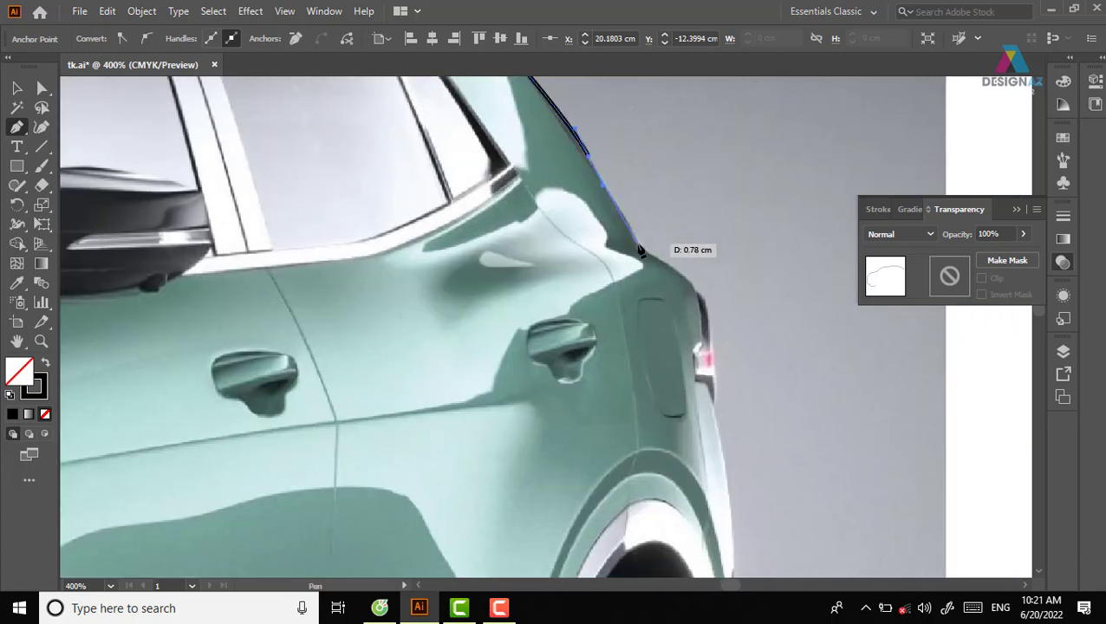
{"action": "left_click", "coordinate": [640, 252]}
{"action": "left_click_drag", "start_coordinate": [707, 302], "coordinate": [578, 224]}
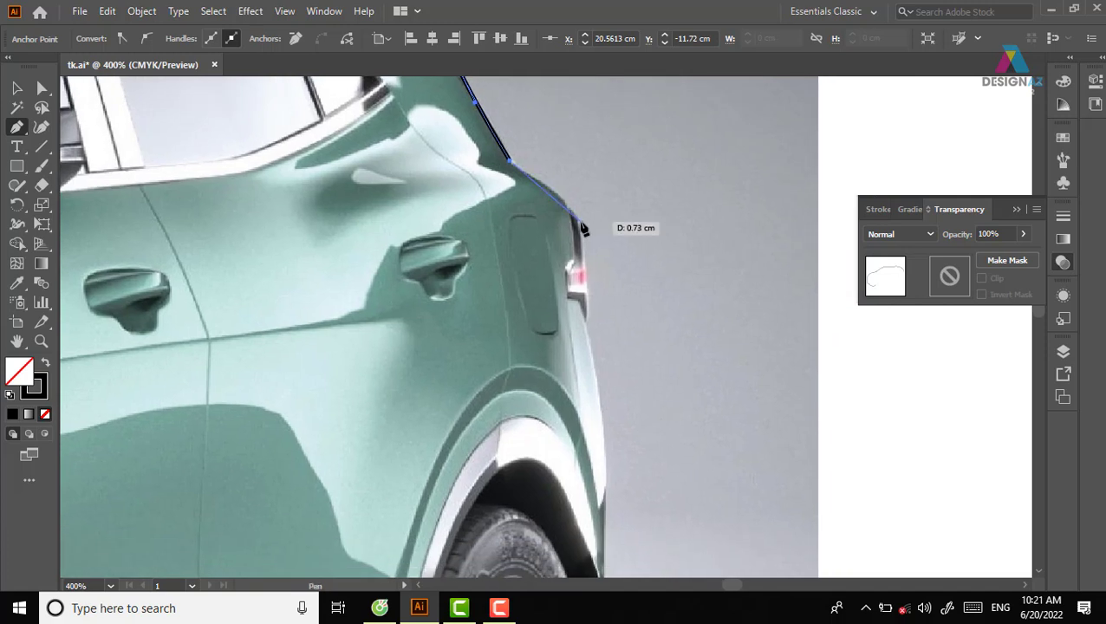
{"action": "left_click", "coordinate": [554, 194]}
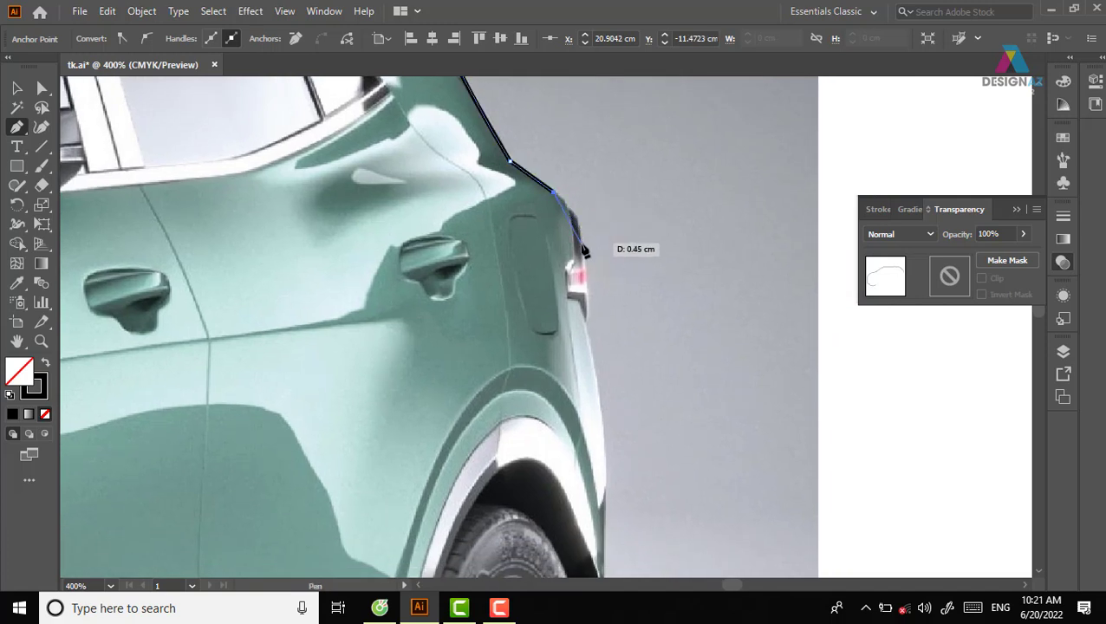
{"action": "left_click_drag", "start_coordinate": [582, 271], "coordinate": [585, 281]}
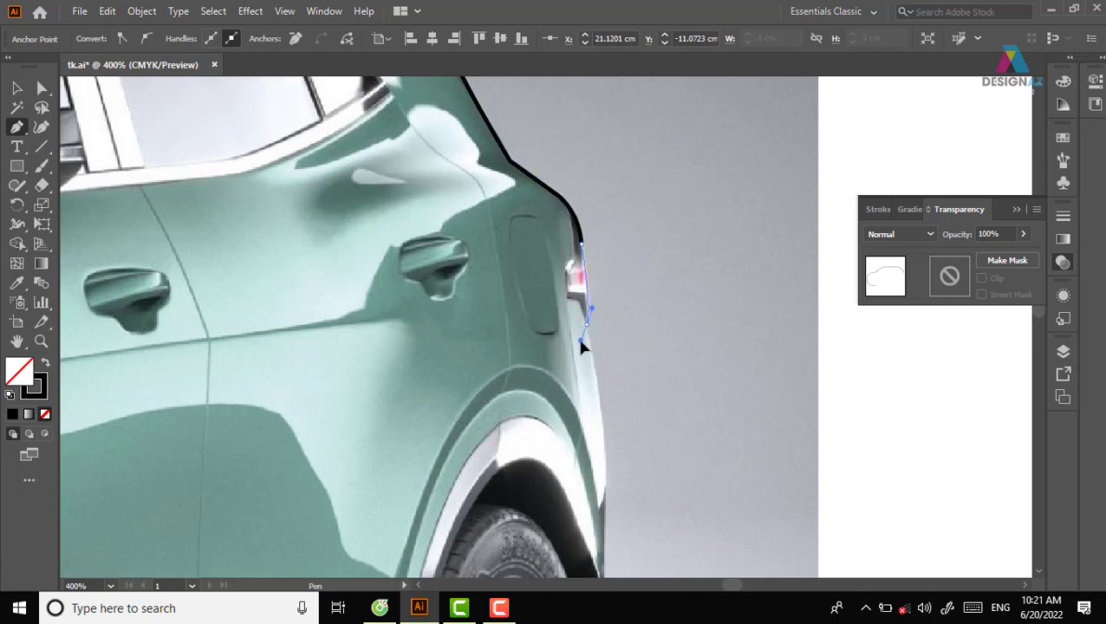
{"action": "scroll", "coordinate": [593, 260], "scroll_direction": "down", "scroll_amount": 3}
{"action": "scroll", "coordinate": [598, 319], "scroll_direction": "down", "scroll_amount": 2}
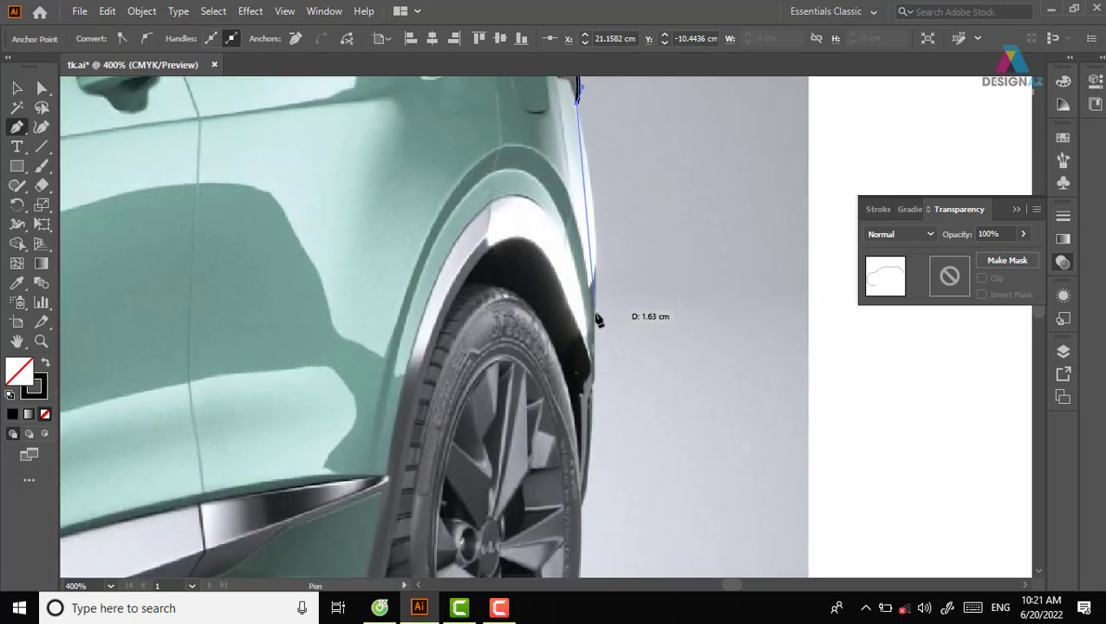
{"action": "mouse_move", "coordinate": [594, 324]}
{"action": "left_mouse_down"}
{"action": "mouse_move", "coordinate": [579, 381]}
{"action": "mouse_move", "coordinate": [622, 275]}
{"action": "mouse_move", "coordinate": [617, 305]}
{"action": "mouse_move", "coordinate": [624, 295]}
{"action": "left_mouse_up"}
{"action": "scroll", "coordinate": [630, 299], "scroll_direction": "down", "scroll_amount": 2}
Curve the outline down to the rear tyre's bottom and make that anchor a corner
{"action": "left_click_drag", "start_coordinate": [612, 446], "coordinate": [685, 255]}
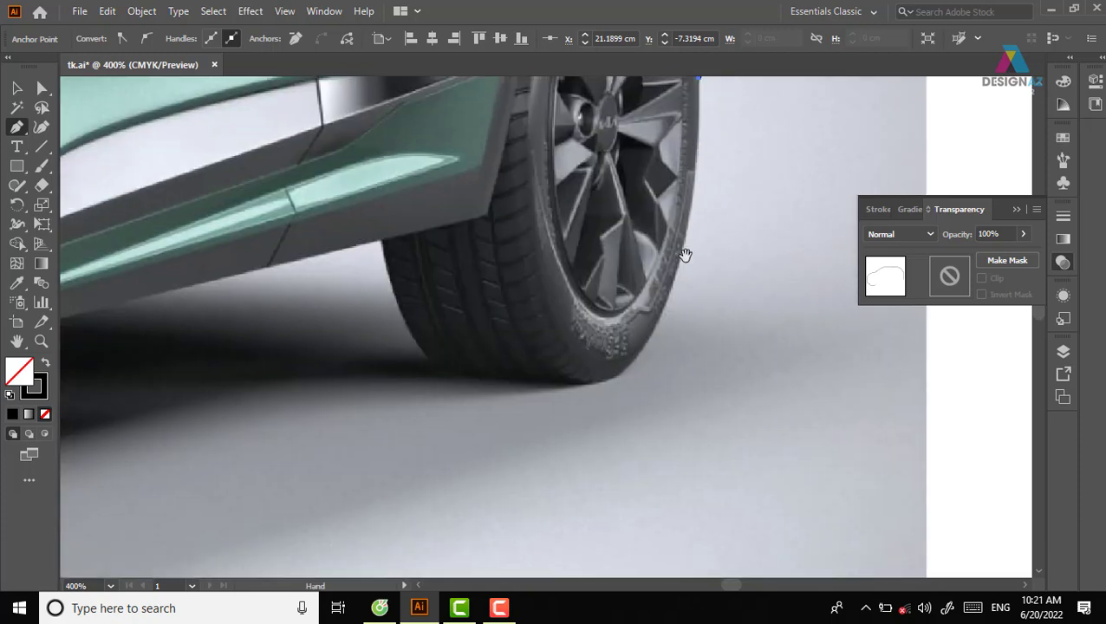
{"action": "left_click", "coordinate": [622, 377]}
{"action": "left_click_drag", "start_coordinate": [622, 377], "coordinate": [542, 420]}
{"action": "left_click", "coordinate": [620, 374]}
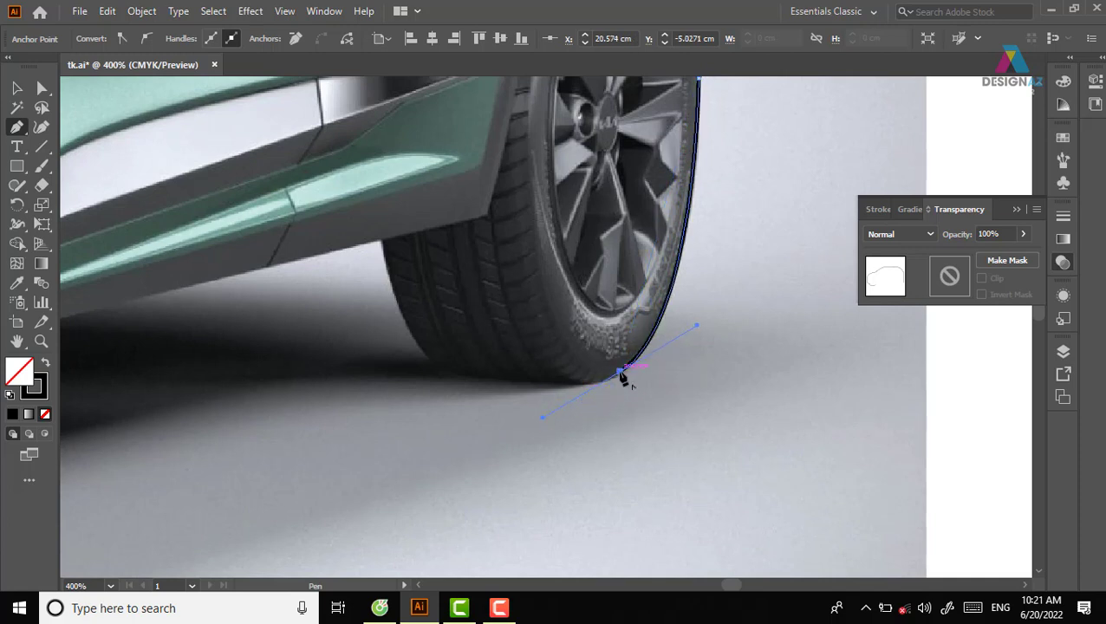
{"action": "left_click_drag", "start_coordinate": [509, 380], "coordinate": [416, 371]}
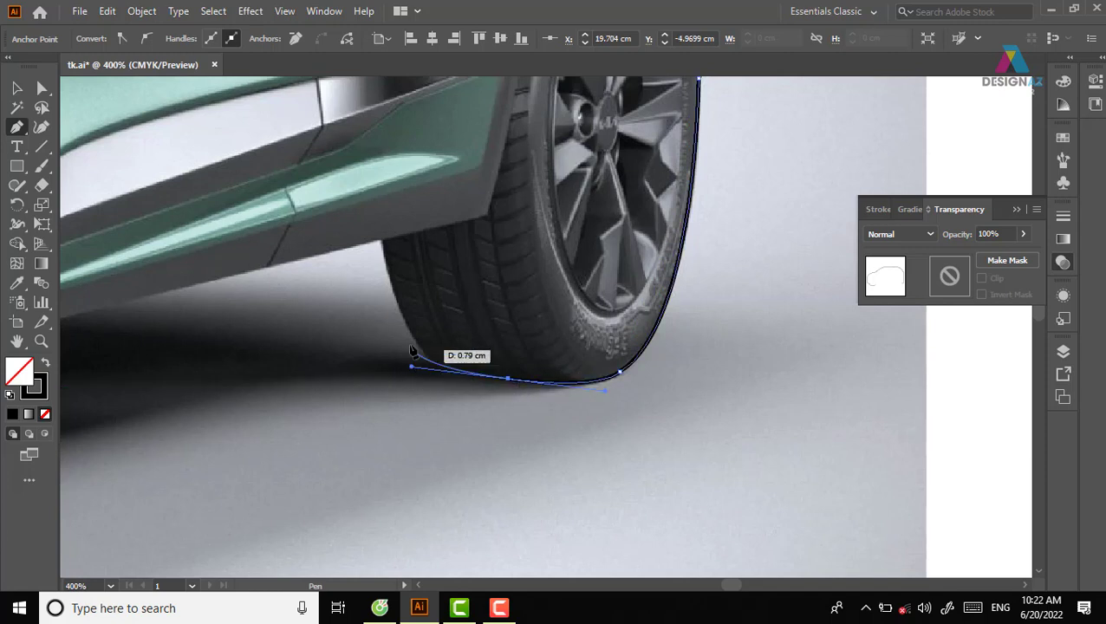
Bring the outline up the tyre's left side, adjust its points, and resume from the open end
{"action": "left_click_drag", "start_coordinate": [411, 328], "coordinate": [409, 327]}
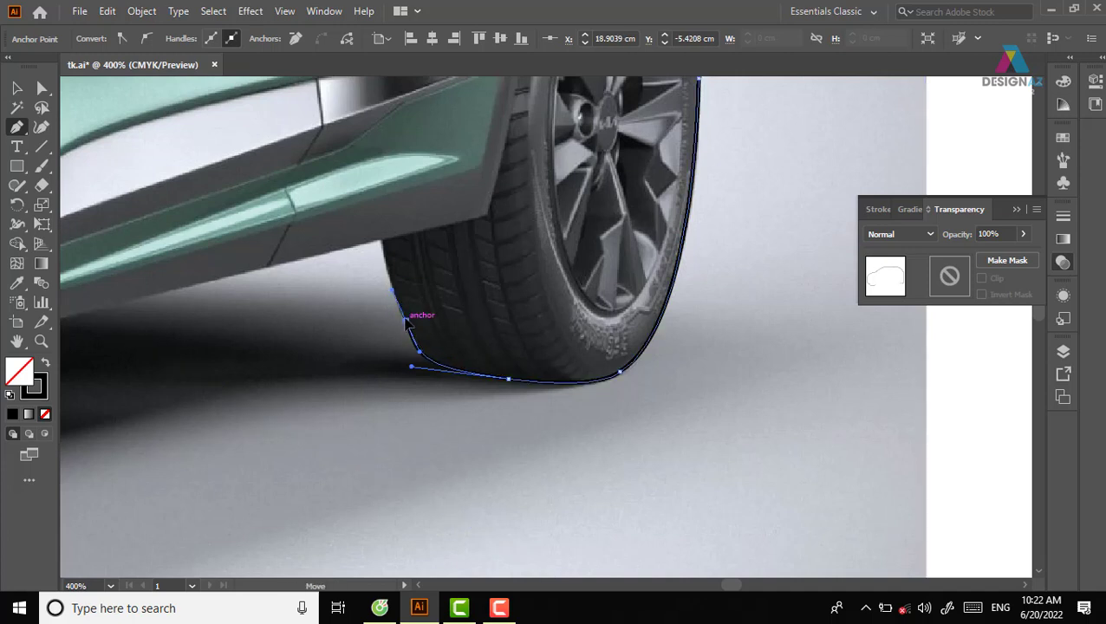
{"action": "left_click_drag", "start_coordinate": [405, 321], "coordinate": [397, 309]}
{"action": "left_click_drag", "start_coordinate": [414, 347], "coordinate": [409, 349]}
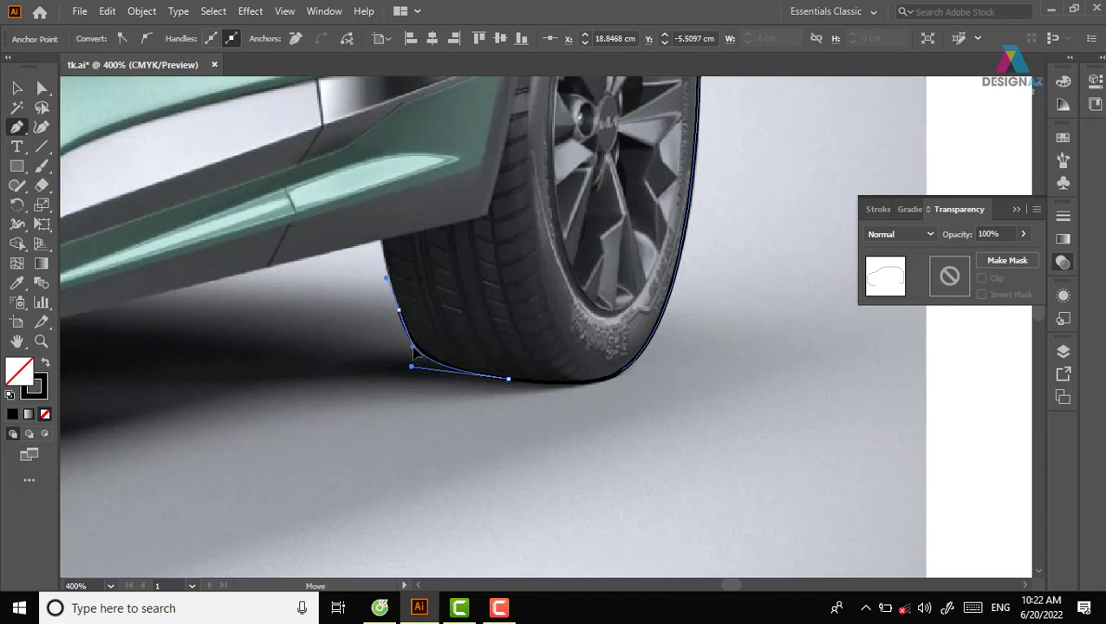
{"action": "left_click", "coordinate": [384, 244], "text": "ctrl"}
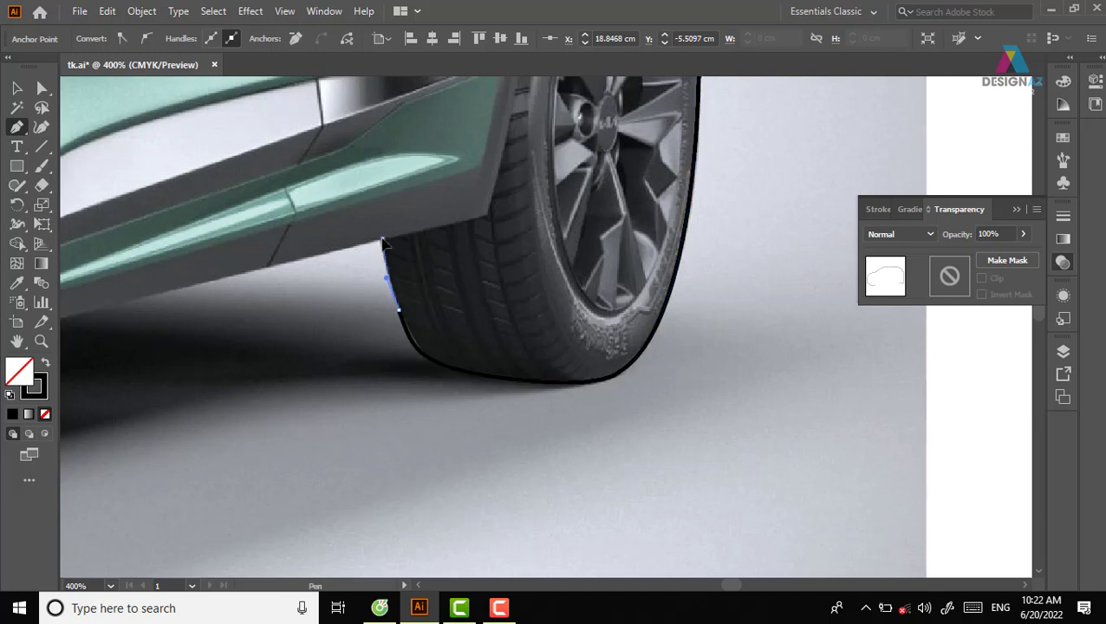
{"action": "left_click", "coordinate": [384, 245]}
{"action": "left_click_drag", "start_coordinate": [115, 329], "coordinate": [558, 288]}
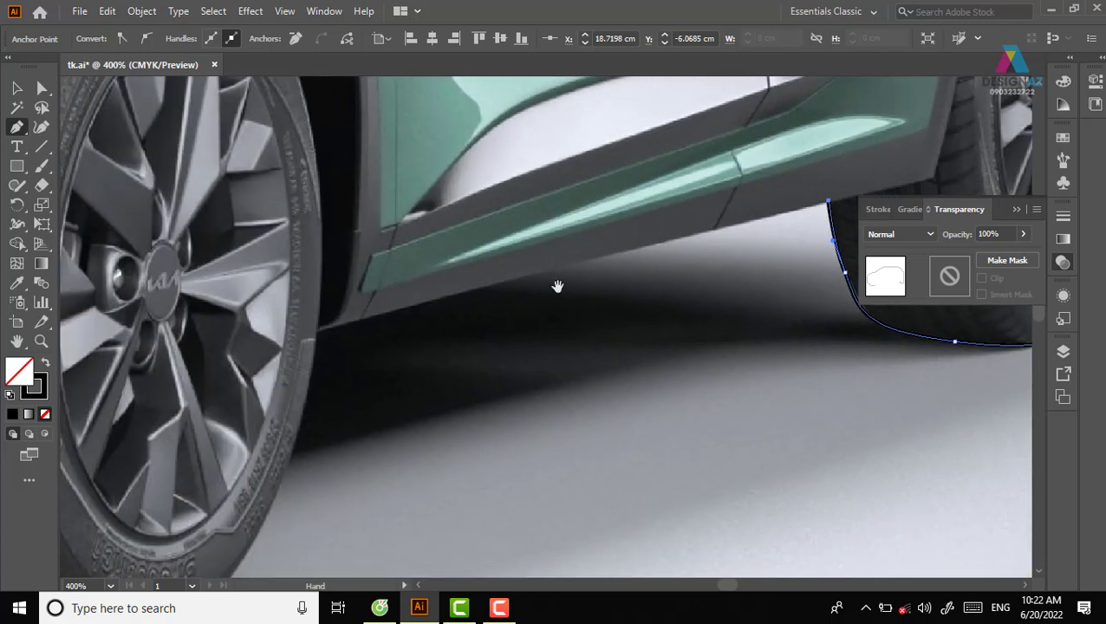
Trace from the sill corner around the bottom of the front tyre with curved and corner points
{"action": "left_click", "coordinate": [321, 336]}
{"action": "left_click_drag", "start_coordinate": [323, 379], "coordinate": [484, 228]}
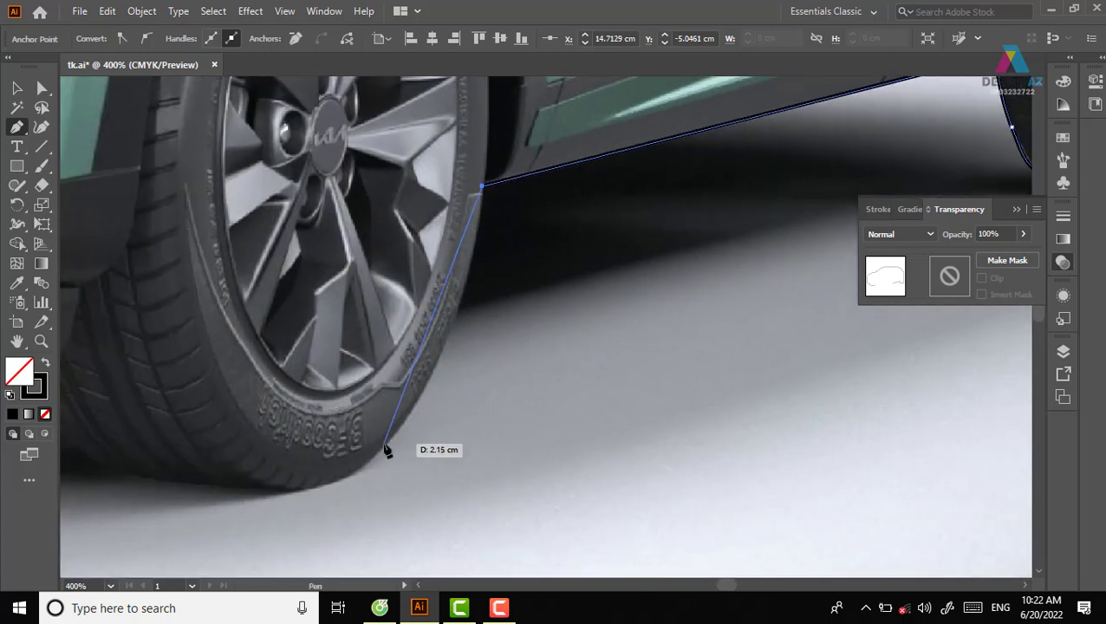
{"action": "left_click_drag", "start_coordinate": [386, 445], "coordinate": [319, 516]}
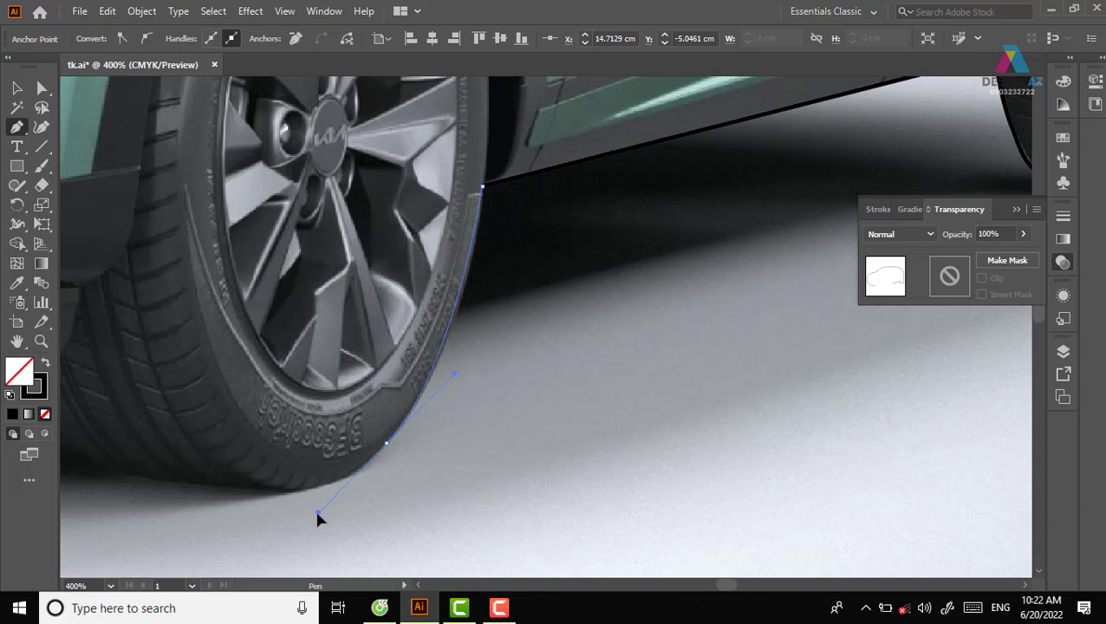
{"action": "left_click", "coordinate": [210, 487]}
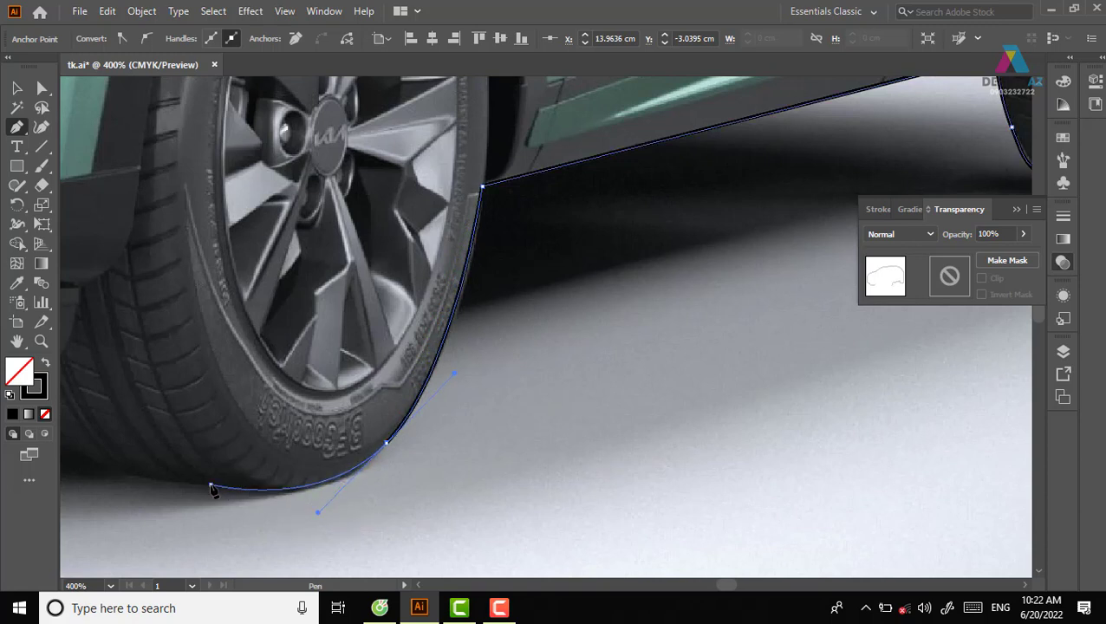
{"action": "left_click_drag", "start_coordinate": [212, 491], "coordinate": [595, 471]}
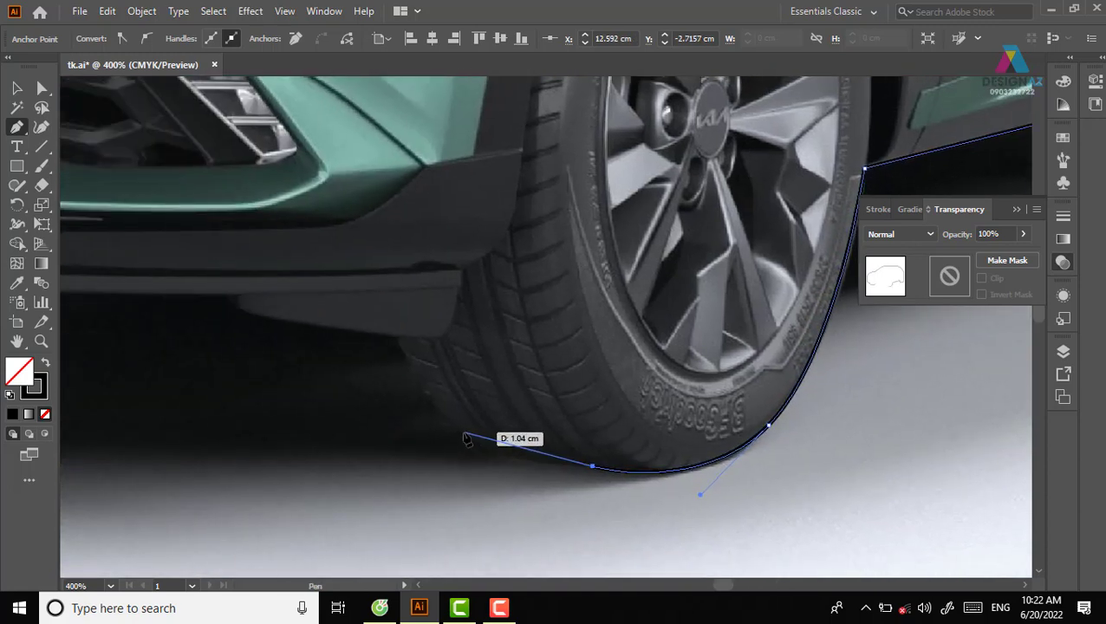
{"action": "left_click_drag", "start_coordinate": [465, 433], "coordinate": [443, 411]}
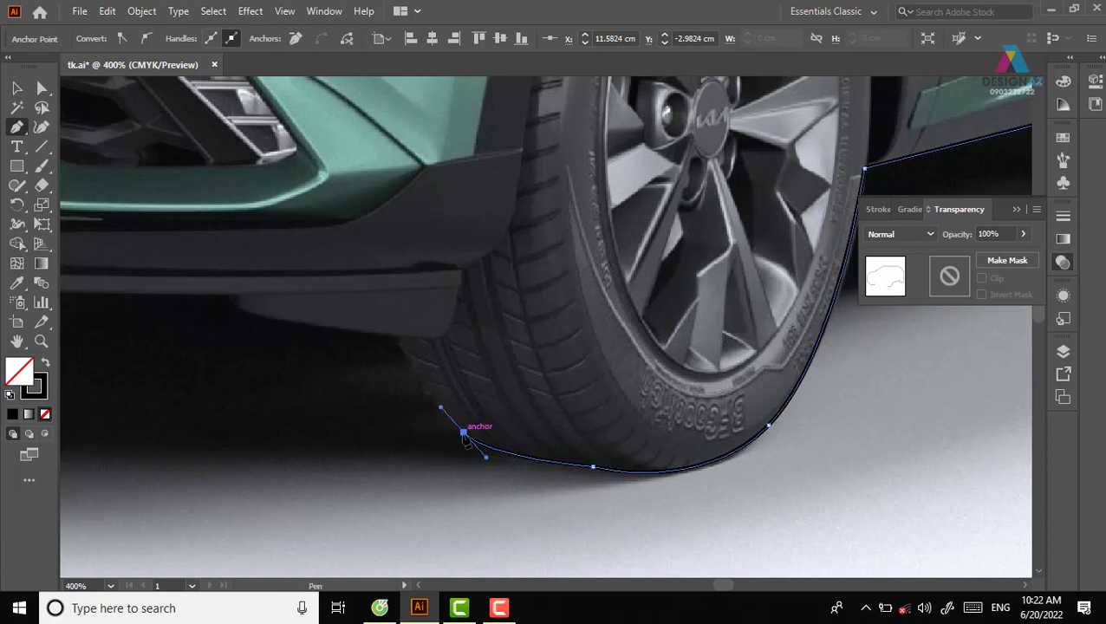
{"action": "left_click", "coordinate": [465, 431]}
Curve the outline up under the front bumper and join it to the existing anchor
{"action": "left_click_drag", "start_coordinate": [400, 337], "coordinate": [384, 280]}
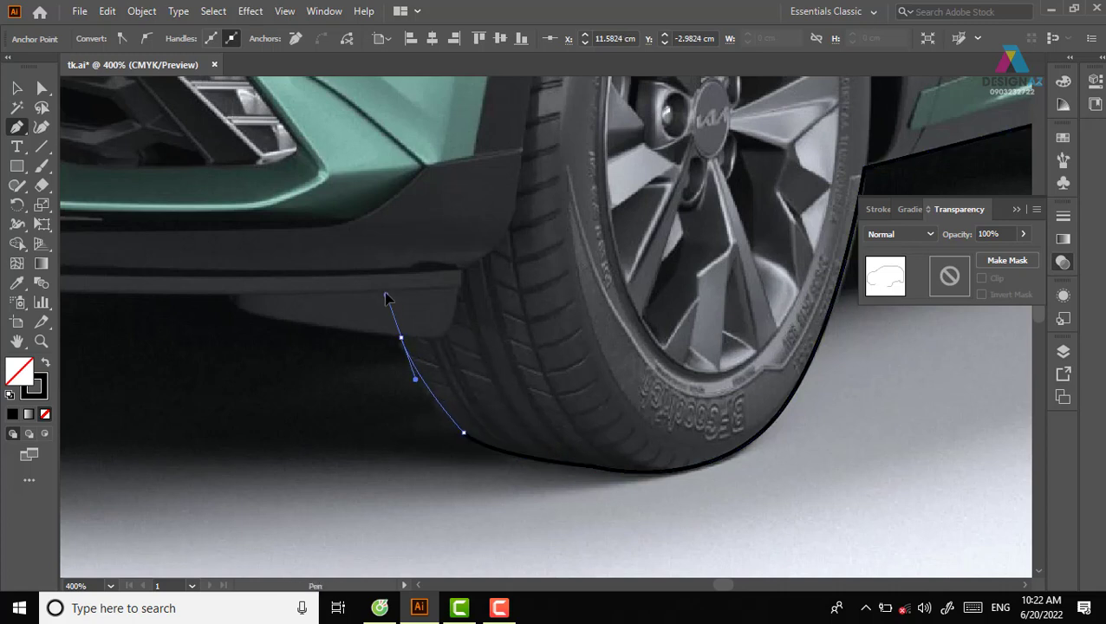
{"action": "left_click", "coordinate": [400, 337]}
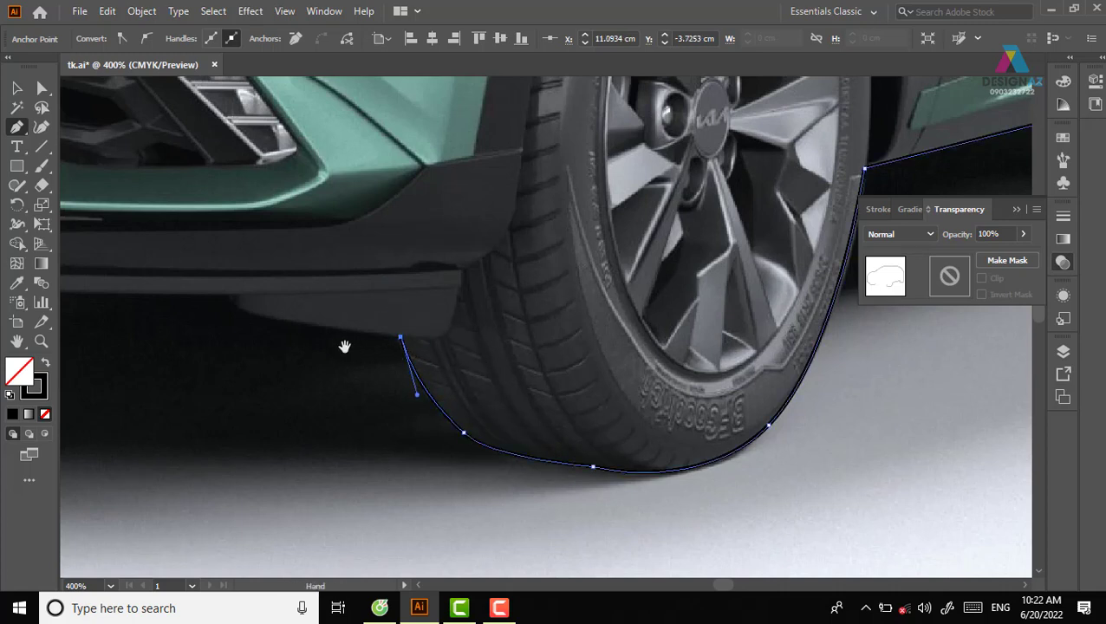
{"action": "left_click_drag", "start_coordinate": [343, 346], "coordinate": [612, 333]}
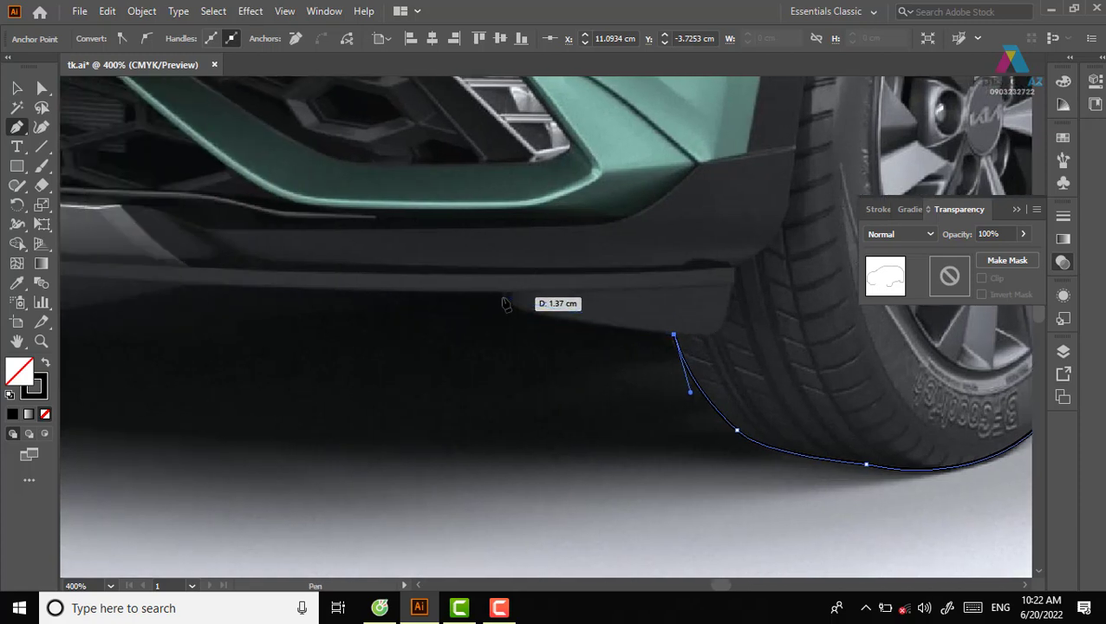
{"action": "mouse_move", "coordinate": [503, 297]}
{"action": "left_mouse_down"}
{"action": "mouse_move", "coordinate": [484, 279]}
{"action": "mouse_move", "coordinate": [500, 295]}
{"action": "left_mouse_up"}
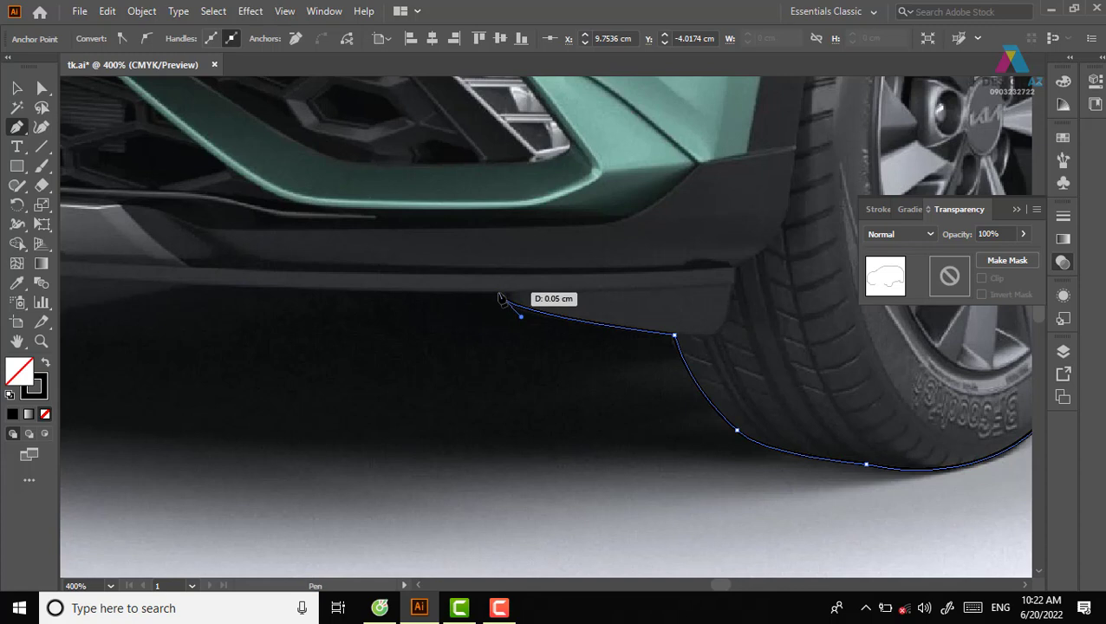
{"action": "scroll", "coordinate": [416, 308], "scroll_direction": "left", "scroll_amount": 5}
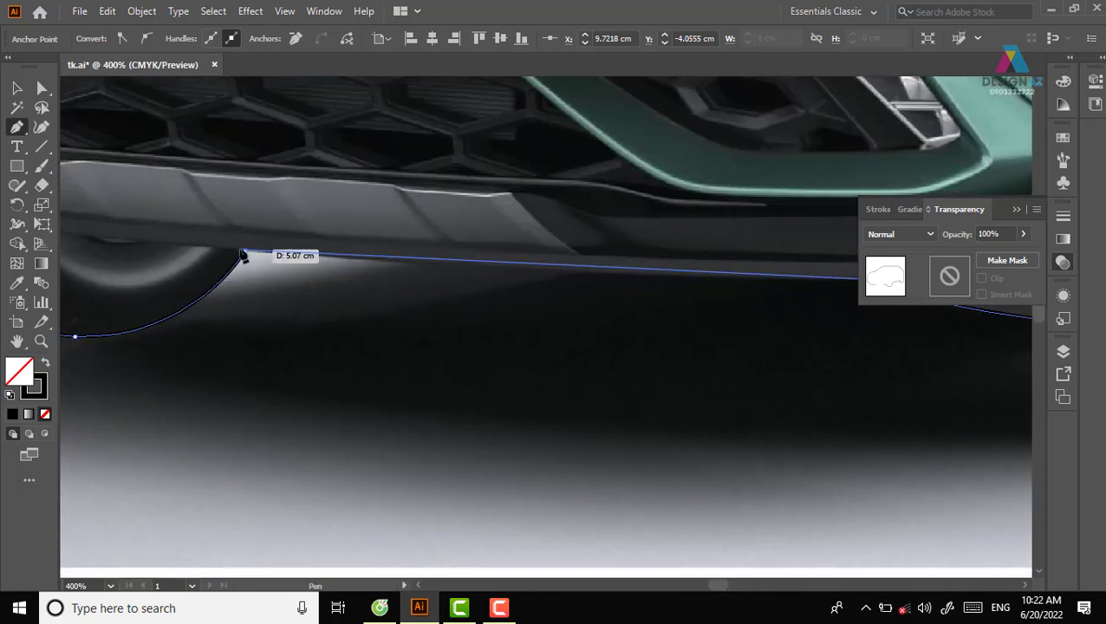
{"action": "left_click_drag", "start_coordinate": [245, 252], "coordinate": [135, 244]}
{"action": "scroll", "coordinate": [475, 292], "scroll_direction": "down", "scroll_amount": 1}
Select the finished car outline with the photo and make a Ctrl+7 clipping mask
{"action": "scroll", "coordinate": [475, 292], "scroll_direction": "down", "scroll_amount": 2}
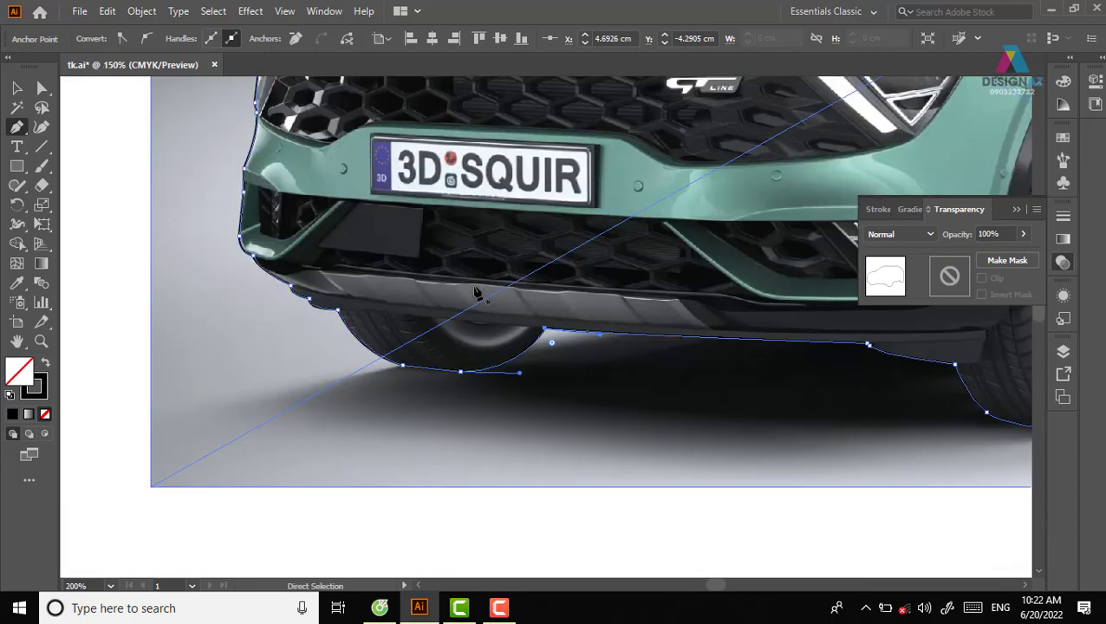
{"action": "scroll", "coordinate": [475, 292], "scroll_direction": "down", "scroll_amount": 1}
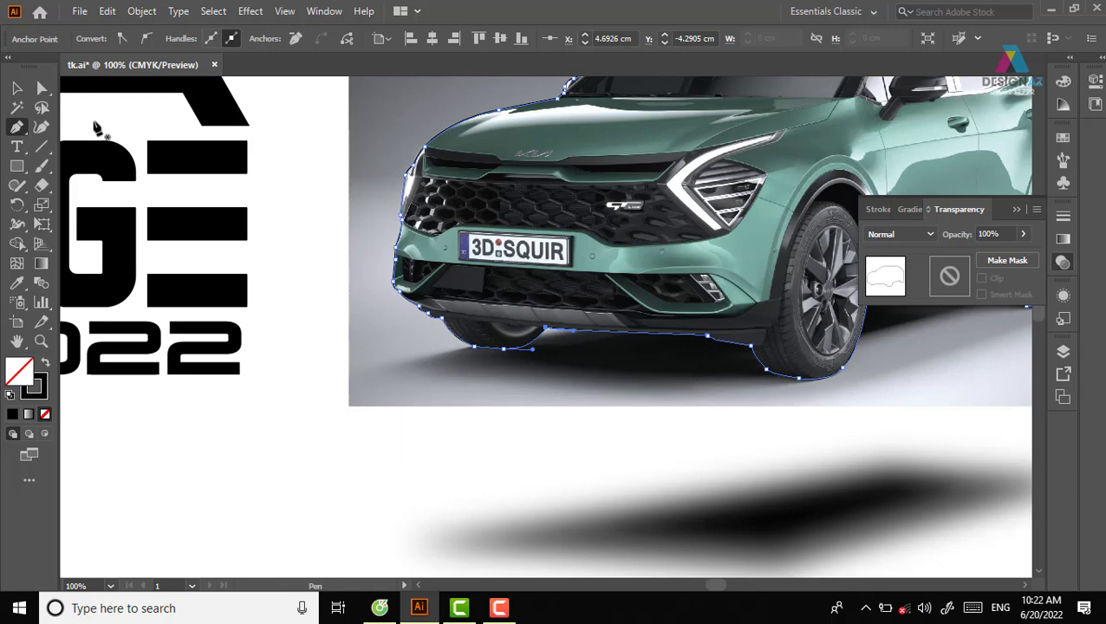
{"action": "left_click", "coordinate": [16, 87]}
{"action": "left_click", "coordinate": [741, 376]}
{"action": "scroll", "coordinate": [556, 387], "scroll_direction": "right", "scroll_amount": 5}
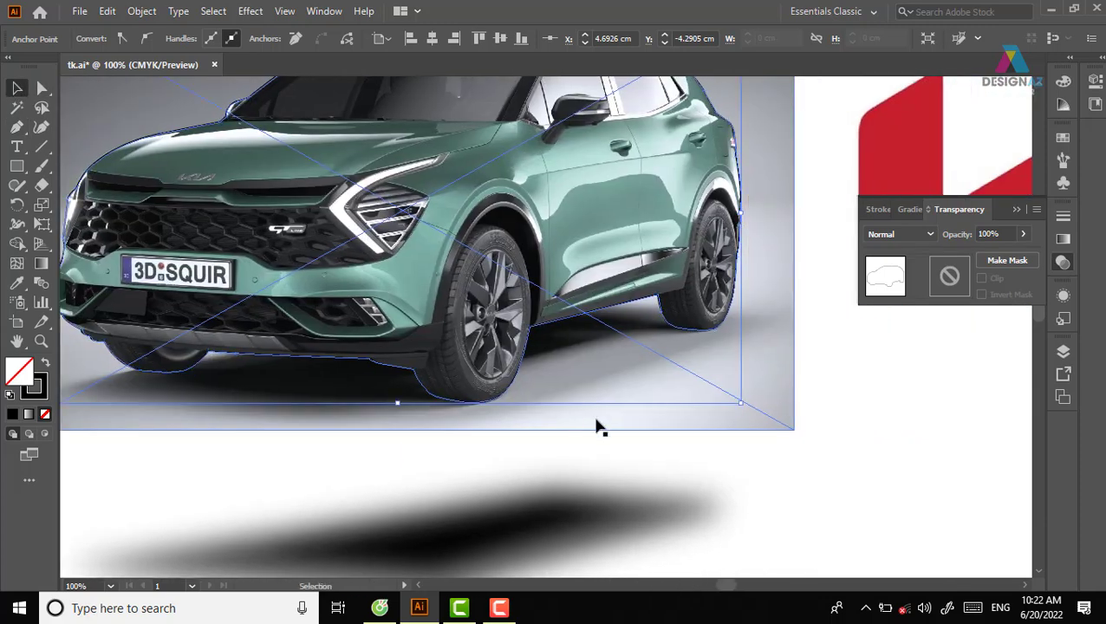
{"action": "left_click", "coordinate": [736, 289]}
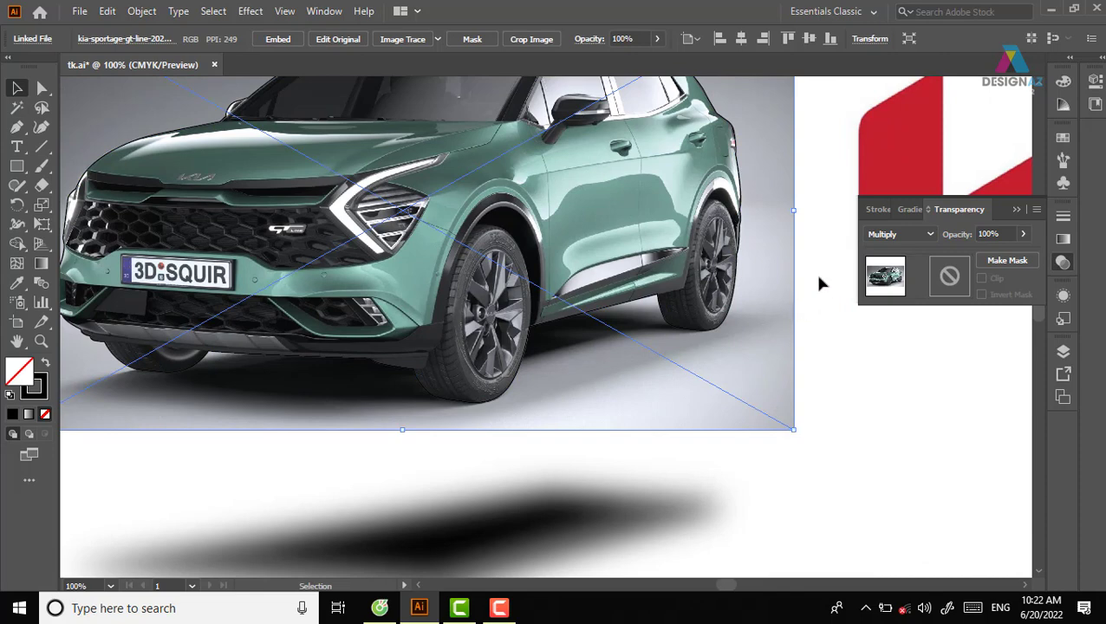
{"action": "left_click", "coordinate": [686, 317], "text": "shift"}
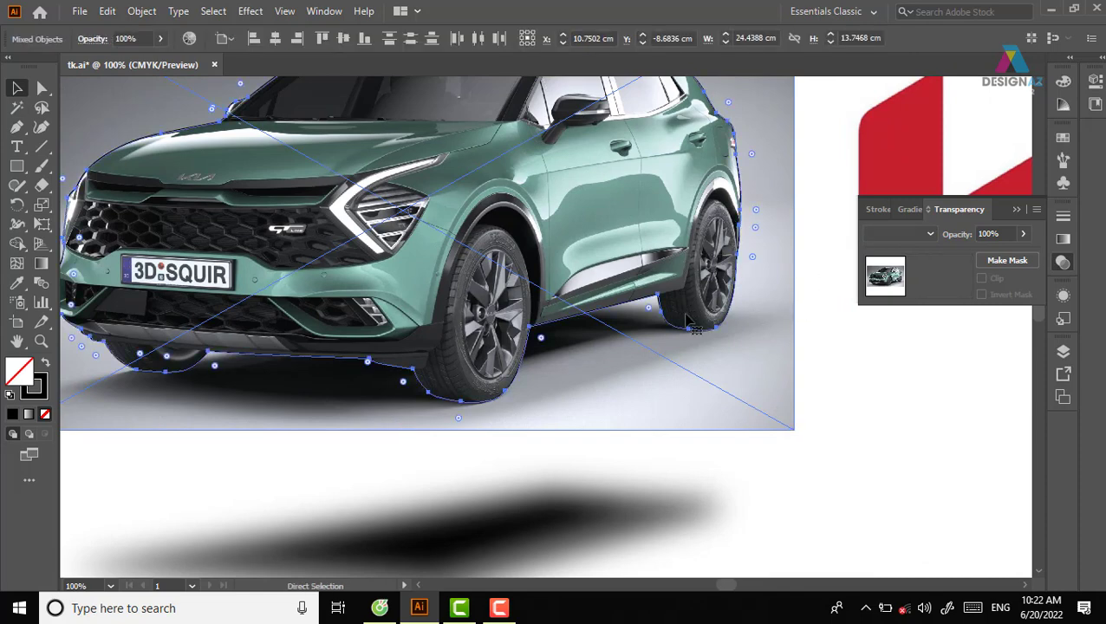
{"action": "key", "text": "ctrl+7"}
{"action": "left_click", "coordinate": [816, 404]}
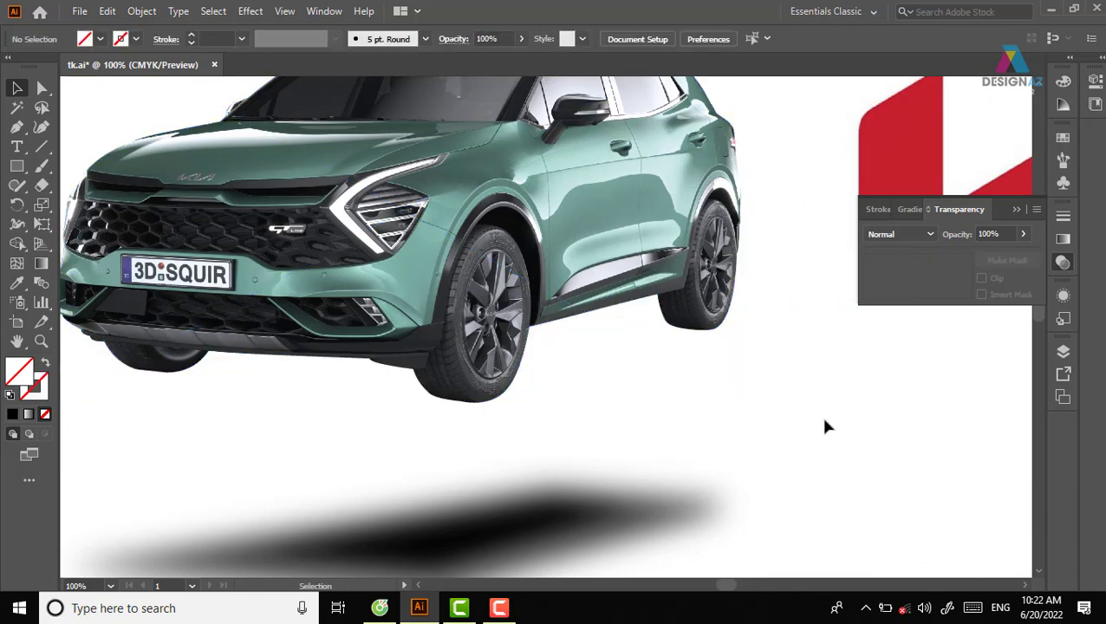
Move the clipped car down on the poster, then nudge it up slightly
{"action": "mouse_move", "coordinate": [598, 326]}
{"action": "left_mouse_down"}
{"action": "mouse_move", "coordinate": [734, 404]}
{"action": "mouse_move", "coordinate": [612, 271]}
{"action": "left_mouse_up"}
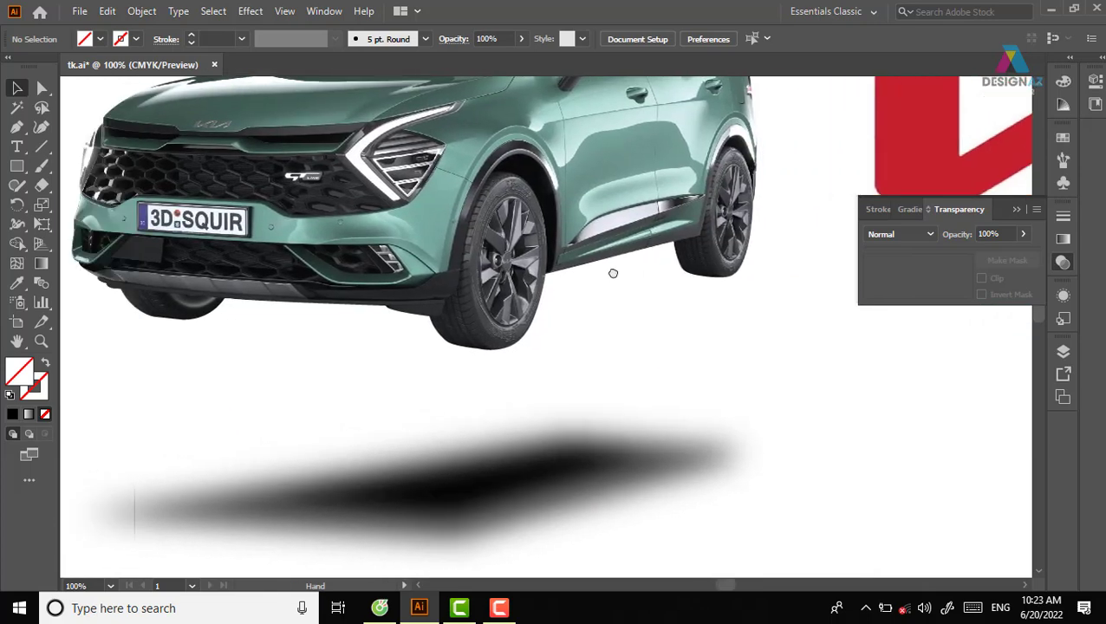
{"action": "left_click_drag", "start_coordinate": [522, 179], "coordinate": [508, 353]}
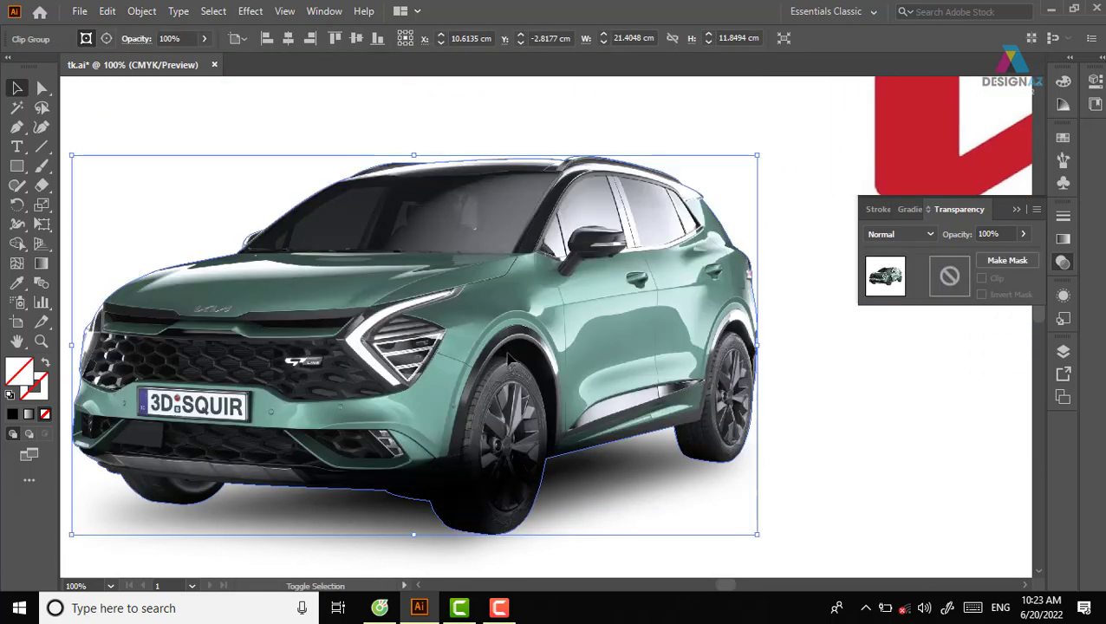
{"action": "left_click_drag", "start_coordinate": [520, 307], "coordinate": [522, 324]}
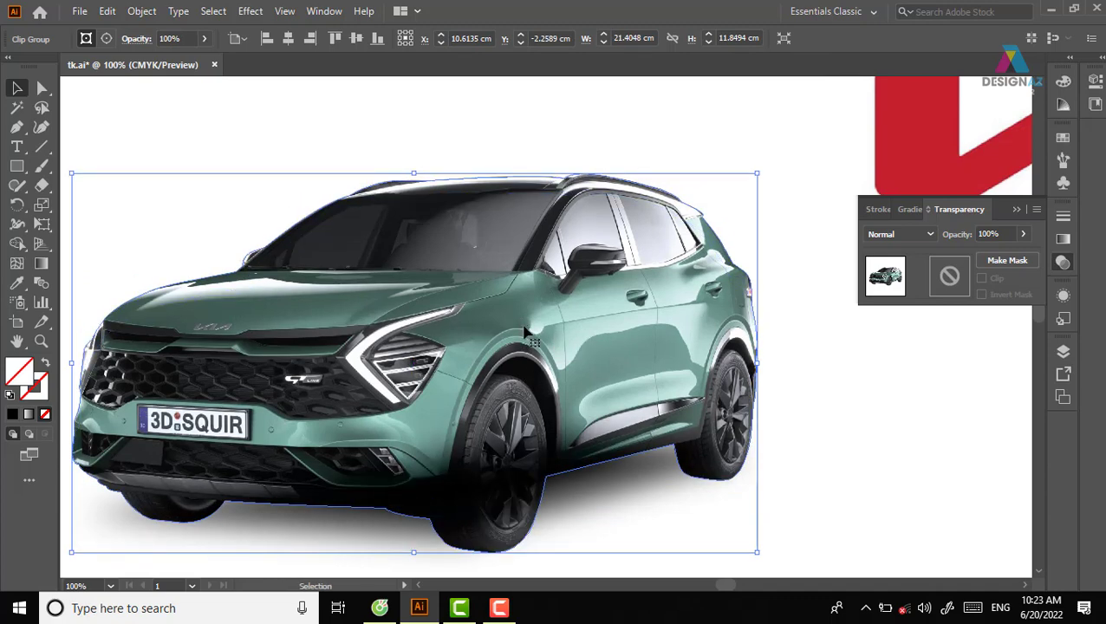
{"action": "left_click", "coordinate": [803, 438]}
{"action": "key", "text": "ctrl+minus"}
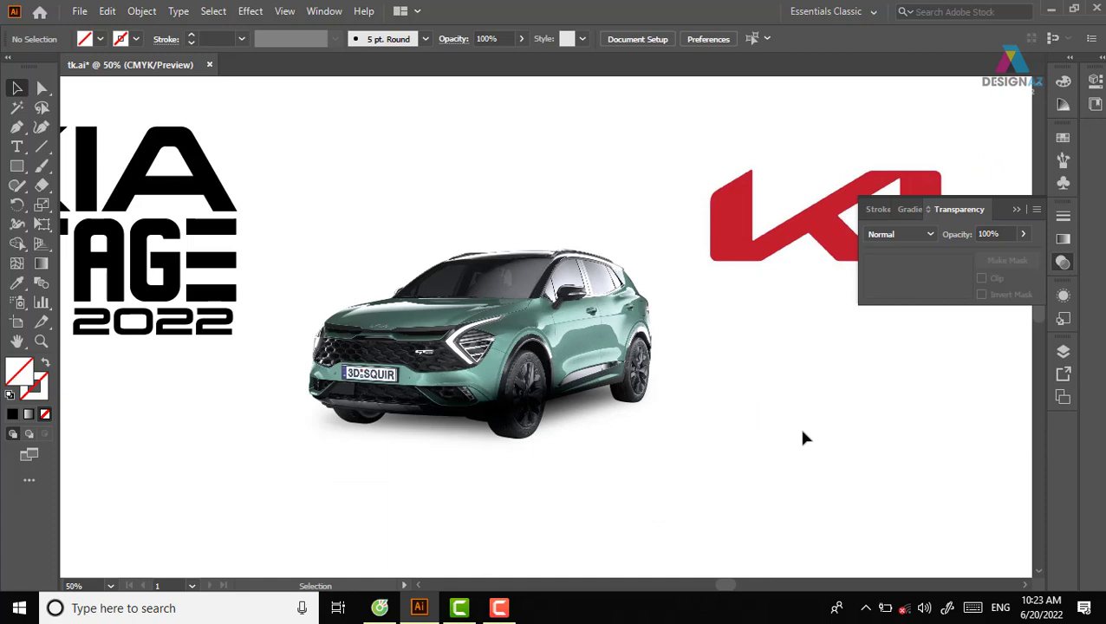
{"action": "left_click", "coordinate": [577, 347]}
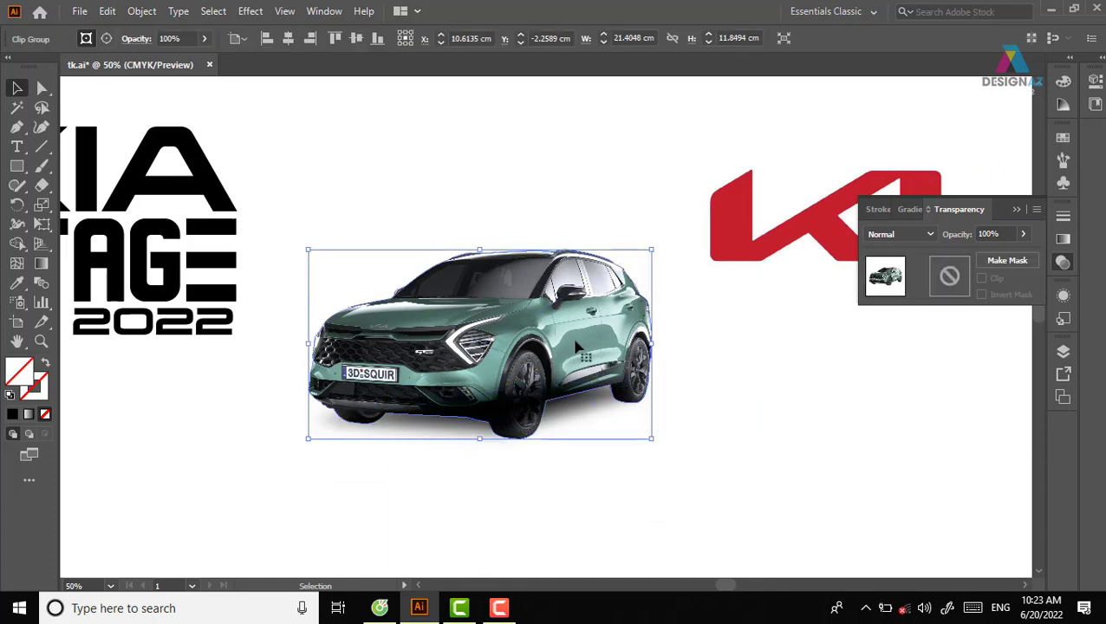
{"action": "key", "text": "Up"}
{"action": "key", "text": "Up"}
{"action": "key", "text": "Up"}
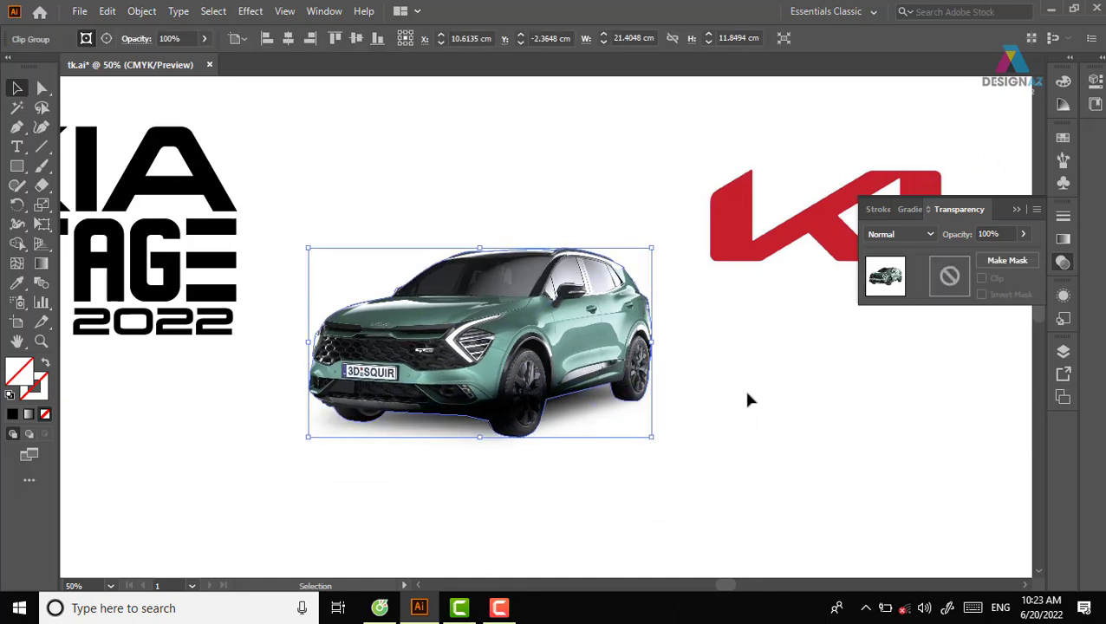
Reselect the clipped car, check its clipping path points, and open the blend-mode list
{"action": "left_click", "coordinate": [746, 400]}
{"action": "left_click", "coordinate": [593, 334]}
{"action": "key", "text": "a"}
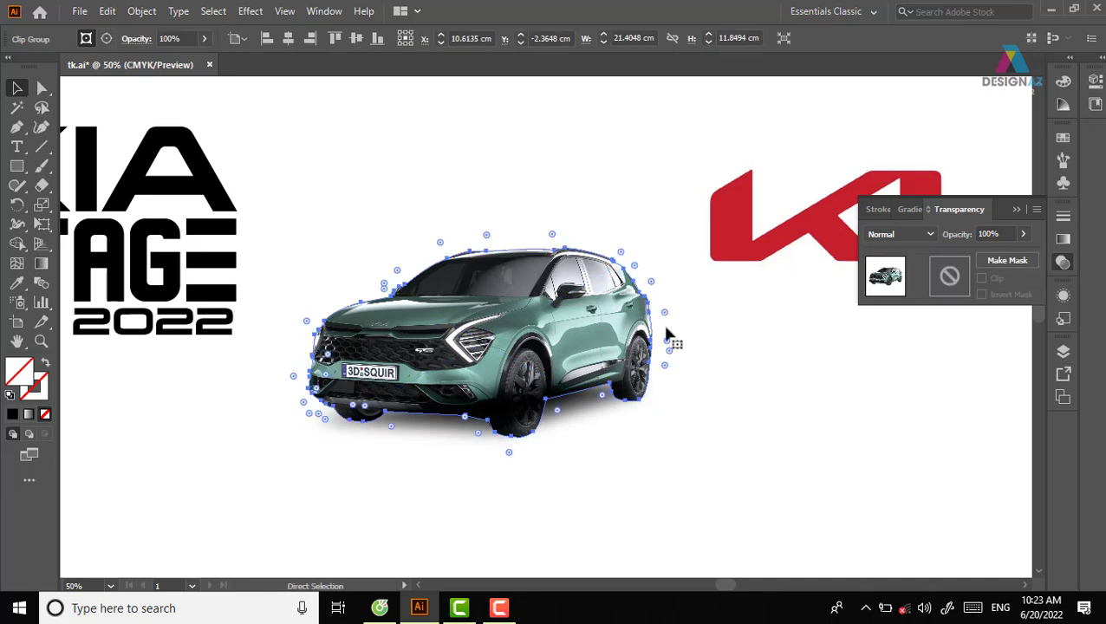
{"action": "key", "text": "v"}
{"action": "left_click", "coordinate": [930, 234]}
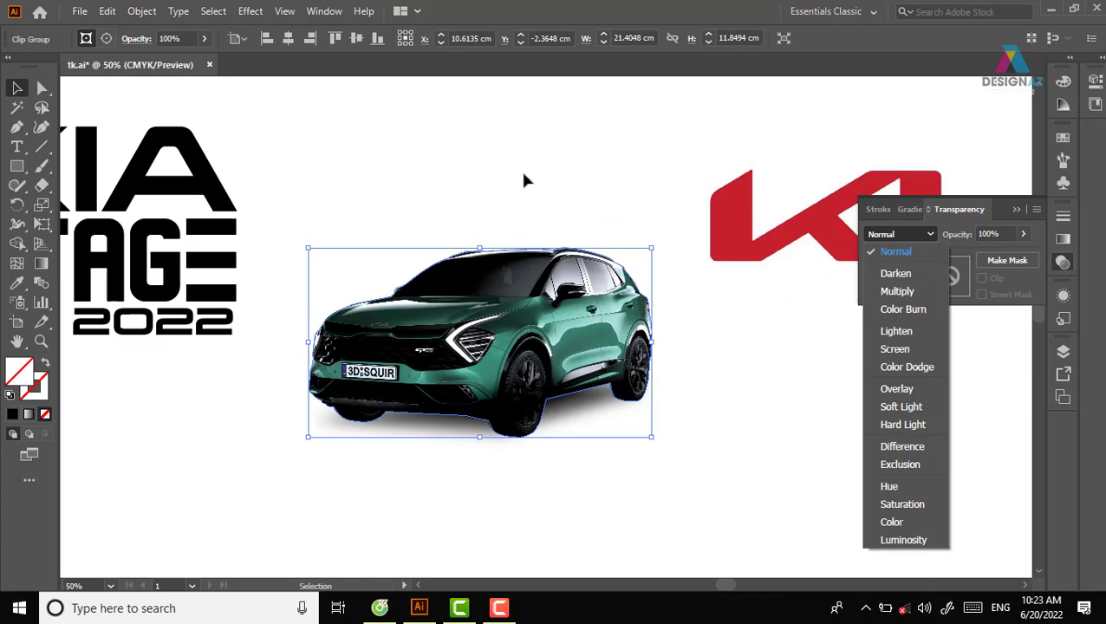
Duplicate the car and set it to Soft Light blending
{"action": "left_click", "coordinate": [554, 286]}
{"action": "mouse_move", "coordinate": [551, 293]}
{"action": "left_mouse_down"}
{"action": "mouse_move", "coordinate": [546, 198]}
{"action": "mouse_move", "coordinate": [567, 343]}
{"action": "left_mouse_up"}
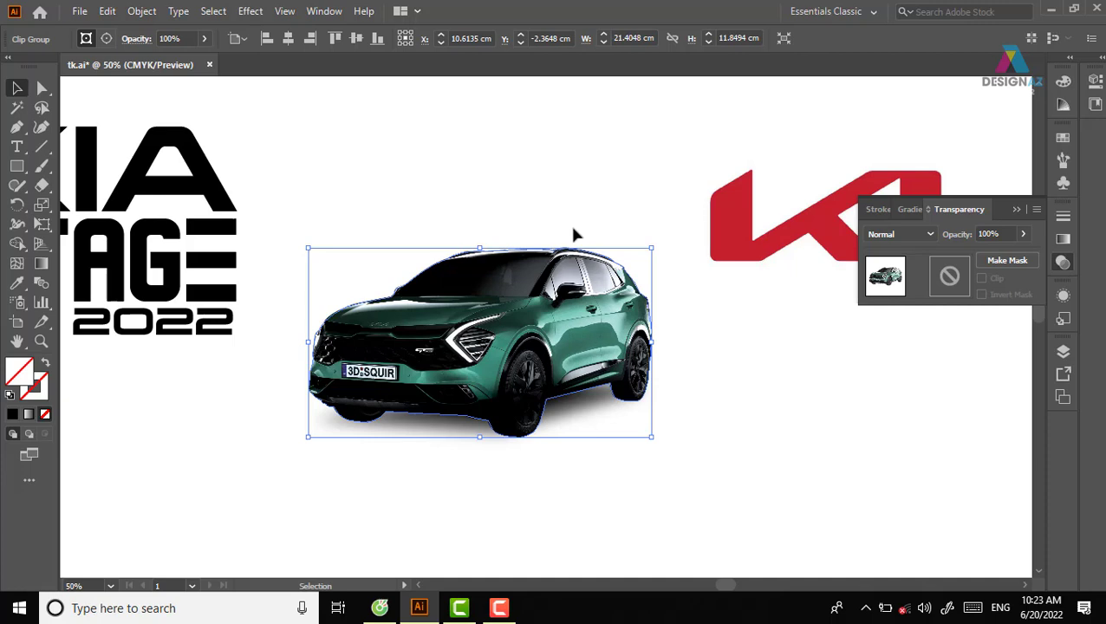
{"action": "left_click", "coordinate": [921, 236]}
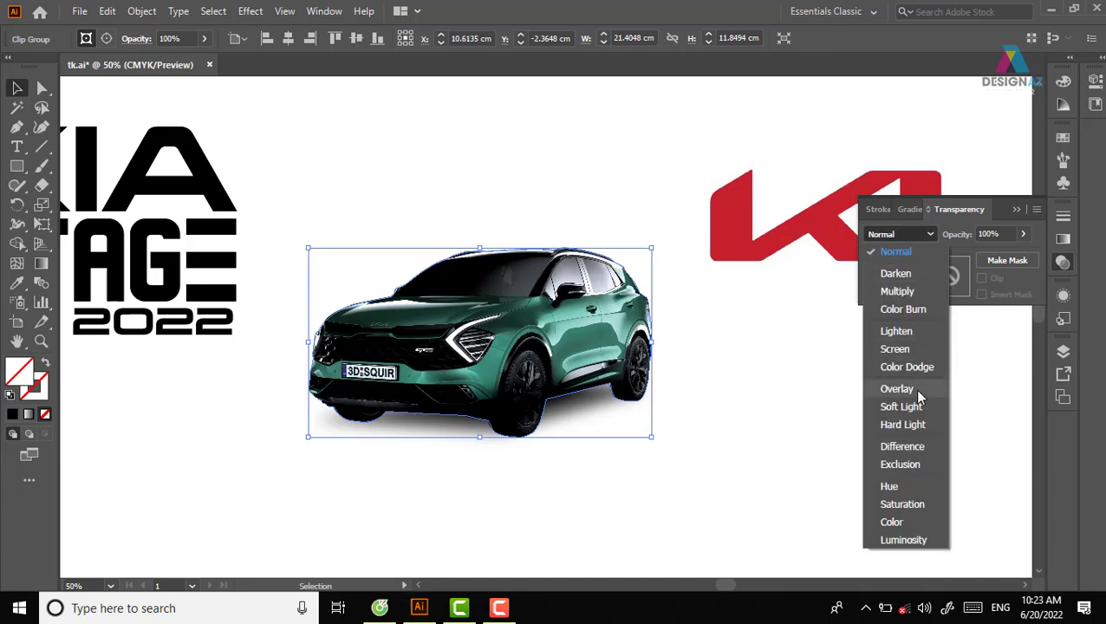
{"action": "left_click", "coordinate": [901, 406]}
{"action": "left_click", "coordinate": [721, 432]}
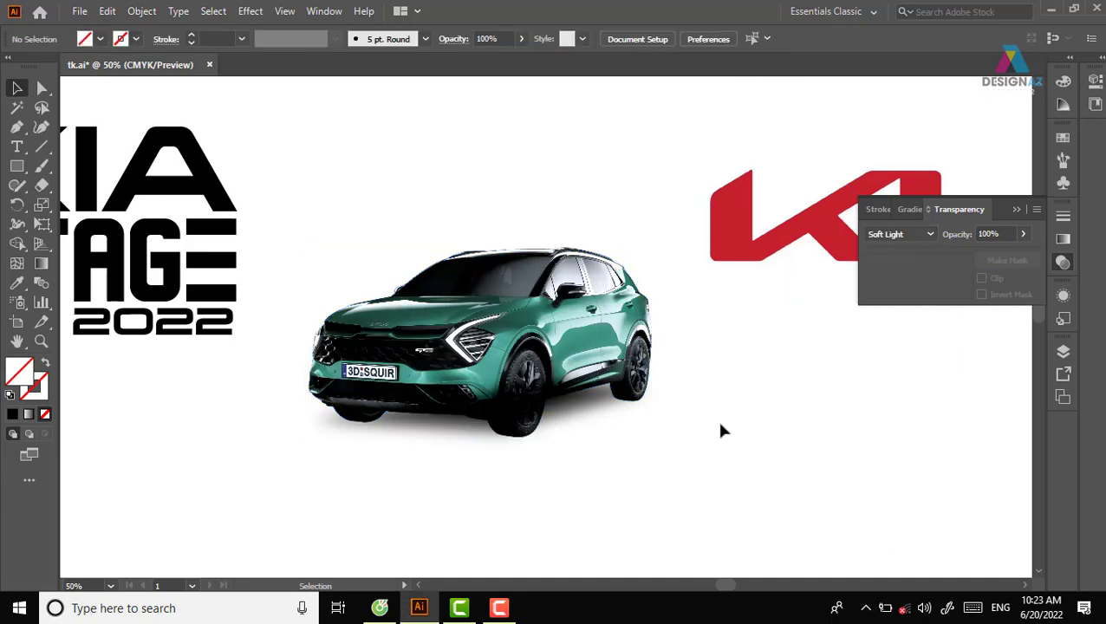
Lower the car's opacity to 28%, then select the car with its shadow
{"action": "left_click", "coordinate": [624, 364]}
{"action": "left_click", "coordinate": [1022, 235]}
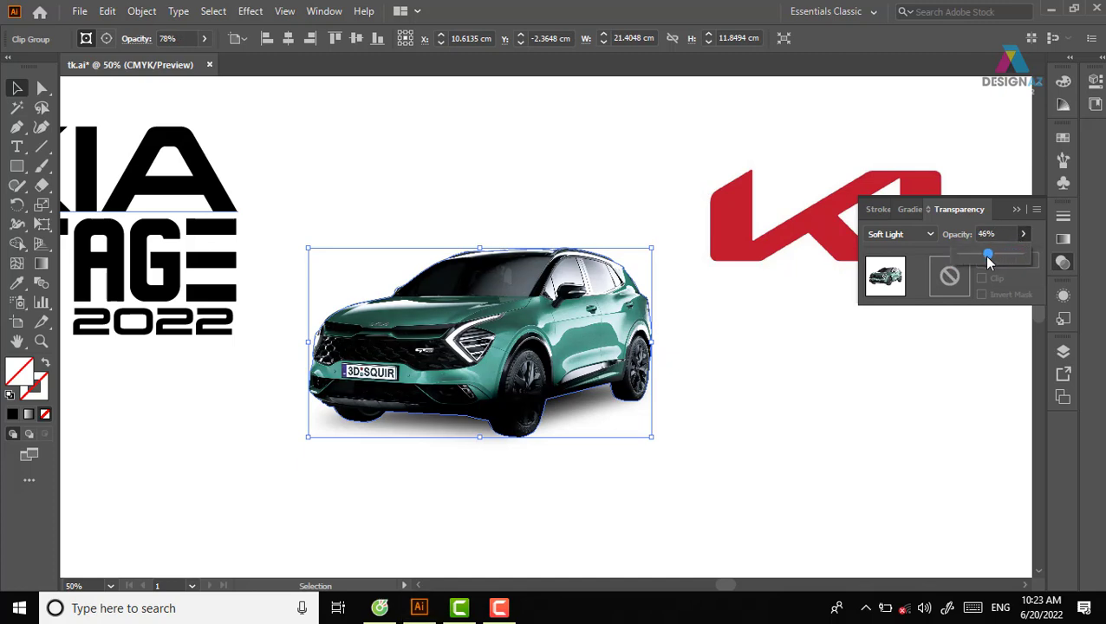
{"action": "left_click_drag", "start_coordinate": [988, 262], "coordinate": [987, 262]}
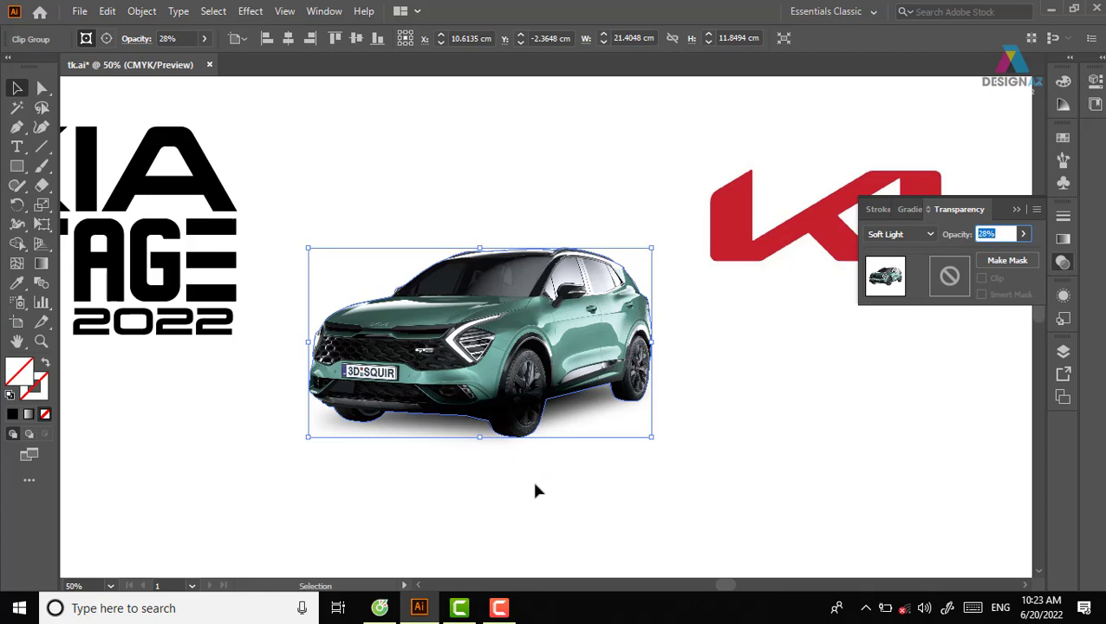
{"action": "left_click_drag", "start_coordinate": [537, 505], "coordinate": [528, 271]}
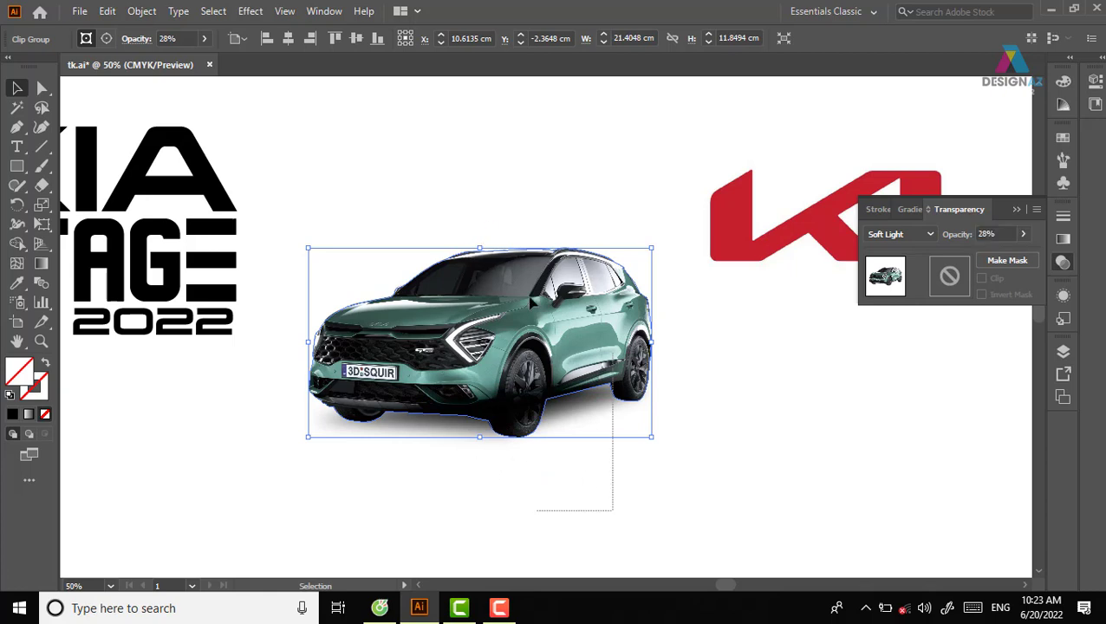
Select only the shadow blend and move it down under the car
{"action": "left_click", "coordinate": [637, 501]}
{"action": "left_click", "coordinate": [581, 413]}
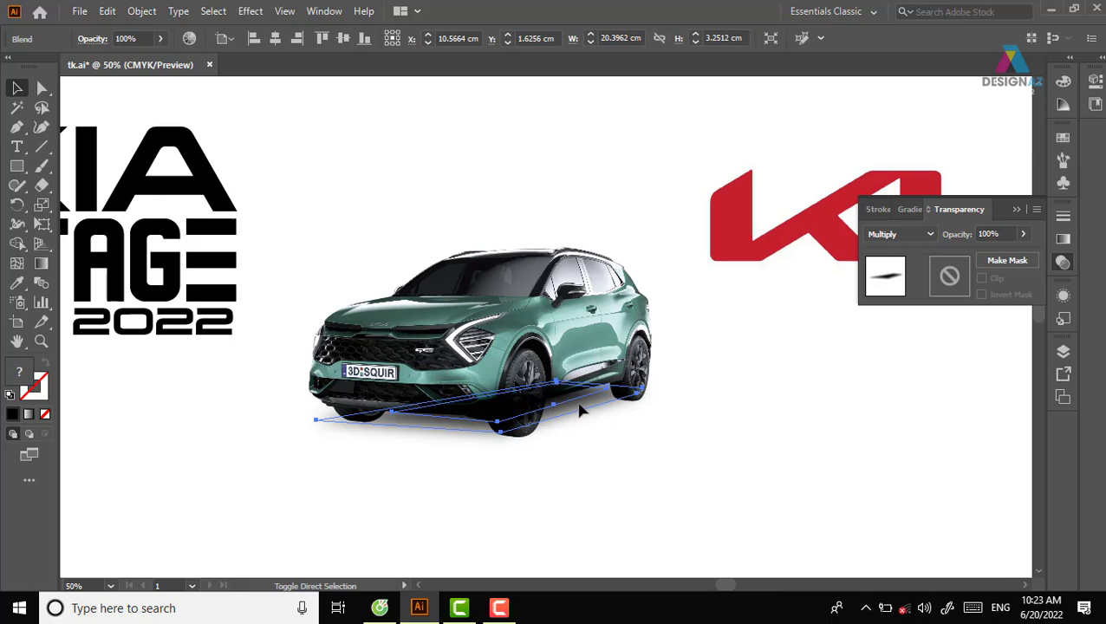
{"action": "left_click", "coordinate": [589, 478]}
{"action": "left_click_drag", "start_coordinate": [562, 419], "coordinate": [566, 494]}
{"action": "key", "text": "ctrl+z"}
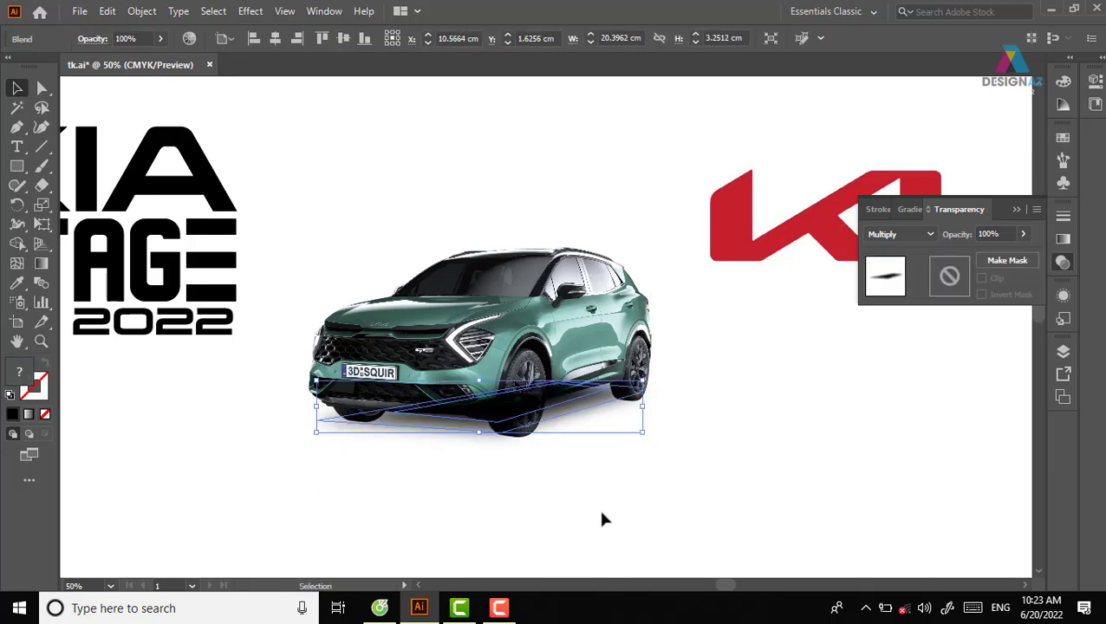
{"action": "left_click", "coordinate": [624, 511]}
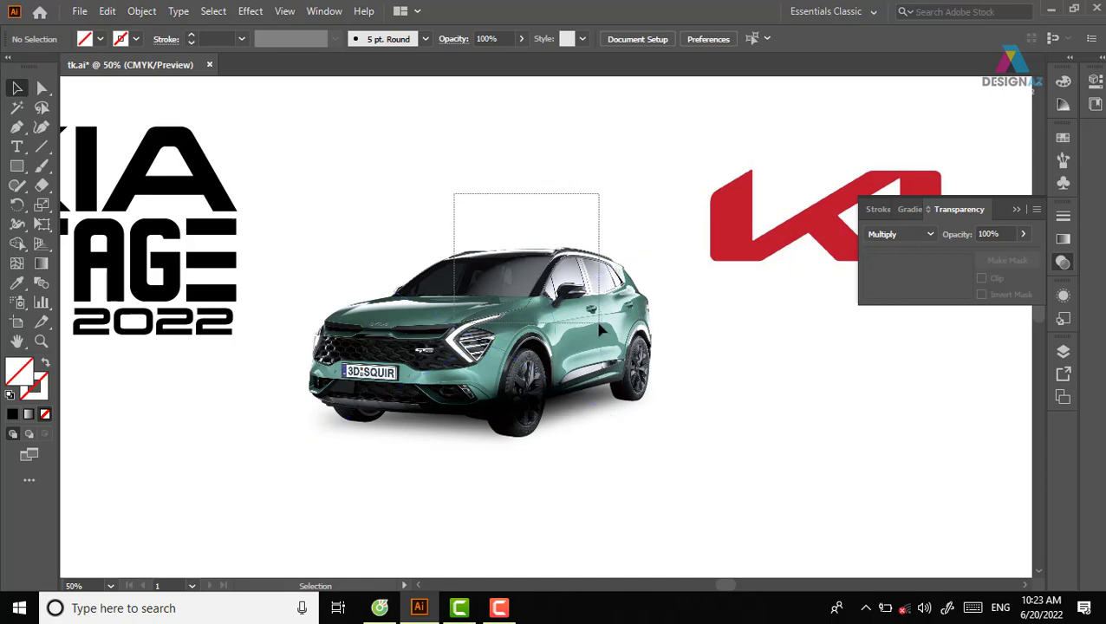
{"action": "left_click_drag", "start_coordinate": [503, 252], "coordinate": [601, 330]}
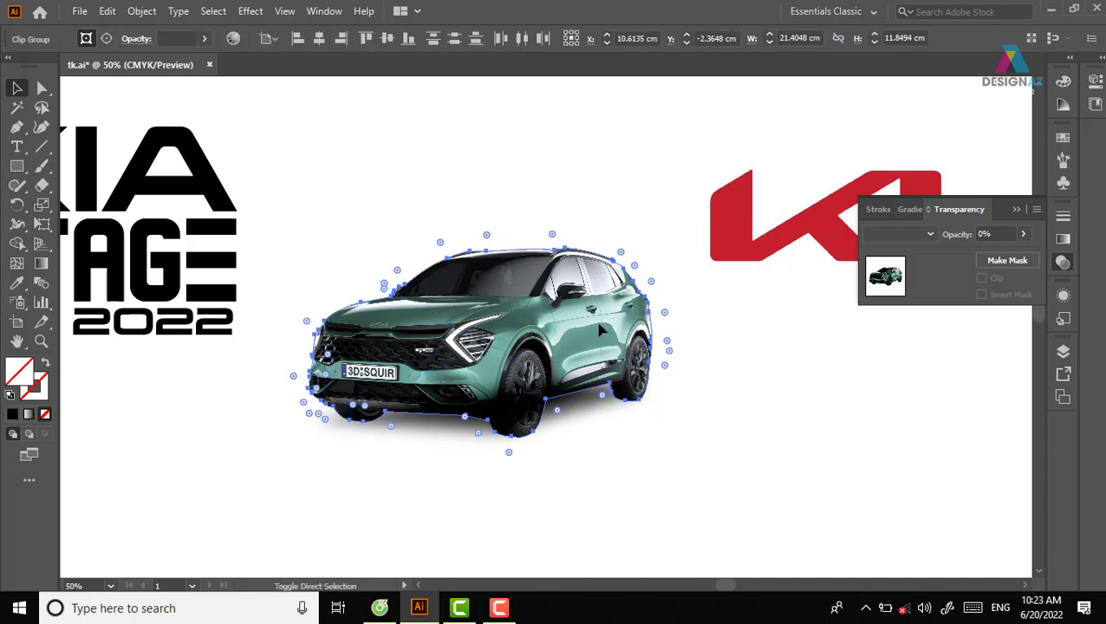
{"action": "left_click", "coordinate": [611, 510]}
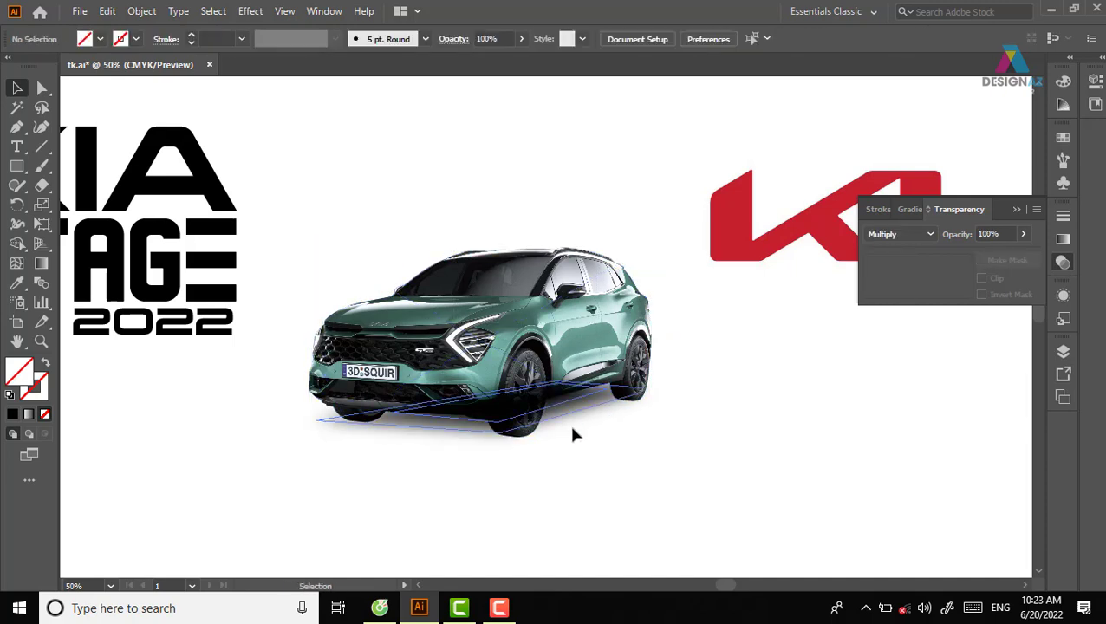
{"action": "left_click_drag", "start_coordinate": [573, 419], "coordinate": [573, 426]}
Zoom in on the front wheel, lower the shadow beneath it, and shift the faded car copy left
{"action": "key", "text": "ctrl+shift+a"}
{"action": "key", "text": "z"}
{"action": "left_click_drag", "start_coordinate": [383, 414], "coordinate": [632, 481]}
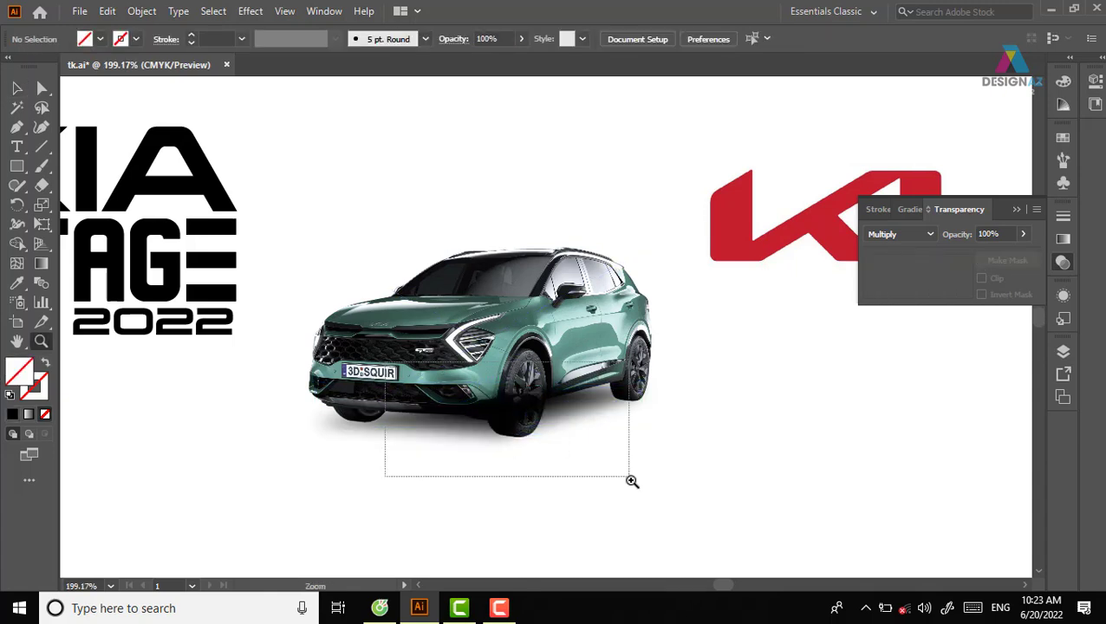
{"action": "key", "text": "v"}
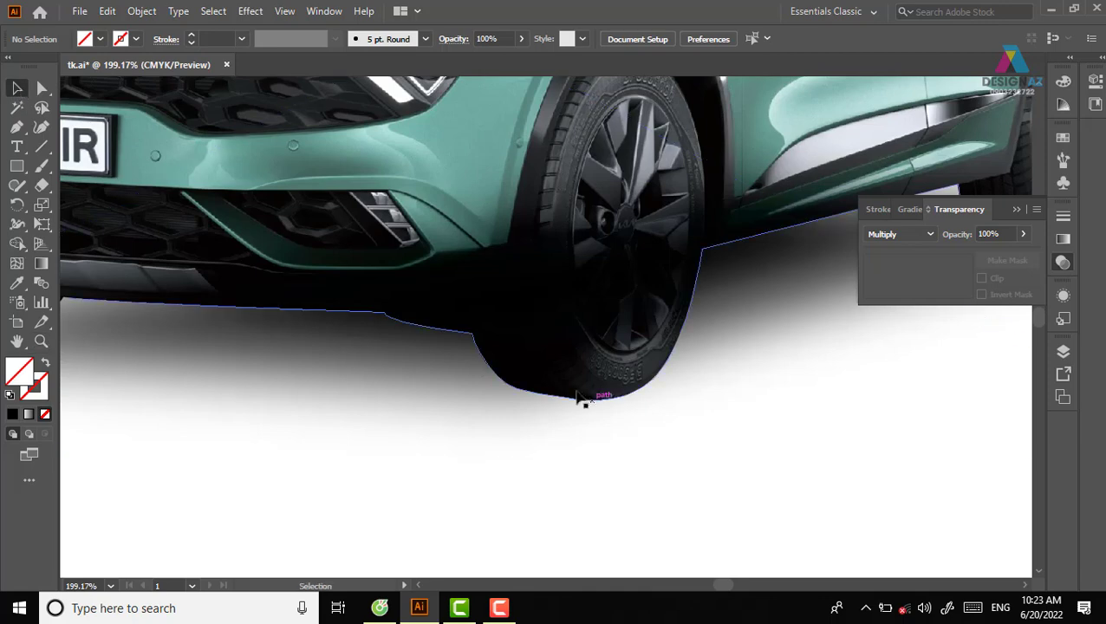
{"action": "left_click_drag", "start_coordinate": [454, 364], "coordinate": [439, 449]}
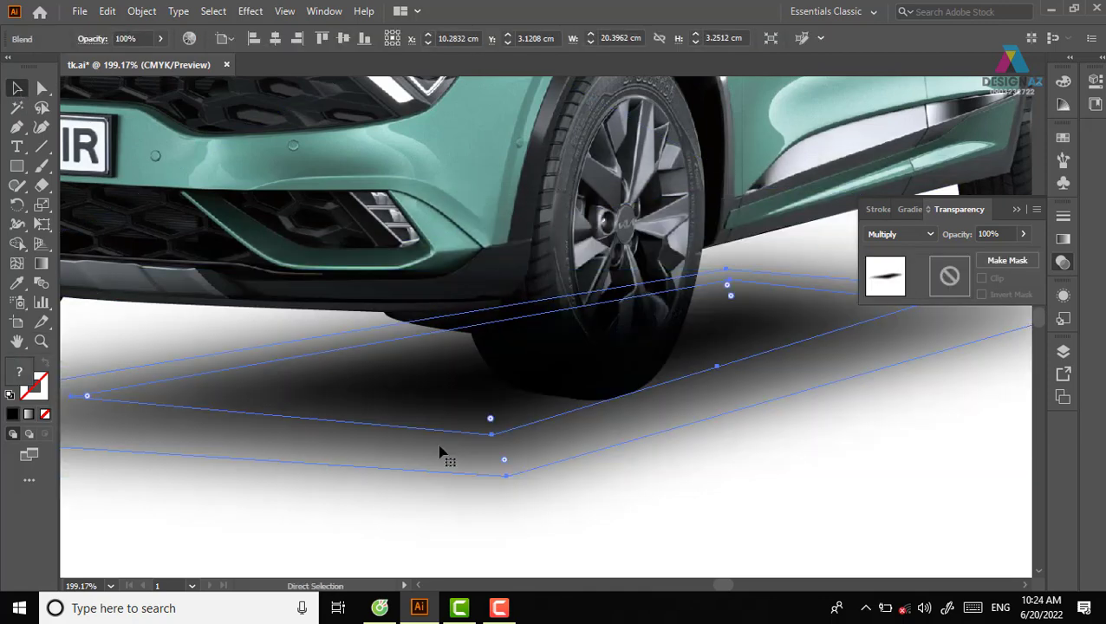
{"action": "key", "text": "ctrl+minus"}
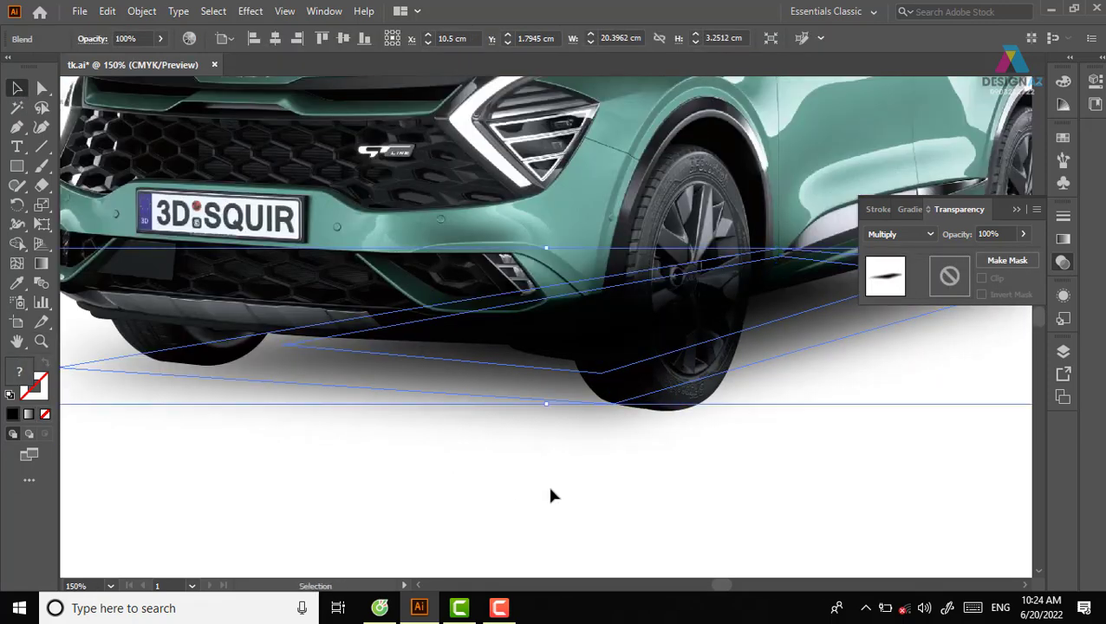
{"action": "key", "text": "ctrl+shift+a"}
{"action": "mouse_move", "coordinate": [559, 217]}
{"action": "left_mouse_down"}
{"action": "mouse_move", "coordinate": [425, 212]}
{"action": "mouse_move", "coordinate": [449, 227]}
{"action": "left_mouse_up"}
Lift the car clip group about 4.6 cm higher and delete the black shadow blend
{"action": "key", "text": "ctrl+minus"}
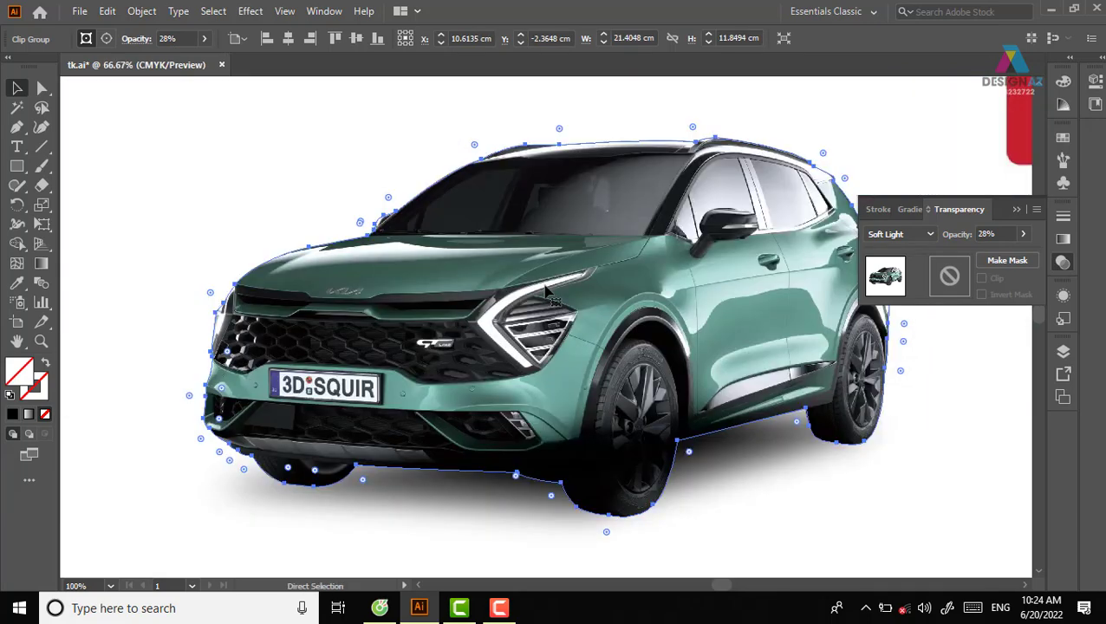
{"action": "key", "text": "ctrl+minus"}
{"action": "key", "text": "ctrl+shift+a"}
{"action": "mouse_move", "coordinate": [528, 140]}
{"action": "left_mouse_down"}
{"action": "mouse_move", "coordinate": [622, 259]}
{"action": "mouse_move", "coordinate": [561, 235]}
{"action": "left_mouse_up"}
{"action": "key", "text": "ctrl"}
{"action": "key", "text": "ctrl+shift+a"}
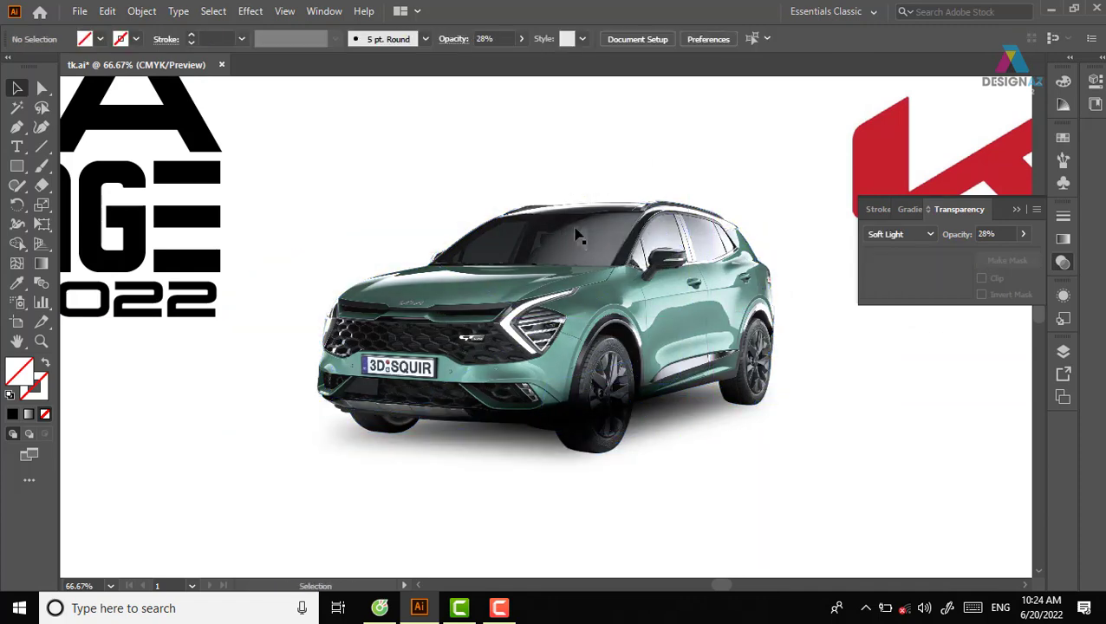
{"action": "left_click_drag", "start_coordinate": [602, 318], "coordinate": [579, 248]}
{"action": "key", "text": "ctrl+z"}
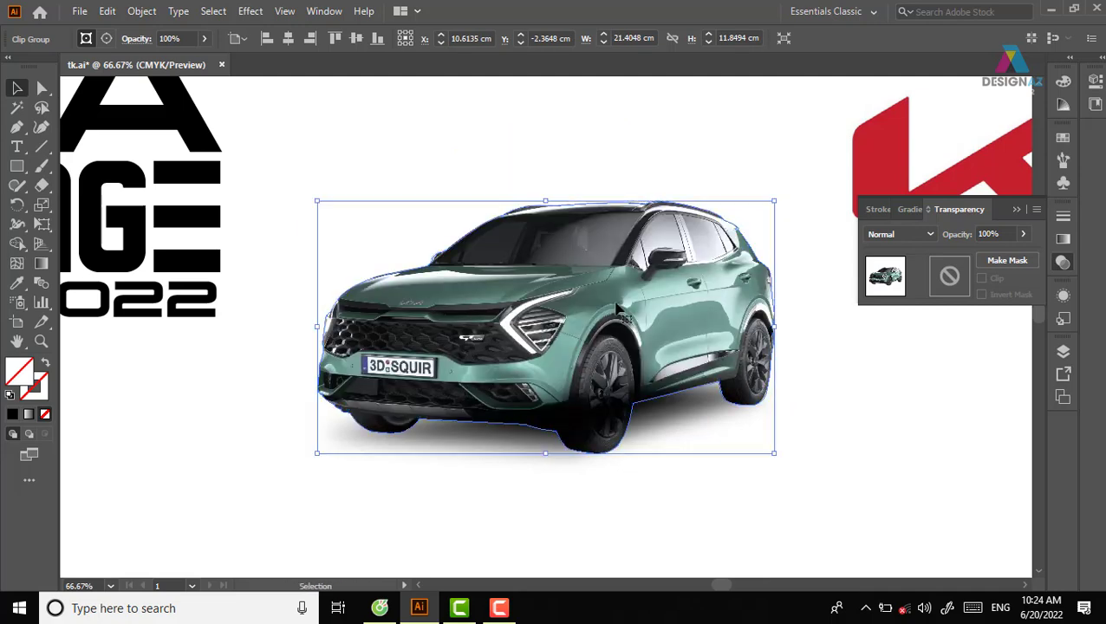
{"action": "left_click_drag", "start_coordinate": [708, 420], "coordinate": [695, 322]}
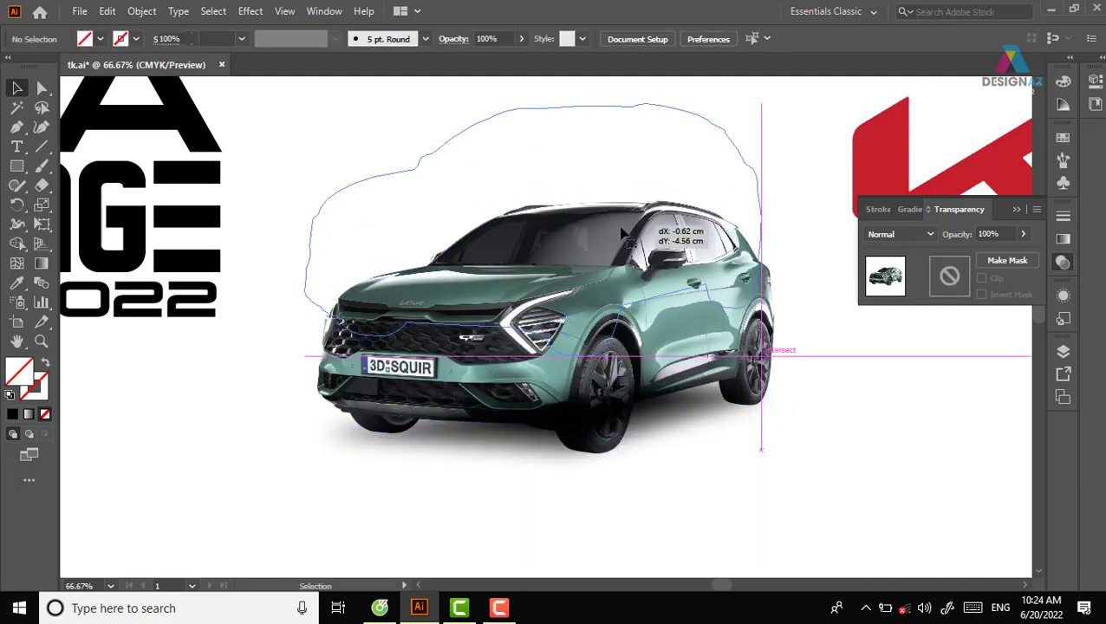
{"action": "left_click", "coordinate": [644, 426]}
{"action": "key", "text": "Delete"}
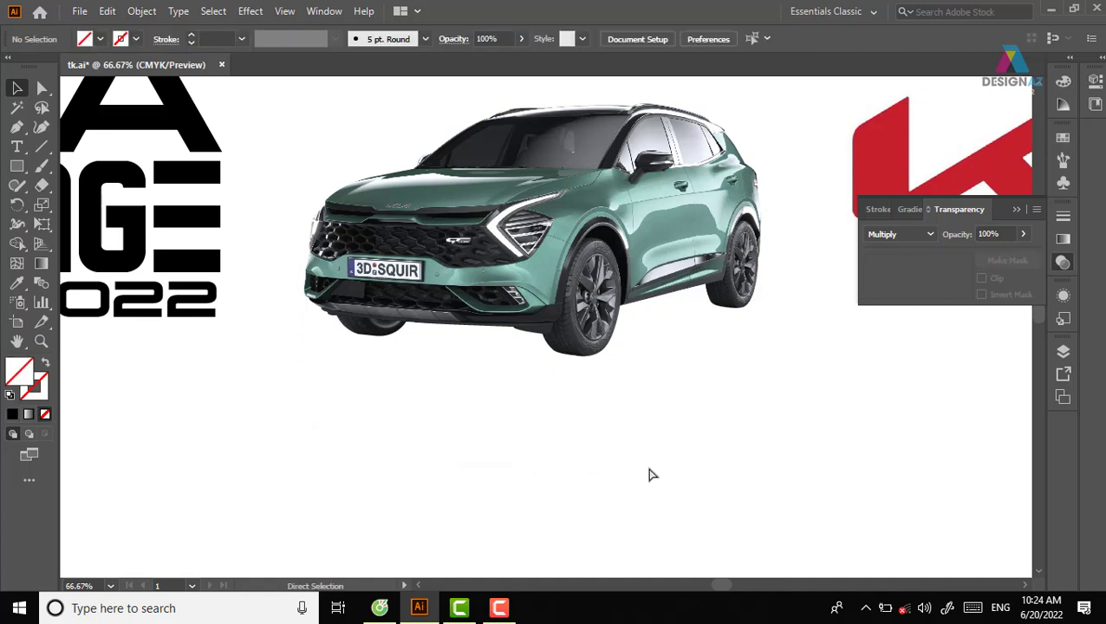
Restore the deleted shadow and car, then raise the car above its shadow
{"action": "key", "text": "ctrl+z"}
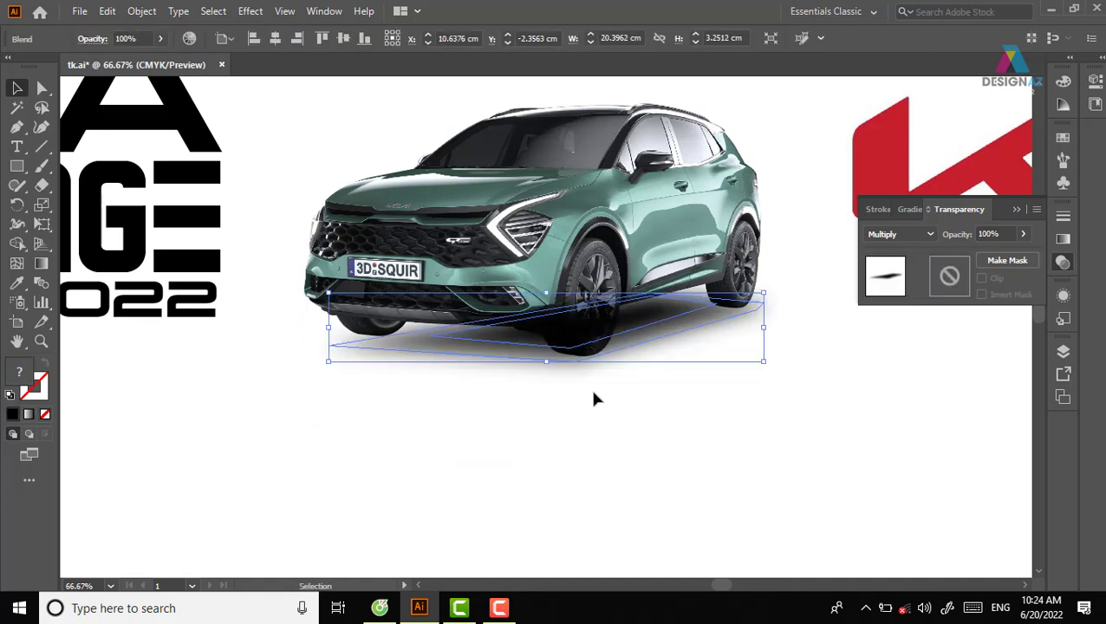
{"action": "left_click", "coordinate": [628, 454]}
{"action": "left_click", "coordinate": [635, 249]}
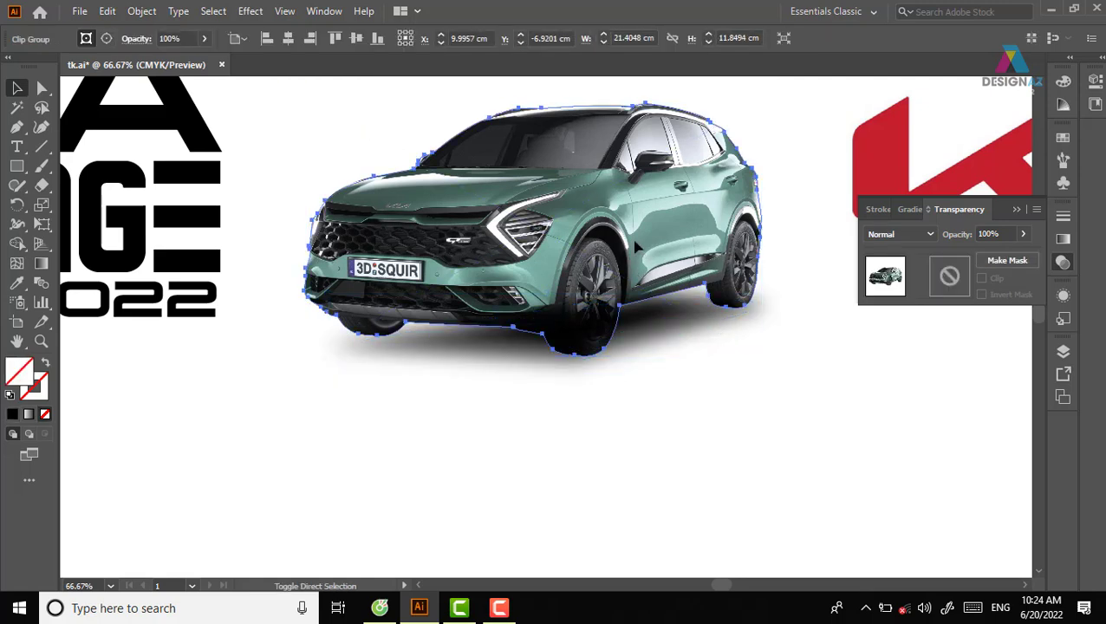
{"action": "left_click", "coordinate": [681, 382]}
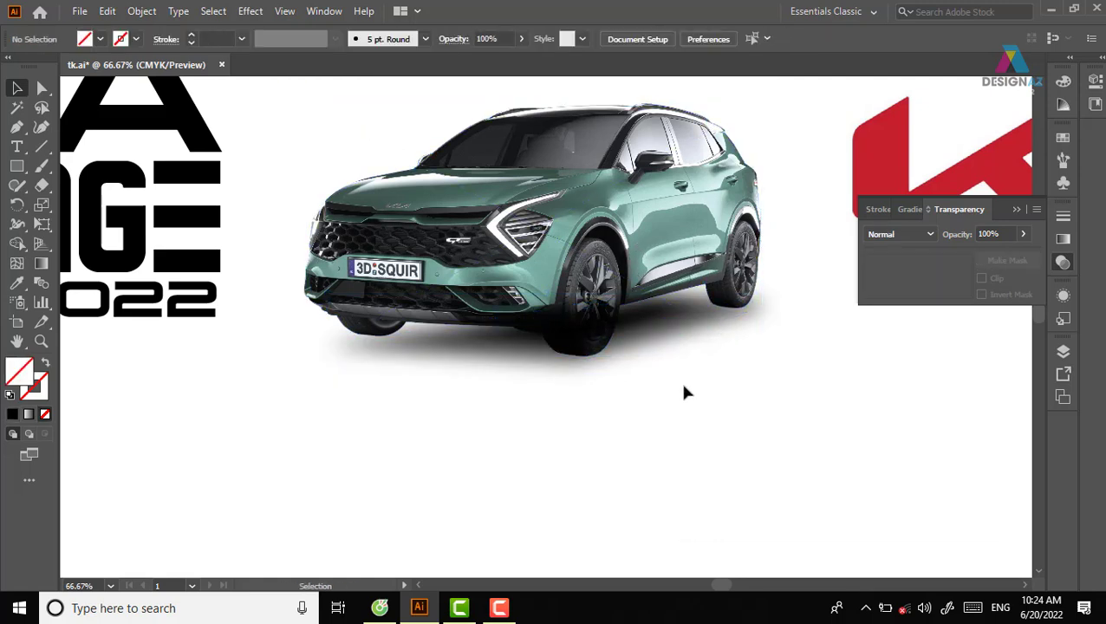
{"action": "left_click", "coordinate": [639, 249]}
{"action": "key", "text": "Delete"}
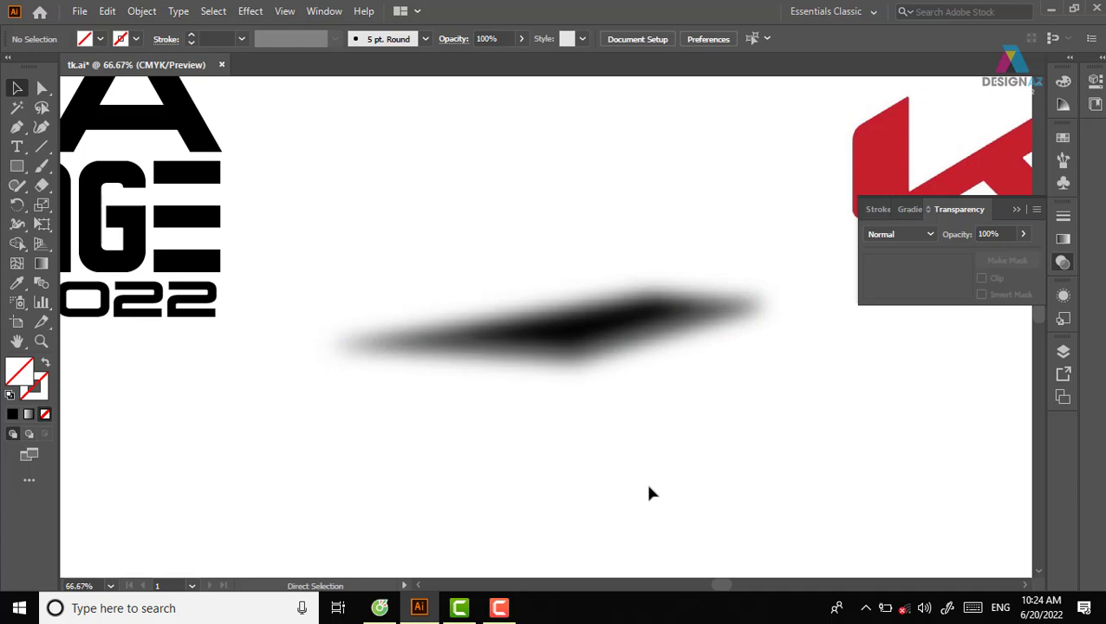
{"action": "key", "text": "ctrl+z"}
{"action": "left_click", "coordinate": [676, 502]}
{"action": "left_click_drag", "start_coordinate": [611, 401], "coordinate": [595, 270]}
Set the shadow blend back to Normal, undo its stray move, and zoom out to the poster
{"action": "left_click", "coordinate": [638, 420]}
{"action": "left_click", "coordinate": [608, 353]}
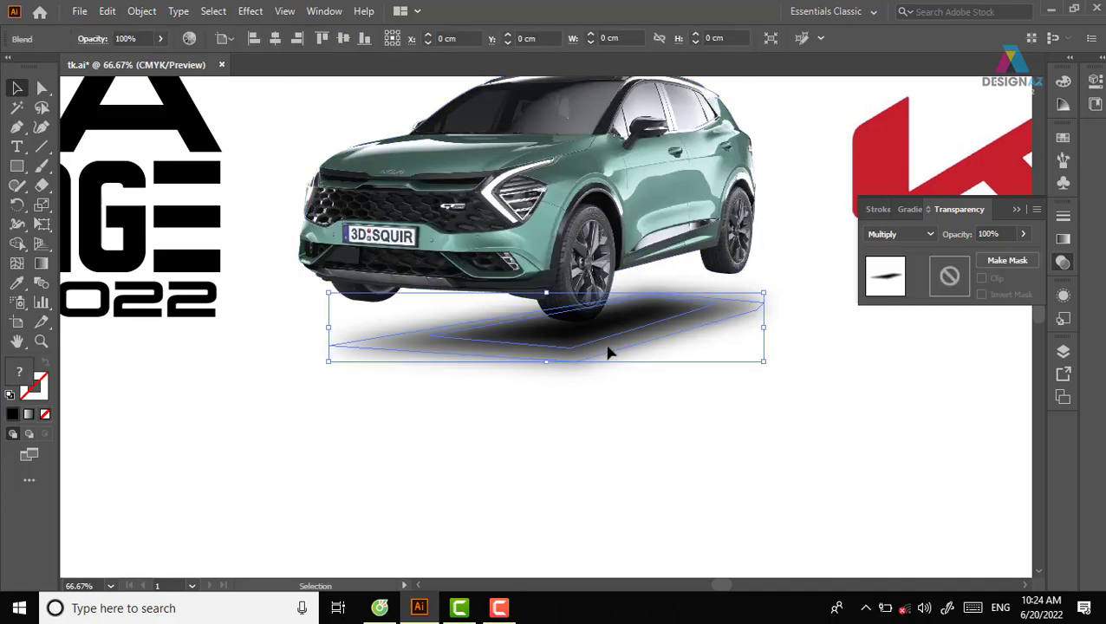
{"action": "left_click", "coordinate": [931, 234]}
{"action": "left_click", "coordinate": [881, 250]}
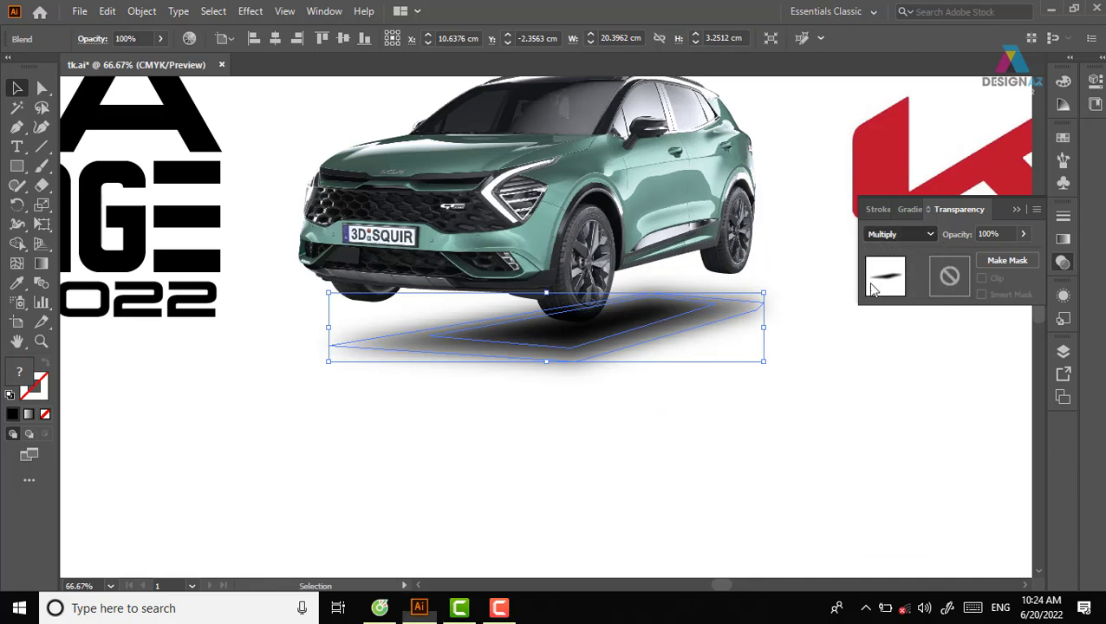
{"action": "mouse_move", "coordinate": [623, 324]}
{"action": "left_mouse_down"}
{"action": "mouse_move", "coordinate": [620, 283]}
{"action": "mouse_move", "coordinate": [648, 364]}
{"action": "left_mouse_up"}
{"action": "key", "text": "a"}
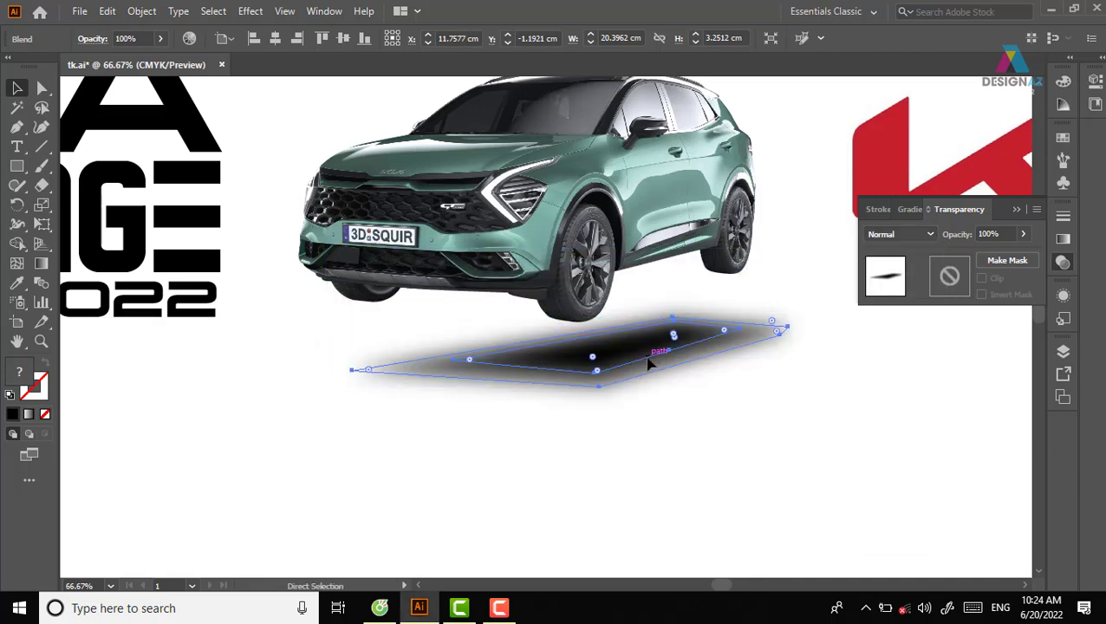
{"action": "key", "text": "ctrl+z"}
{"action": "key", "text": "ctrl+minus"}
{"action": "key", "text": "ctrl+minus"}
Zoom in on the car, move the shadow blend down, and cut it away
{"action": "left_click", "coordinate": [634, 477]}
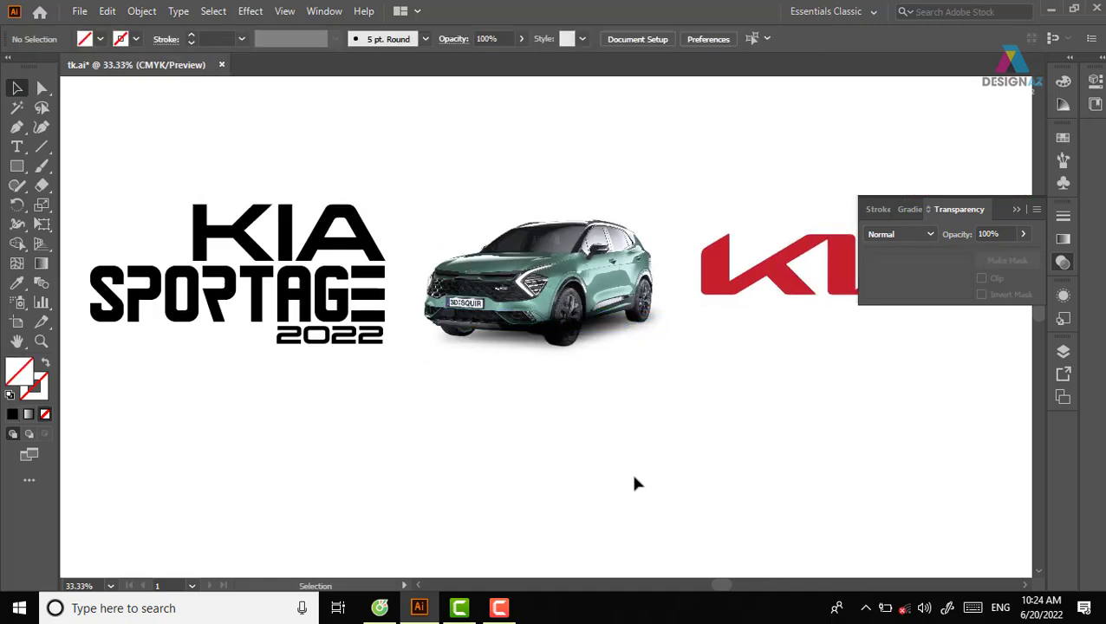
{"action": "key", "text": "z"}
{"action": "left_click_drag", "start_coordinate": [419, 267], "coordinate": [773, 449]}
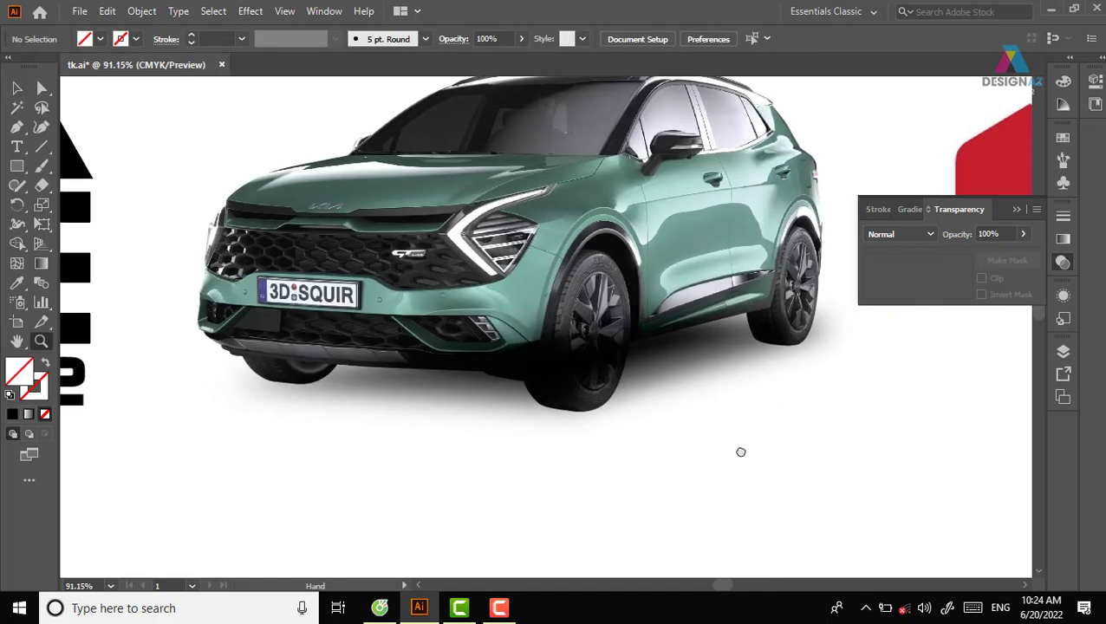
{"action": "left_click", "coordinate": [16, 87]}
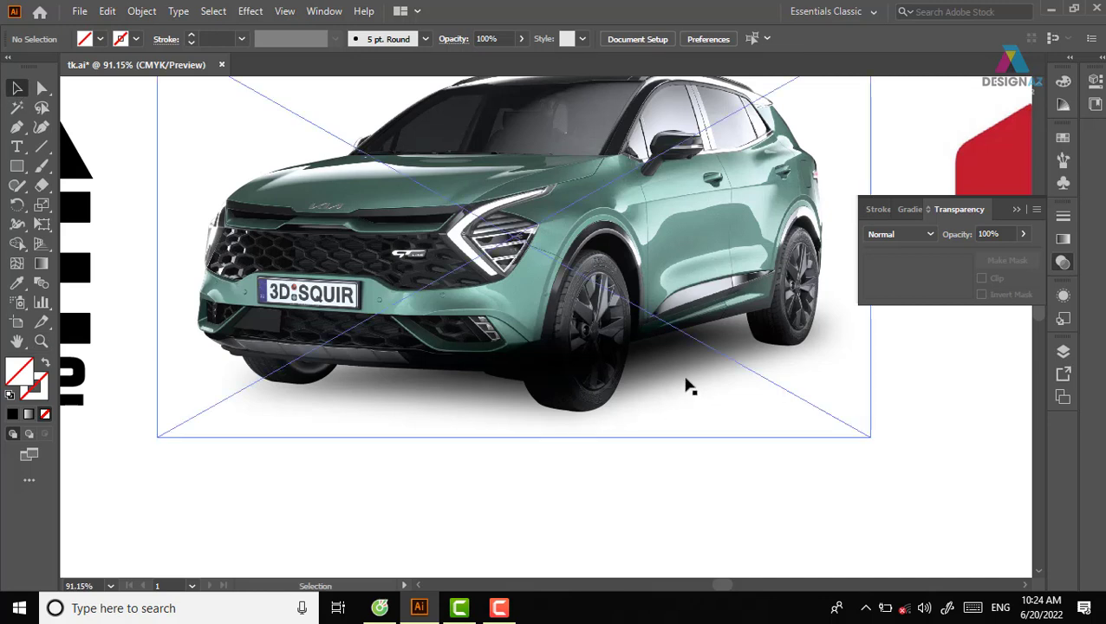
{"action": "left_click", "coordinate": [721, 362]}
{"action": "left_click", "coordinate": [1063, 397]}
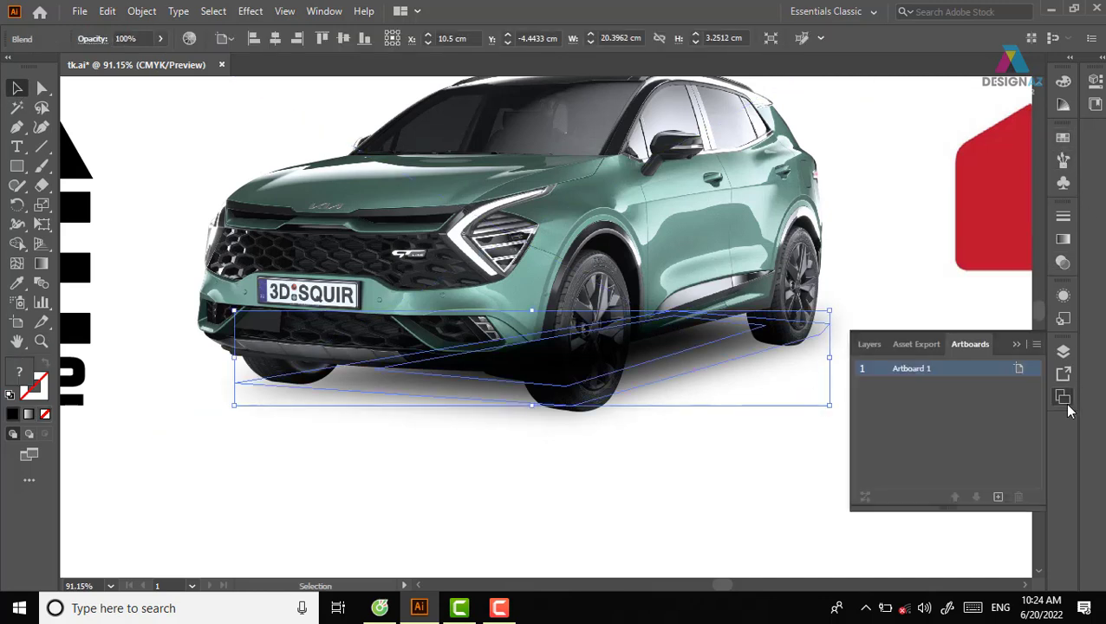
{"action": "left_click", "coordinate": [872, 345]}
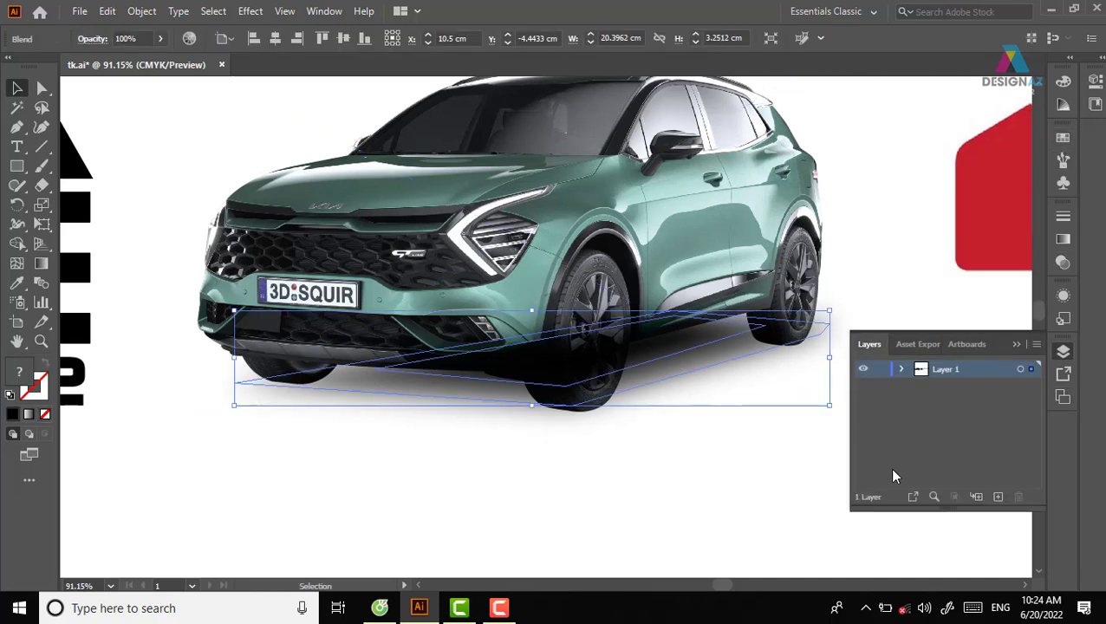
{"action": "left_click_drag", "start_coordinate": [672, 363], "coordinate": [694, 460]}
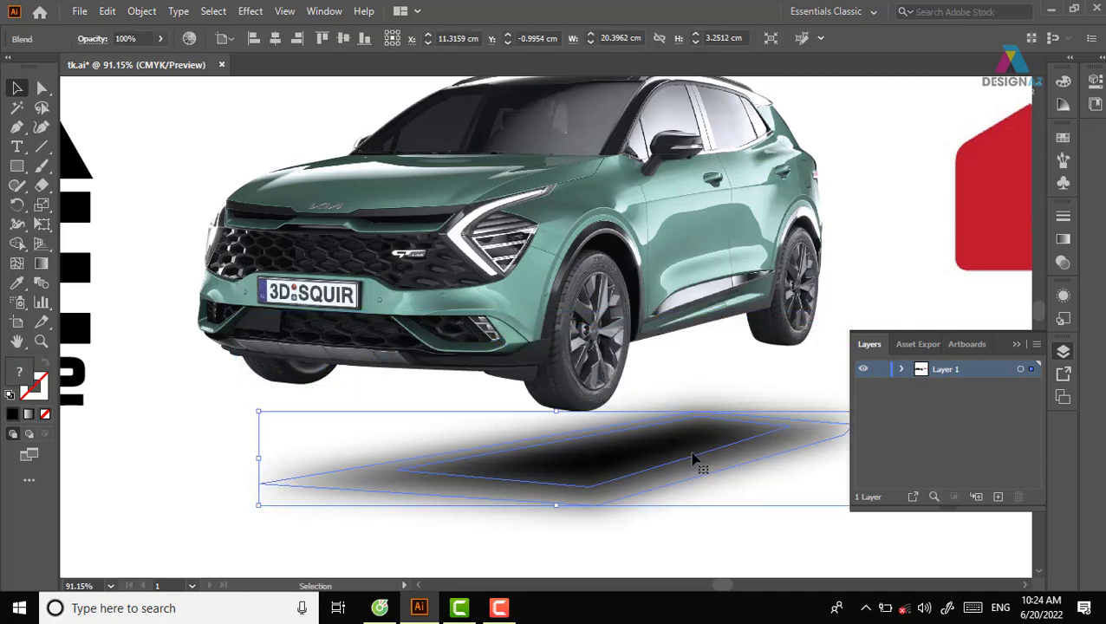
{"action": "key", "text": "ctrl+x"}
Zoom out and draw an unfilled rectangle, roughly 50 × 30 cm, around the title and car
{"action": "left_click", "coordinate": [581, 420]}
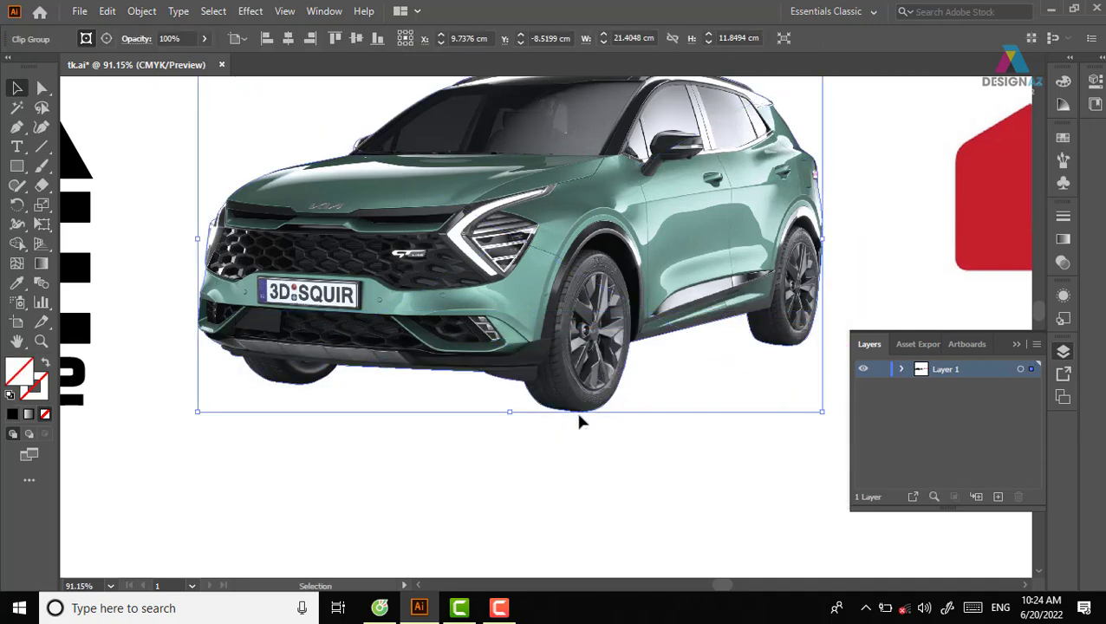
{"action": "key", "text": "ctrl+minus"}
{"action": "key", "text": "ctrl+minus"}
{"action": "left_click", "coordinate": [675, 439]}
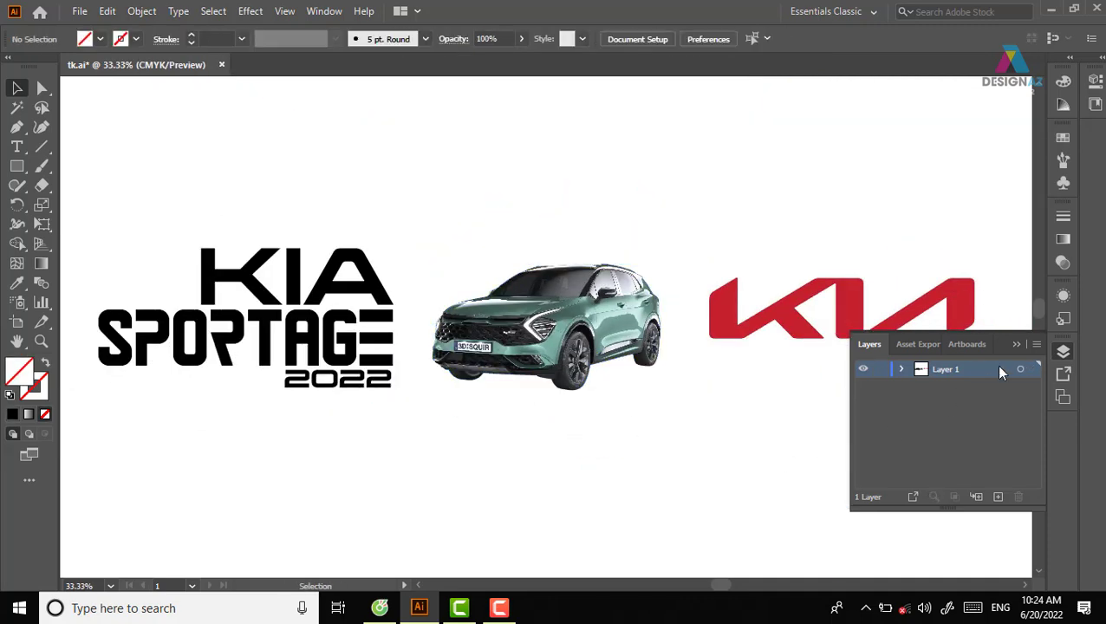
{"action": "left_click", "coordinate": [1015, 345]}
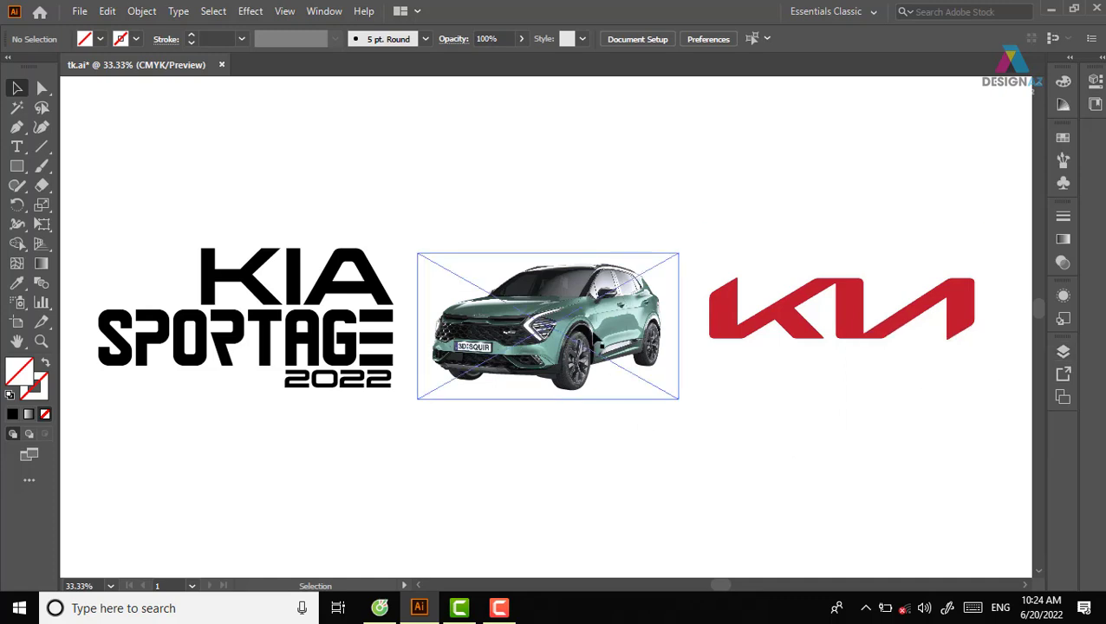
{"action": "left_click", "coordinate": [594, 336]}
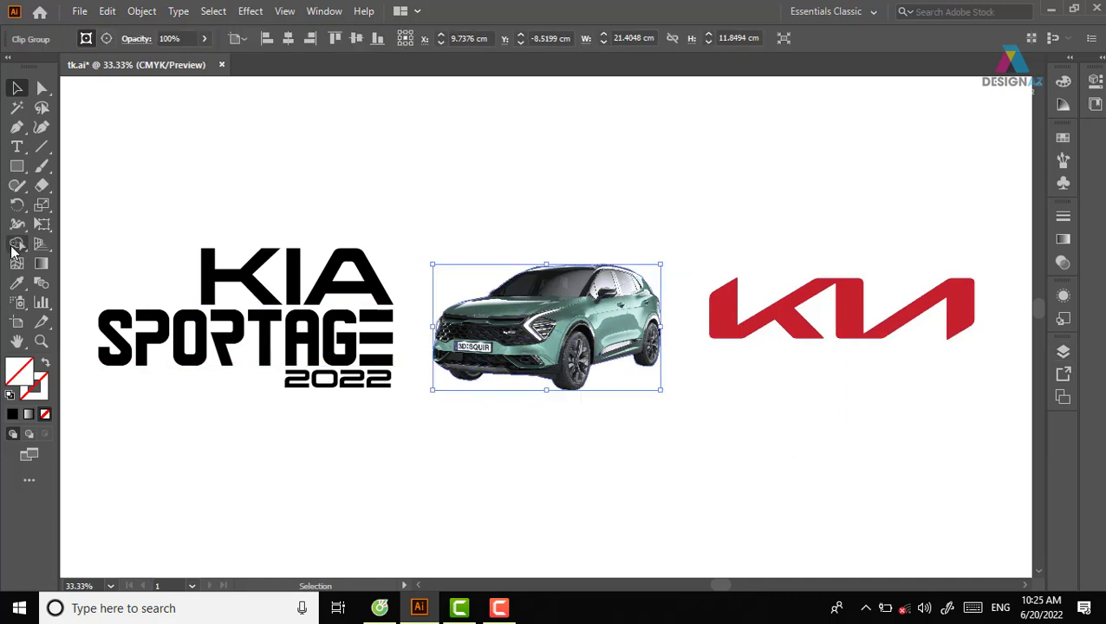
{"action": "left_click", "coordinate": [16, 166]}
{"action": "mouse_move", "coordinate": [175, 173]}
{"action": "left_mouse_down"}
{"action": "mouse_move", "coordinate": [728, 473]}
{"action": "mouse_move", "coordinate": [728, 505]}
{"action": "mouse_move", "coordinate": [715, 500]}
{"action": "left_mouse_up"}
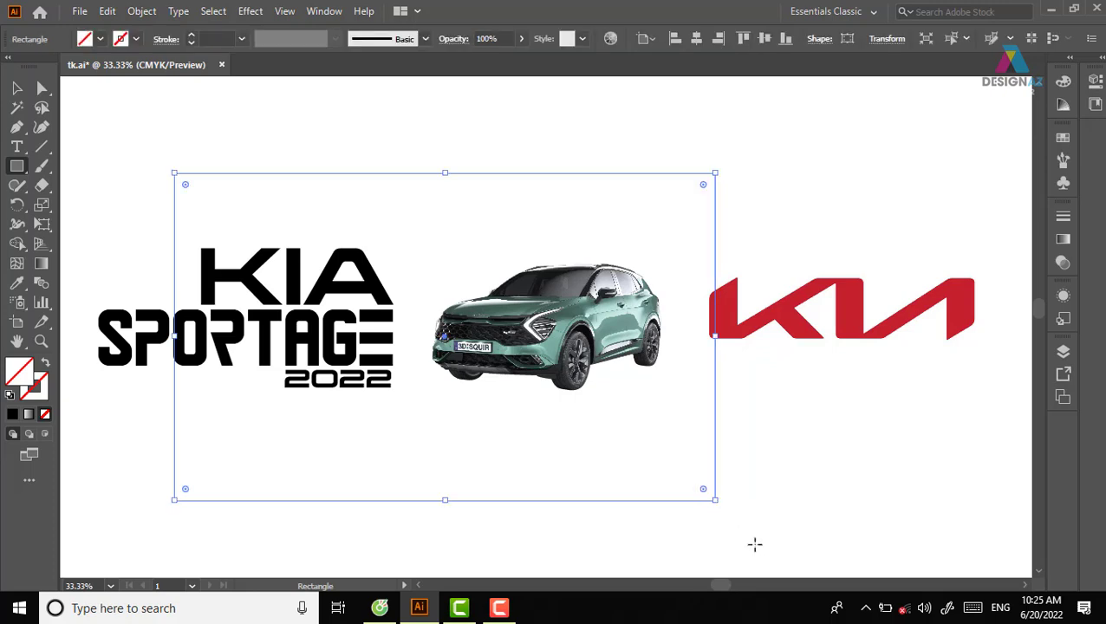
Fill the new rectangle with the white-to-black gradient swatch and send it behind the title and car
{"action": "left_click", "coordinate": [16, 88]}
{"action": "left_click_drag", "start_coordinate": [486, 143], "coordinate": [657, 187]}
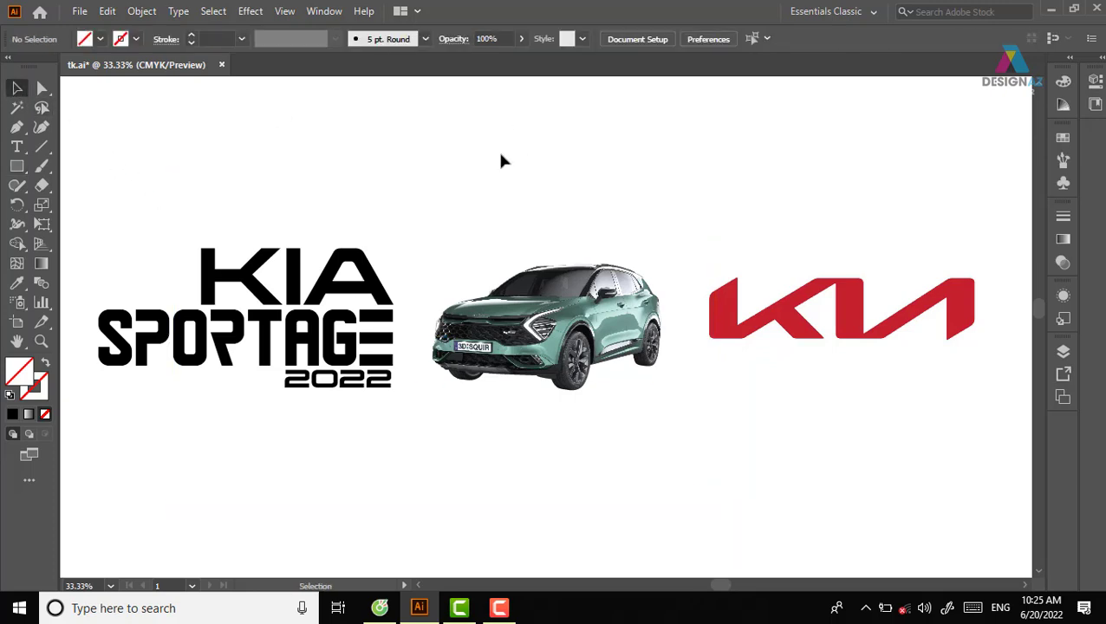
{"action": "left_click", "coordinate": [1064, 138]}
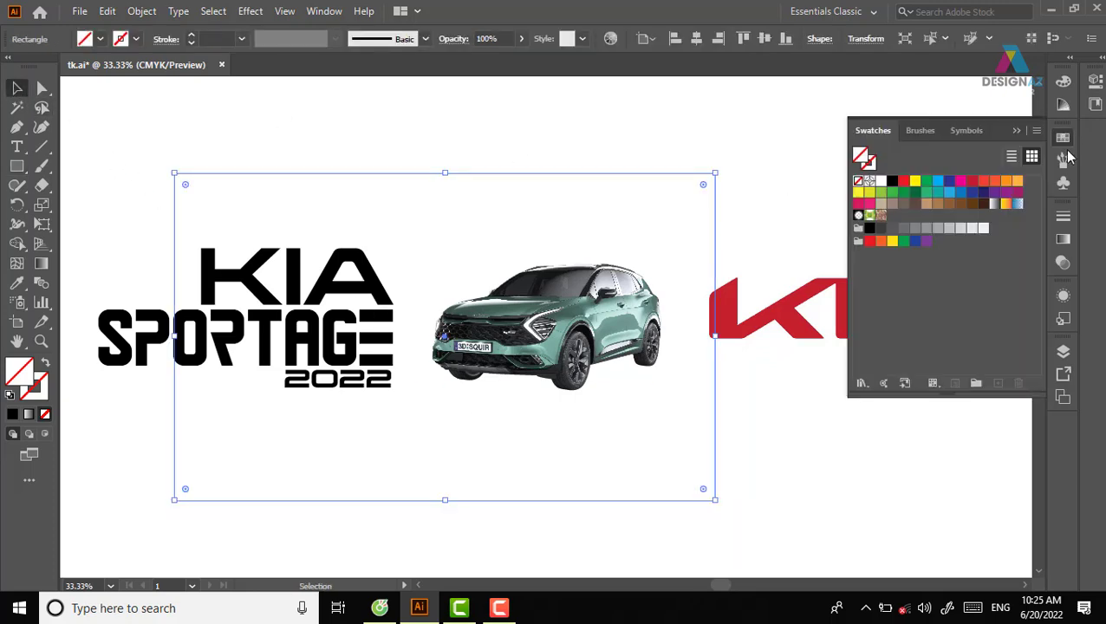
{"action": "left_click", "coordinate": [995, 203]}
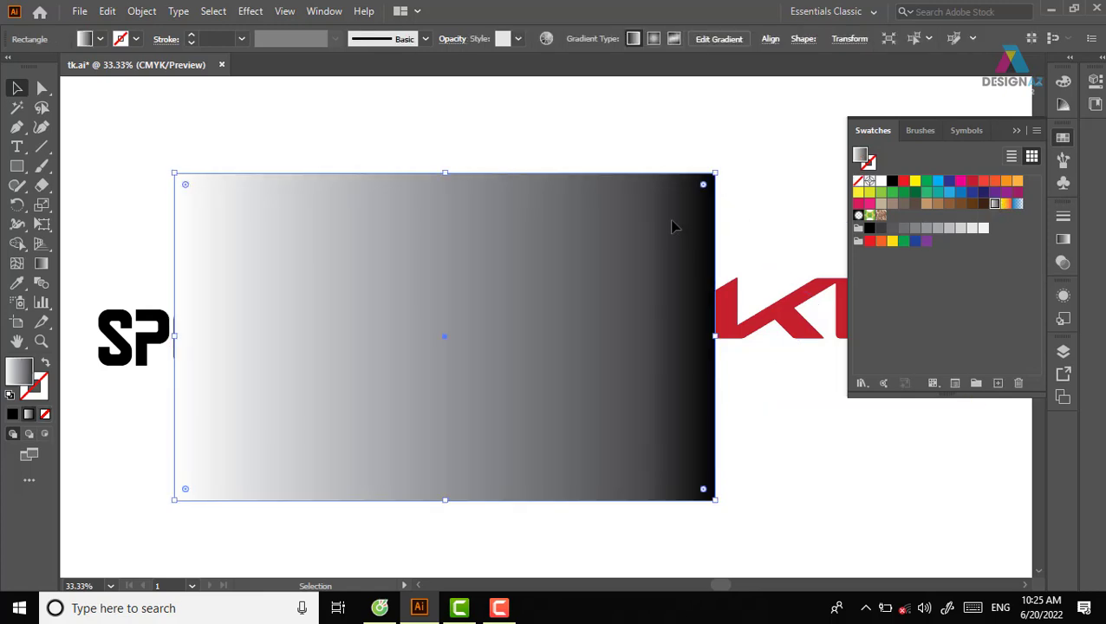
{"action": "key", "text": "ctrl+shift+bracketleft"}
{"action": "left_click", "coordinate": [716, 154]}
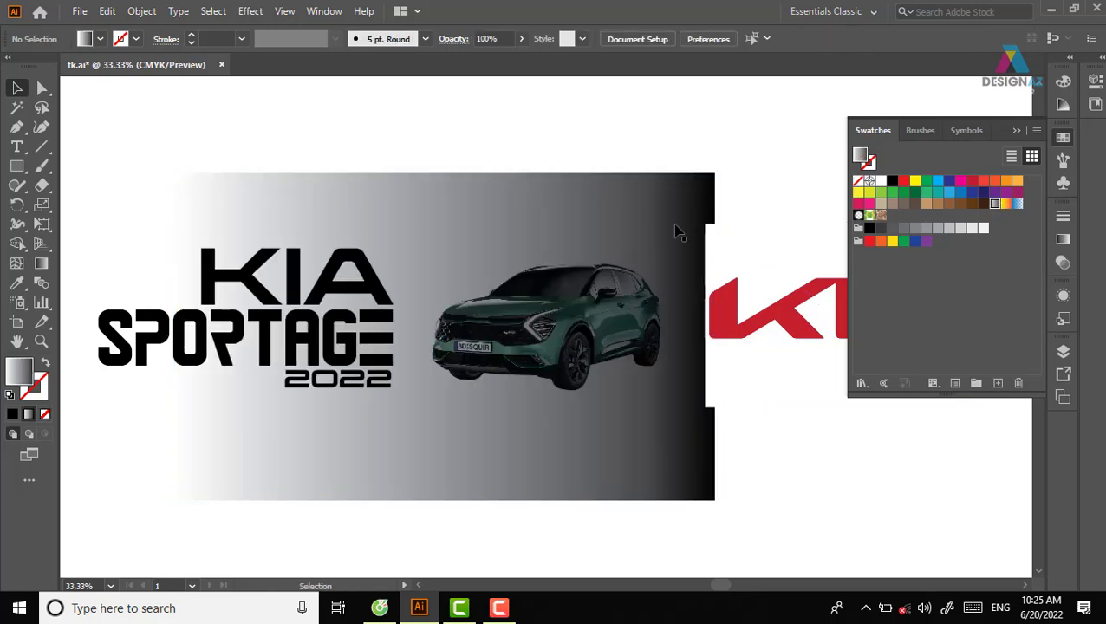
{"action": "left_click", "coordinate": [632, 286]}
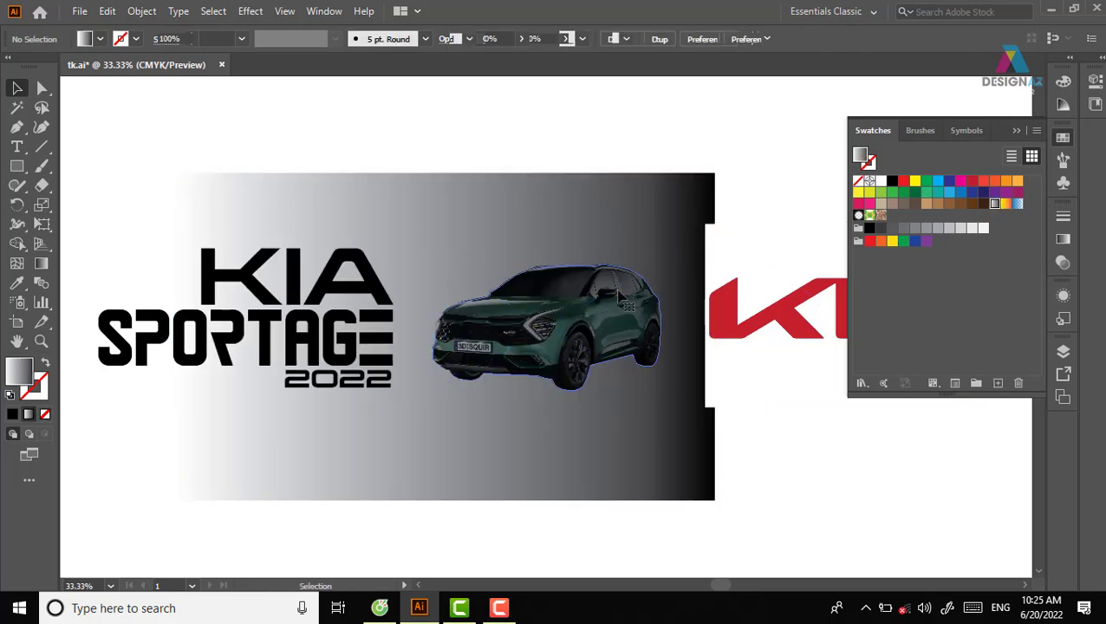
Release the car photo from its clipping mask and drag the full image upward
{"action": "left_click", "coordinate": [1059, 263]}
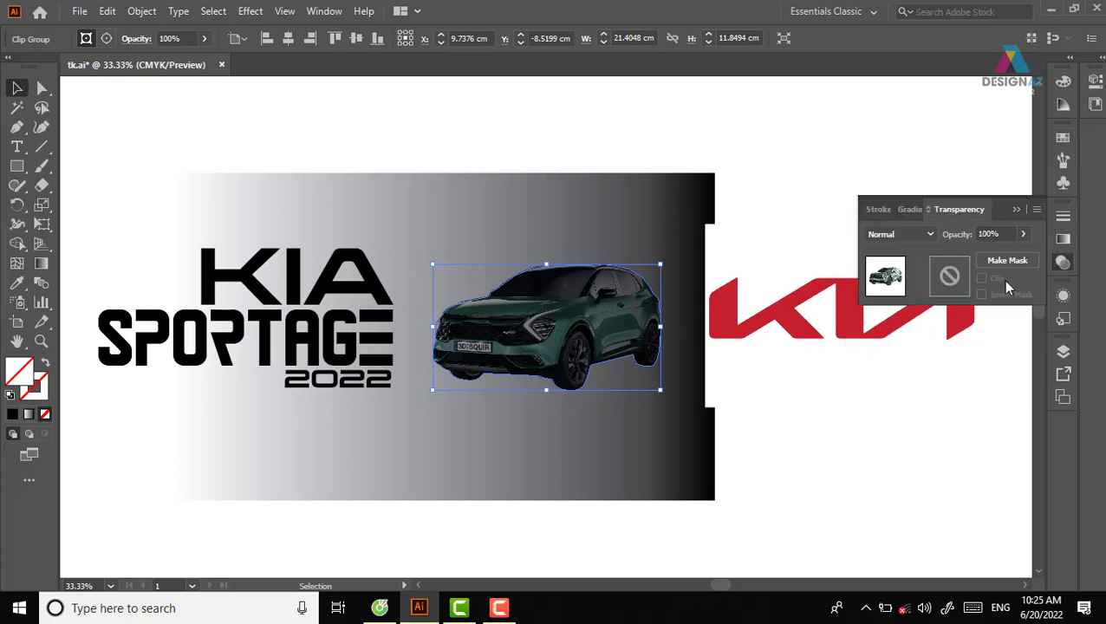
{"action": "right_click", "coordinate": [611, 326]}
{"action": "left_click", "coordinate": [656, 180]}
{"action": "left_click", "coordinate": [592, 171]}
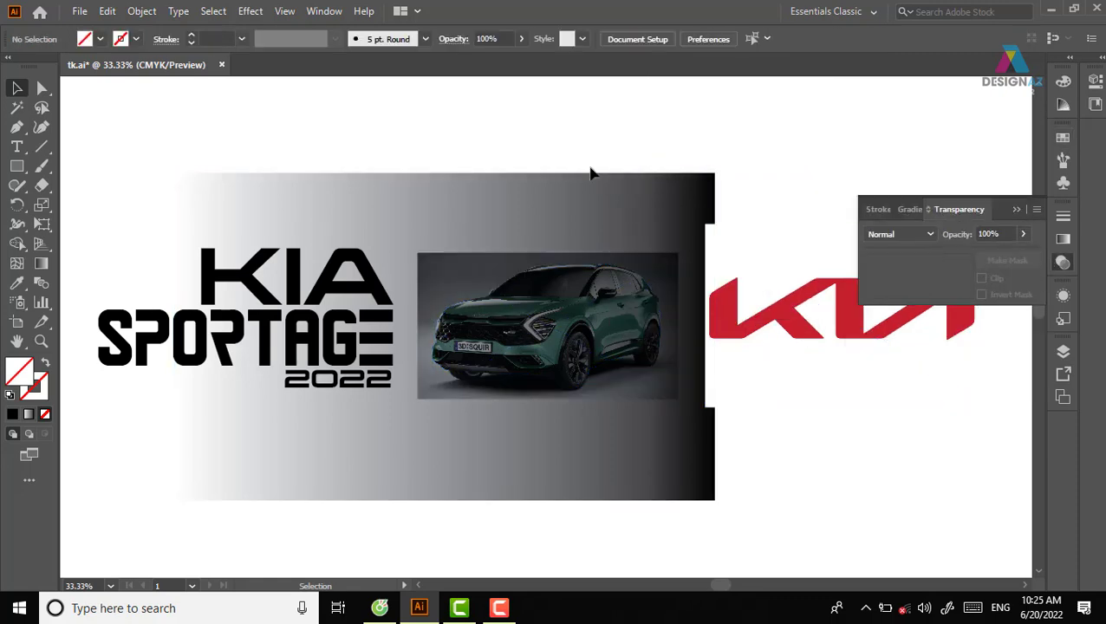
{"action": "left_click_drag", "start_coordinate": [667, 299], "coordinate": [663, 208]}
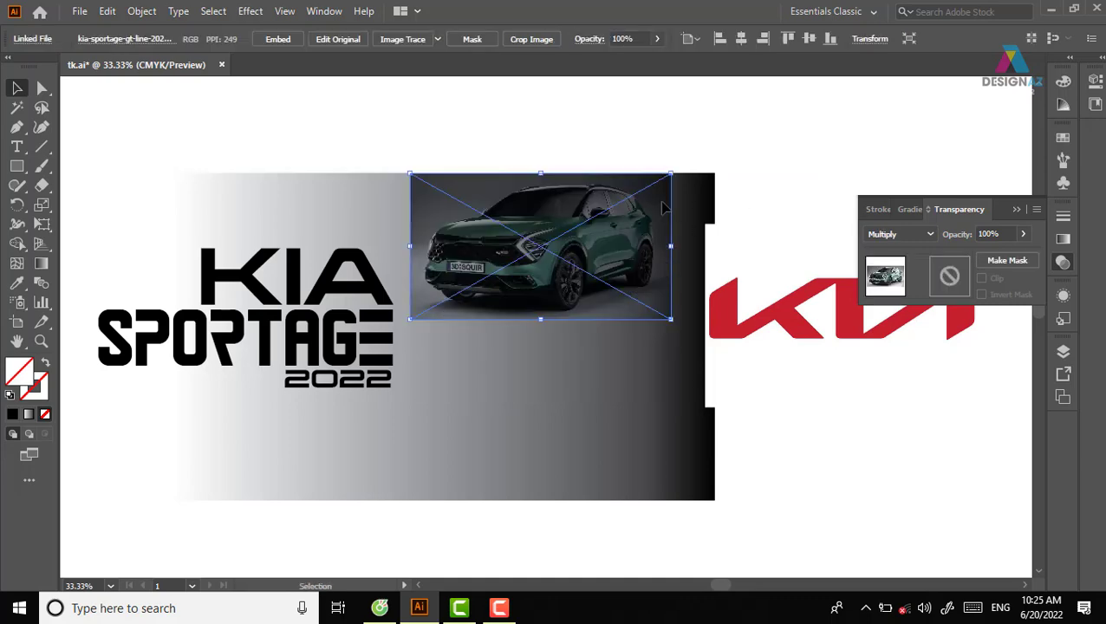
Undo back to before the gradient background, then delete the car
{"action": "key", "text": "ctrl+z"}
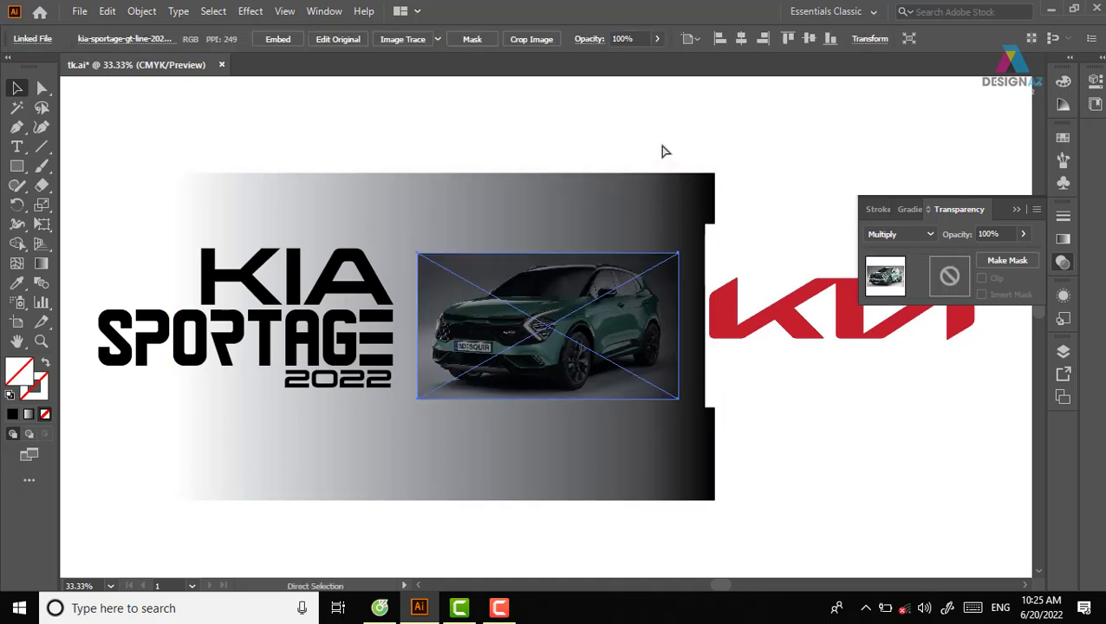
{"action": "key", "text": "ctrl+z"}
{"action": "key", "text": "ctrl+z"}
{"action": "key", "text": "ctrl+z"}
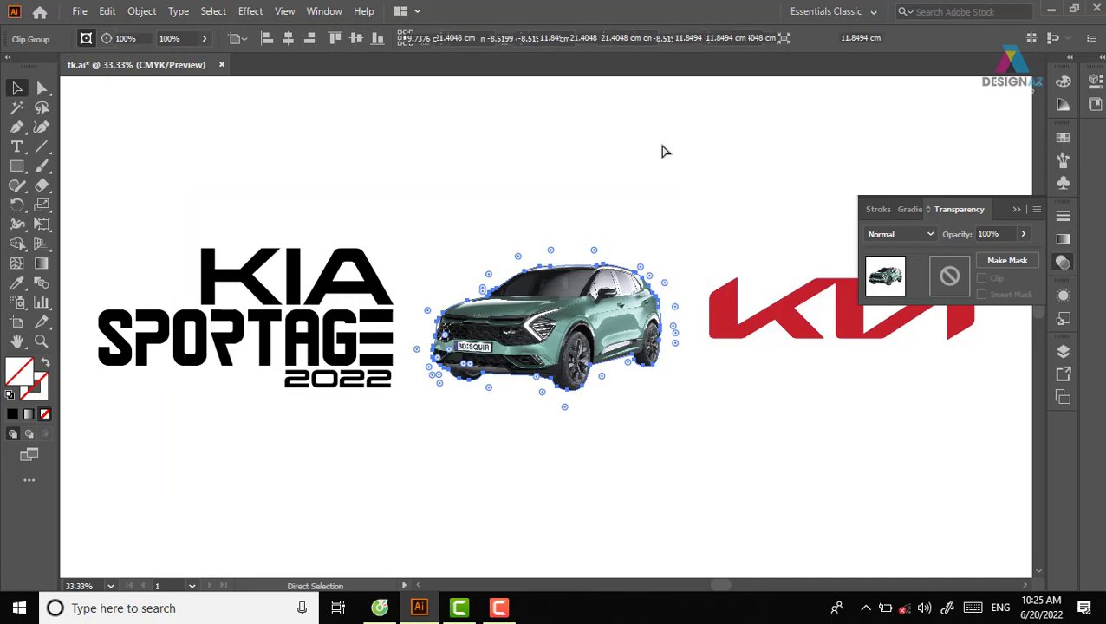
{"action": "key", "text": "Delete"}
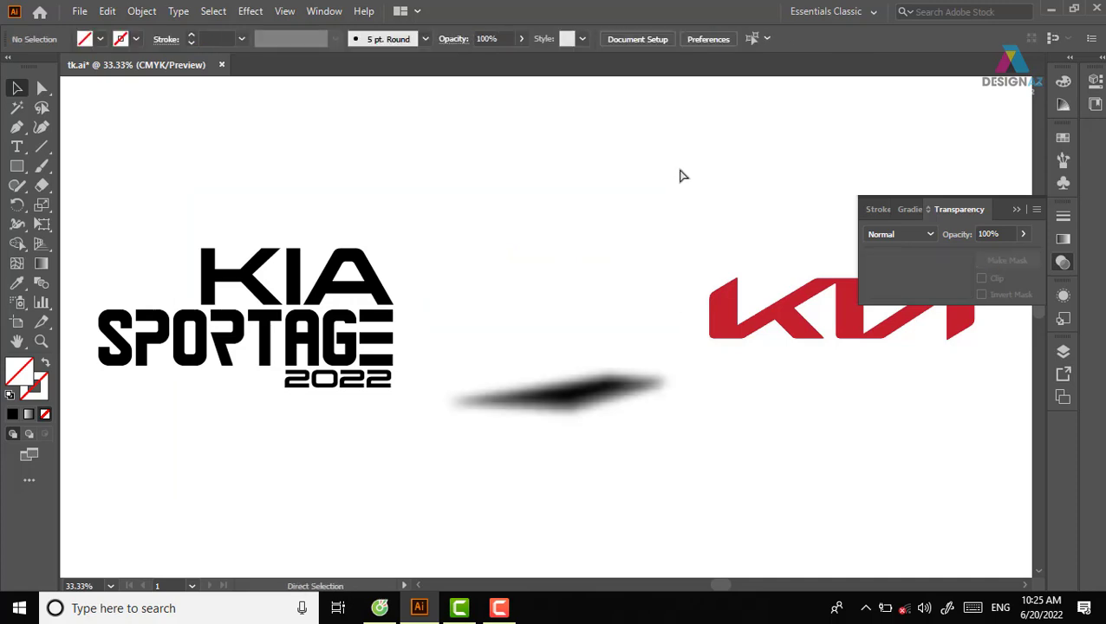
Restore the car, release its clipping mask, and set the car photo's blend mode to Normal
{"action": "key", "text": "ctrl+z"}
{"action": "left_click", "coordinate": [634, 328]}
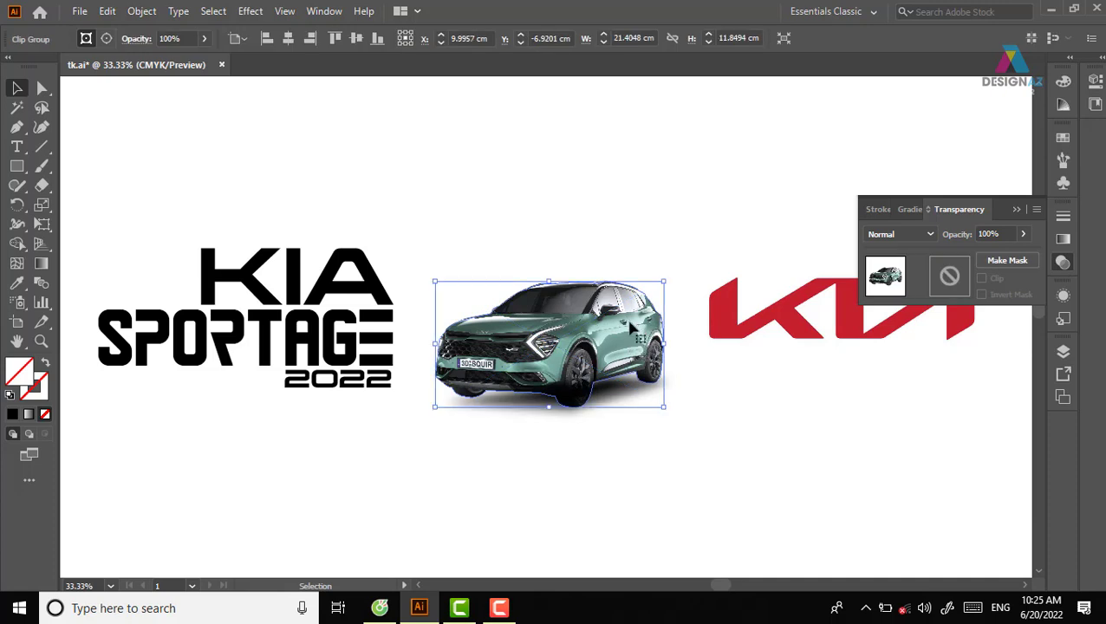
{"action": "right_click", "coordinate": [631, 325]}
{"action": "left_click", "coordinate": [724, 177]}
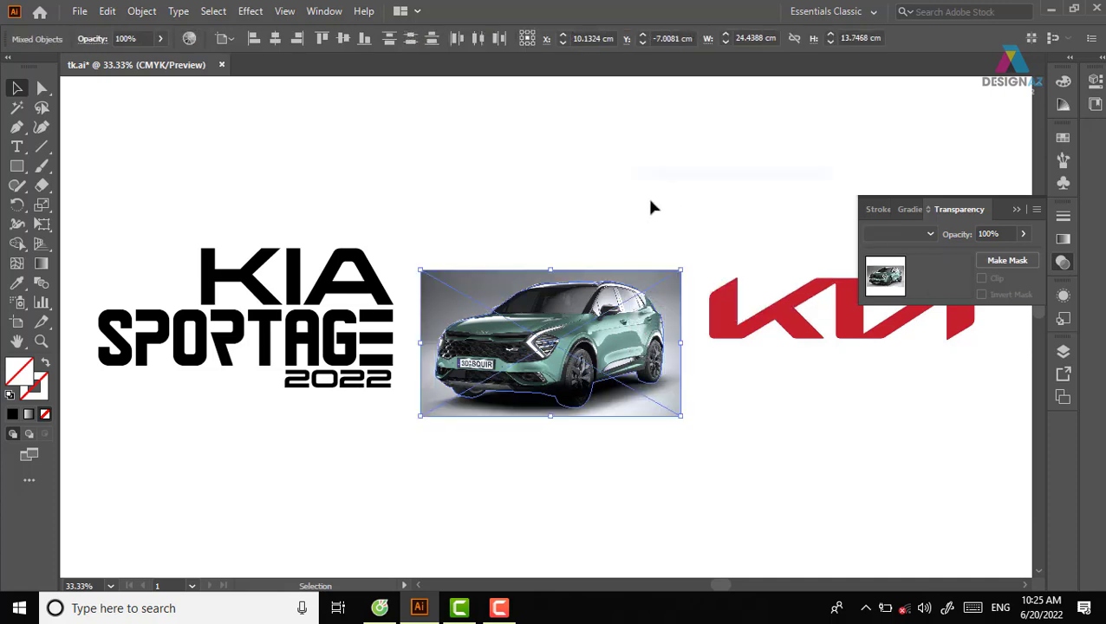
{"action": "left_click", "coordinate": [652, 206]}
{"action": "left_click", "coordinate": [674, 306]}
{"action": "left_click", "coordinate": [930, 234]}
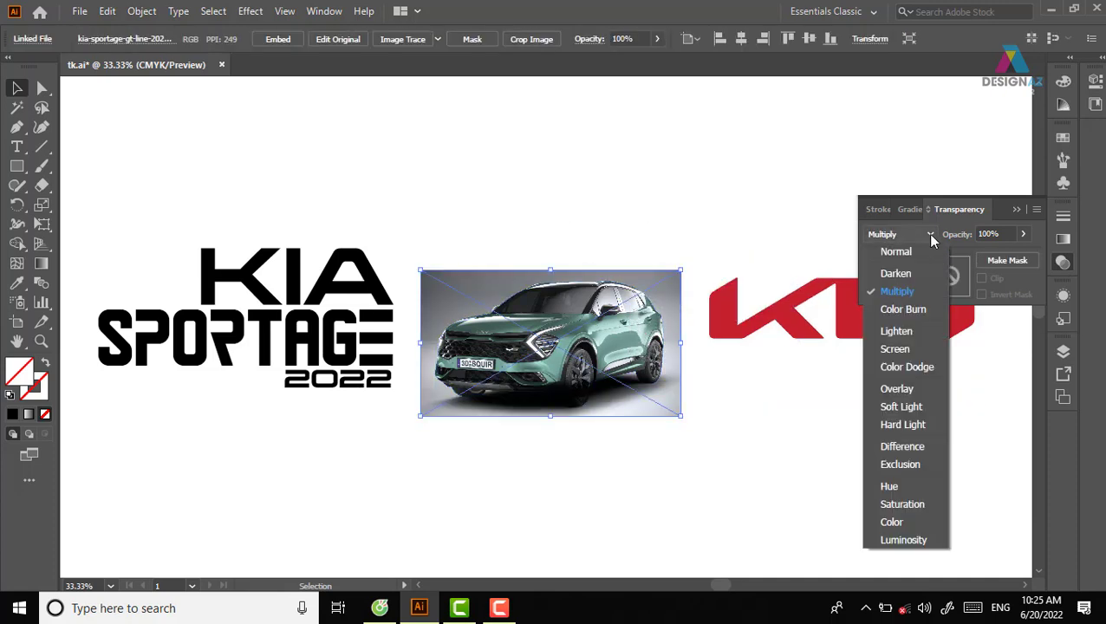
{"action": "left_click", "coordinate": [917, 253]}
Clip the car photo to its outline path with Ctrl+7
{"action": "left_click", "coordinate": [692, 182]}
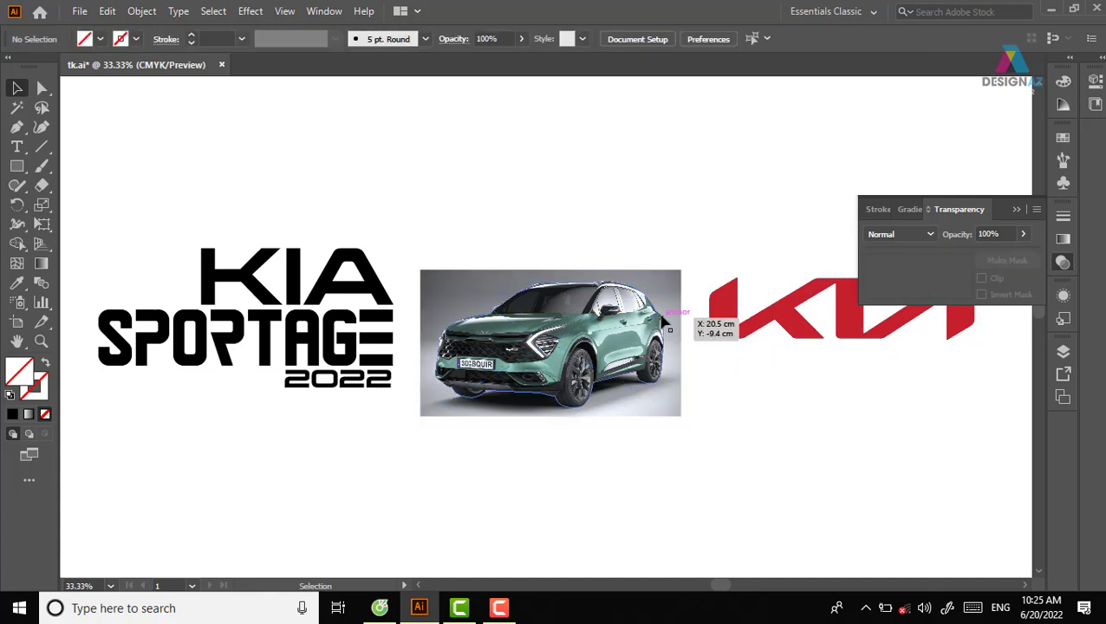
{"action": "left_click", "coordinate": [665, 322]}
{"action": "left_click", "coordinate": [676, 299], "text": "shift"}
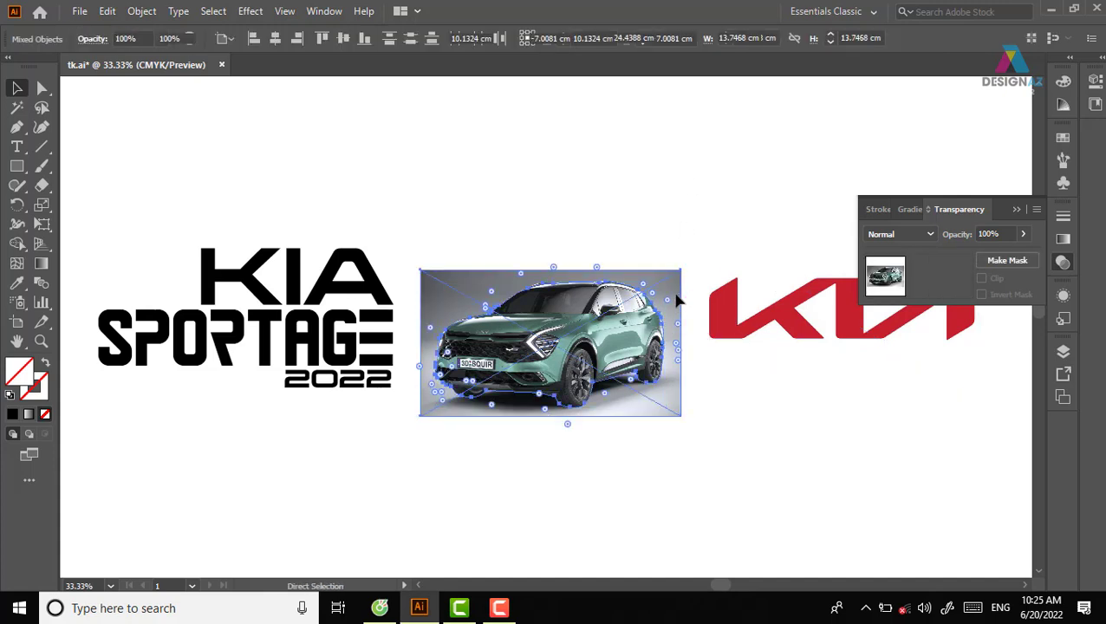
{"action": "key", "text": "ctrl+7"}
{"action": "left_click", "coordinate": [699, 408]}
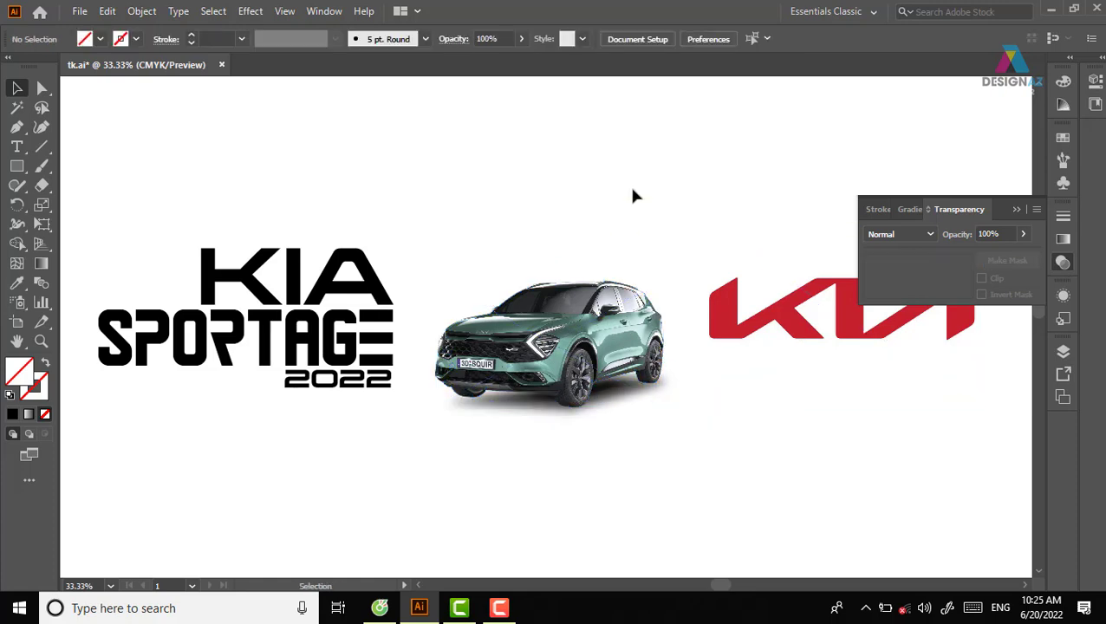
Set the clipped car group's blend mode to Soft Light, then select its shadow
{"action": "left_click", "coordinate": [606, 321]}
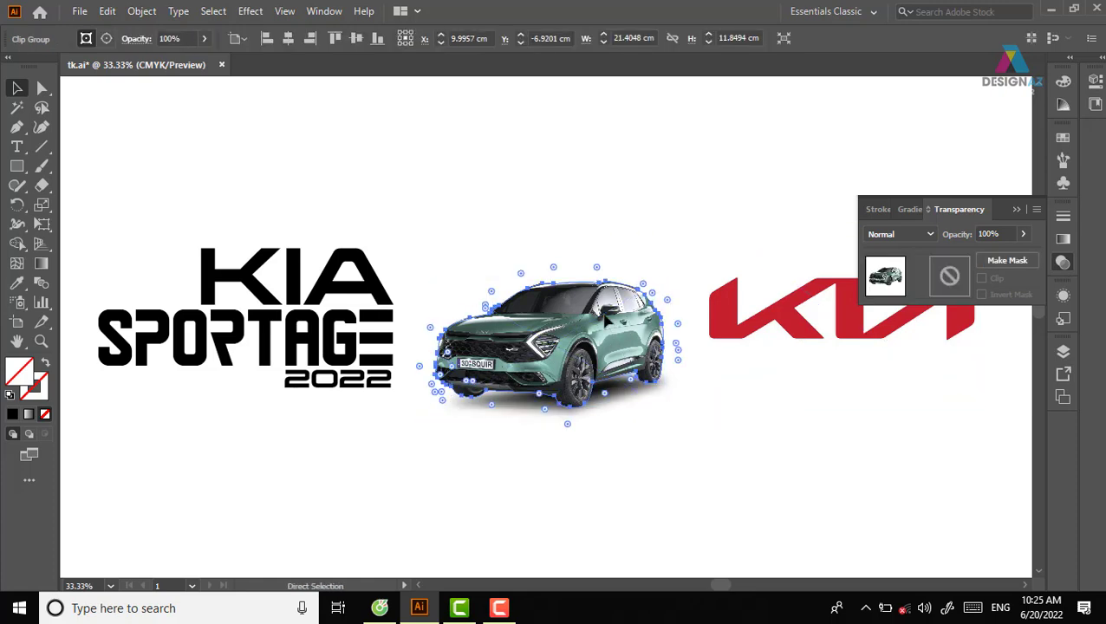
{"action": "left_click", "coordinate": [903, 232]}
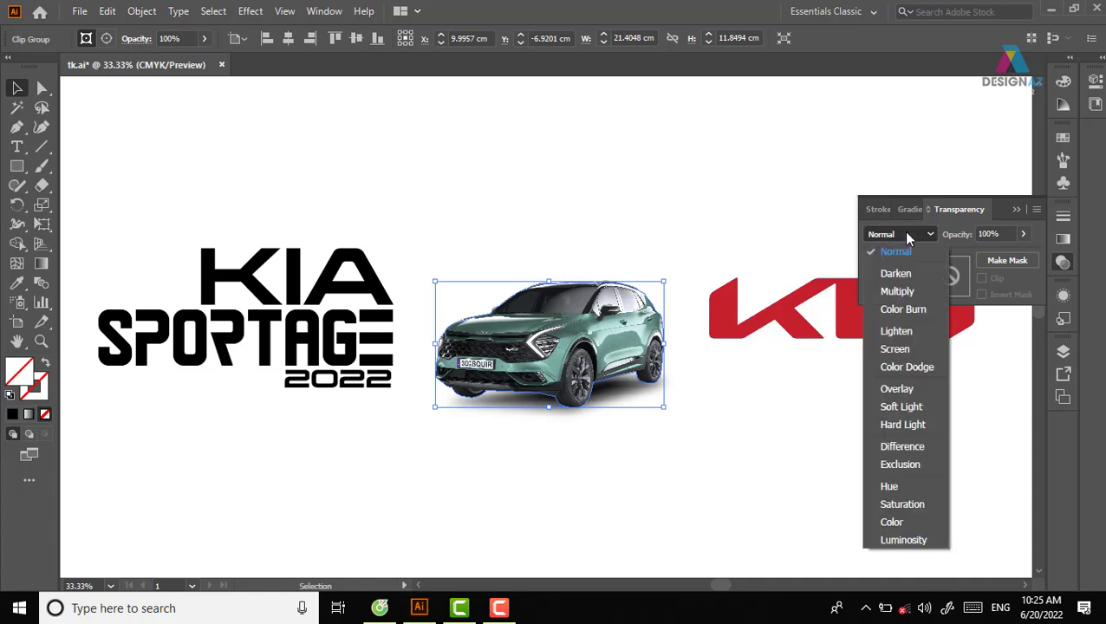
{"action": "left_click", "coordinate": [902, 407]}
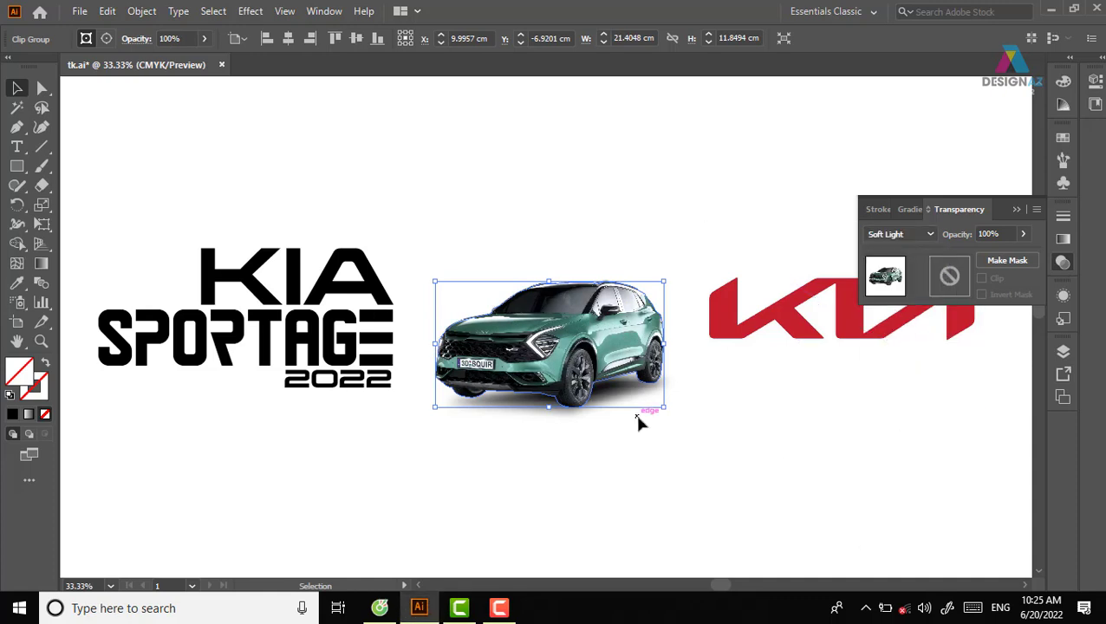
{"action": "left_click", "coordinate": [664, 470]}
{"action": "left_click", "coordinate": [615, 408]}
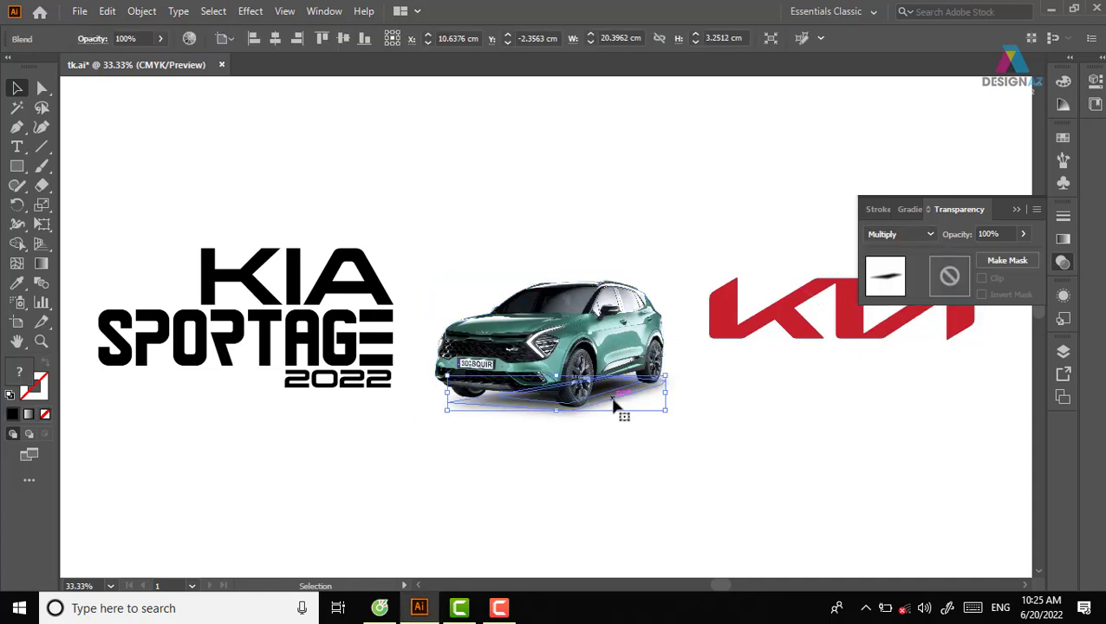
Nudge the shadow up and group it with the car
{"action": "key", "text": "Up"}
{"action": "key", "text": "Up"}
{"action": "key", "text": "Up"}
{"action": "key", "text": "Up"}
{"action": "key", "text": "Up"}
{"action": "key", "text": "Up"}
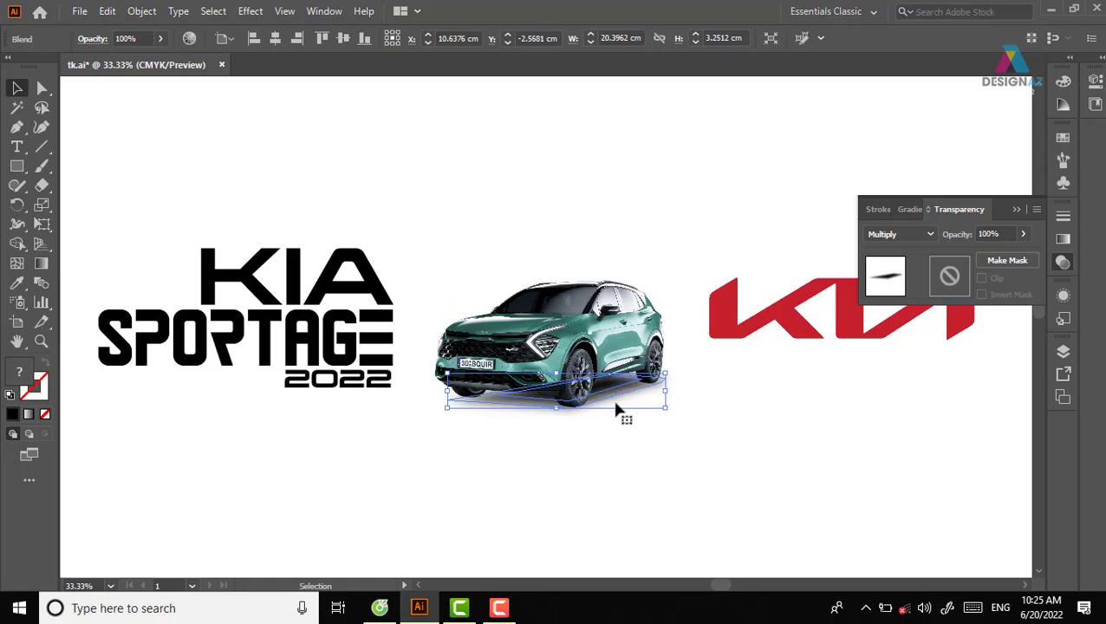
{"action": "left_click", "coordinate": [677, 533]}
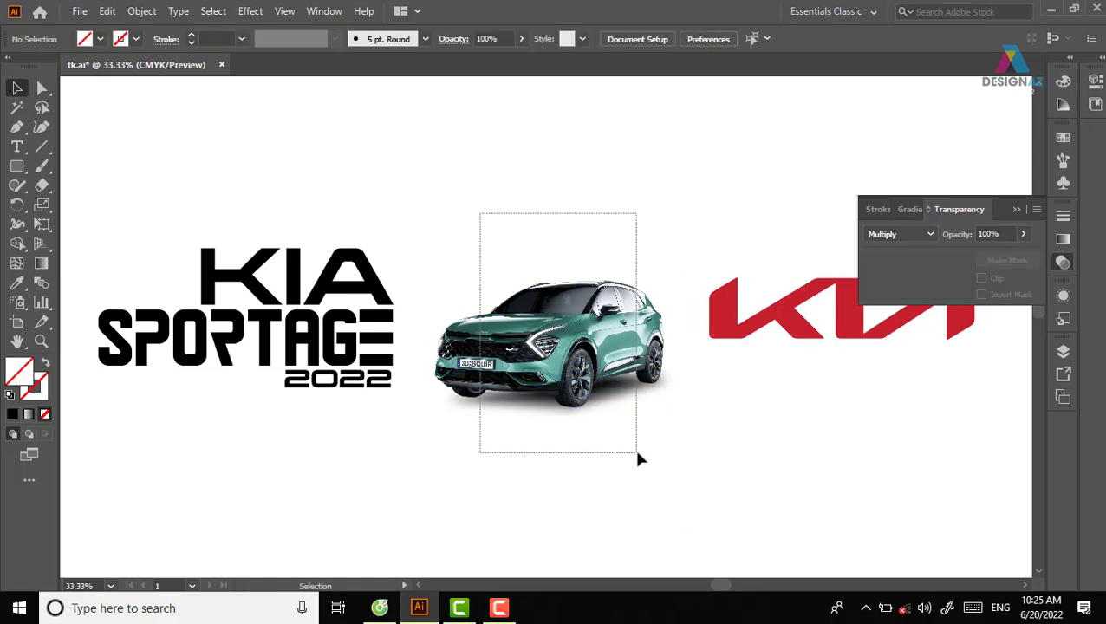
{"action": "left_click_drag", "start_coordinate": [480, 212], "coordinate": [637, 459]}
{"action": "key", "text": "a"}
{"action": "key", "text": "ctrl+g"}
{"action": "key", "text": "v"}
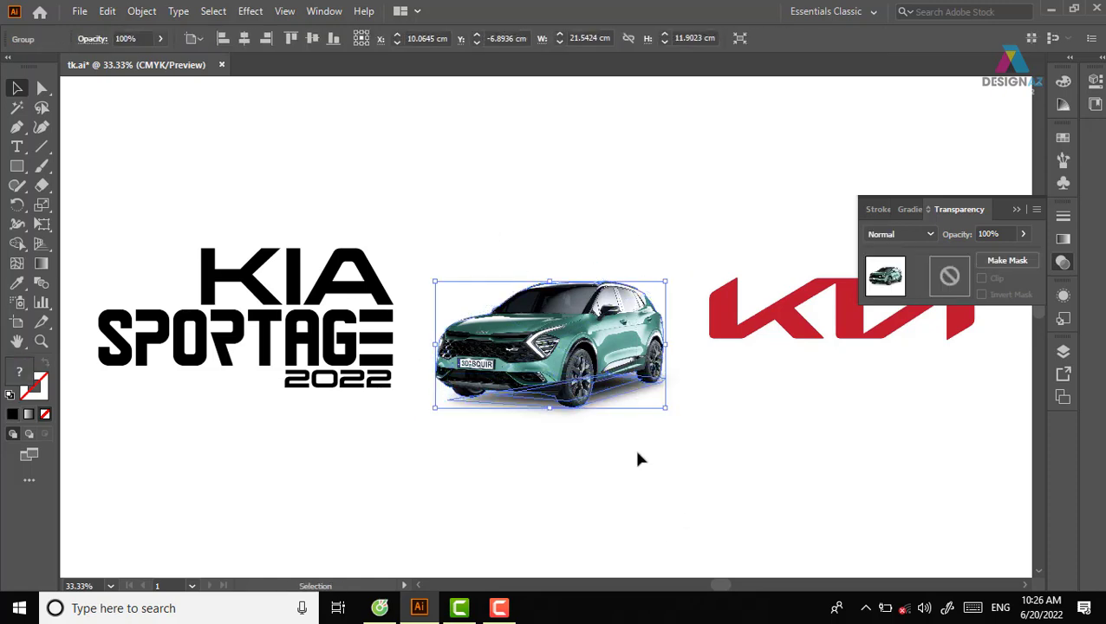
Scale the car group up to about 29.36 × 16.51 cm so it meets the SPORTAGE title
{"action": "key", "text": "a"}
{"action": "key", "text": "ctrl+="}
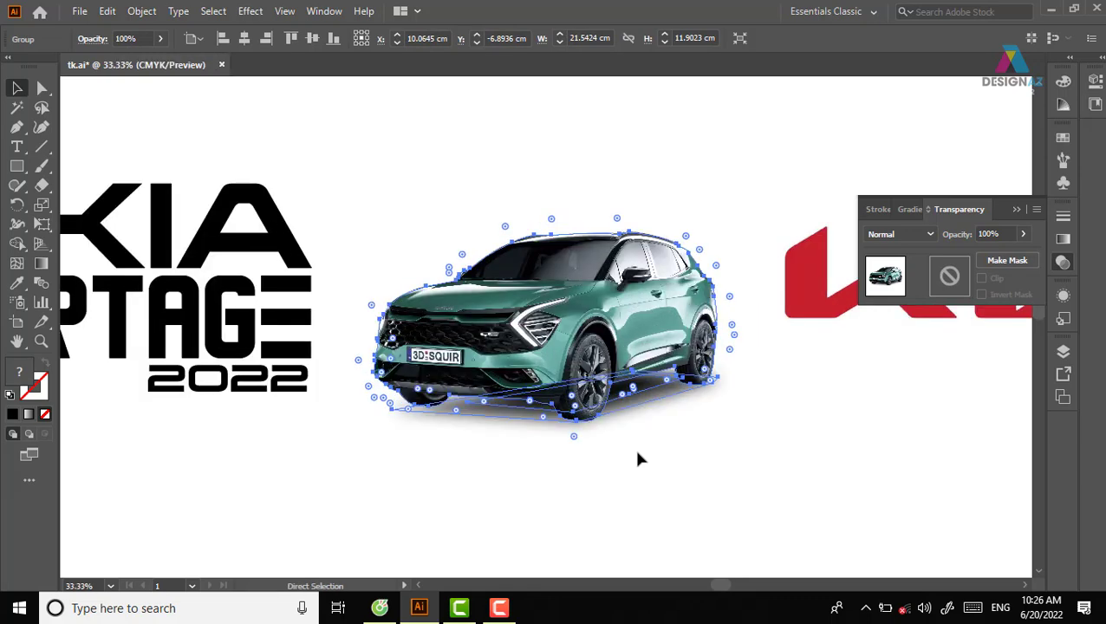
{"action": "key", "text": "v"}
{"action": "key", "text": "ctrl+minus"}
{"action": "key", "text": "ctrl+minus"}
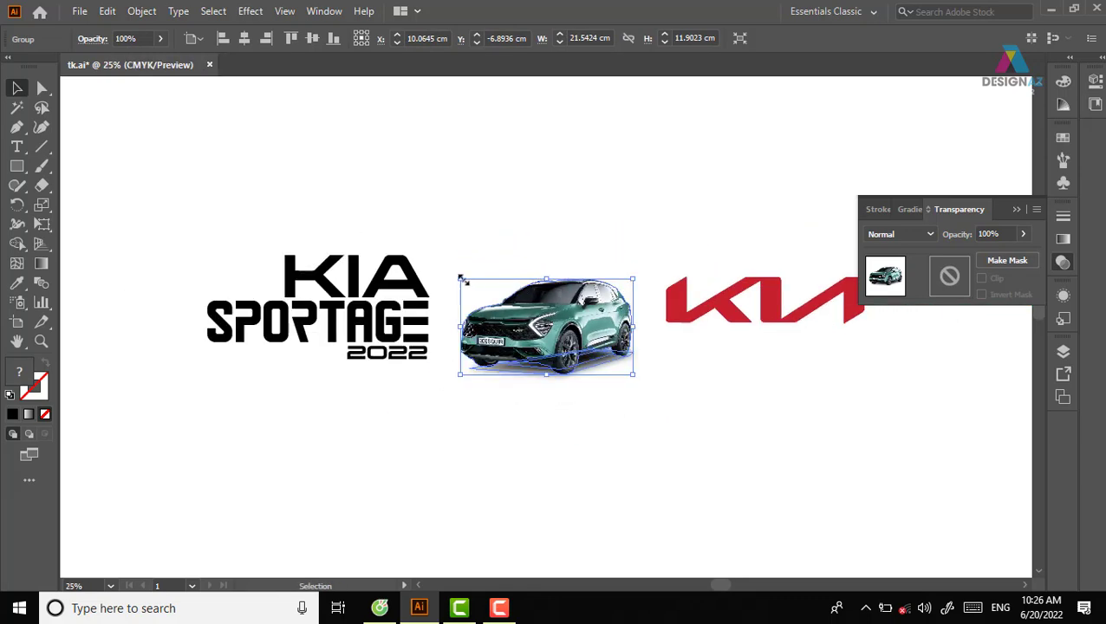
{"action": "left_click_drag", "start_coordinate": [463, 280], "coordinate": [468, 301]}
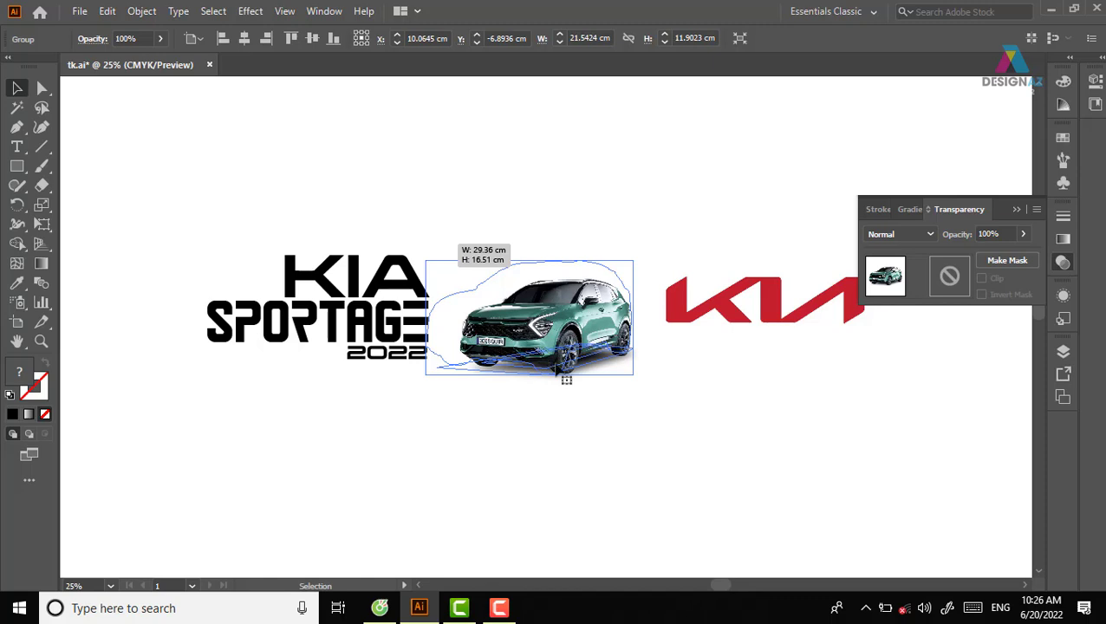
{"action": "left_click_drag", "start_coordinate": [426, 260], "coordinate": [427, 260]}
{"action": "left_click", "coordinate": [683, 230]}
Draw a large rectangle covering the title and car
{"action": "key", "text": "m"}
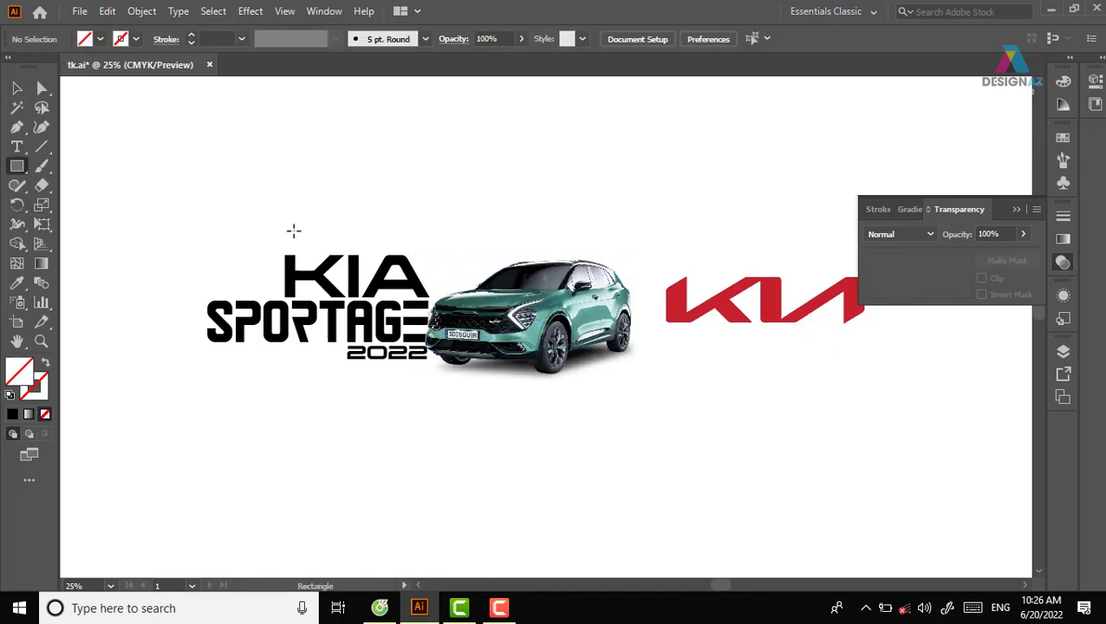
{"action": "mouse_move", "coordinate": [165, 174]}
{"action": "left_mouse_down"}
{"action": "mouse_move", "coordinate": [654, 433]}
{"action": "mouse_move", "coordinate": [663, 507]}
{"action": "left_mouse_up"}
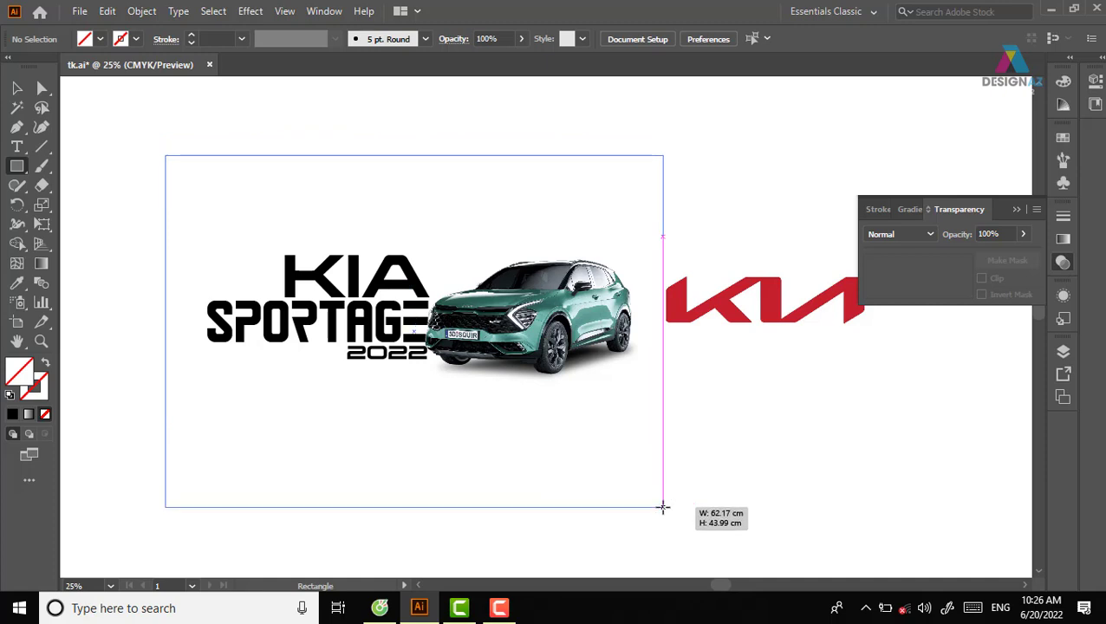
{"action": "left_click_drag", "start_coordinate": [663, 507], "coordinate": [653, 458]}
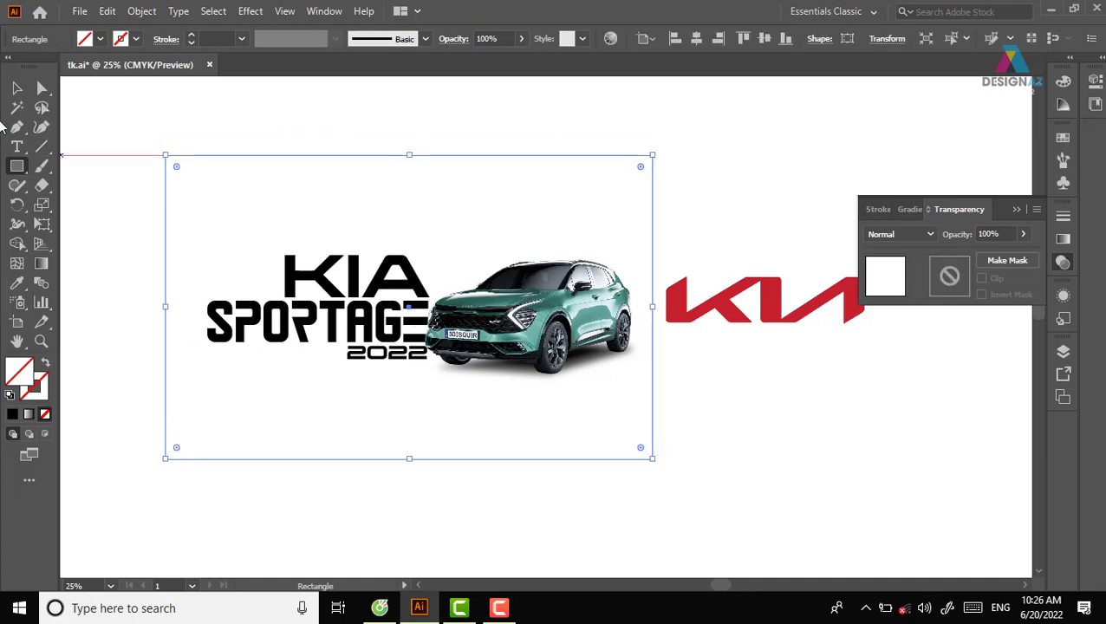
Fill the rectangle with the white-to-black gradient swatch and send it to the back
{"action": "left_click", "coordinate": [17, 87]}
{"action": "left_click", "coordinate": [1063, 136]}
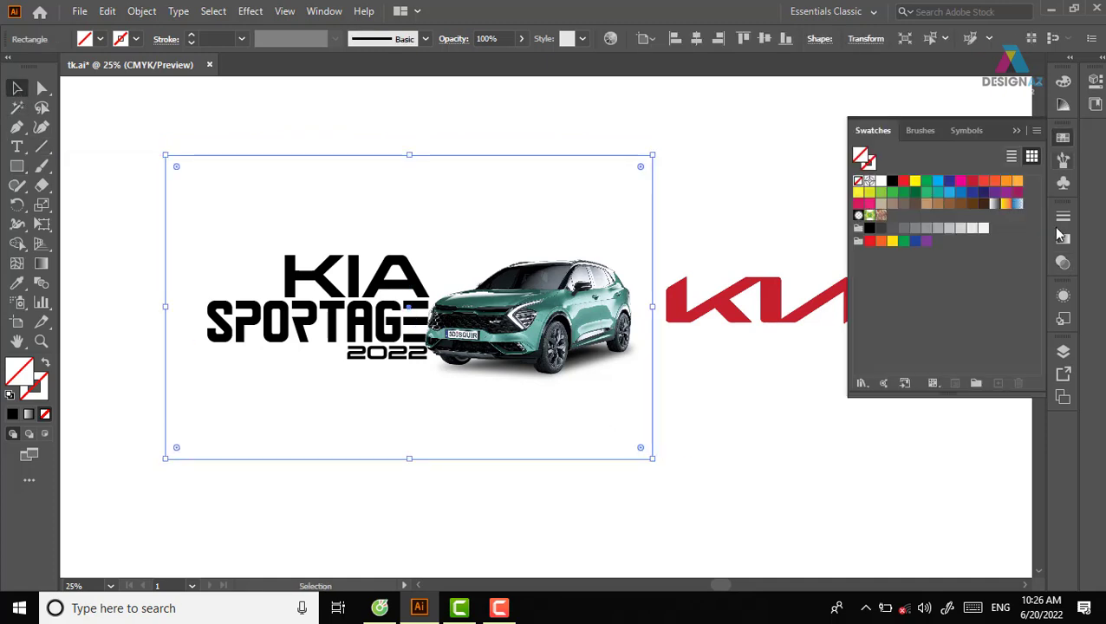
{"action": "left_click", "coordinate": [994, 203]}
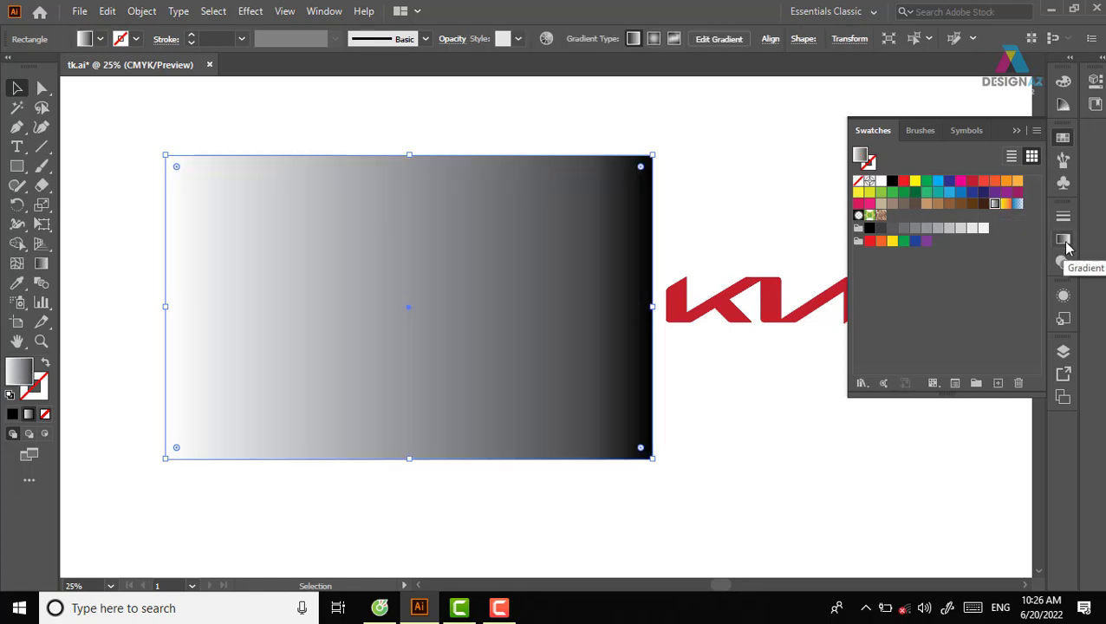
{"action": "key", "text": "ctrl+shift+bracketleft"}
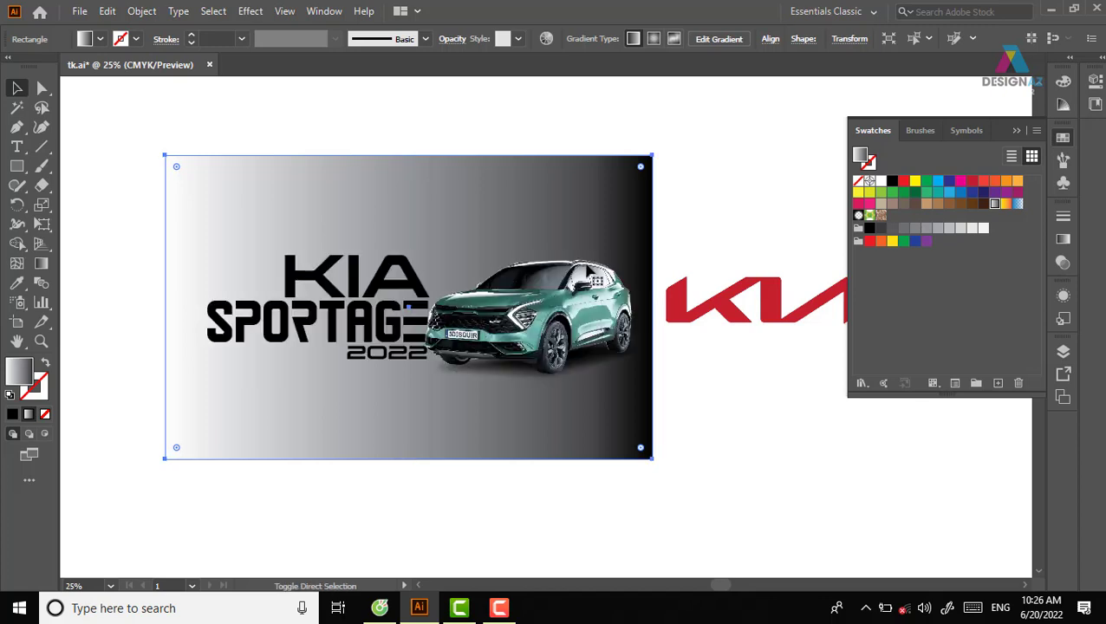
{"action": "left_click", "coordinate": [694, 213]}
Recolour the background gradient's stops with dark and light teal sampled from the car
{"action": "key", "text": "z"}
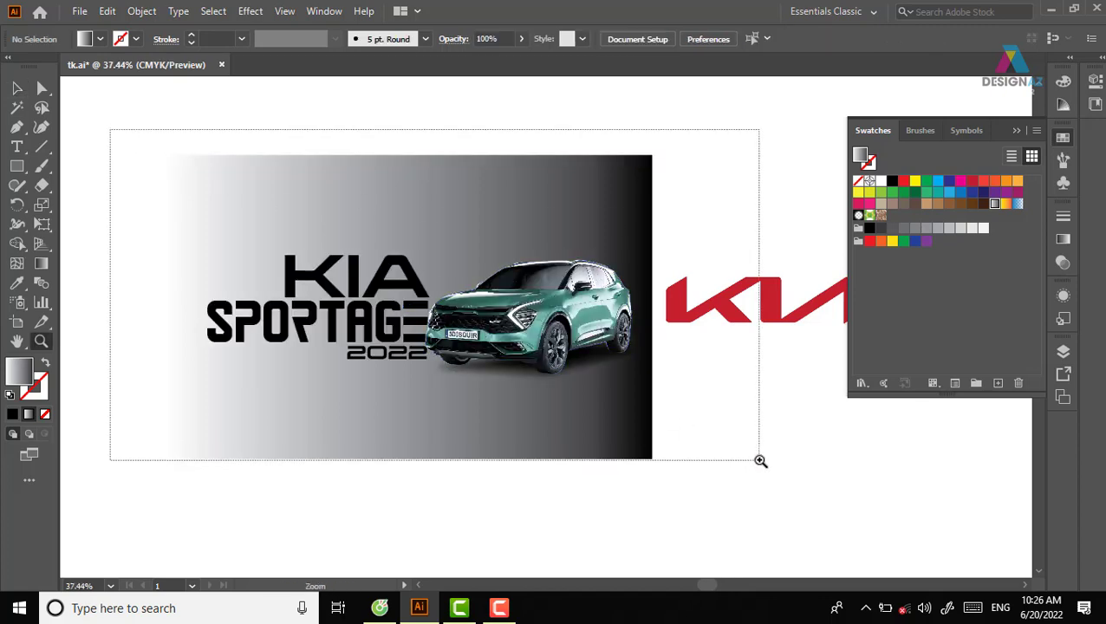
{"action": "left_click_drag", "start_coordinate": [394, 351], "coordinate": [468, 351]}
{"action": "left_click", "coordinate": [15, 90]}
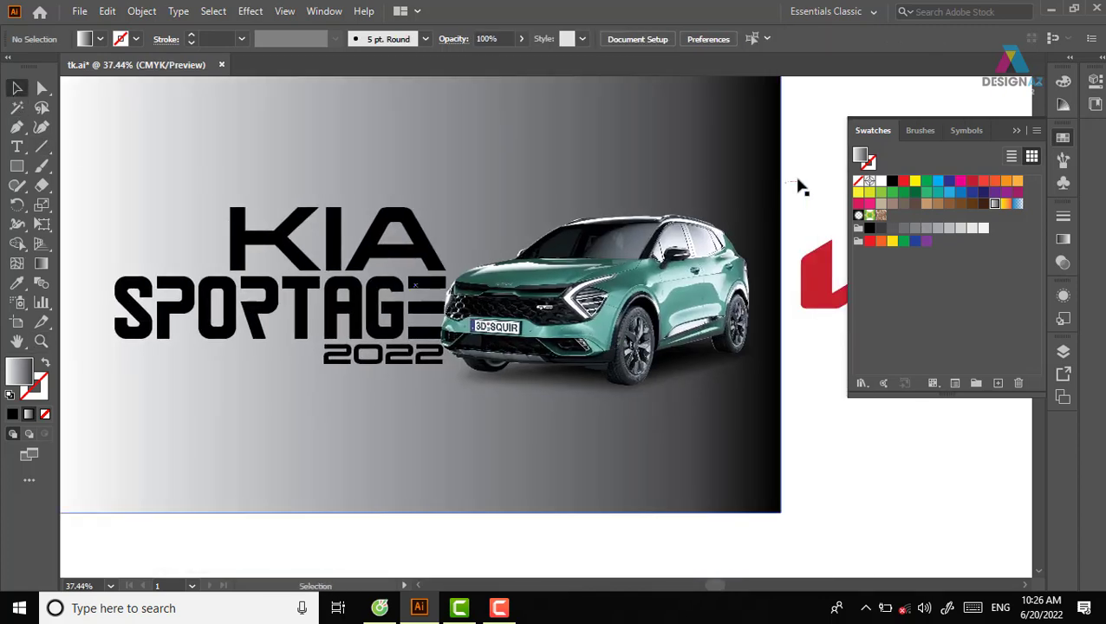
{"action": "left_click", "coordinate": [781, 190]}
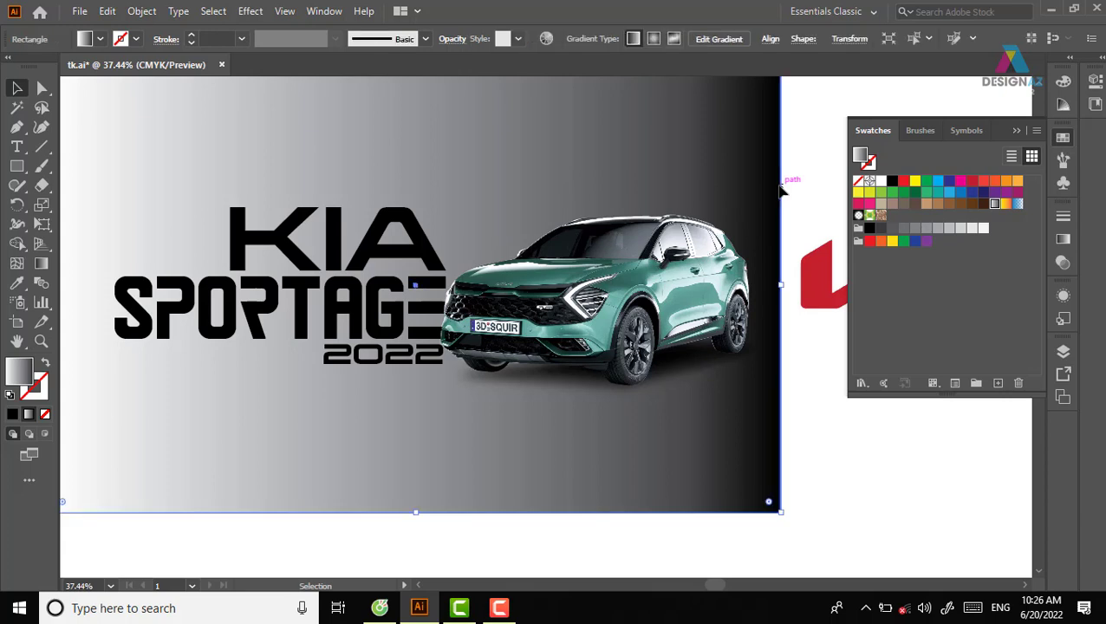
{"action": "left_click", "coordinate": [1063, 239]}
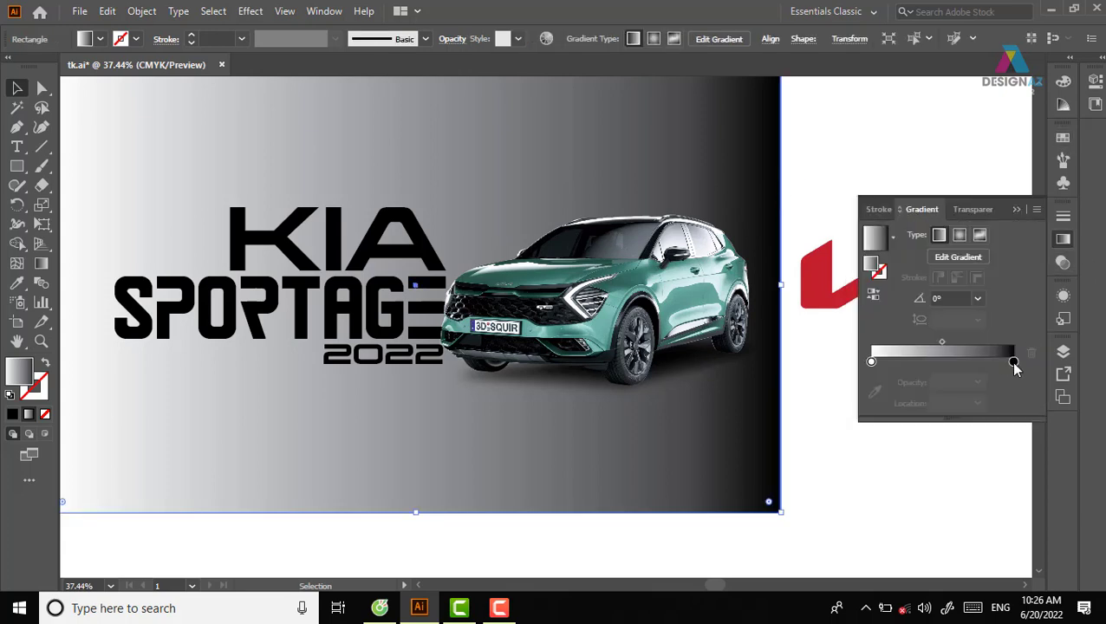
{"action": "left_click", "coordinate": [1014, 361]}
{"action": "key", "text": "i"}
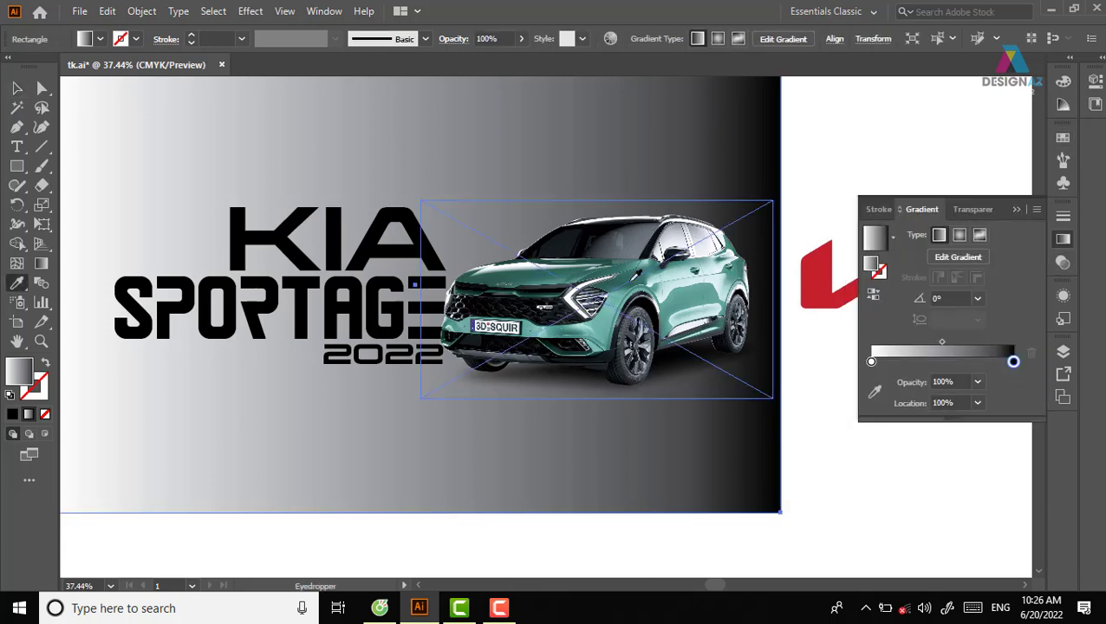
{"action": "left_click", "coordinate": [598, 259], "text": "shift"}
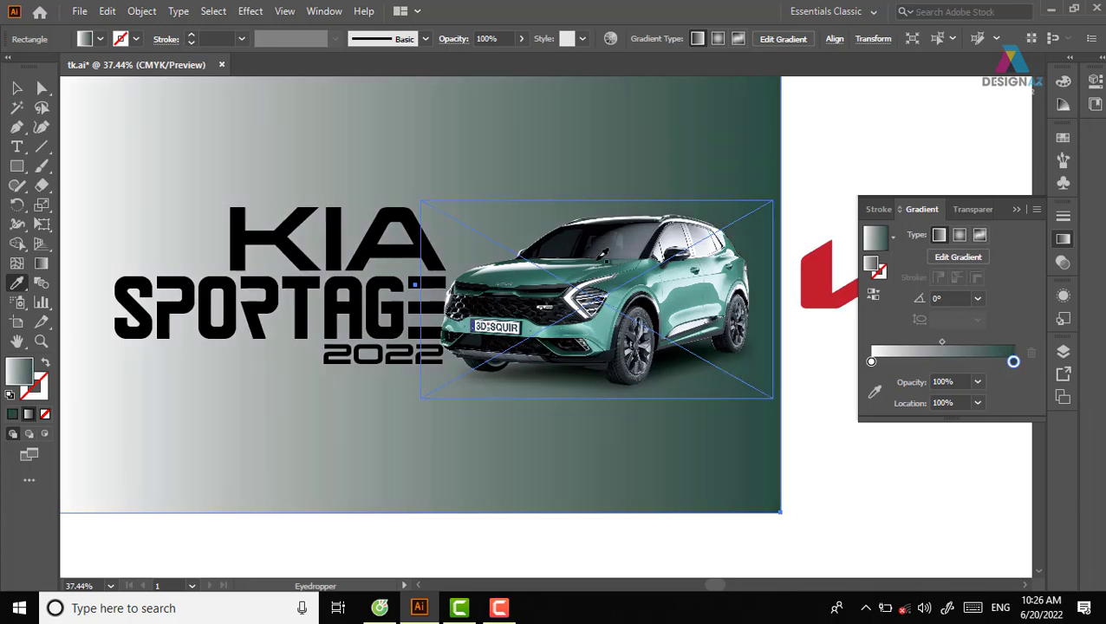
{"action": "left_click", "coordinate": [871, 361]}
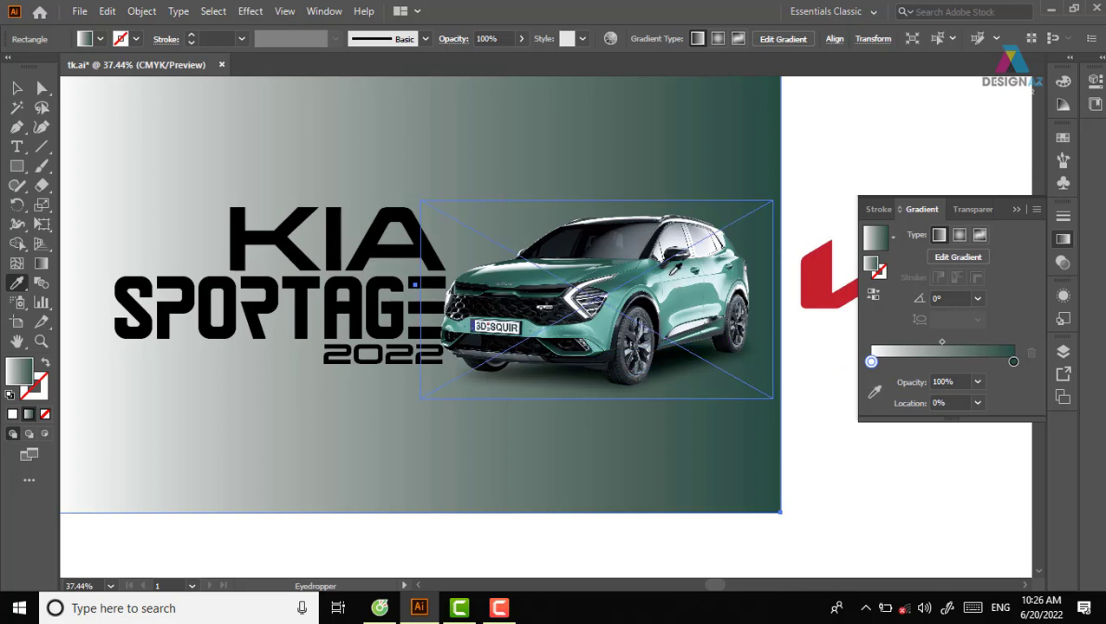
{"action": "left_click", "coordinate": [669, 274], "text": "shift"}
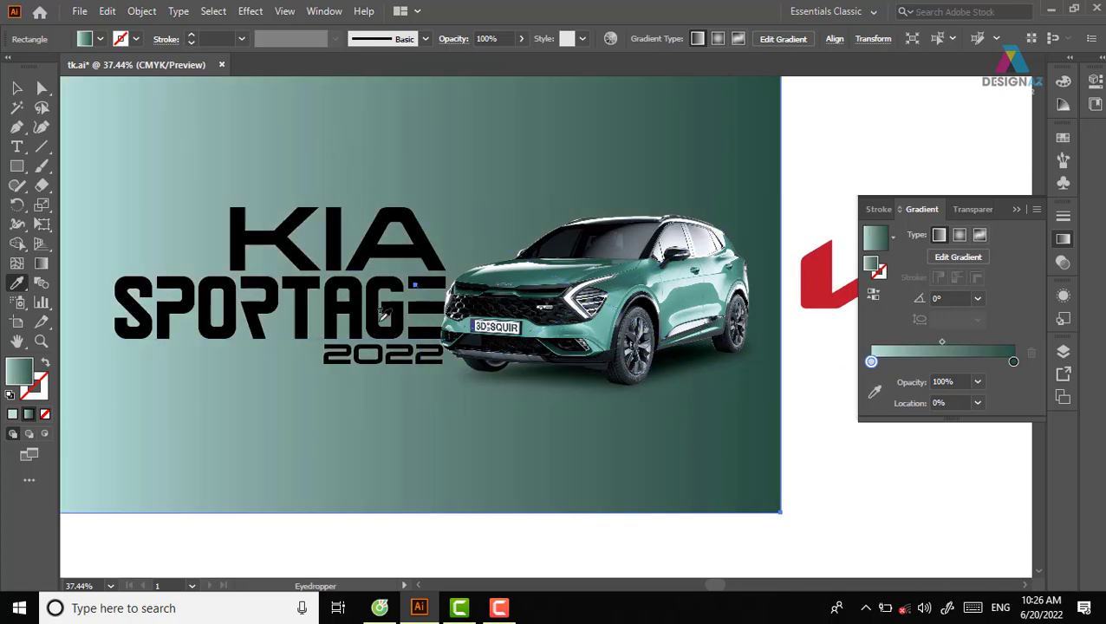
Make the background gradient radial, with its light centre above the KIA title
{"action": "left_click", "coordinate": [16, 87]}
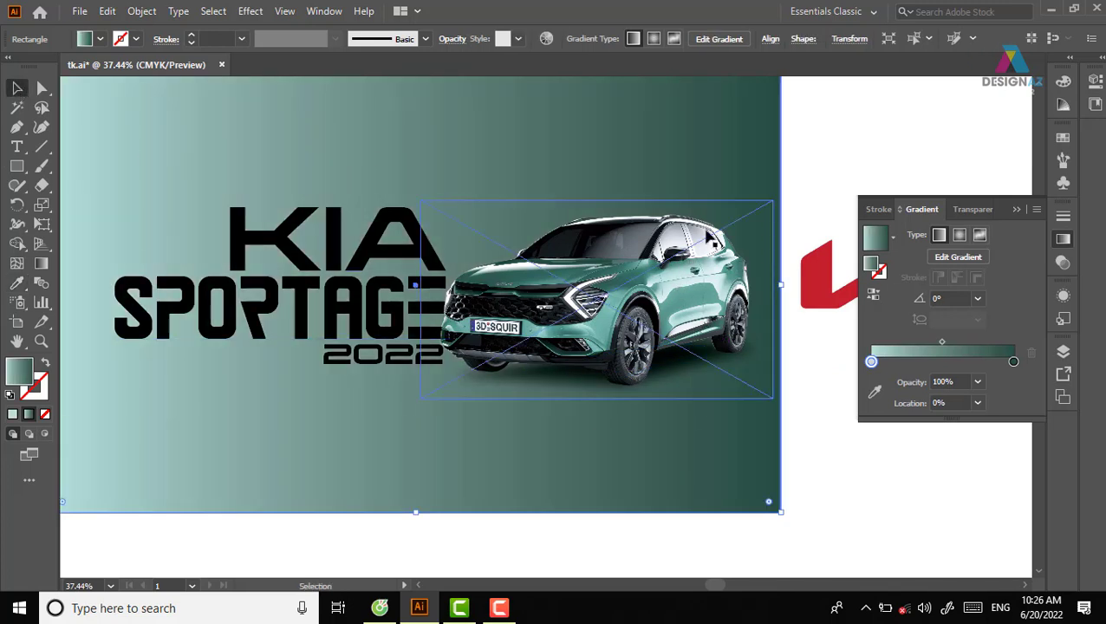
{"action": "left_click", "coordinate": [824, 182]}
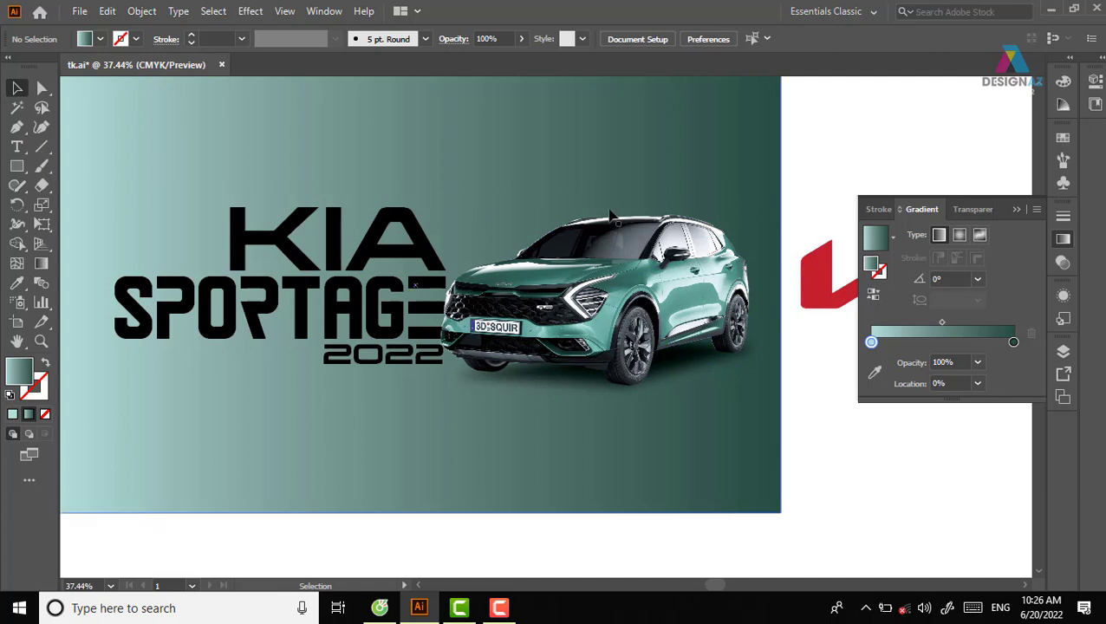
{"action": "key", "text": "ctrl+minus"}
{"action": "key", "text": "ctrl+minus"}
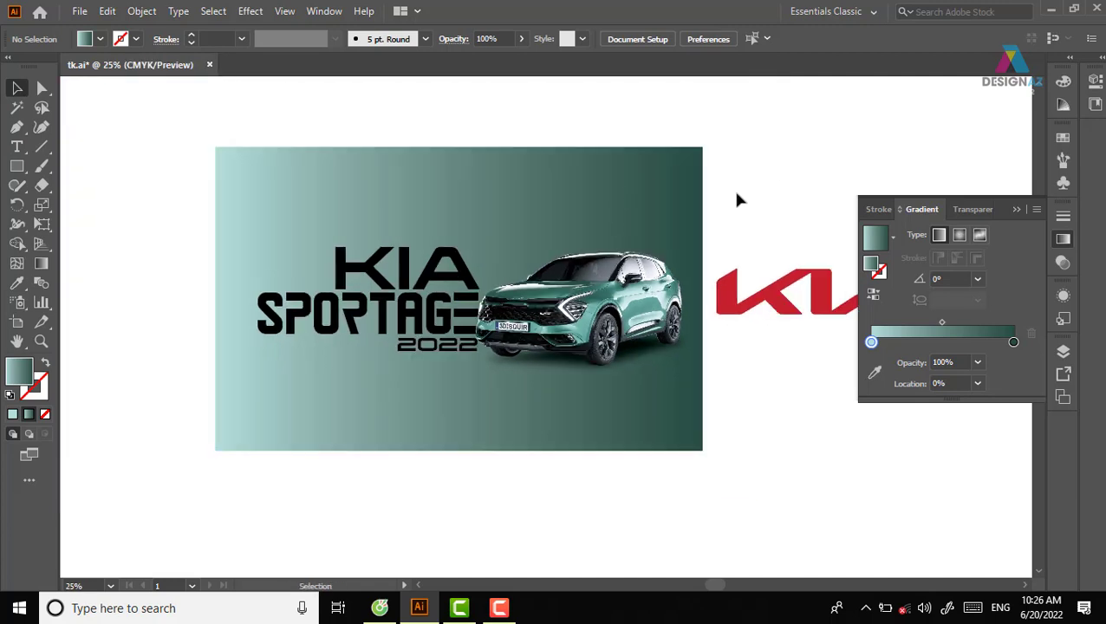
{"action": "left_click", "coordinate": [631, 231]}
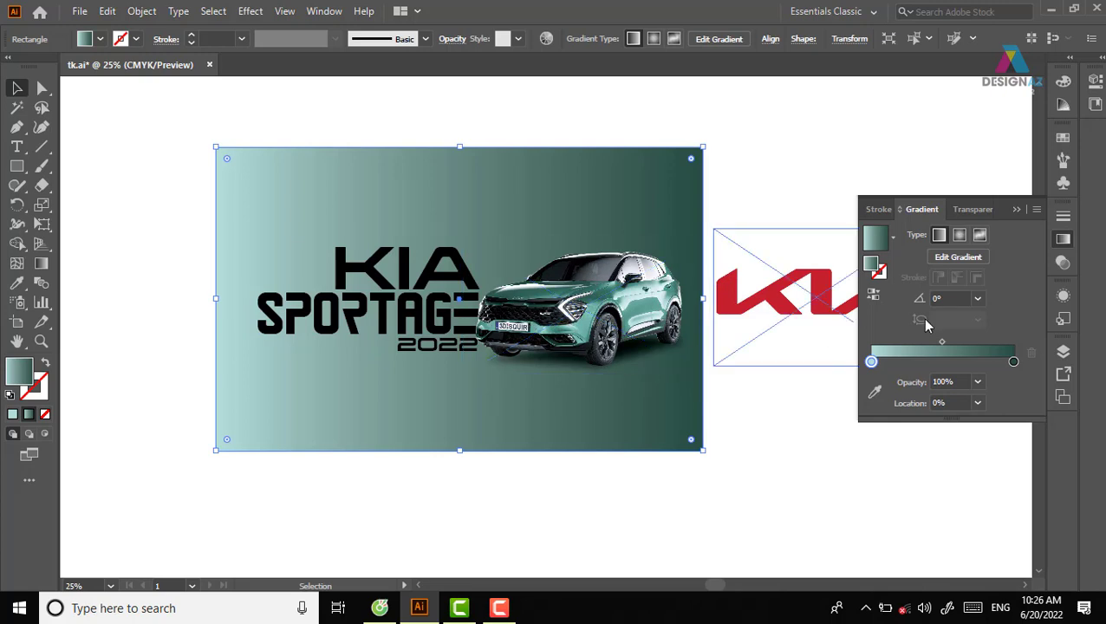
{"action": "left_click", "coordinate": [959, 234]}
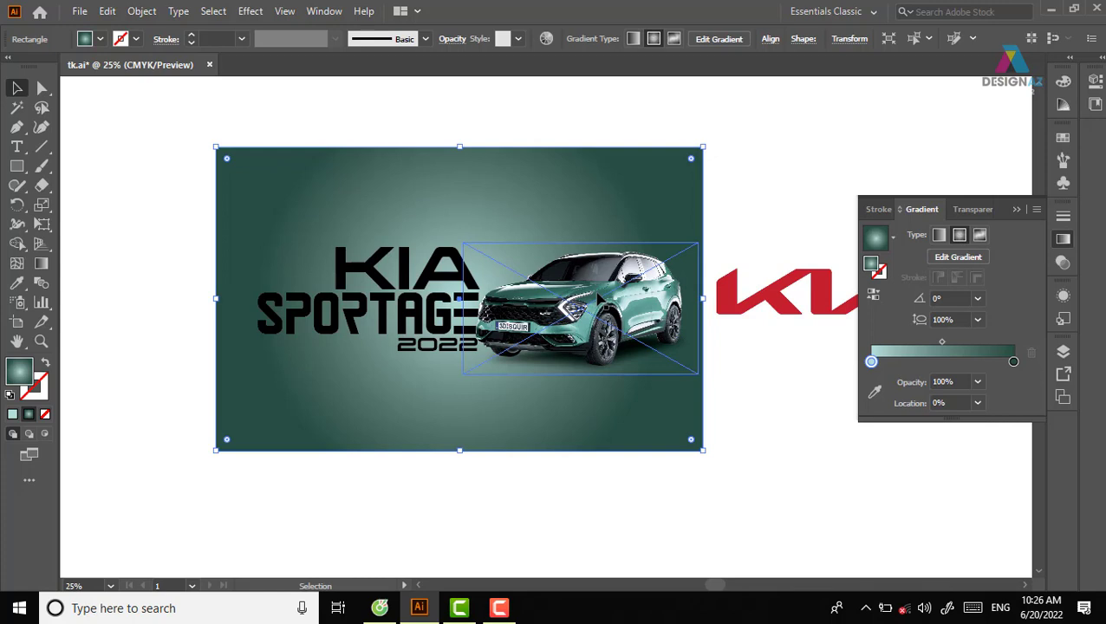
{"action": "key", "text": "g"}
{"action": "left_click_drag", "start_coordinate": [370, 240], "coordinate": [721, 420]}
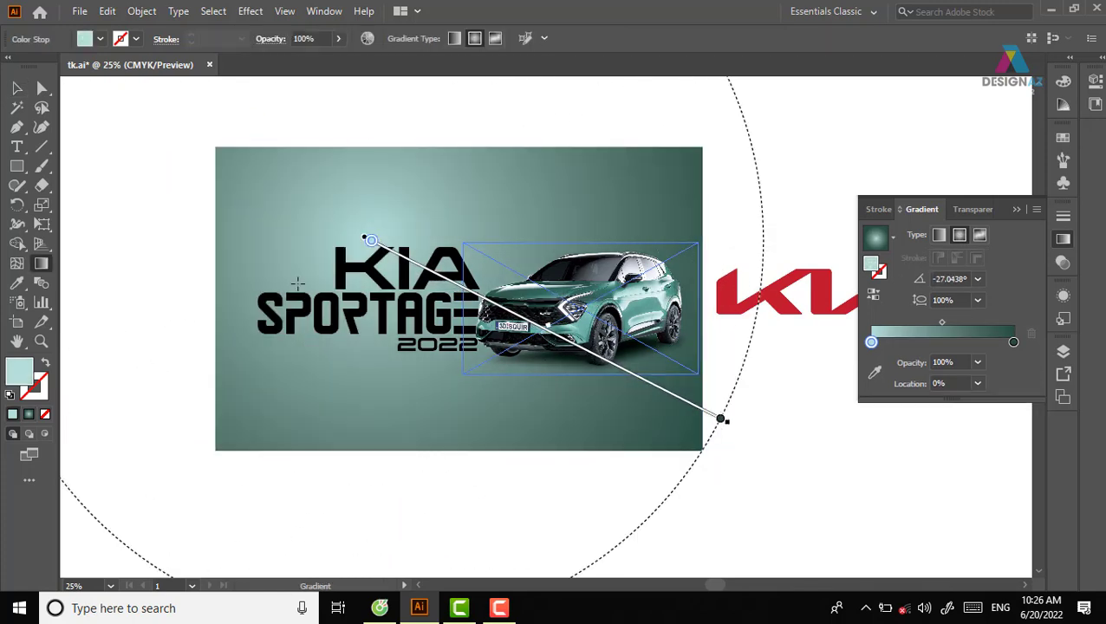
{"action": "key", "text": "v"}
{"action": "left_click", "coordinate": [689, 116]}
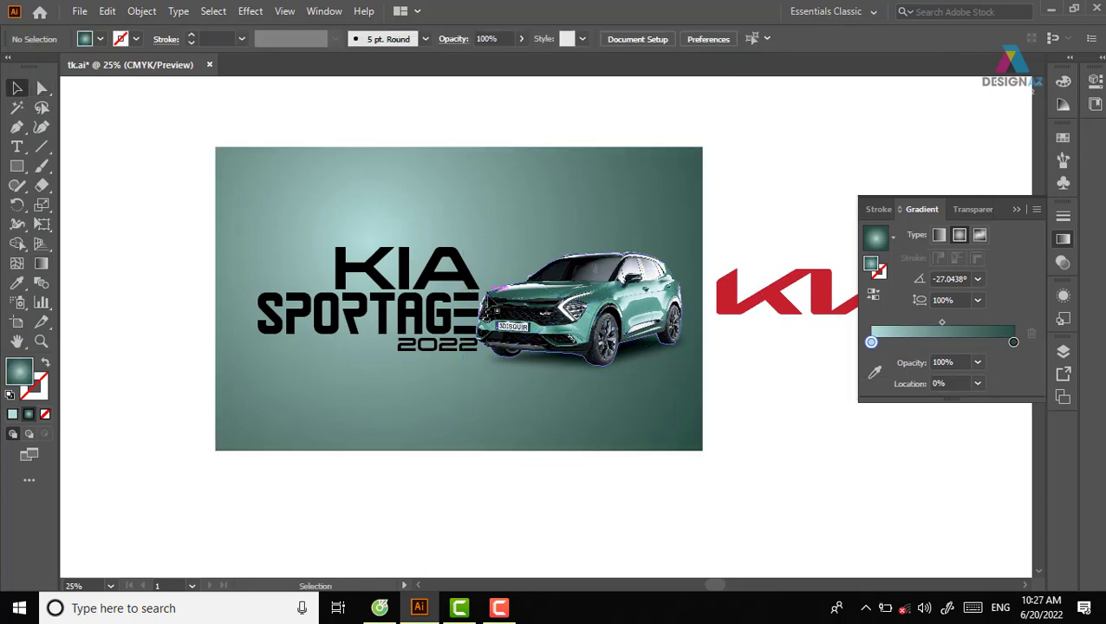
{"action": "left_click", "coordinate": [461, 283]}
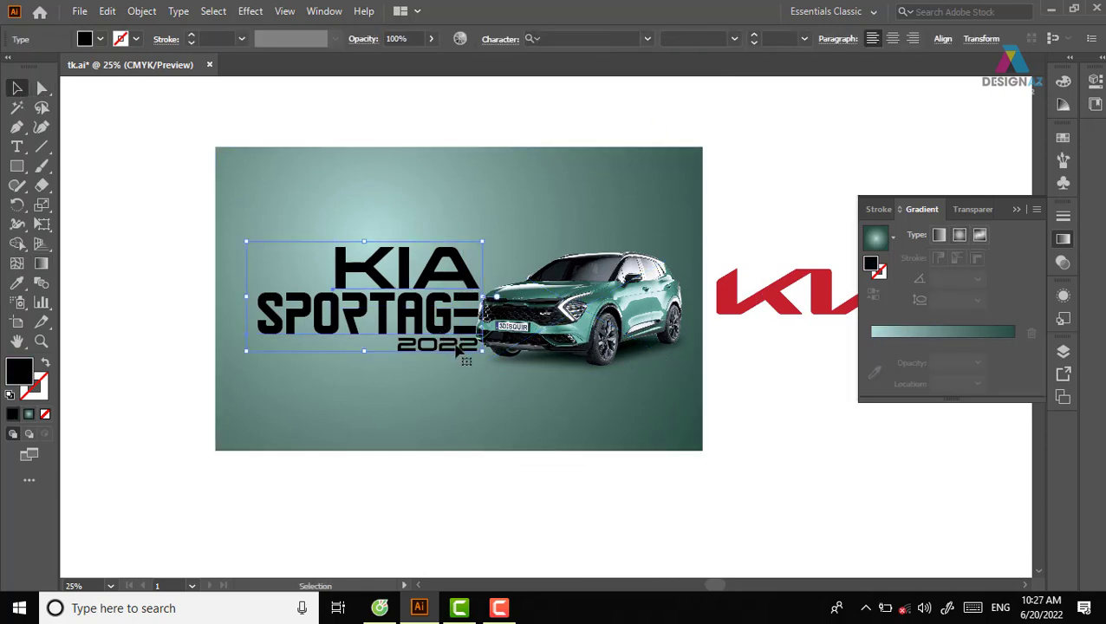
{"action": "left_click", "coordinate": [754, 344], "text": "shift"}
{"action": "left_click_drag", "start_coordinate": [410, 317], "coordinate": [264, 168]}
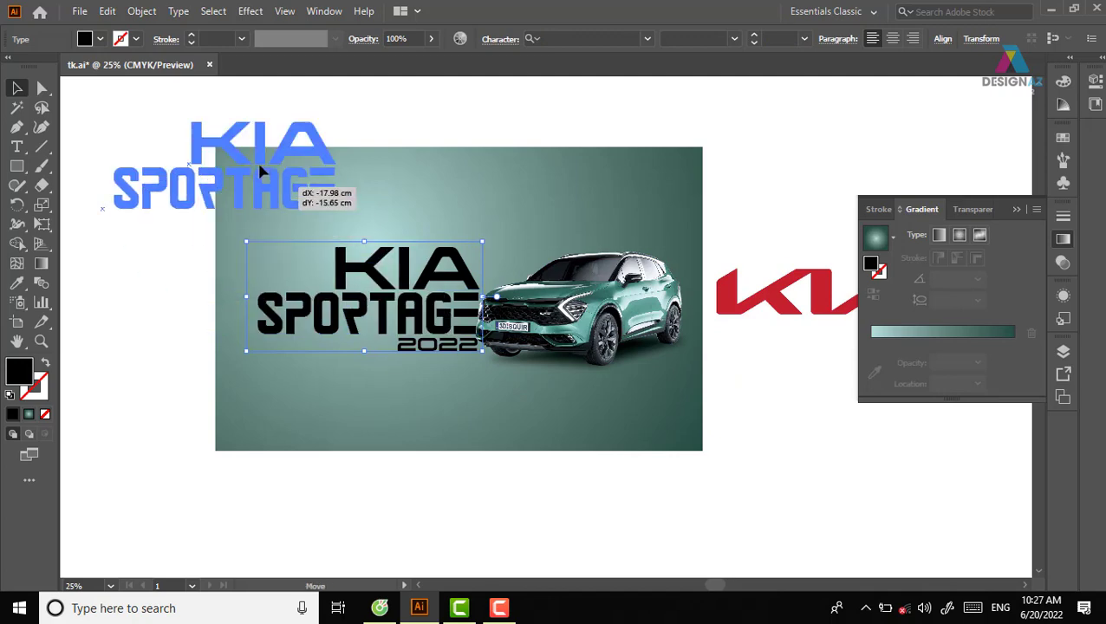
{"action": "key", "text": "ctrl+z"}
{"action": "right_click", "coordinate": [403, 331]}
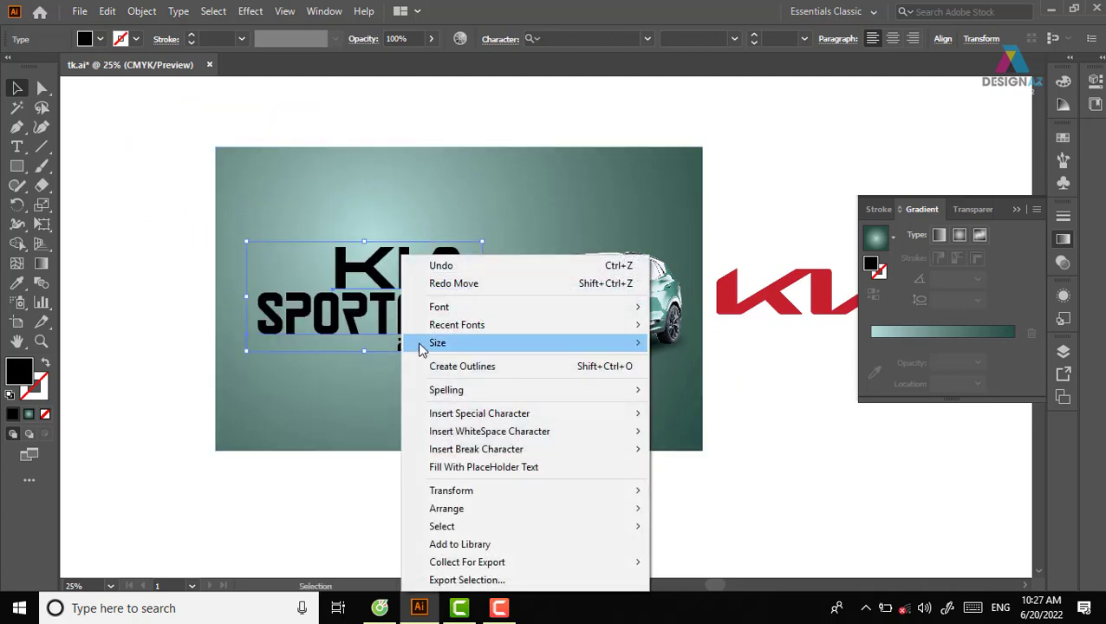
{"action": "left_click", "coordinate": [158, 236]}
{"action": "left_click_drag", "start_coordinate": [304, 345], "coordinate": [269, 371]}
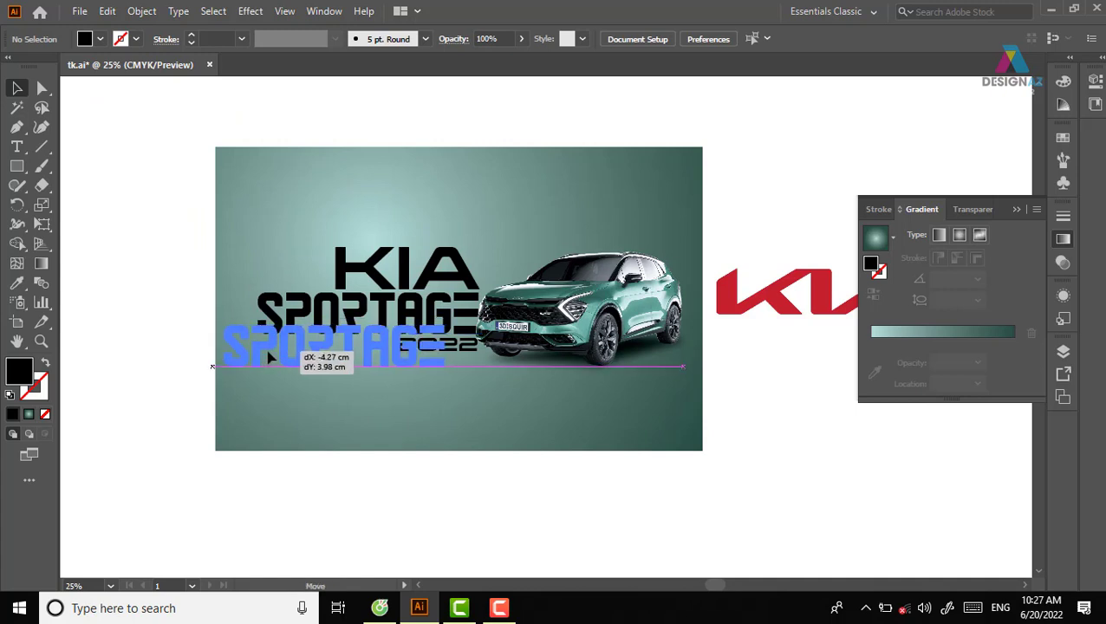
{"action": "key", "text": "ctrl+z"}
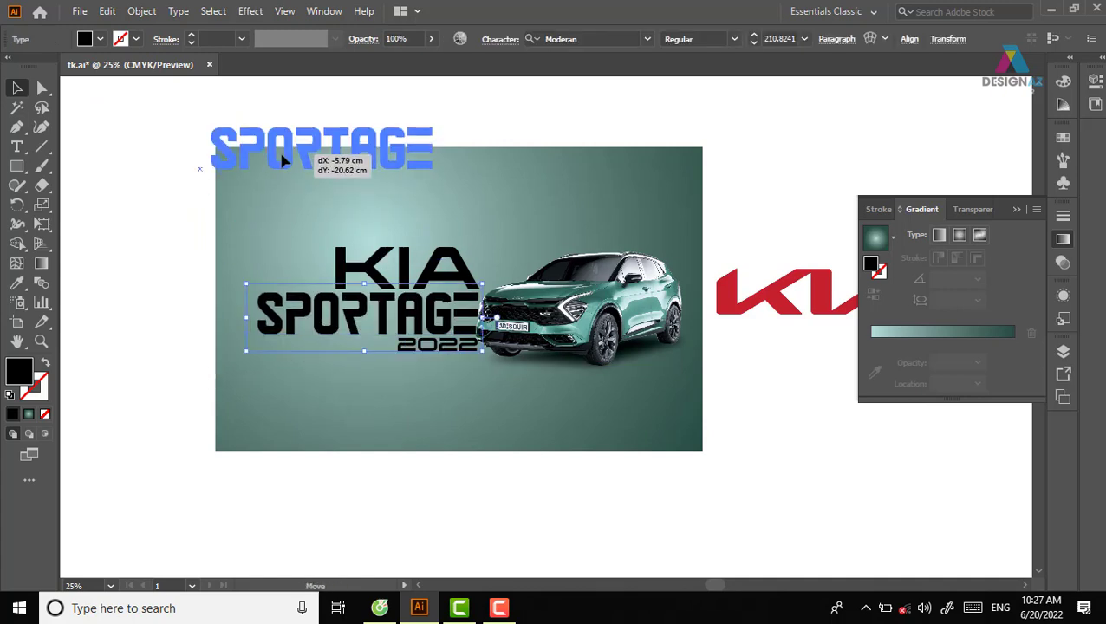
{"action": "left_click_drag", "start_coordinate": [289, 313], "coordinate": [242, 154]}
{"action": "key", "text": "ctrl+z"}
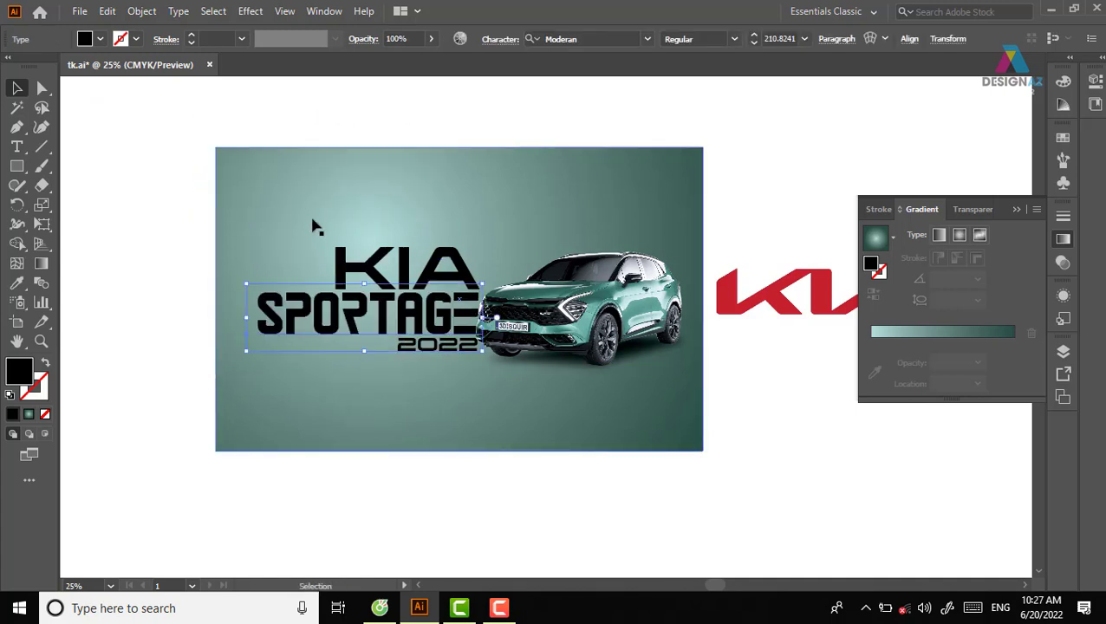
{"action": "key", "text": "Delete"}
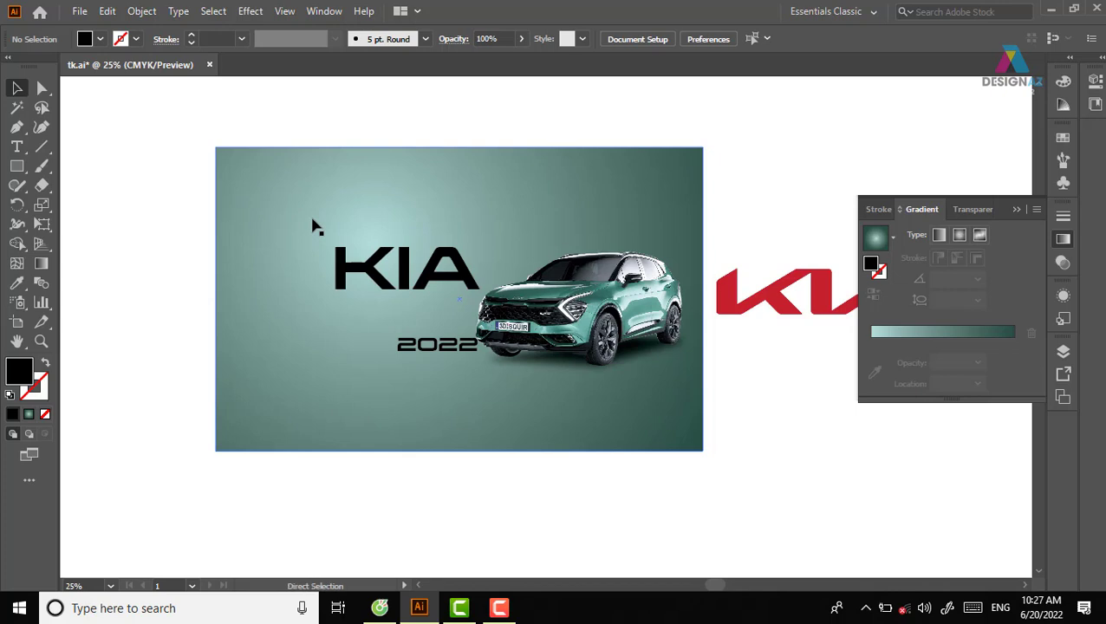
{"action": "key", "text": "ctrl+z"}
Select both KIA SPORTAGE title lines, try moving them left, then undo
{"action": "scroll", "coordinate": [546, 435], "scroll_direction": "left", "scroll_amount": 3}
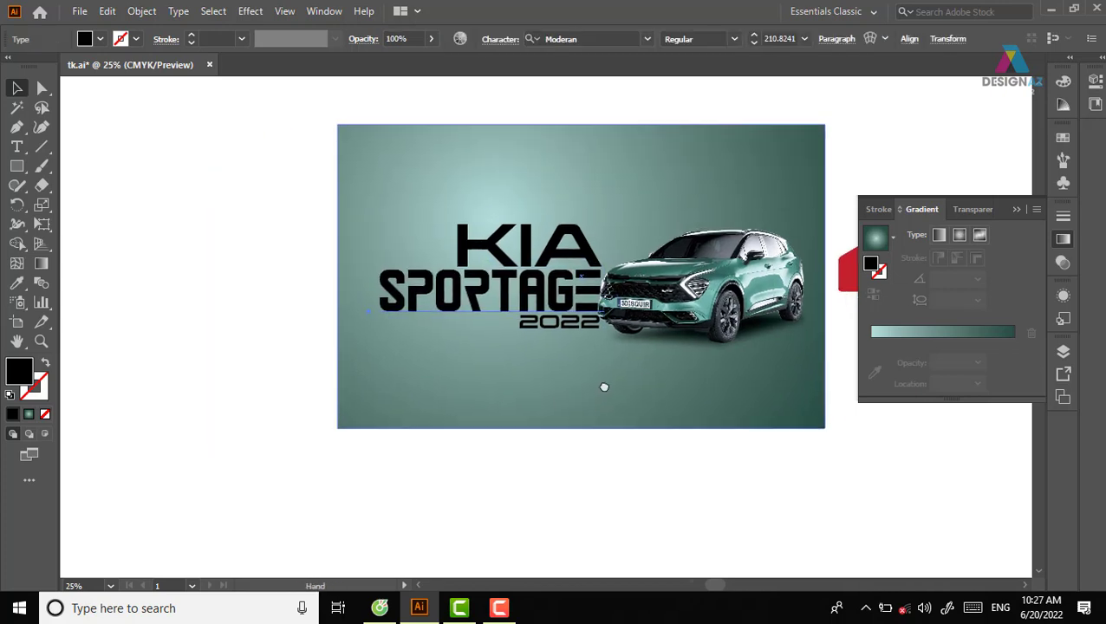
{"action": "left_click", "coordinate": [562, 253], "text": "shift"}
{"action": "left_click", "coordinate": [573, 323], "text": "shift"}
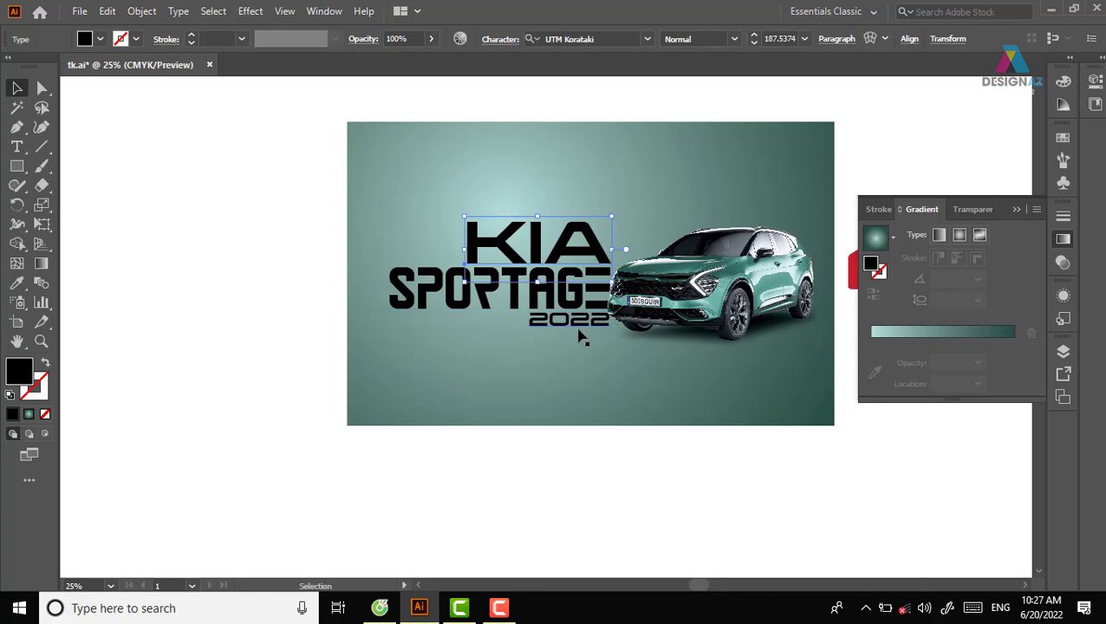
{"action": "left_click", "coordinate": [562, 327], "text": "shift"}
{"action": "left_click", "coordinate": [559, 340], "text": "shift"}
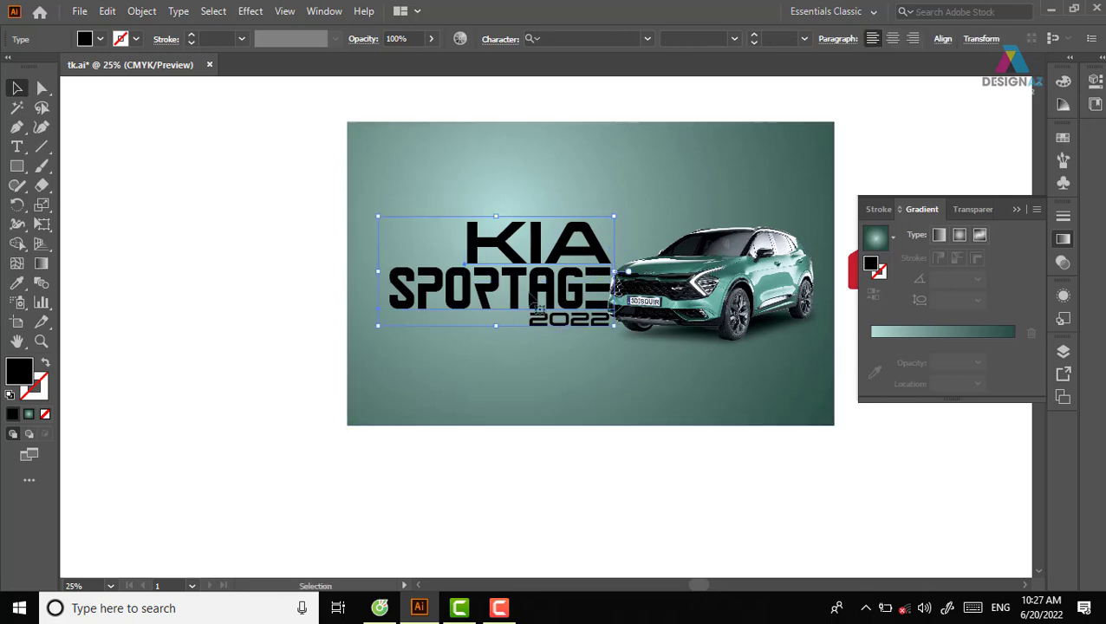
{"action": "left_click_drag", "start_coordinate": [530, 297], "coordinate": [192, 343]}
{"action": "key", "text": "ctrl+z"}
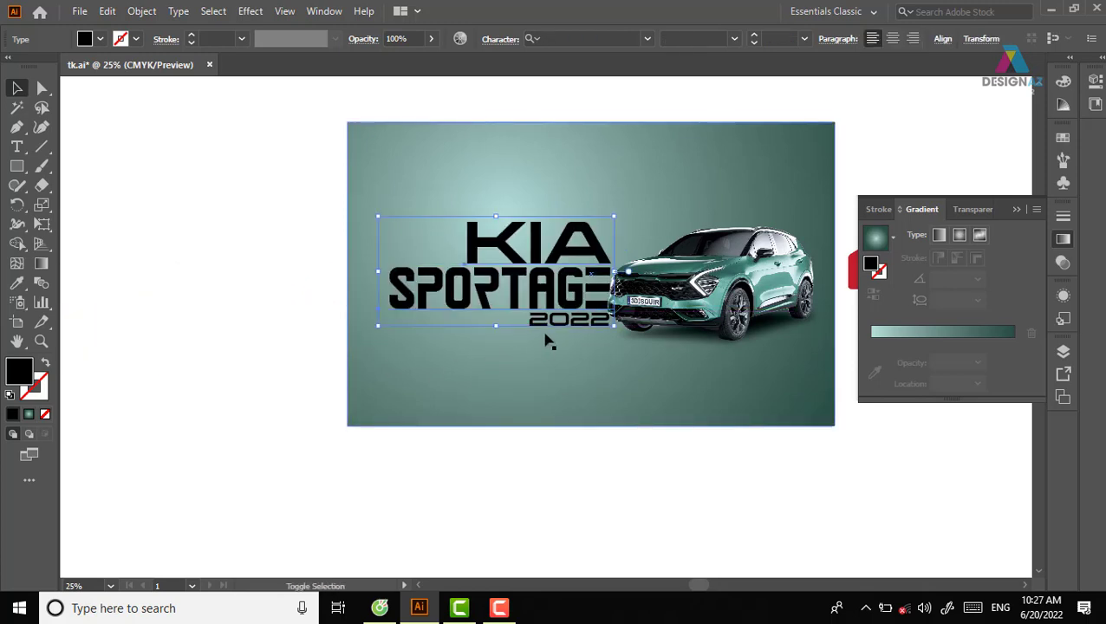
Copy the KIA SPORTAGE title off the artboard's left edge, then undo the copy
{"action": "left_click", "coordinate": [581, 334], "text": "shift"}
{"action": "left_click", "coordinate": [580, 333]}
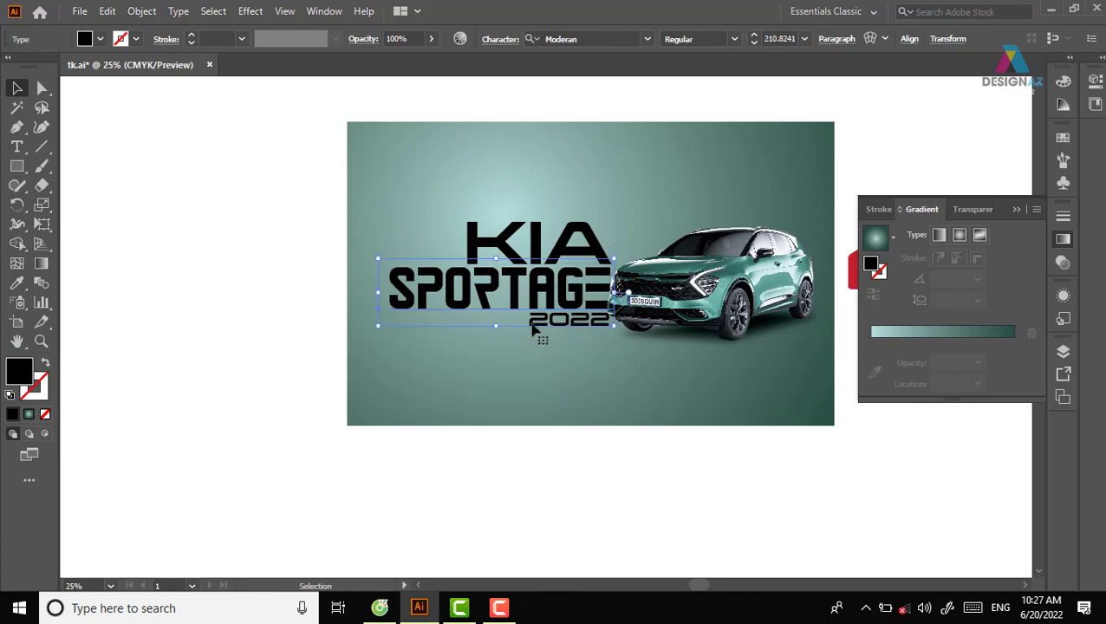
{"action": "left_click", "coordinate": [544, 252], "text": "shift"}
{"action": "left_click_drag", "start_coordinate": [544, 252], "coordinate": [232, 322]}
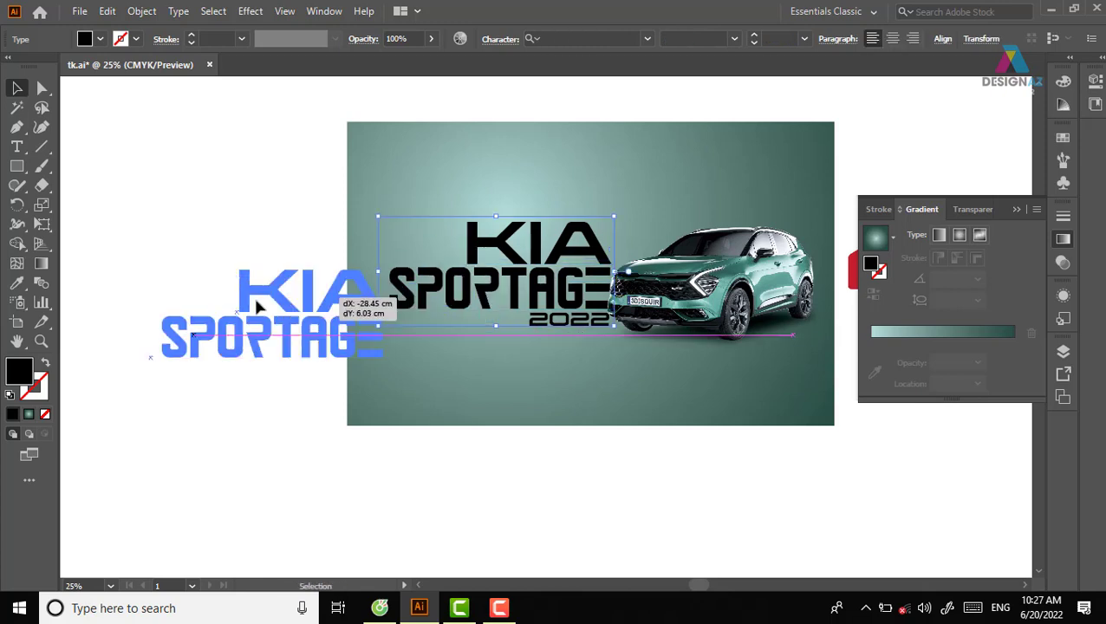
{"action": "left_click", "coordinate": [357, 451]}
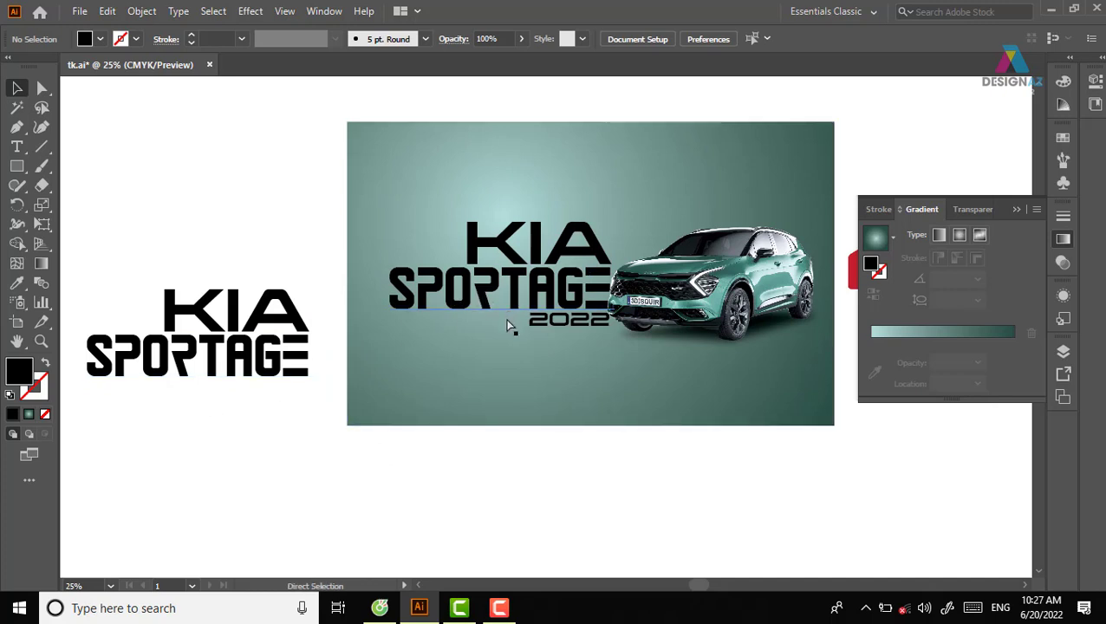
{"action": "left_click", "coordinate": [516, 303]}
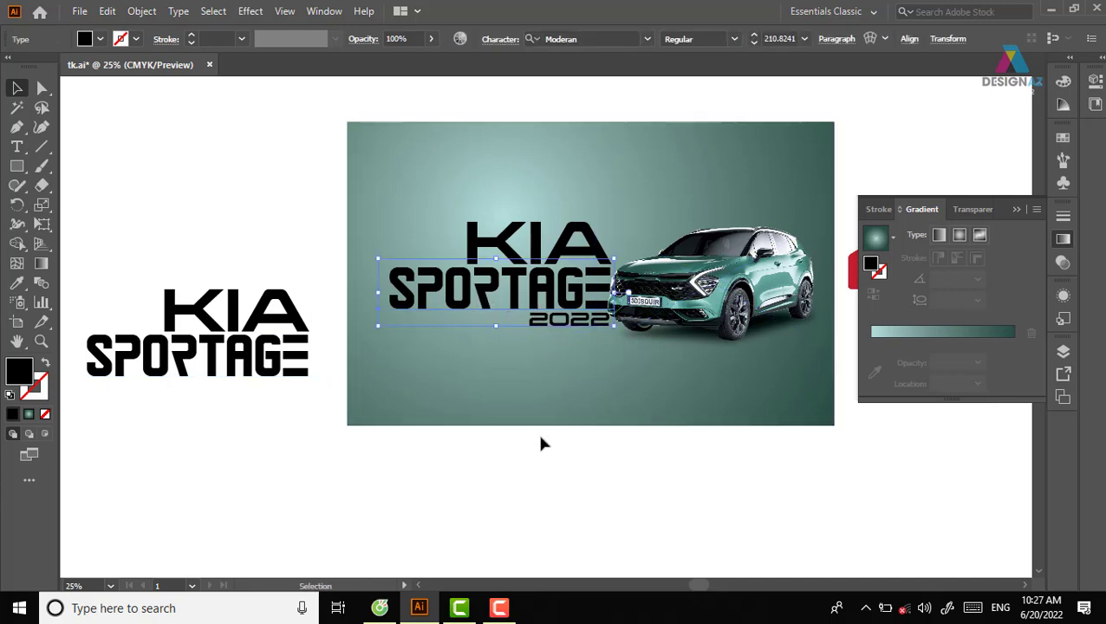
{"action": "left_click", "coordinate": [539, 472]}
{"action": "key", "text": "ctrl+z"}
Leave a copy of the full KIA SPORTAGE 2022 title on the pasteboard and select SPORTAGE 2022 for rasterizing
{"action": "mouse_move", "coordinate": [464, 100]}
{"action": "left_mouse_down"}
{"action": "mouse_move", "coordinate": [551, 396]}
{"action": "mouse_move", "coordinate": [254, 438]}
{"action": "left_mouse_up"}
{"action": "left_click", "coordinate": [551, 396], "text": "shift"}
{"action": "left_click", "coordinate": [254, 437]}
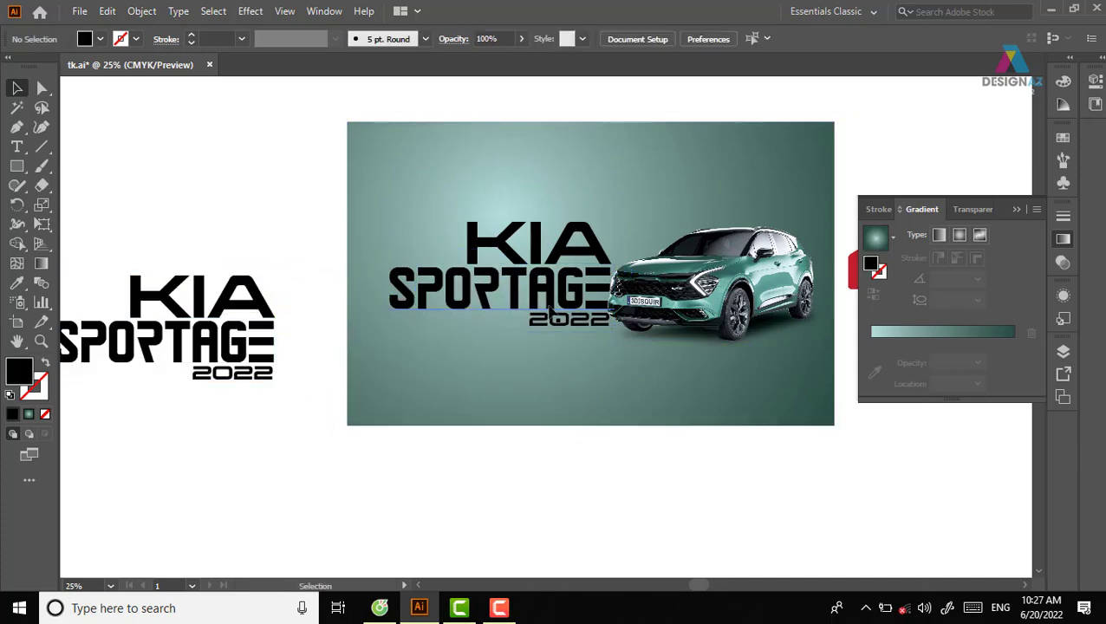
{"action": "left_click", "coordinate": [553, 302]}
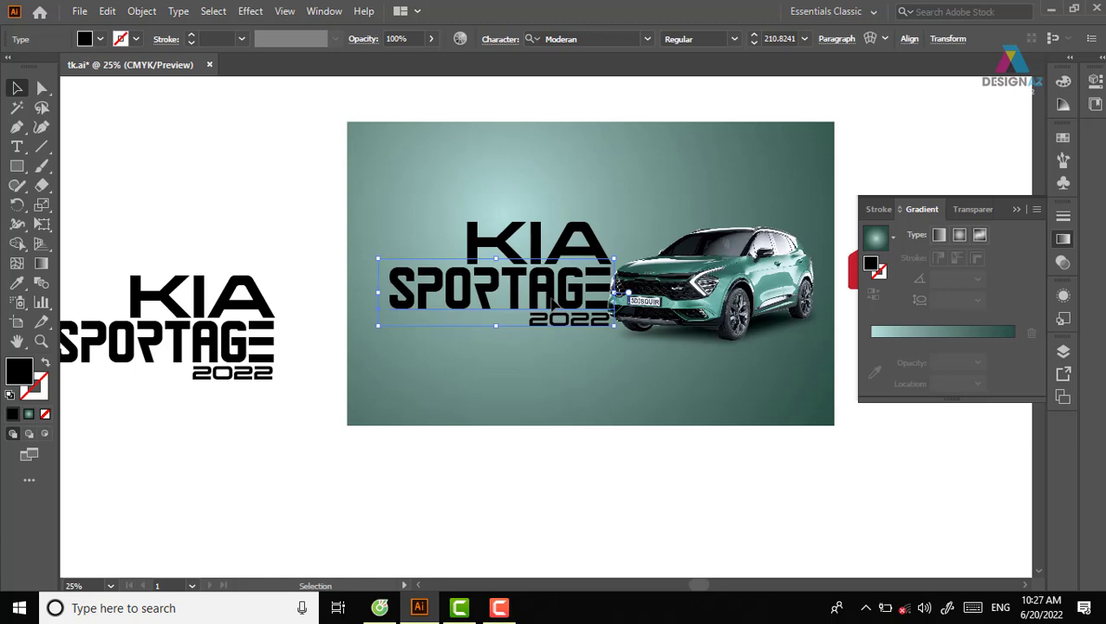
{"action": "left_click", "coordinate": [139, 11]}
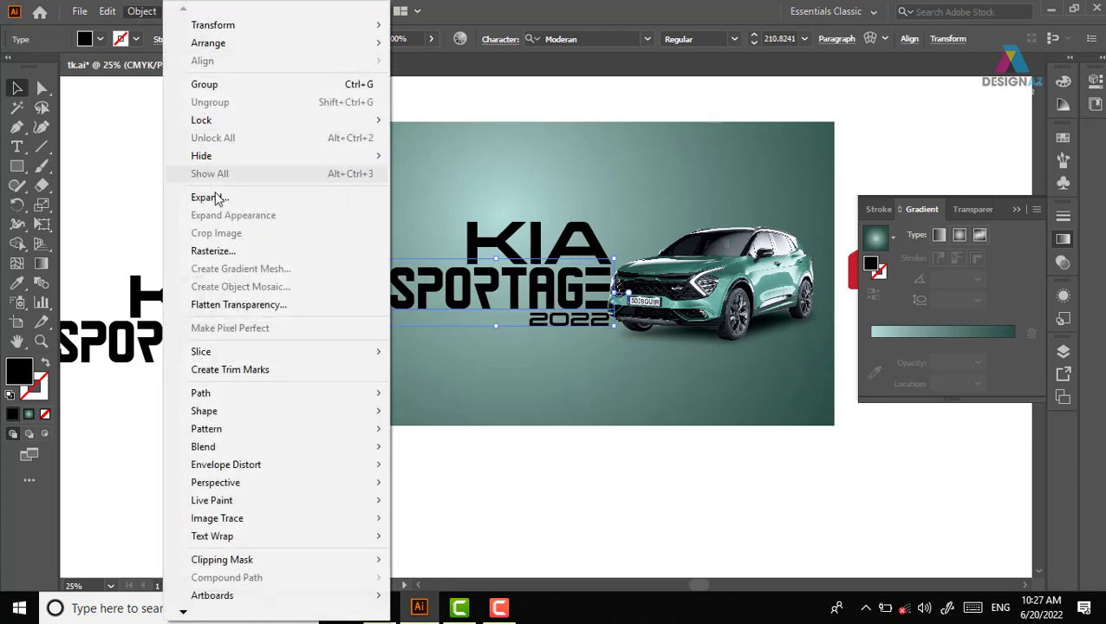
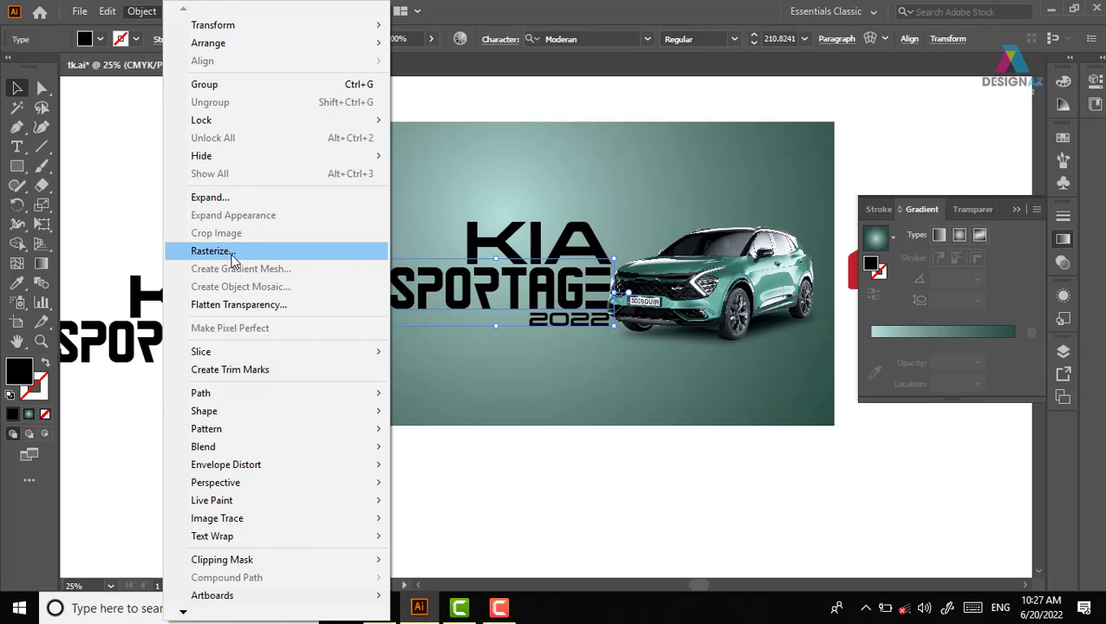
Rasterize the SPORTAGE text at 300 ppi with a white background, then image-trace and expand it
{"action": "left_click", "coordinate": [232, 253]}
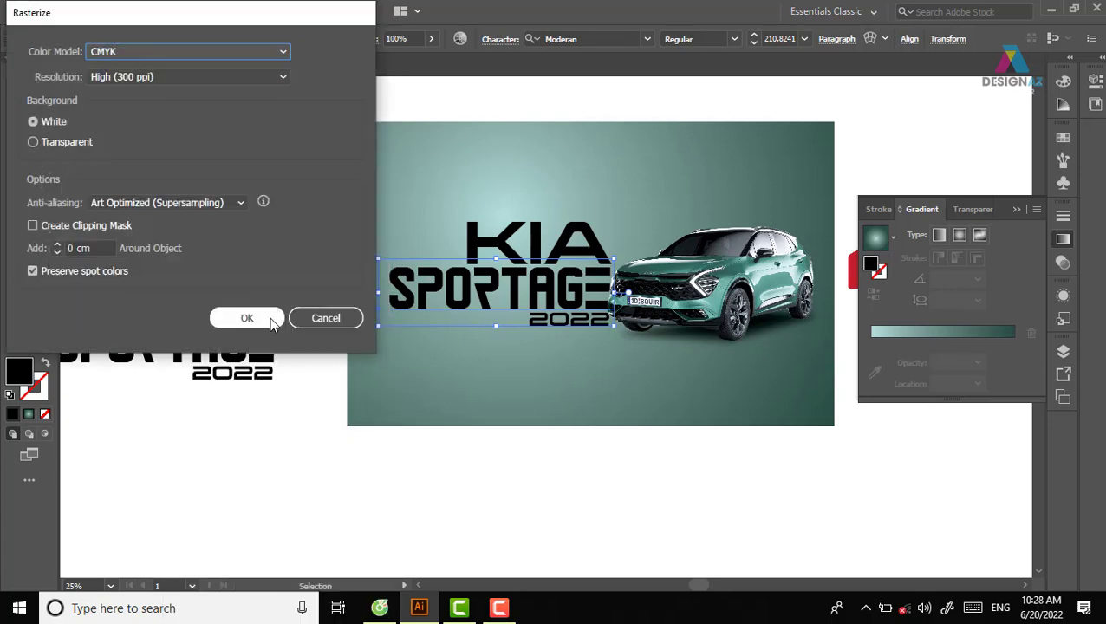
{"action": "left_click", "coordinate": [270, 322]}
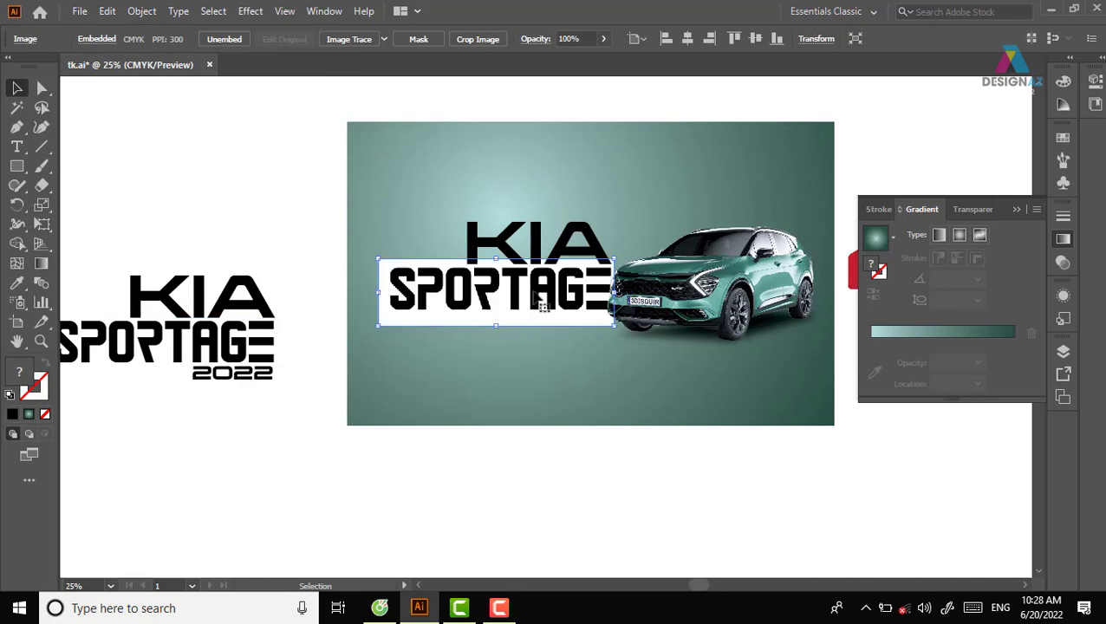
{"action": "left_click", "coordinate": [351, 40]}
{"action": "left_click", "coordinate": [345, 105]}
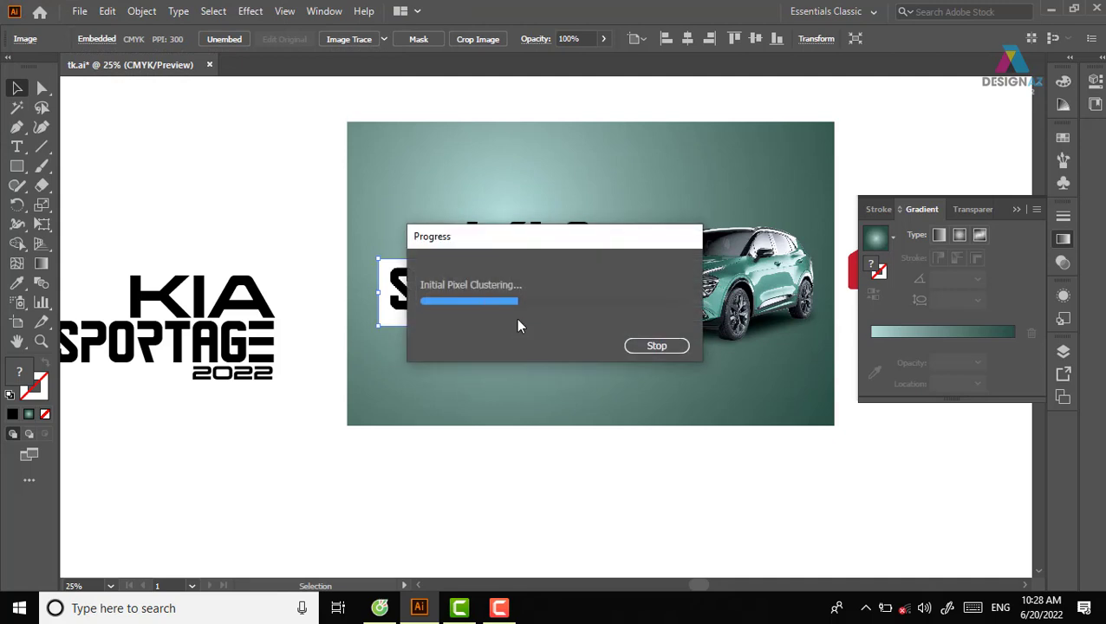
{"action": "left_click", "coordinate": [422, 43]}
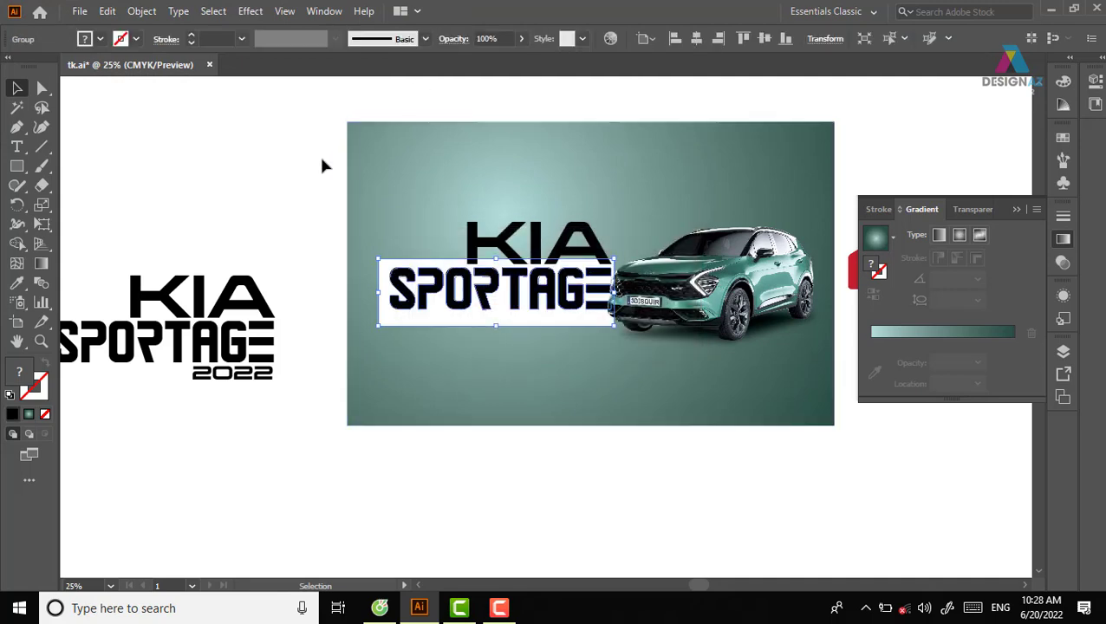
Delete the traced title's white box with the Magic Wand so 2022 shows, then select the letters
{"action": "left_click", "coordinate": [262, 137]}
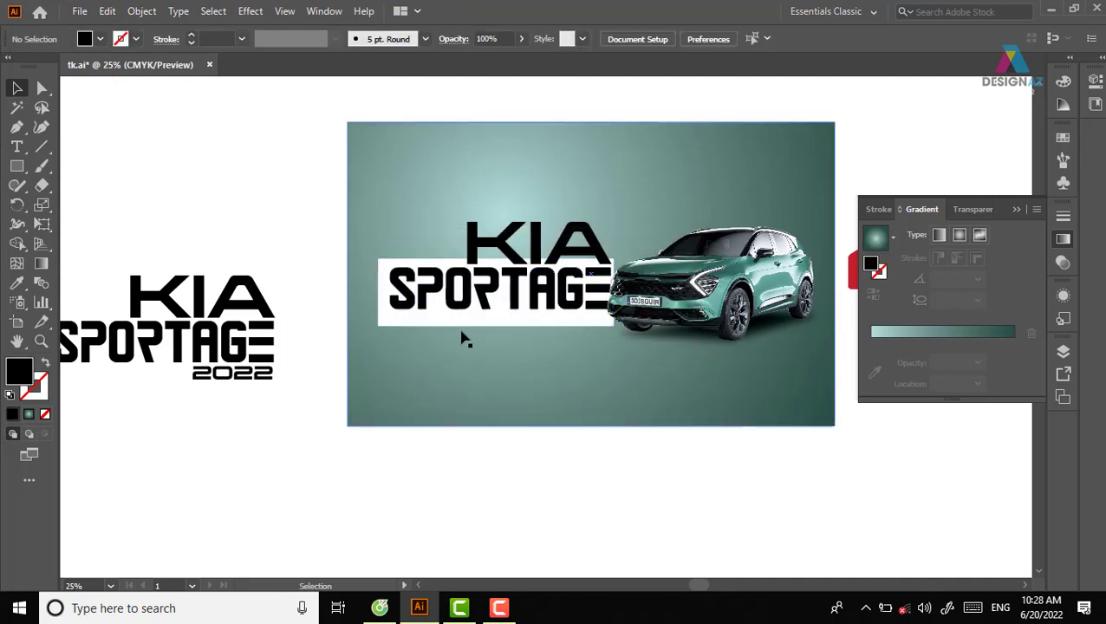
{"action": "left_click", "coordinate": [17, 107]}
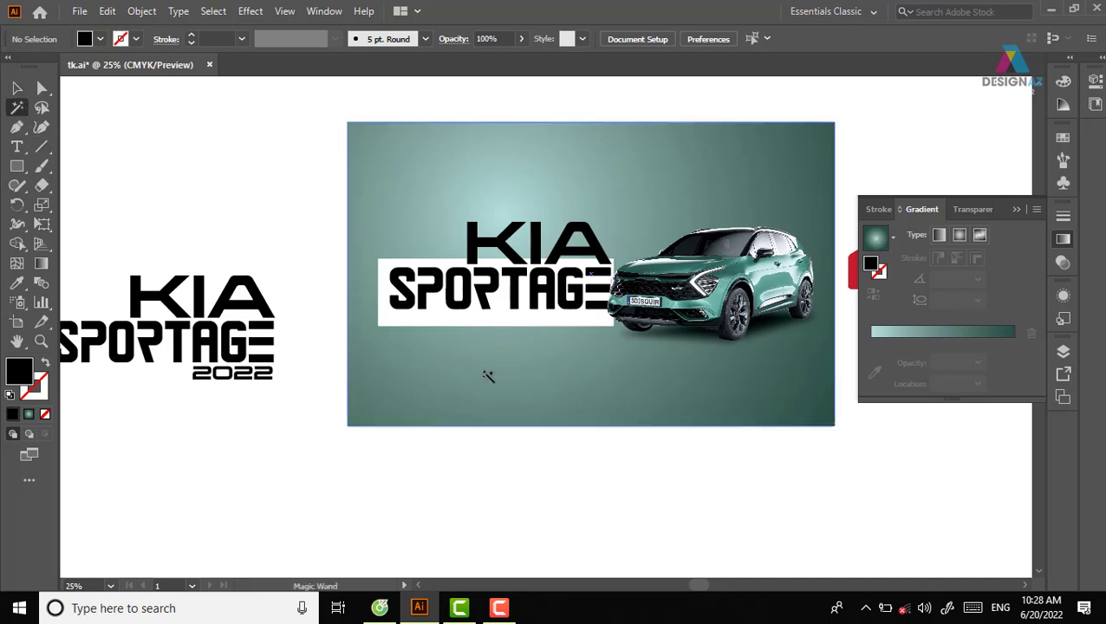
{"action": "left_click", "coordinate": [486, 325]}
{"action": "key", "text": "v"}
{"action": "left_click", "coordinate": [412, 338]}
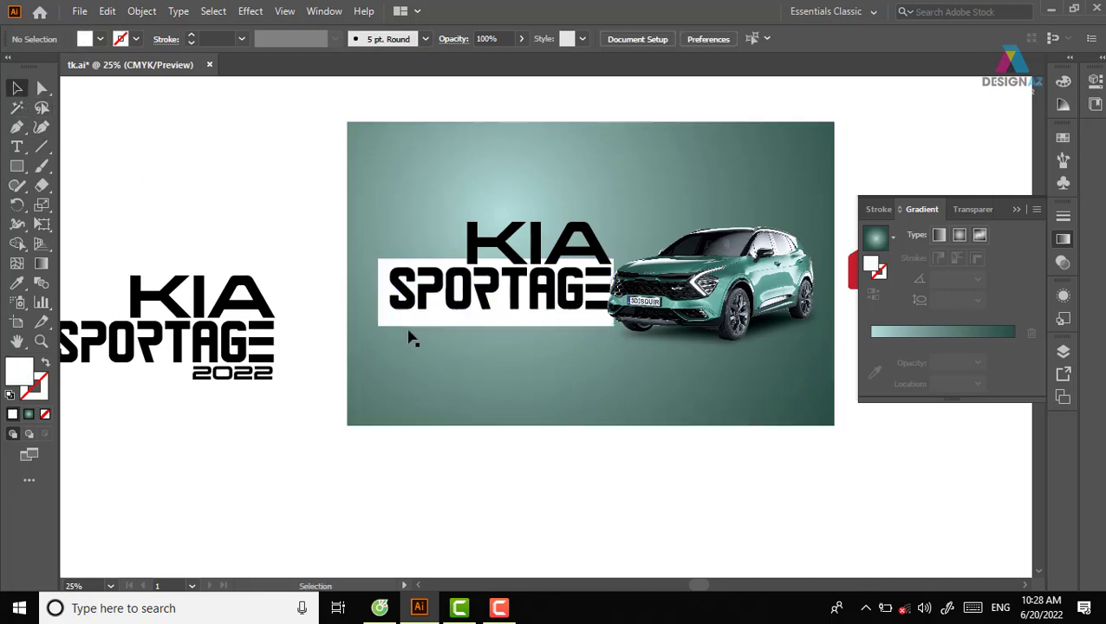
{"action": "left_click", "coordinate": [17, 107]}
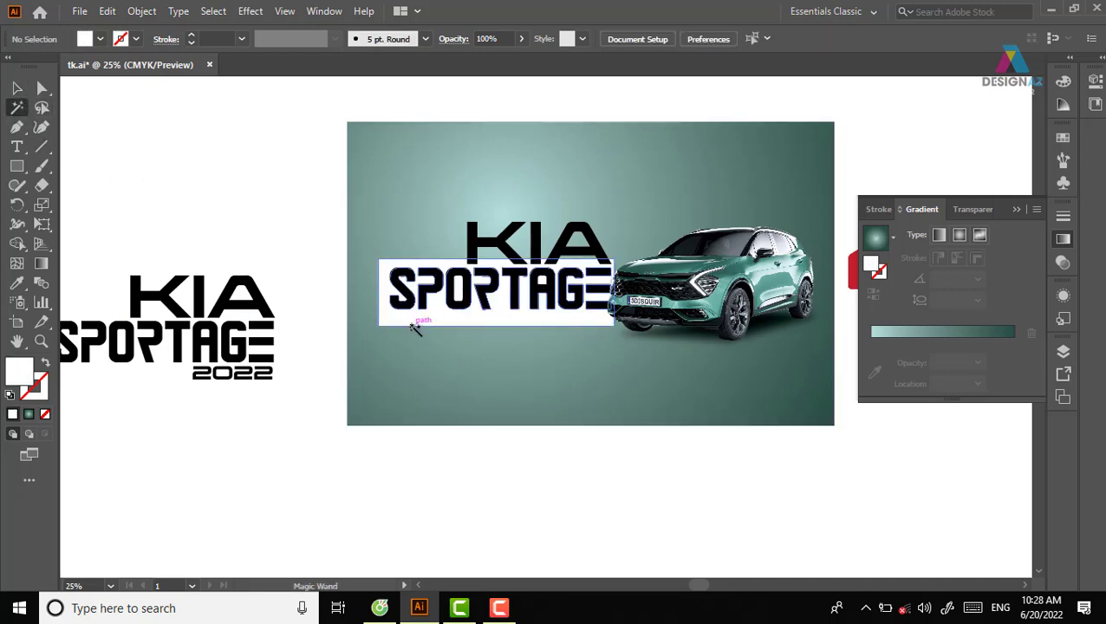
{"action": "left_click", "coordinate": [414, 328]}
{"action": "key", "text": "Delete"}
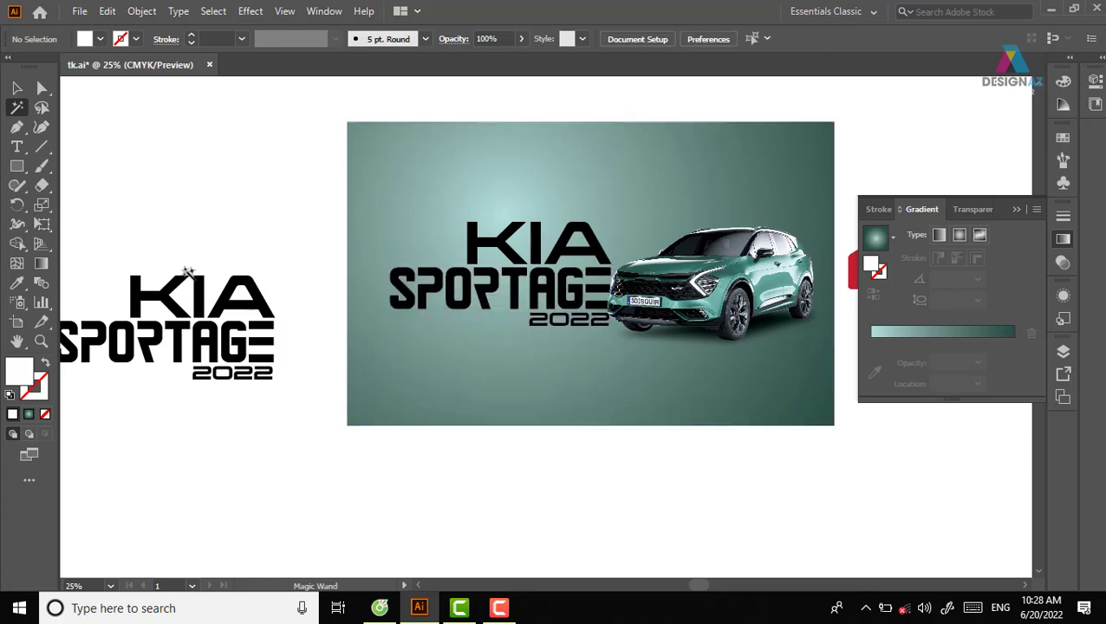
{"action": "left_click", "coordinate": [16, 87]}
Nudge KIA down, scale 2022 up under SPORTAGE, and convert 2022 to outlines
{"action": "left_click", "coordinate": [520, 293]}
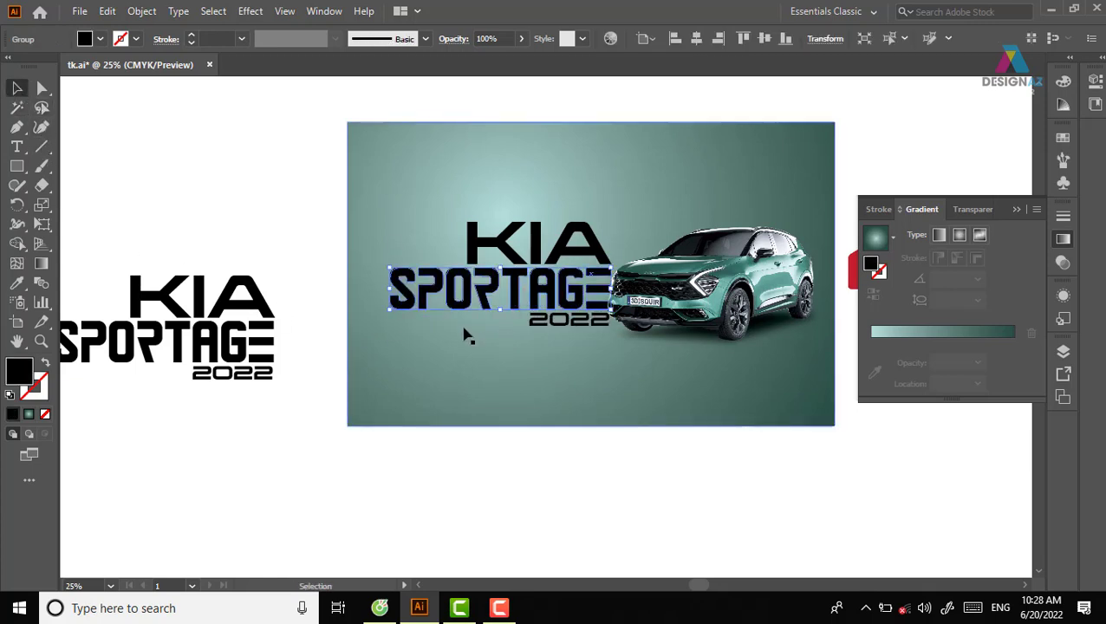
{"action": "left_click", "coordinate": [518, 253]}
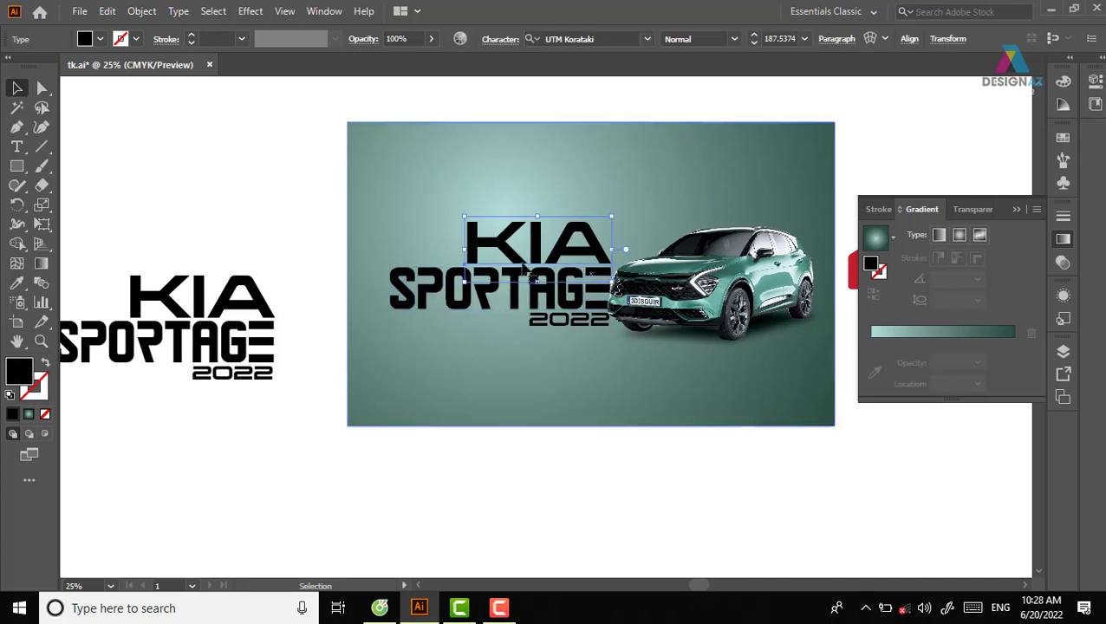
{"action": "left_click_drag", "start_coordinate": [520, 264], "coordinate": [521, 267]}
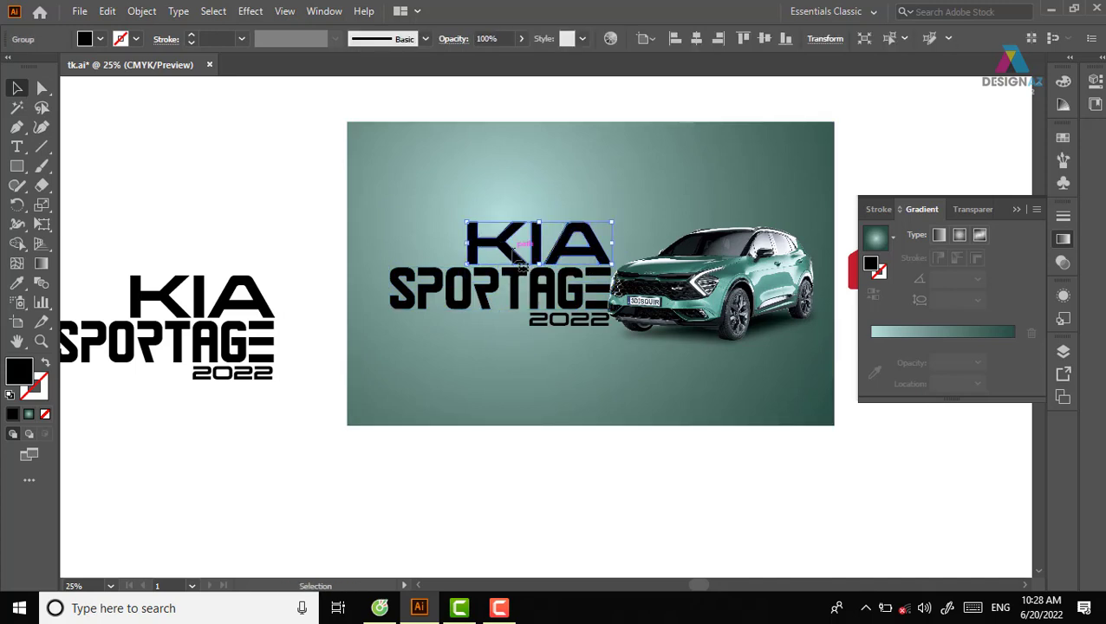
{"action": "left_click", "coordinate": [539, 329]}
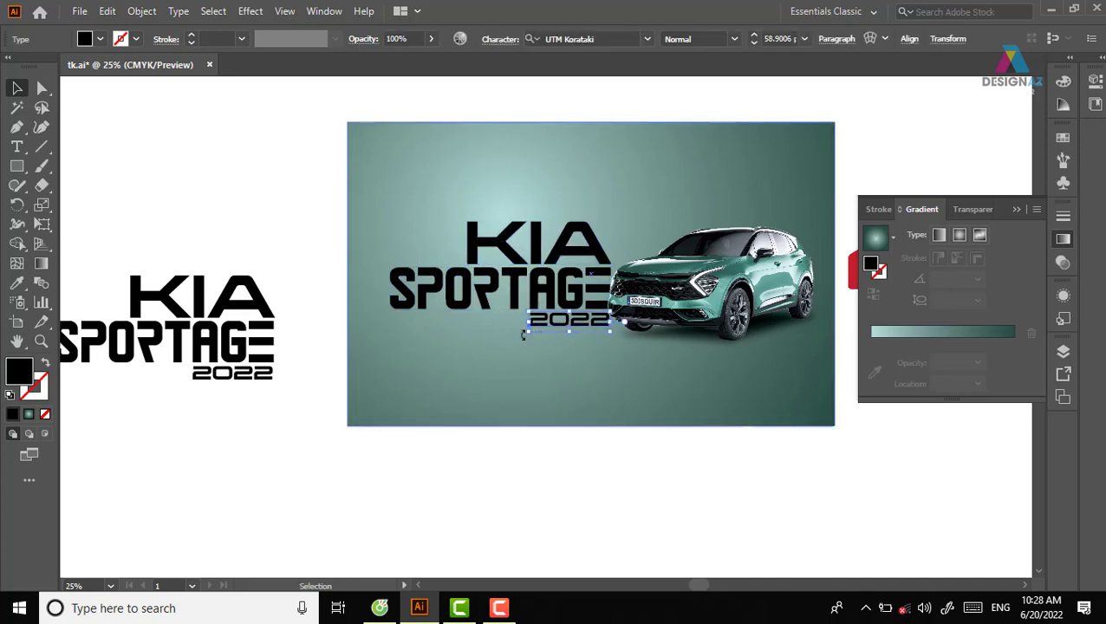
{"action": "left_click_drag", "start_coordinate": [528, 334], "coordinate": [501, 339]}
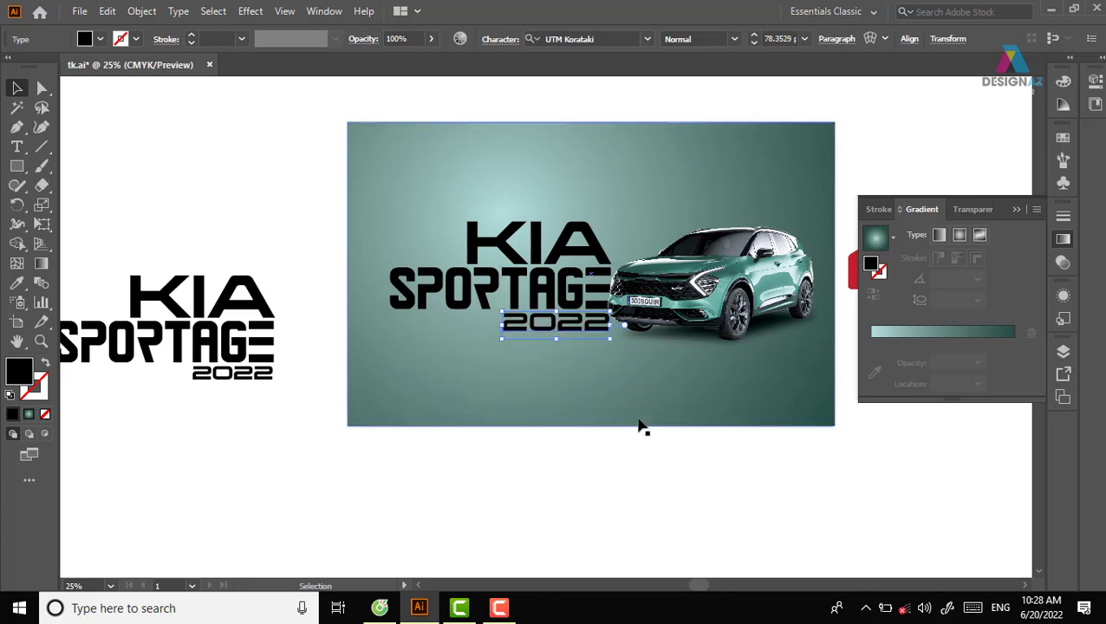
{"action": "key", "text": "ctrl+shift+o"}
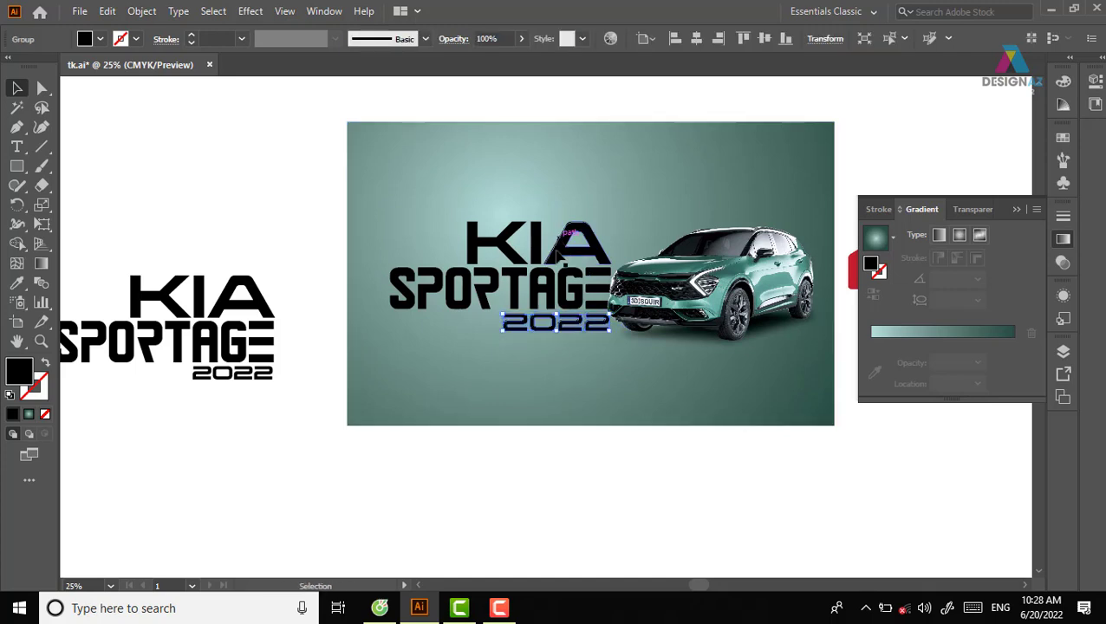
Shift the KIA title group and the car slightly left together
{"action": "left_click_drag", "start_coordinate": [319, 196], "coordinate": [583, 362]}
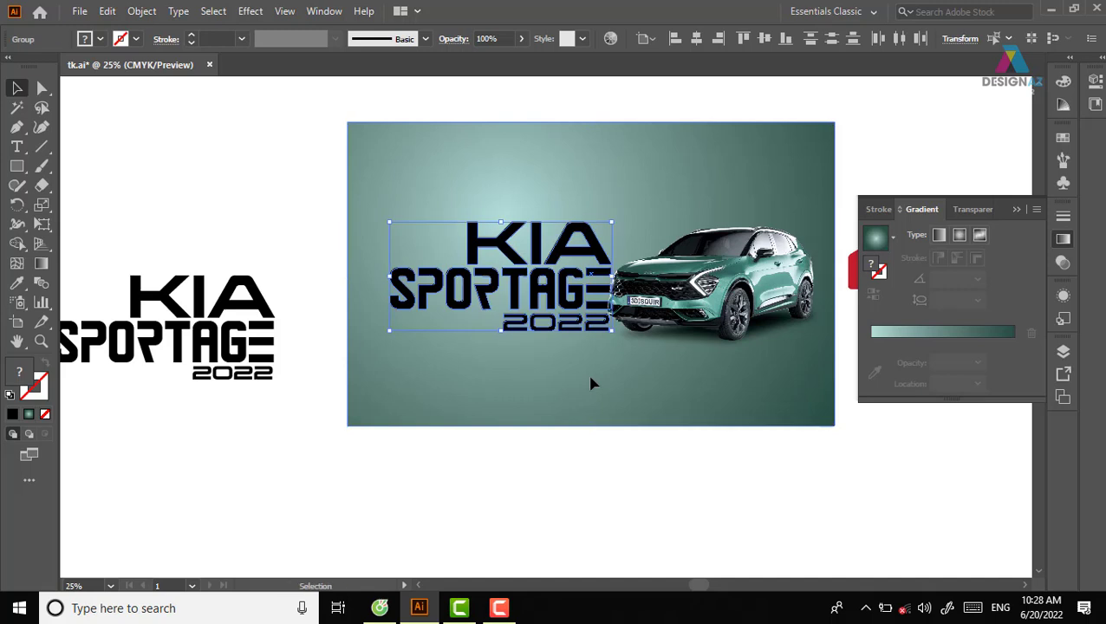
{"action": "left_click", "coordinate": [607, 321]}
{"action": "left_click_drag", "start_coordinate": [593, 324], "coordinate": [592, 323]}
{"action": "key", "text": "ctrl+minus"}
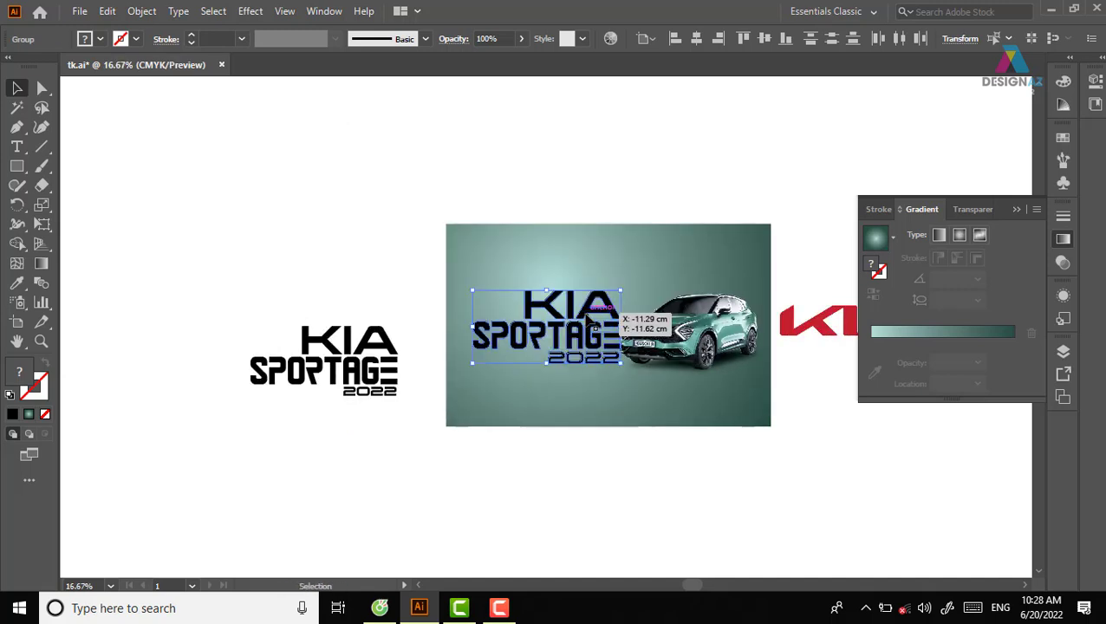
{"action": "left_click", "coordinate": [694, 330], "text": "shift"}
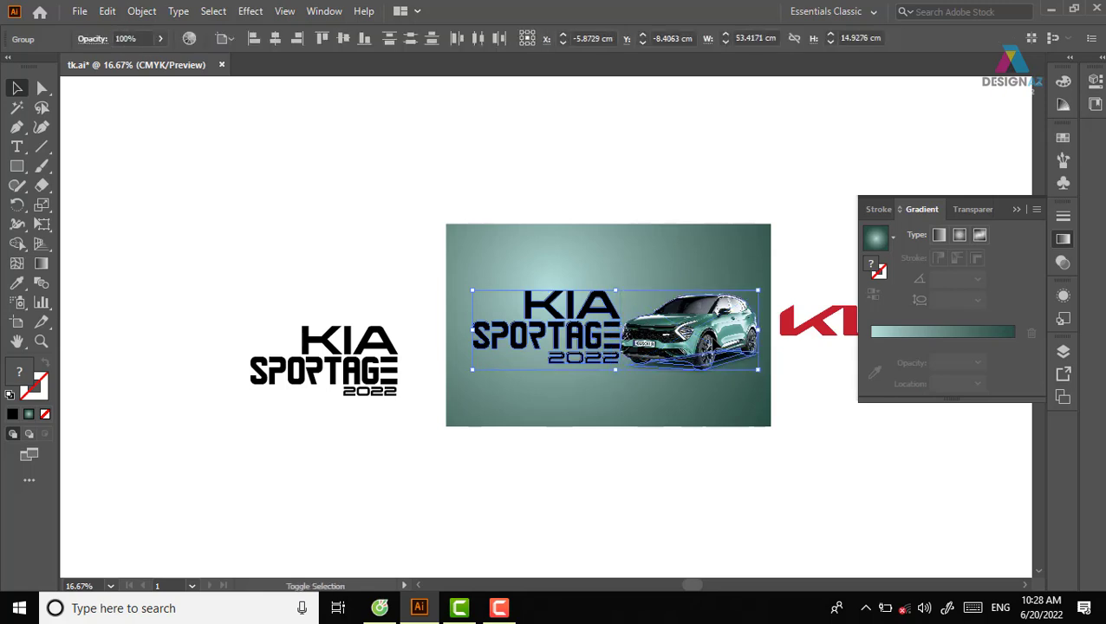
{"action": "left_click_drag", "start_coordinate": [694, 330], "coordinate": [688, 330]}
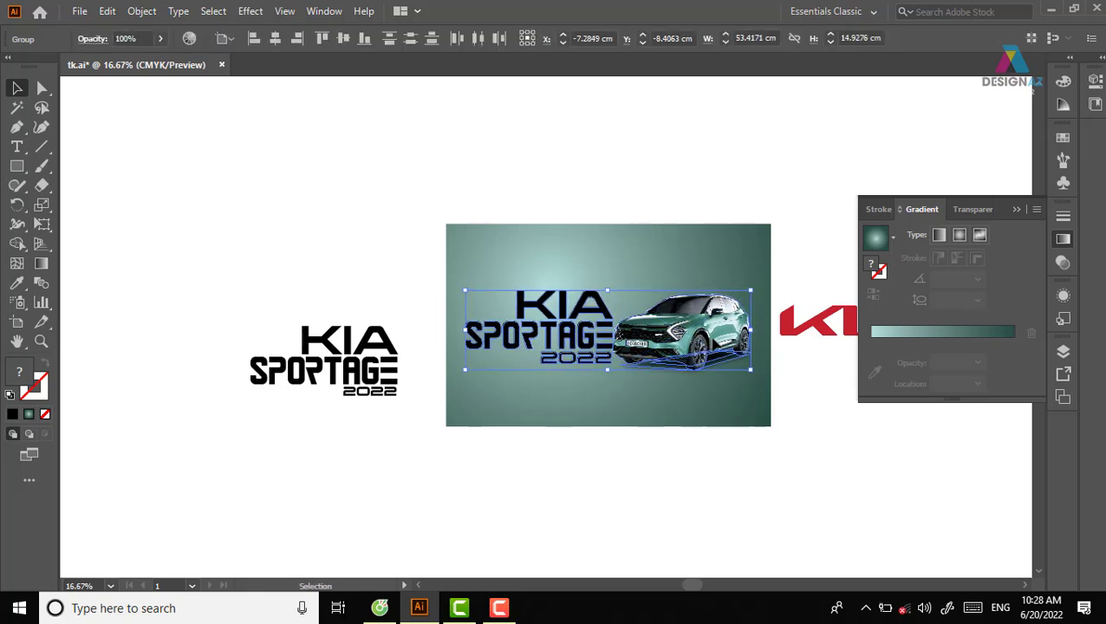
{"action": "left_click", "coordinate": [622, 192]}
{"action": "key", "text": "ctrl+plus"}
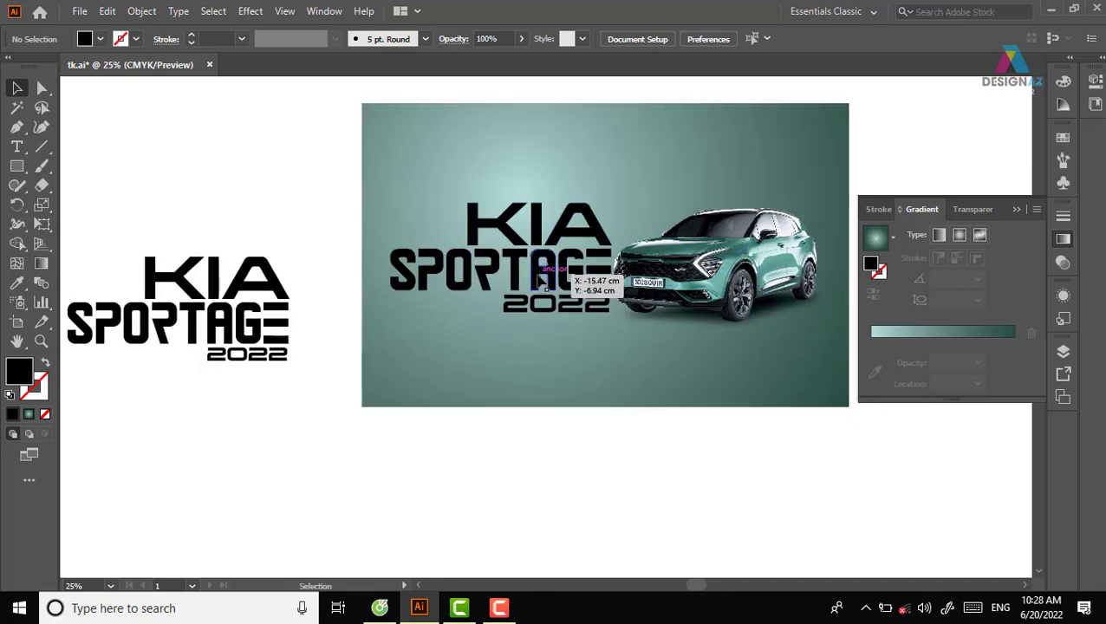
Group the KIA, SPORTAGE and 2022 pieces into one title group
{"action": "left_click", "coordinate": [536, 272]}
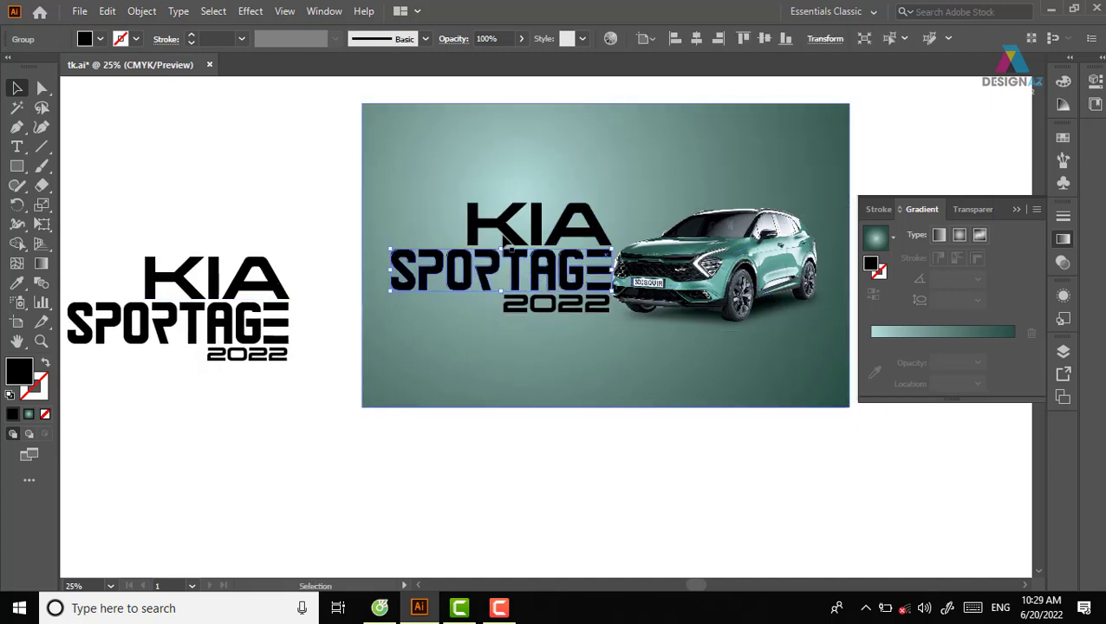
{"action": "left_click", "coordinate": [530, 230], "text": "shift"}
{"action": "left_click", "coordinate": [544, 305], "text": "shift"}
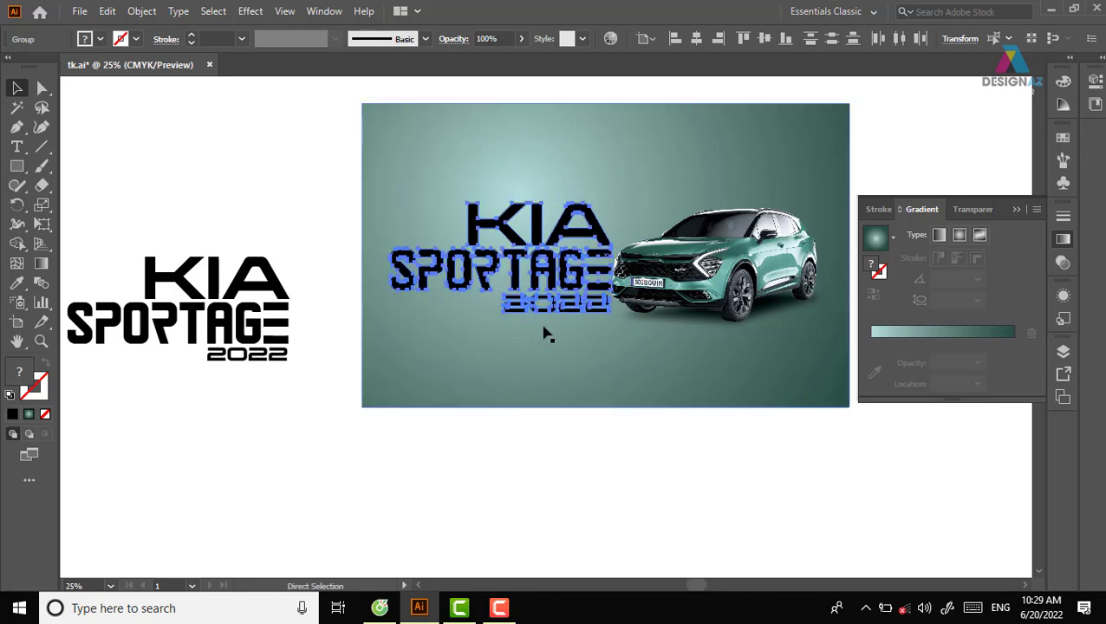
{"action": "key", "text": "ctrl+g"}
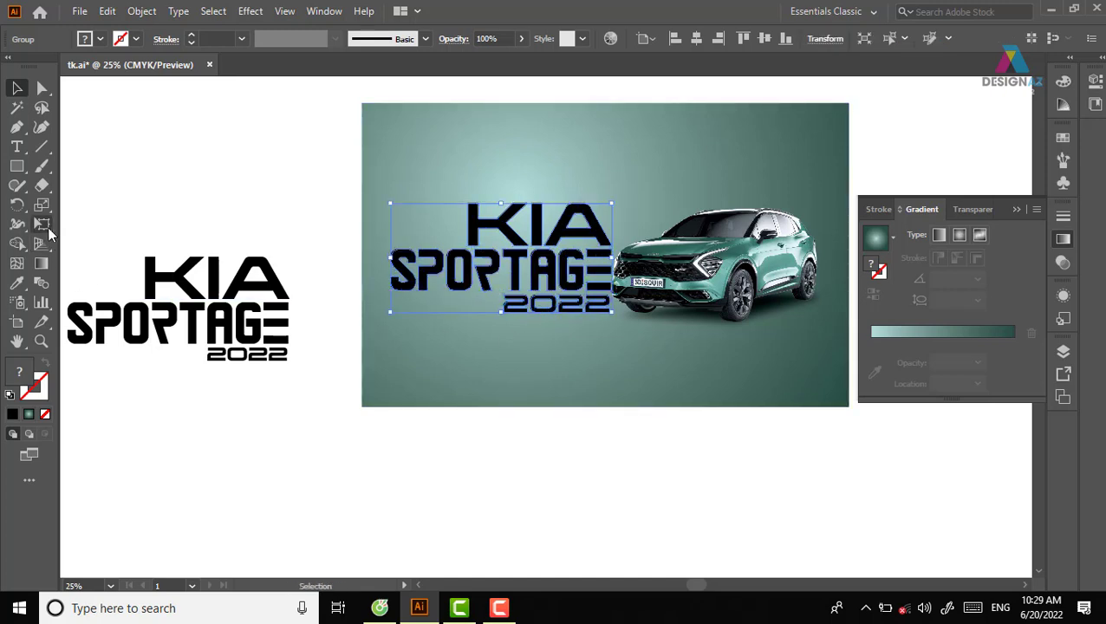
Free Distort the title, pulling its left corners outward into a tall perspective
{"action": "left_click", "coordinate": [50, 230]}
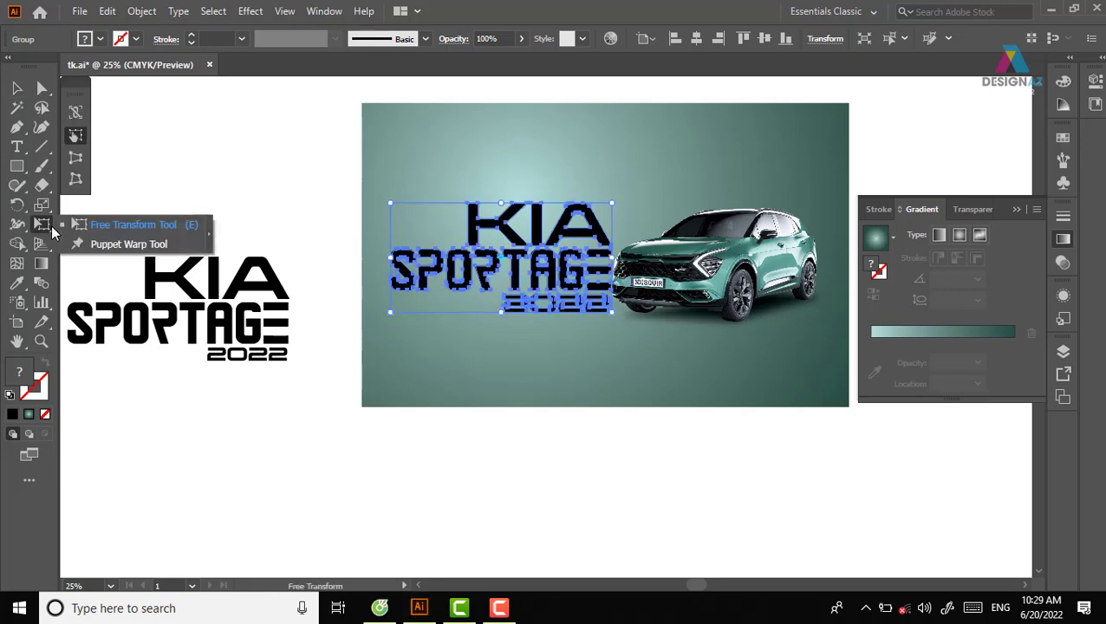
{"action": "left_click", "coordinate": [79, 183]}
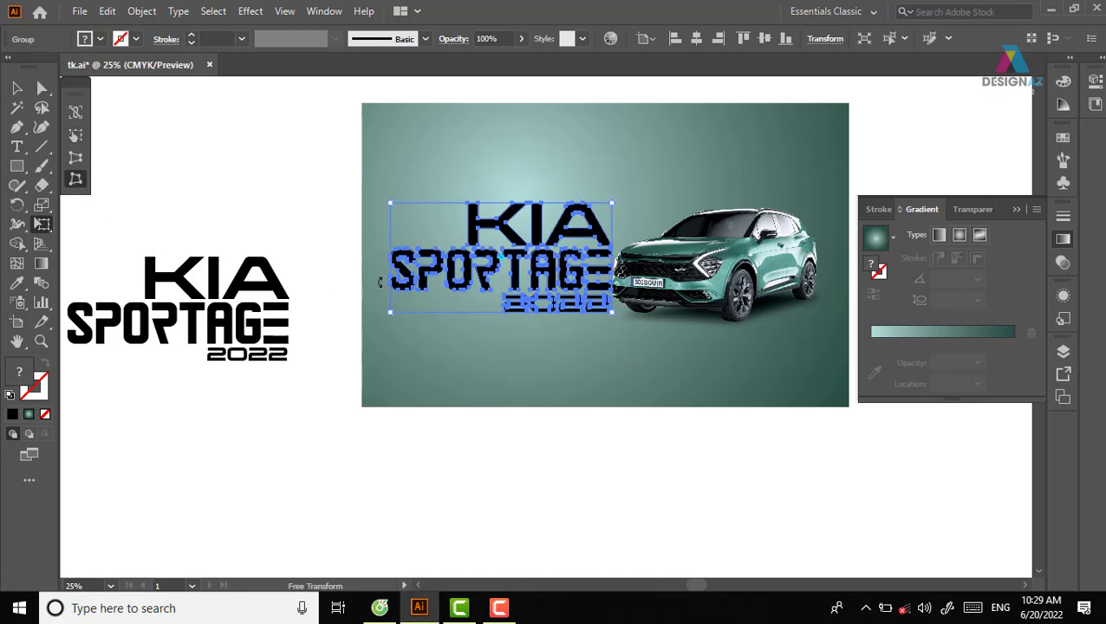
{"action": "left_click_drag", "start_coordinate": [391, 205], "coordinate": [390, 161]}
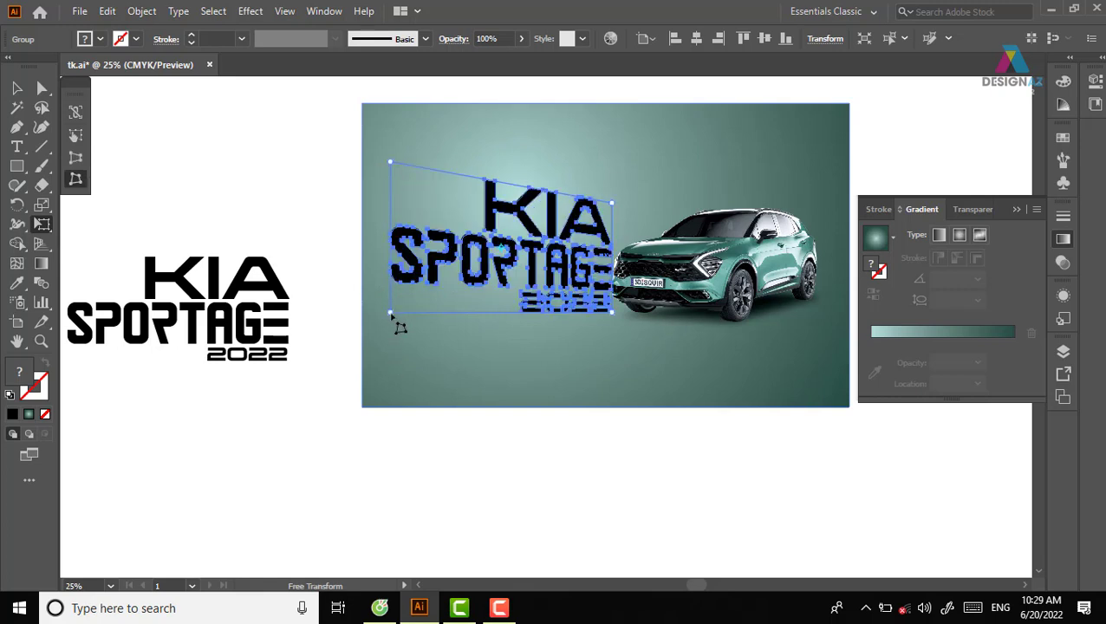
{"action": "left_click_drag", "start_coordinate": [391, 313], "coordinate": [390, 344]}
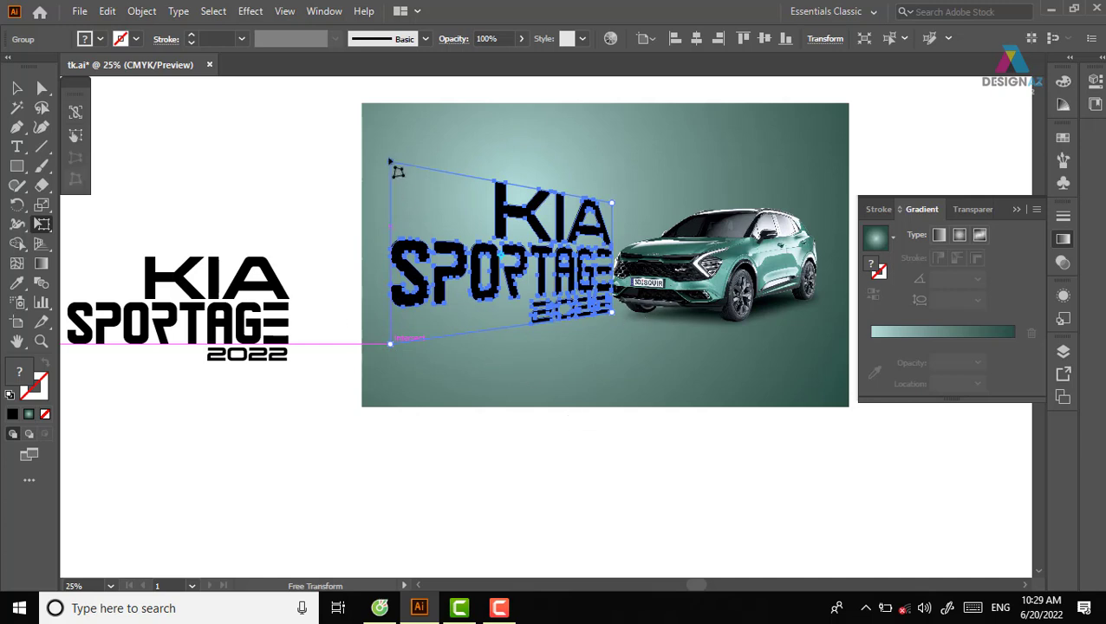
{"action": "left_click_drag", "start_coordinate": [391, 163], "coordinate": [390, 149]}
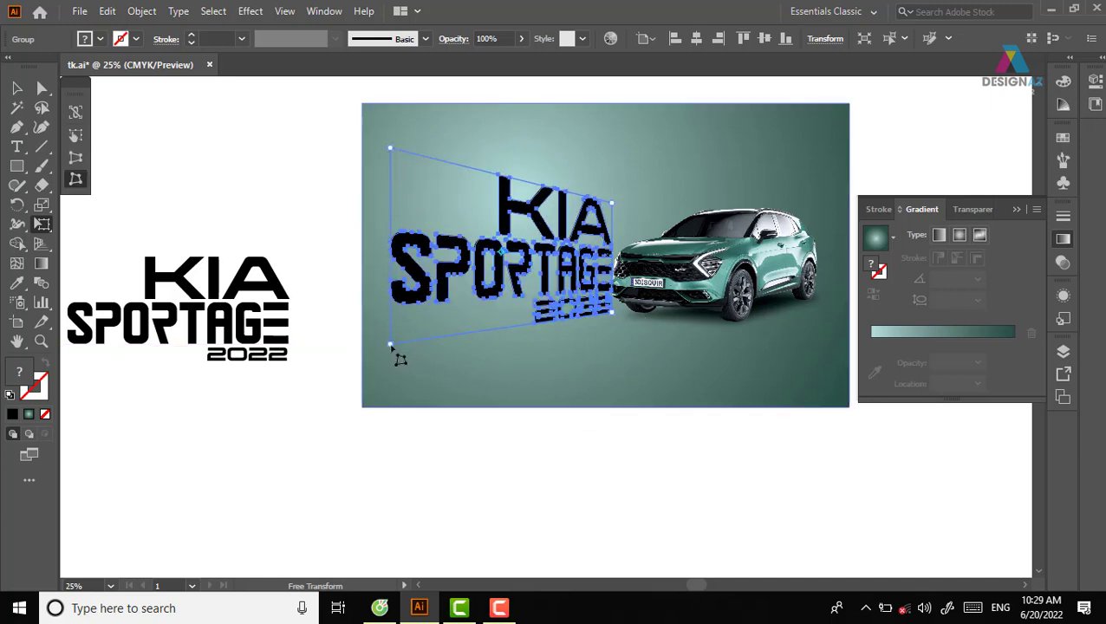
{"action": "left_click_drag", "start_coordinate": [390, 344], "coordinate": [390, 360]}
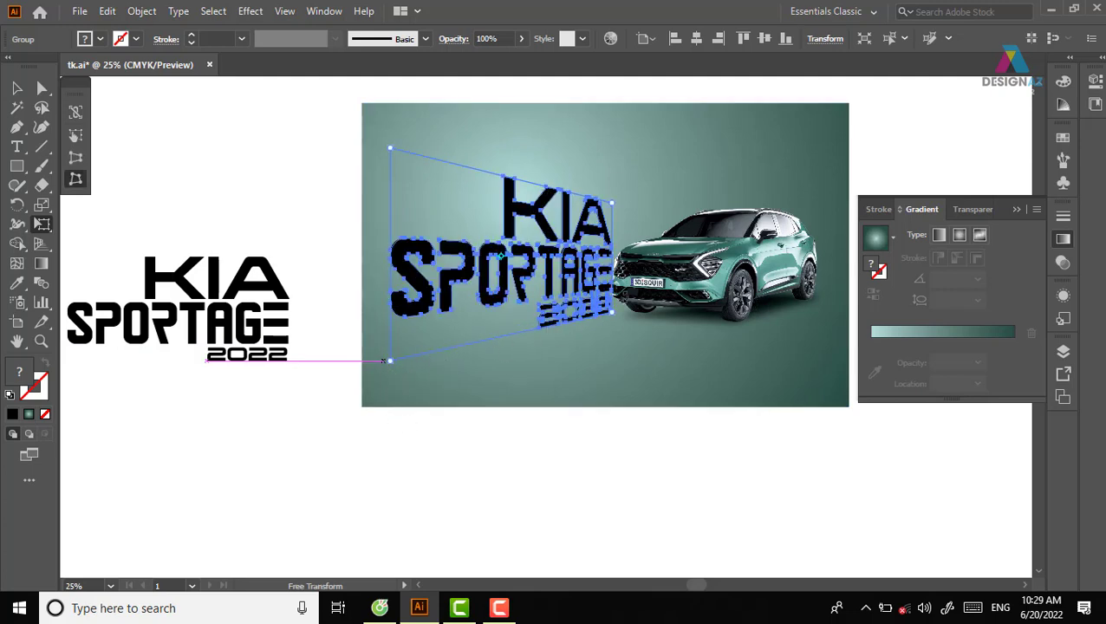
Nudge the distorted KIA SPORTAGE title up slightly and deselect it
{"action": "left_click", "coordinate": [16, 88]}
{"action": "left_click", "coordinate": [224, 164]}
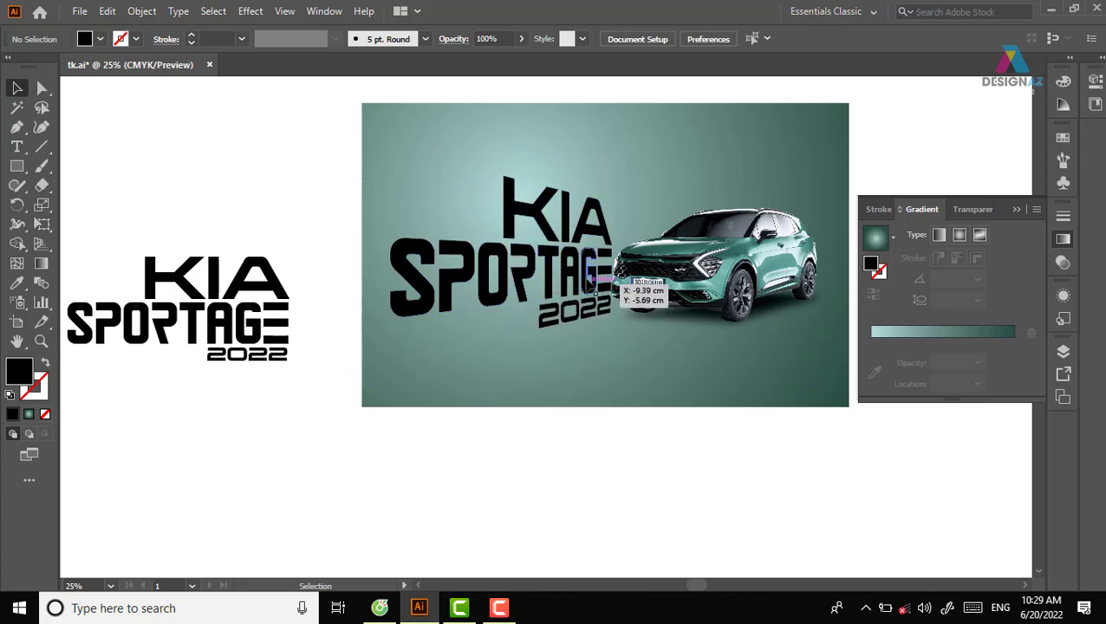
{"action": "left_click", "coordinate": [594, 279]}
{"action": "key", "text": "shift+Up"}
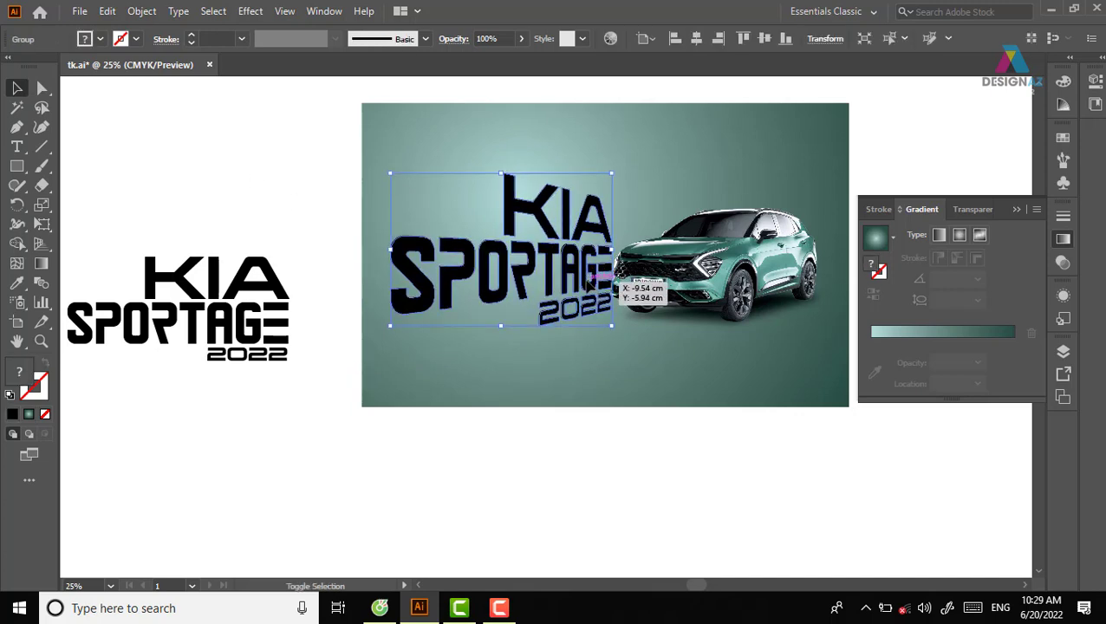
{"action": "key", "text": "shift+Up"}
{"action": "key", "text": "shift+Up"}
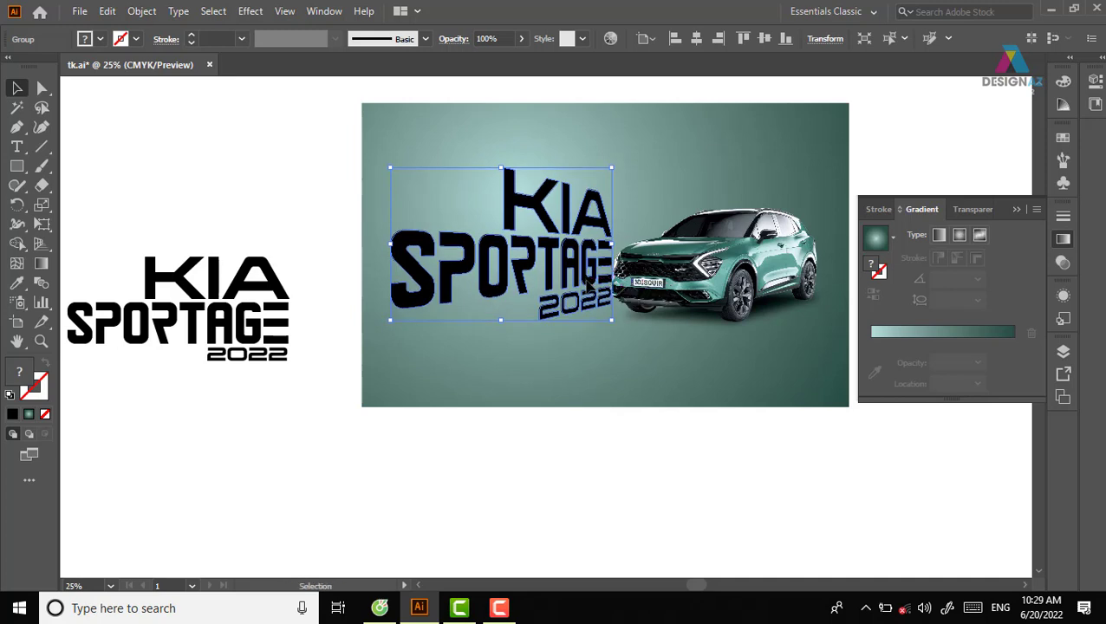
{"action": "left_click", "coordinate": [291, 157]}
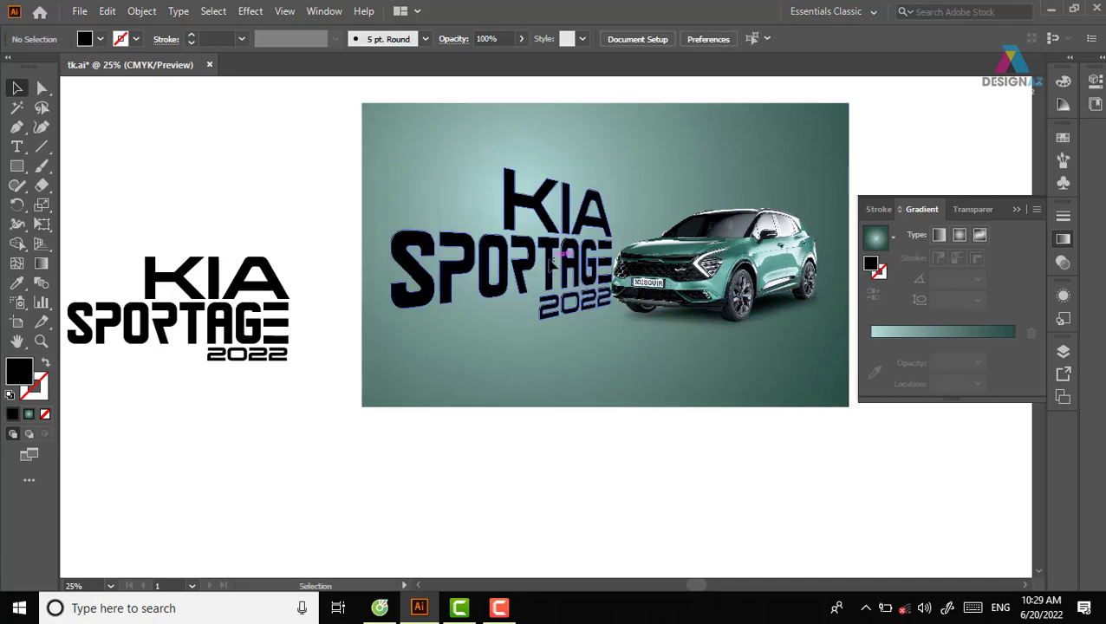
Stretch the title group leftward and raise its top-left corner higher with Free Distort
{"action": "left_click", "coordinate": [486, 277]}
{"action": "left_click_drag", "start_coordinate": [391, 245], "coordinate": [375, 245]}
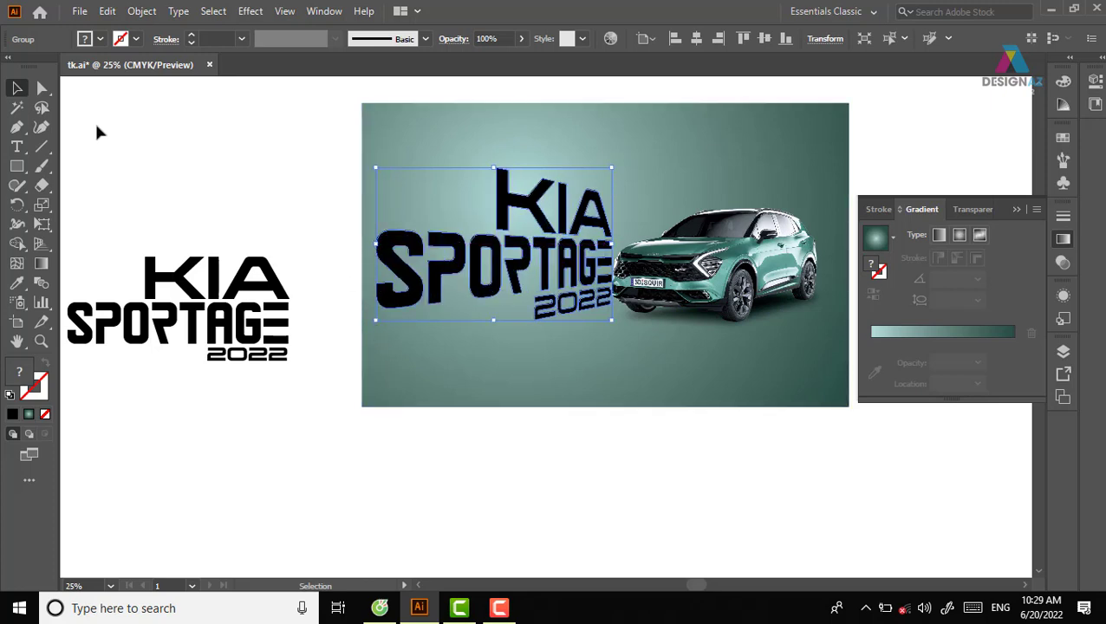
{"action": "left_click", "coordinate": [42, 224]}
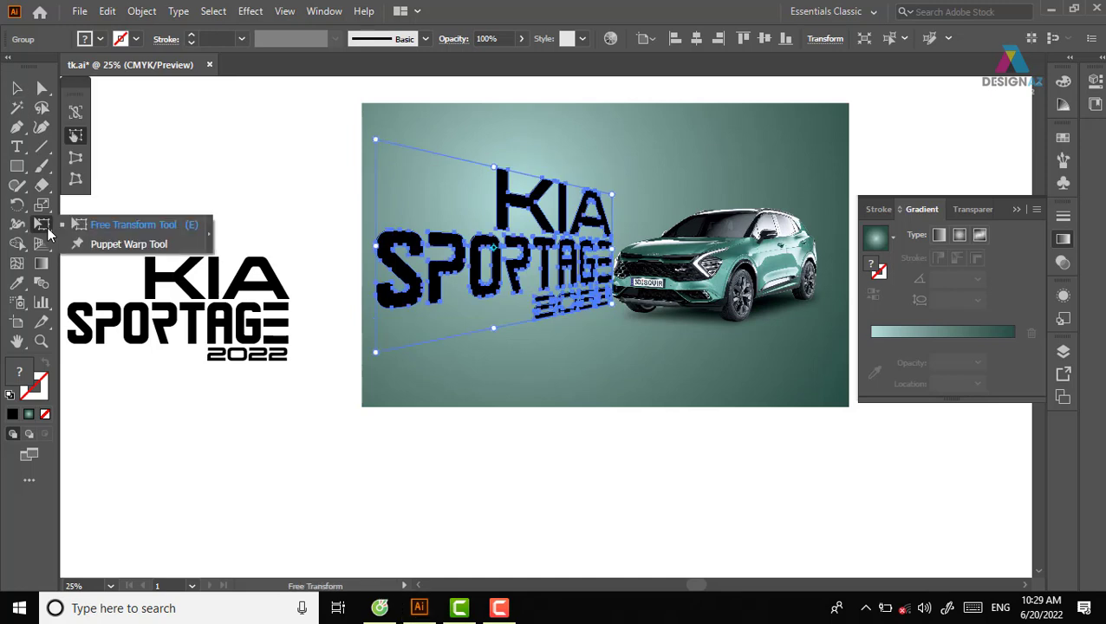
{"action": "left_click", "coordinate": [75, 178]}
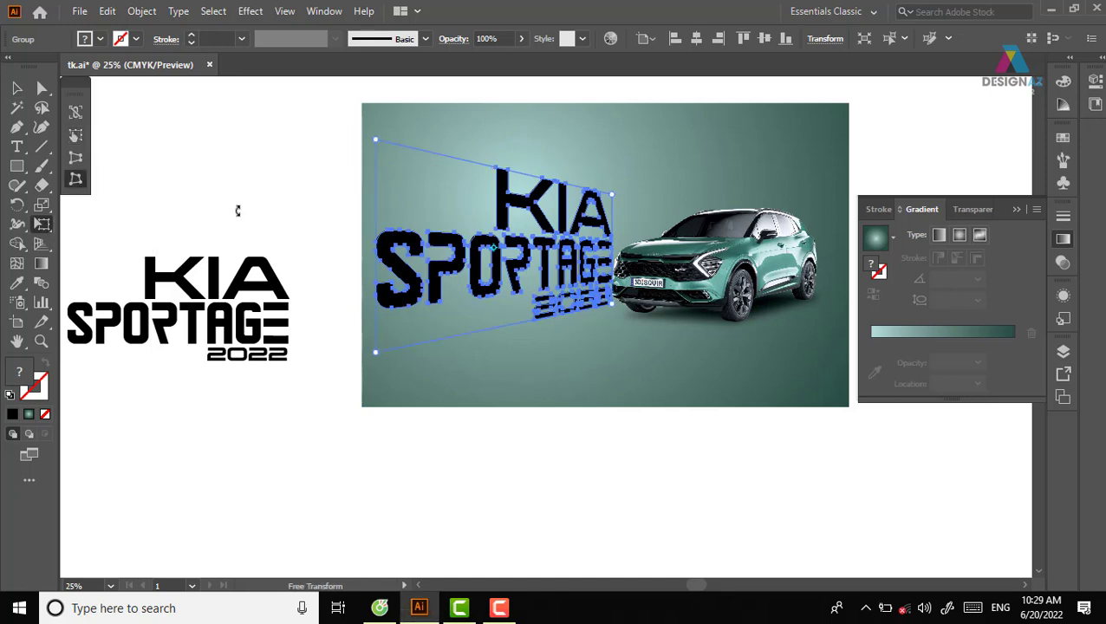
{"action": "left_click_drag", "start_coordinate": [376, 139], "coordinate": [377, 122]}
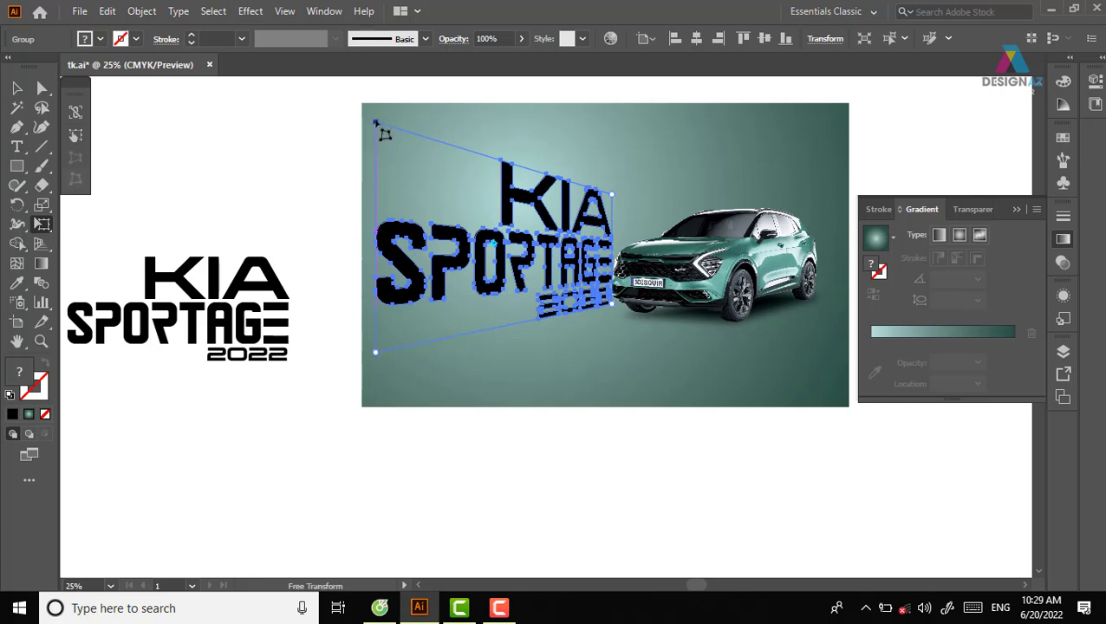
{"action": "left_click_drag", "start_coordinate": [376, 122], "coordinate": [375, 116]}
{"action": "left_click", "coordinate": [17, 88]}
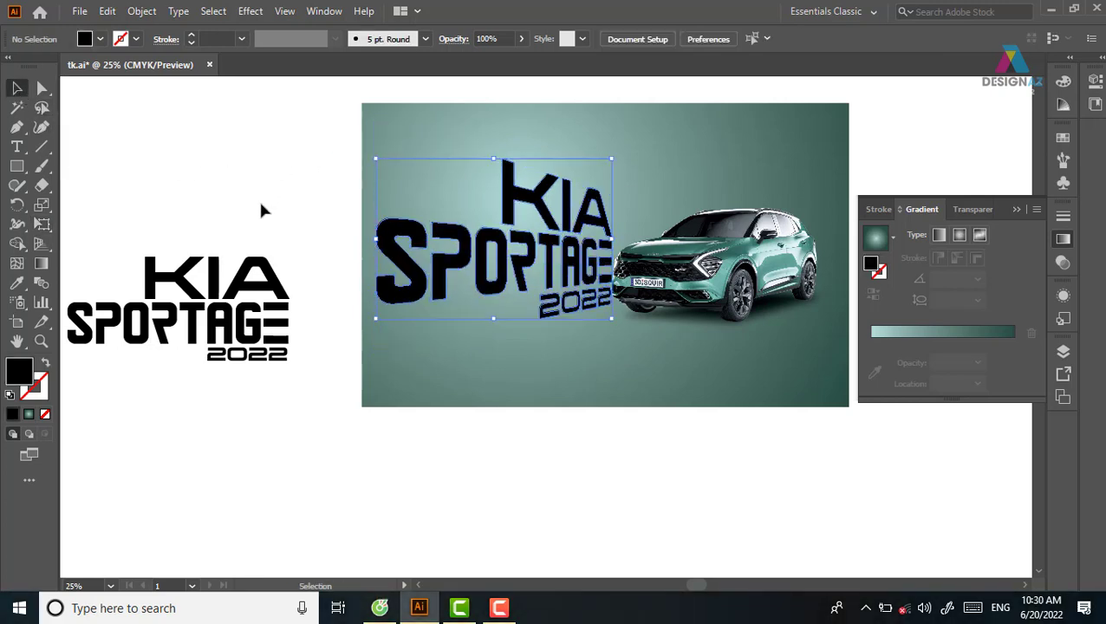
{"action": "left_click", "coordinate": [654, 462]}
Fill the distorted KIA SPORTAGE title with the white swatch
{"action": "left_click", "coordinate": [576, 267]}
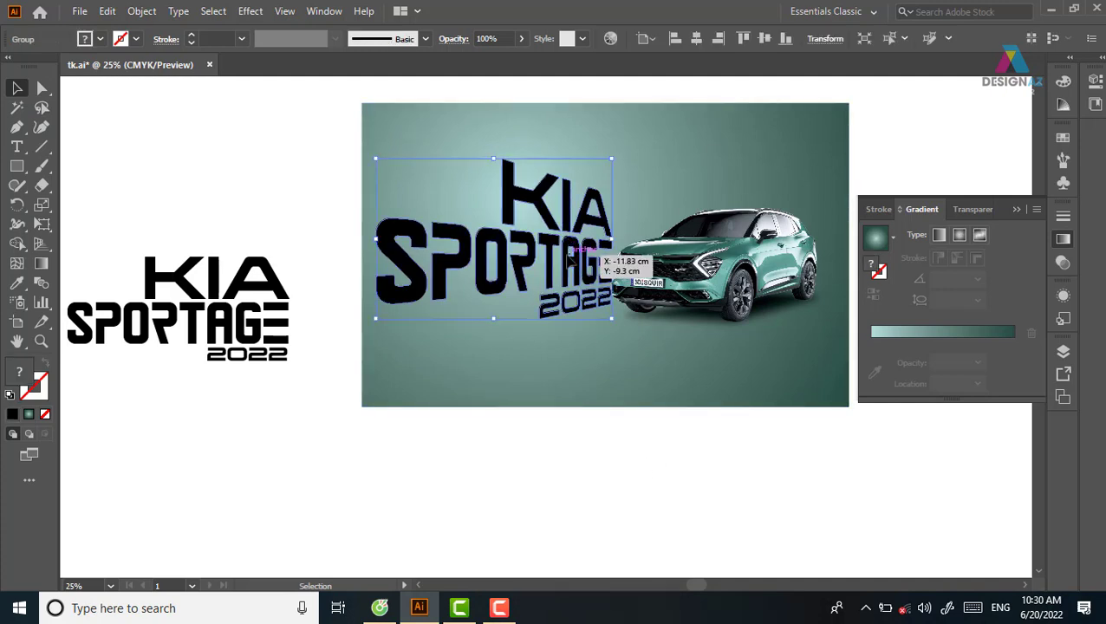
{"action": "left_click", "coordinate": [1064, 139]}
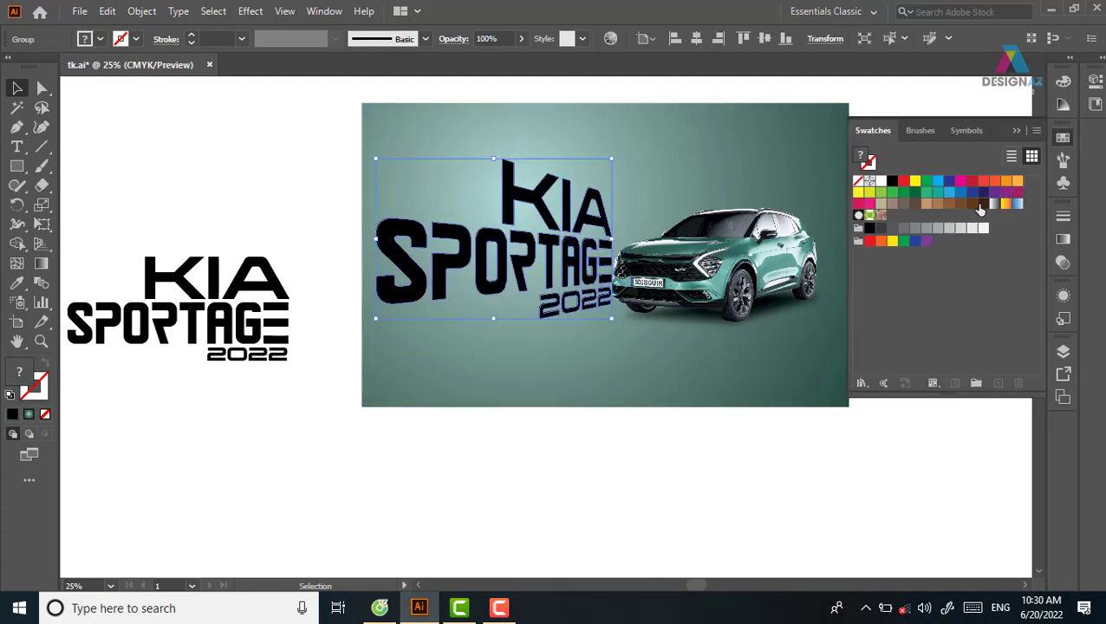
{"action": "left_click", "coordinate": [948, 192]}
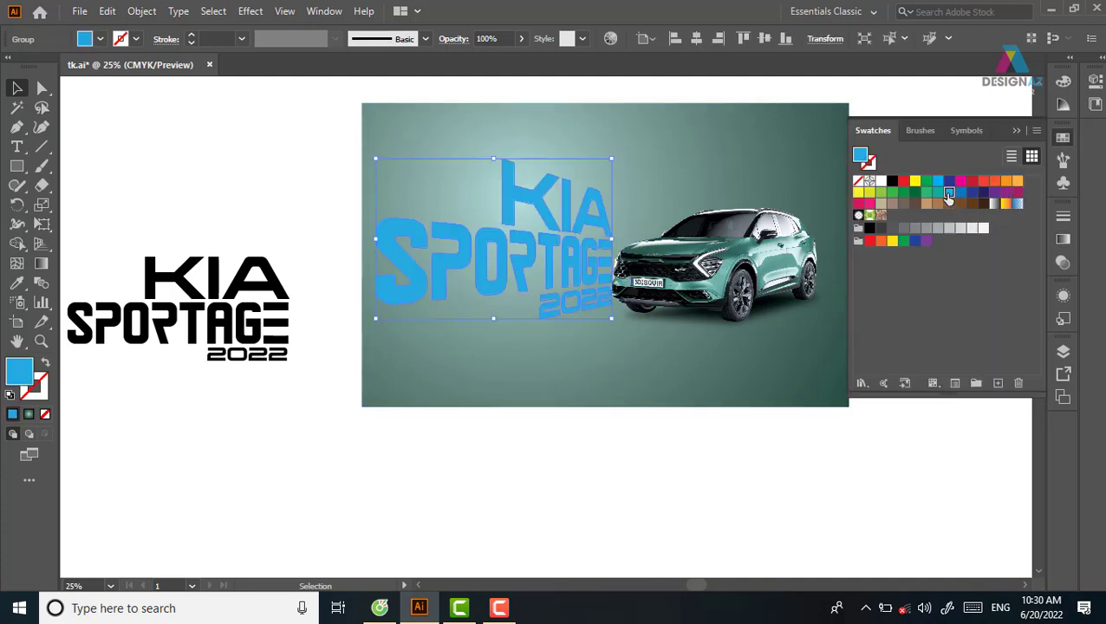
{"action": "left_click", "coordinate": [880, 181]}
{"action": "left_click", "coordinate": [292, 183]}
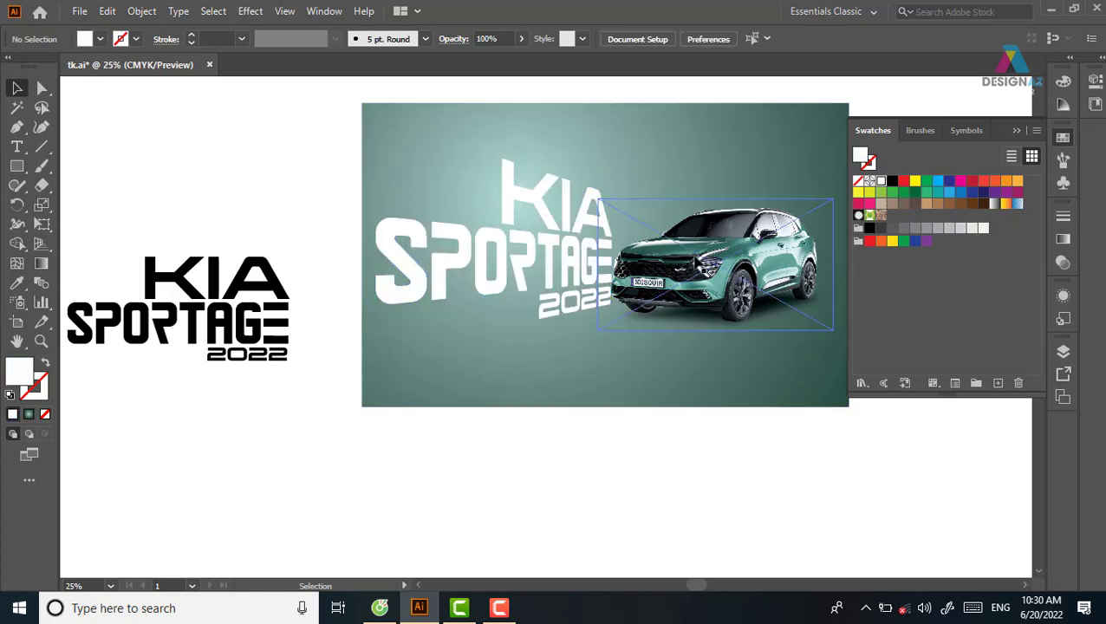
Draw a small square on the pasteboard beside the poster
{"action": "left_click", "coordinate": [548, 224]}
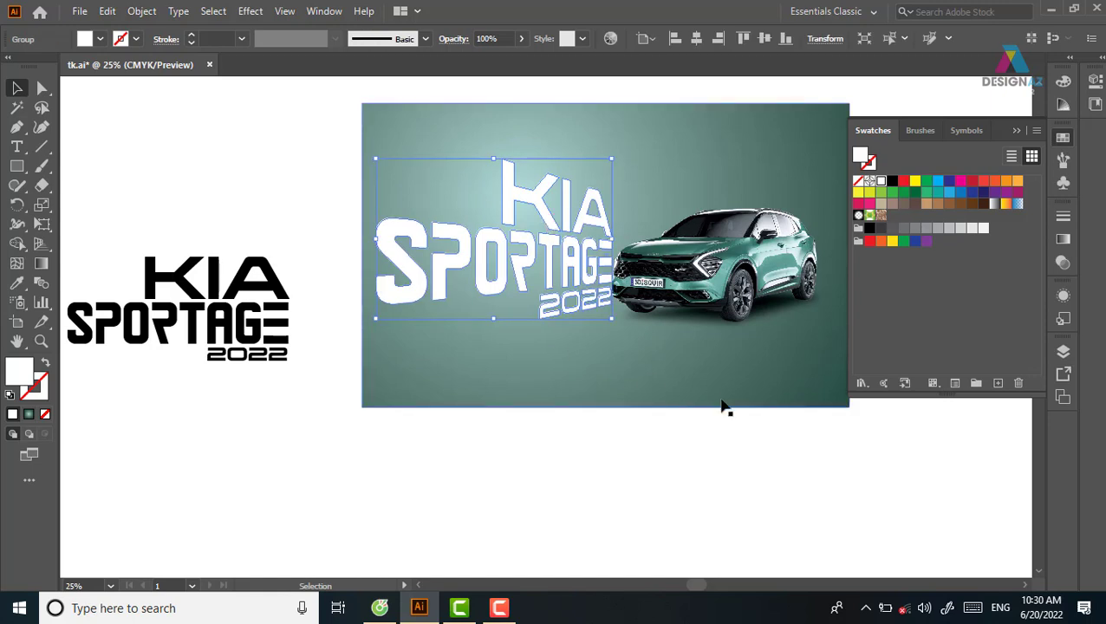
{"action": "left_click", "coordinate": [726, 465]}
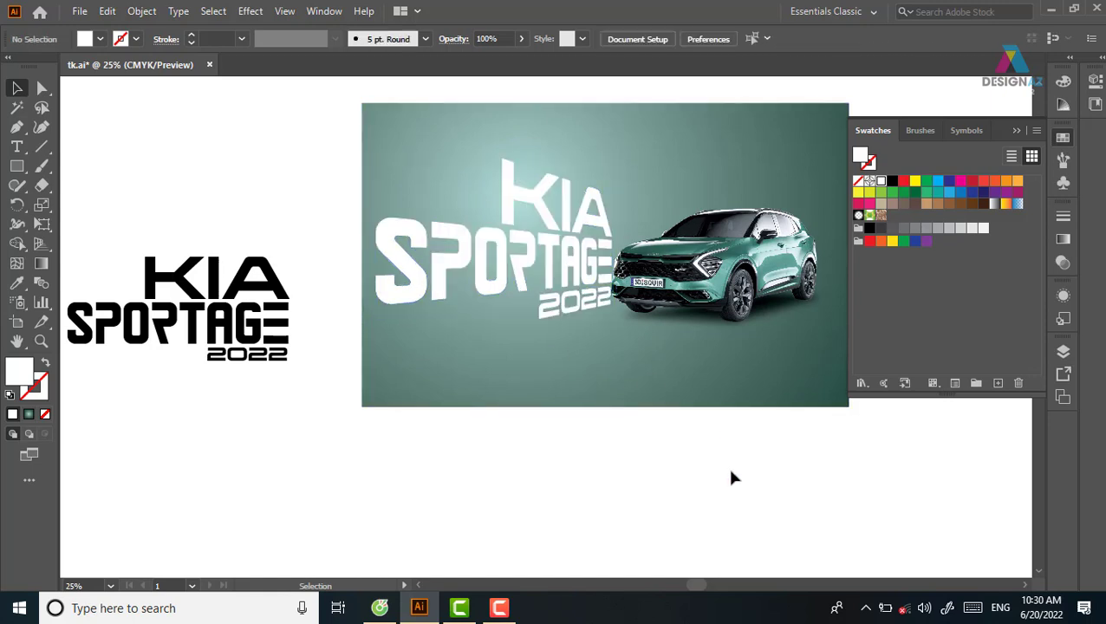
{"action": "left_click", "coordinate": [18, 167]}
{"action": "left_click_drag", "start_coordinate": [176, 146], "coordinate": [220, 188]}
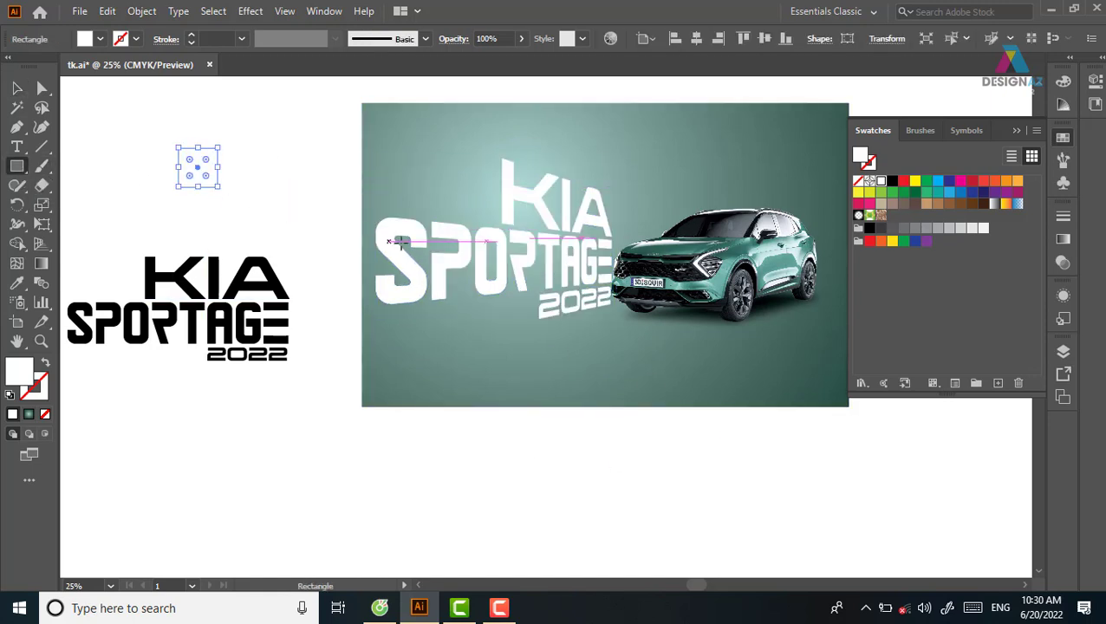
Sample the car's teal into the pasteboard square with the Eyedropper
{"action": "key", "text": "i"}
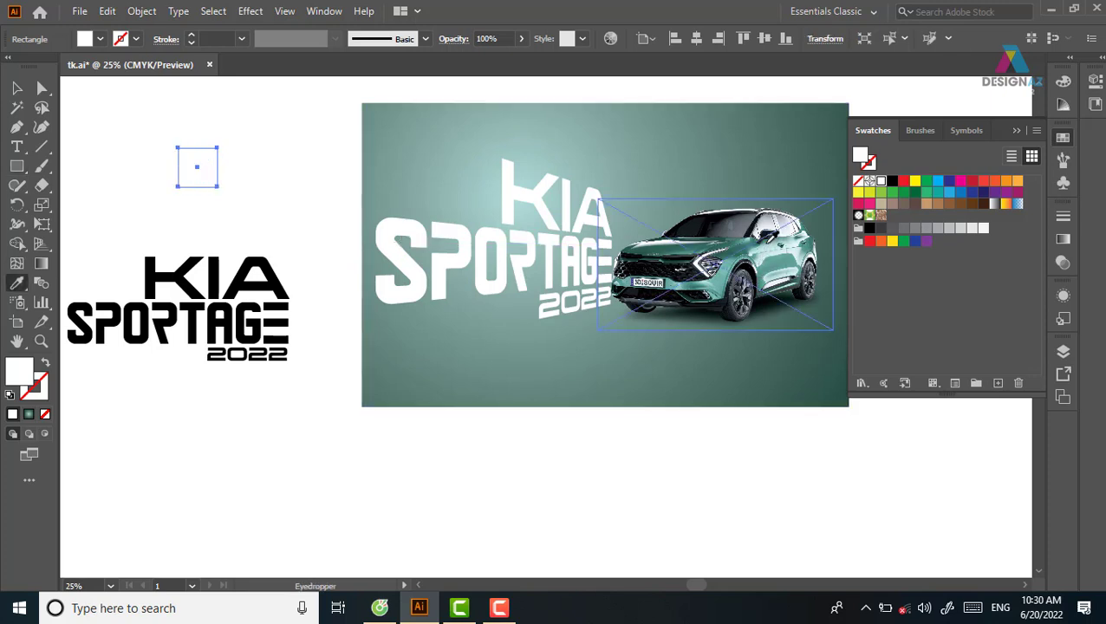
{"action": "left_click", "coordinate": [694, 260]}
{"action": "left_click", "coordinate": [17, 88]}
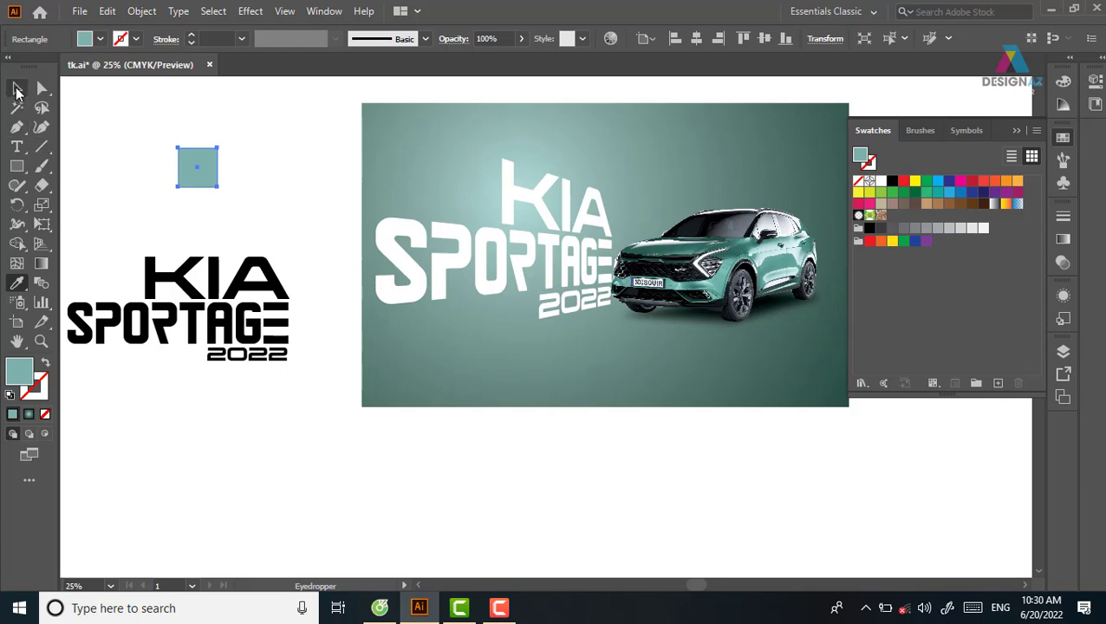
{"action": "left_click", "coordinate": [138, 138]}
{"action": "left_click", "coordinate": [209, 169]}
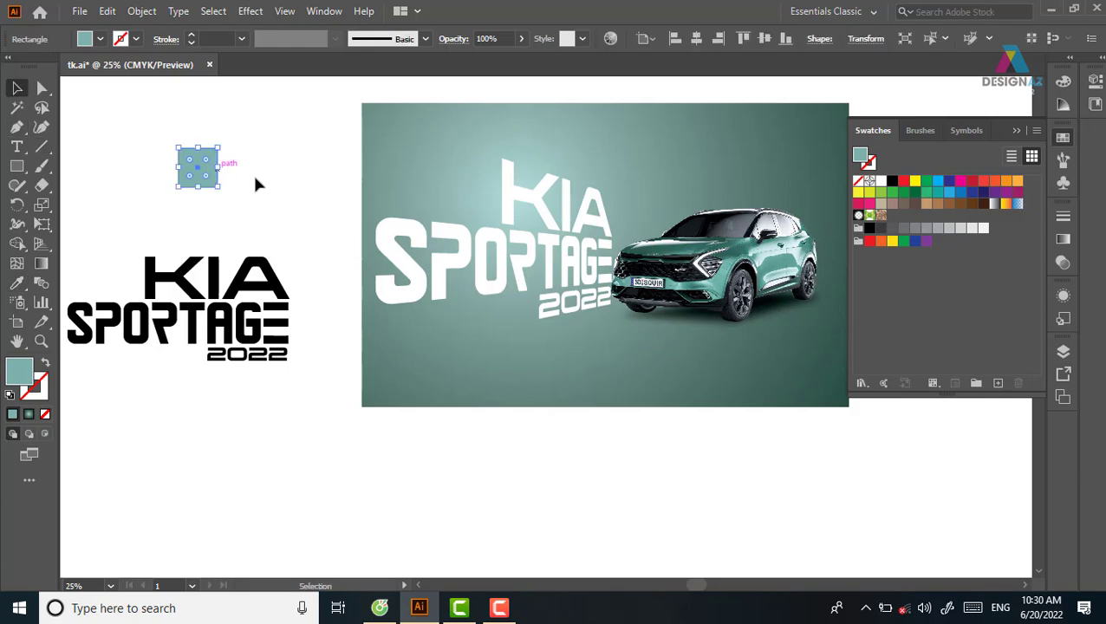
Save the teal as a global swatch C=53 M=16 Y=33 K=0 and move the square aside
{"action": "left_click", "coordinate": [997, 384]}
{"action": "left_click", "coordinate": [131, 295]}
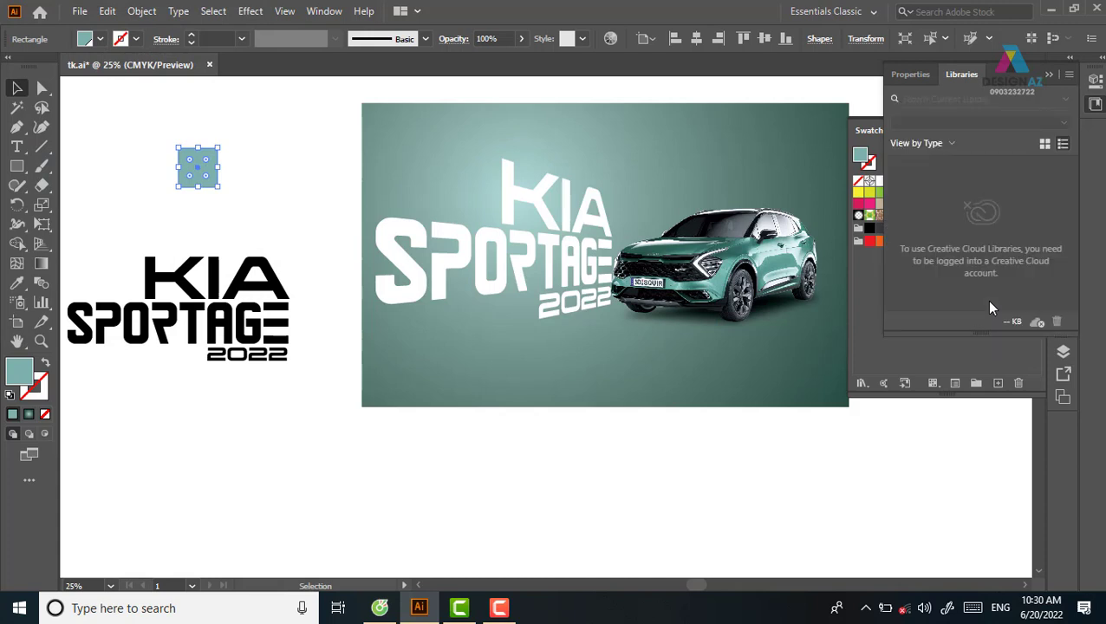
{"action": "left_click", "coordinate": [1050, 75]}
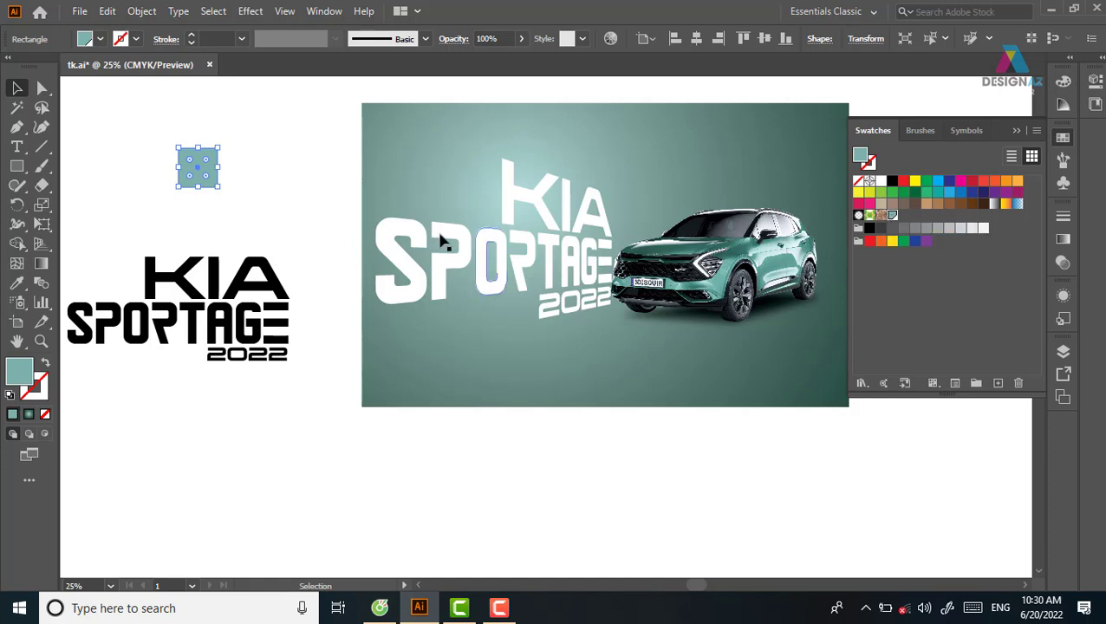
{"action": "left_click", "coordinate": [268, 163]}
{"action": "left_click", "coordinate": [199, 175]}
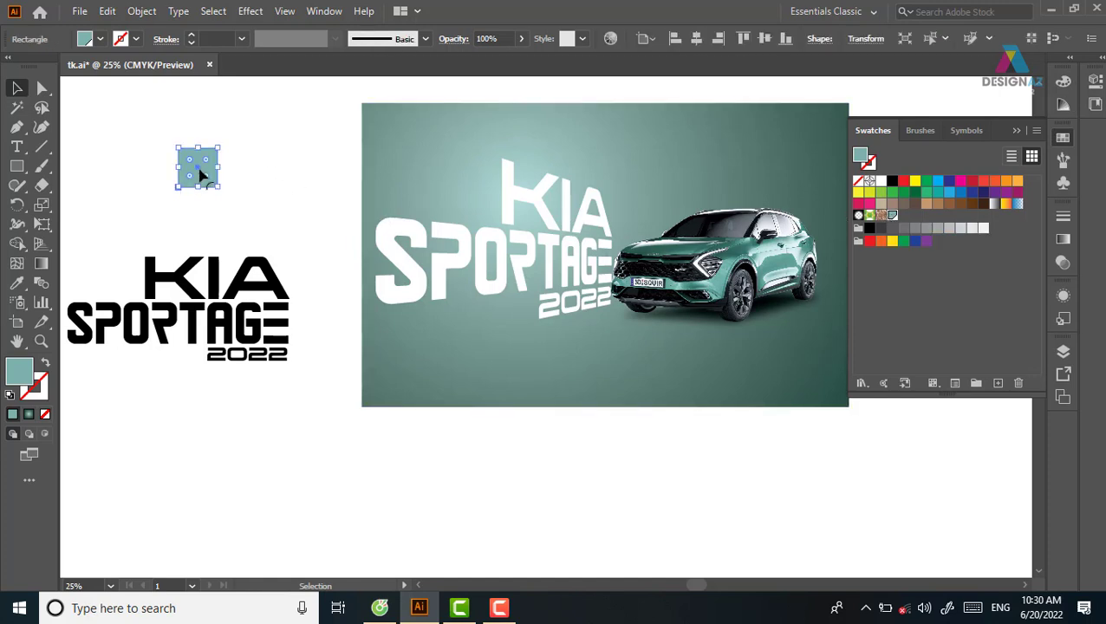
{"action": "left_click_drag", "start_coordinate": [199, 175], "coordinate": [568, 232]}
Add two new fills to the KIA SPORTAGE title in the Appearance panel
{"action": "left_click", "coordinate": [570, 231]}
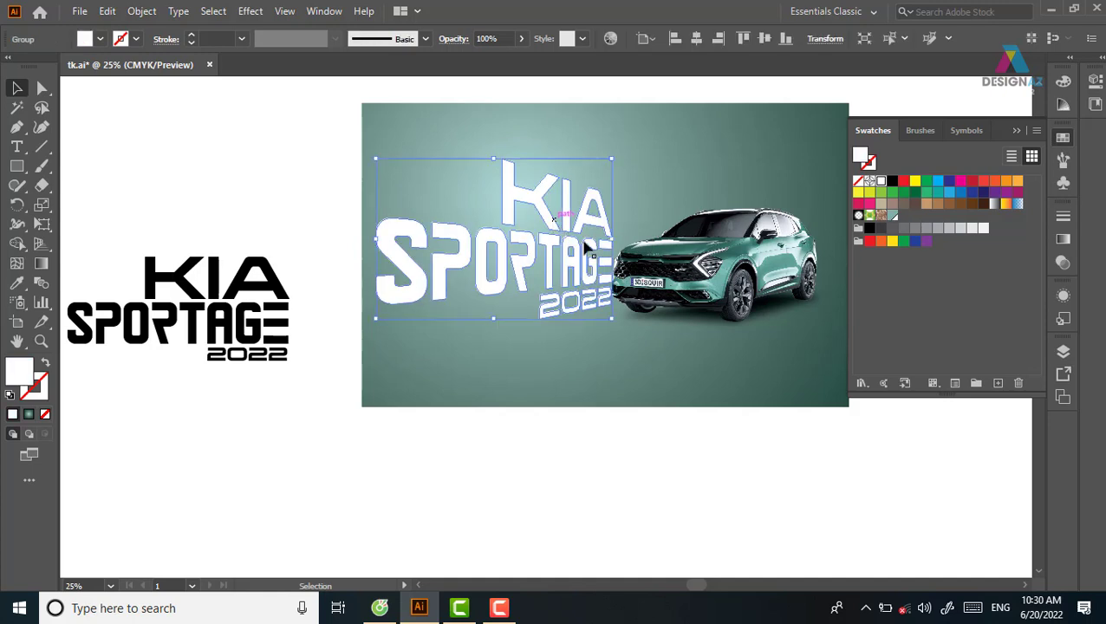
{"action": "left_click", "coordinate": [1063, 264]}
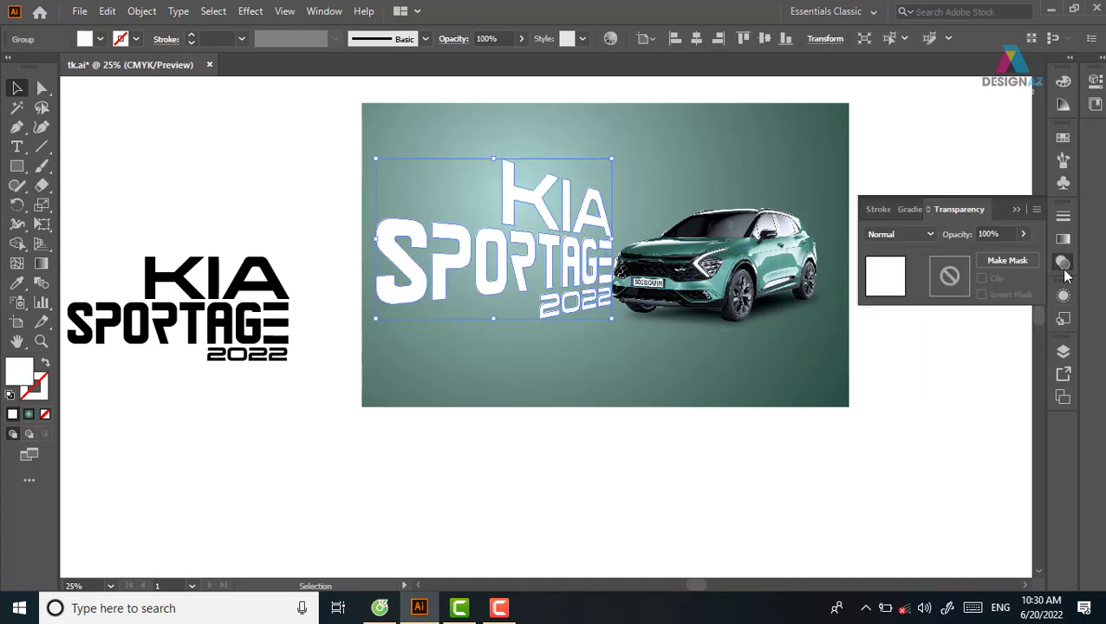
{"action": "left_click", "coordinate": [1064, 297]}
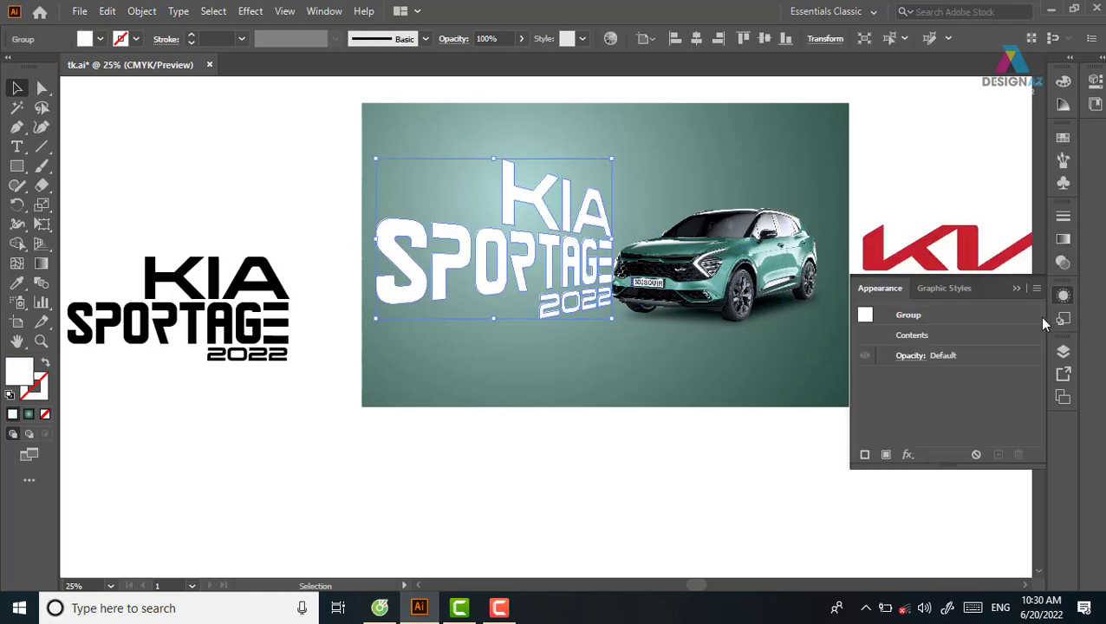
{"action": "left_click", "coordinate": [1037, 290]}
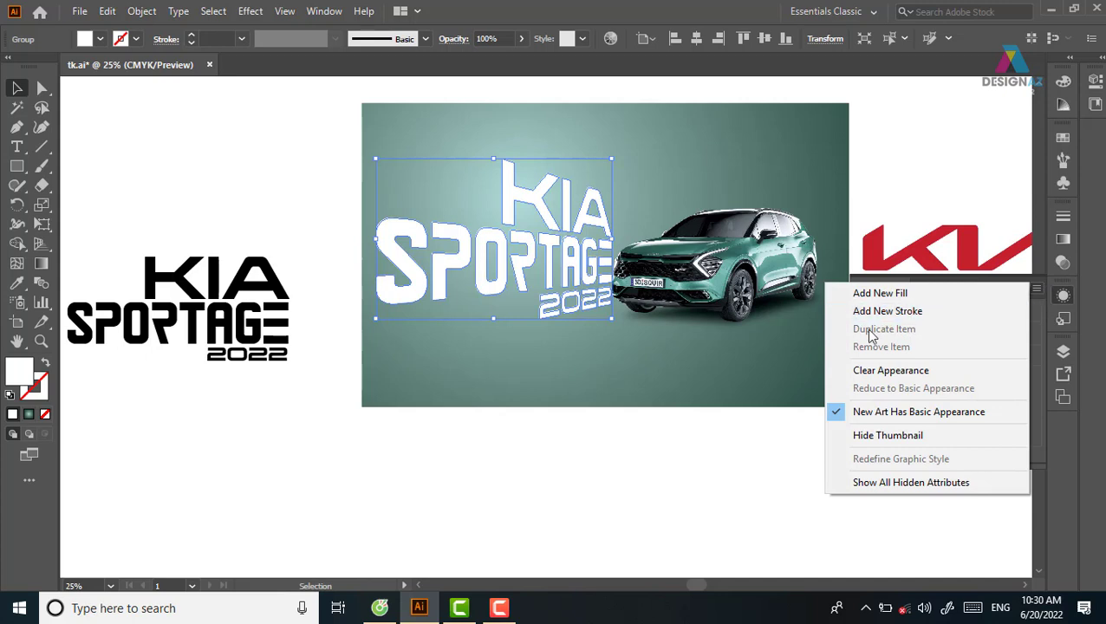
{"action": "left_click", "coordinate": [920, 297]}
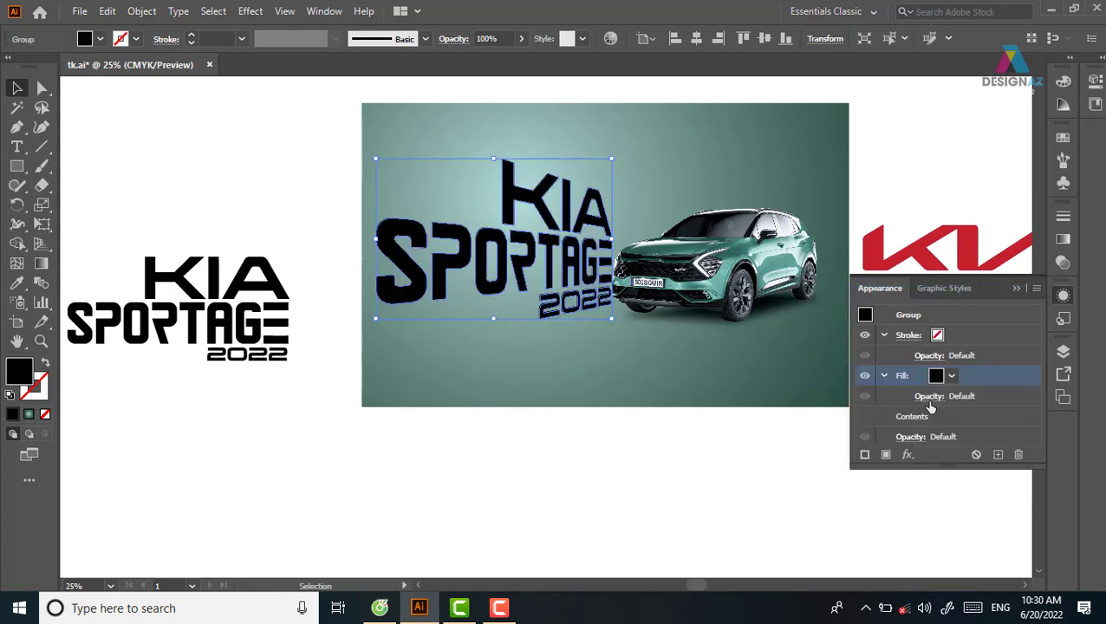
{"action": "left_click", "coordinate": [1037, 288]}
{"action": "left_click", "coordinate": [968, 297]}
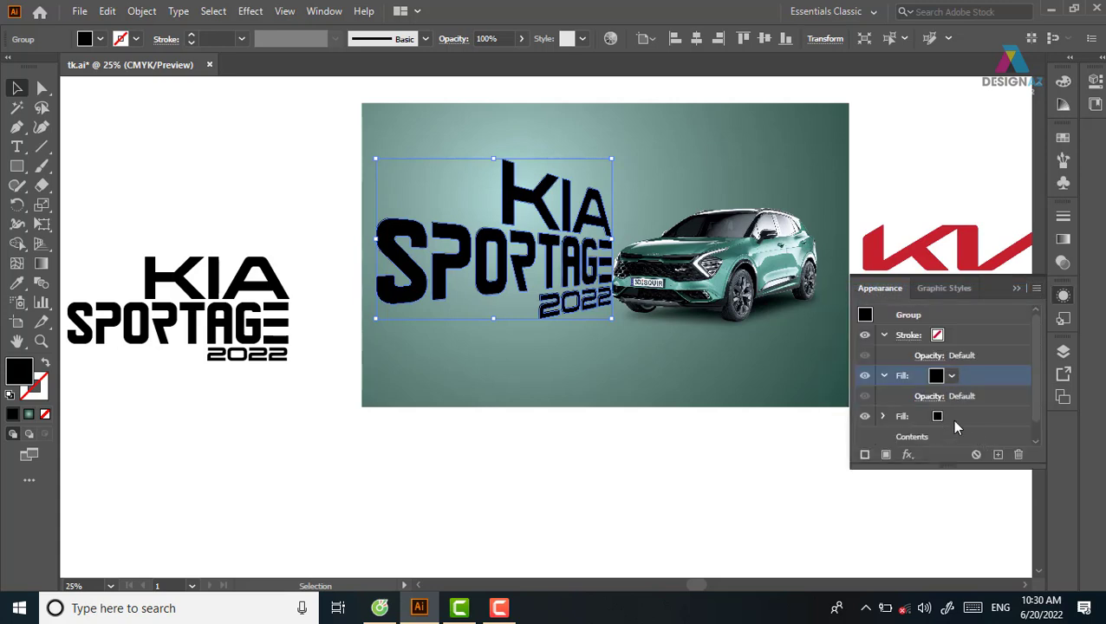
Set the upper fill to white and the lower fill to the saved teal swatch
{"action": "left_click", "coordinate": [951, 375]}
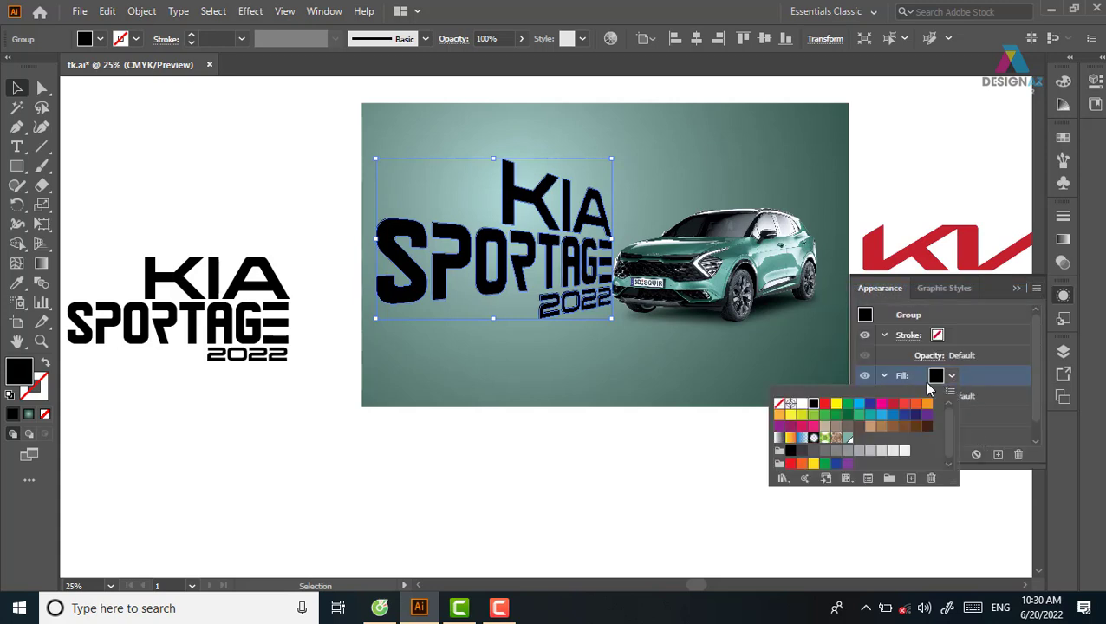
{"action": "left_click", "coordinate": [802, 404]}
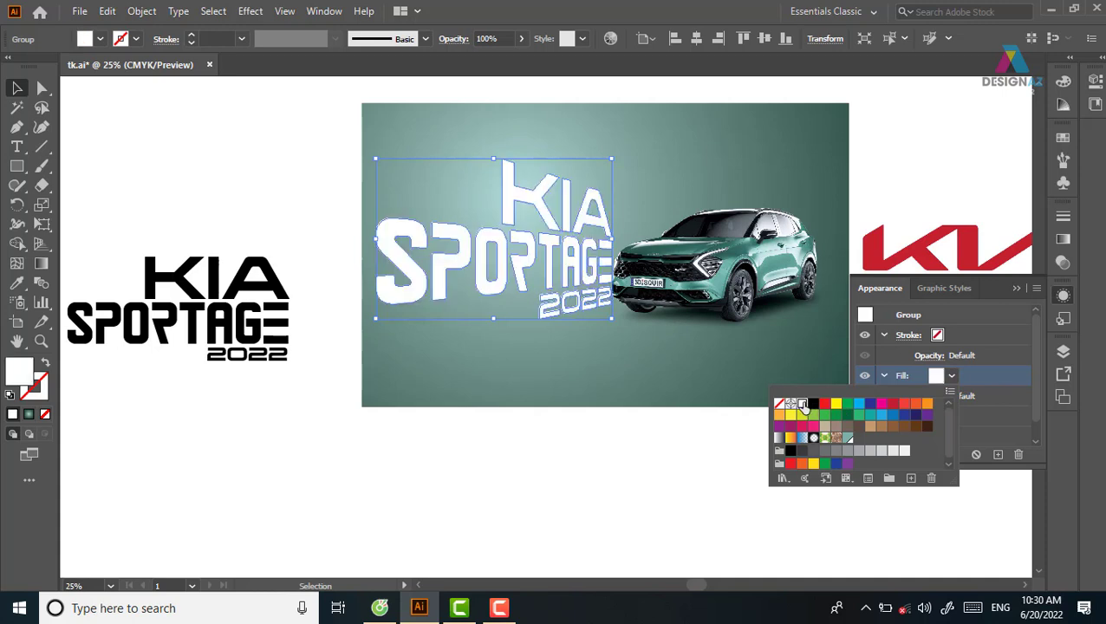
{"action": "left_click", "coordinate": [1039, 355]}
{"action": "left_click", "coordinate": [949, 417]}
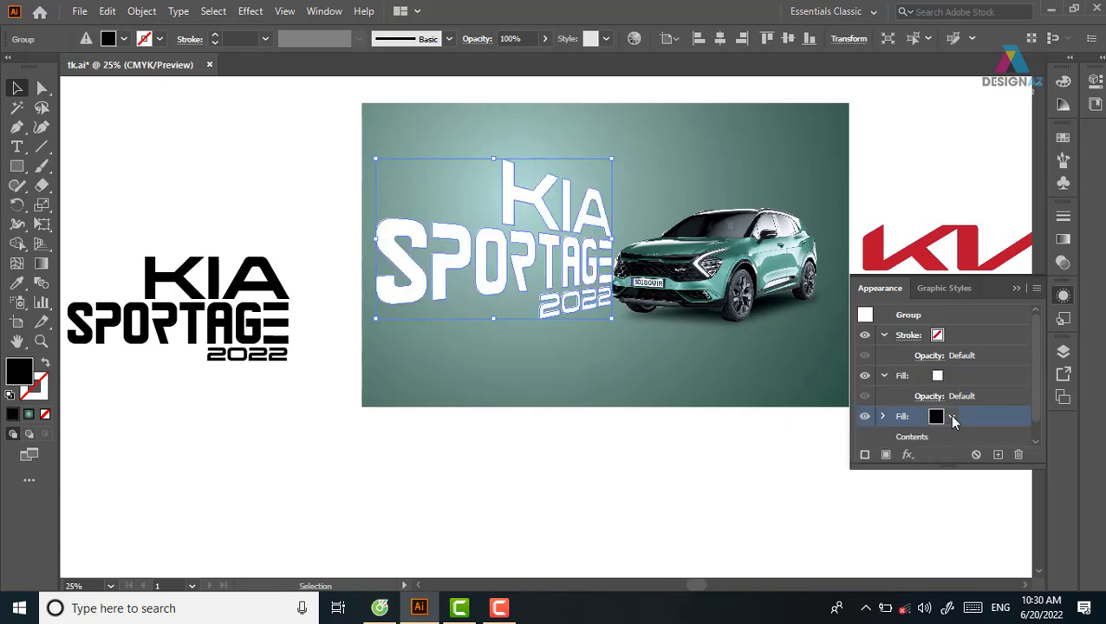
{"action": "left_click", "coordinate": [951, 418]}
{"action": "left_click", "coordinate": [846, 479]}
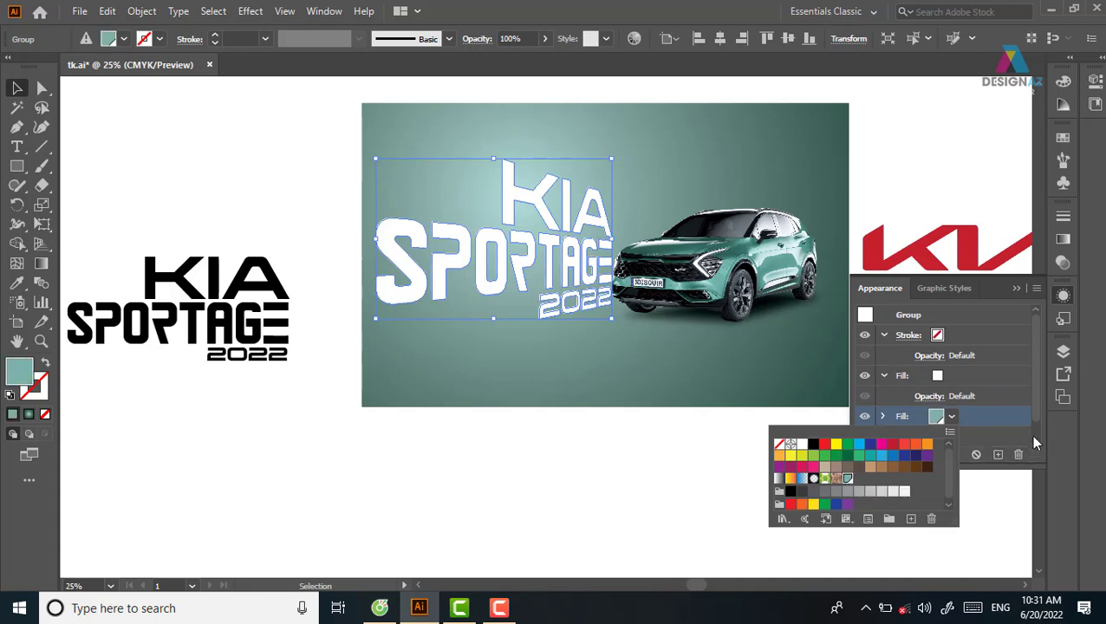
{"action": "left_click", "coordinate": [1034, 397]}
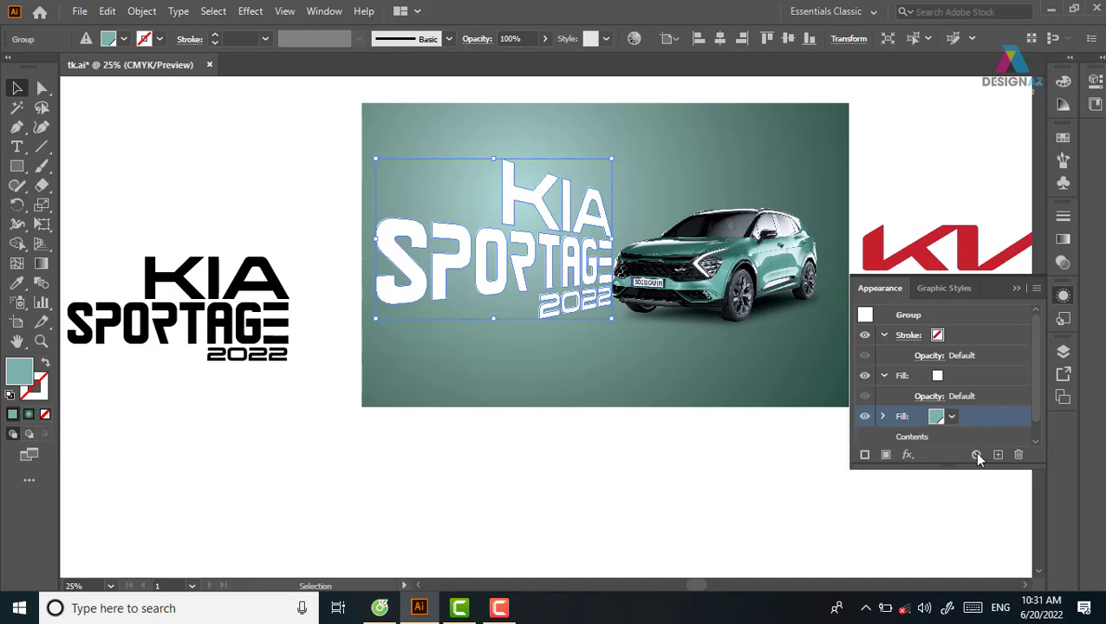
Add a Transform effect to the teal fill with horizontal move -1.2 cm
{"action": "left_click", "coordinate": [909, 456]}
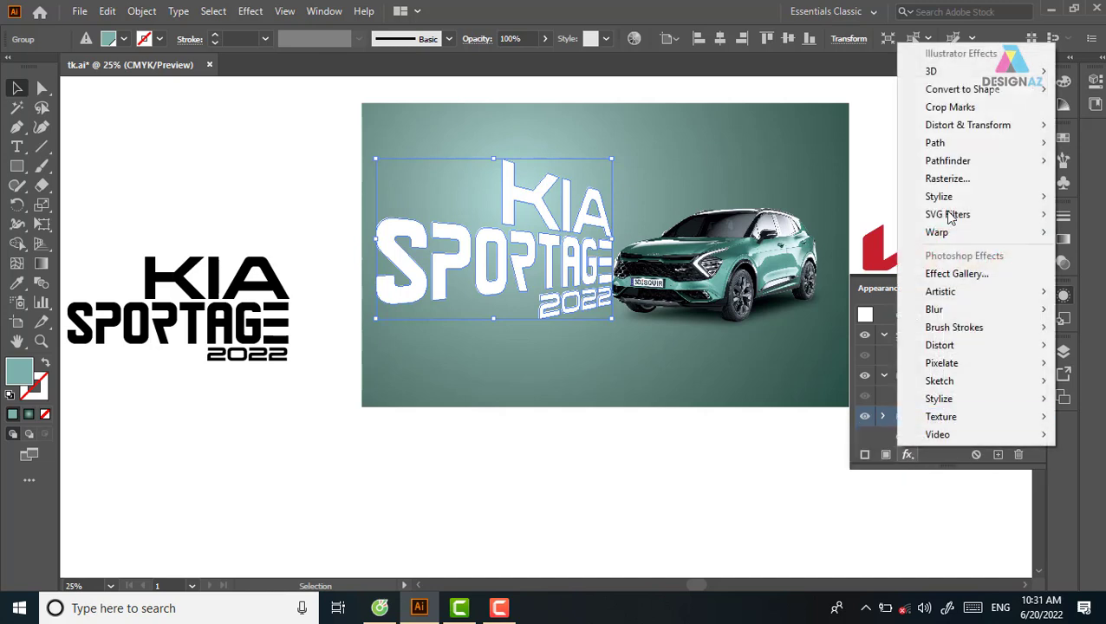
{"action": "mouse_move", "coordinate": [967, 125]}
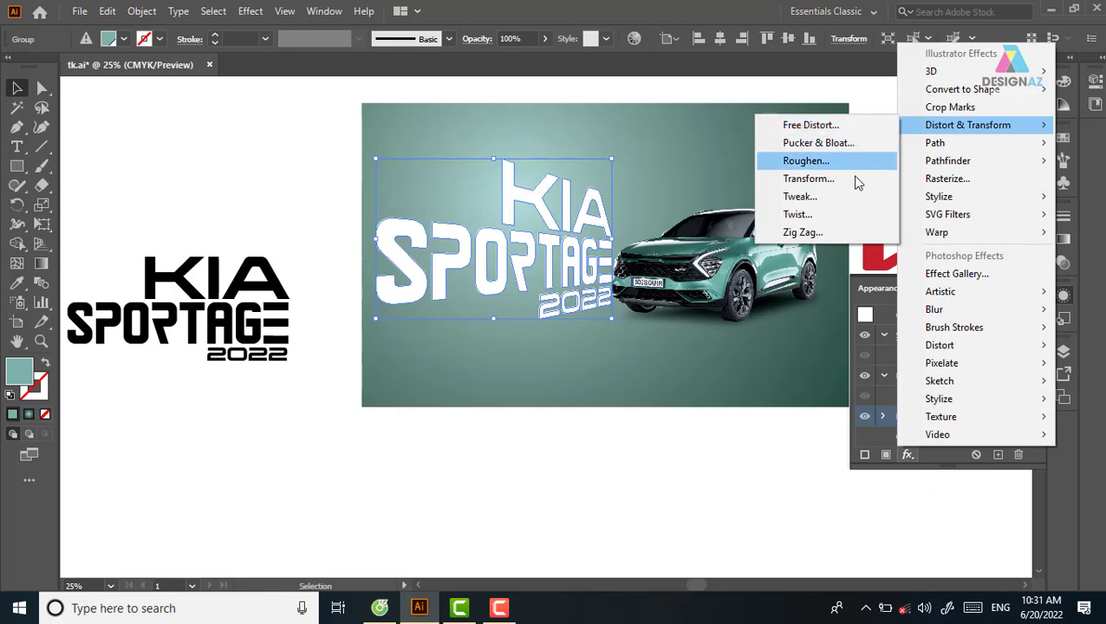
{"action": "left_click", "coordinate": [855, 186]}
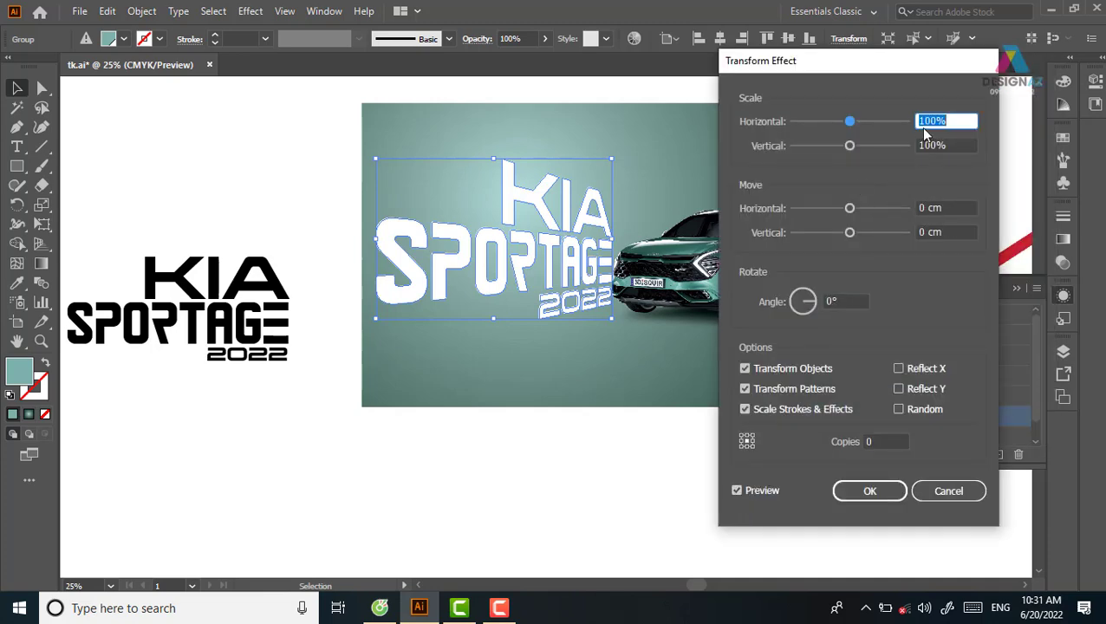
{"action": "left_click", "coordinate": [948, 208]}
{"action": "key", "text": "Up"}
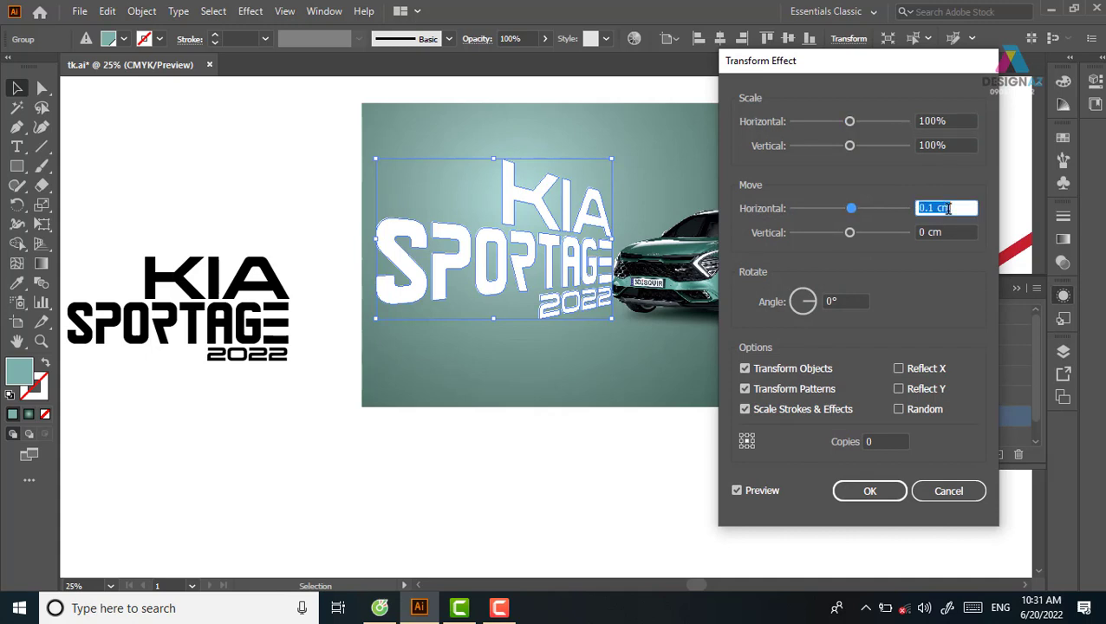
{"action": "key", "text": "Down"}
{"action": "key", "text": "Down"}
{"action": "key", "text": "Down"}
{"action": "key", "text": "Down"}
{"action": "key", "text": "Down"}
{"action": "key", "text": "Down"}
{"action": "key", "text": "Down"}
{"action": "key", "text": "Down"}
{"action": "key", "text": "Down"}
{"action": "key", "text": "Down"}
{"action": "key", "text": "Down"}
{"action": "key", "text": "Down"}
{"action": "key", "text": "Down"}
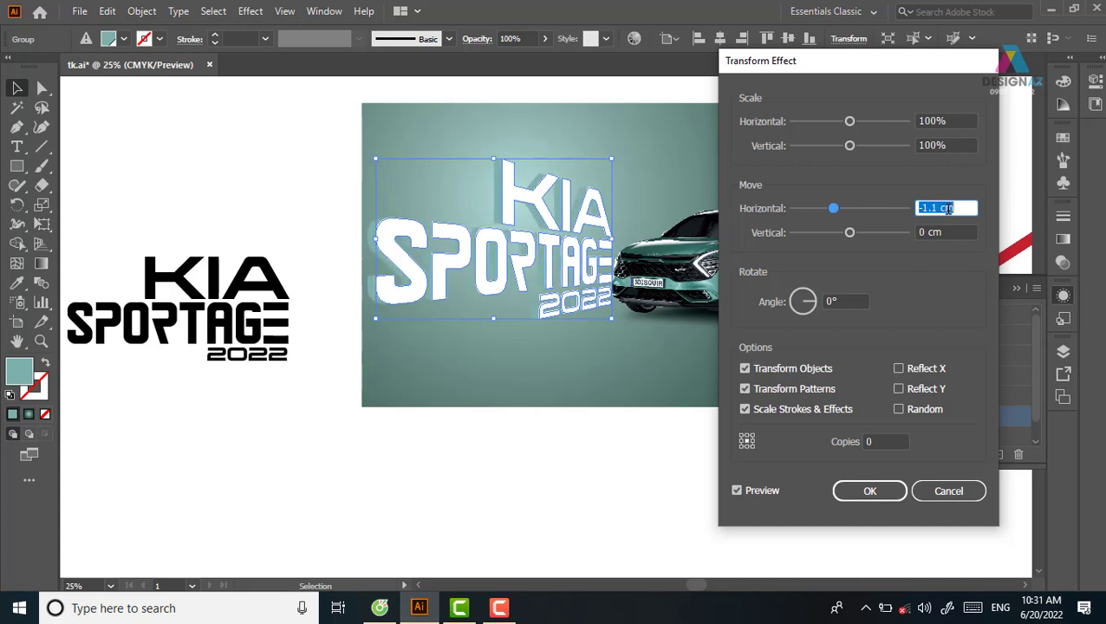
{"action": "key", "text": "Down"}
{"action": "key", "text": "Down"}
{"action": "left_click", "coordinate": [951, 232]}
{"action": "key", "text": "Down"}
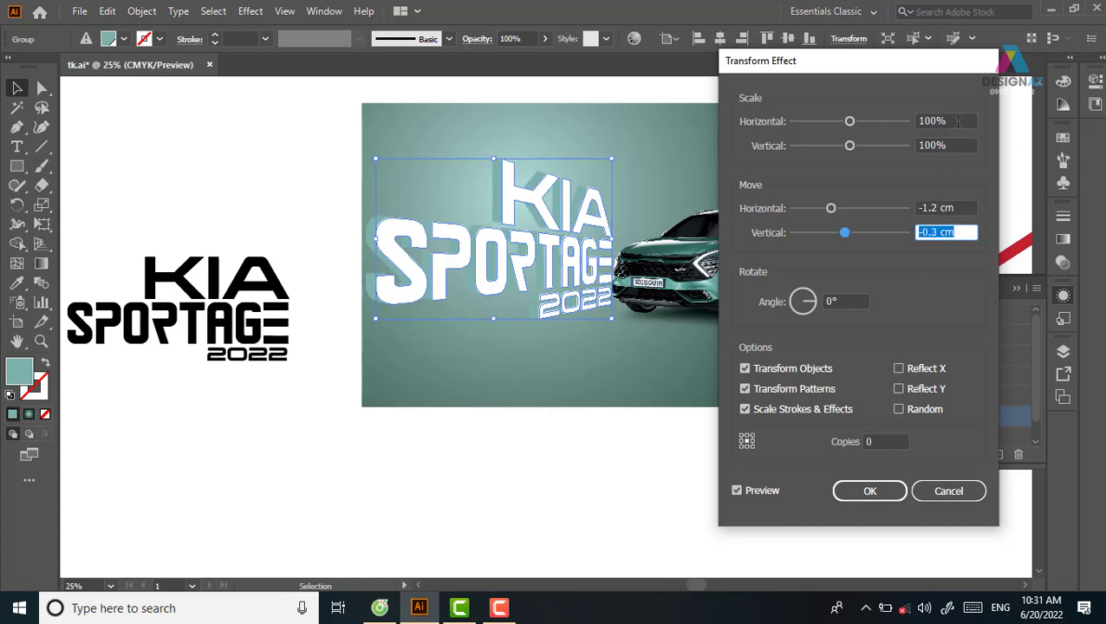
Set the transform's vertical move to -0.1 cm and vertical scale to 100%
{"action": "left_click", "coordinate": [957, 121]}
{"action": "left_click", "coordinate": [958, 145]}
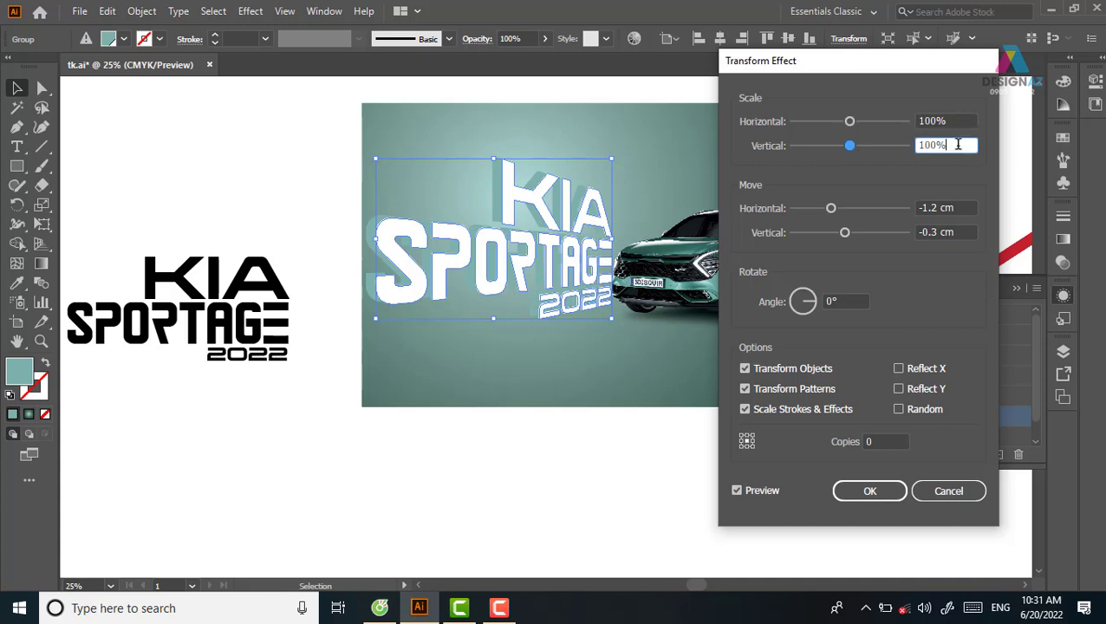
{"action": "key", "text": "Down"}
{"action": "key", "text": "Down"}
{"action": "key", "text": "Down"}
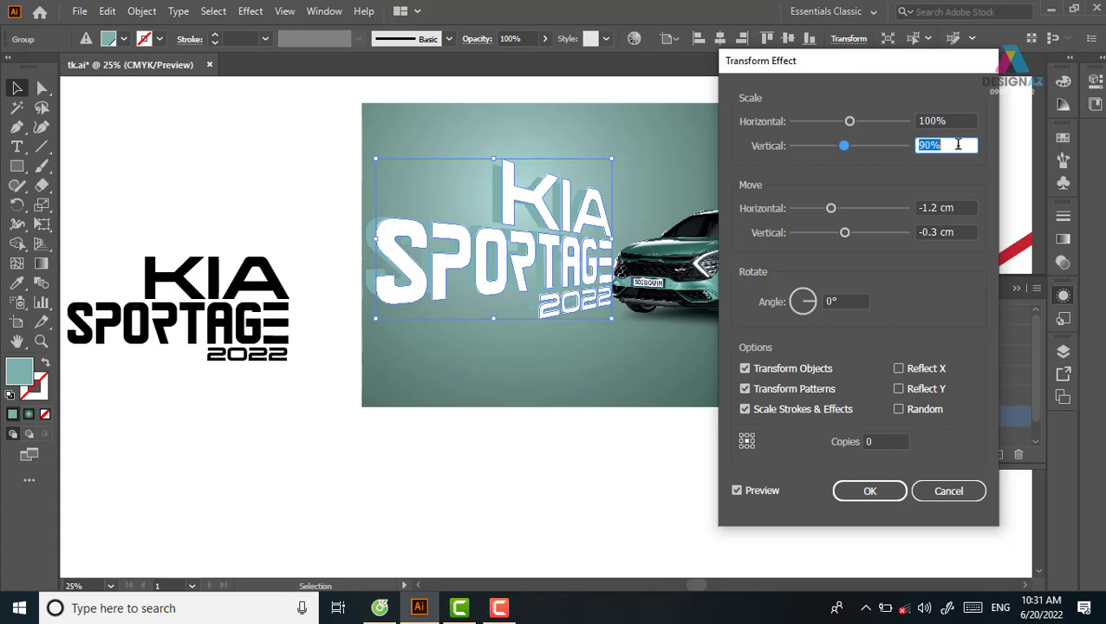
{"action": "left_click", "coordinate": [966, 232]}
{"action": "key", "text": "Up"}
{"action": "key", "text": "Up"}
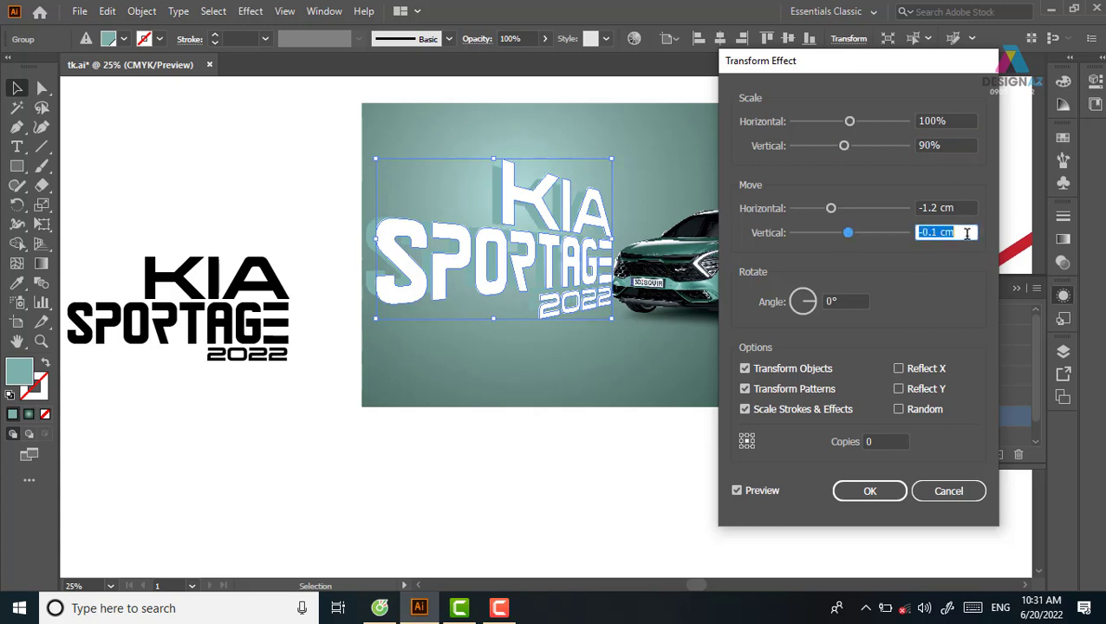
{"action": "key", "text": "Up"}
{"action": "key", "text": "Up"}
{"action": "key", "text": "Up"}
{"action": "key", "text": "Up"}
{"action": "key", "text": "Up"}
{"action": "key", "text": "Up"}
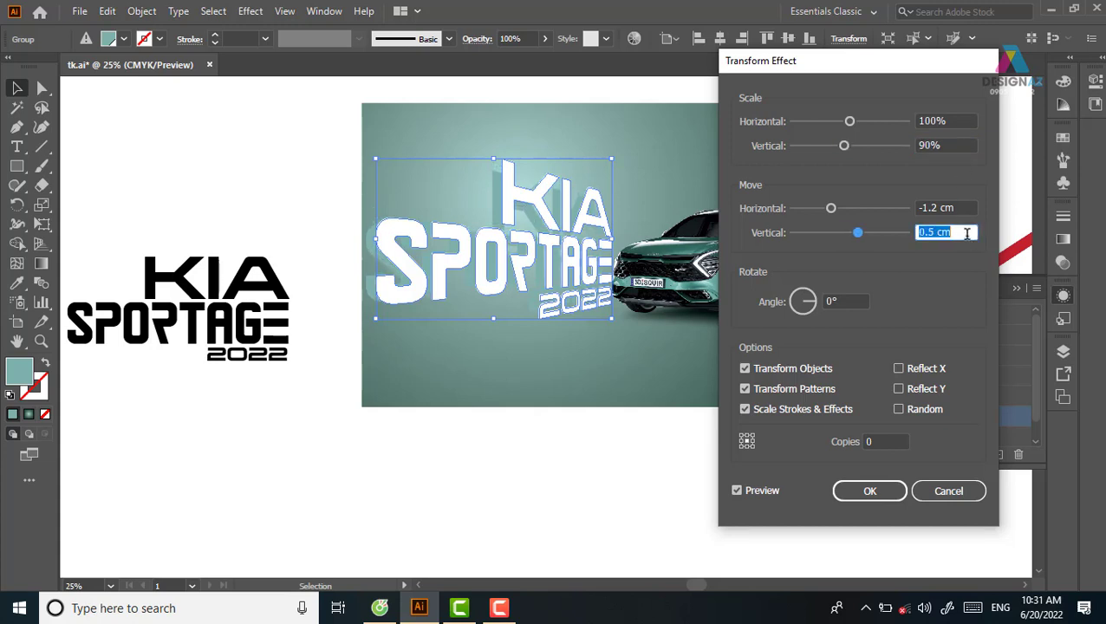
{"action": "key", "text": "Down"}
{"action": "key", "text": "Down"}
{"action": "key", "text": "Down"}
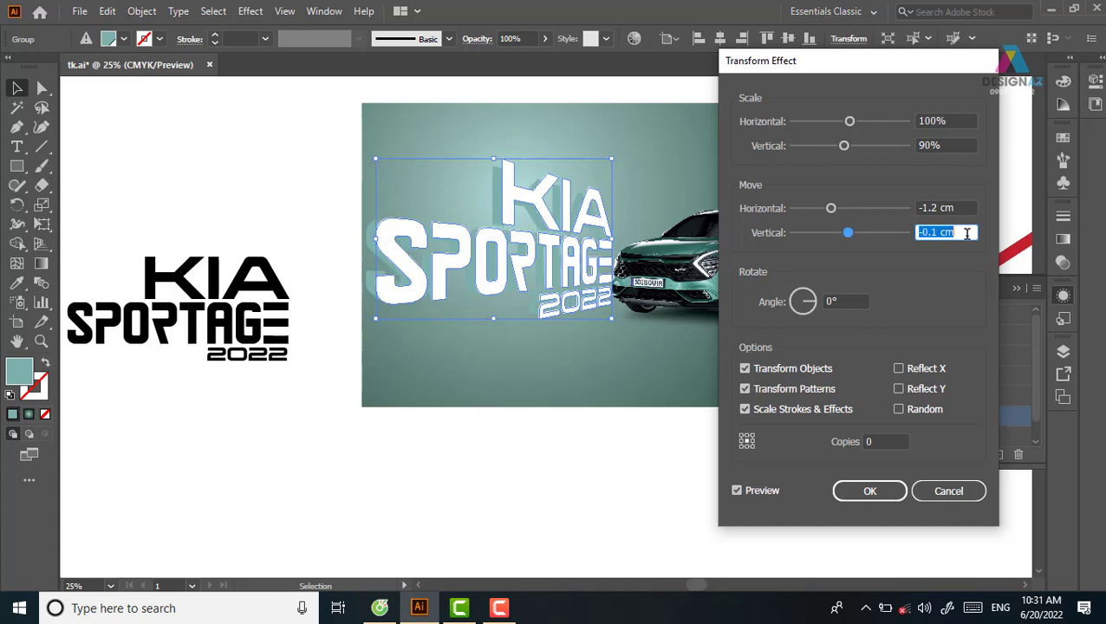
{"action": "double_click", "coordinate": [944, 145]}
{"action": "type", "text": "95"}
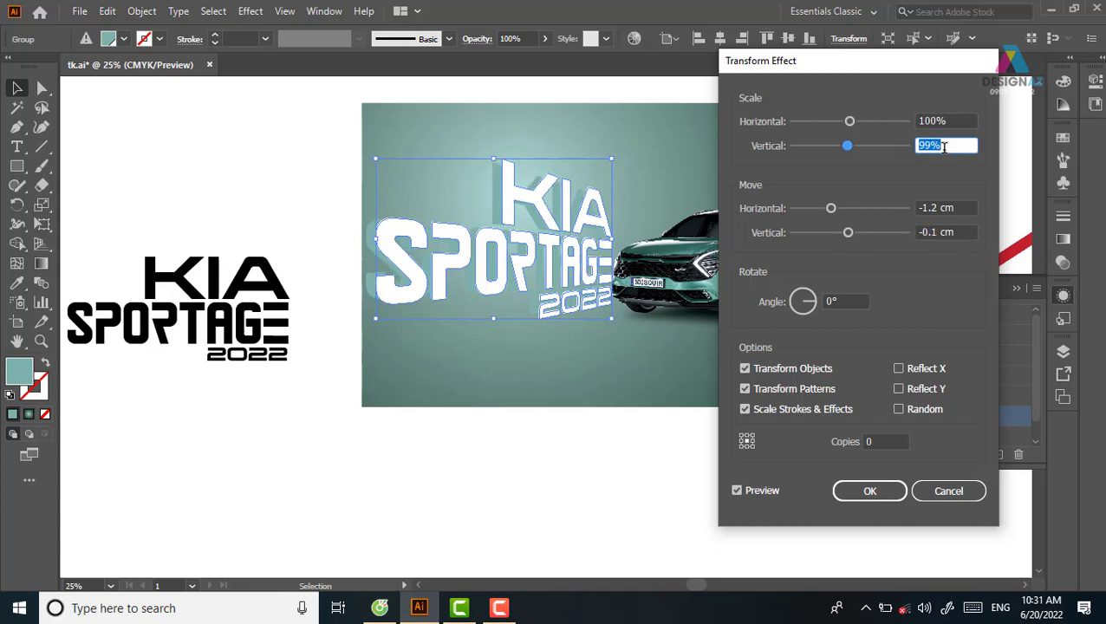
{"action": "key", "text": "Up"}
Set the transform's horizontal scale to 98%
{"action": "left_click", "coordinate": [960, 122]}
{"action": "key", "text": "Up"}
{"action": "key", "text": "Up"}
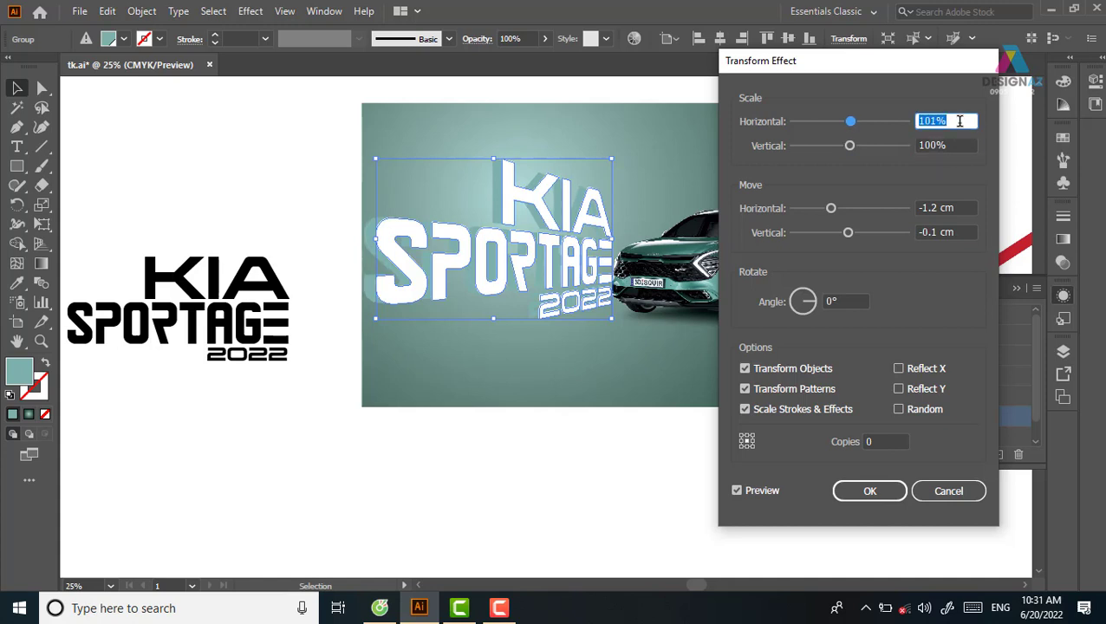
{"action": "key", "text": "Down"}
{"action": "key", "text": "Down"}
{"action": "key", "text": "Down"}
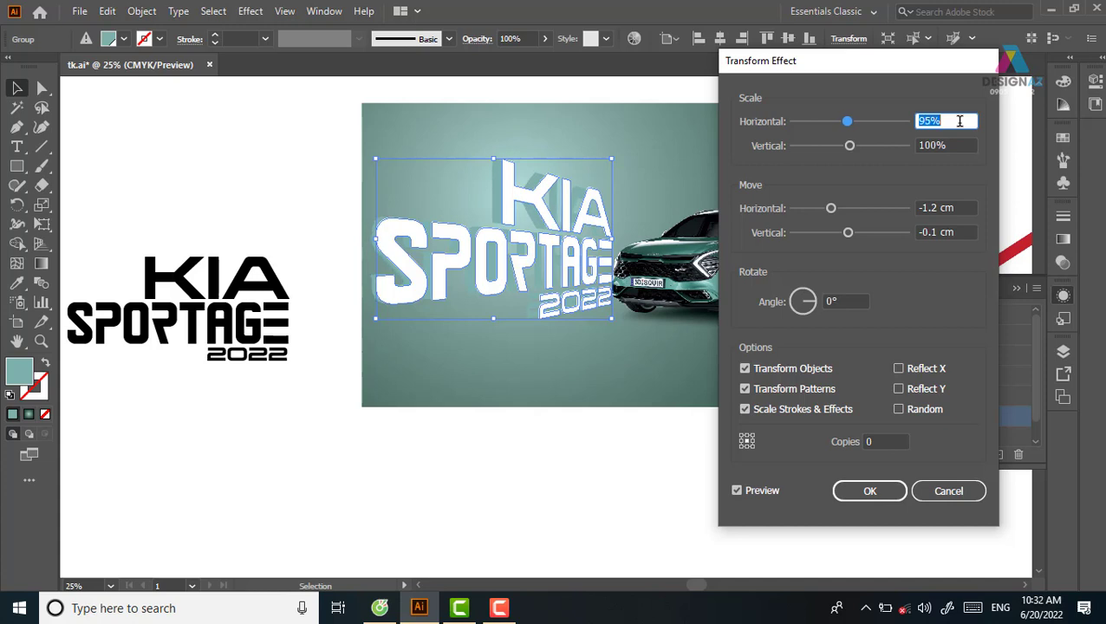
{"action": "key", "text": "Up"}
Turn on Random and set the transform to 8 copies
{"action": "left_click", "coordinate": [900, 411]}
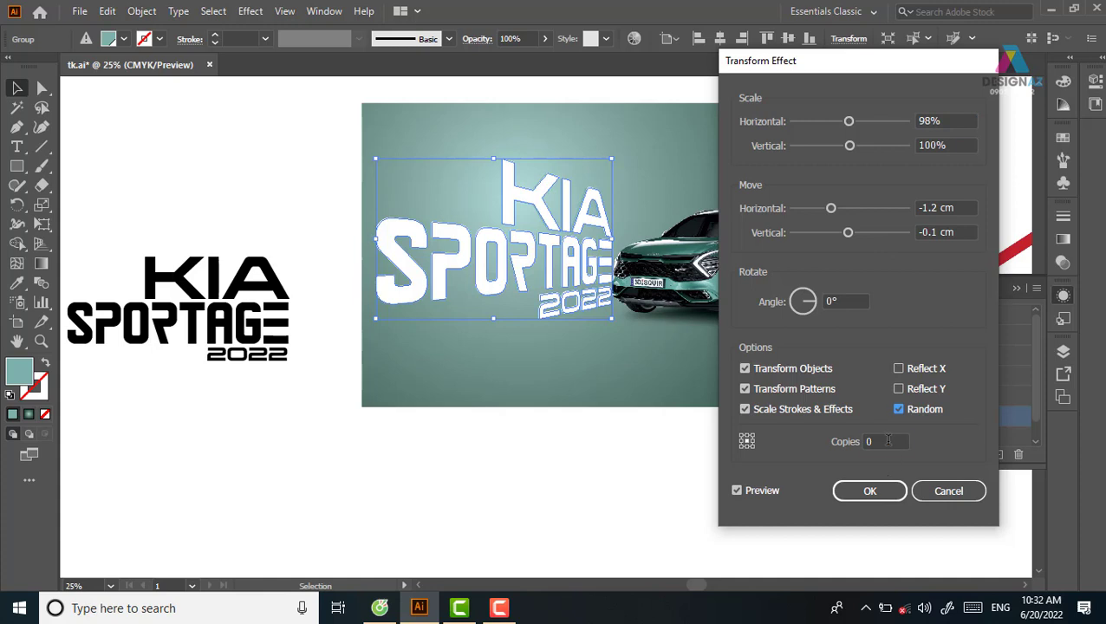
{"action": "left_click", "coordinate": [888, 441]}
{"action": "type", "text": "8"}
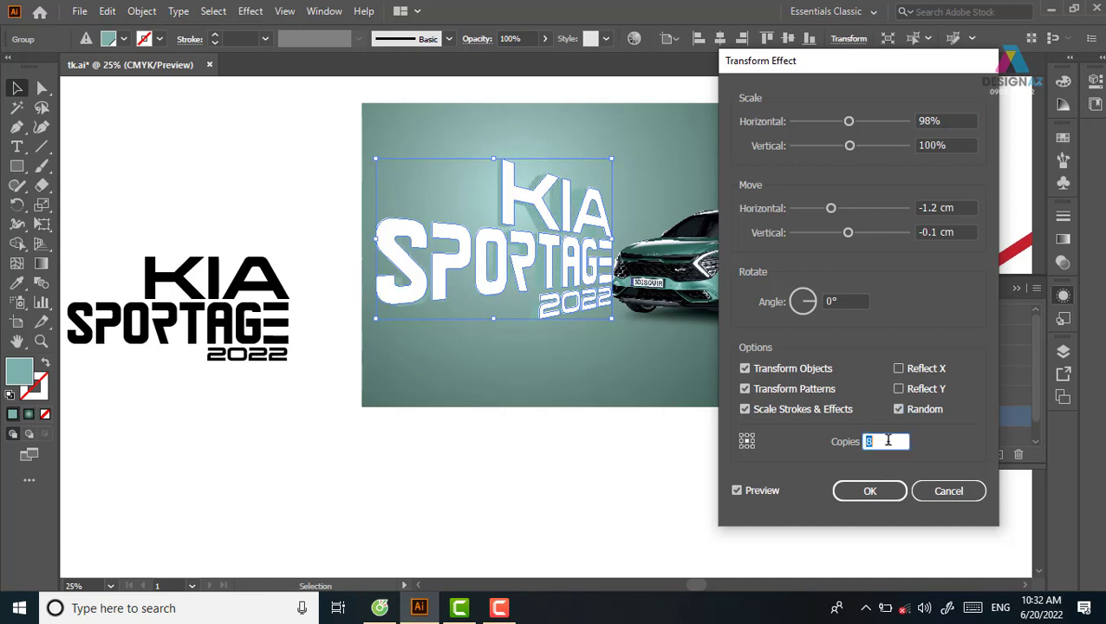
{"action": "key", "text": "Up"}
Set the copies' move to -6.5 cm horizontal and 0.1 cm vertical
{"action": "left_click", "coordinate": [965, 208]}
{"action": "key", "text": "Up"}
{"action": "key", "text": "Up"}
{"action": "key", "text": "Up"}
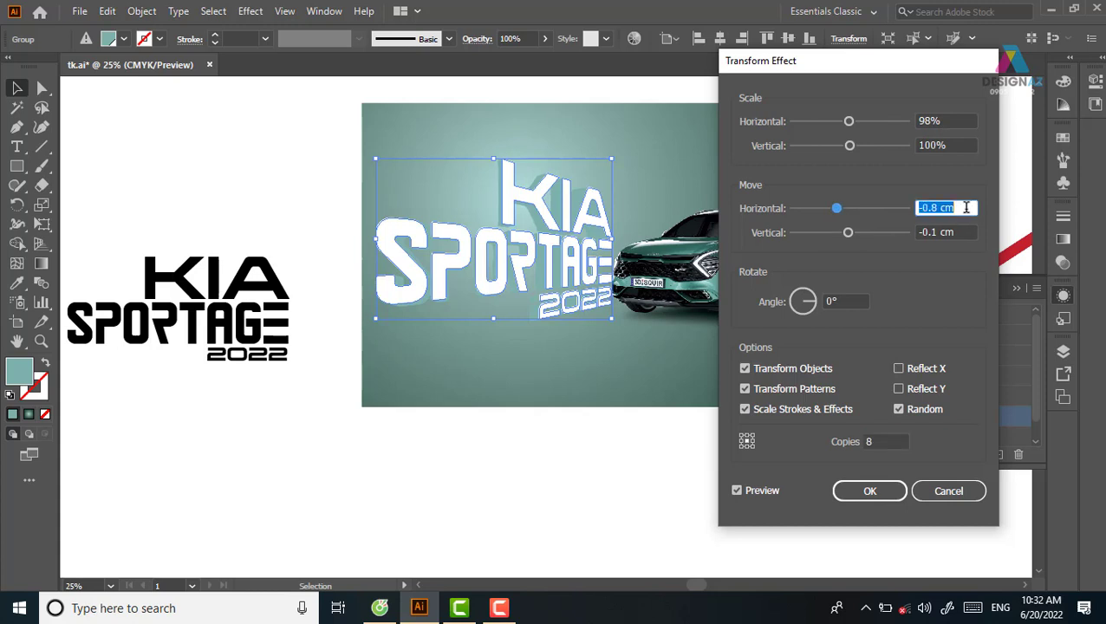
{"action": "key", "text": "Down"}
{"action": "key", "text": "Down"}
{"action": "key", "text": "Down"}
{"action": "key", "text": "Down"}
{"action": "key", "text": "Down"}
{"action": "key", "text": "Down"}
{"action": "key", "text": "Down"}
{"action": "key", "text": "Down"}
{"action": "key", "text": "Down"}
{"action": "key", "text": "Down"}
{"action": "key", "text": "Down"}
{"action": "key", "text": "Down"}
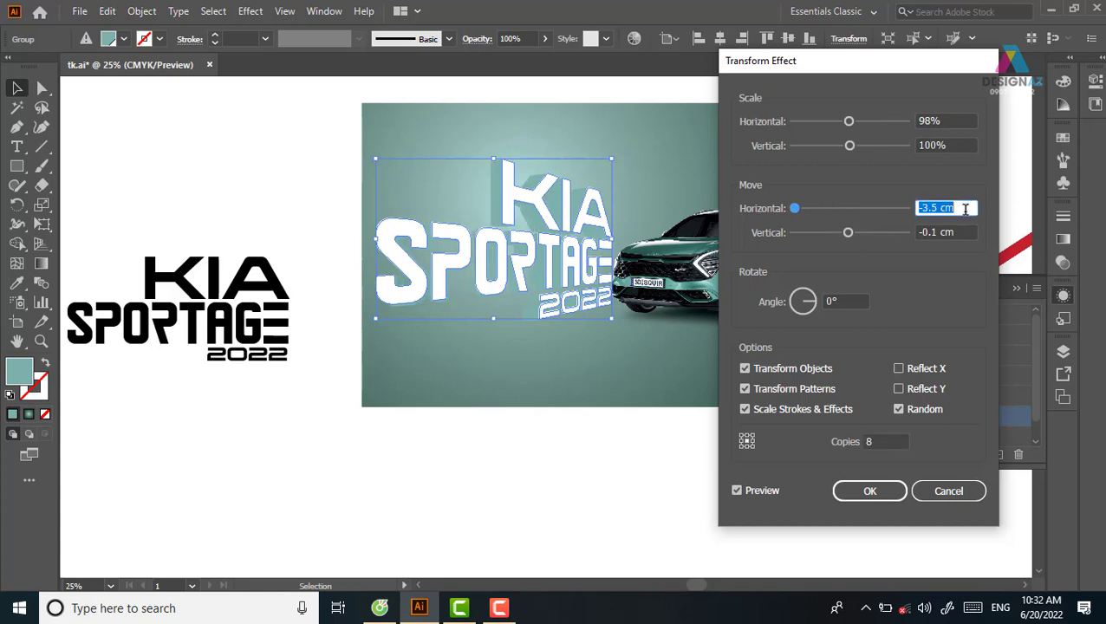
{"action": "key", "text": "Down"}
{"action": "key", "text": "Down"}
{"action": "key", "text": "Down"}
{"action": "key", "text": "Down"}
{"action": "key", "text": "Down"}
{"action": "key", "text": "Down"}
{"action": "key", "text": "Down"}
{"action": "key", "text": "Down"}
{"action": "key", "text": "Down"}
{"action": "key", "text": "Down"}
{"action": "key", "text": "Down"}
{"action": "key", "text": "Down"}
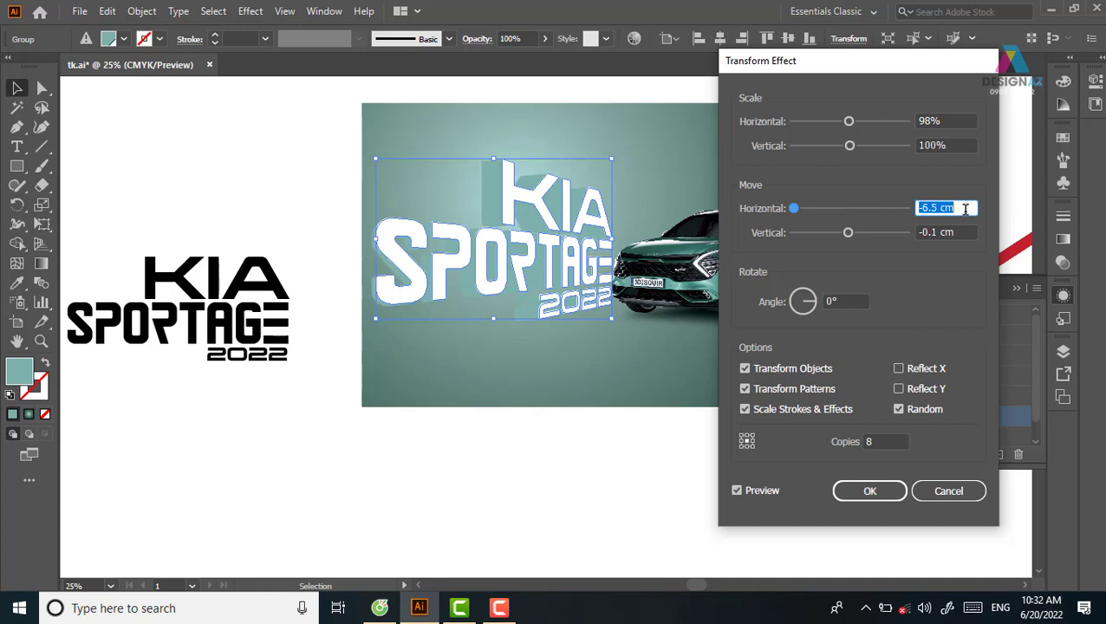
{"action": "left_click", "coordinate": [961, 232]}
{"action": "key", "text": "Down"}
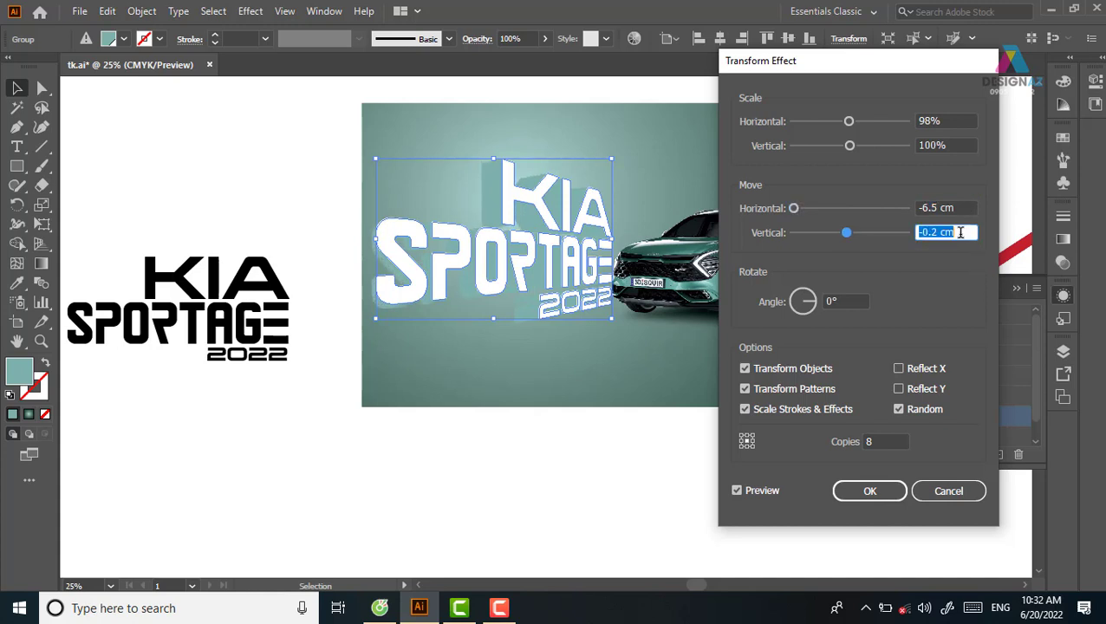
{"action": "key", "text": "Up"}
{"action": "key", "text": "Up"}
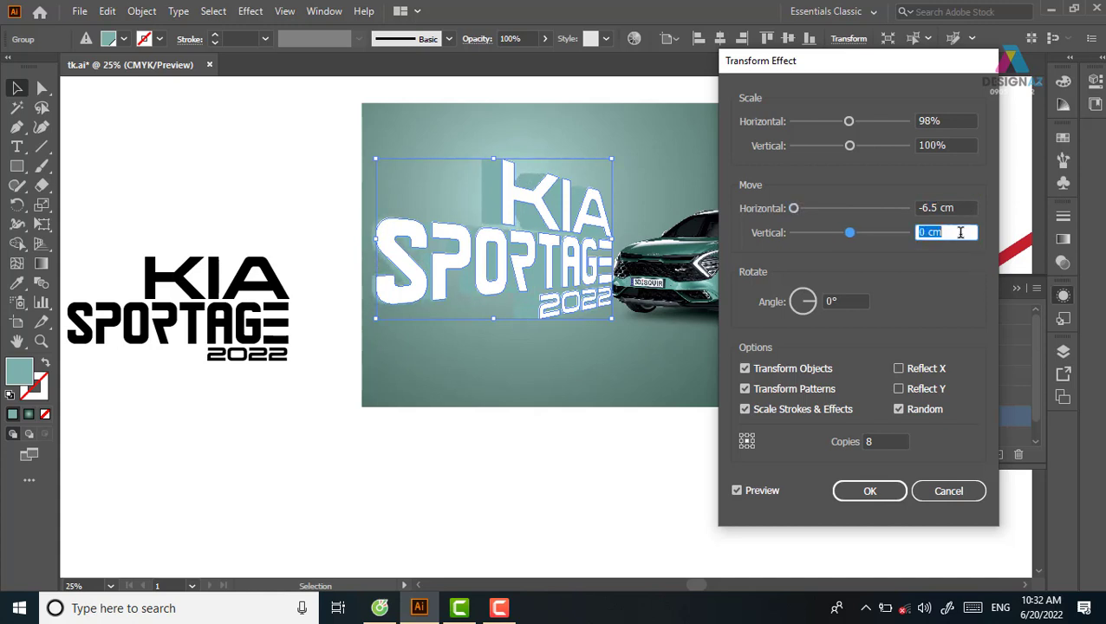
{"action": "key", "text": "Up"}
{"action": "key", "text": "Down"}
{"action": "key", "text": "Up"}
{"action": "key", "text": "Down"}
{"action": "key", "text": "Up"}
Keep horizontal scale at 98% and apply the Transform effect
{"action": "left_click", "coordinate": [960, 121]}
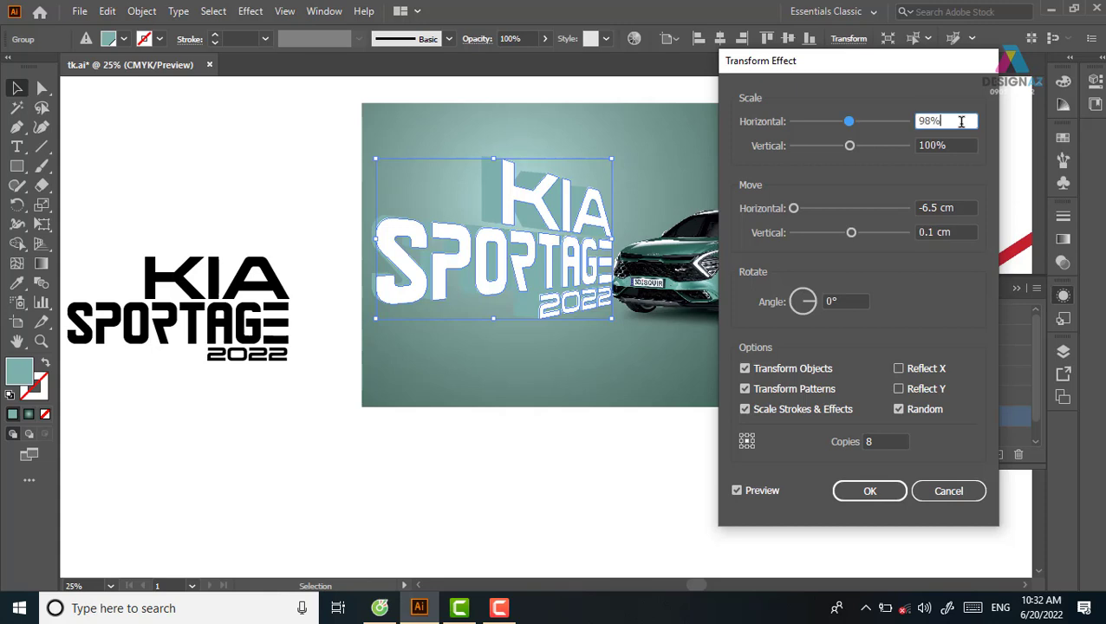
{"action": "key", "text": "Up"}
{"action": "key", "text": "Down"}
{"action": "left_click", "coordinate": [858, 491]}
Darken the global teal swatch to 46% black so the title's extrusion turns deeper teal
{"action": "left_click", "coordinate": [655, 496]}
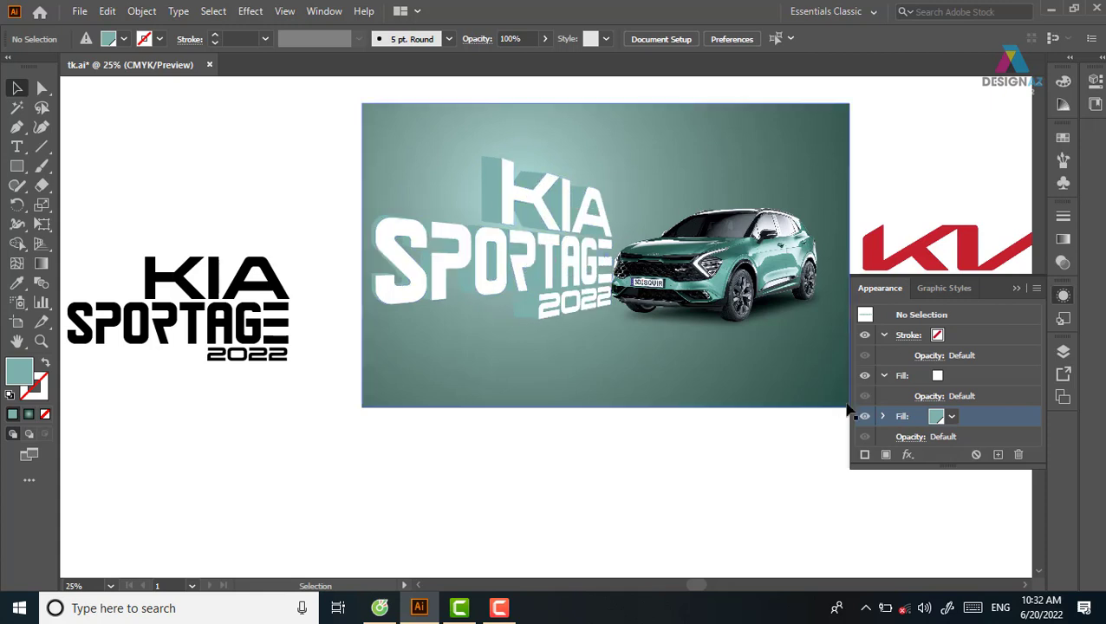
{"action": "left_click", "coordinate": [937, 417]}
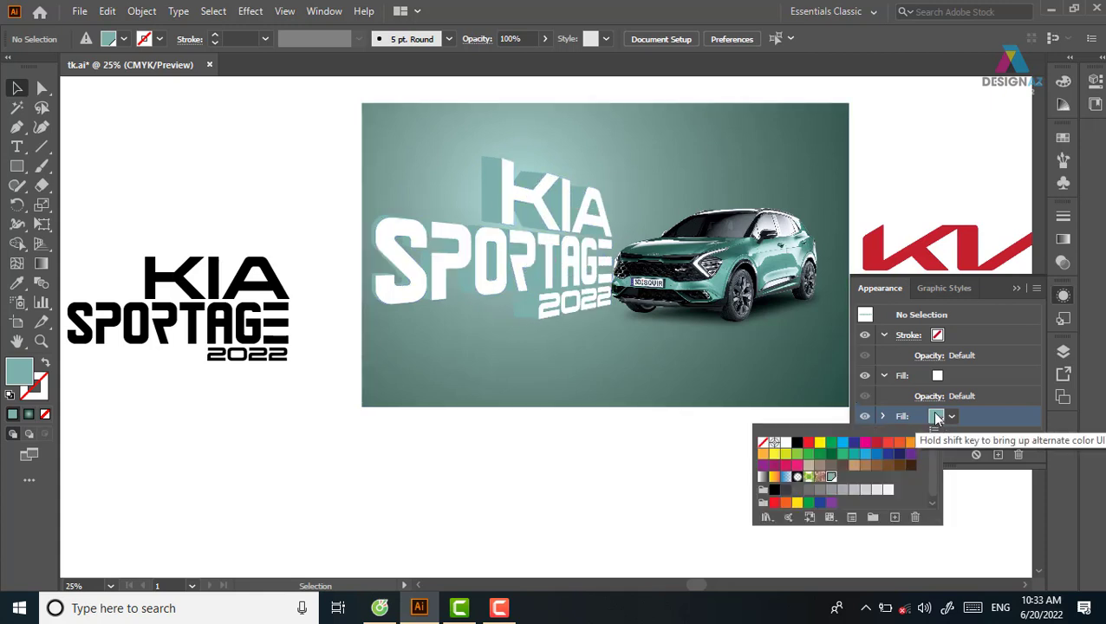
{"action": "double_click", "coordinate": [829, 478]}
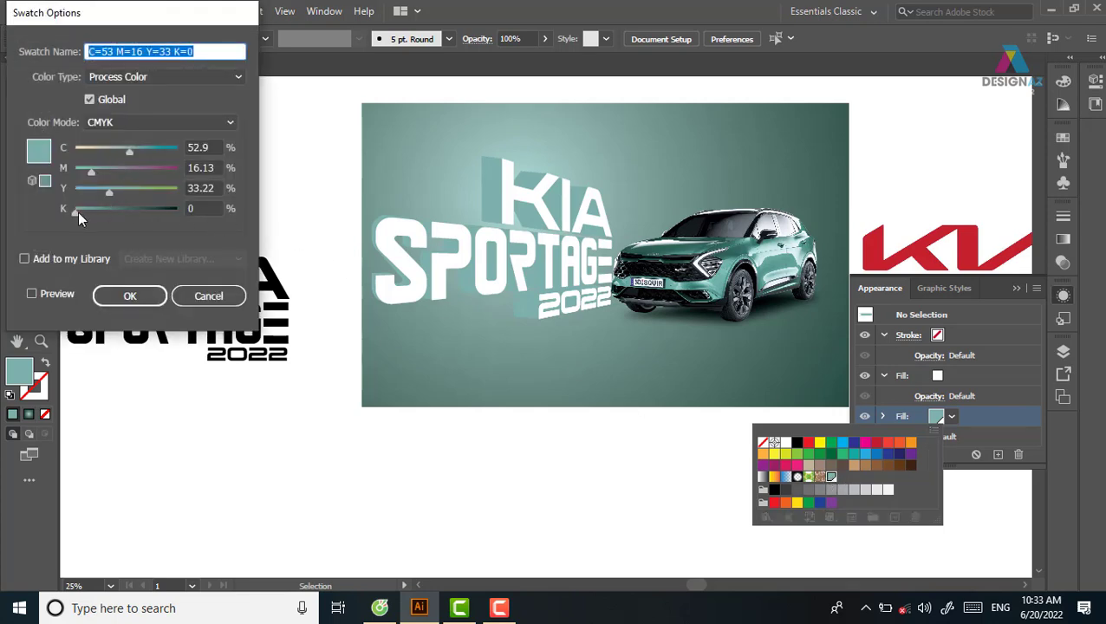
{"action": "left_click_drag", "start_coordinate": [78, 212], "coordinate": [126, 210]}
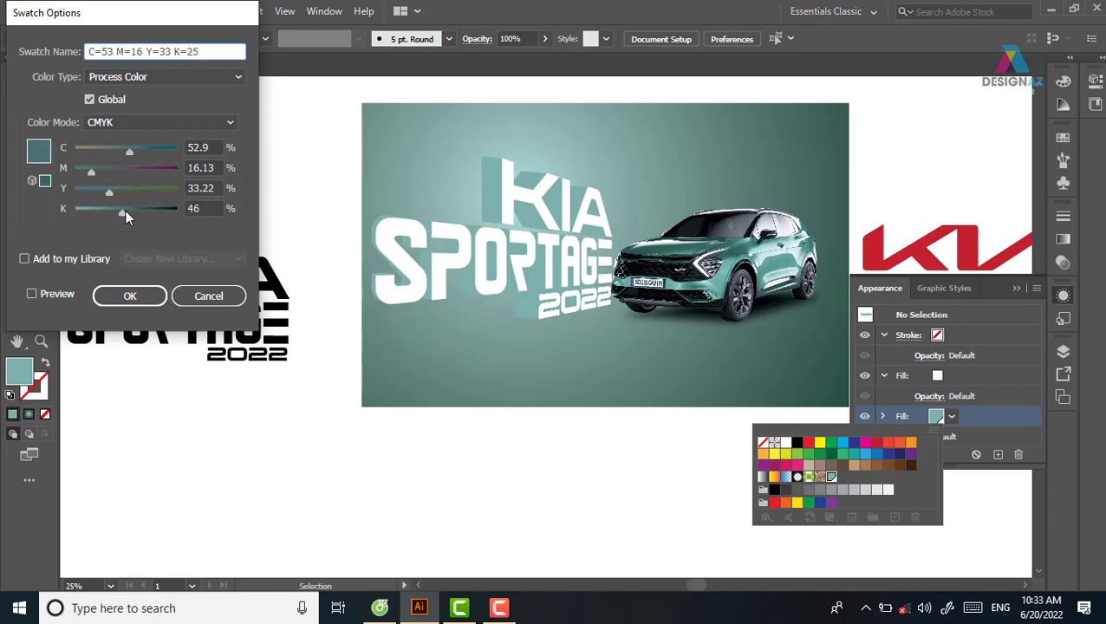
{"action": "left_click", "coordinate": [129, 295]}
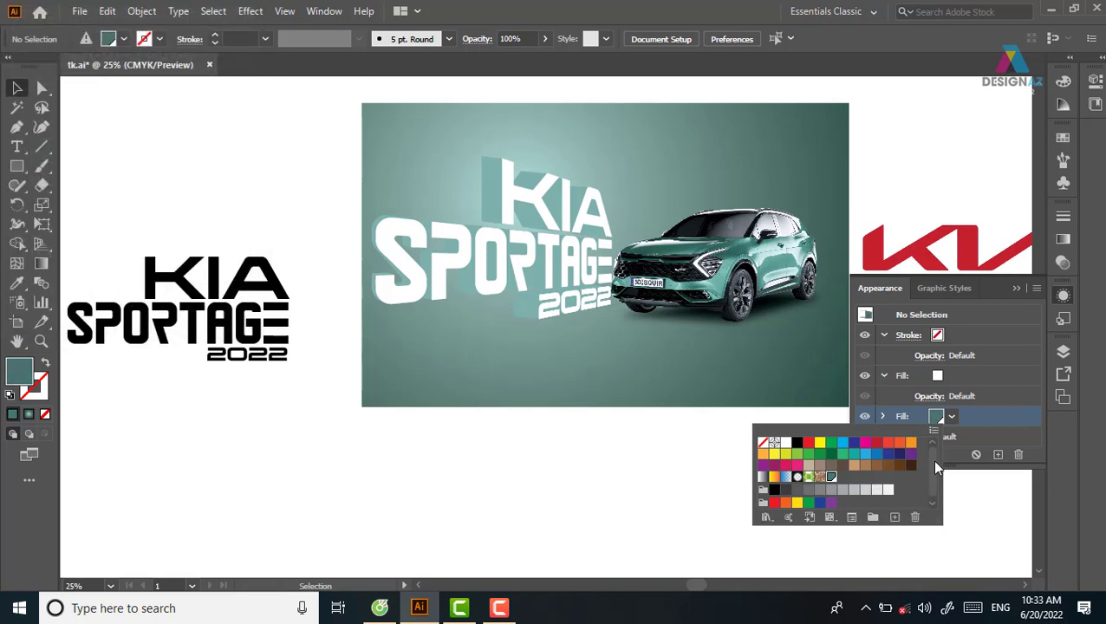
{"action": "left_click", "coordinate": [985, 511]}
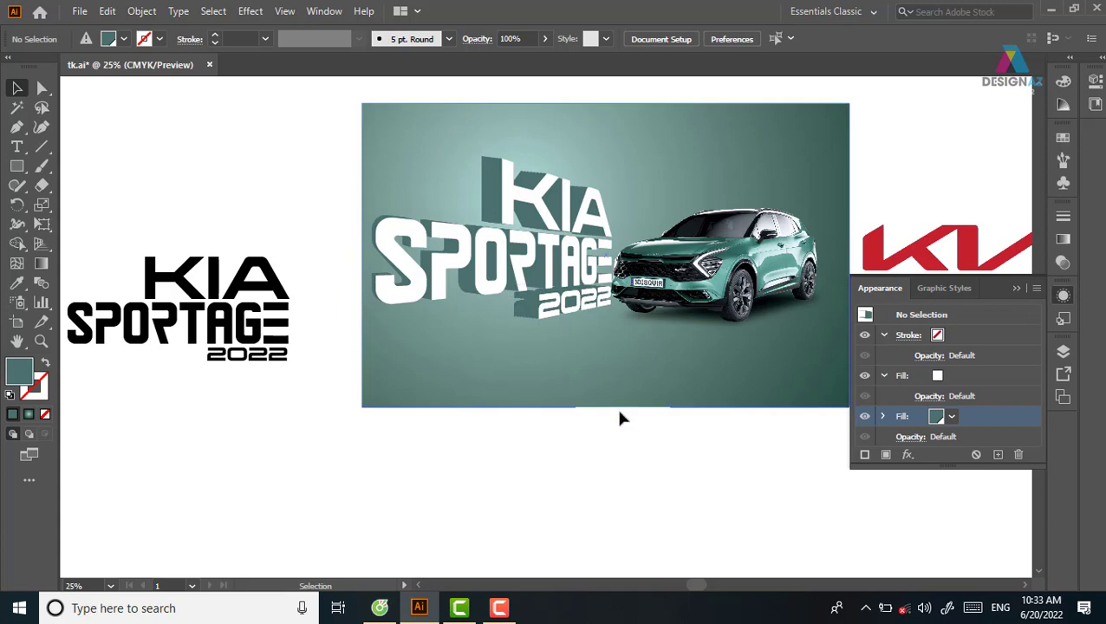
{"action": "left_click", "coordinate": [697, 298]}
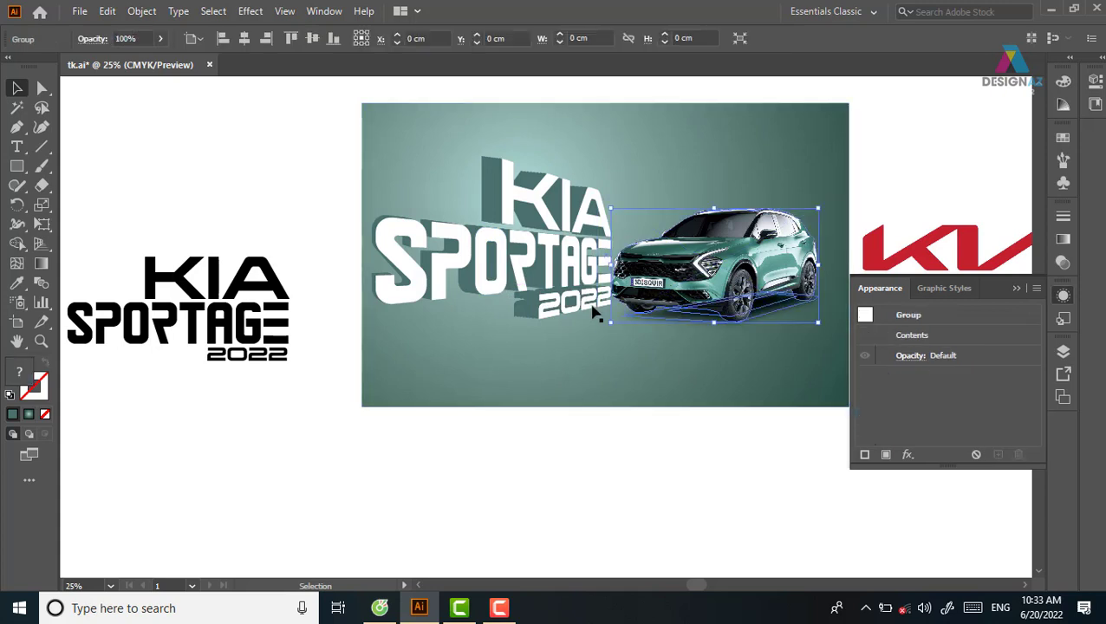
Save the background rectangle's teal gradient as a new swatch and select the KIA SPORTAGE title group
{"action": "left_click", "coordinate": [536, 274]}
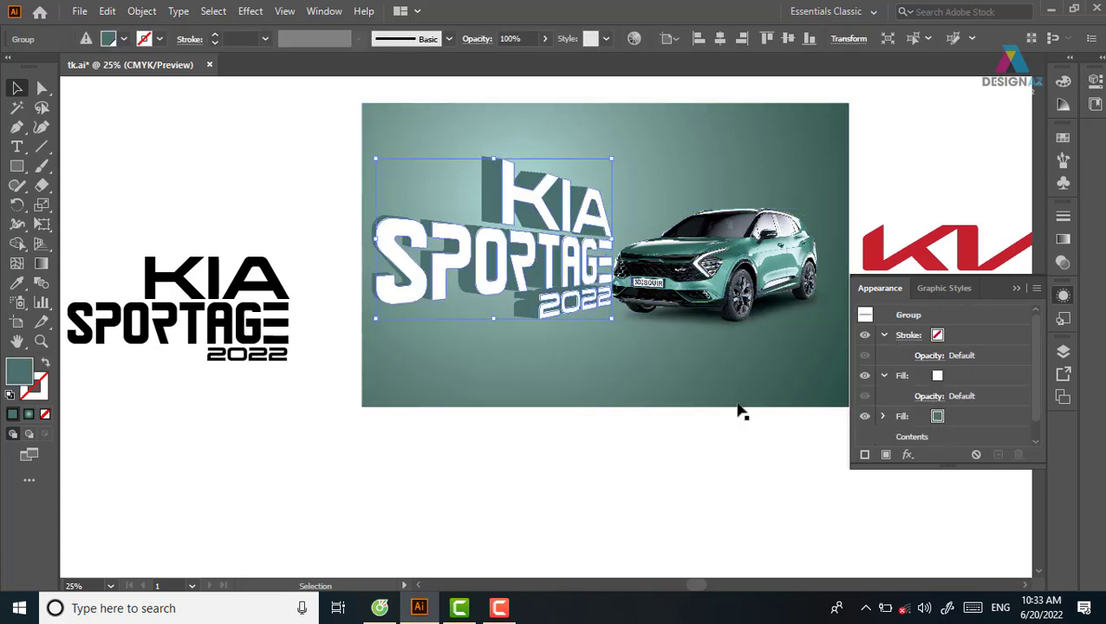
{"action": "left_click", "coordinate": [251, 185]}
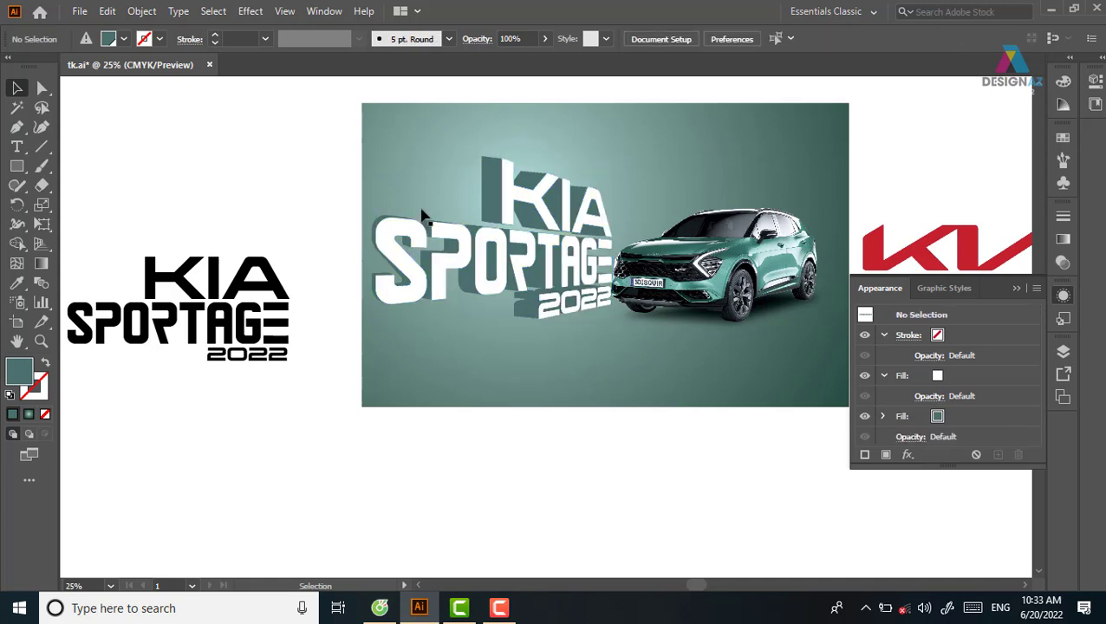
{"action": "left_click", "coordinate": [764, 145]}
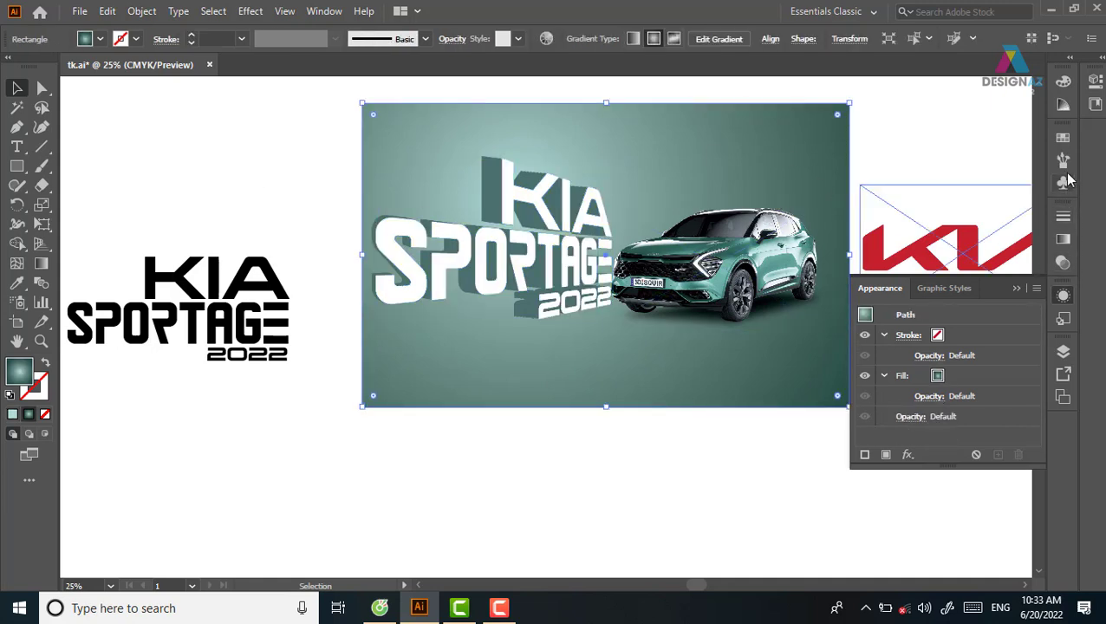
{"action": "left_click", "coordinate": [1062, 137]}
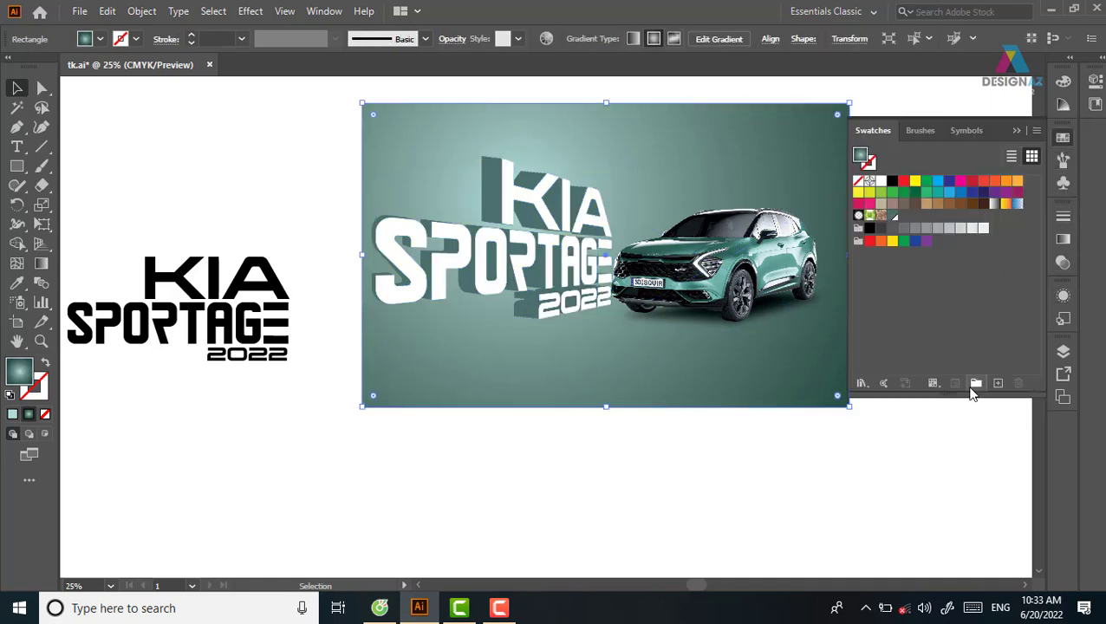
{"action": "left_click", "coordinate": [996, 382]}
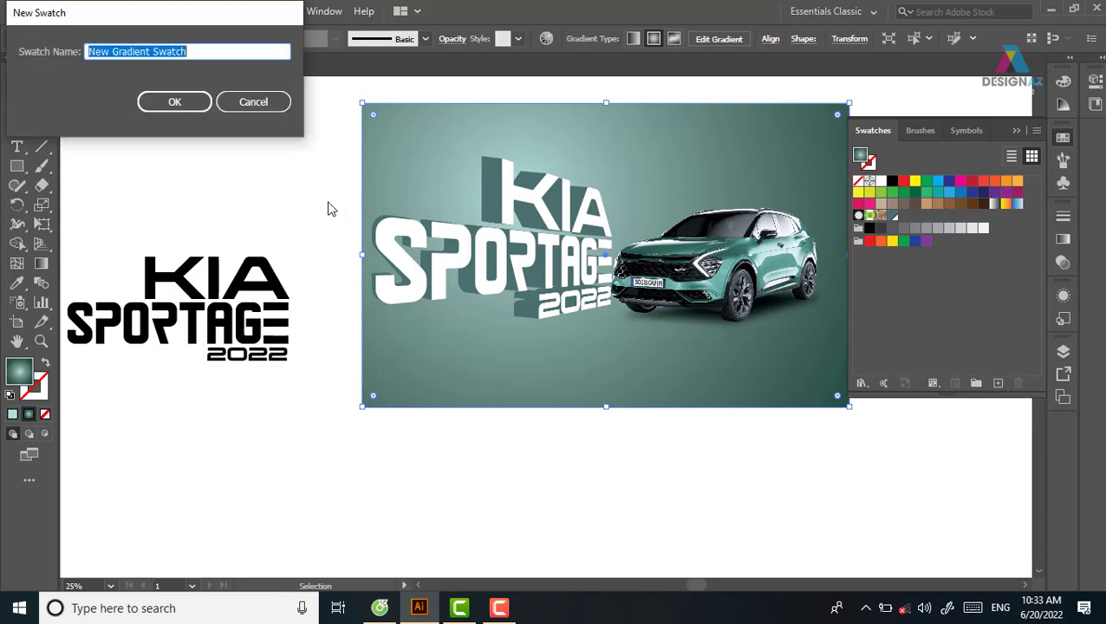
{"action": "left_click", "coordinate": [189, 106]}
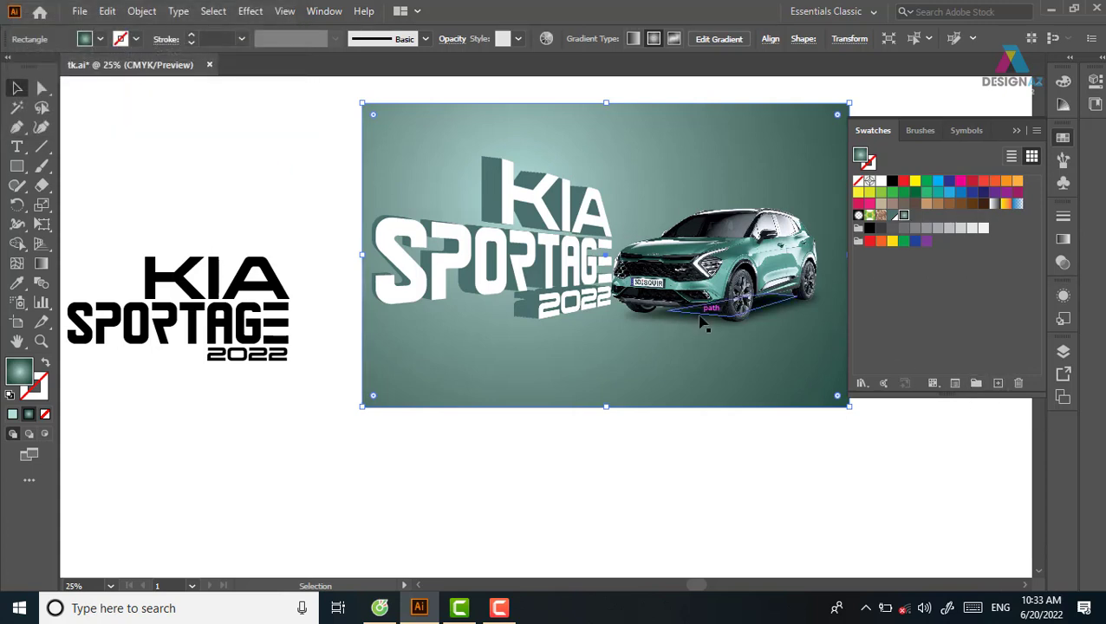
{"action": "left_click", "coordinate": [1064, 295]}
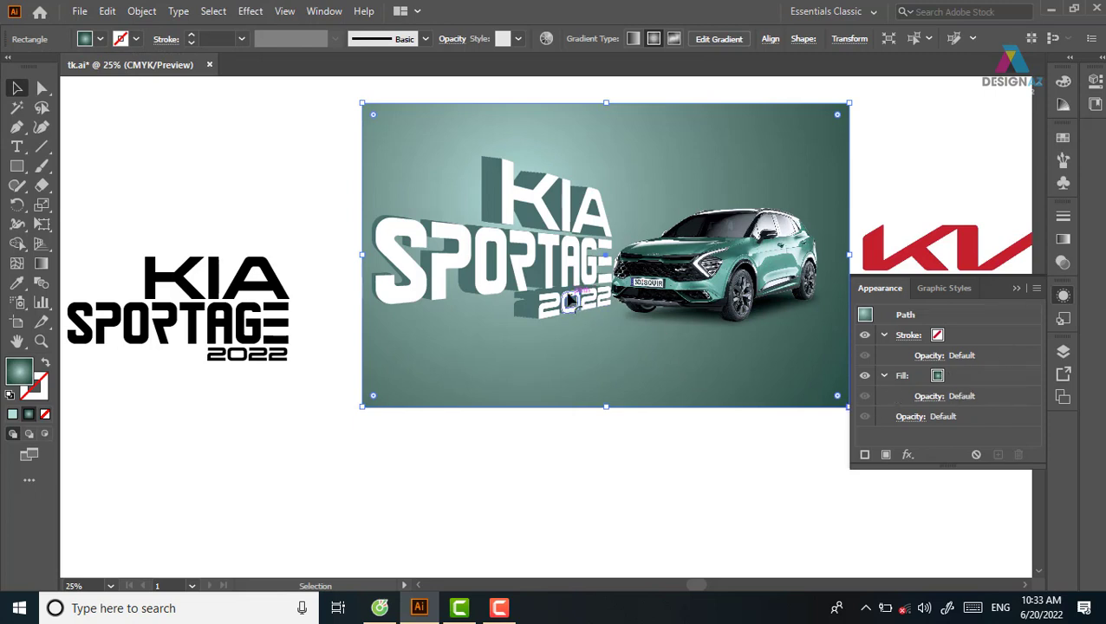
{"action": "left_click", "coordinate": [572, 299]}
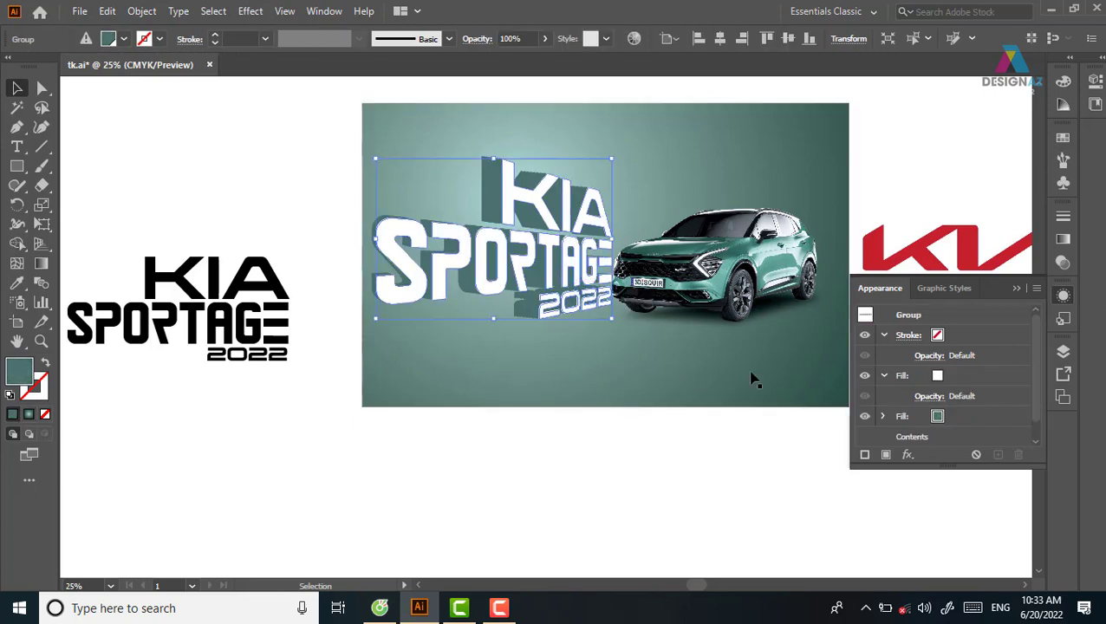
Apply the new teal gradient swatch to the title's extrusion fill in Appearance
{"action": "left_click", "coordinate": [938, 417]}
{"action": "left_click", "coordinate": [938, 417]}
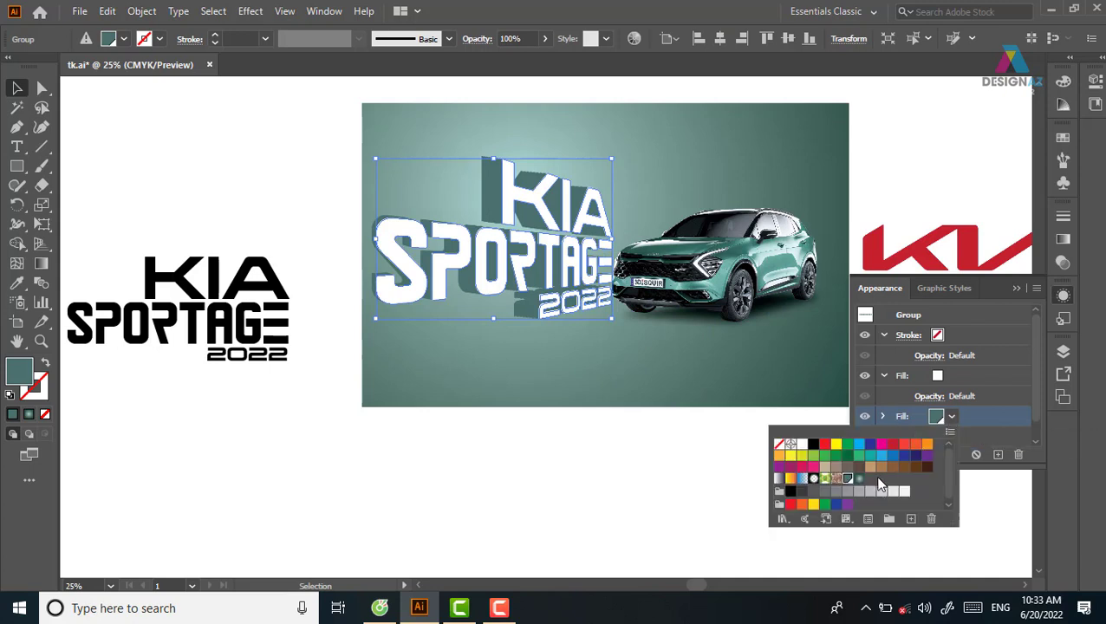
{"action": "left_click", "coordinate": [859, 478]}
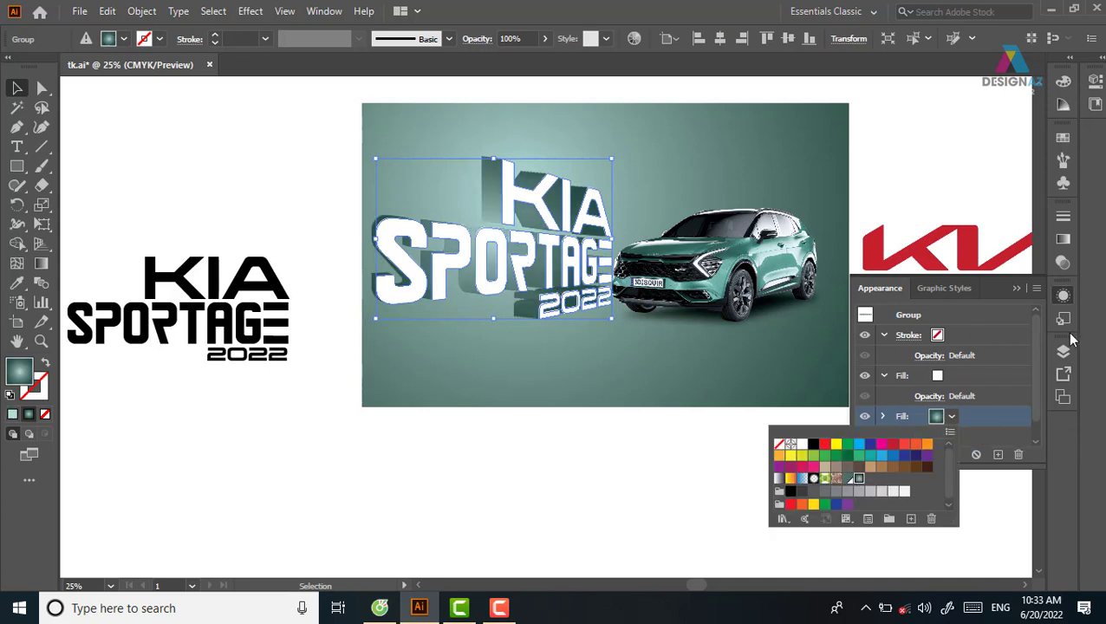
{"action": "left_click", "coordinate": [1063, 241]}
{"action": "left_click", "coordinate": [1063, 241]}
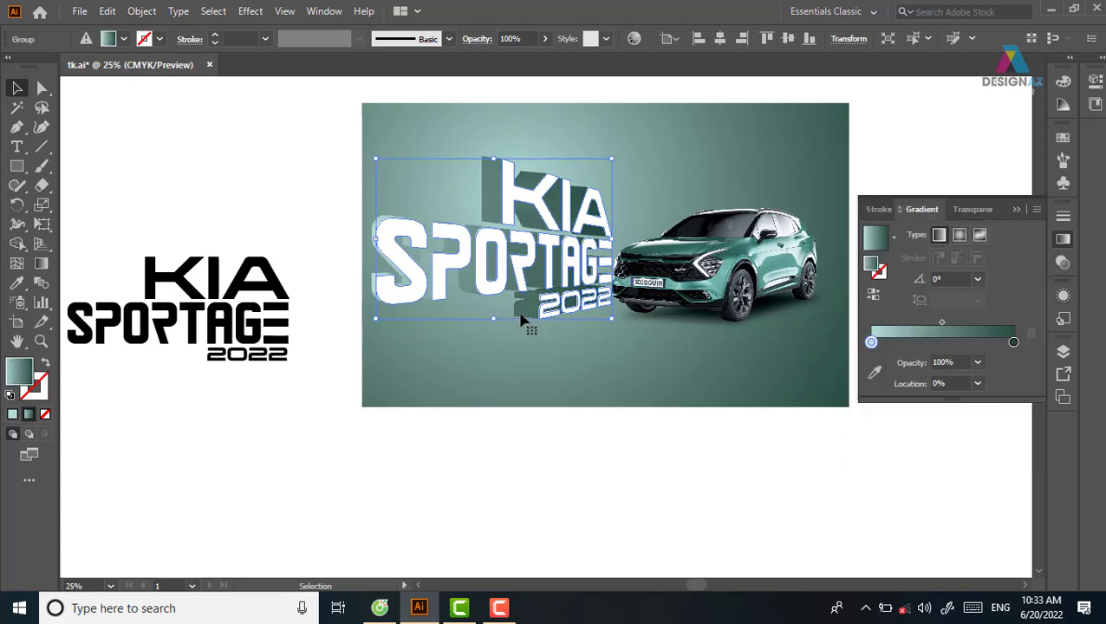
Redraw the title gradient horizontally, running right to left at 180°
{"action": "key", "text": "g"}
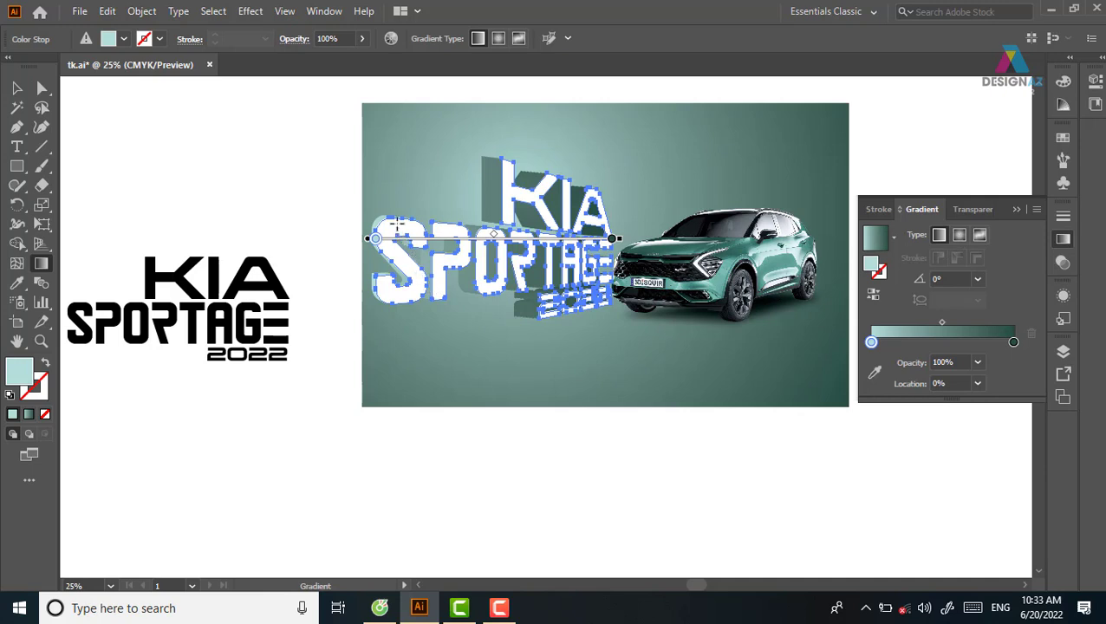
{"action": "left_click_drag", "start_coordinate": [490, 163], "coordinate": [490, 332]}
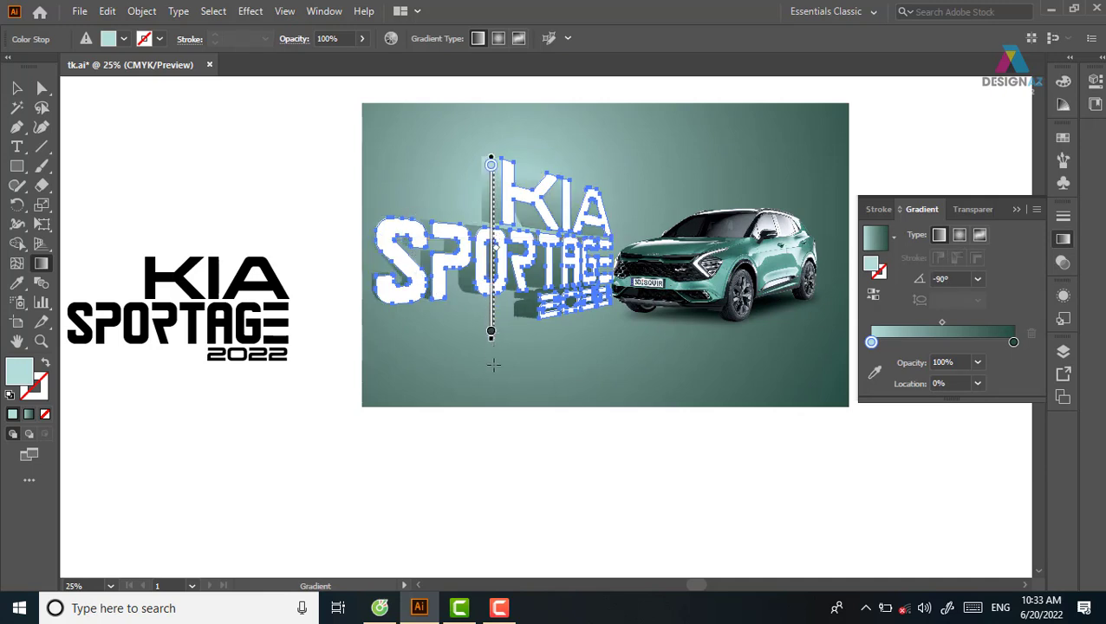
{"action": "left_click_drag", "start_coordinate": [564, 350], "coordinate": [564, 139]}
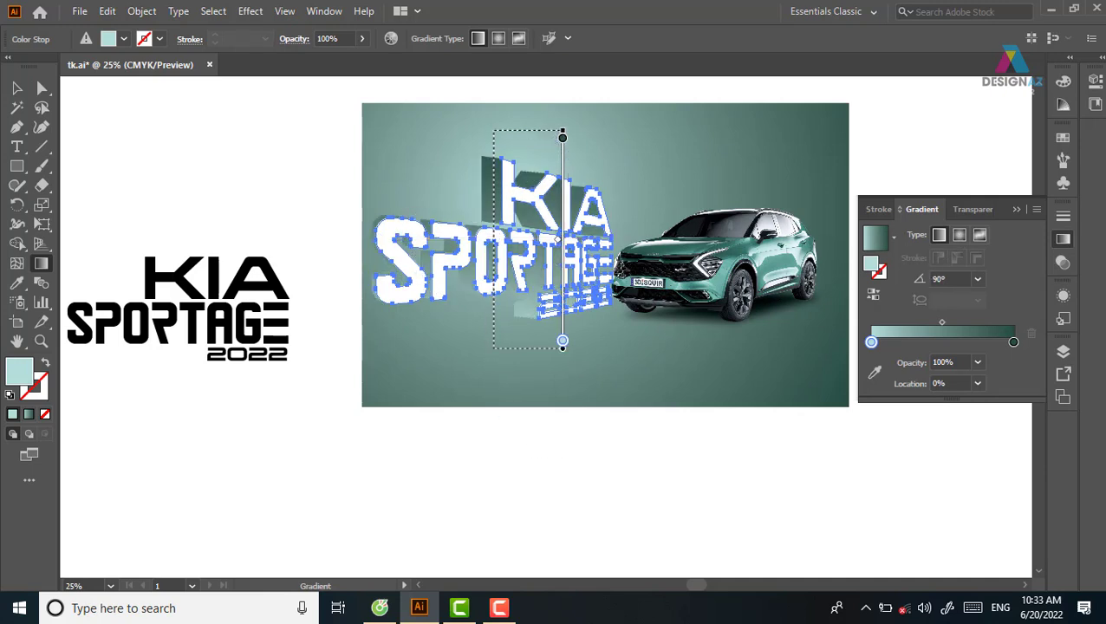
{"action": "left_click_drag", "start_coordinate": [645, 268], "coordinate": [399, 268]}
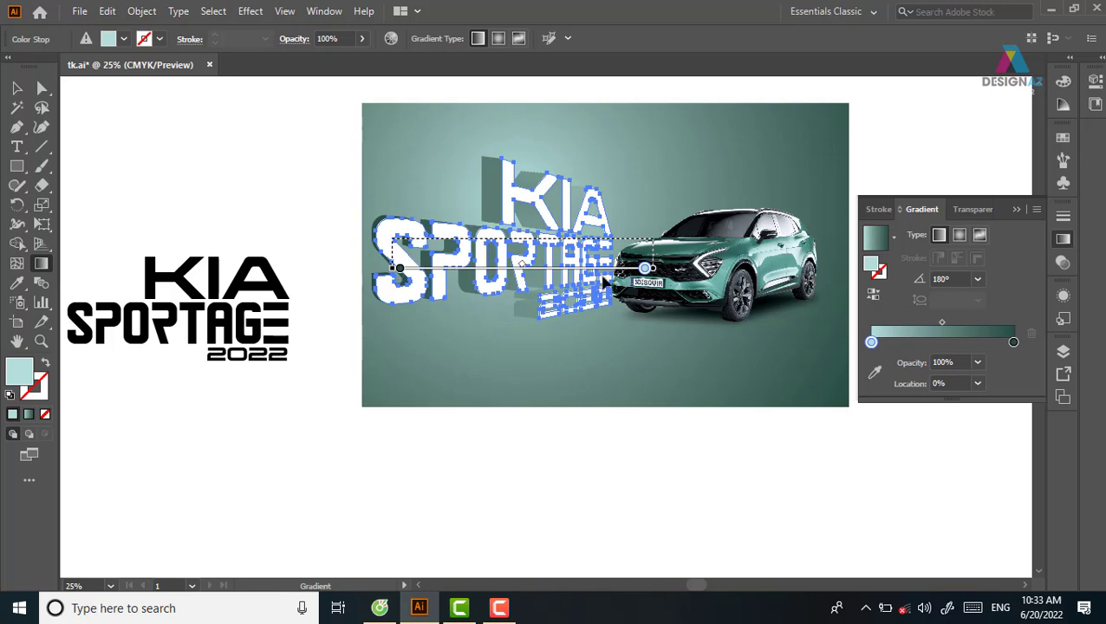
{"action": "left_click_drag", "start_coordinate": [590, 238], "coordinate": [349, 240]}
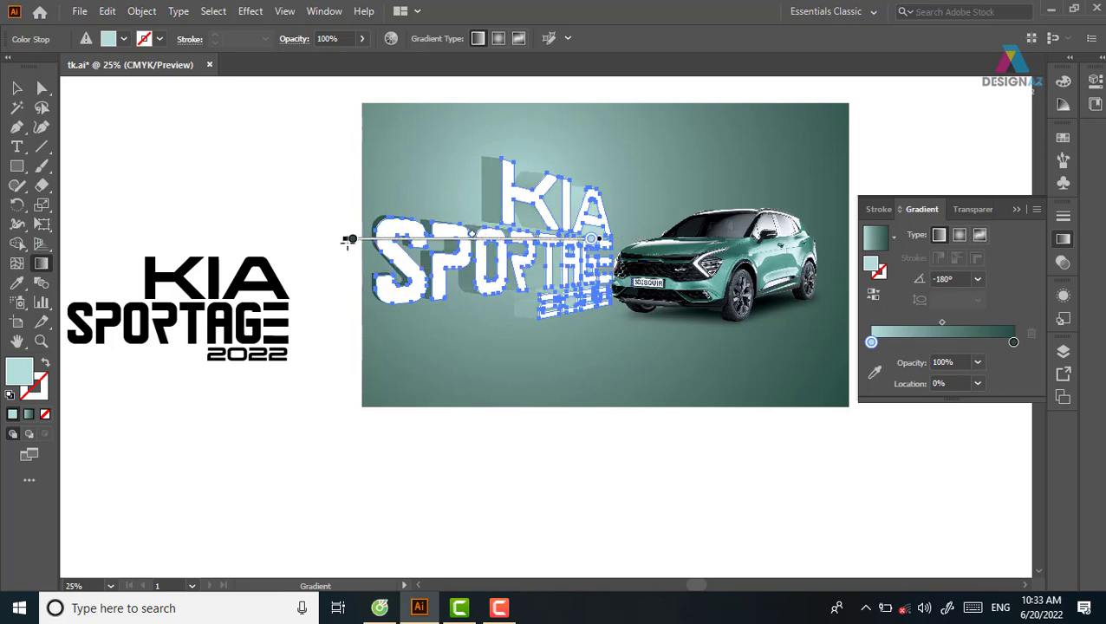
{"action": "left_click_drag", "start_coordinate": [662, 225], "coordinate": [409, 224]}
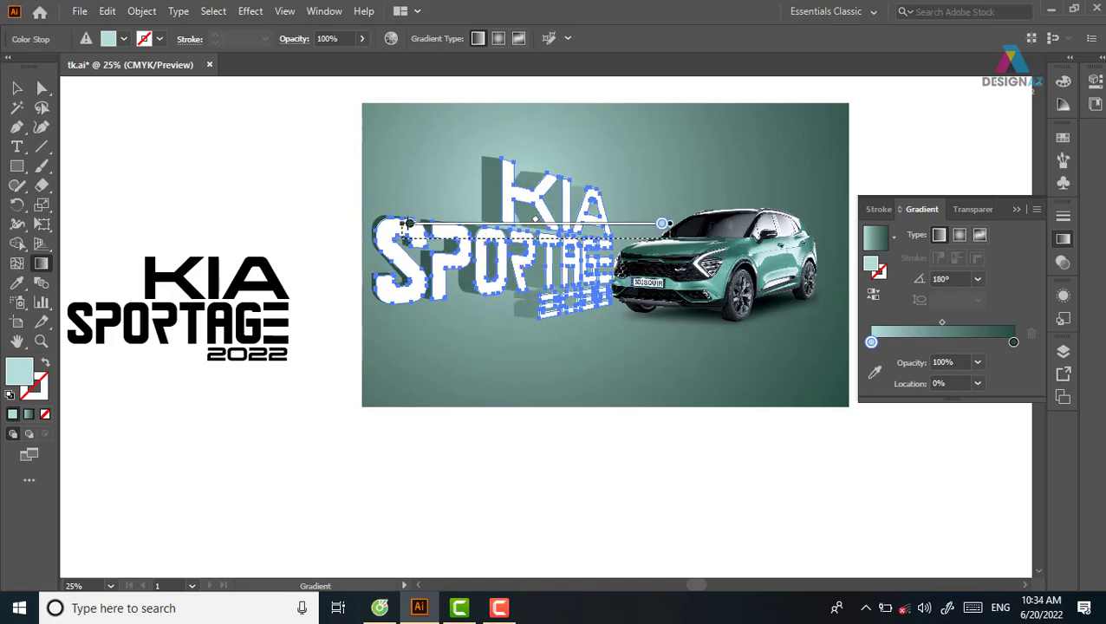
{"action": "left_click", "coordinate": [17, 88]}
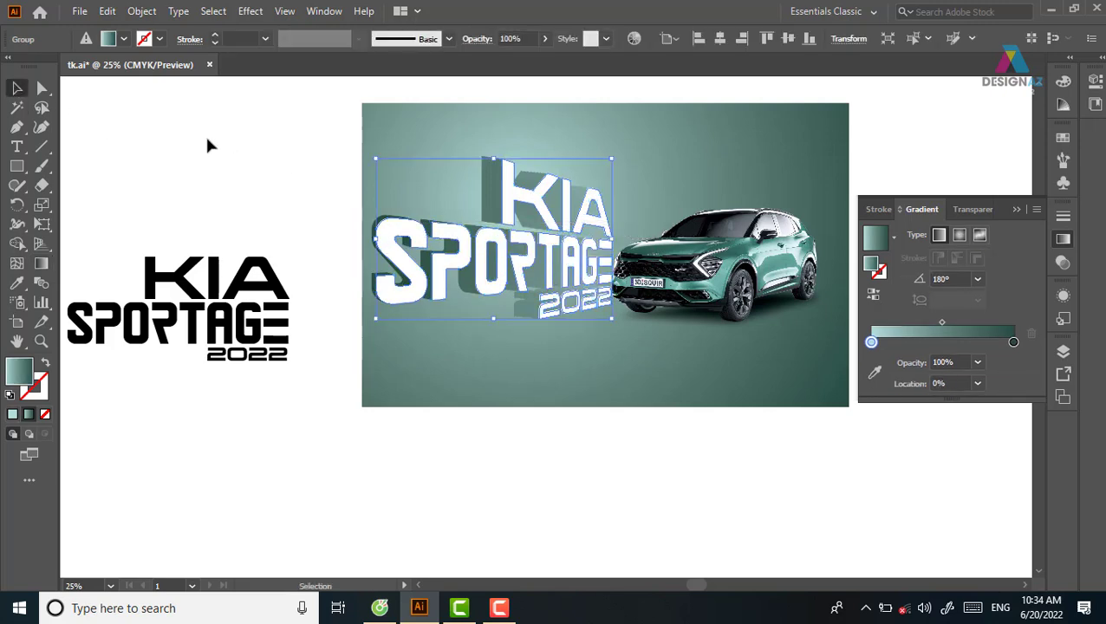
{"action": "left_click", "coordinate": [205, 135]}
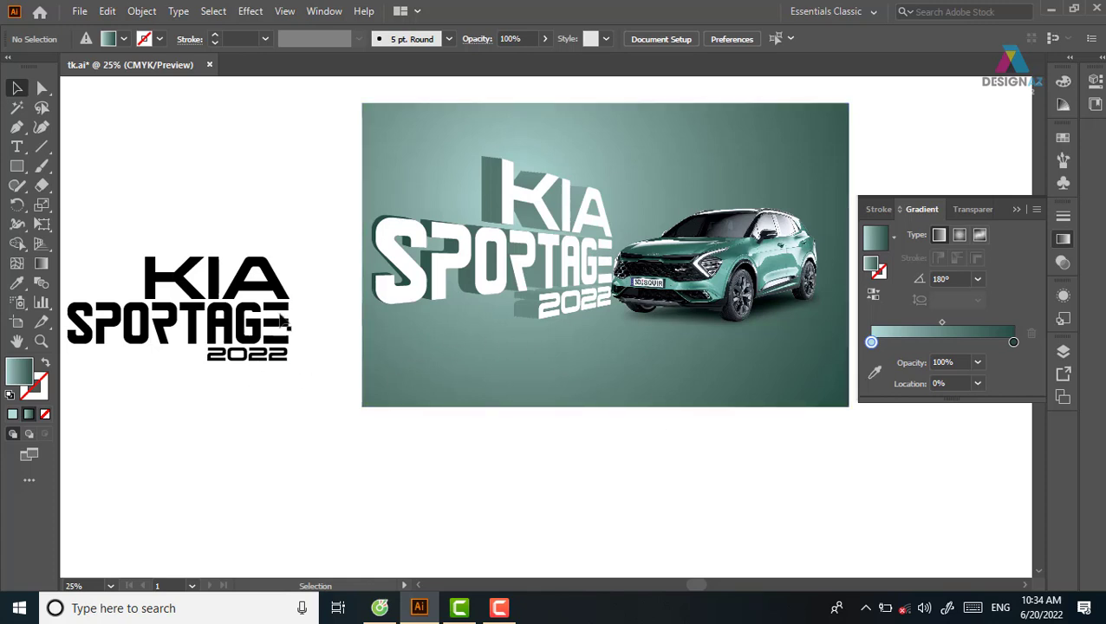
Draw a slanted polygon over the lower banner, peaking under the car and overhanging the edges
{"action": "left_click_drag", "start_coordinate": [776, 370], "coordinate": [676, 359]}
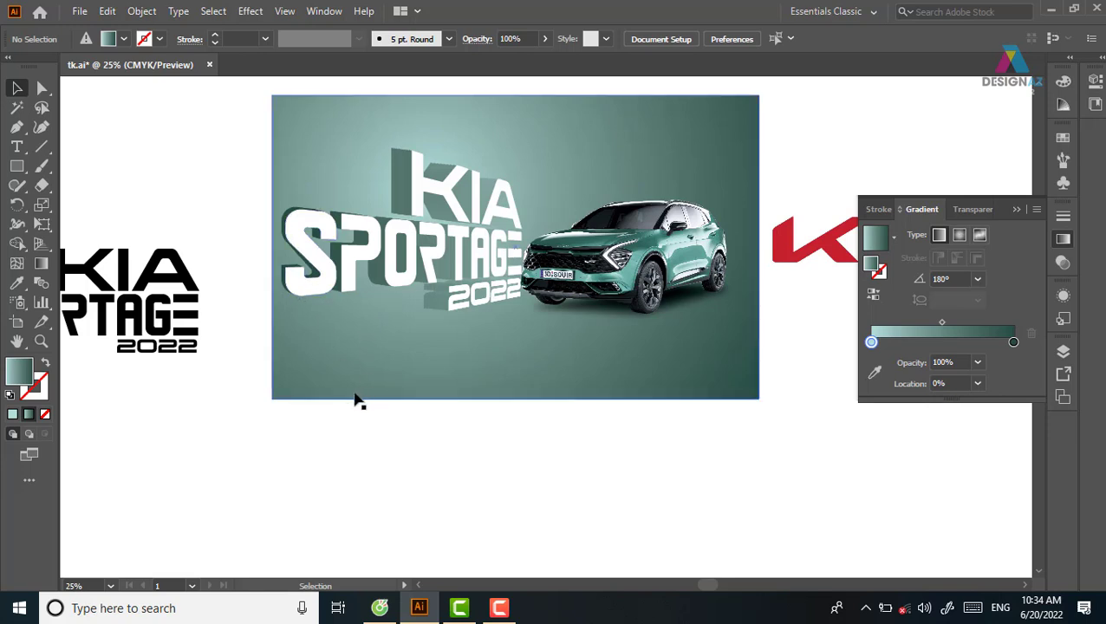
{"action": "key", "text": "p"}
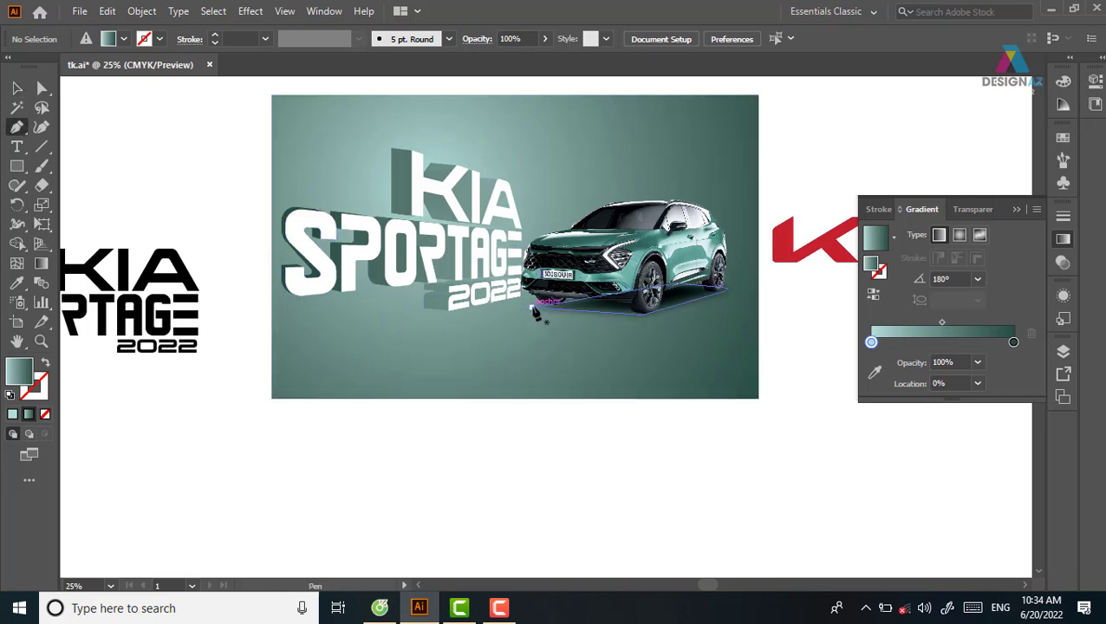
{"action": "left_click", "coordinate": [261, 364]}
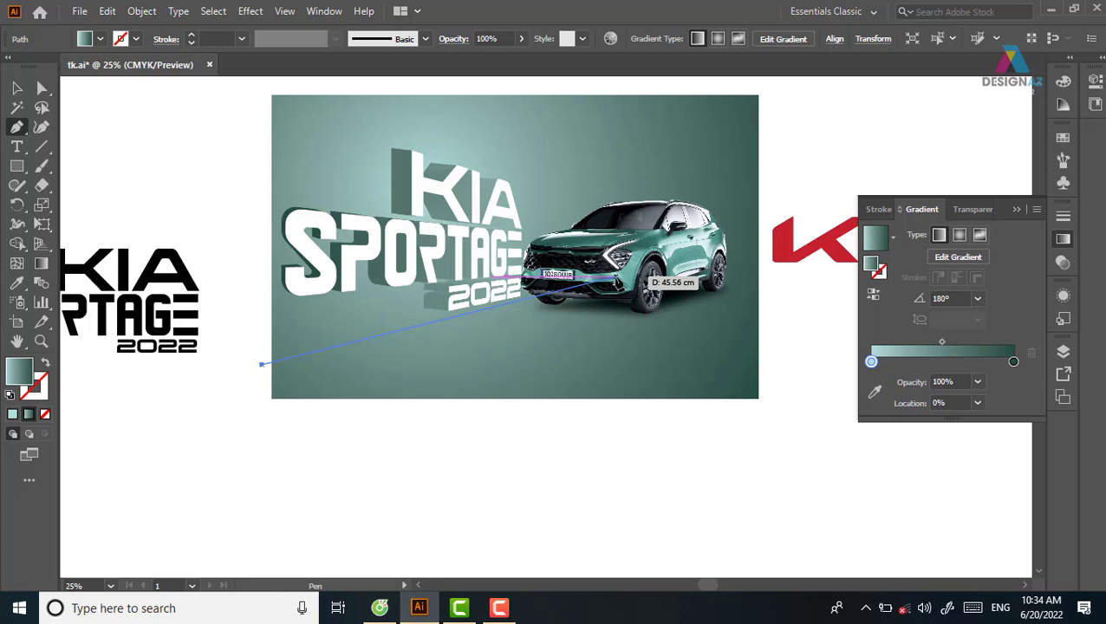
{"action": "key", "text": "Escape"}
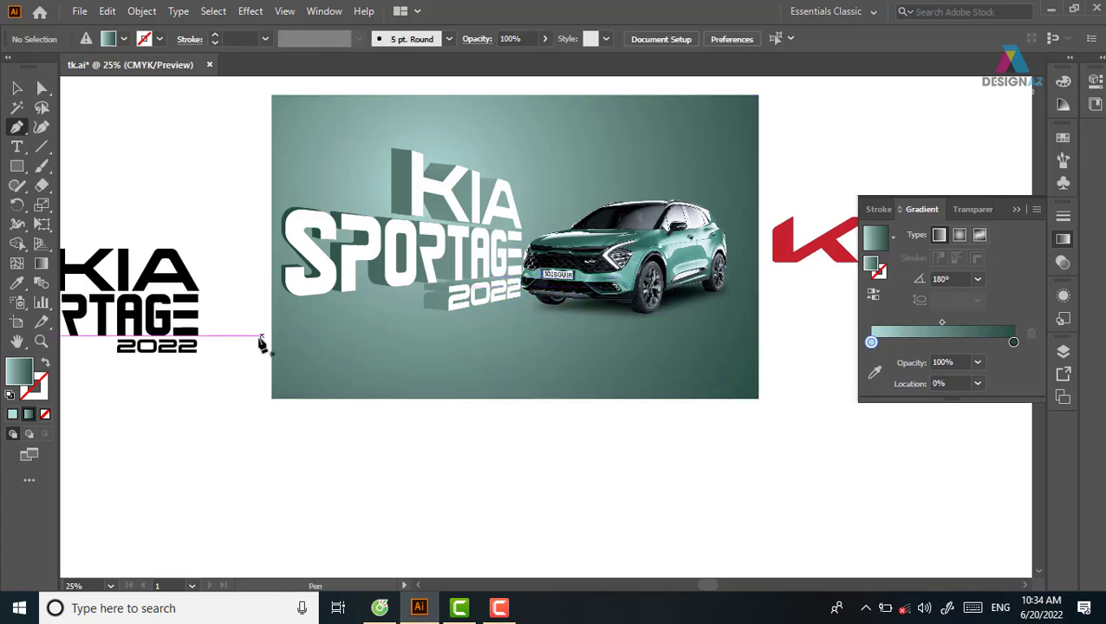
{"action": "left_click", "coordinate": [256, 339]}
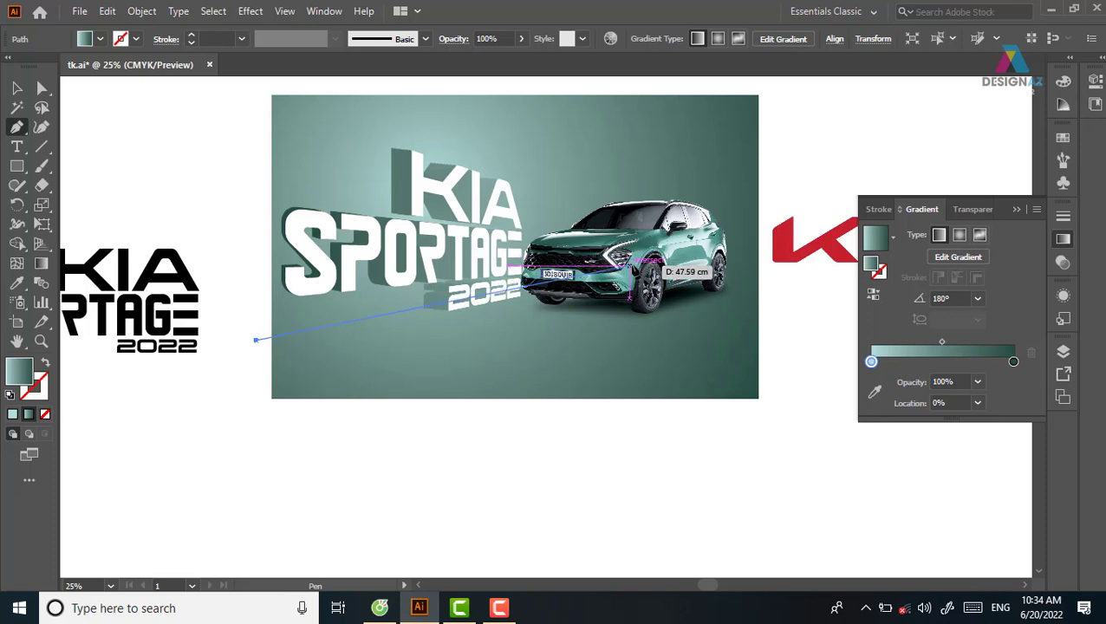
{"action": "left_click", "coordinate": [629, 267]}
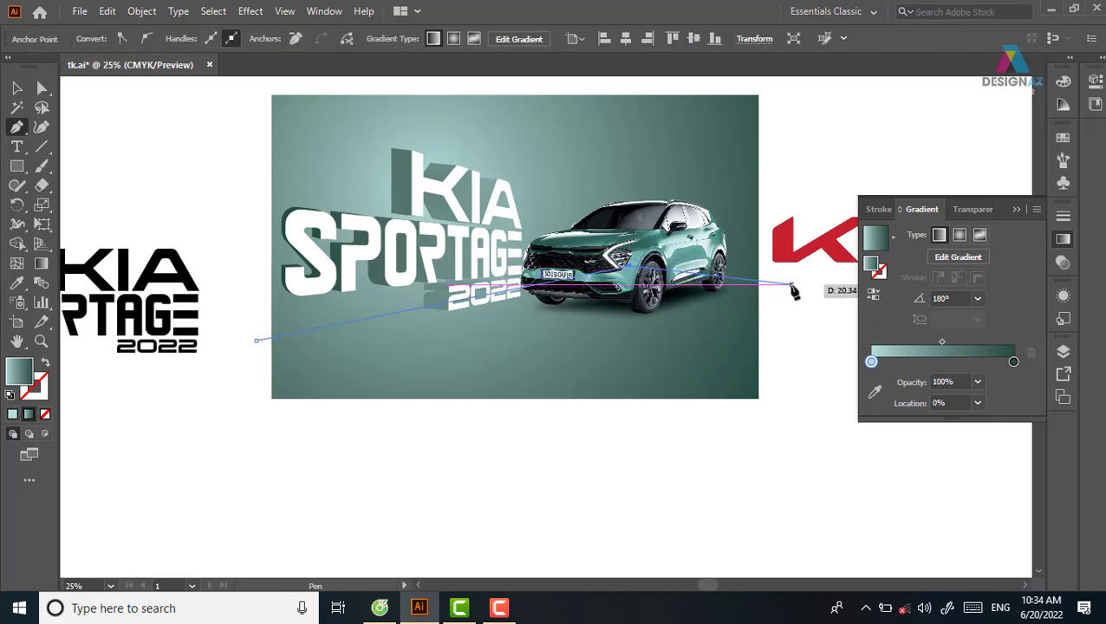
{"action": "left_click", "coordinate": [790, 283]}
{"action": "left_click", "coordinate": [807, 425]}
{"action": "left_click", "coordinate": [607, 474]}
{"action": "left_click", "coordinate": [333, 475]}
{"action": "left_click", "coordinate": [253, 473]}
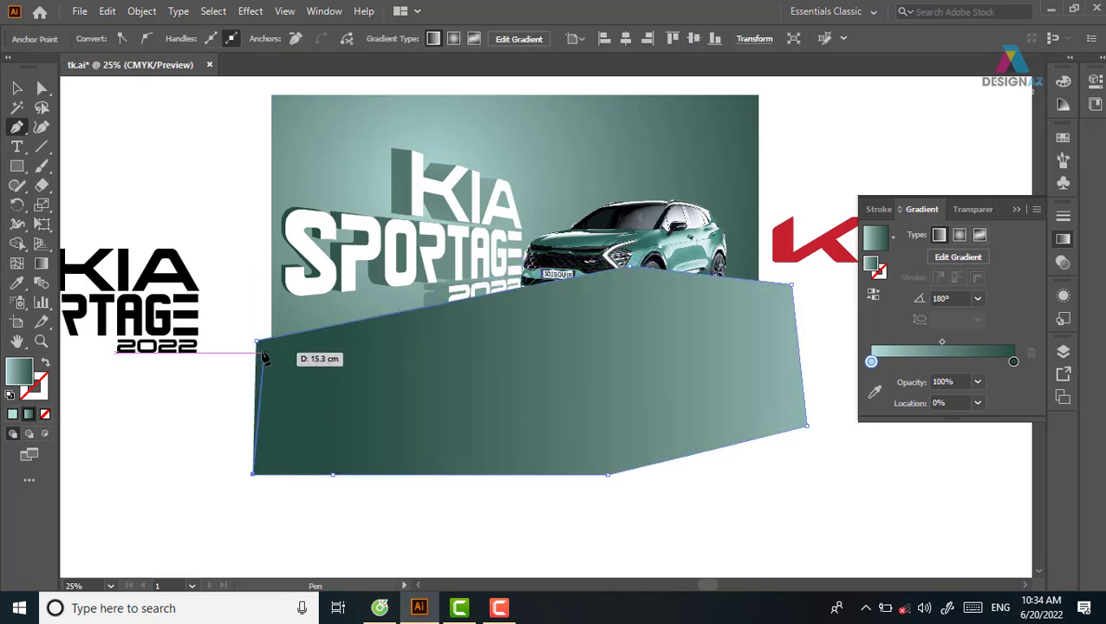
{"action": "left_click", "coordinate": [257, 340]}
Trim the polygon's overhang outside the background using Shape Builder with Alt
{"action": "key", "text": "v"}
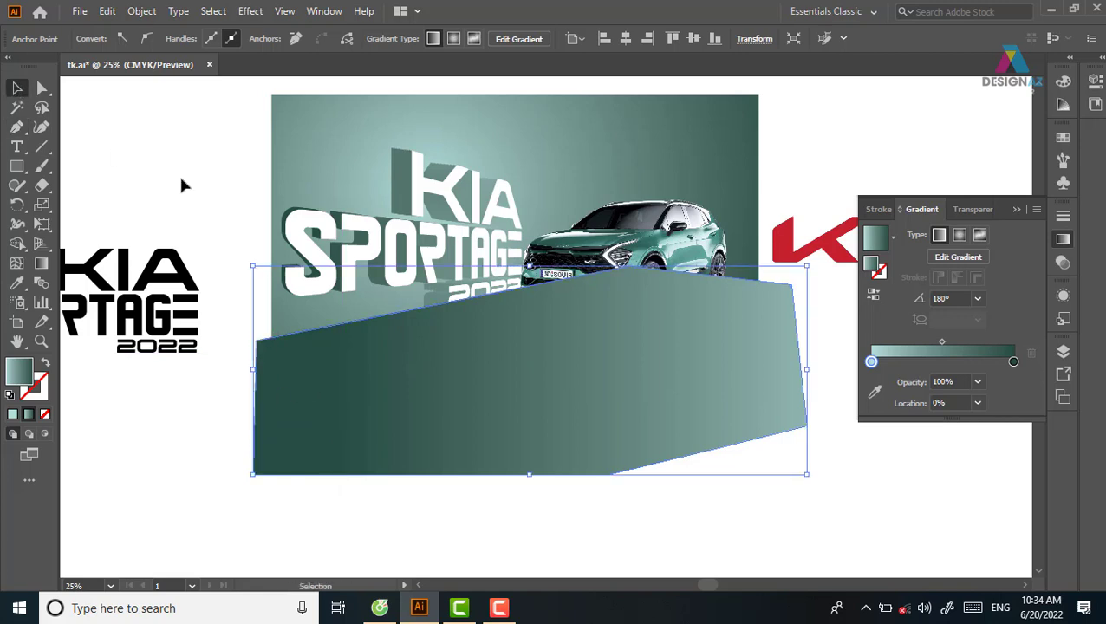
{"action": "left_click", "coordinate": [317, 173], "text": "shift"}
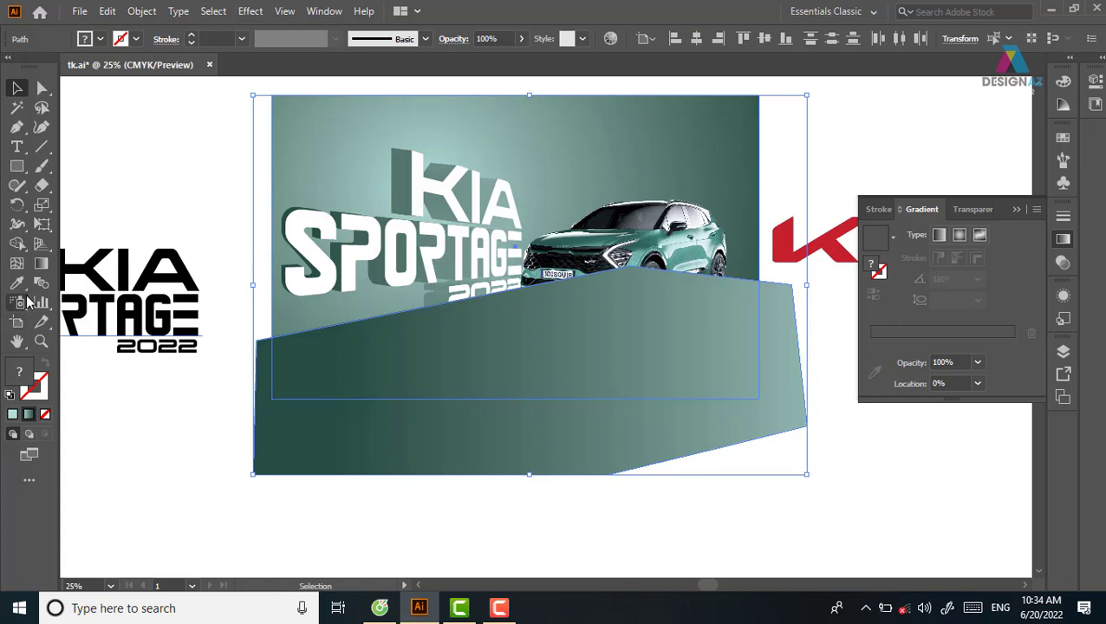
{"action": "left_click", "coordinate": [18, 250]}
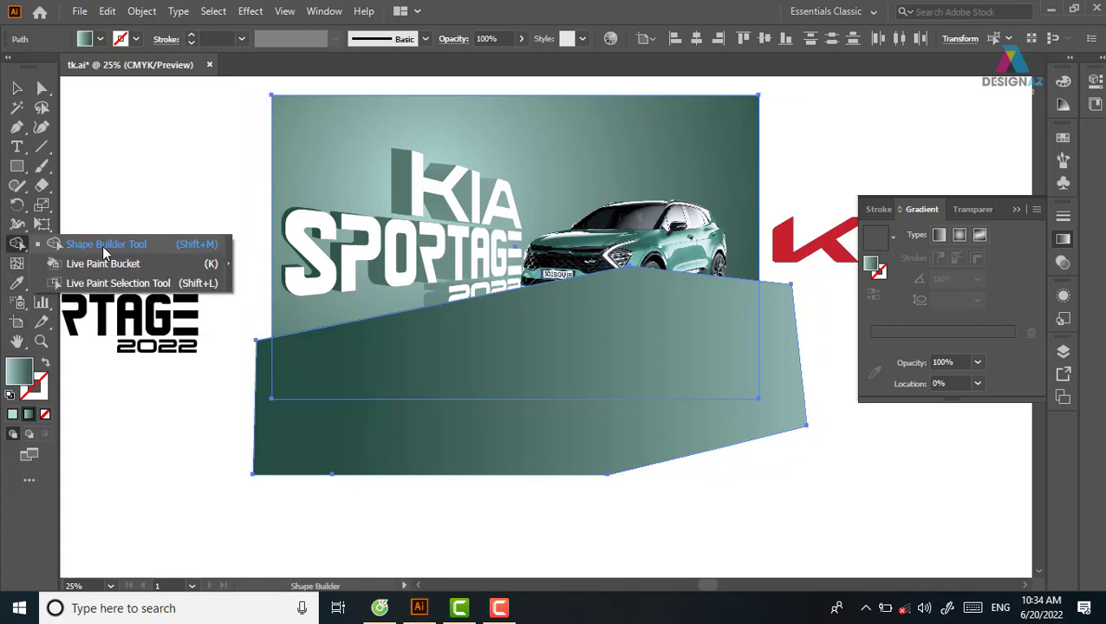
{"action": "left_click", "coordinate": [87, 243]}
{"action": "left_click_drag", "start_coordinate": [295, 507], "coordinate": [370, 452]}
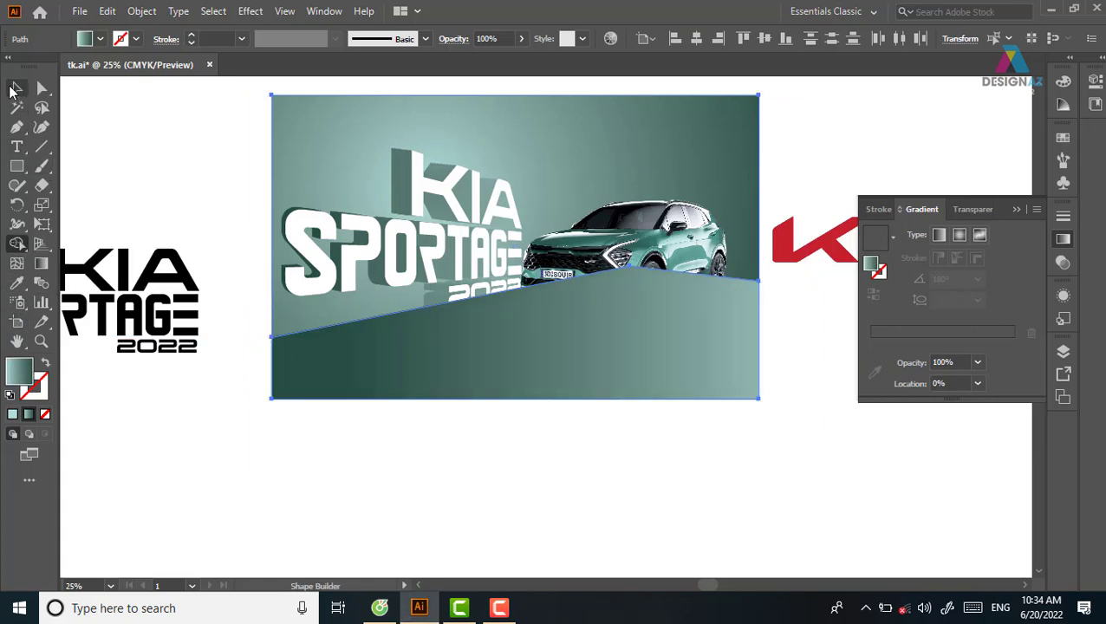
{"action": "key", "text": "v"}
{"action": "key", "text": "a"}
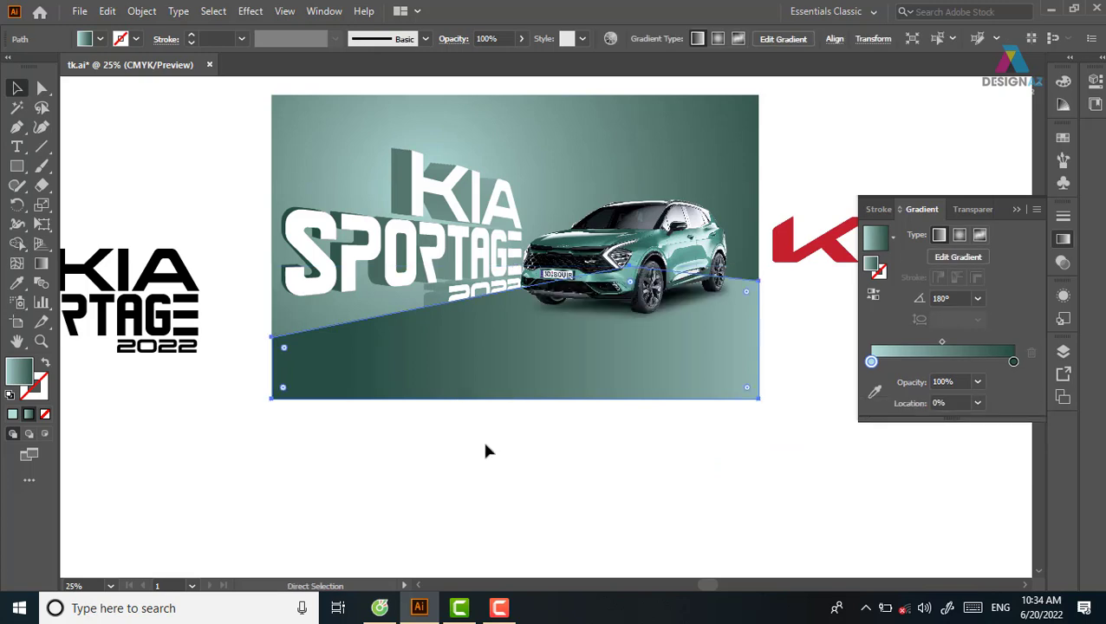
{"action": "key", "text": "v"}
{"action": "left_click", "coordinate": [705, 404]}
Set the floor shape's blend mode to Multiply in the Transparency panel
{"action": "left_click", "coordinate": [710, 382]}
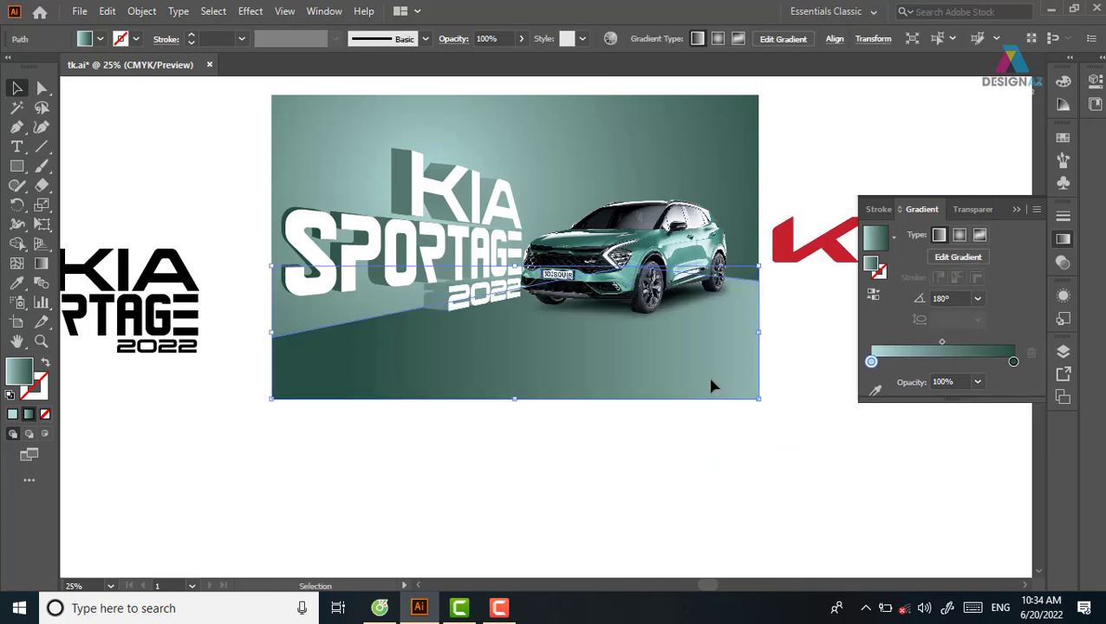
{"action": "left_click", "coordinate": [1059, 264]}
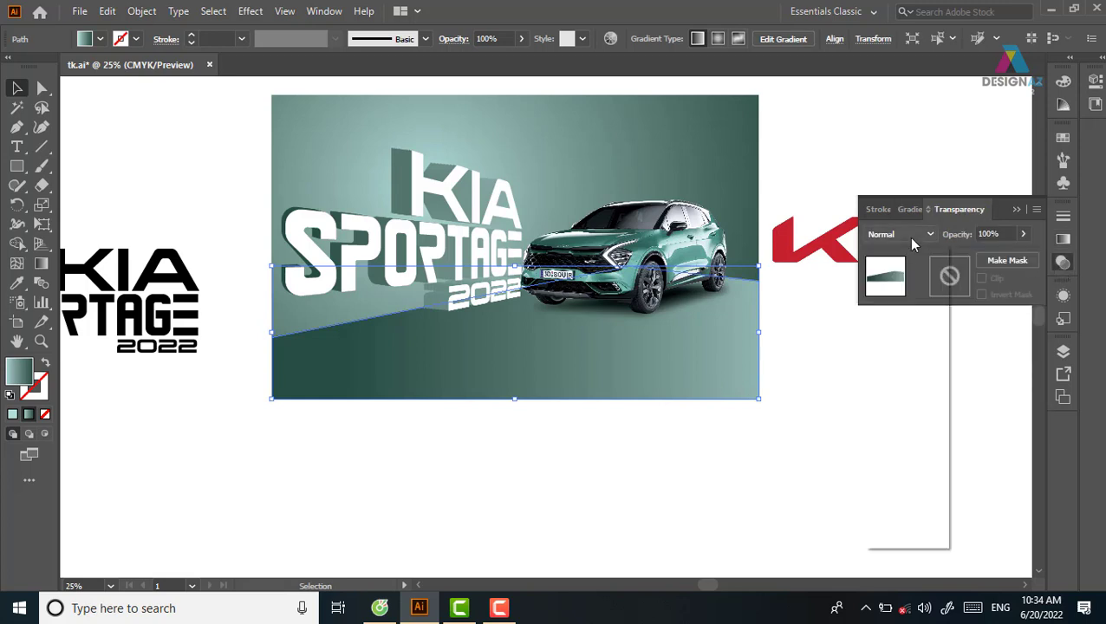
{"action": "left_click", "coordinate": [908, 237]}
{"action": "left_click", "coordinate": [907, 351]}
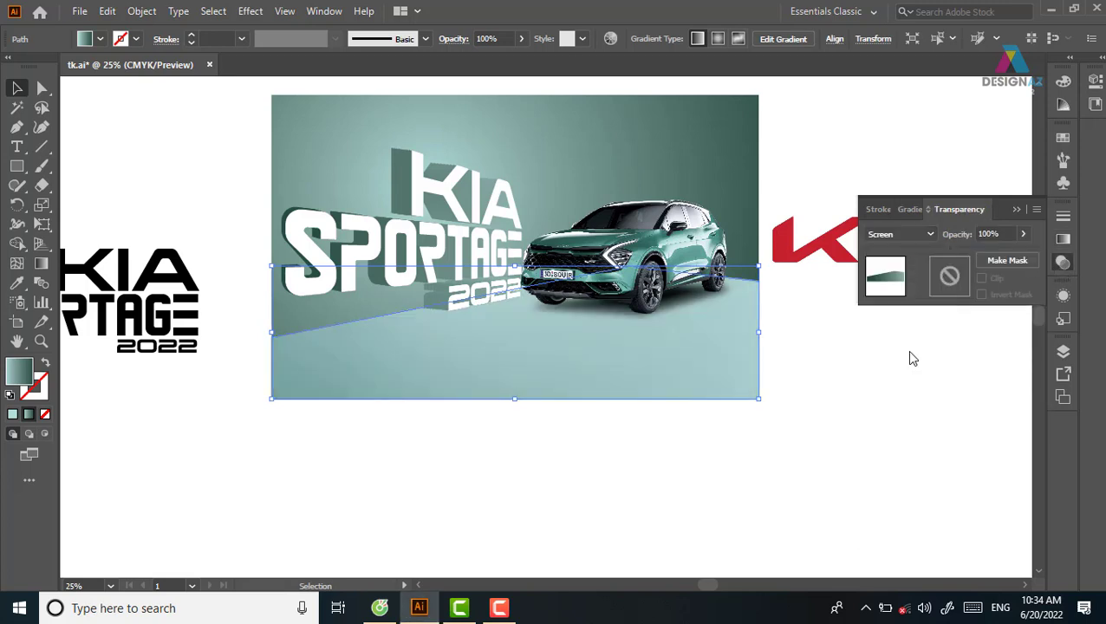
{"action": "left_click", "coordinate": [874, 389]}
{"action": "left_click", "coordinate": [699, 347]}
{"action": "left_click", "coordinate": [910, 236]}
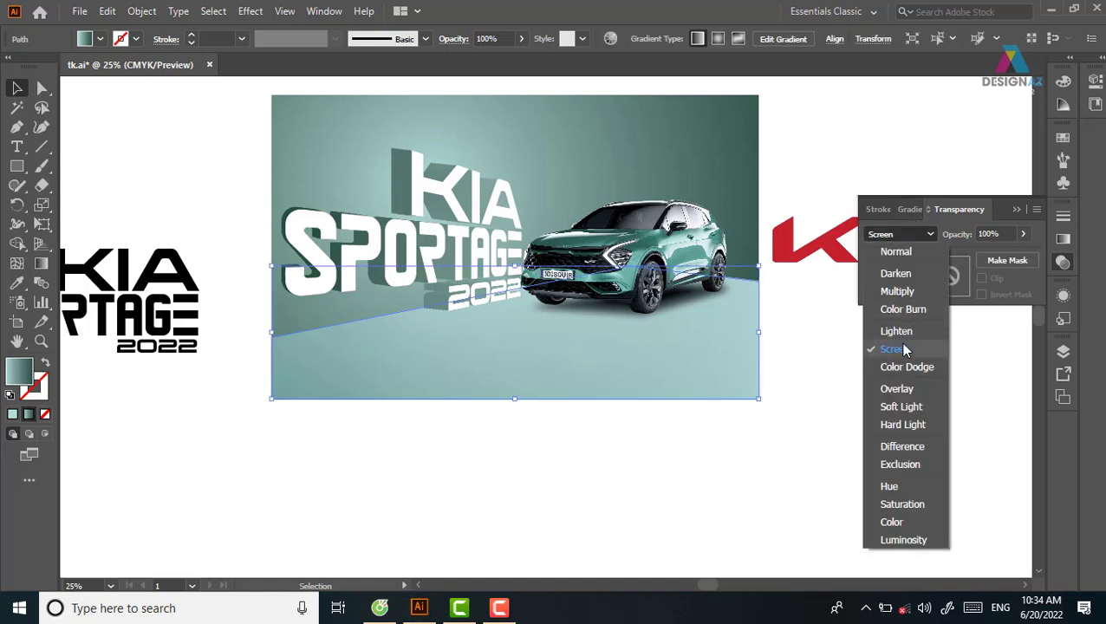
{"action": "left_click", "coordinate": [888, 288]}
{"action": "left_click", "coordinate": [892, 424]}
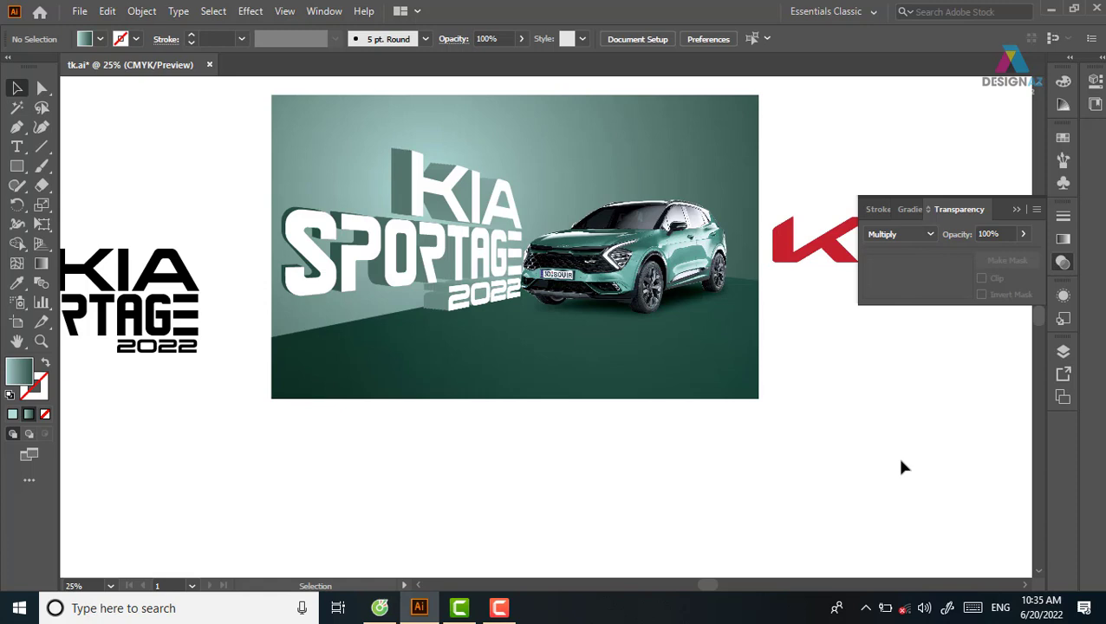
Lower the floor shape's opacity to 68%
{"action": "left_click", "coordinate": [625, 364]}
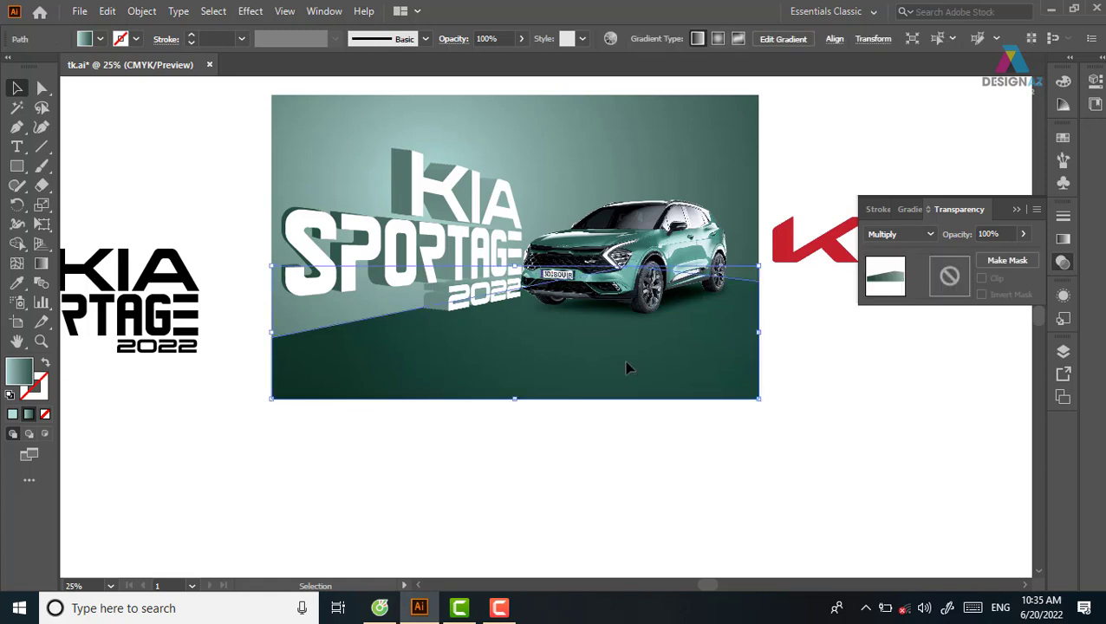
{"action": "left_click", "coordinate": [1023, 234]}
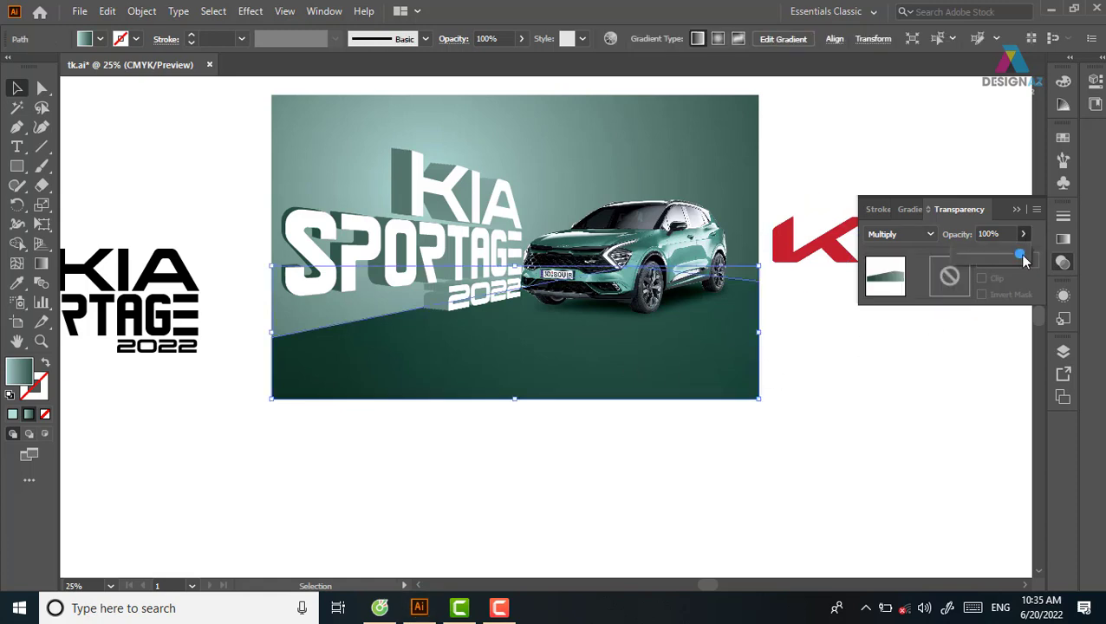
{"action": "left_click_drag", "start_coordinate": [1023, 256], "coordinate": [1000, 260]}
{"action": "left_click", "coordinate": [912, 466]}
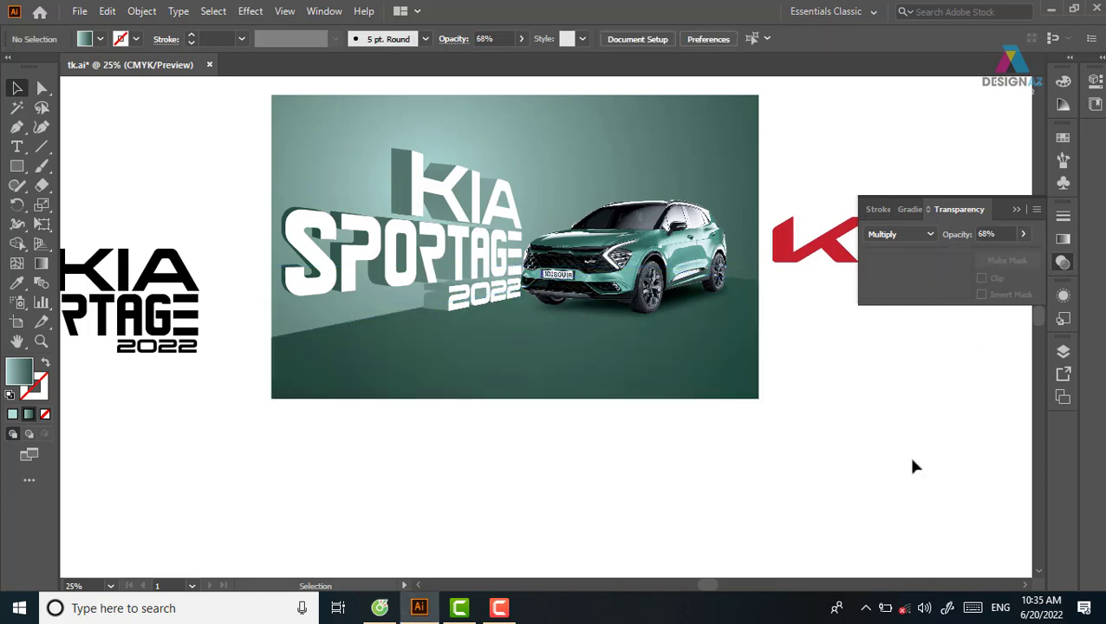
{"action": "left_click_drag", "start_coordinate": [869, 442], "coordinate": [807, 433]}
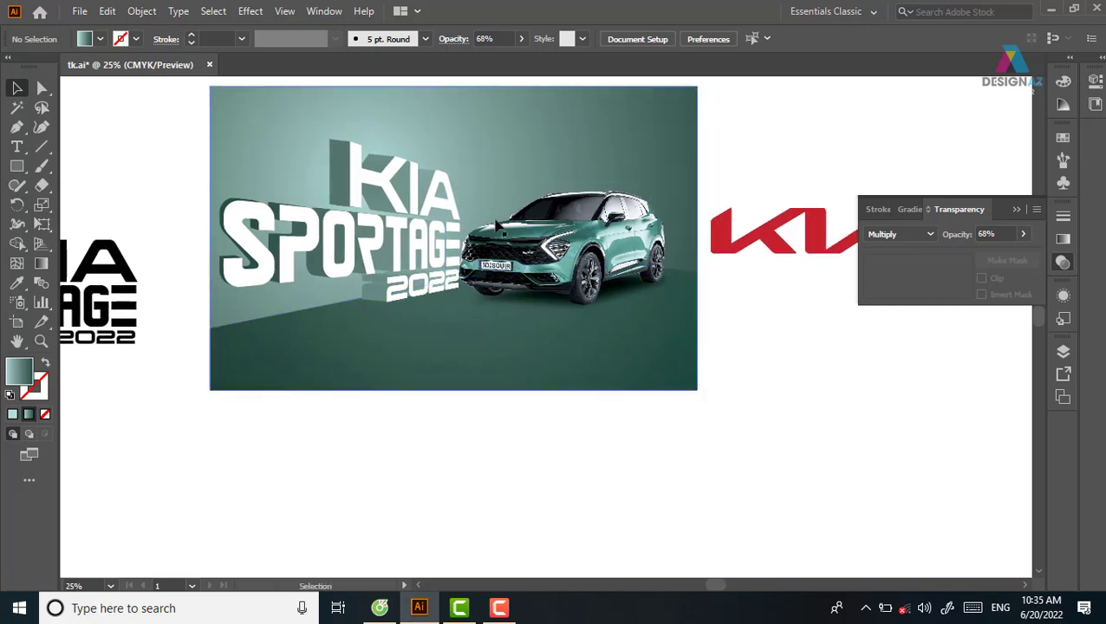
Draw a long thin white bar above the KIA title
{"action": "left_click", "coordinate": [16, 165]}
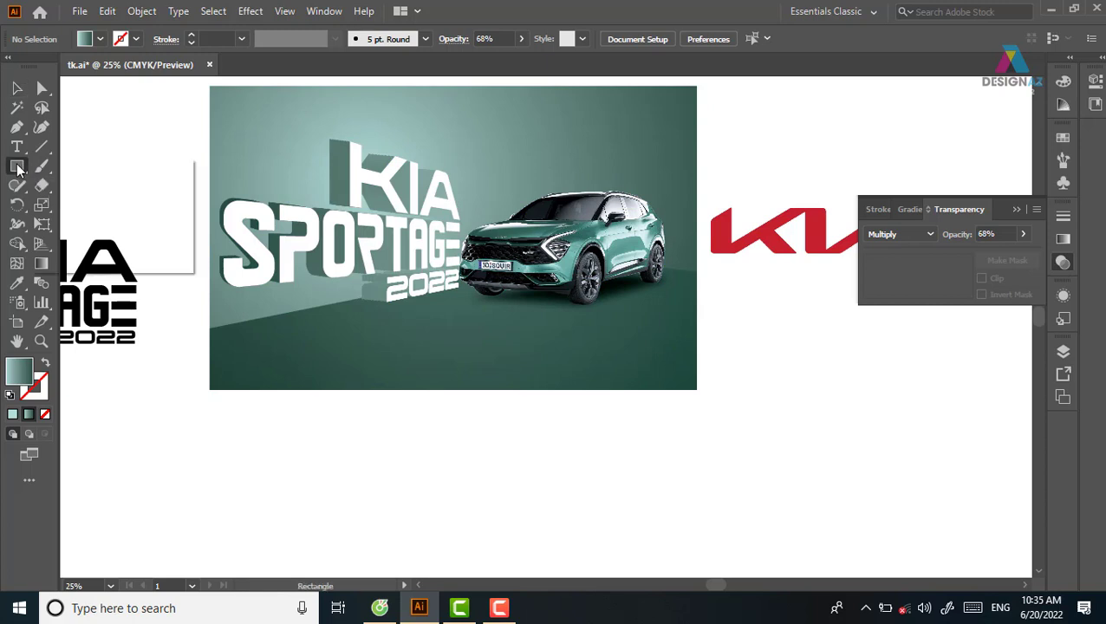
{"action": "left_click", "coordinate": [54, 166]}
{"action": "left_click_drag", "start_coordinate": [390, 113], "coordinate": [630, 124]}
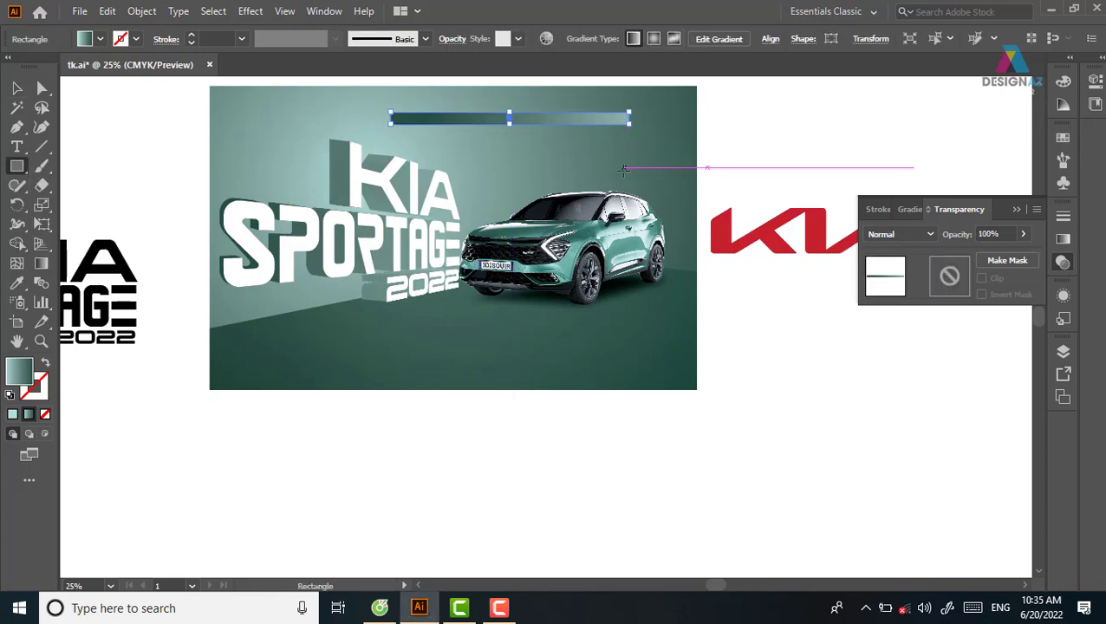
{"action": "left_click_drag", "start_coordinate": [560, 173], "coordinate": [513, 173]}
{"action": "left_click", "coordinate": [1062, 137]}
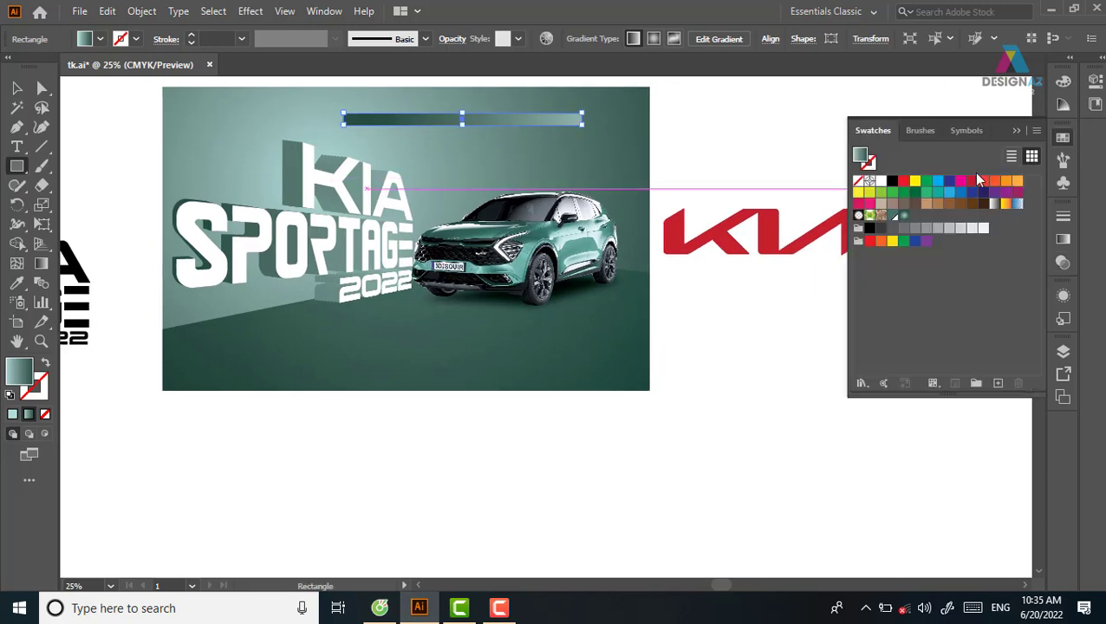
{"action": "key", "text": "i"}
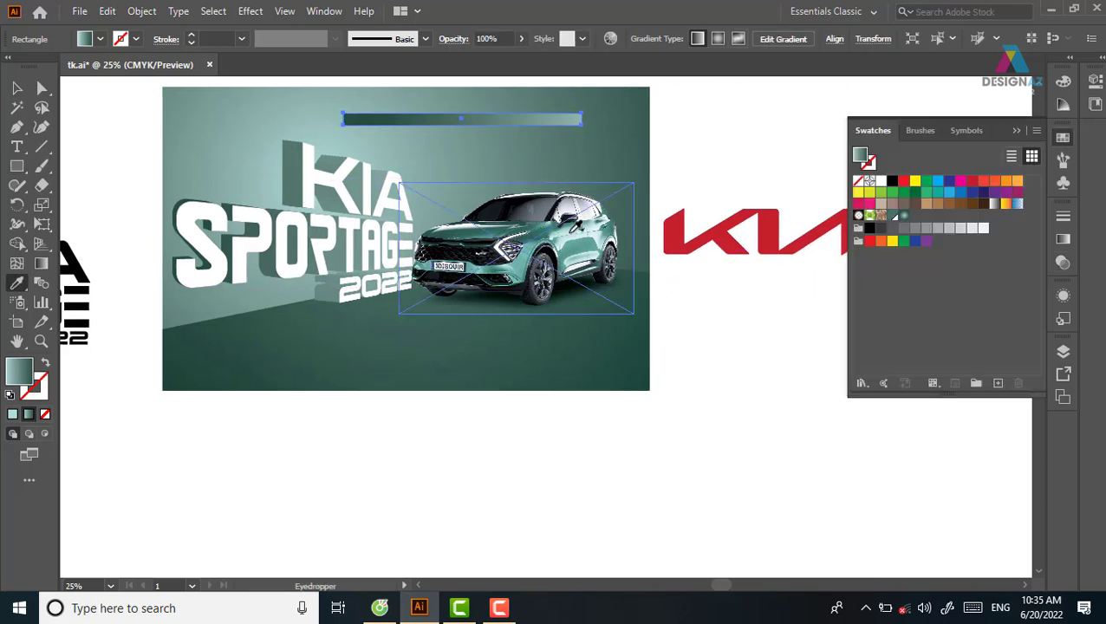
{"action": "left_click", "coordinate": [881, 180]}
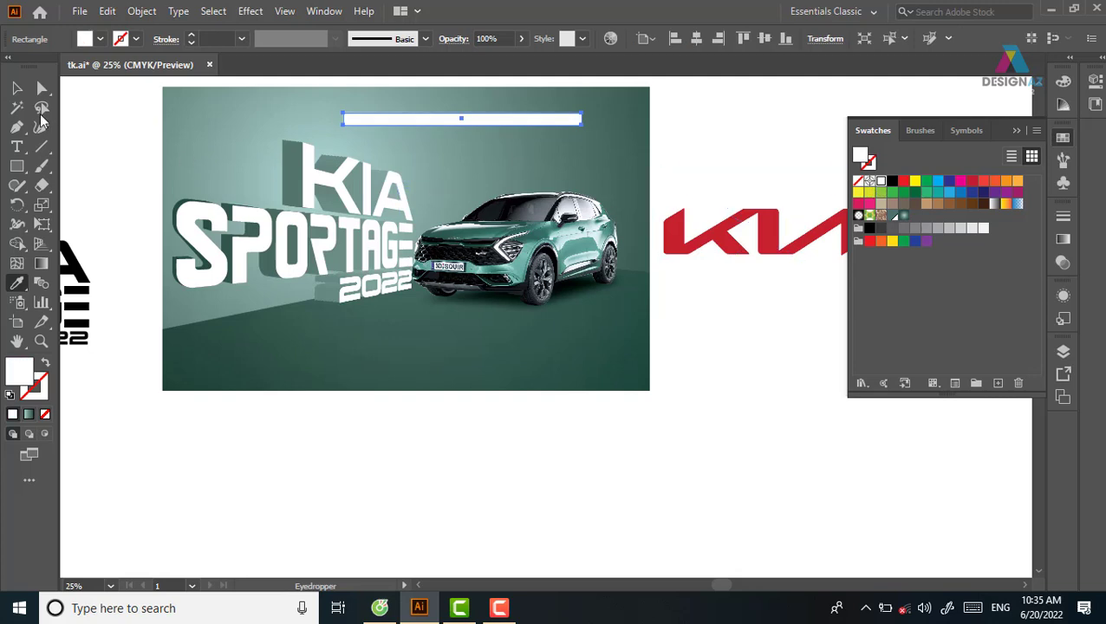
{"action": "left_click", "coordinate": [17, 88]}
{"action": "left_click", "coordinate": [684, 137]}
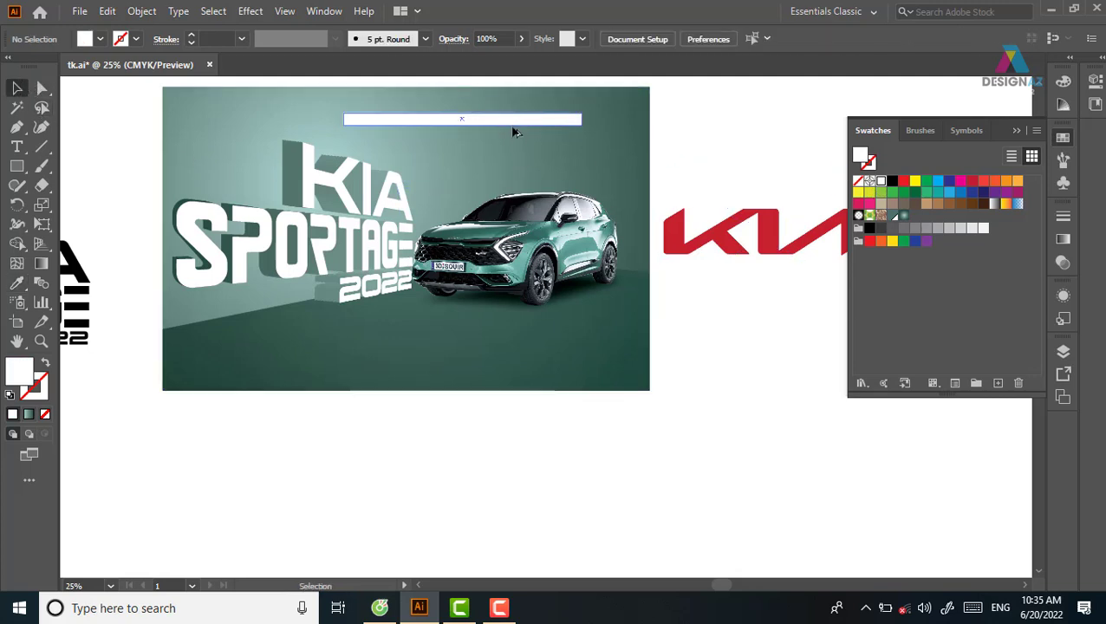
Duplicate the bar into four stacked bars and shift the second and fourth right
{"action": "left_click_drag", "start_coordinate": [511, 119], "coordinate": [511, 136]}
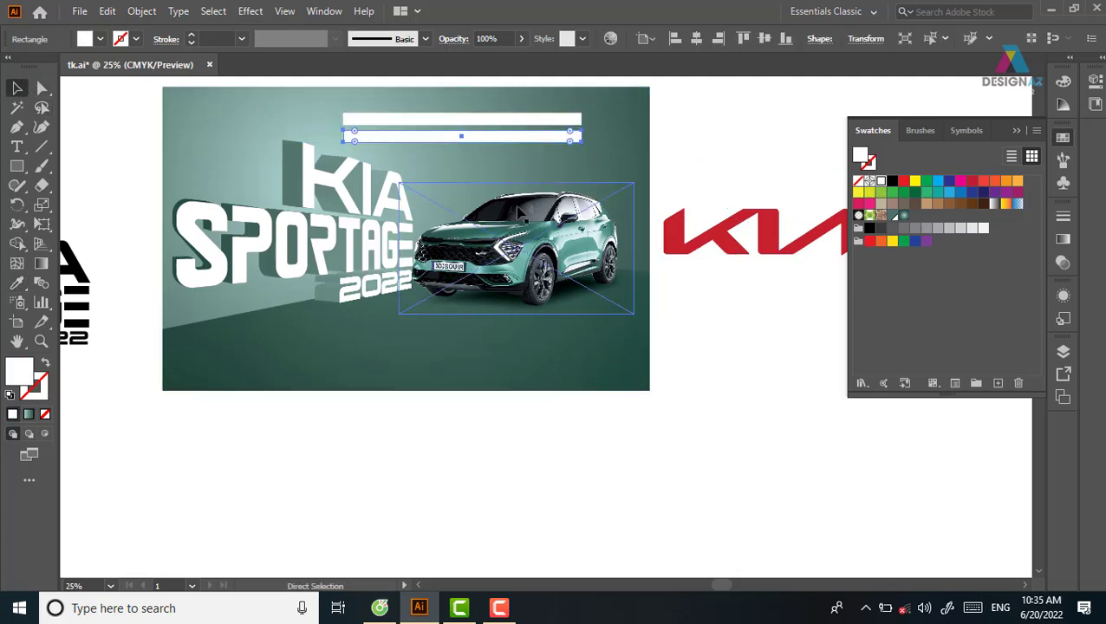
{"action": "key", "text": "ctrl+d"}
{"action": "key", "text": "ctrl+d"}
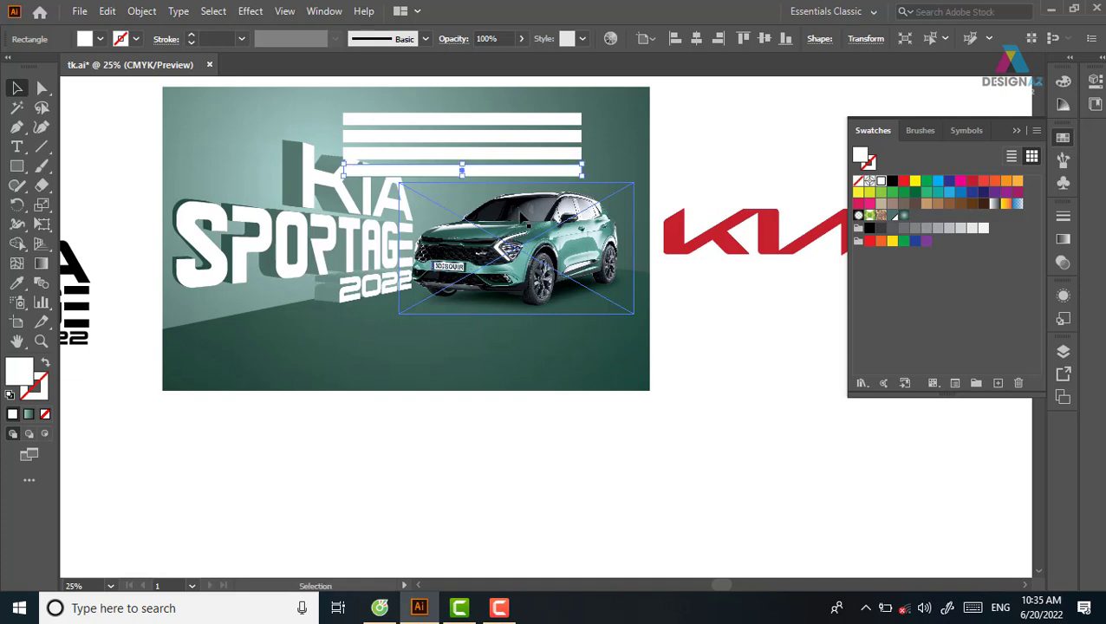
{"action": "left_click", "coordinate": [687, 141]}
{"action": "left_click_drag", "start_coordinate": [549, 138], "coordinate": [634, 156]}
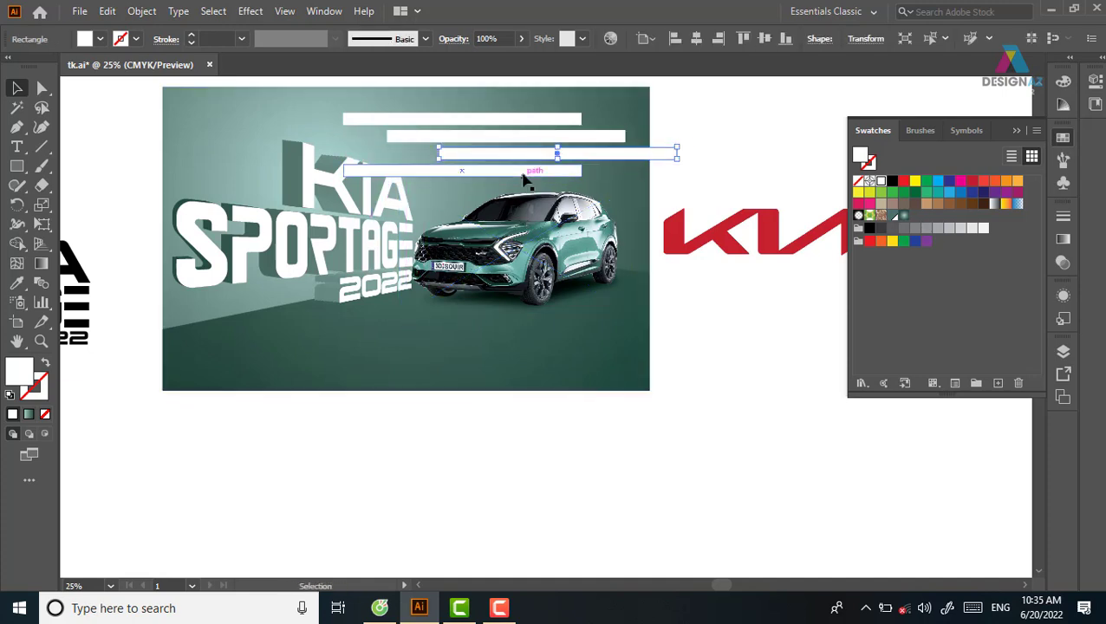
{"action": "mouse_move", "coordinate": [523, 179]}
{"action": "left_mouse_down"}
{"action": "mouse_move", "coordinate": [548, 180]}
{"action": "mouse_move", "coordinate": [441, 262]}
{"action": "left_mouse_up"}
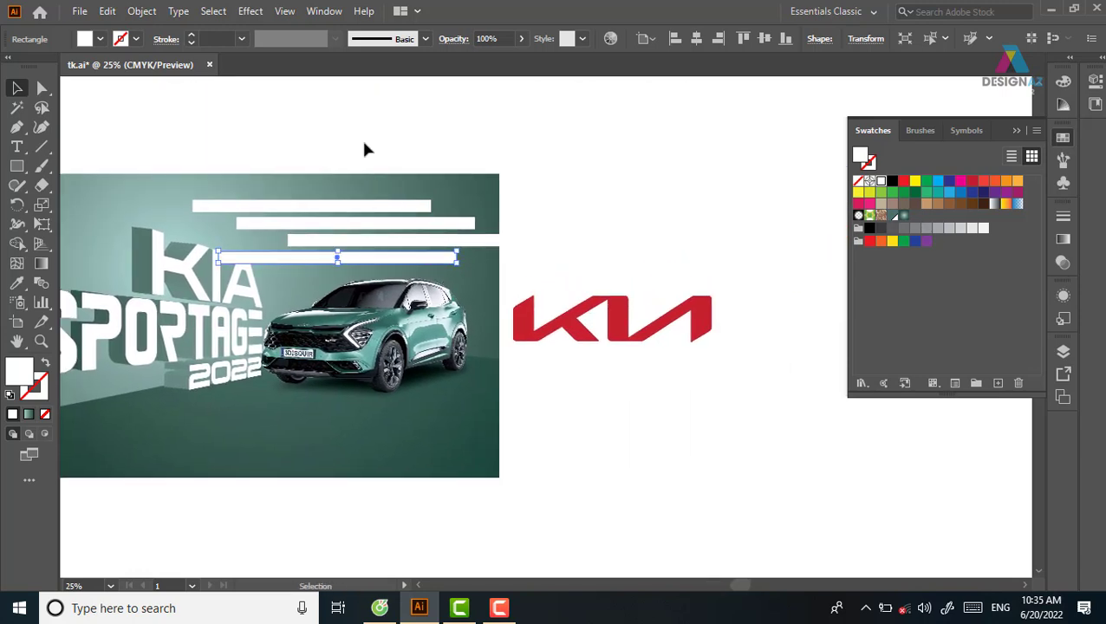
Move the four white bars off the banner onto the blank pasteboard
{"action": "mouse_move", "coordinate": [362, 141]}
{"action": "left_mouse_down"}
{"action": "mouse_move", "coordinate": [421, 251]}
{"action": "mouse_move", "coordinate": [697, 129]}
{"action": "left_mouse_up"}
{"action": "left_click", "coordinate": [471, 197], "text": "shift"}
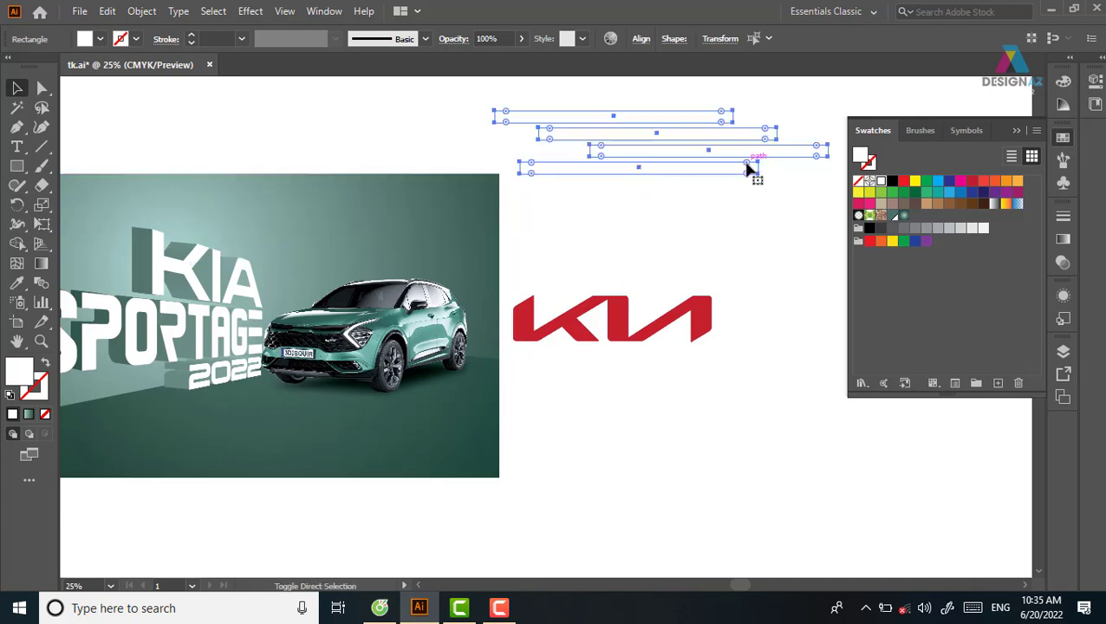
{"action": "left_click_drag", "start_coordinate": [747, 167], "coordinate": [750, 169]}
{"action": "left_click_drag", "start_coordinate": [629, 149], "coordinate": [695, 152]}
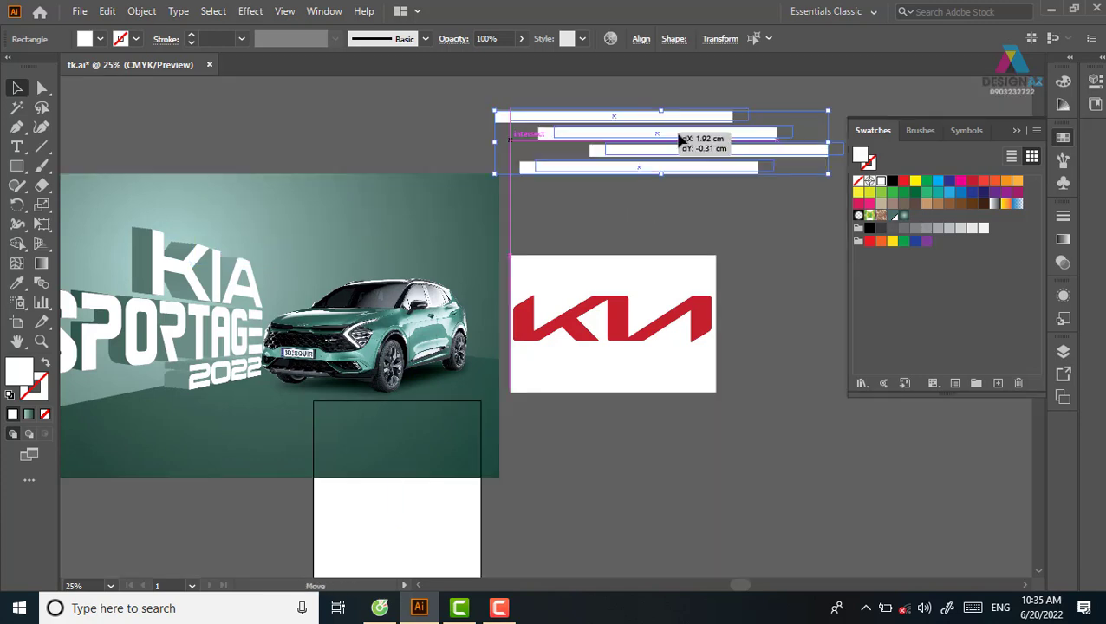
Line up the bars' left anchors by averaging them on the vertical axis
{"action": "left_click", "coordinate": [43, 89]}
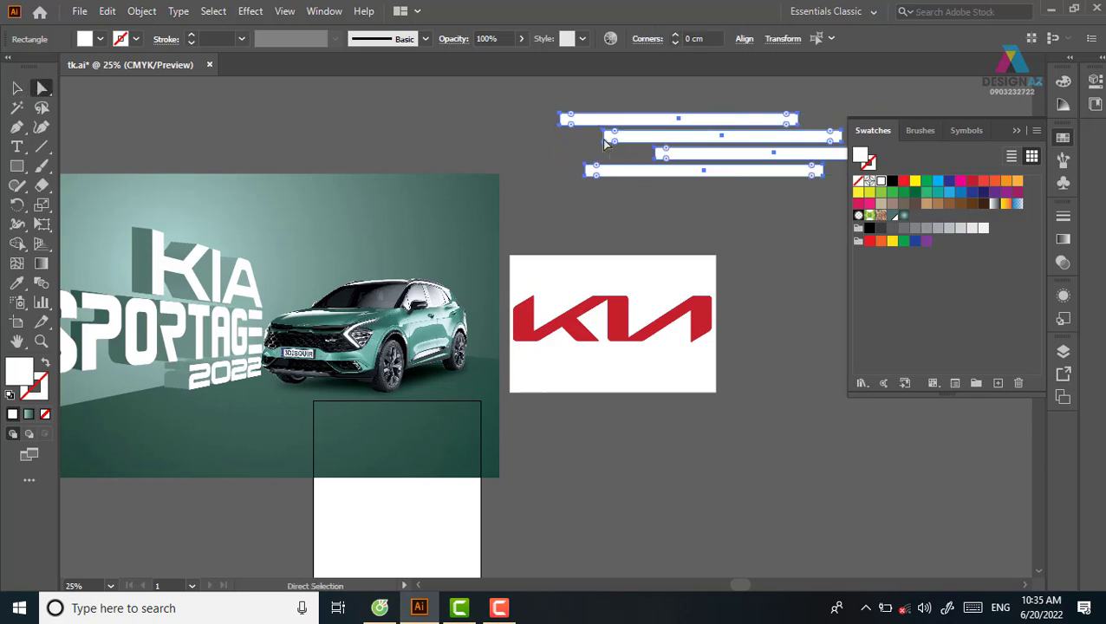
{"action": "left_click_drag", "start_coordinate": [661, 212], "coordinate": [661, 213]}
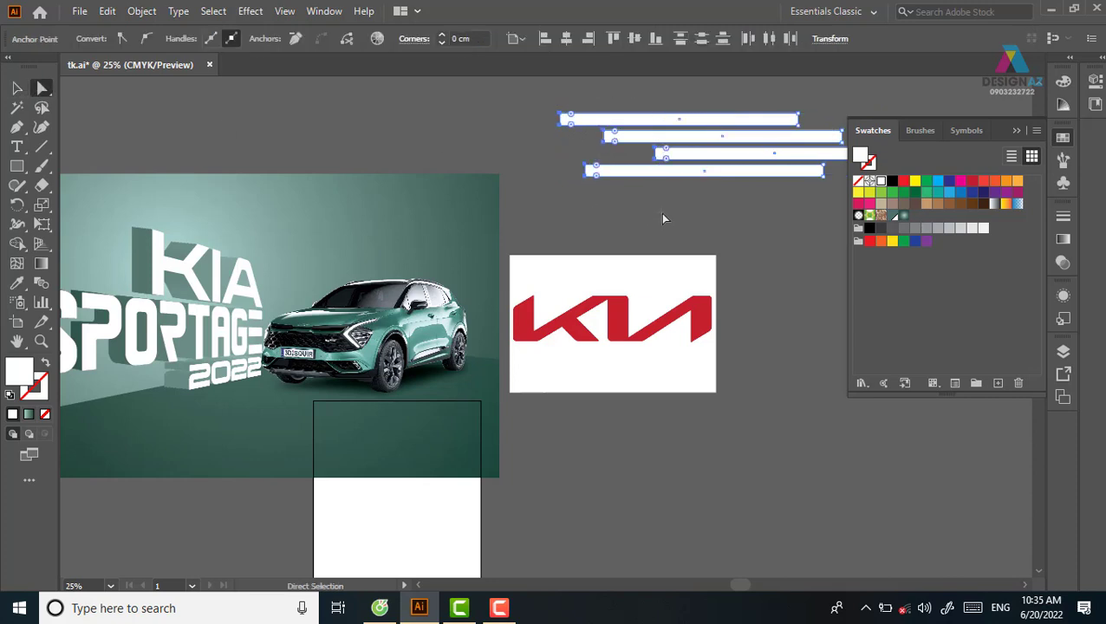
{"action": "key", "text": "ctrl+alt+j"}
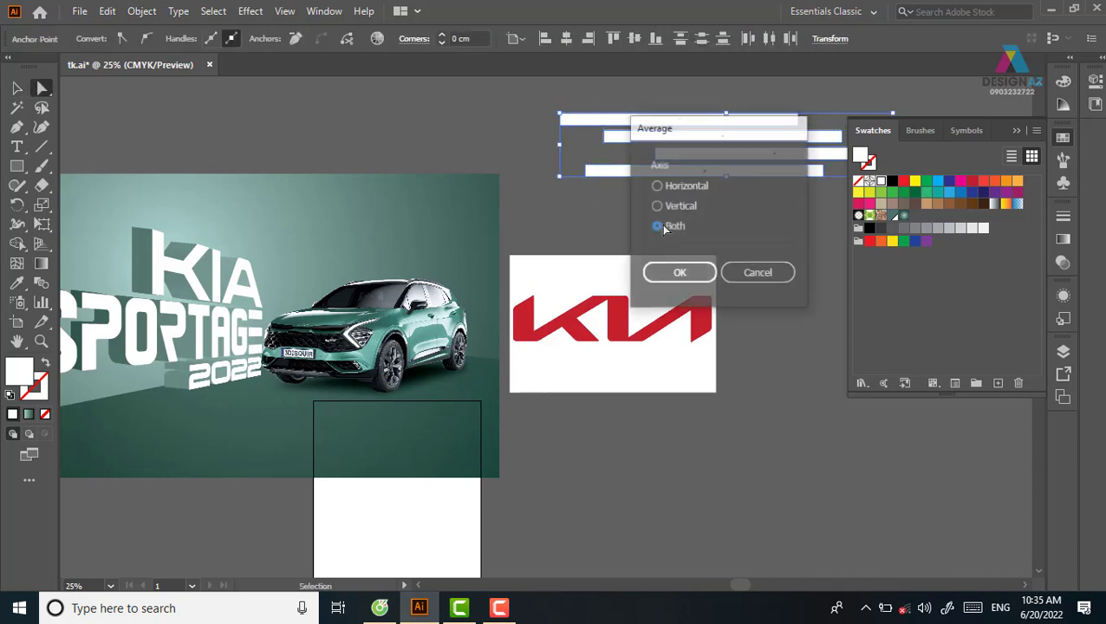
{"action": "left_click", "coordinate": [683, 209]}
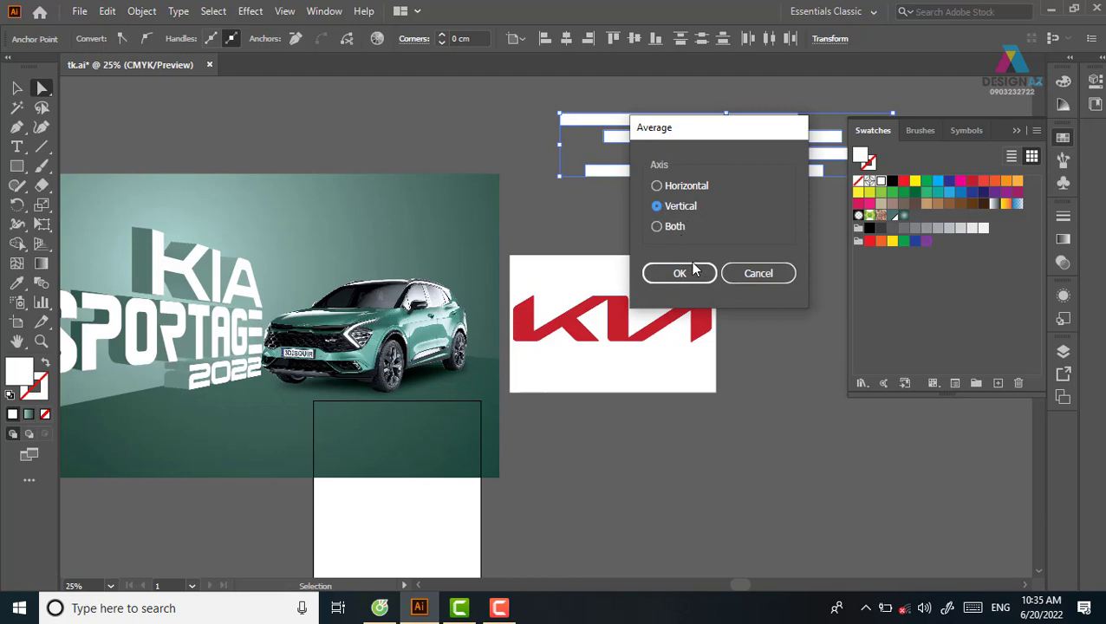
{"action": "left_click", "coordinate": [690, 273]}
{"action": "left_click", "coordinate": [17, 87]}
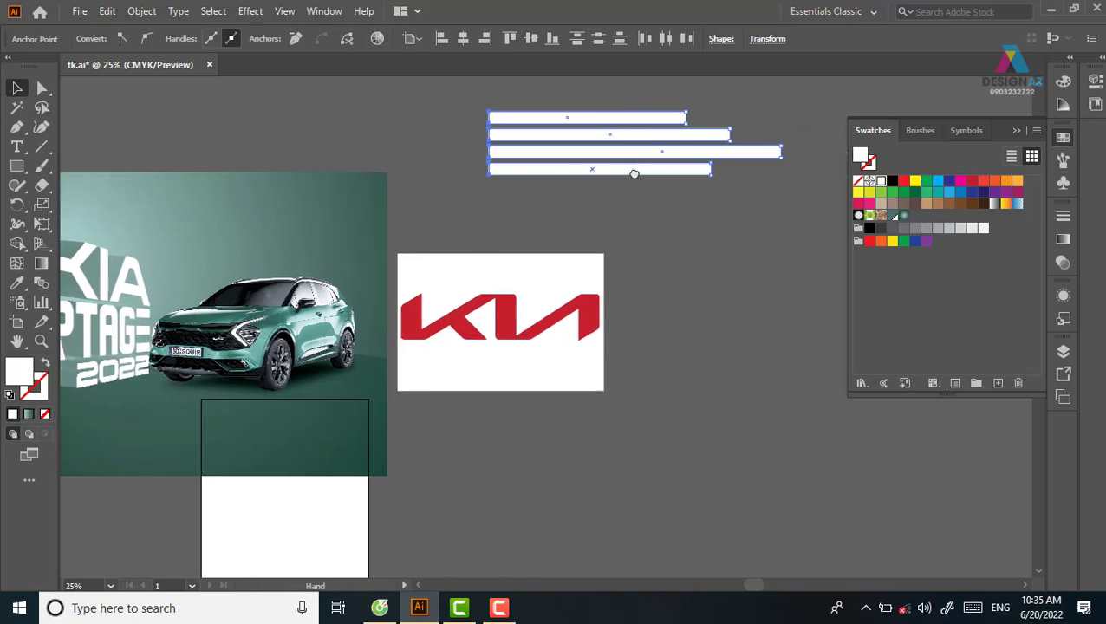
Group the four white bars and move the group onto the car
{"action": "left_click_drag", "start_coordinate": [751, 173], "coordinate": [692, 142]}
{"action": "mouse_move", "coordinate": [658, 105]}
{"action": "left_mouse_down"}
{"action": "mouse_move", "coordinate": [572, 138]}
{"action": "mouse_move", "coordinate": [585, 160]}
{"action": "left_mouse_up"}
{"action": "key", "text": "ctrl+z"}
{"action": "scroll", "coordinate": [633, 104], "scroll_direction": "up", "scroll_amount": 4}
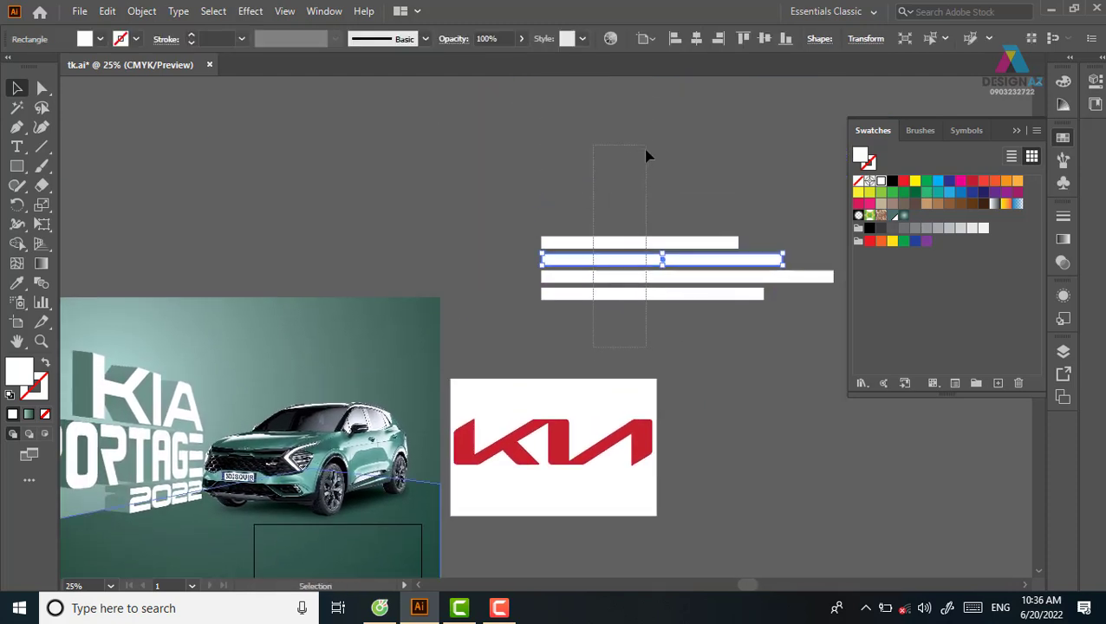
{"action": "key", "text": "ctrl+a"}
{"action": "key", "text": "ctrl+g"}
{"action": "scroll", "coordinate": [615, 322], "scroll_direction": "down", "scroll_amount": 2}
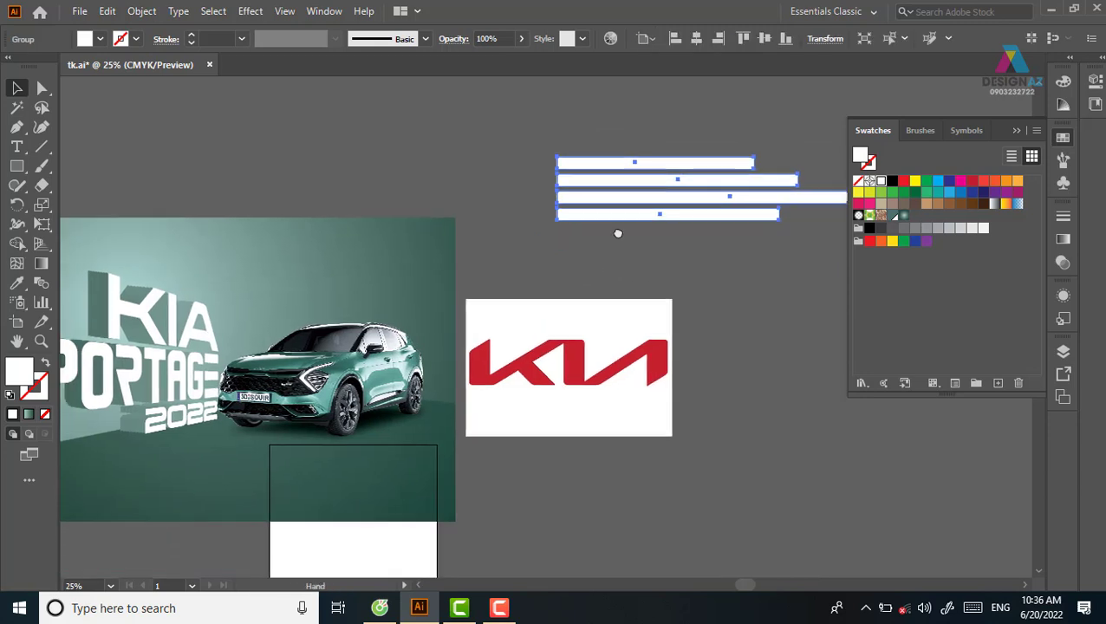
{"action": "left_click_drag", "start_coordinate": [655, 168], "coordinate": [437, 257]}
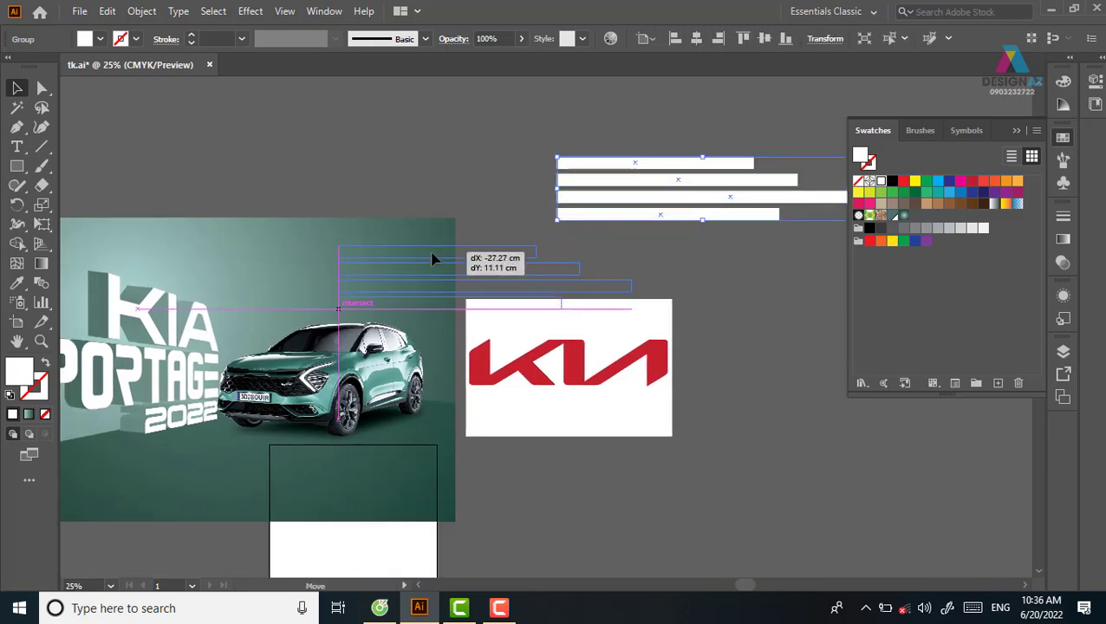
Place the bar group across the car's middle, narrowed to end at the banner's right edge
{"action": "left_click", "coordinate": [42, 223]}
{"action": "left_click", "coordinate": [78, 182]}
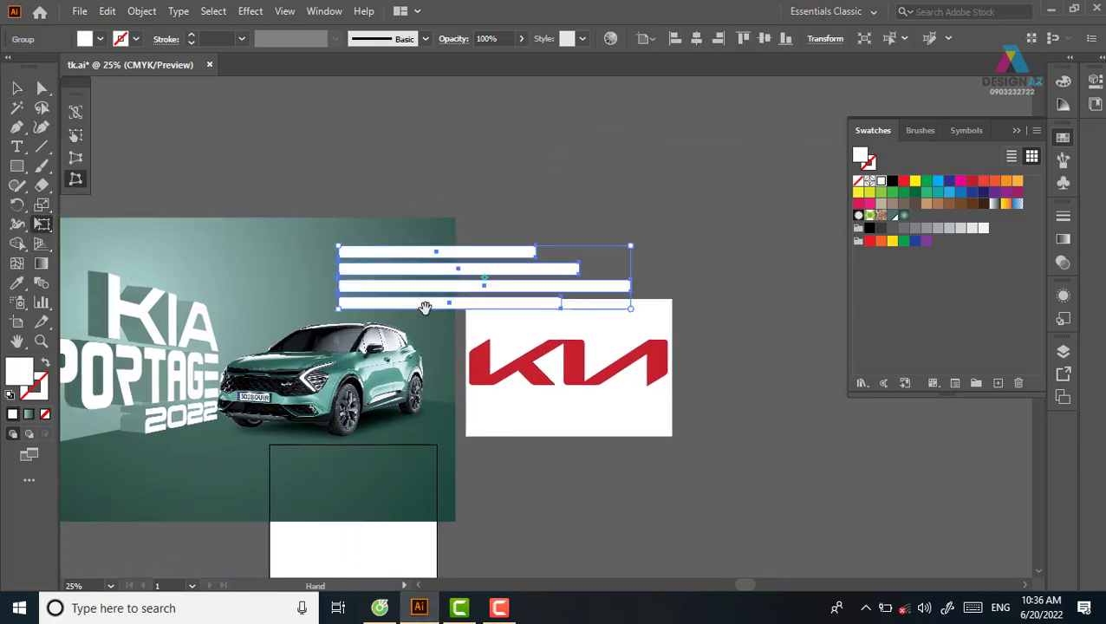
{"action": "scroll", "coordinate": [347, 286], "scroll_direction": "down", "scroll_amount": 2}
{"action": "scroll", "coordinate": [347, 286], "scroll_direction": "left", "scroll_amount": 2}
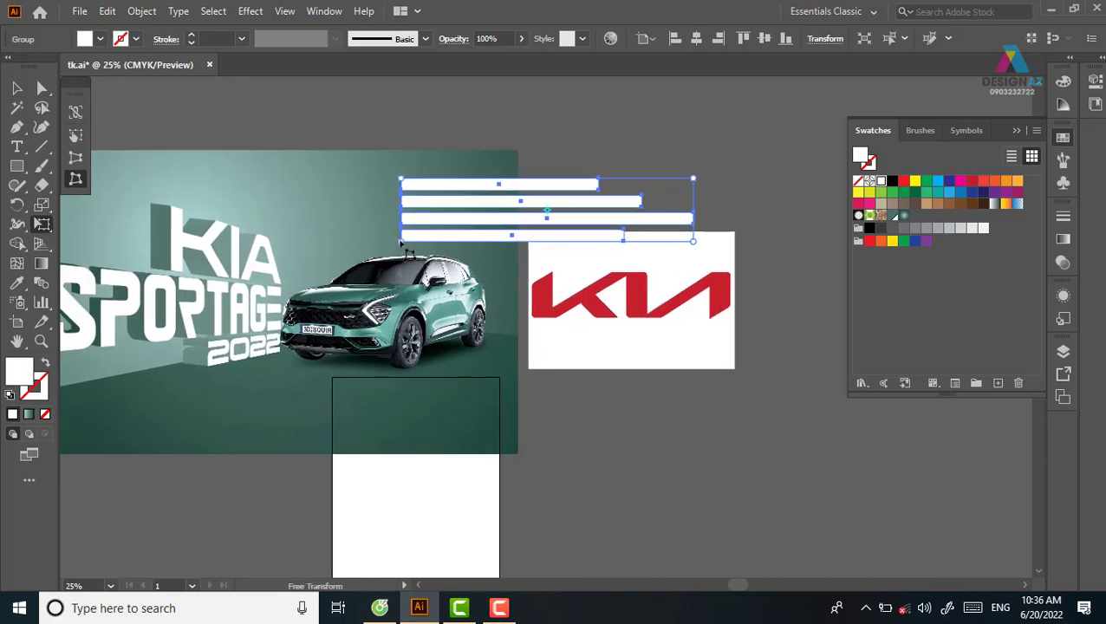
{"action": "left_click", "coordinate": [16, 87]}
{"action": "left_click", "coordinate": [525, 121]}
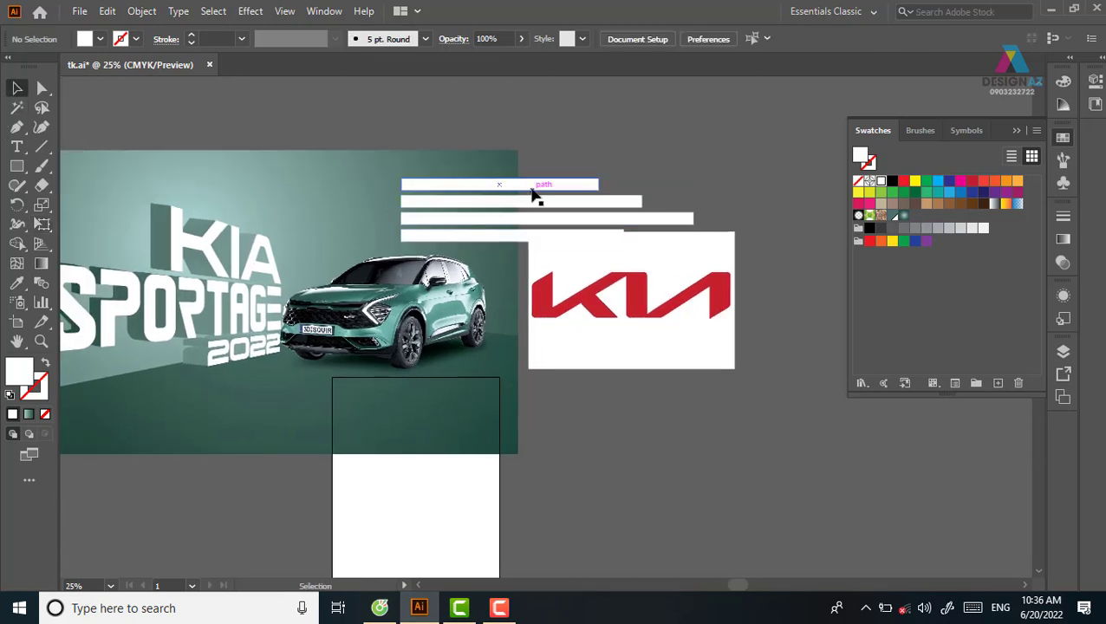
{"action": "left_click_drag", "start_coordinate": [535, 195], "coordinate": [431, 298]}
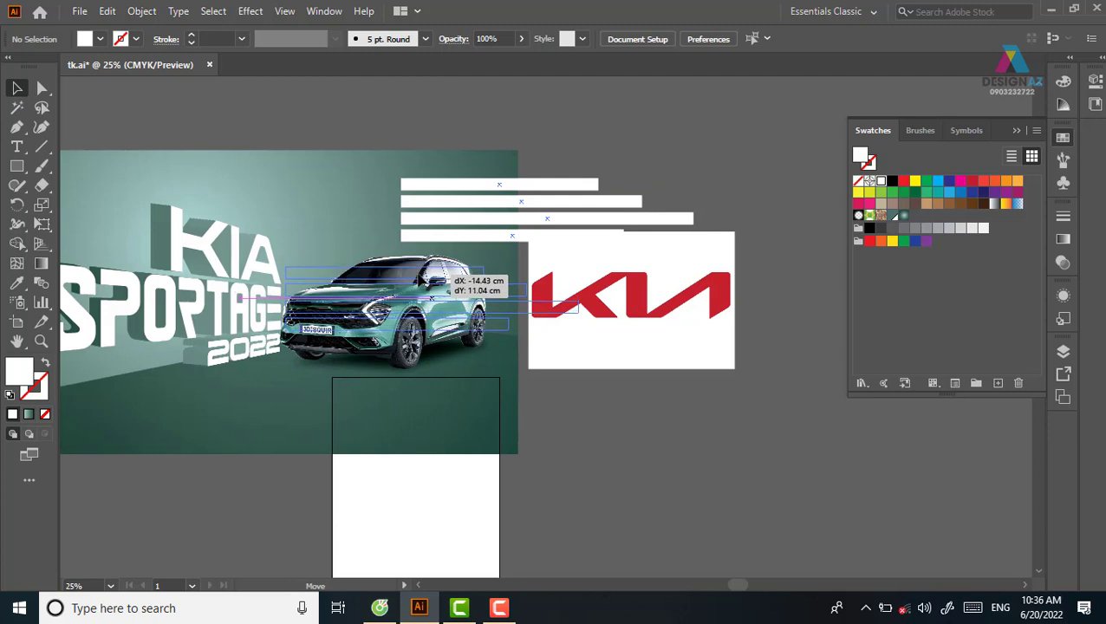
{"action": "left_click_drag", "start_coordinate": [431, 298], "coordinate": [432, 298]}
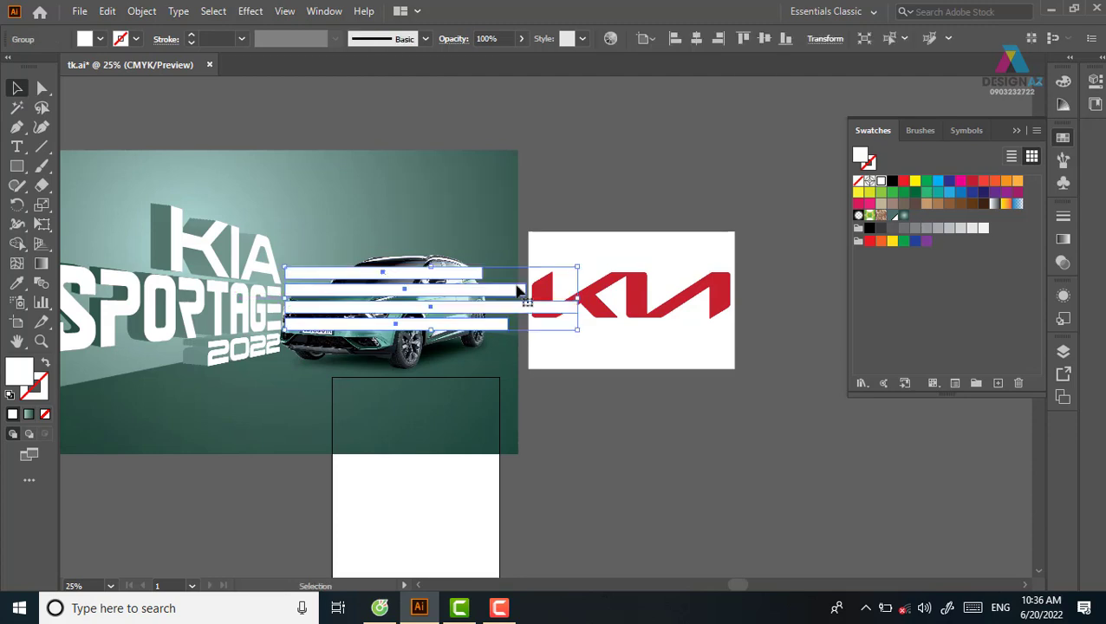
{"action": "left_click_drag", "start_coordinate": [579, 297], "coordinate": [518, 297]}
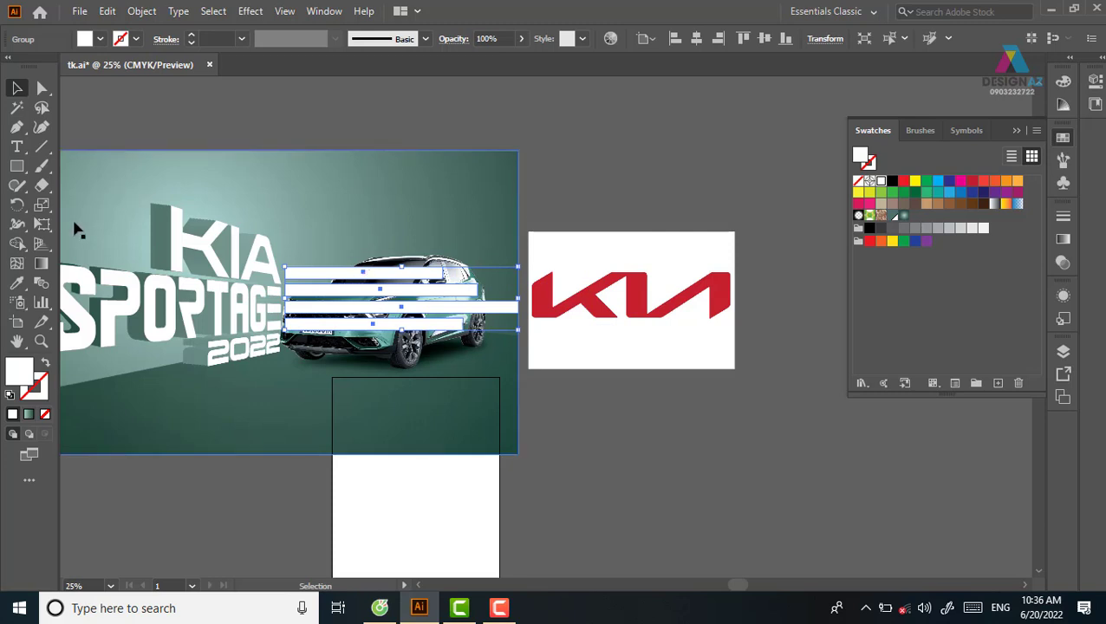
{"action": "left_click", "coordinate": [43, 227]}
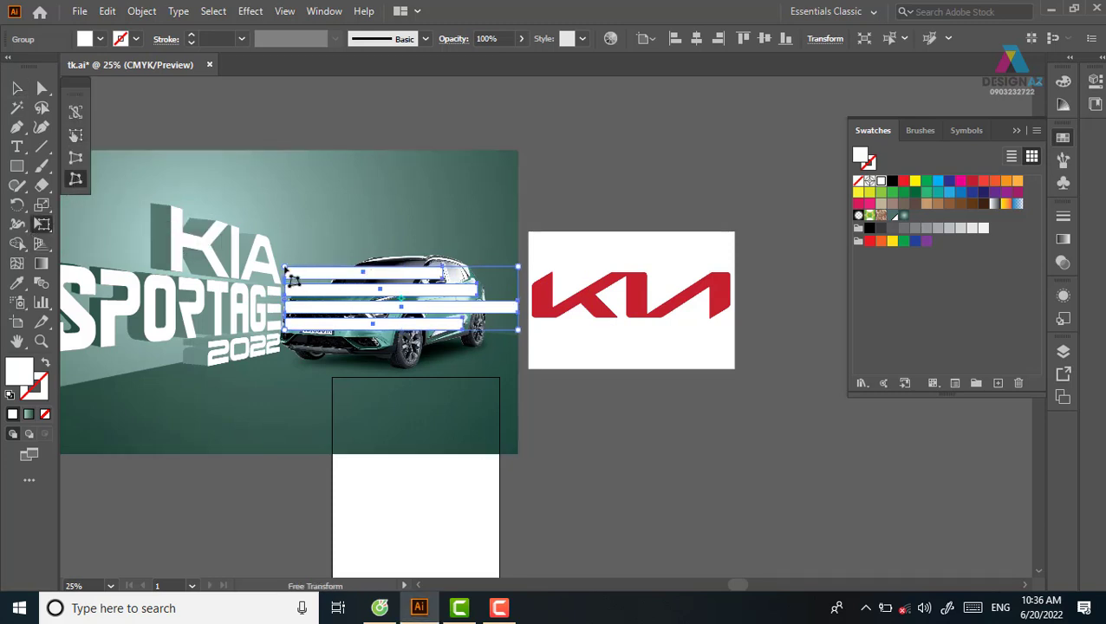
Skew the stripe group's corners into perspective with Free Distort
{"action": "left_click_drag", "start_coordinate": [287, 270], "coordinate": [287, 241]}
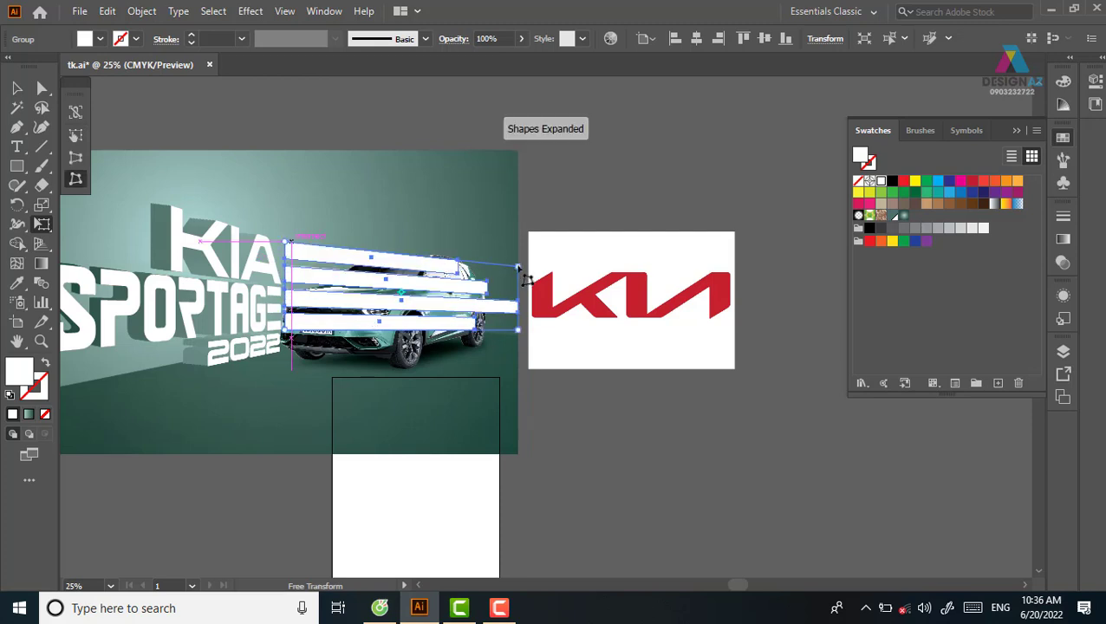
{"action": "mouse_move", "coordinate": [518, 268]}
{"action": "left_mouse_down"}
{"action": "mouse_move", "coordinate": [519, 152]}
{"action": "mouse_move", "coordinate": [517, 206]}
{"action": "left_mouse_up"}
{"action": "key", "text": "ctrl+shift+z"}
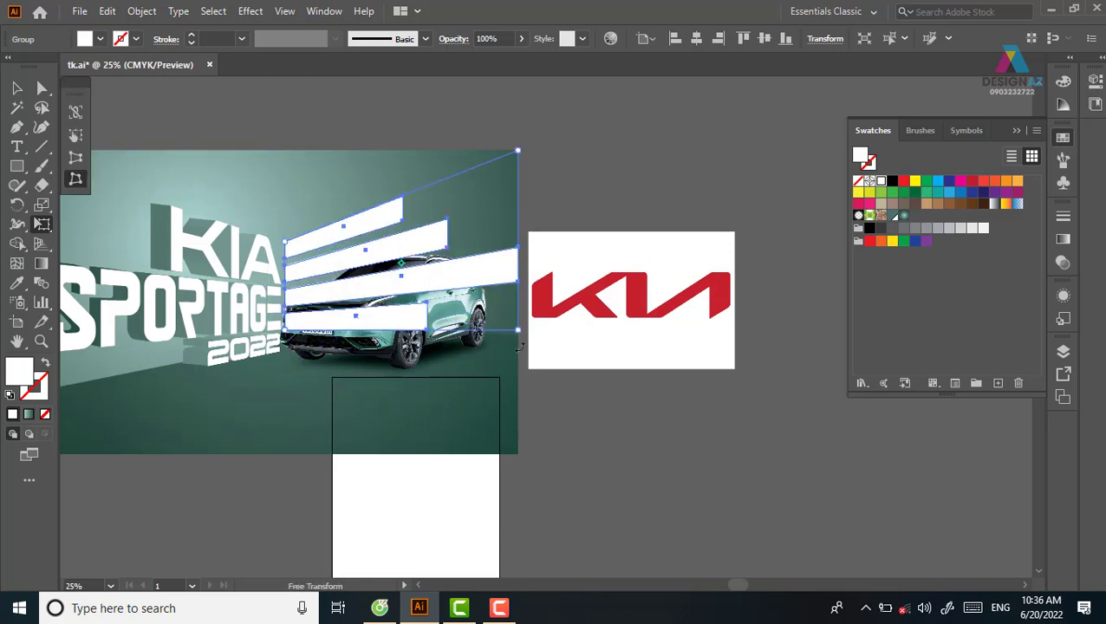
{"action": "left_click_drag", "start_coordinate": [520, 339], "coordinate": [518, 336]}
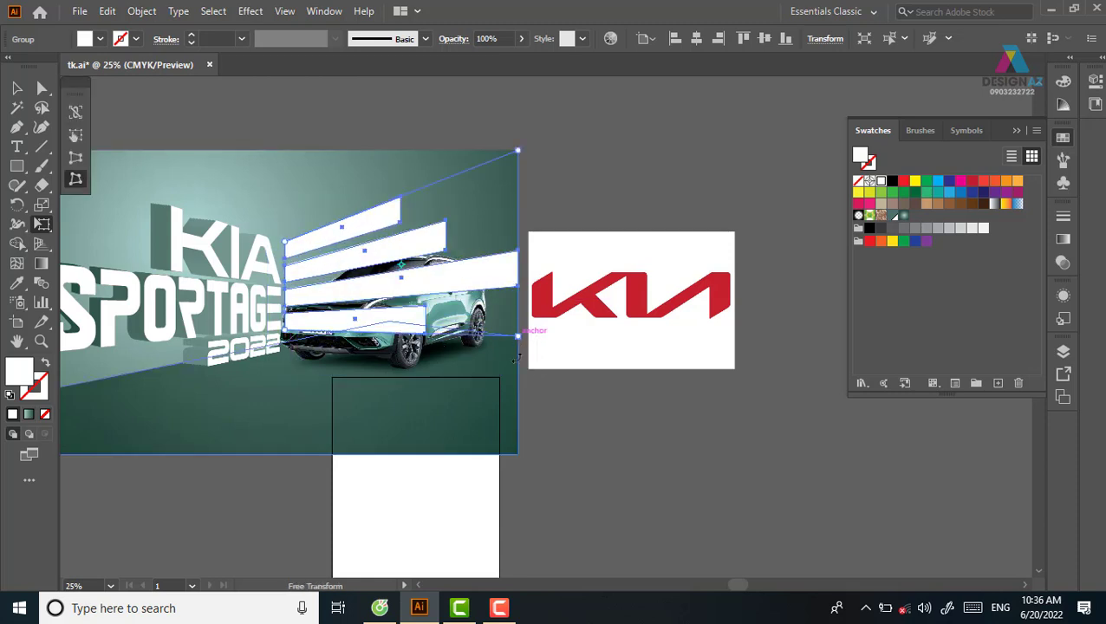
{"action": "left_click", "coordinate": [17, 87]}
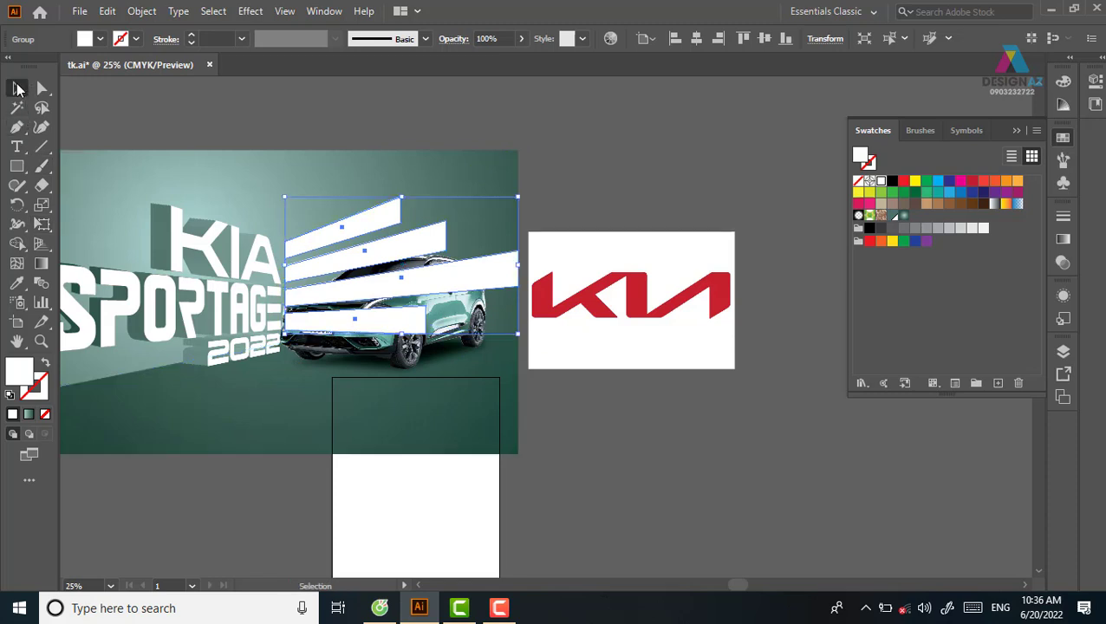
Send the white stripe group backward behind the car with Ctrl+[
{"action": "left_click", "coordinate": [575, 185]}
{"action": "left_click", "coordinate": [489, 286]}
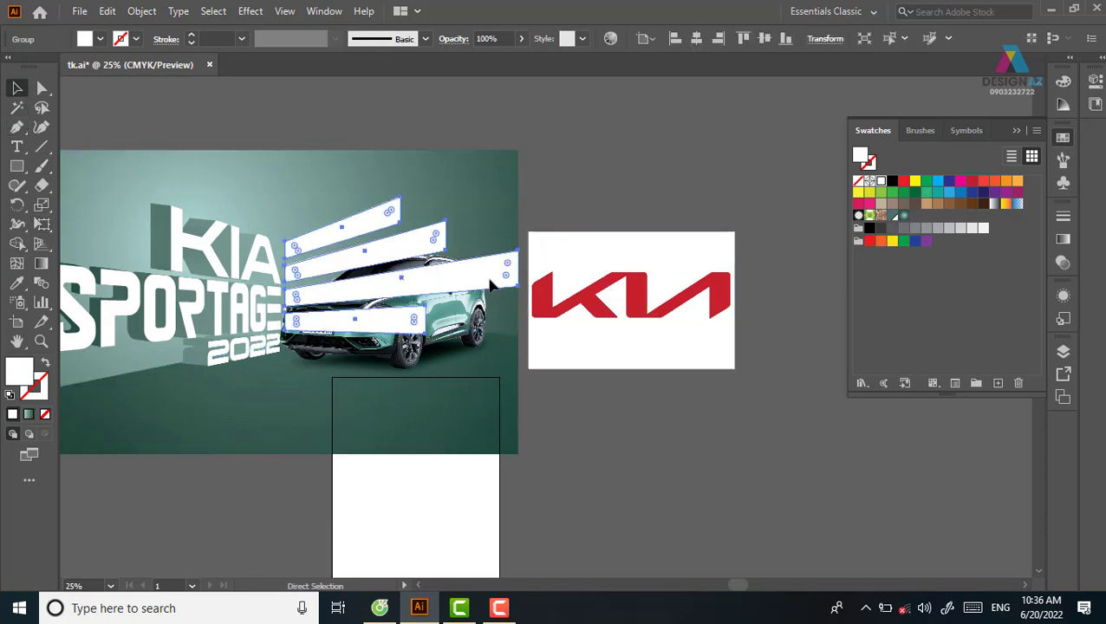
{"action": "key", "text": "ctrl+bracketleft"}
{"action": "left_click", "coordinate": [632, 184]}
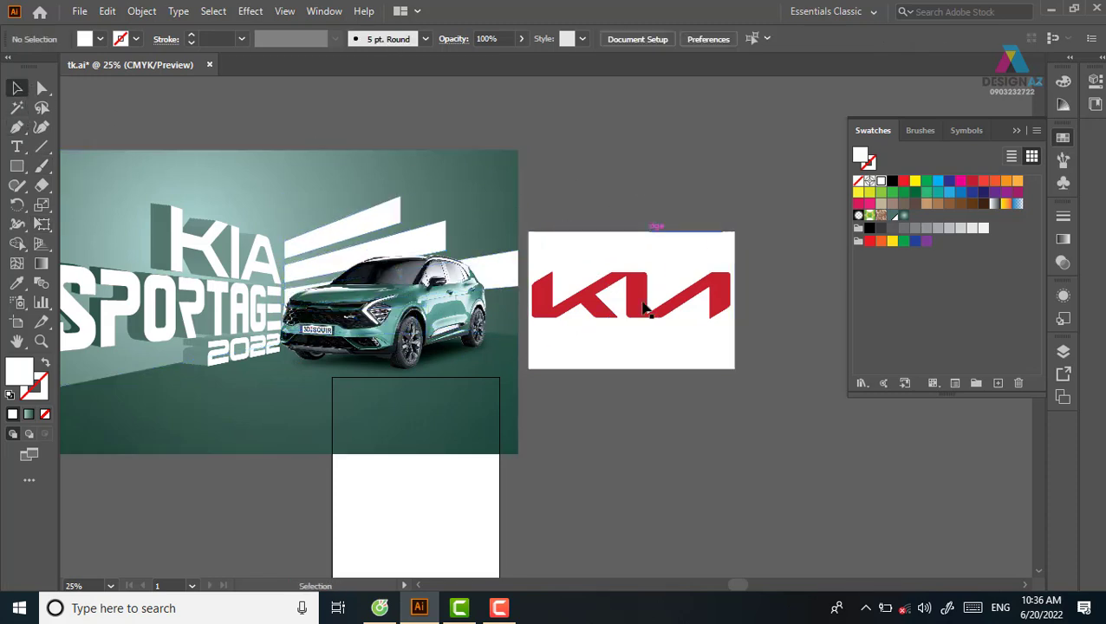
{"action": "left_click_drag", "start_coordinate": [646, 308], "coordinate": [602, 342]}
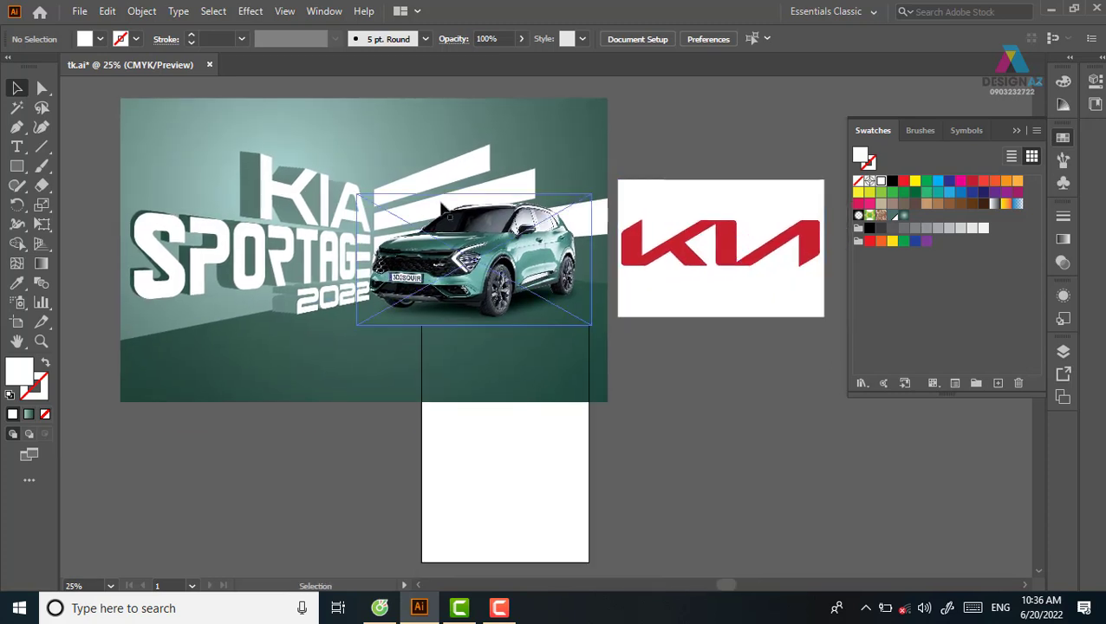
Distort the stripe group so it fans more steeply in perspective
{"action": "left_click", "coordinate": [434, 173]}
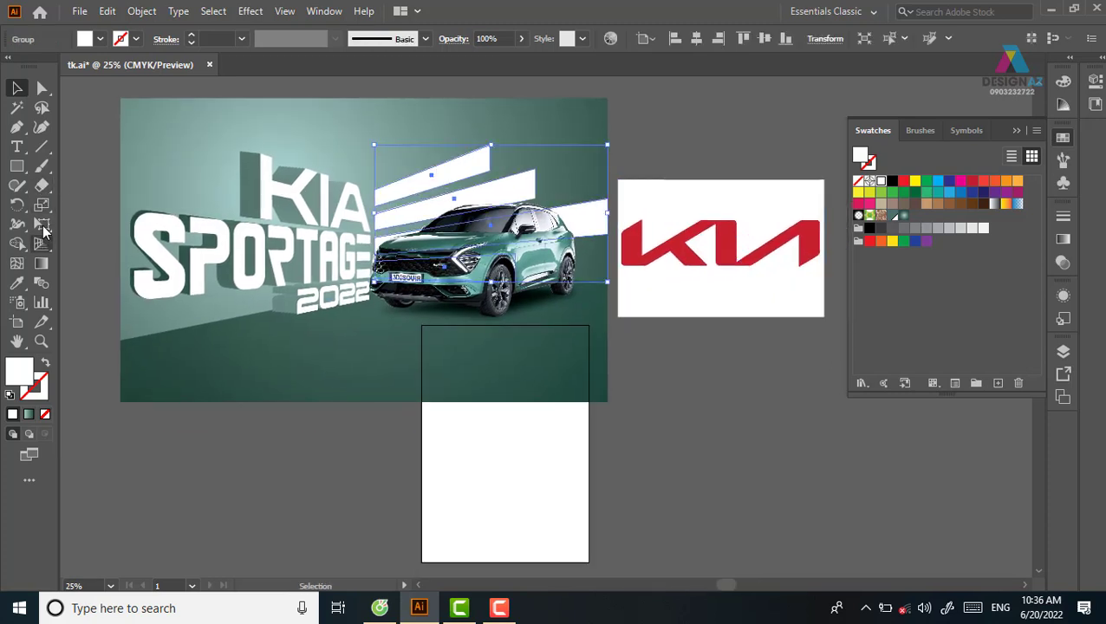
{"action": "left_click", "coordinate": [41, 223]}
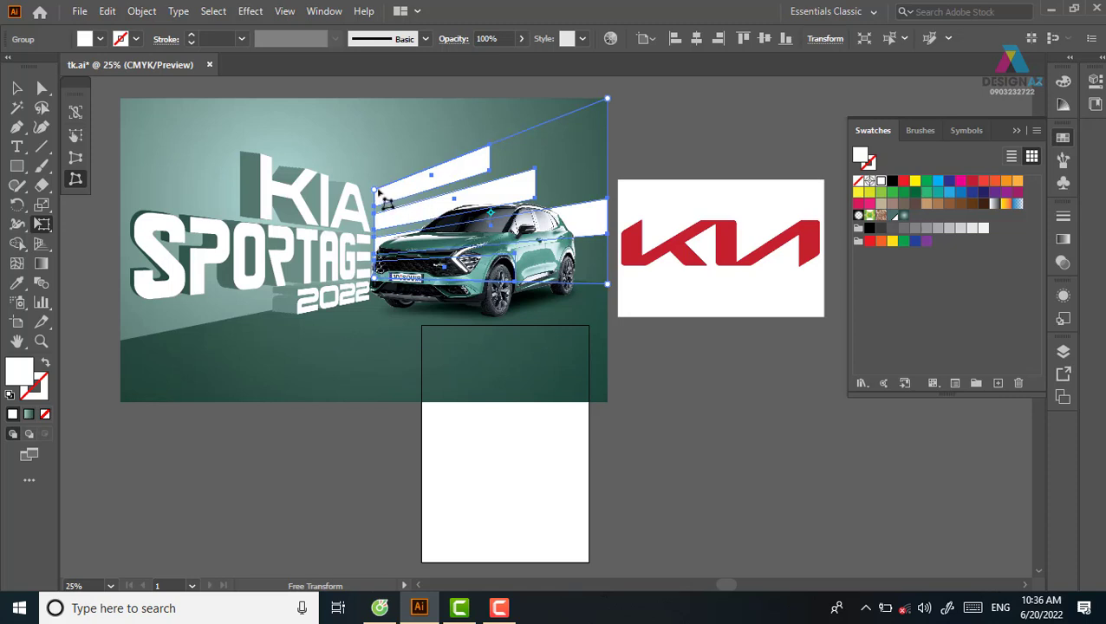
{"action": "left_click_drag", "start_coordinate": [374, 189], "coordinate": [382, 224]}
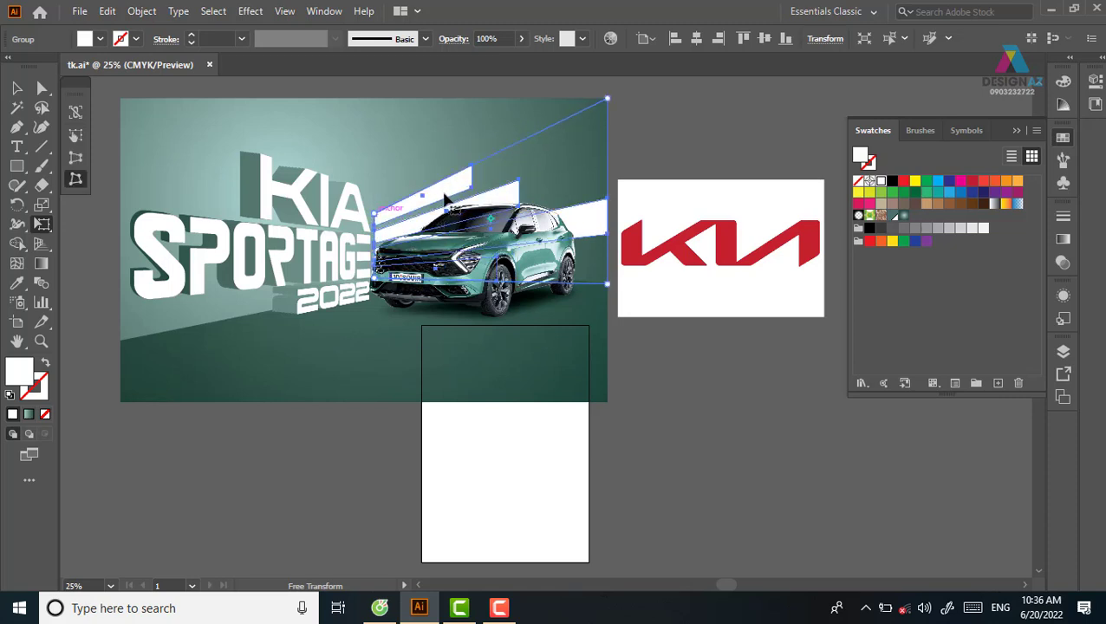
{"action": "left_click_drag", "start_coordinate": [446, 196], "coordinate": [447, 165]}
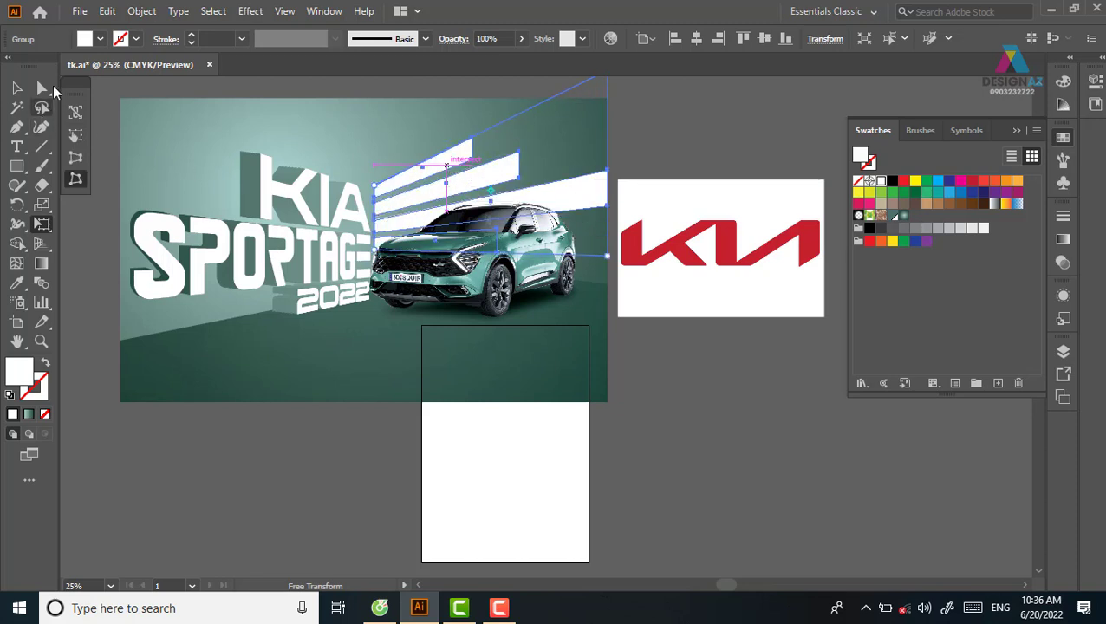
Drag the stripe end anchors behind the car out to the banner's right edge
{"action": "left_click", "coordinate": [41, 88]}
{"action": "left_click", "coordinate": [501, 234]}
{"action": "left_click", "coordinate": [500, 235]}
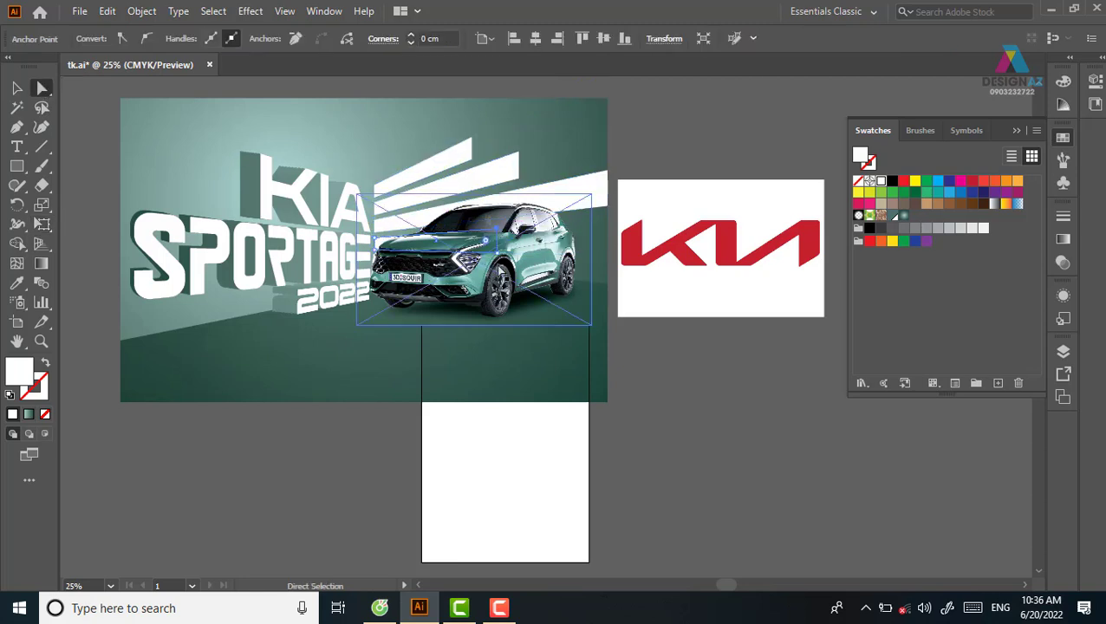
{"action": "mouse_move", "coordinate": [500, 258]}
{"action": "left_mouse_down"}
{"action": "mouse_move", "coordinate": [611, 260]}
{"action": "mouse_move", "coordinate": [609, 307]}
{"action": "left_mouse_up"}
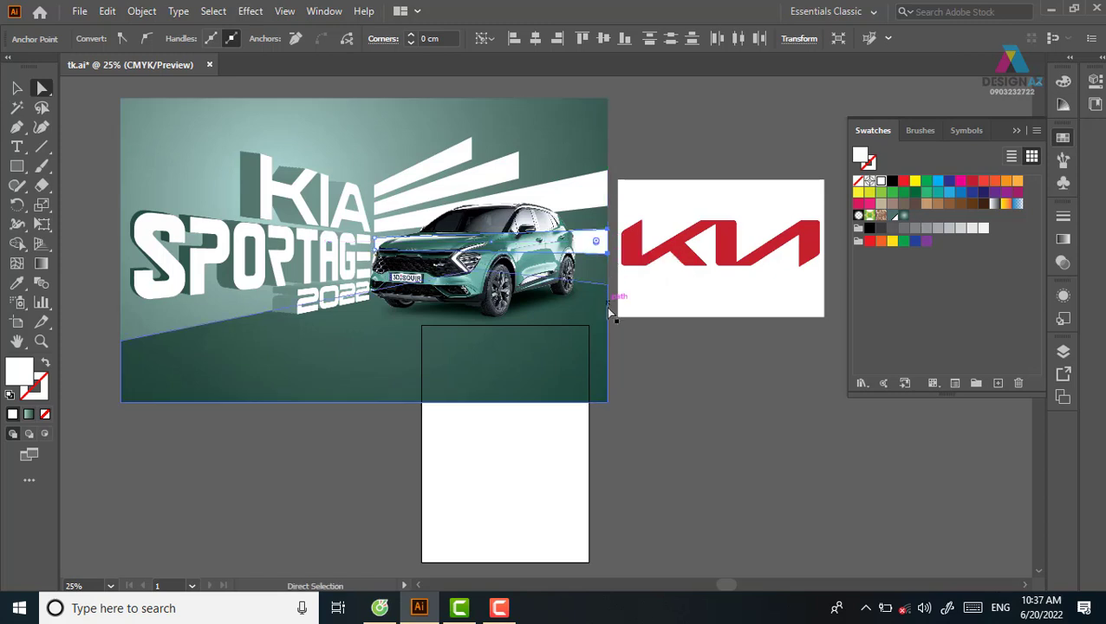
{"action": "left_click_drag", "start_coordinate": [538, 156], "coordinate": [514, 152]}
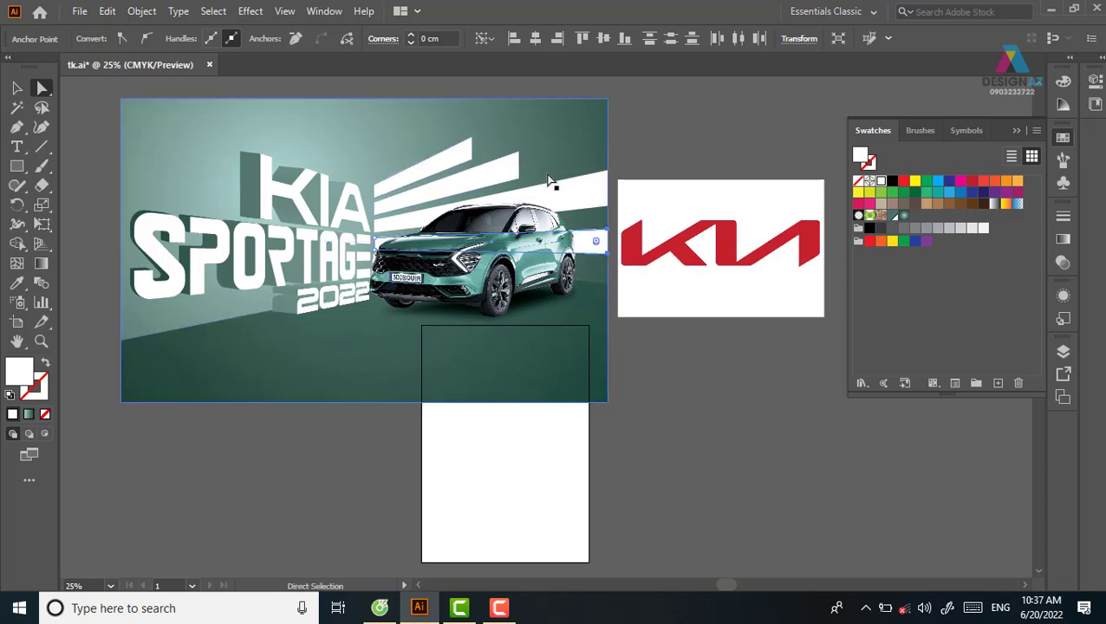
{"action": "left_click", "coordinate": [16, 88]}
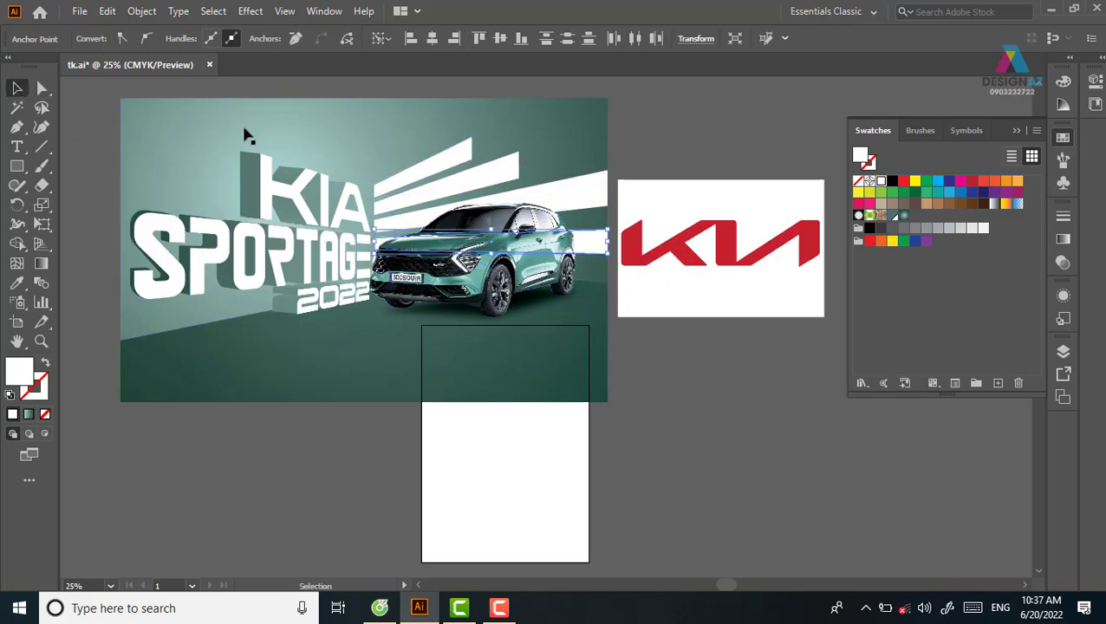
{"action": "left_click", "coordinate": [702, 132]}
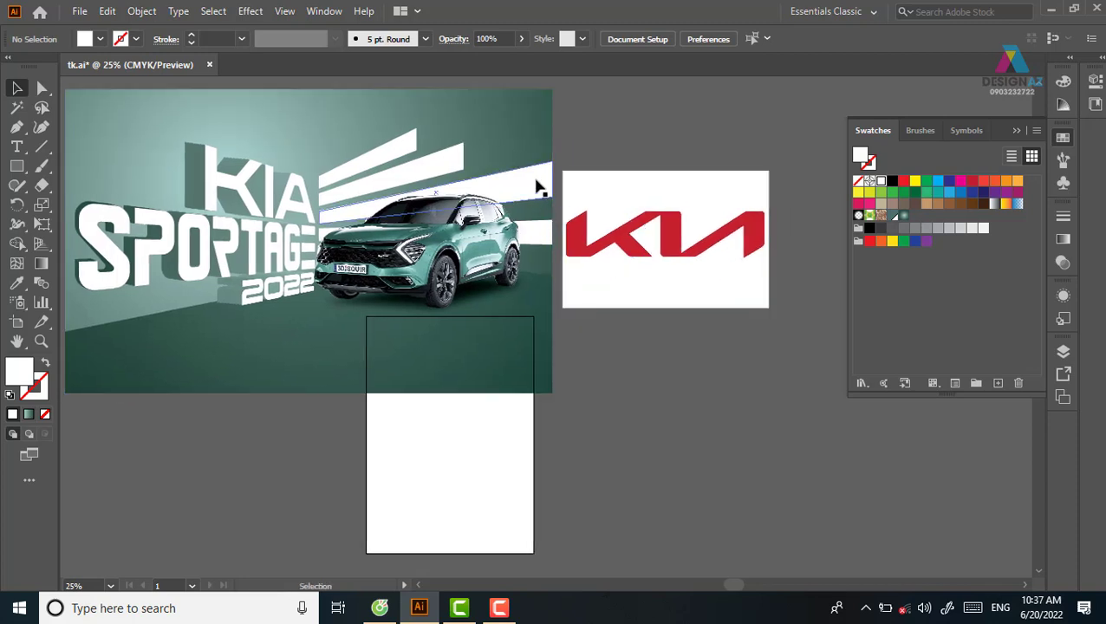
Nudge the speed stripe group into place and set its blend mode to Overlay
{"action": "left_click", "coordinate": [537, 208]}
{"action": "left_click_drag", "start_coordinate": [533, 191], "coordinate": [533, 197]}
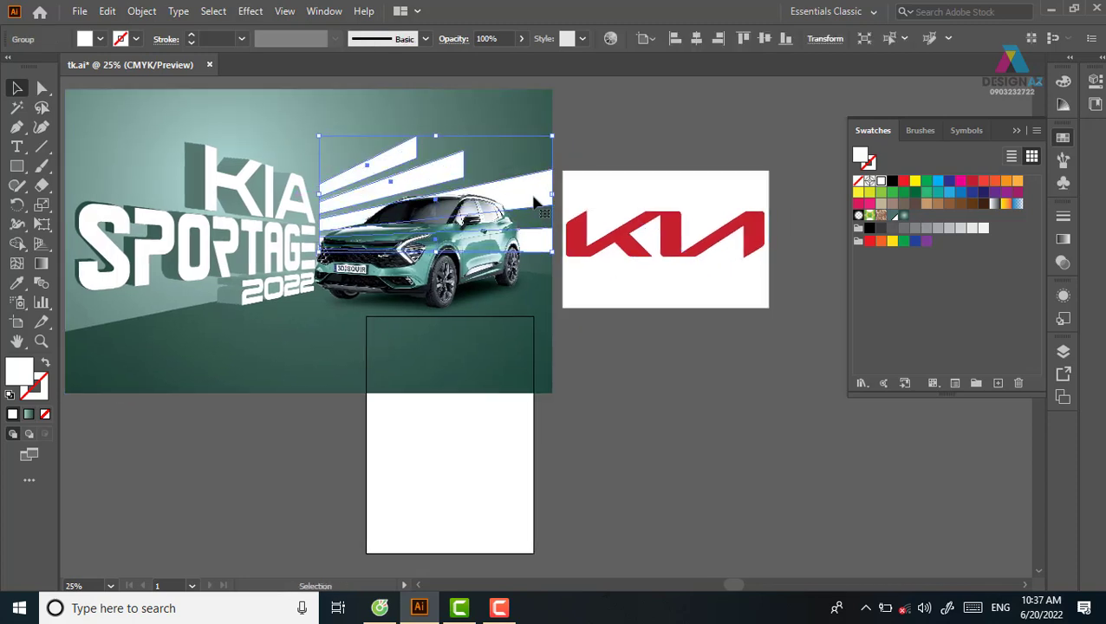
{"action": "key", "text": "Up"}
{"action": "key", "text": "Up"}
{"action": "key", "text": "Up"}
{"action": "key", "text": "Up"}
{"action": "key", "text": "Up"}
{"action": "key", "text": "Up"}
{"action": "key", "text": "Up"}
{"action": "key", "text": "Up"}
{"action": "key", "text": "Up"}
{"action": "key", "text": "Up"}
{"action": "key", "text": "Up"}
{"action": "key", "text": "Up"}
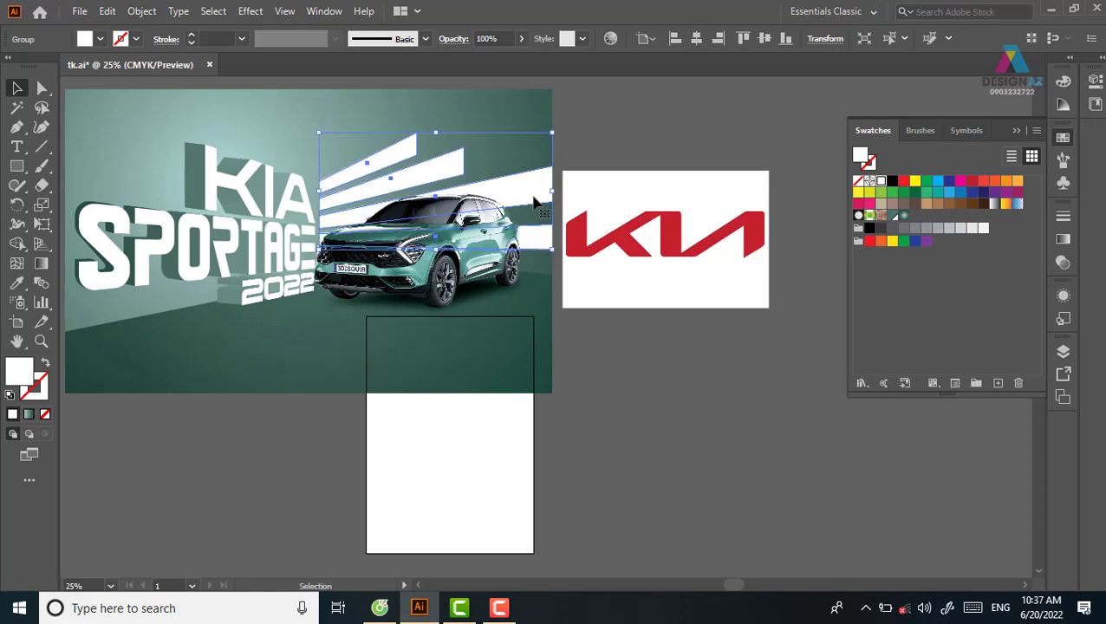
{"action": "left_click", "coordinate": [612, 123]}
{"action": "left_click", "coordinate": [538, 185]}
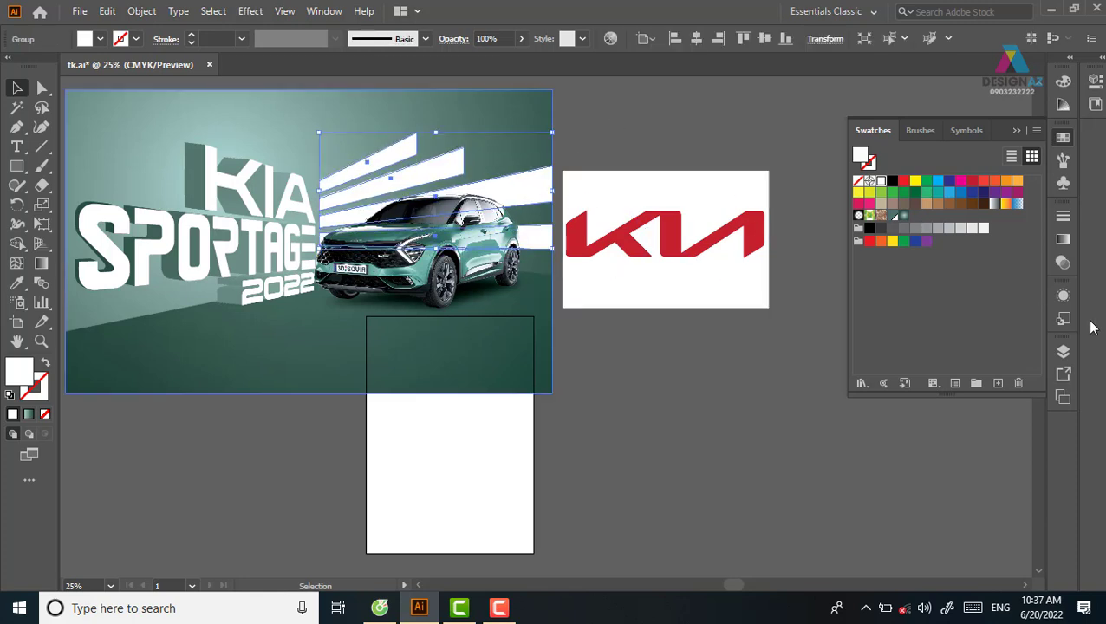
{"action": "left_click", "coordinate": [1063, 263]}
{"action": "left_click", "coordinate": [906, 234]}
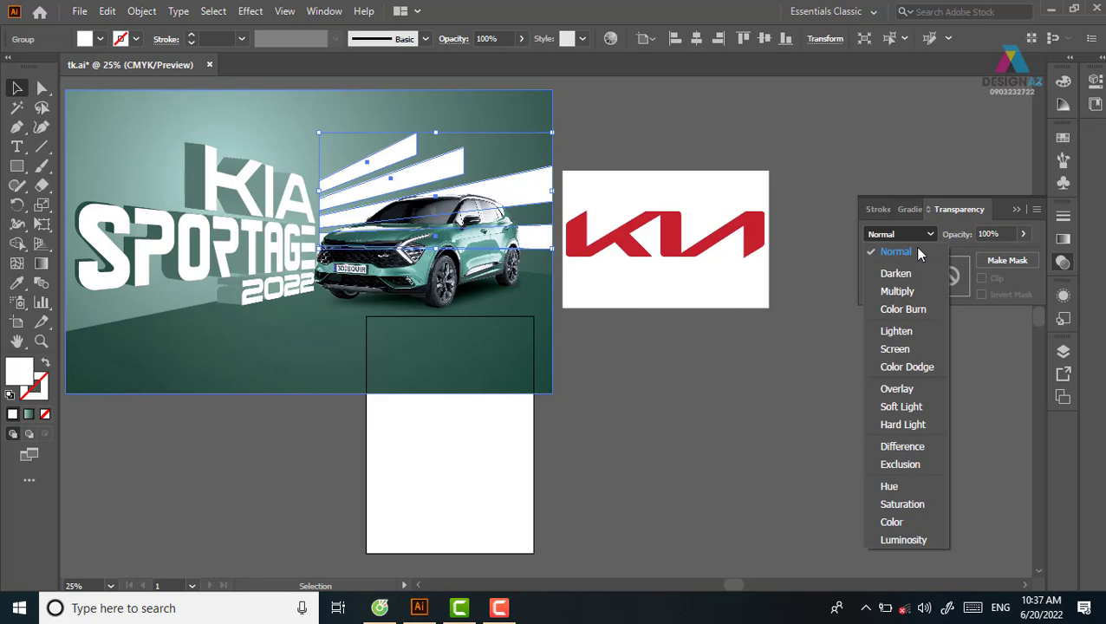
{"action": "left_click", "coordinate": [927, 385]}
{"action": "left_click", "coordinate": [778, 435]}
{"action": "left_click_drag", "start_coordinate": [607, 417], "coordinate": [769, 413]}
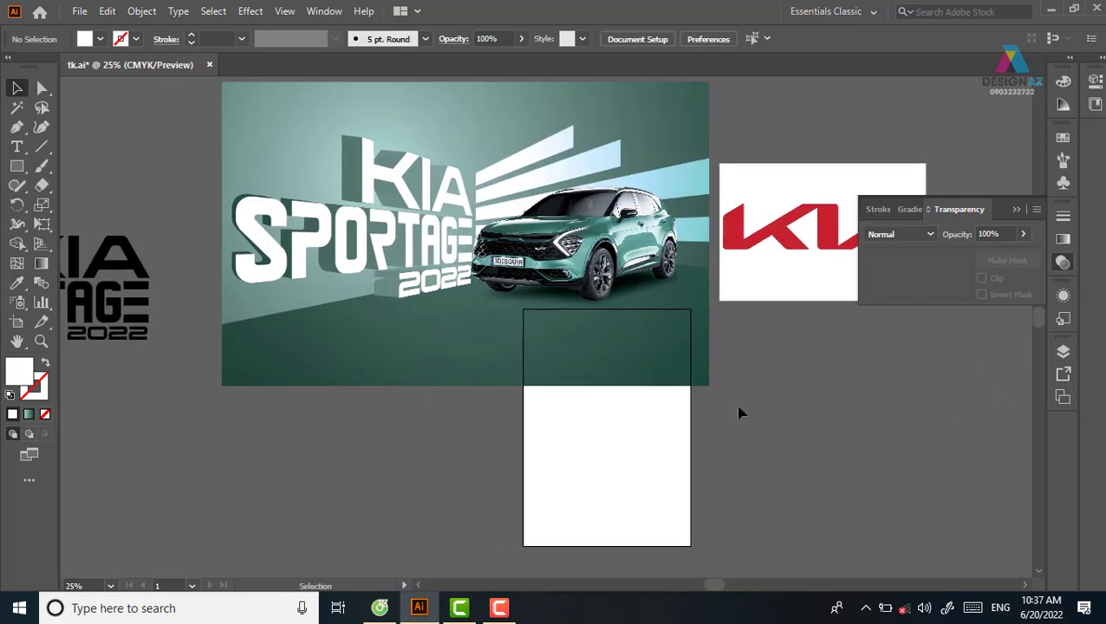
Enter the stripe group and set the top stripe to 50% opacity
{"action": "left_click", "coordinate": [572, 163]}
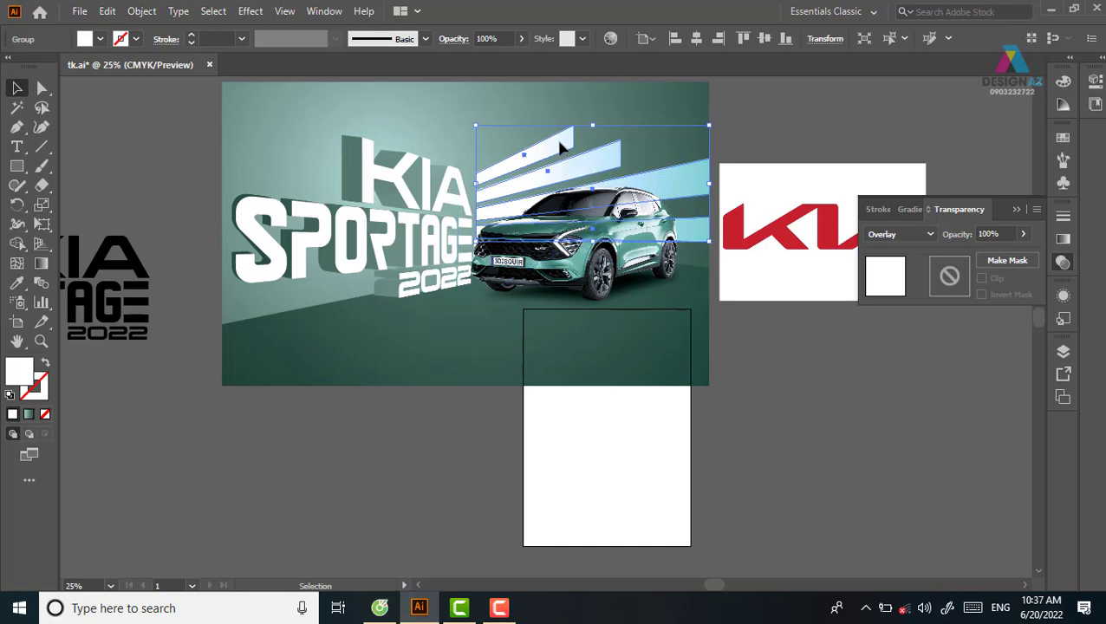
{"action": "double_click", "coordinate": [561, 150]}
{"action": "left_click", "coordinate": [562, 151]}
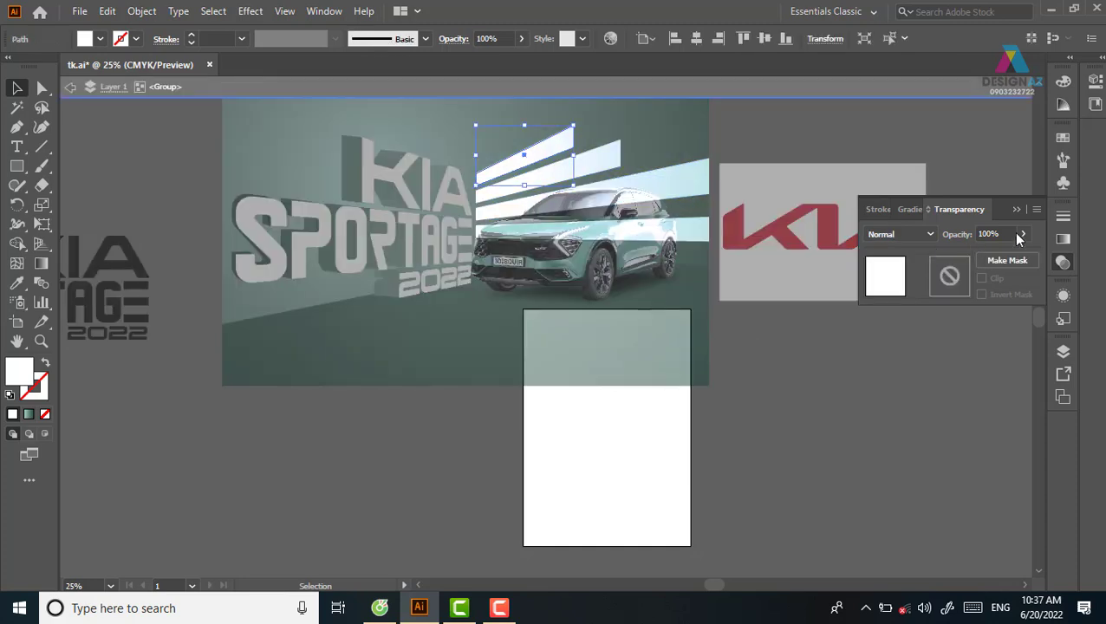
{"action": "key", "text": "Return"}
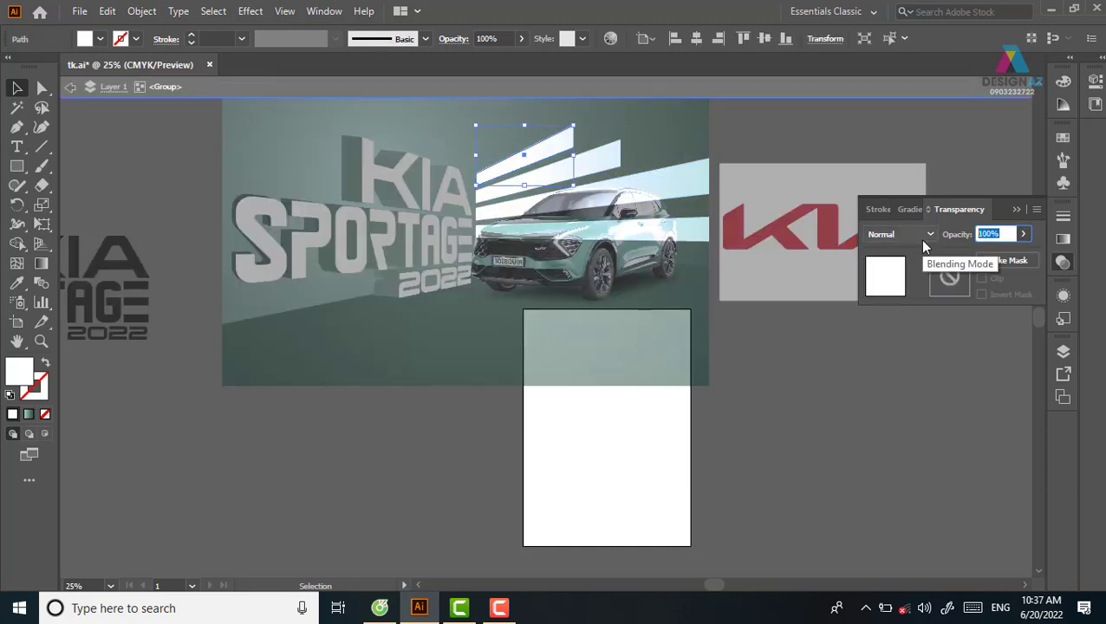
{"action": "type", "text": "50"}
{"action": "key", "text": "Return"}
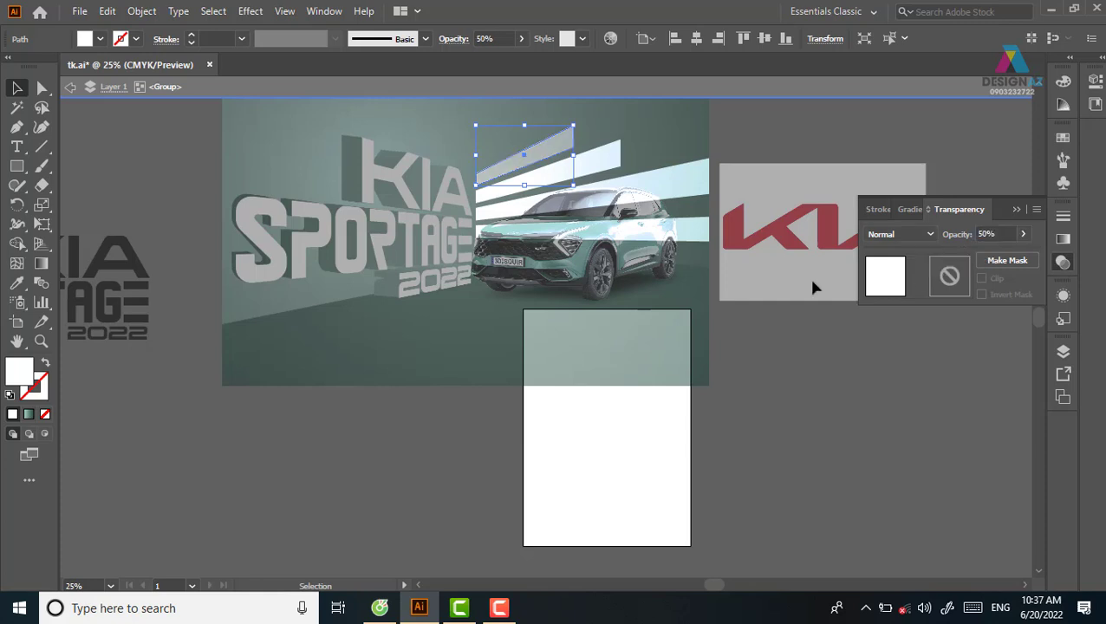
Set the second and third stripes to 80% and 70% opacity, then exit the group
{"action": "left_click", "coordinate": [617, 165]}
{"action": "left_click", "coordinate": [993, 234]}
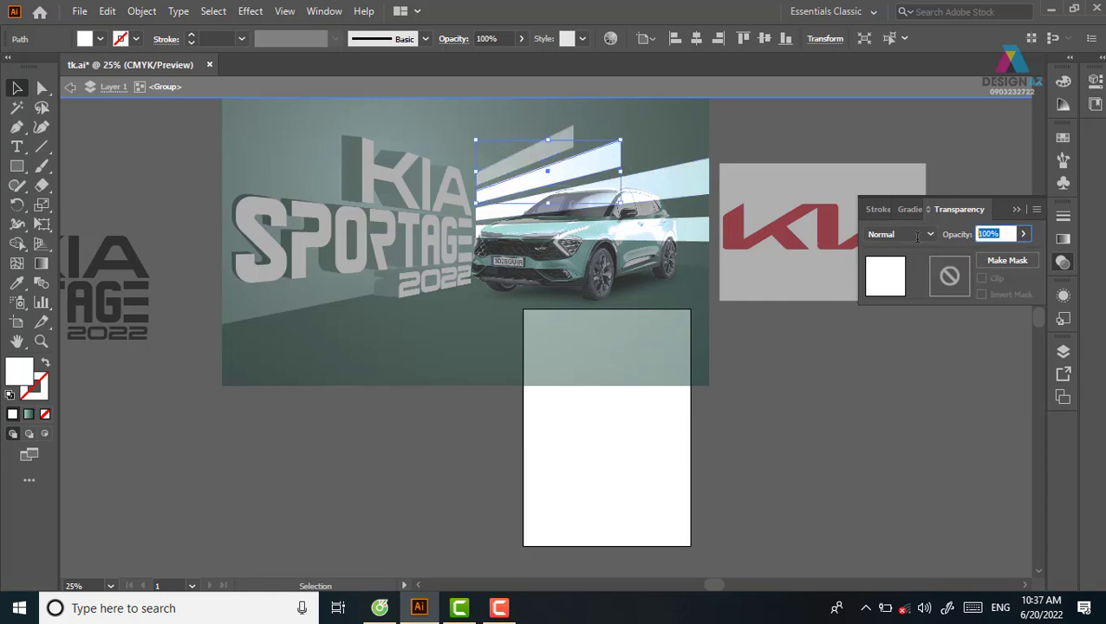
{"action": "type", "text": "80"}
{"action": "key", "text": "Return"}
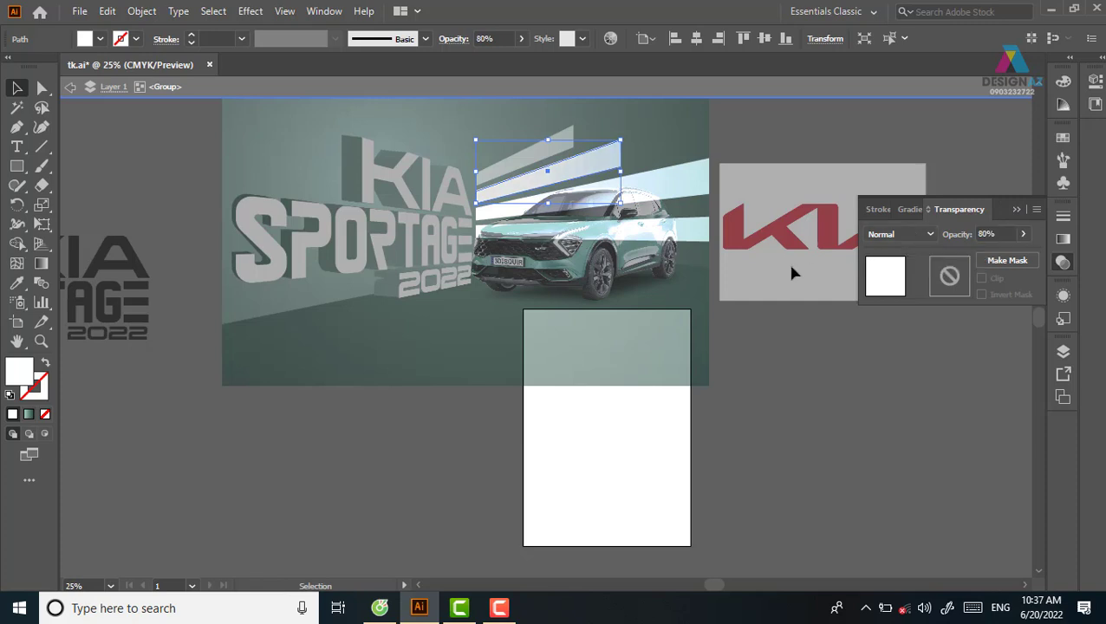
{"action": "left_click", "coordinate": [699, 231]}
{"action": "left_click", "coordinate": [993, 234]}
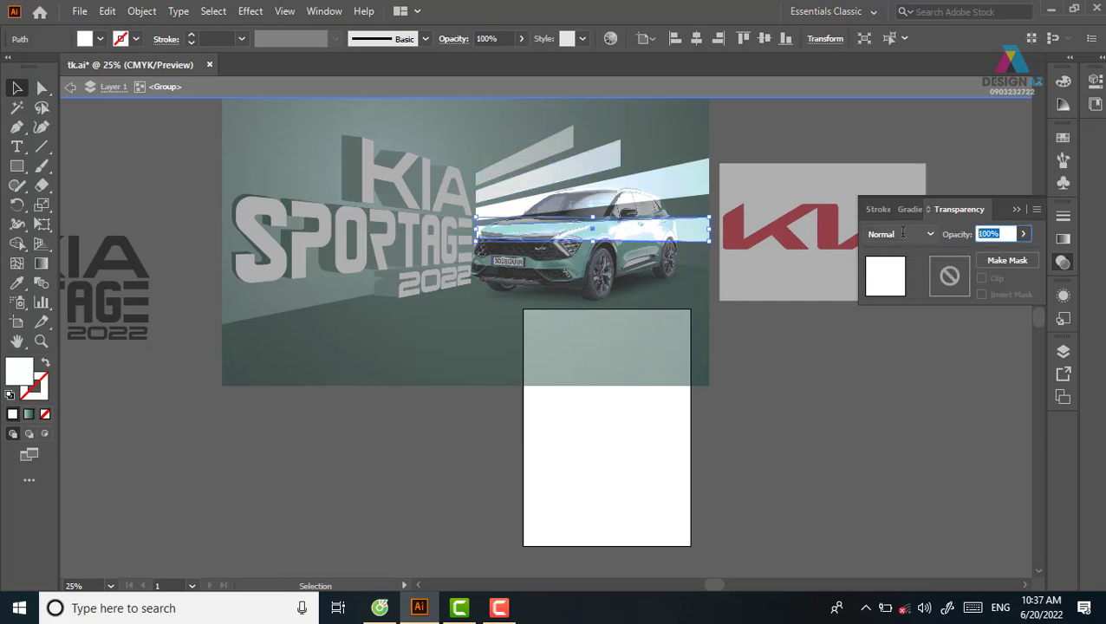
{"action": "type", "text": "70"}
{"action": "key", "text": "Return"}
{"action": "left_click", "coordinate": [787, 118]}
{"action": "double_click", "coordinate": [787, 118]}
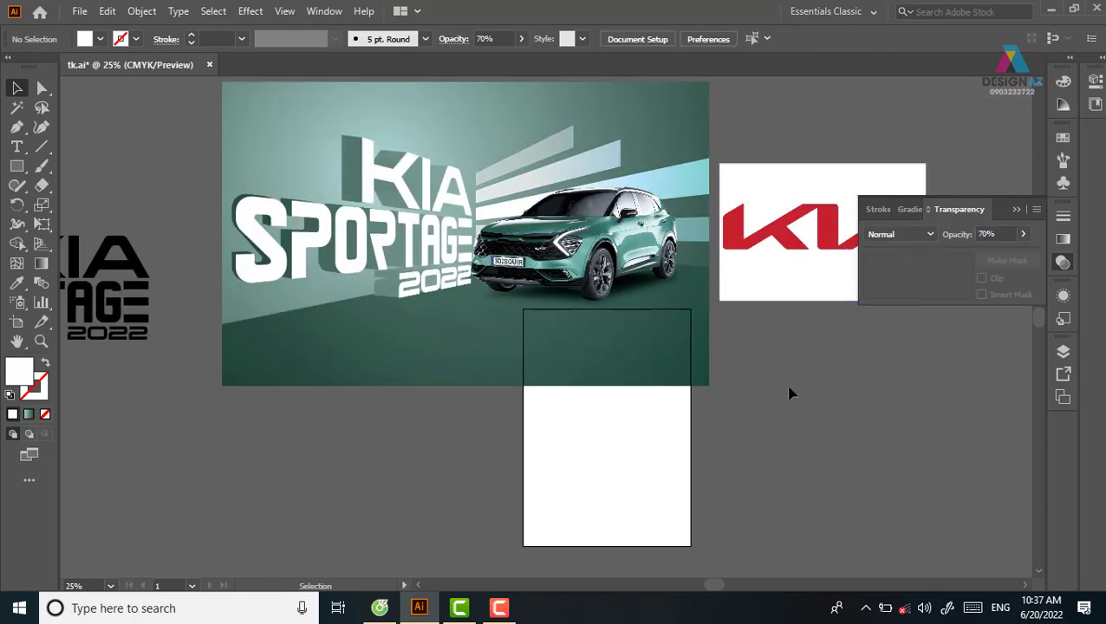
{"action": "left_click_drag", "start_coordinate": [821, 426], "coordinate": [760, 411]}
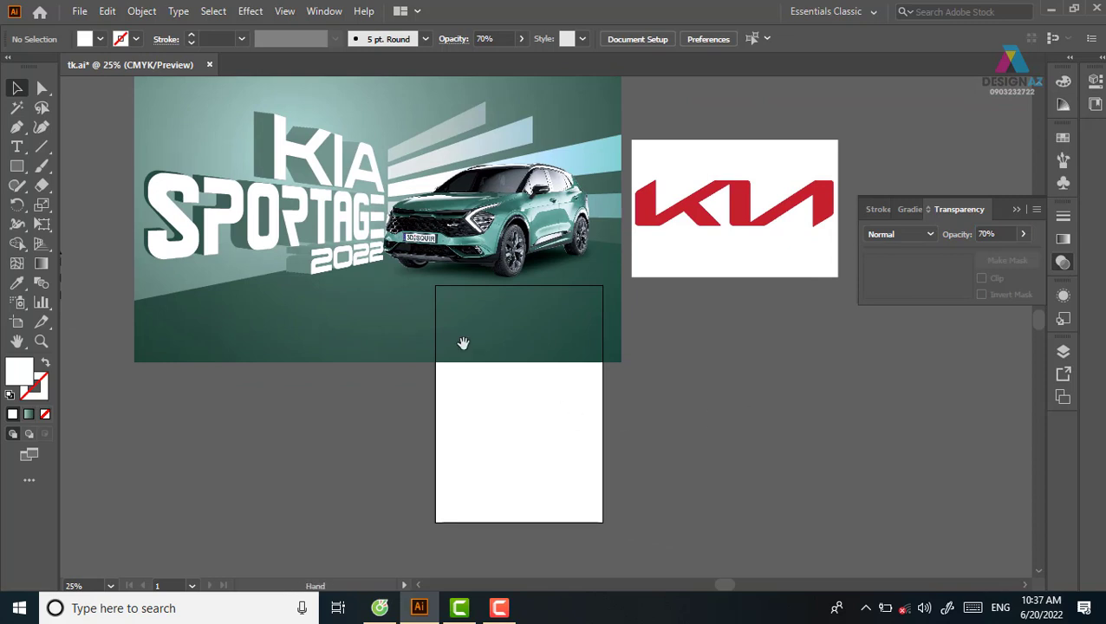
{"action": "mouse_move", "coordinate": [462, 343]}
{"action": "left_mouse_down"}
{"action": "mouse_move", "coordinate": [472, 368]}
{"action": "mouse_move", "coordinate": [472, 339]}
{"action": "left_mouse_up"}
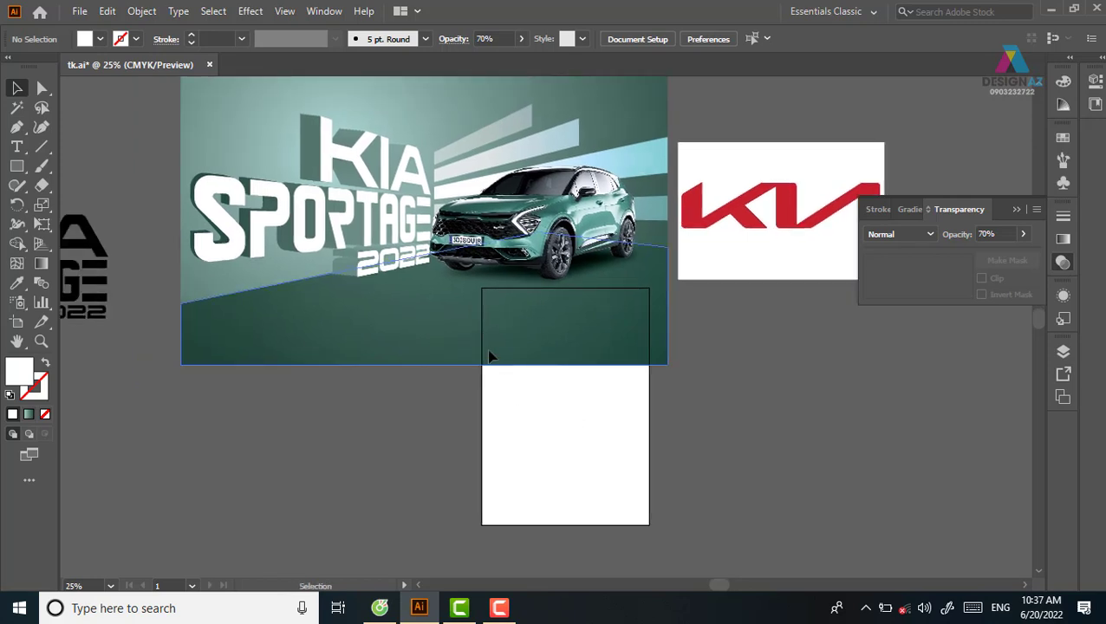
Draw a rectangle in the banner's lower-left area
{"action": "left_click", "coordinate": [373, 362]}
{"action": "left_click_drag", "start_coordinate": [16, 166], "coordinate": [74, 165]}
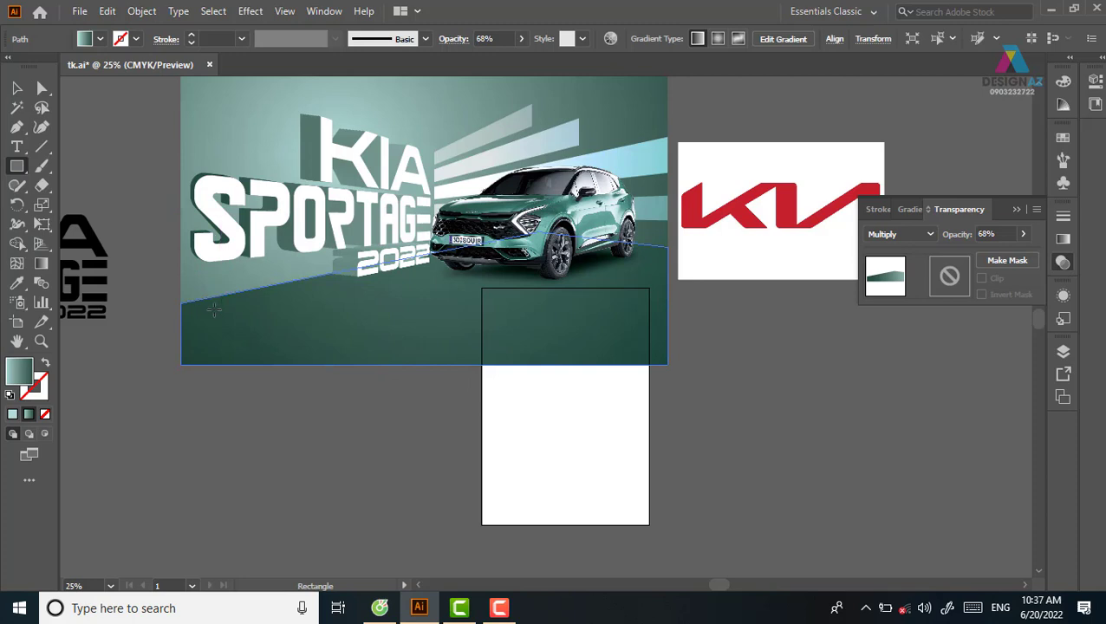
{"action": "left_click_drag", "start_coordinate": [217, 301], "coordinate": [321, 353]}
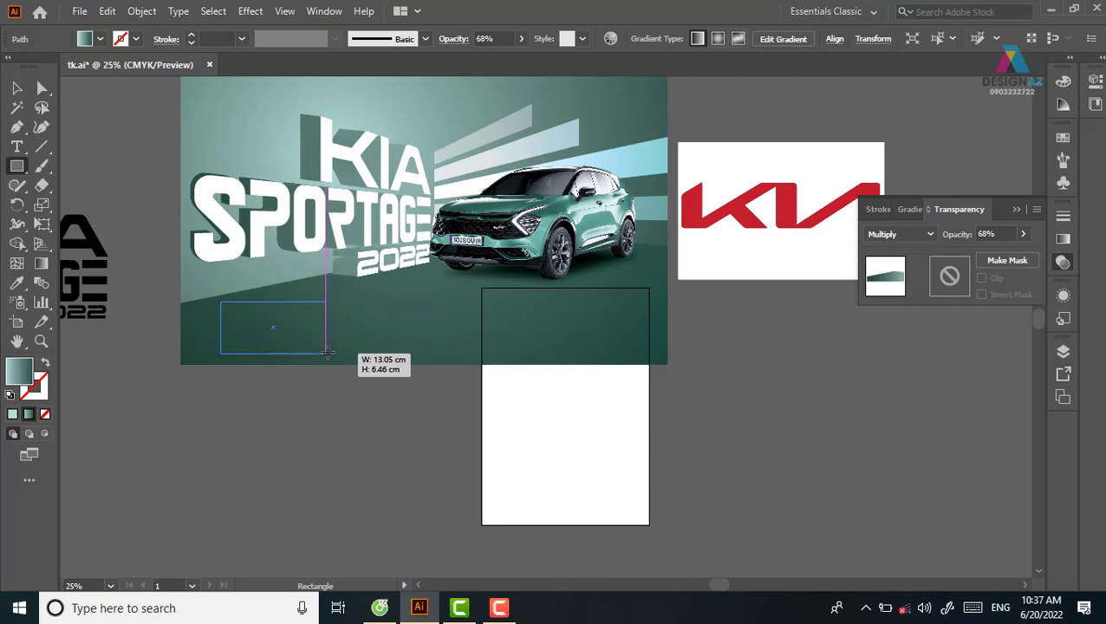
{"action": "left_click_drag", "start_coordinate": [321, 353], "coordinate": [354, 351]}
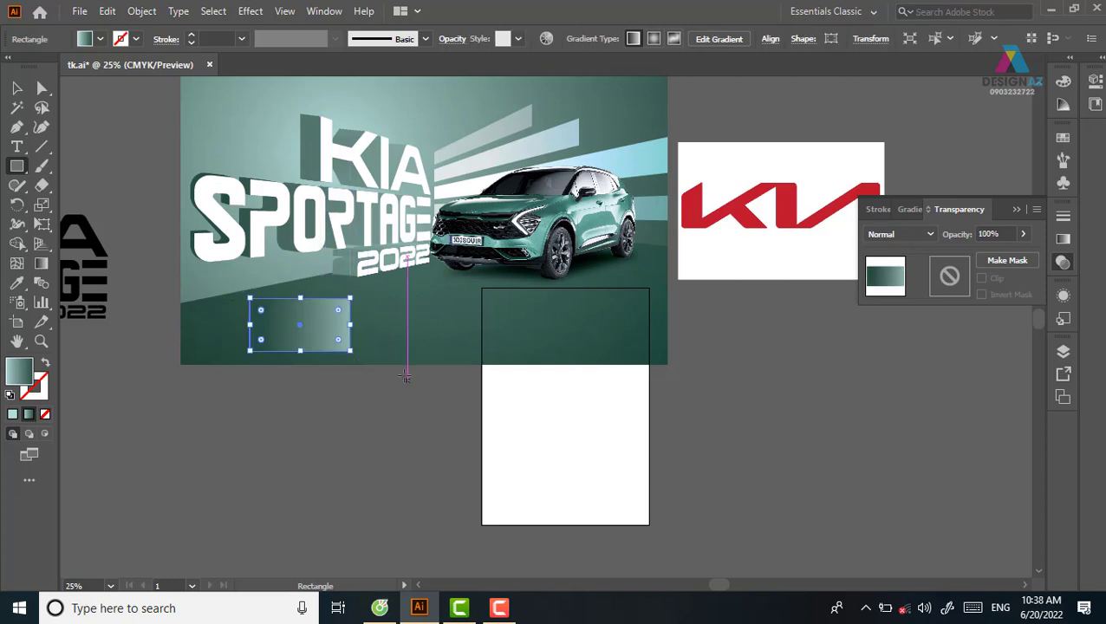
{"action": "key", "text": "v"}
Duplicate the gradient rectangle twice to the right at even spacing
{"action": "left_click", "coordinate": [321, 370]}
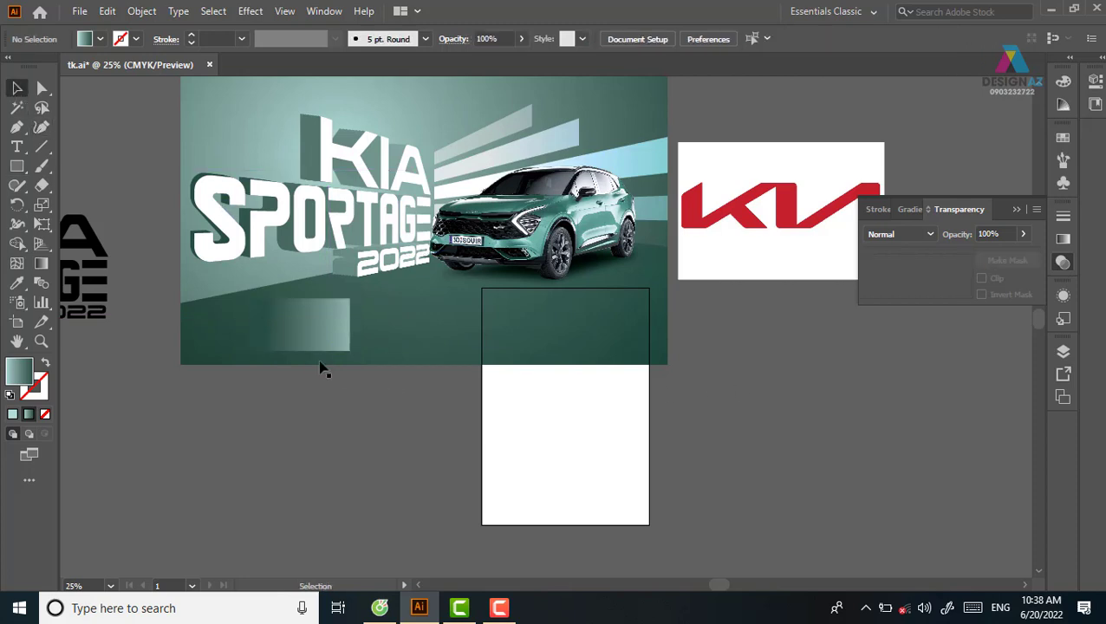
{"action": "left_click_drag", "start_coordinate": [316, 326], "coordinate": [430, 327]}
{"action": "key", "text": "ctrl+d"}
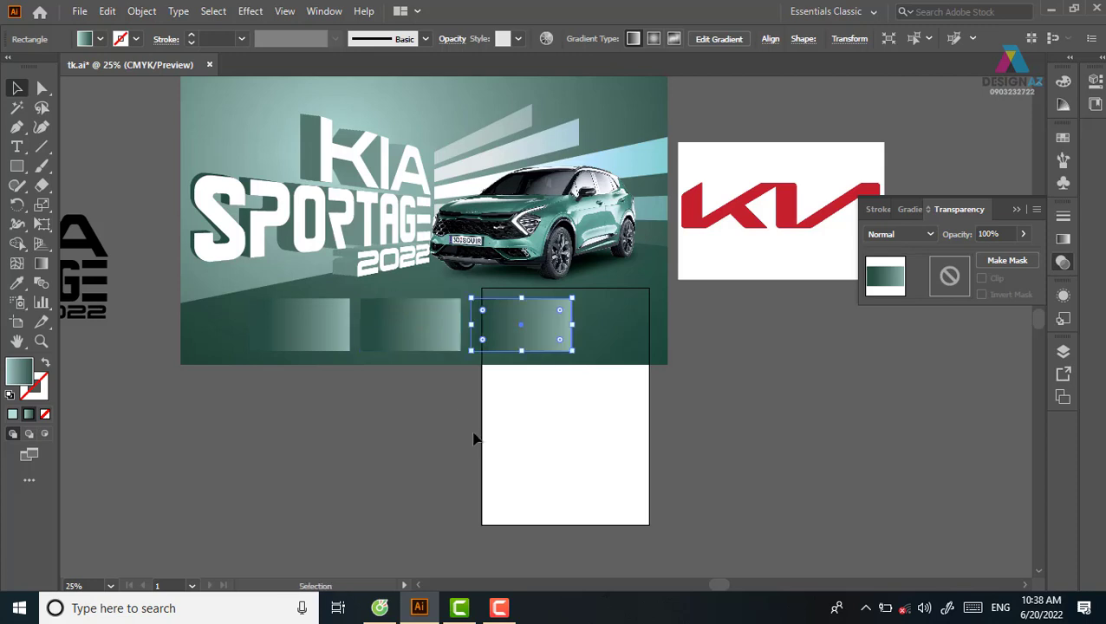
Centre the three gradient boxes horizontally on the background and select their group
{"action": "left_click", "coordinate": [474, 448]}
{"action": "left_click", "coordinate": [528, 328]}
{"action": "left_click", "coordinate": [408, 329], "text": "shift"}
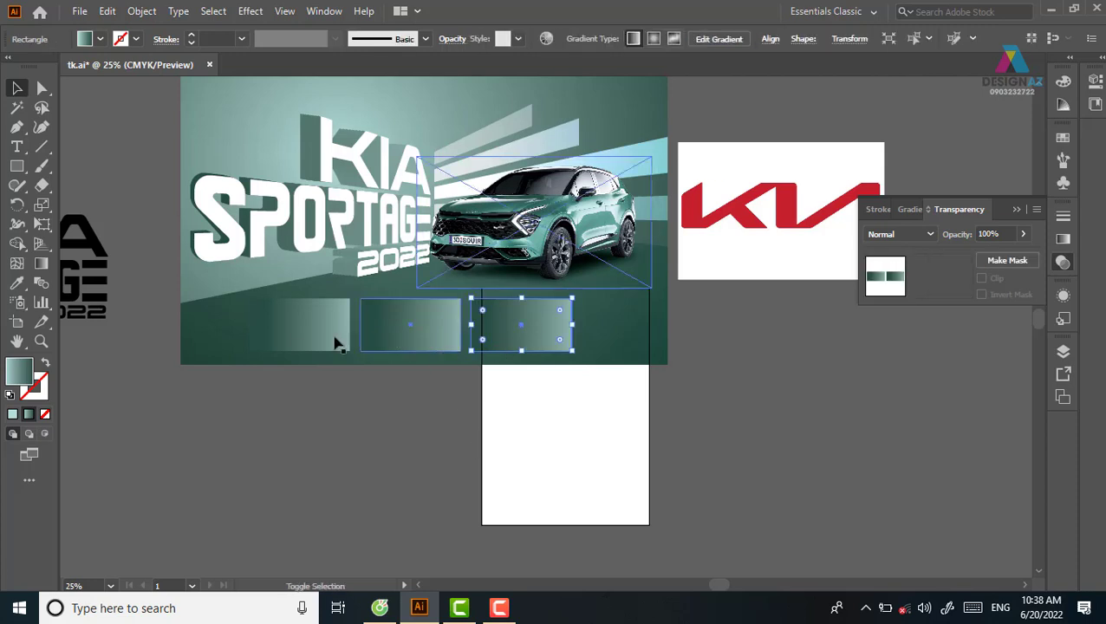
{"action": "left_click", "coordinate": [335, 344], "text": "shift"}
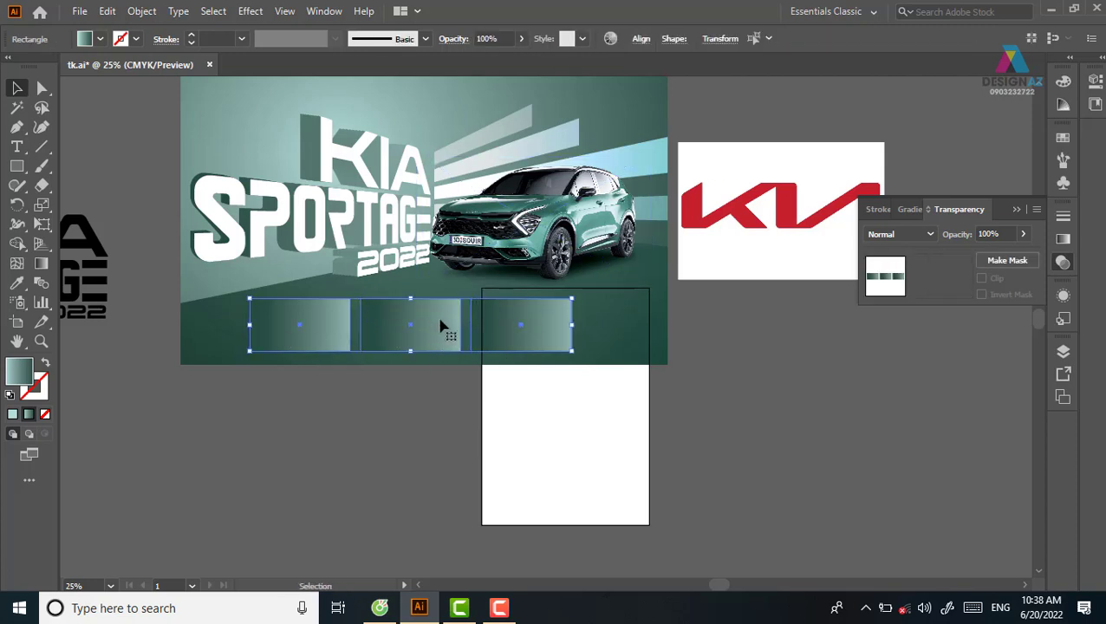
{"action": "left_click", "coordinate": [589, 329], "text": "shift"}
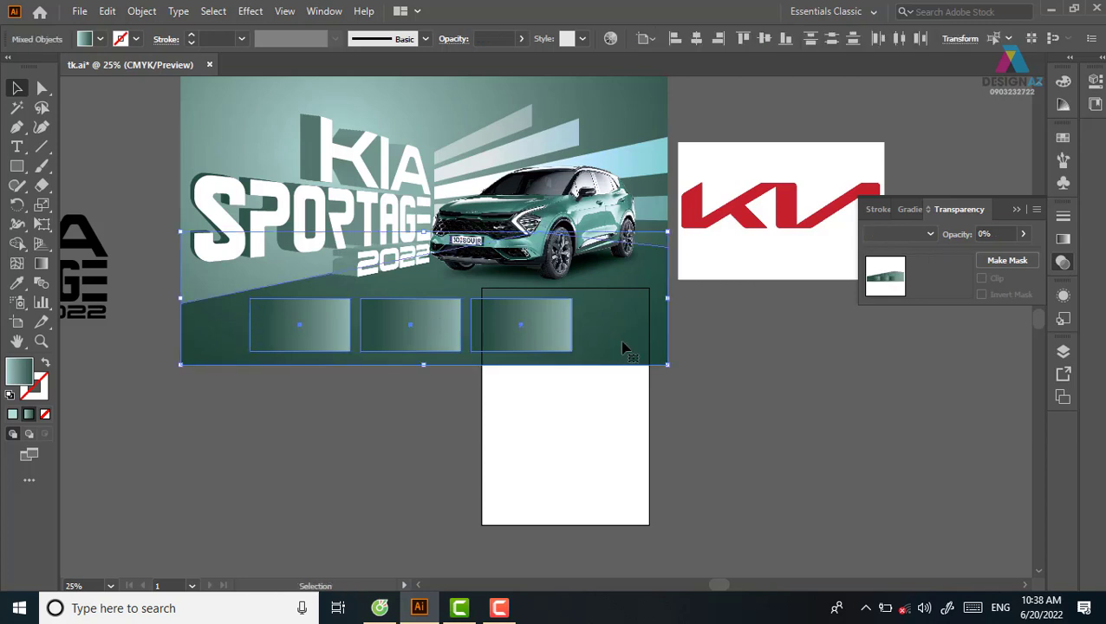
{"action": "left_click", "coordinate": [698, 40]}
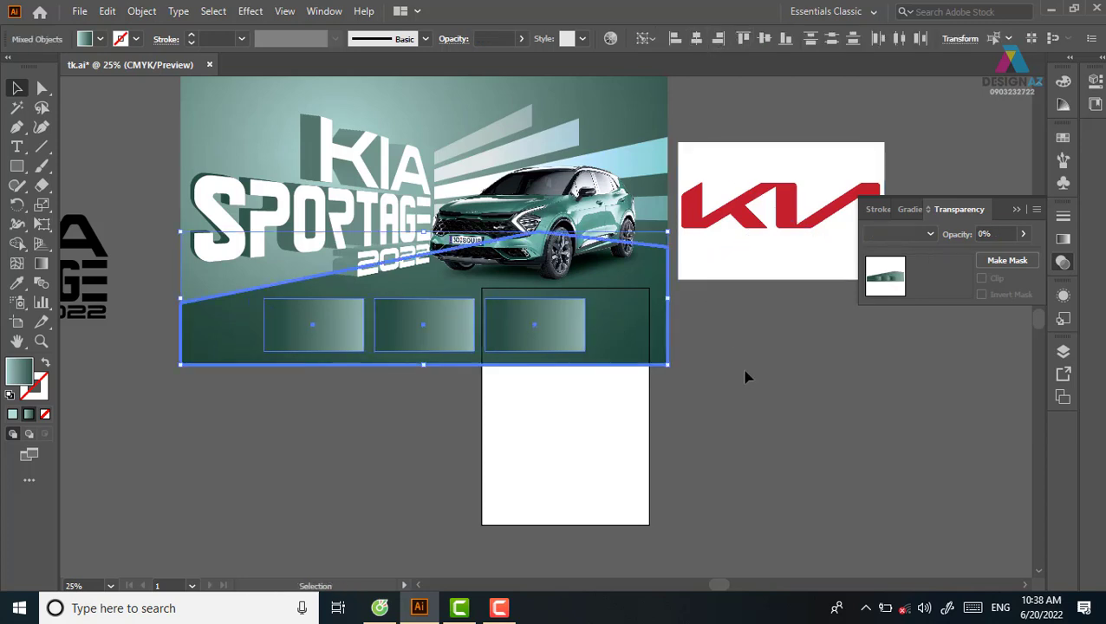
{"action": "left_click", "coordinate": [746, 375]}
{"action": "left_click", "coordinate": [539, 334]}
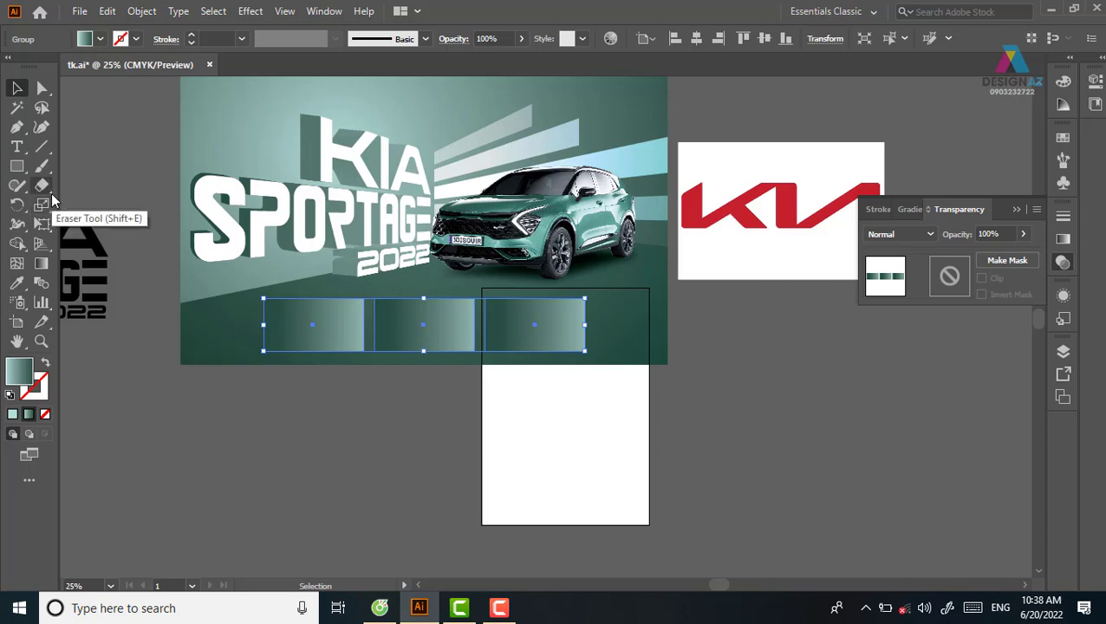
Shear the three grouped gradient boxes into slanted parallelograms
{"action": "left_click", "coordinate": [49, 192]}
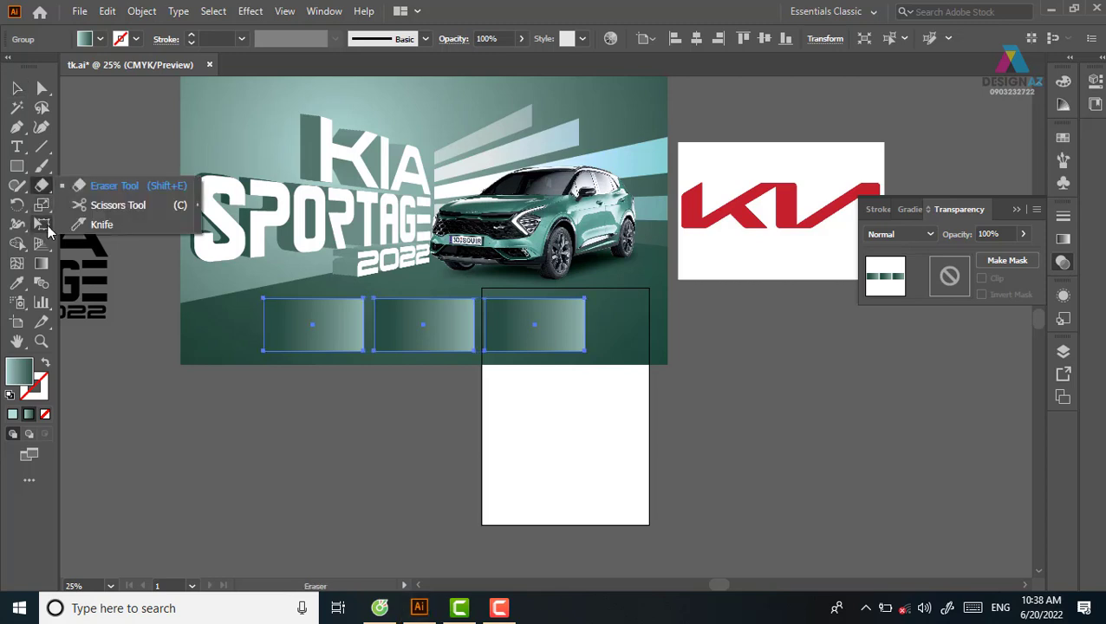
{"action": "left_click", "coordinate": [47, 226]}
{"action": "left_click", "coordinate": [41, 205]}
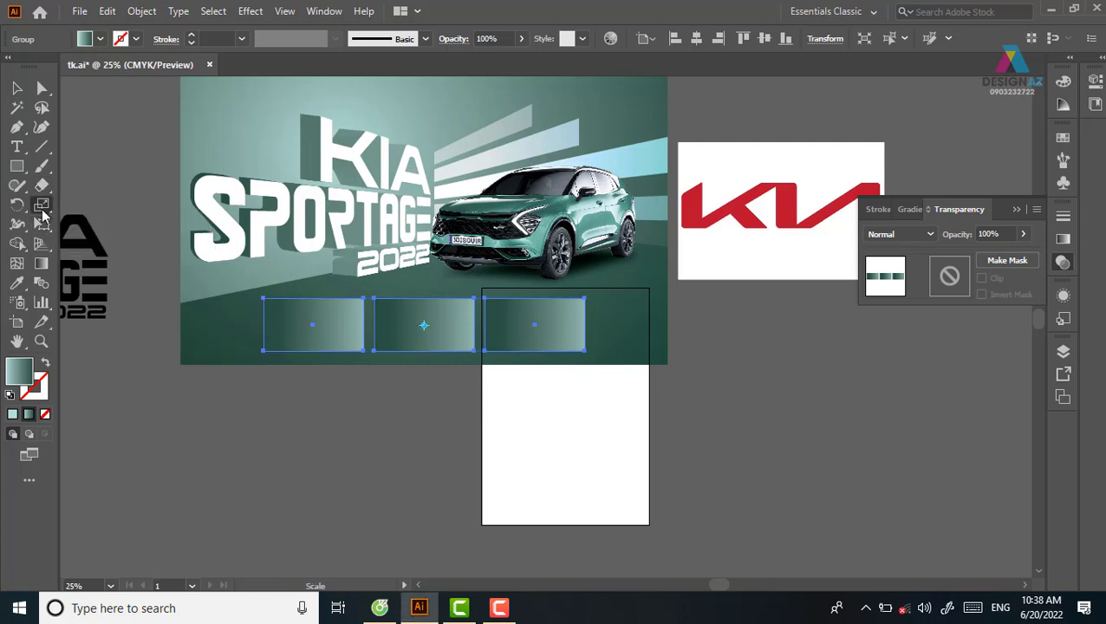
{"action": "left_click", "coordinate": [87, 226]}
{"action": "left_click_drag", "start_coordinate": [397, 284], "coordinate": [408, 294]}
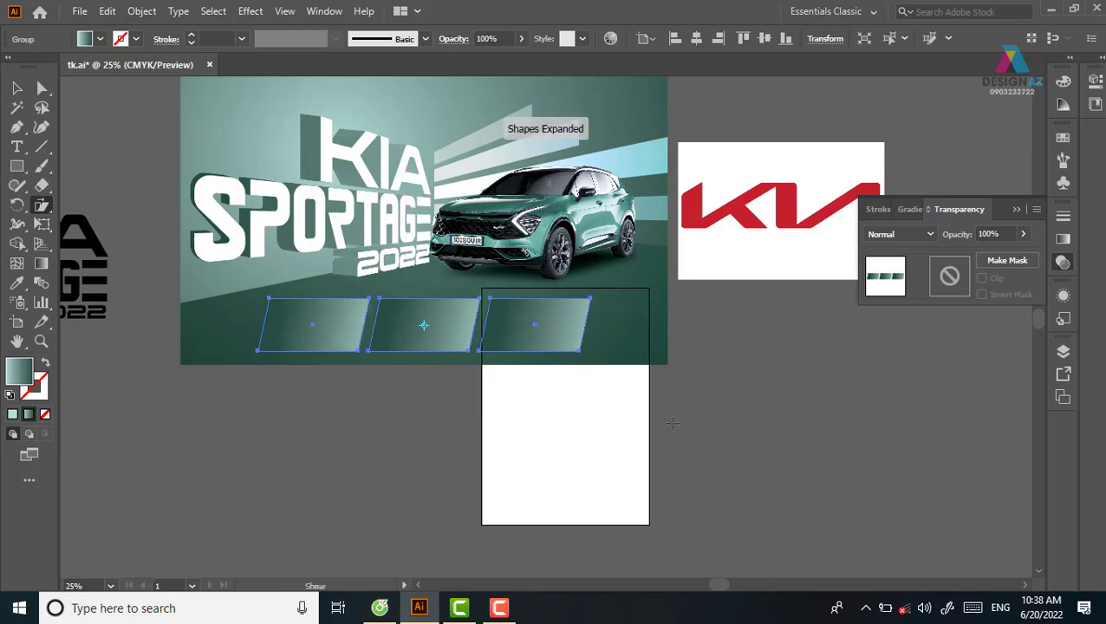
{"action": "key", "text": "v"}
{"action": "left_click", "coordinate": [822, 413]}
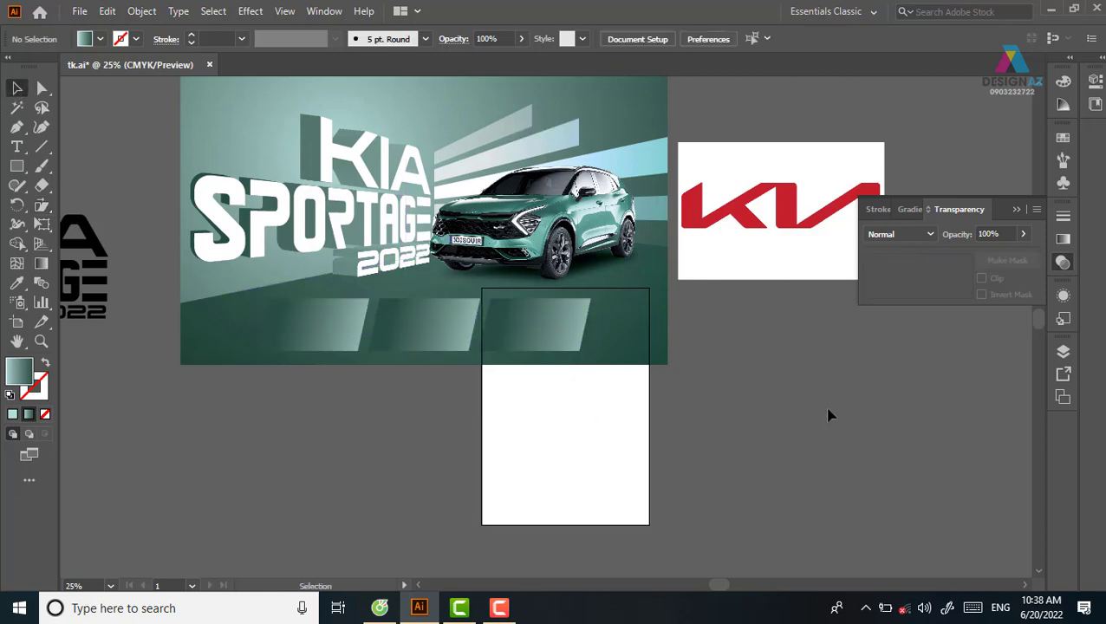
Zoom in on the slanted boxes, close the open-file window, and launch File Explorer
{"action": "key", "text": "ctrl+plus"}
{"action": "key", "text": "ctrl+plus"}
{"action": "scroll", "coordinate": [644, 414], "scroll_direction": "left", "scroll_amount": 3}
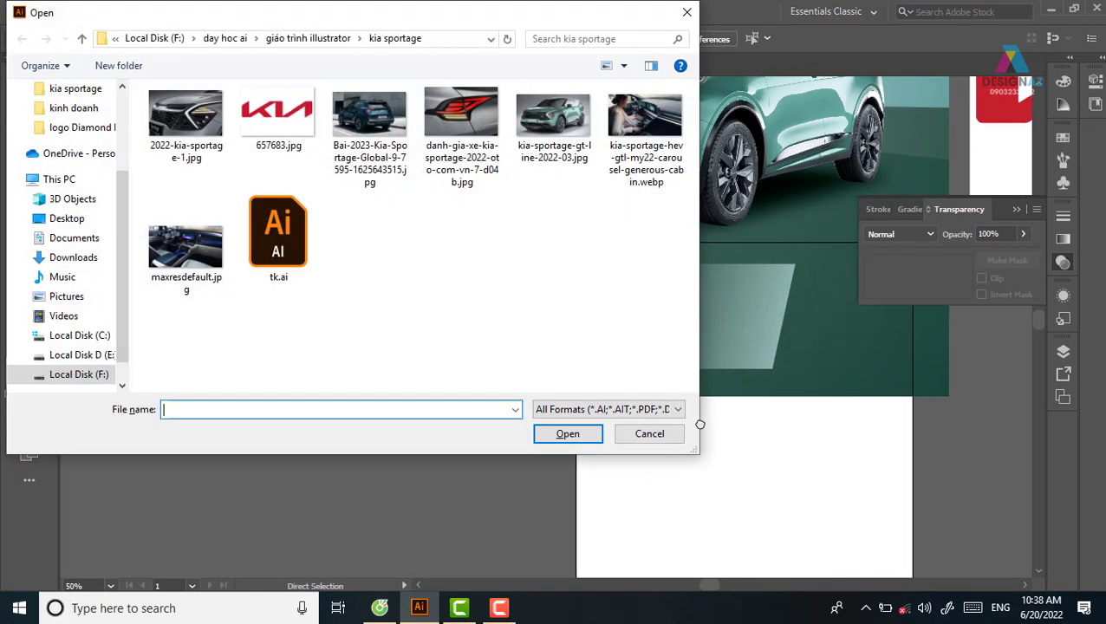
{"action": "left_click", "coordinate": [675, 18]}
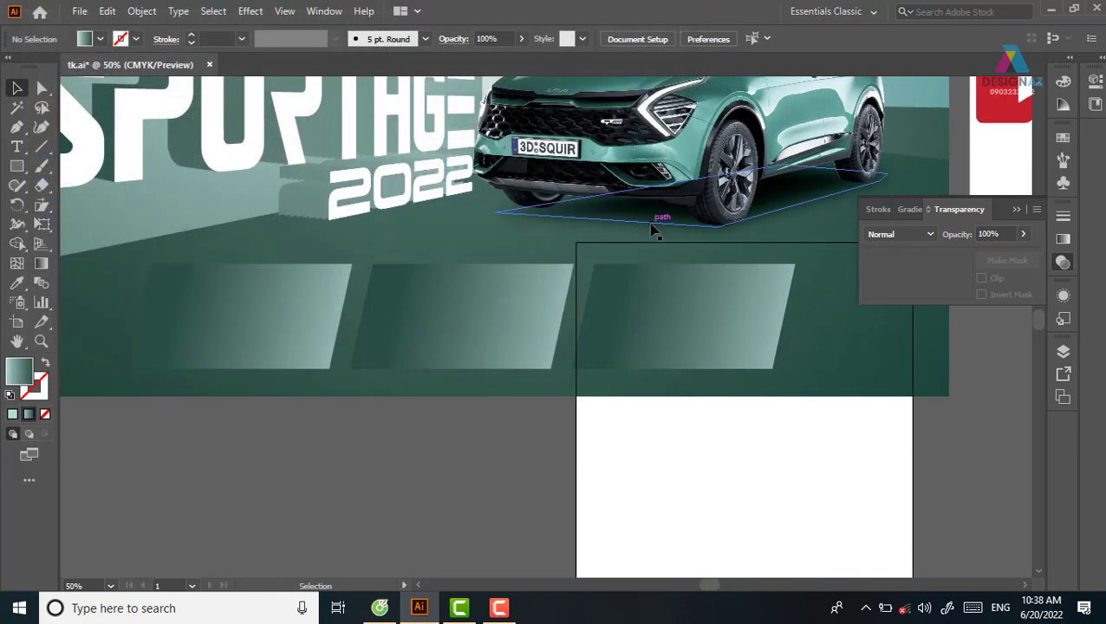
{"action": "key", "text": "super+e"}
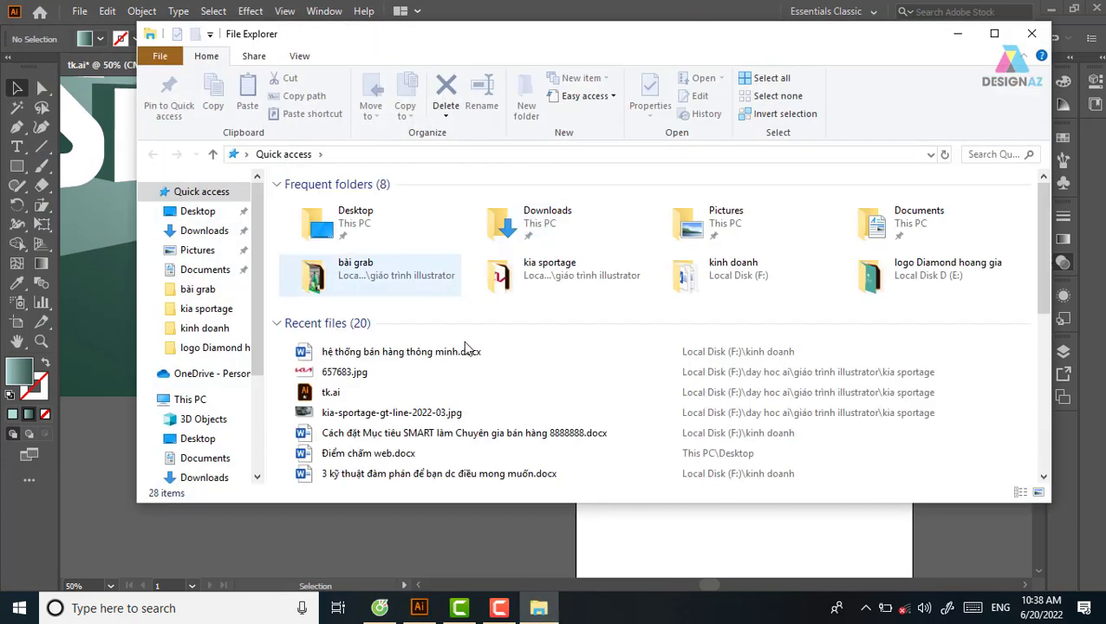
Search drive E for 'giam' and open the thiết kế banner mỹ phẩm folder
{"action": "left_click_drag", "start_coordinate": [262, 304], "coordinate": [262, 403]}
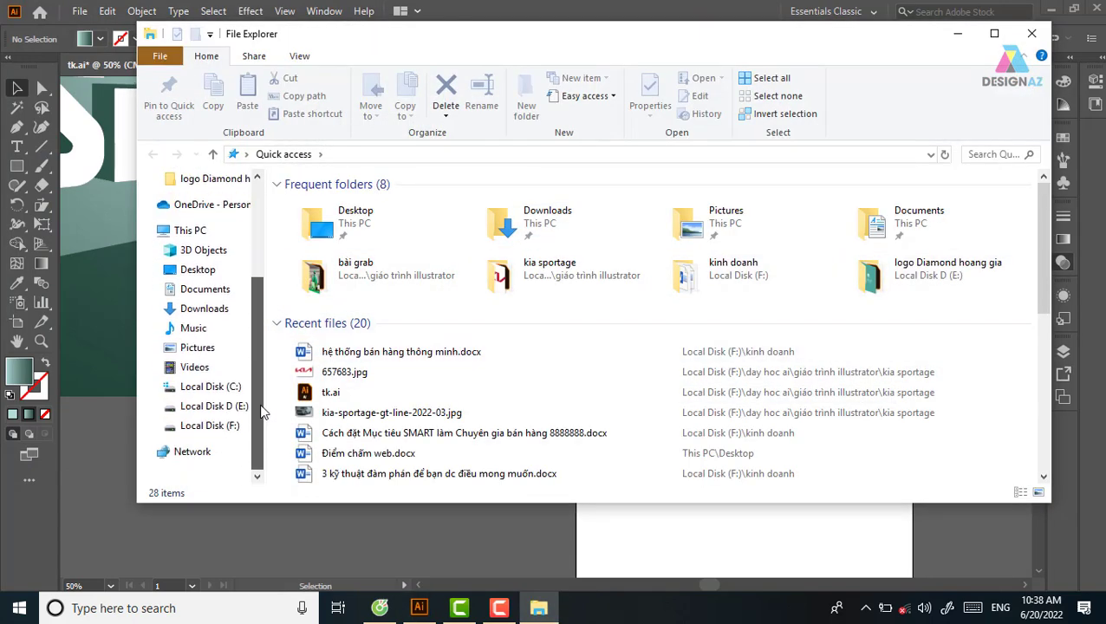
{"action": "left_click", "coordinate": [214, 405]}
{"action": "left_click", "coordinate": [984, 154]}
{"action": "type", "text": "g"}
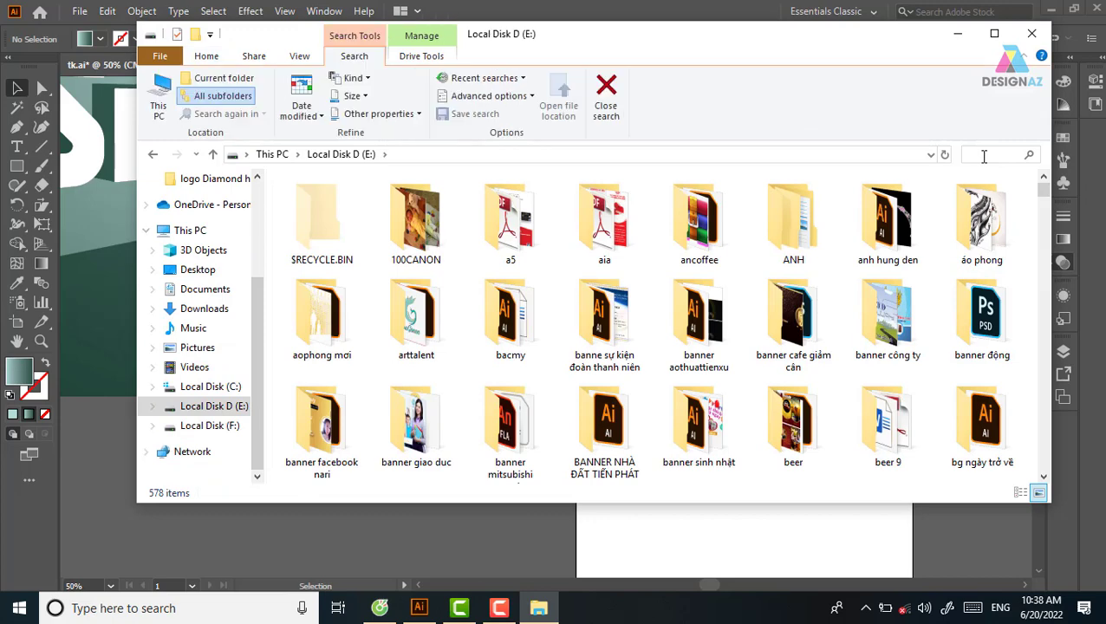
{"action": "type", "text": "iam"}
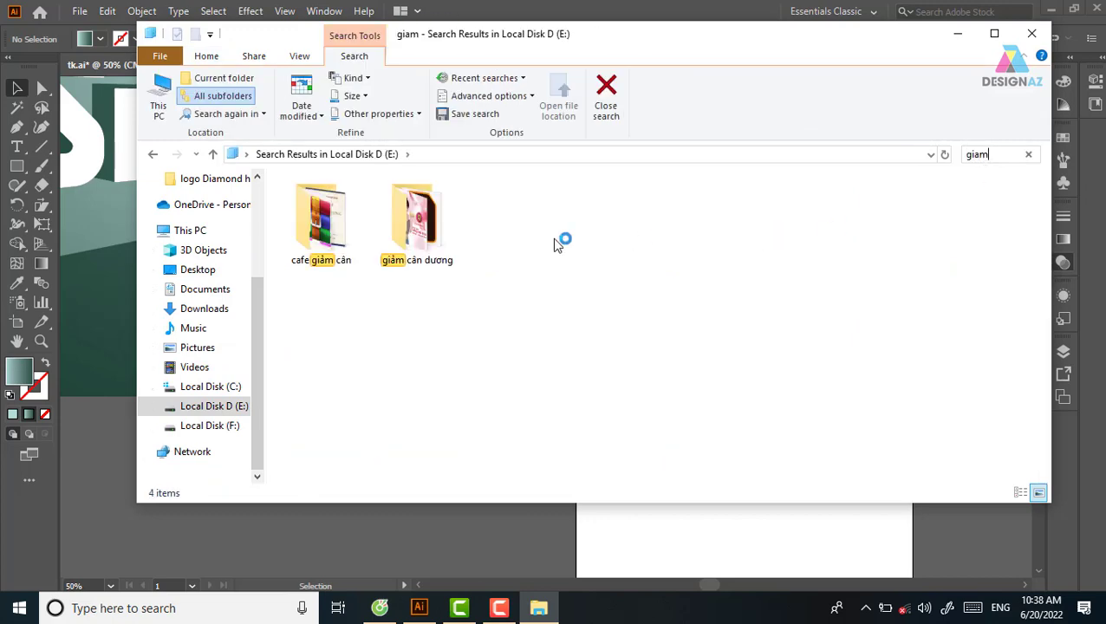
{"action": "double_click", "coordinate": [314, 234]}
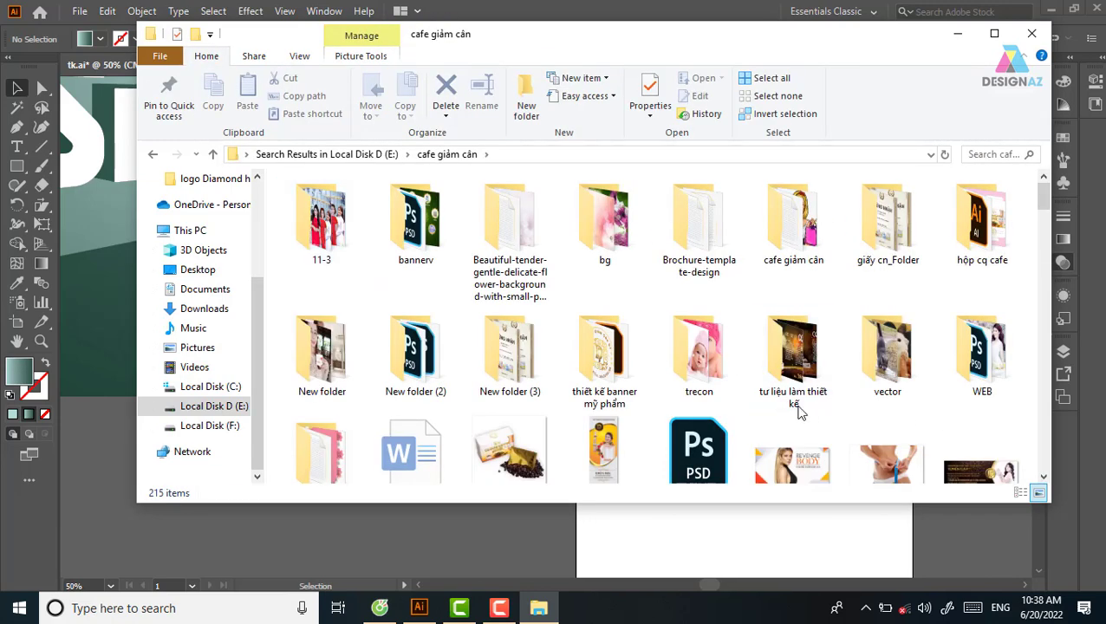
{"action": "double_click", "coordinate": [646, 368]}
Open Golden-squares-collection.zip and launch O945XP1.eps from it in Illustrator
{"action": "scroll", "coordinate": [642, 368], "scroll_direction": "down", "scroll_amount": 3}
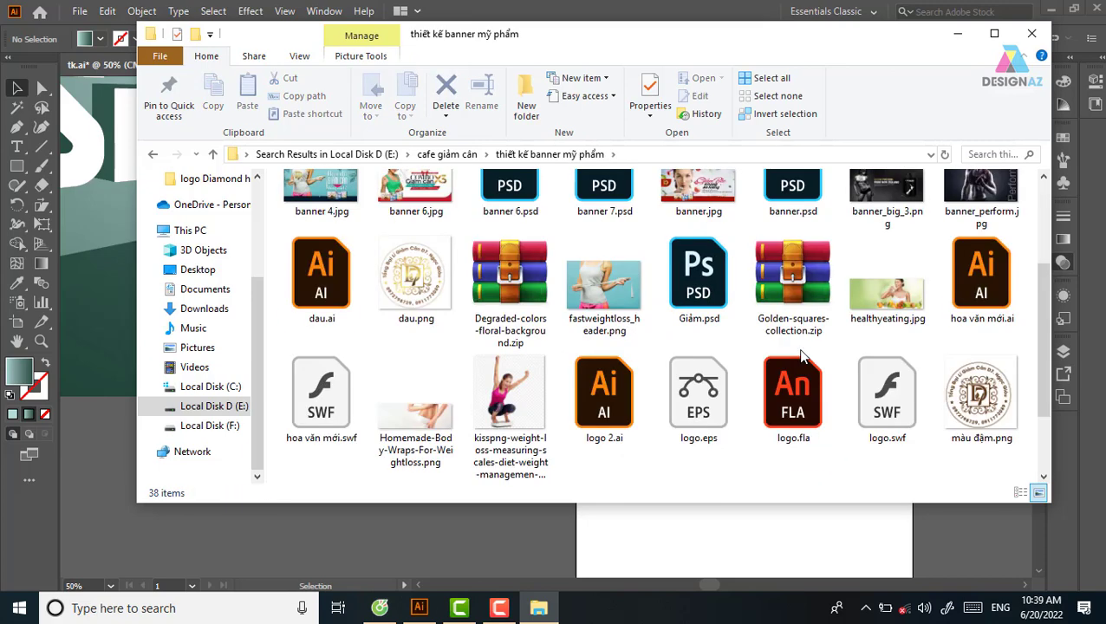
{"action": "double_click", "coordinate": [785, 272]}
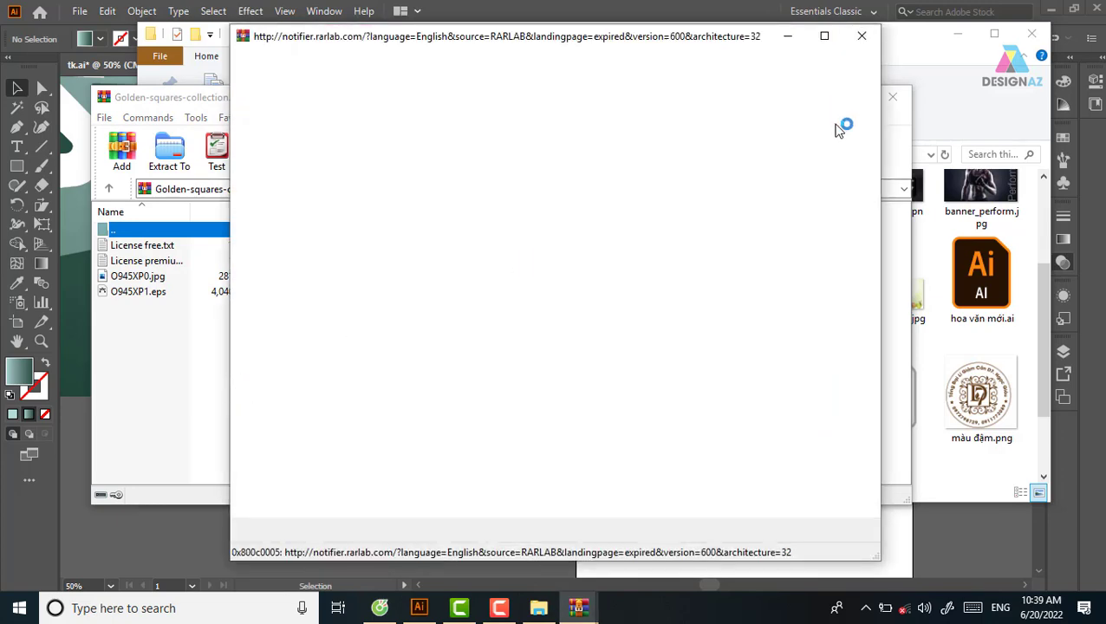
{"action": "left_click", "coordinate": [862, 36]}
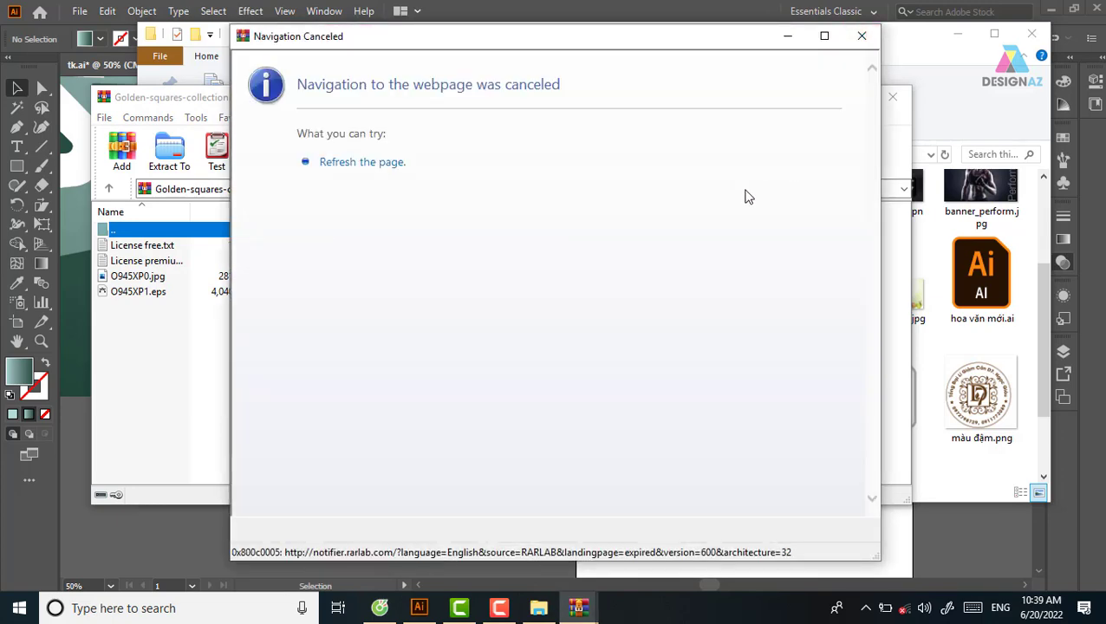
{"action": "left_click", "coordinate": [120, 295]}
{"action": "double_click", "coordinate": [119, 295]}
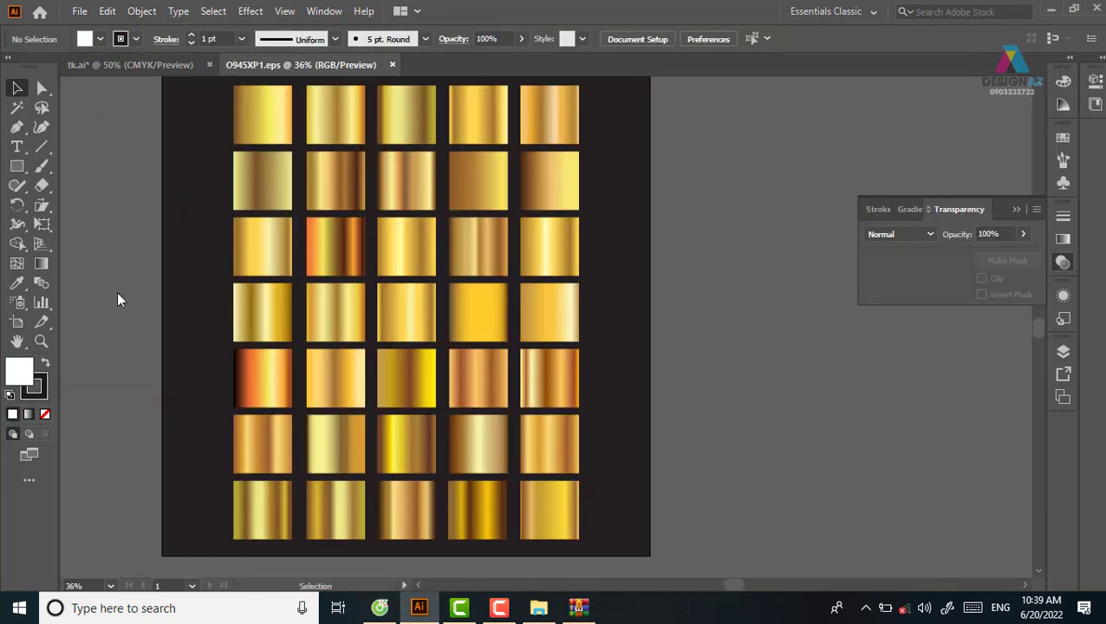
Paste a gold gradient swatch from O945XP1.eps into tk.ai below the artwork
{"action": "left_click", "coordinate": [353, 318]}
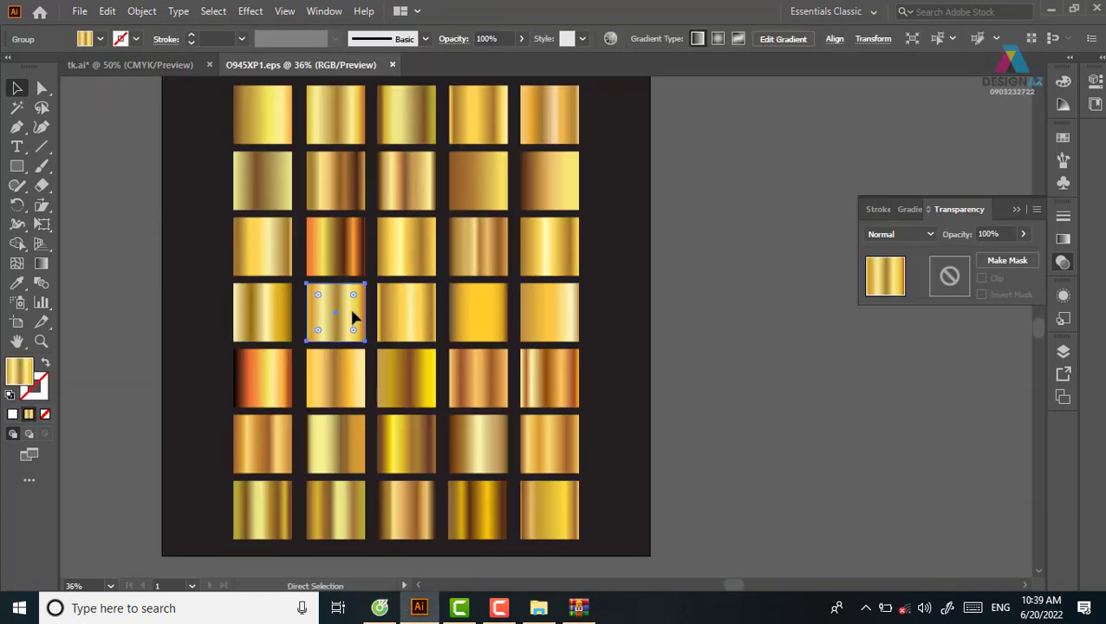
{"action": "left_click", "coordinate": [195, 66]}
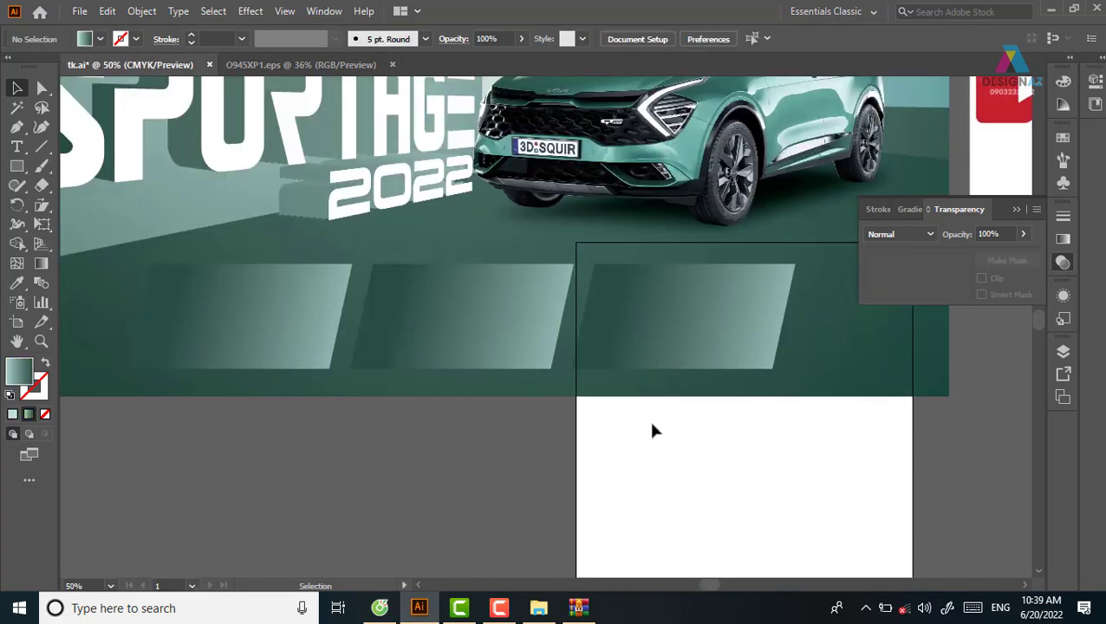
{"action": "key", "text": "ctrl+v"}
{"action": "left_click_drag", "start_coordinate": [579, 357], "coordinate": [494, 484]}
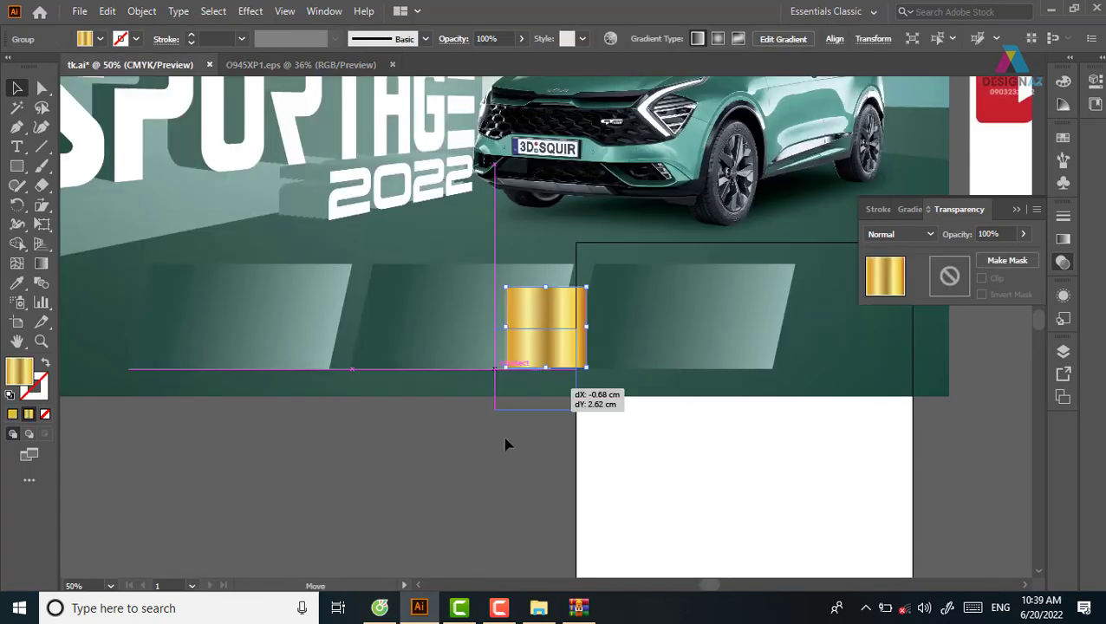
{"action": "left_click", "coordinate": [498, 520]}
Apply the gold gradient to the three slanted boxes with the Eyedropper
{"action": "left_click", "coordinate": [528, 343]}
{"action": "key", "text": "i"}
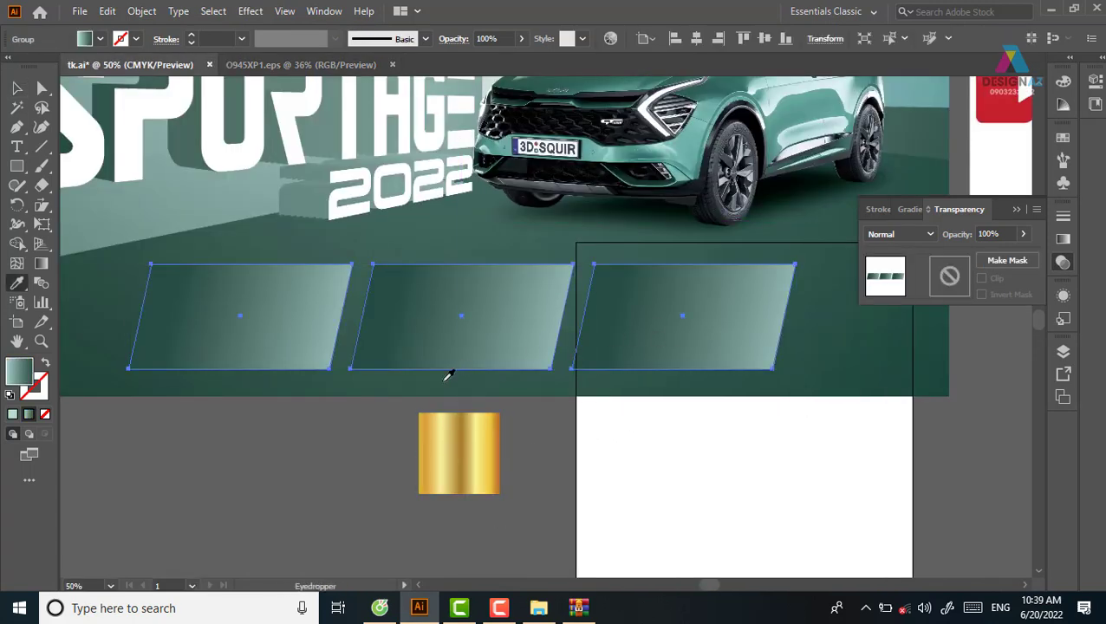
{"action": "left_click", "coordinate": [463, 439]}
{"action": "key", "text": "v"}
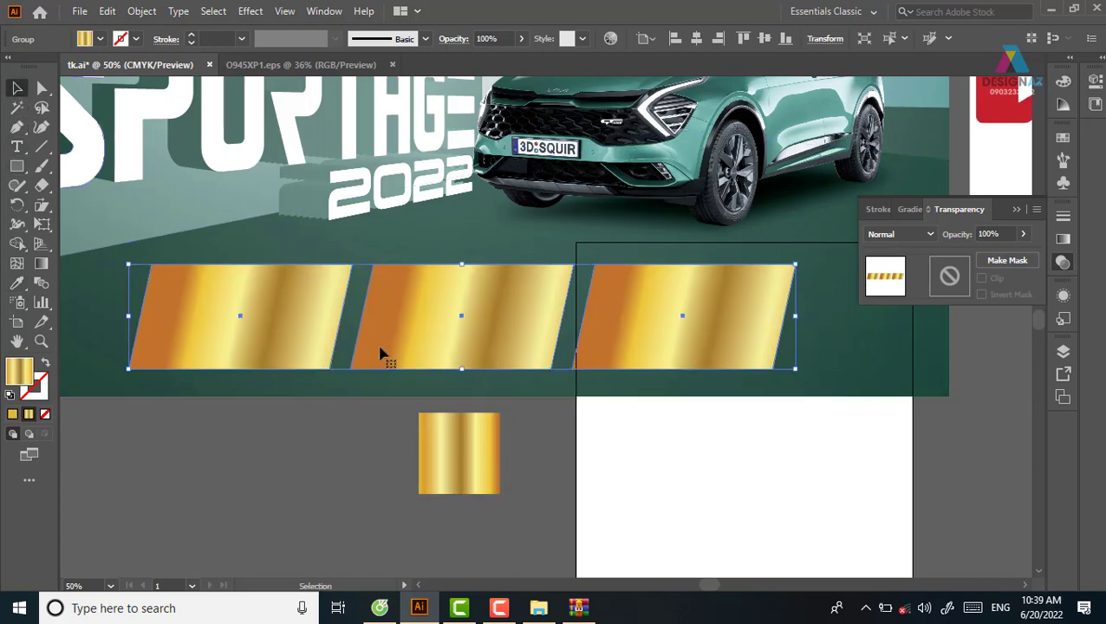
{"action": "left_click", "coordinate": [595, 492]}
{"action": "left_click", "coordinate": [503, 343]}
Round the slanted boxes' corners to 0.413 cm with the corner widgets
{"action": "key", "text": "a"}
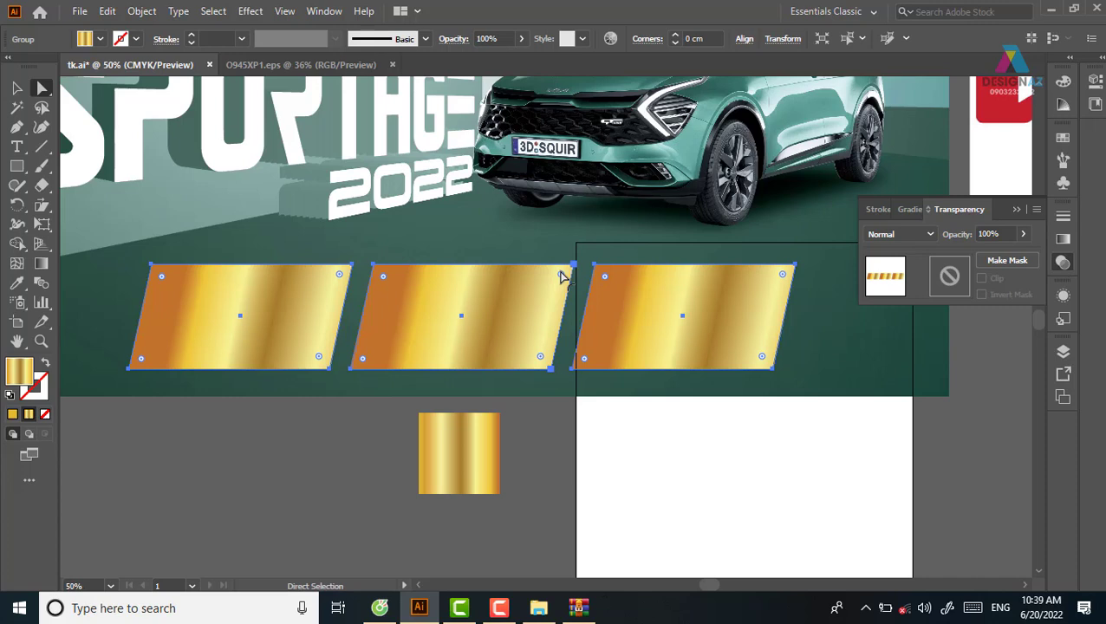
{"action": "left_click_drag", "start_coordinate": [561, 275], "coordinate": [574, 283]}
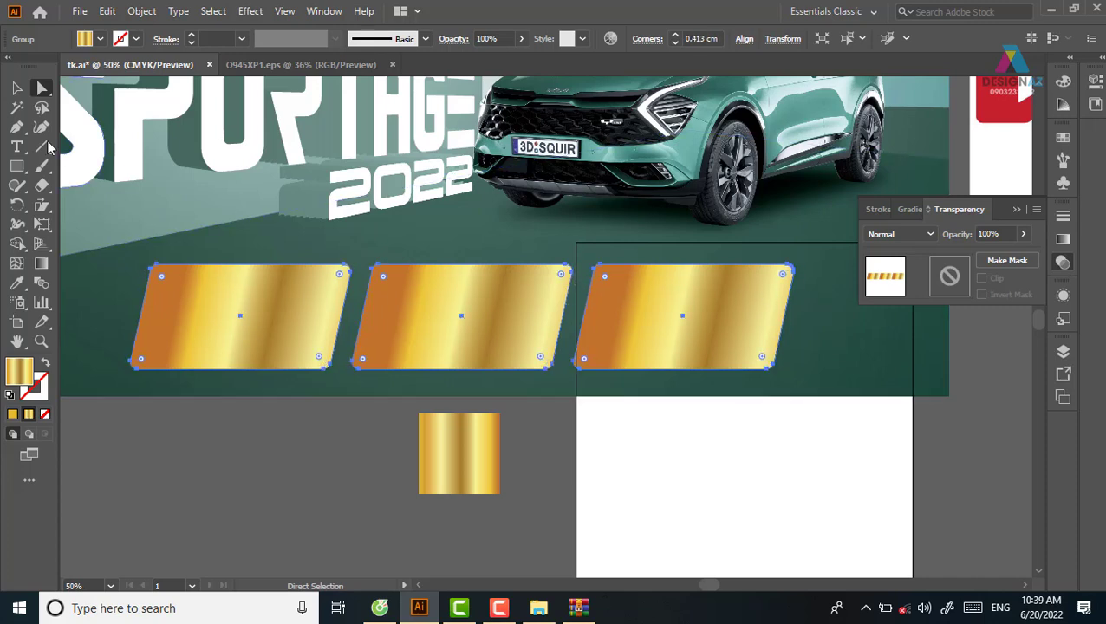
{"action": "left_click", "coordinate": [17, 88]}
{"action": "left_click", "coordinate": [269, 529]}
Convert the boxes' gold gradient to grayscale via Edit Colors
{"action": "left_click", "coordinate": [276, 316]}
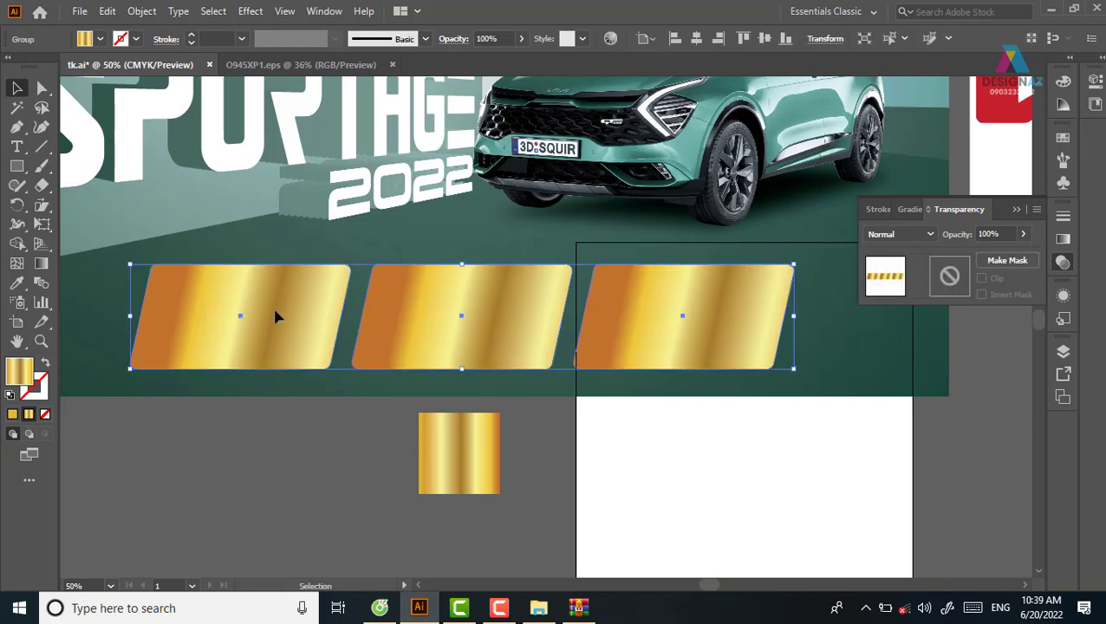
{"action": "left_click", "coordinate": [107, 12]}
{"action": "mouse_move", "coordinate": [144, 297]}
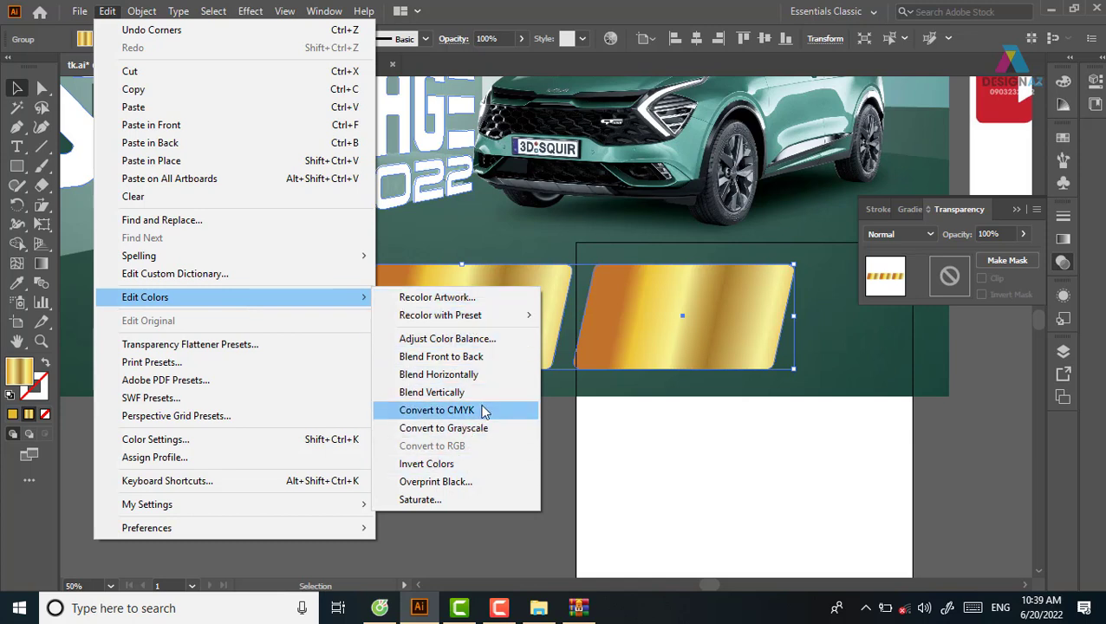
{"action": "left_click", "coordinate": [480, 430]}
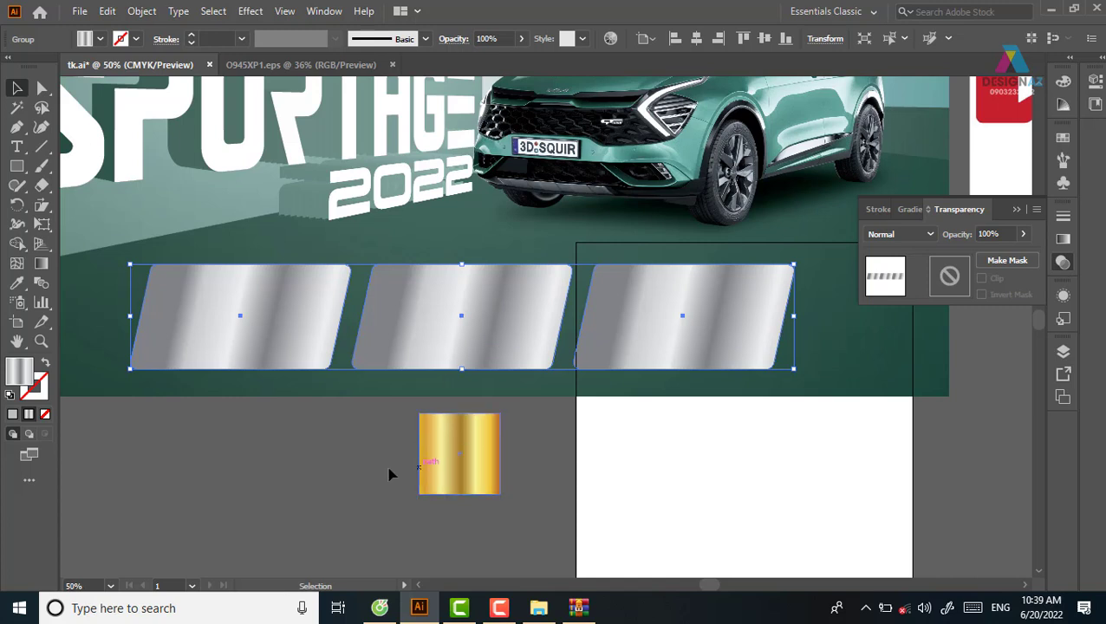
Ungroup the panels and add a slightly smaller blue copy inside the first silver panel
{"action": "left_click", "coordinate": [277, 455]}
{"action": "left_click", "coordinate": [292, 317]}
{"action": "right_click", "coordinate": [291, 316]}
{"action": "left_click", "coordinate": [337, 163]}
{"action": "left_click", "coordinate": [321, 455]}
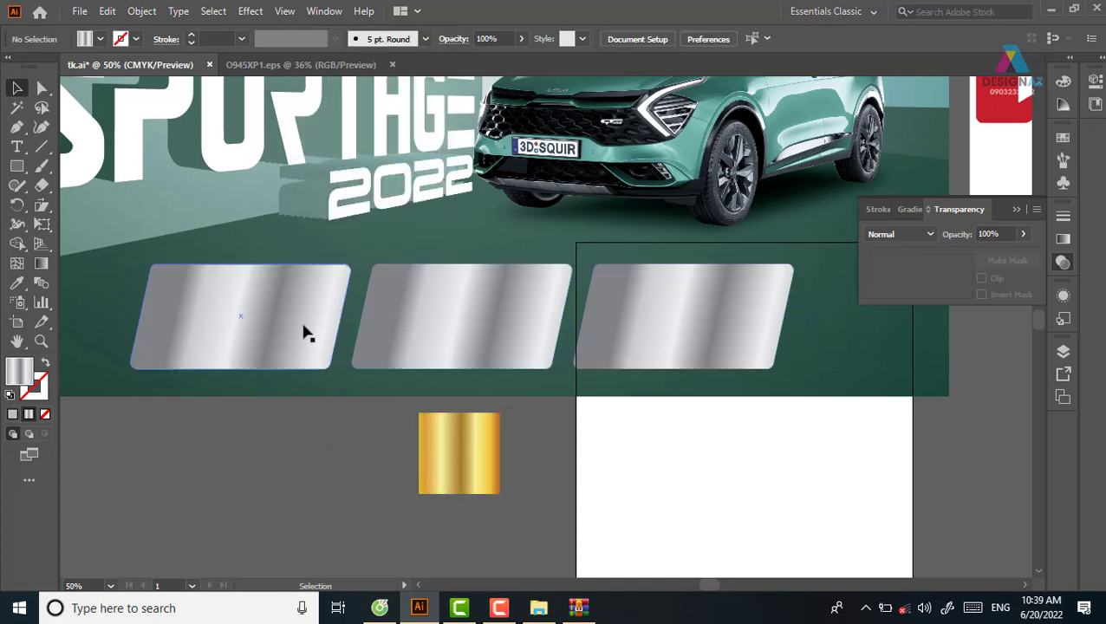
{"action": "key", "text": "a"}
{"action": "left_click", "coordinate": [304, 333]}
{"action": "key", "text": "v"}
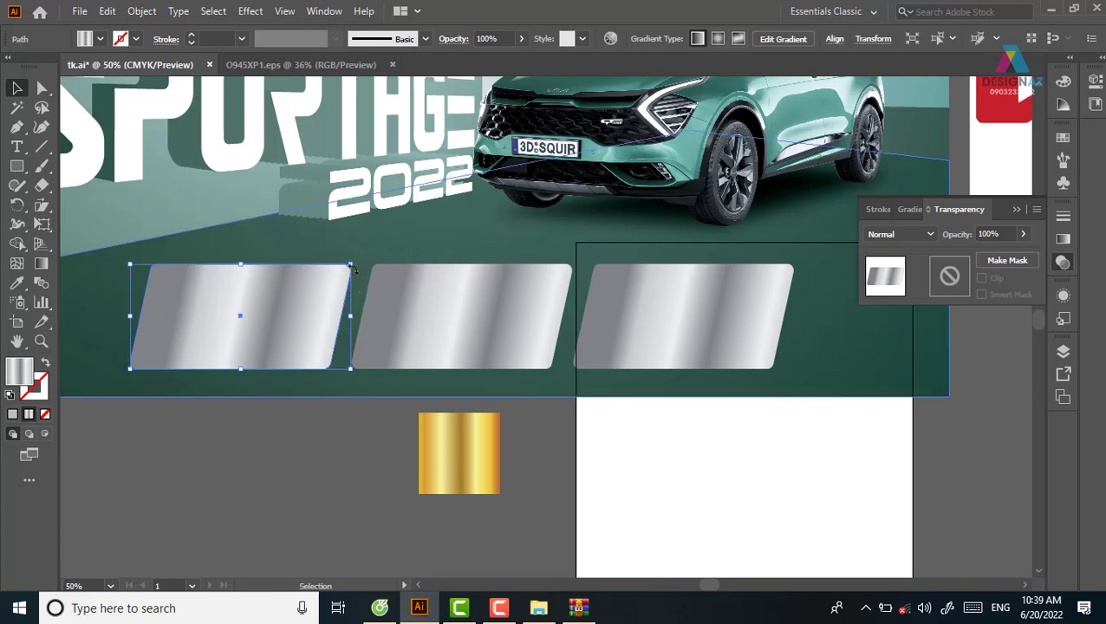
{"action": "left_click_drag", "start_coordinate": [351, 263], "coordinate": [344, 268]}
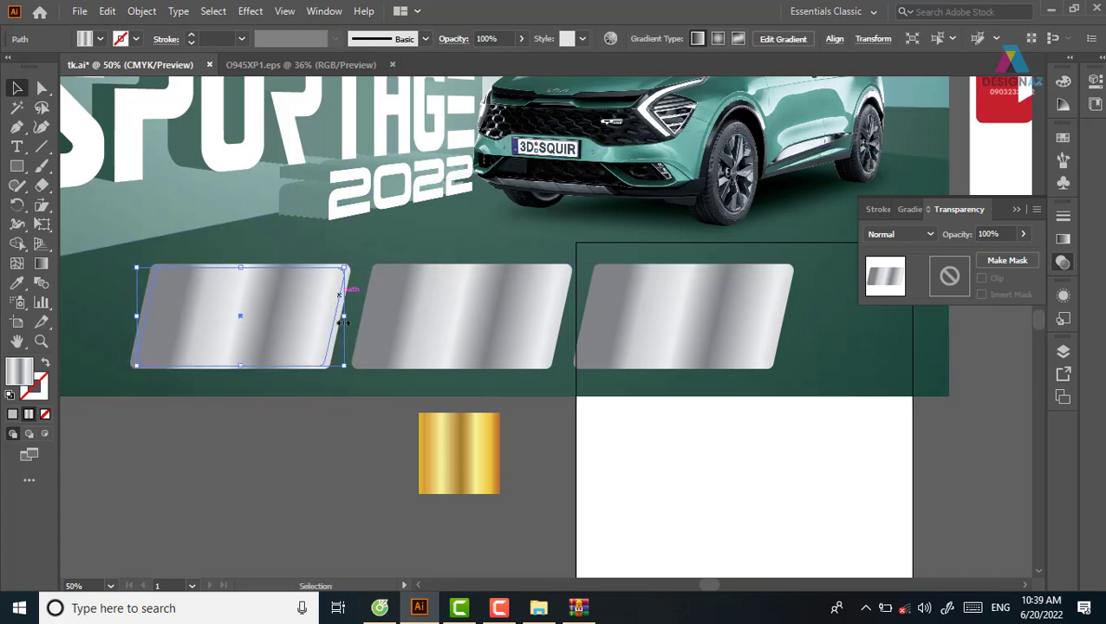
{"action": "left_click", "coordinate": [1063, 138]}
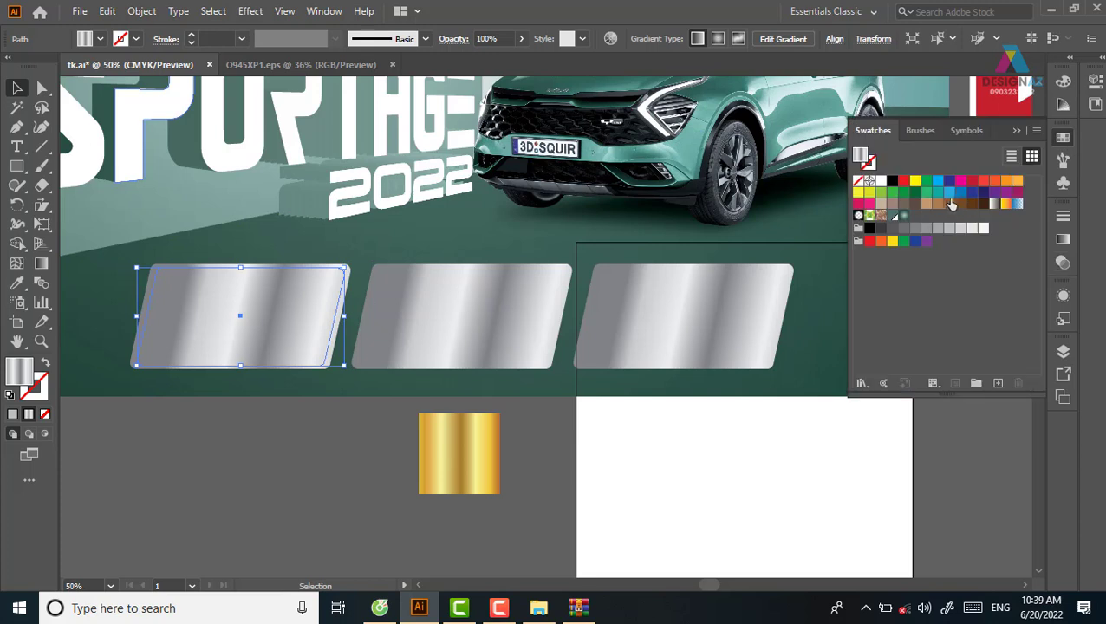
{"action": "left_click", "coordinate": [949, 191]}
{"action": "left_click", "coordinate": [247, 472]}
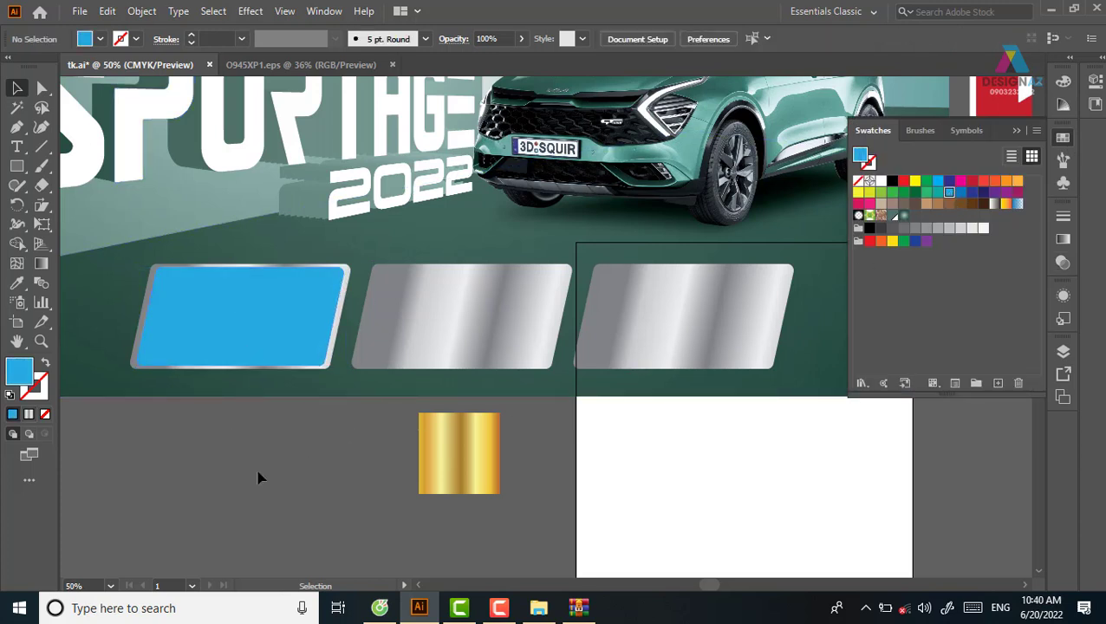
Copy the blue inner panel onto the second and third silver panels
{"action": "left_click_drag", "start_coordinate": [468, 321], "coordinate": [495, 328]}
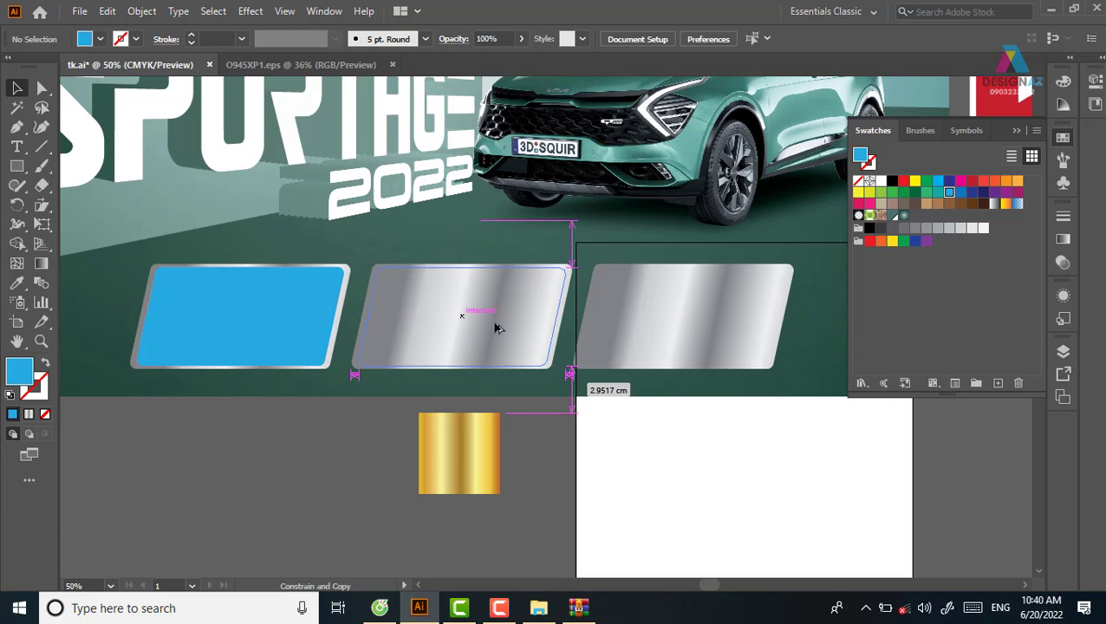
{"action": "left_click_drag", "start_coordinate": [496, 328], "coordinate": [496, 329]}
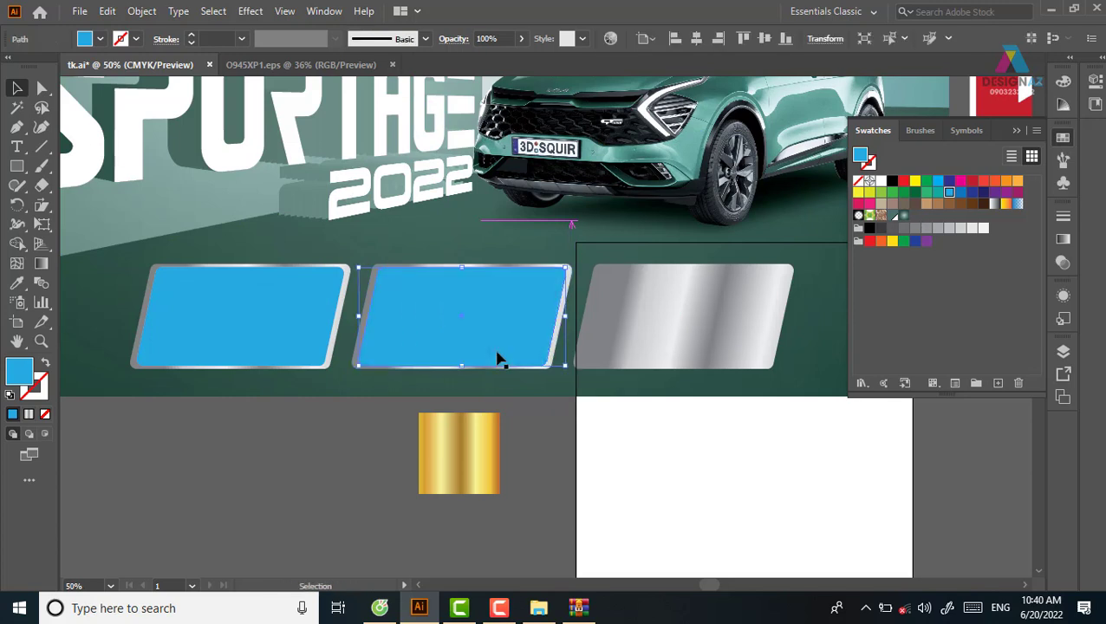
{"action": "key", "text": "ctrl+d"}
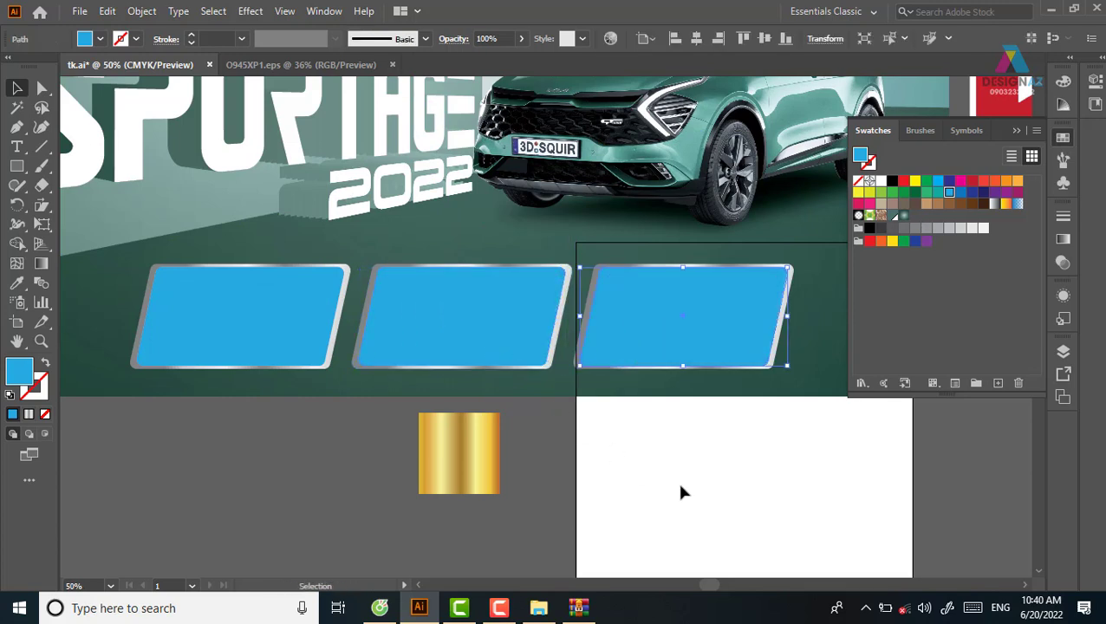
{"action": "left_click", "coordinate": [681, 485]}
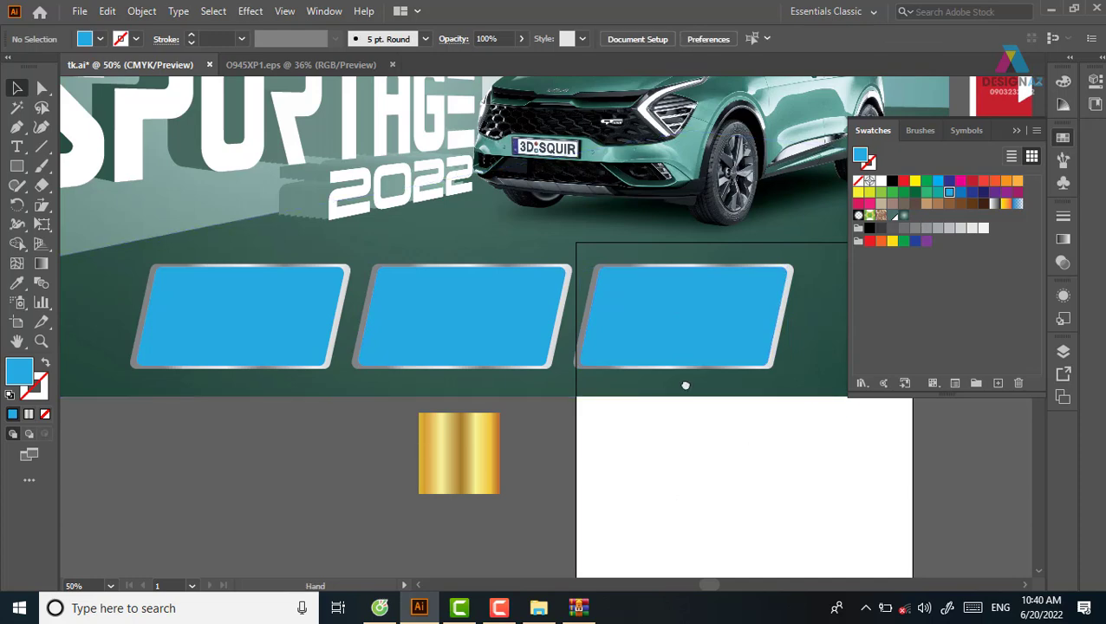
{"action": "left_click_drag", "start_coordinate": [683, 385], "coordinate": [591, 399]}
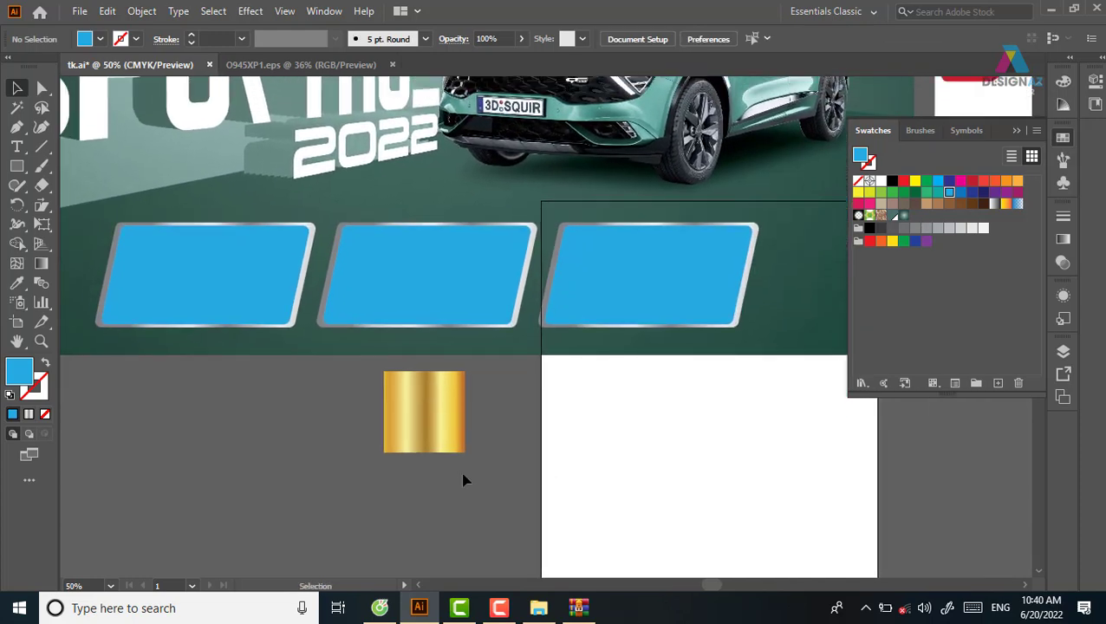
Delete the gold gradient square and zoom in on the banner
{"action": "left_click", "coordinate": [414, 412]}
{"action": "key", "text": "Delete"}
{"action": "key", "text": "ctrl+minus"}
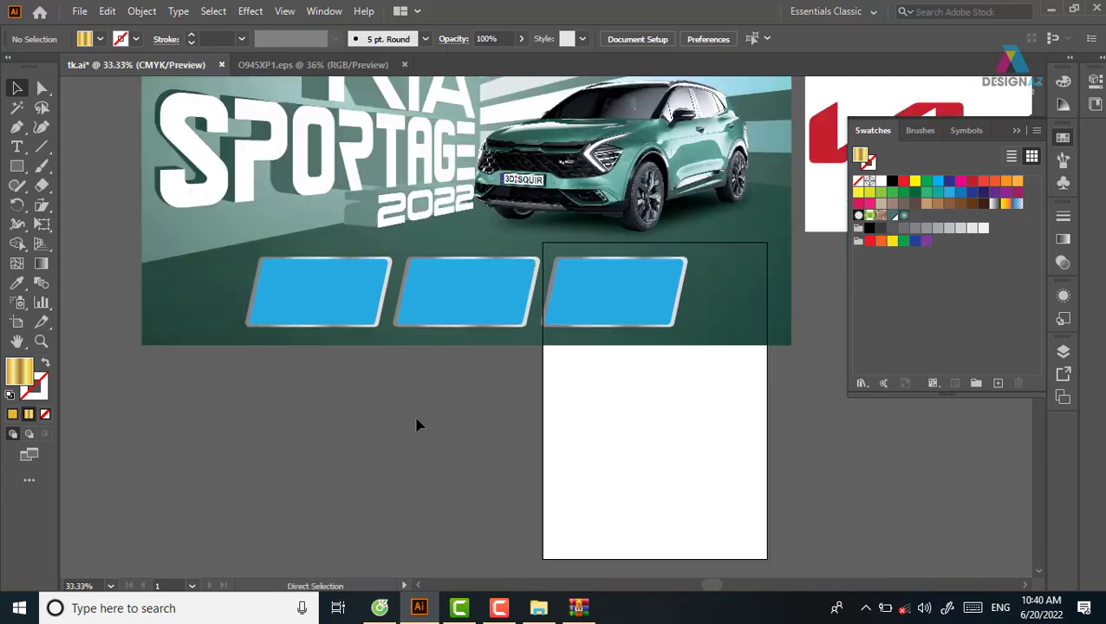
{"action": "key", "text": "ctrl+minus"}
{"action": "key", "text": "z"}
{"action": "mouse_move", "coordinate": [600, 358]}
{"action": "left_mouse_down"}
{"action": "mouse_move", "coordinate": [723, 402]}
{"action": "mouse_move", "coordinate": [571, 380]}
{"action": "left_mouse_up"}
Scale the row of framed blue panels down slightly
{"action": "left_click", "coordinate": [16, 88]}
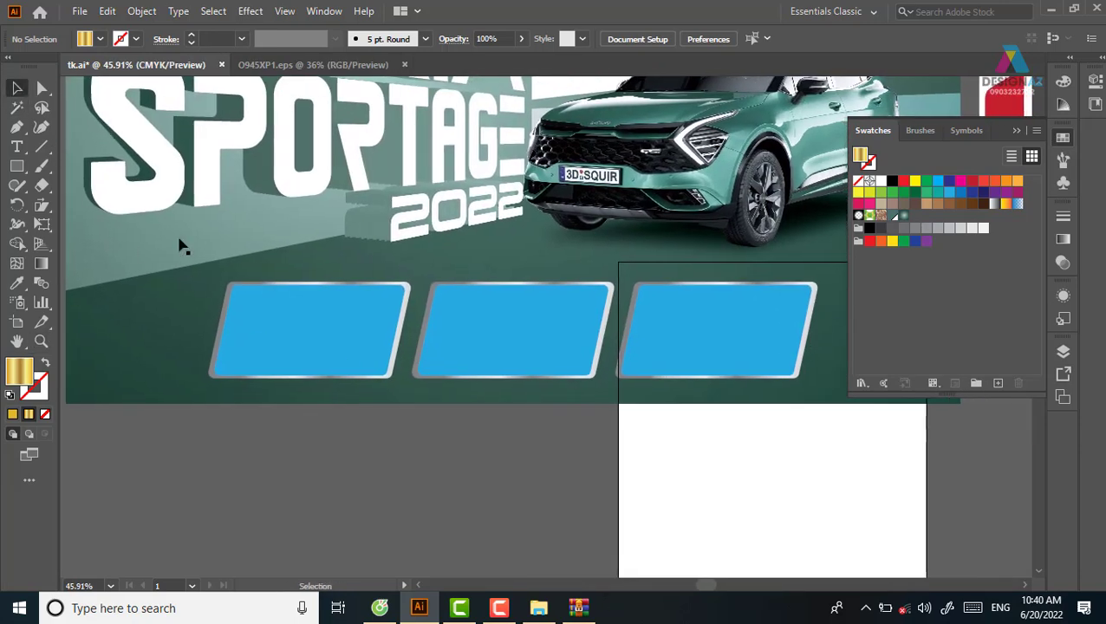
{"action": "left_click", "coordinate": [716, 378]}
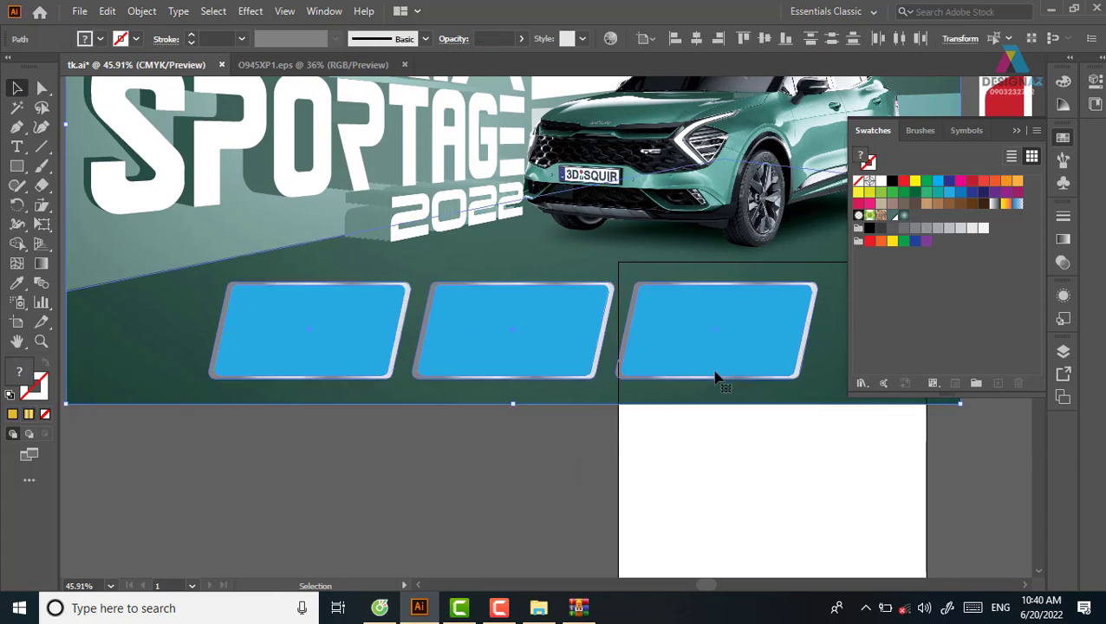
{"action": "scroll", "coordinate": [637, 360], "scroll_direction": "right", "scroll_amount": 2}
{"action": "mouse_move", "coordinate": [777, 332]}
{"action": "left_mouse_down"}
{"action": "mouse_move", "coordinate": [645, 301]}
{"action": "mouse_move", "coordinate": [665, 279]}
{"action": "mouse_move", "coordinate": [642, 279]}
{"action": "left_mouse_up"}
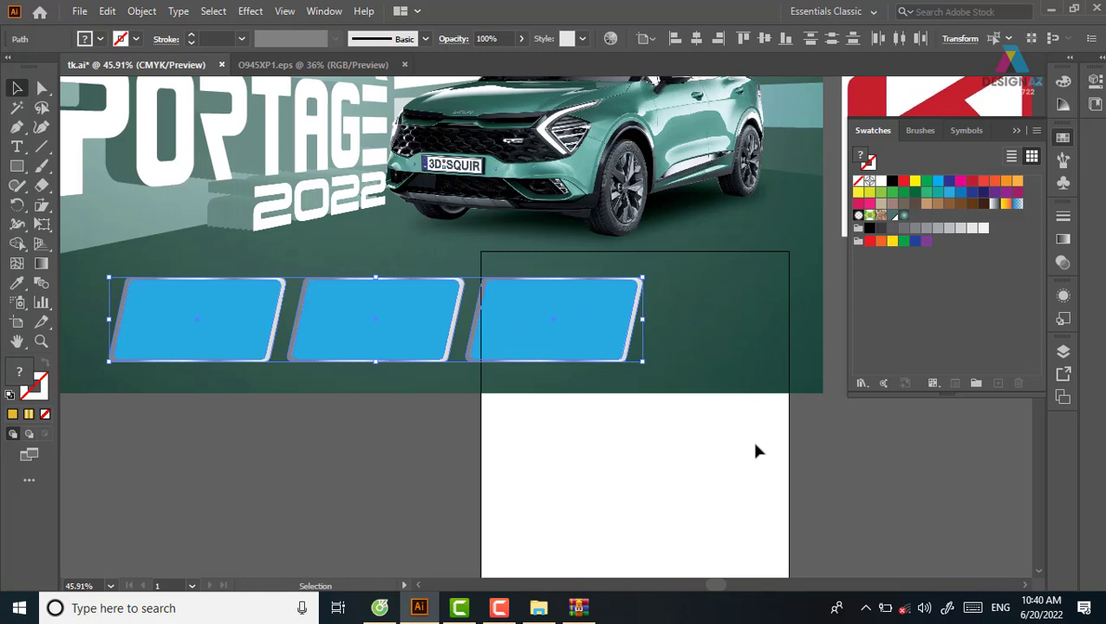
{"action": "key", "text": "ctrl+minus"}
{"action": "key", "text": "ctrl+minus"}
{"action": "left_click", "coordinate": [680, 459]}
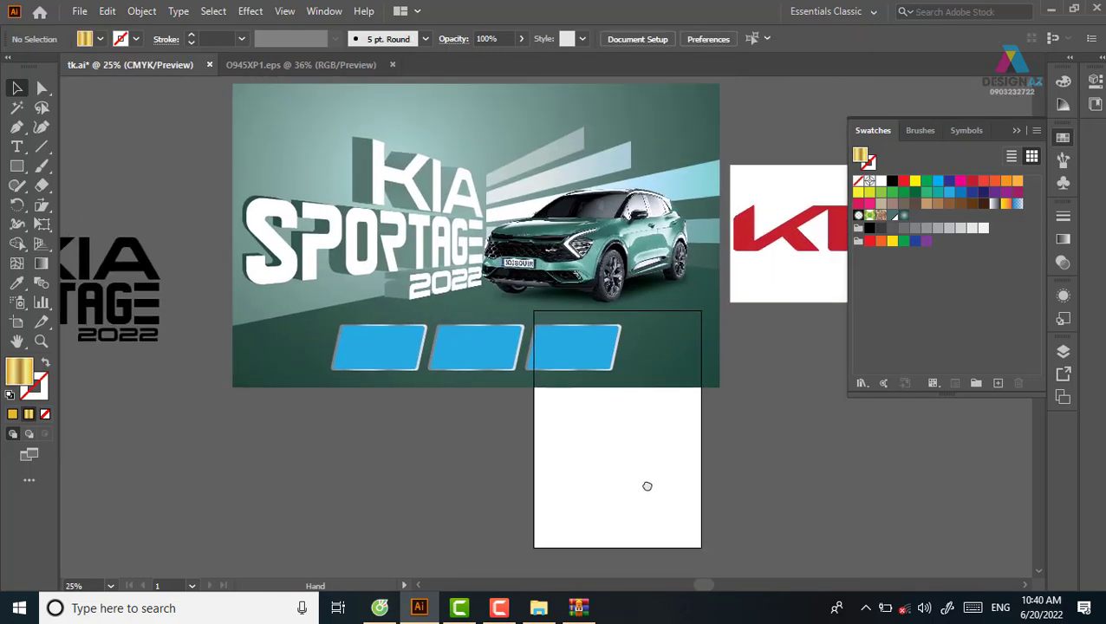
{"action": "left_click_drag", "start_coordinate": [647, 487], "coordinate": [652, 504]}
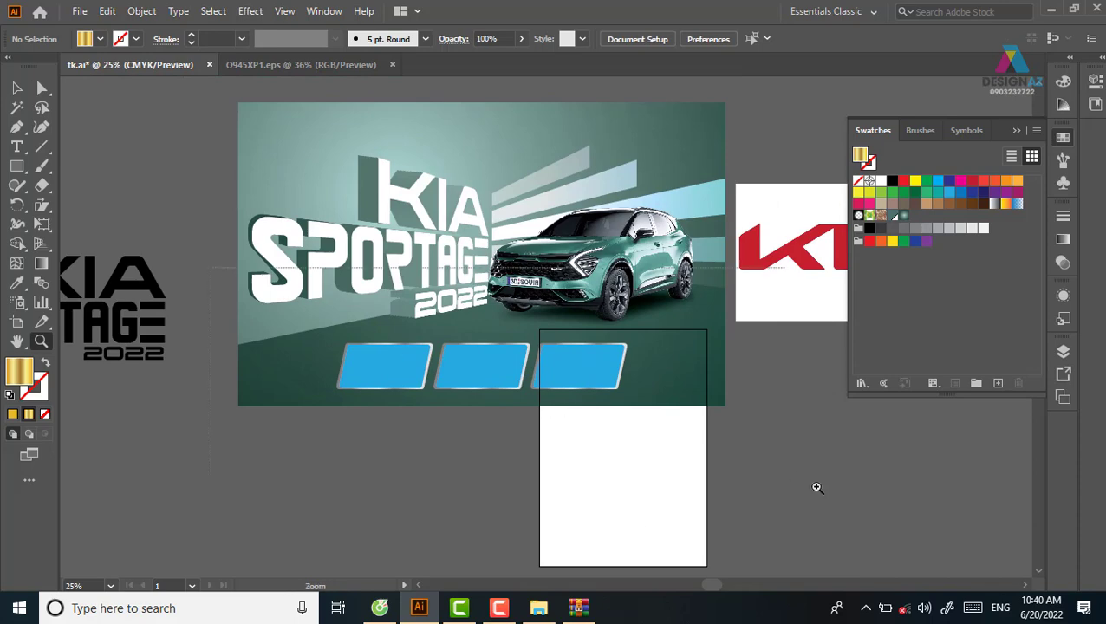
{"action": "left_click_drag", "start_coordinate": [456, 510], "coordinate": [589, 386]}
{"action": "left_click", "coordinate": [17, 88]}
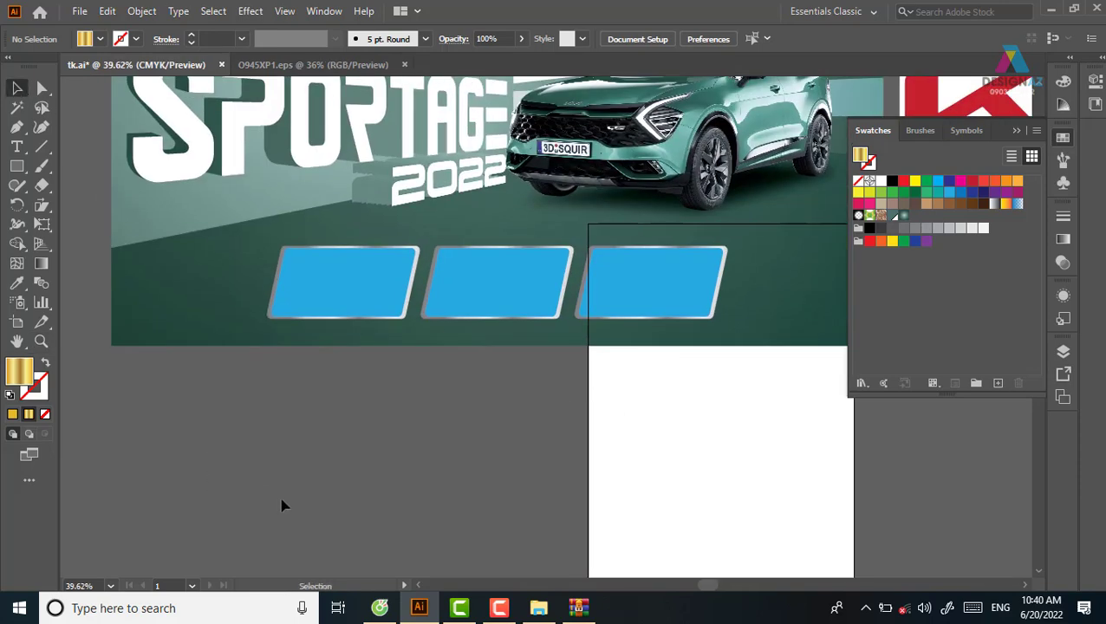
Place 2022-kia-sportage-1.jpg over the first panel and clip it inside the blue shape
{"action": "left_click", "coordinate": [79, 11]}
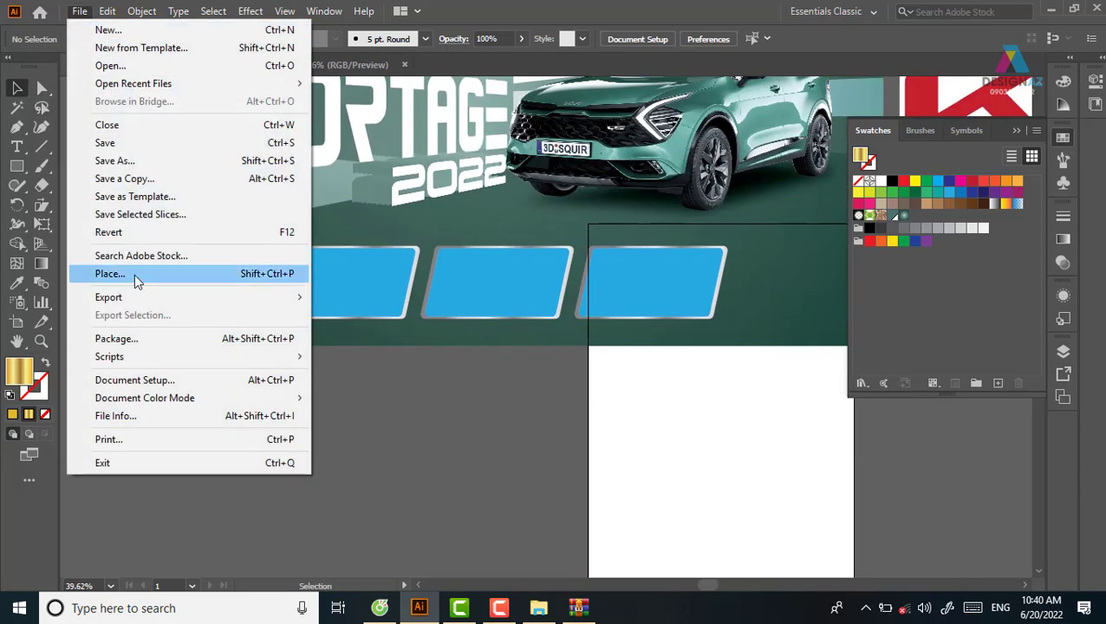
{"action": "left_click", "coordinate": [132, 273]}
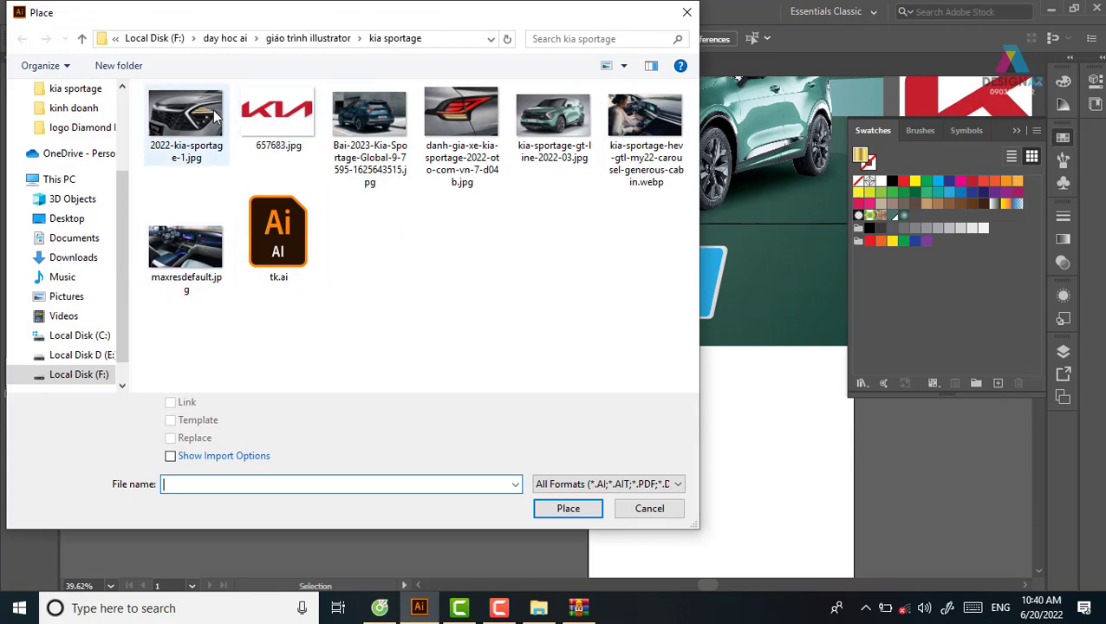
{"action": "left_click", "coordinate": [185, 122]}
{"action": "left_click", "coordinate": [568, 509]}
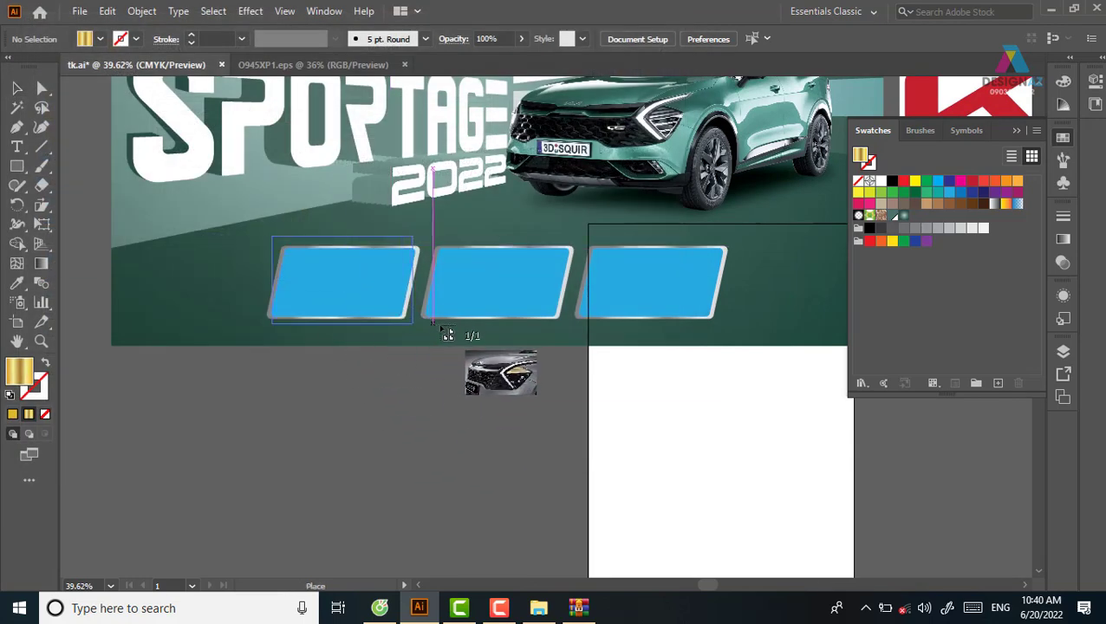
{"action": "left_click_drag", "start_coordinate": [418, 327], "coordinate": [271, 236]}
{"action": "key", "text": "ctrl+z"}
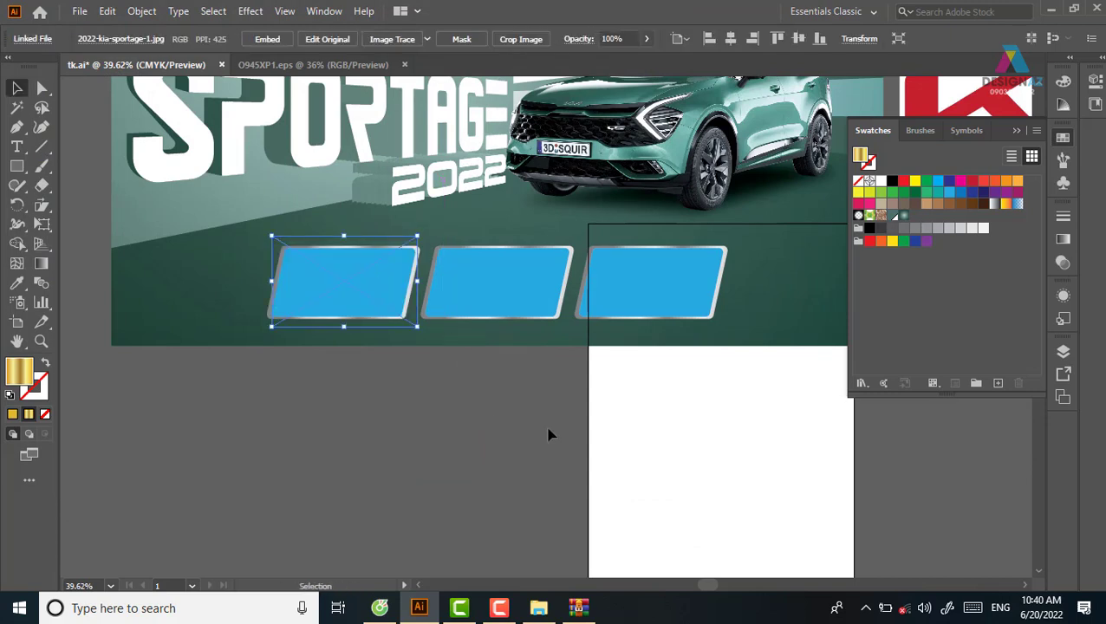
{"action": "left_click", "coordinate": [381, 276], "text": "shift"}
{"action": "key", "text": "ctrl+7"}
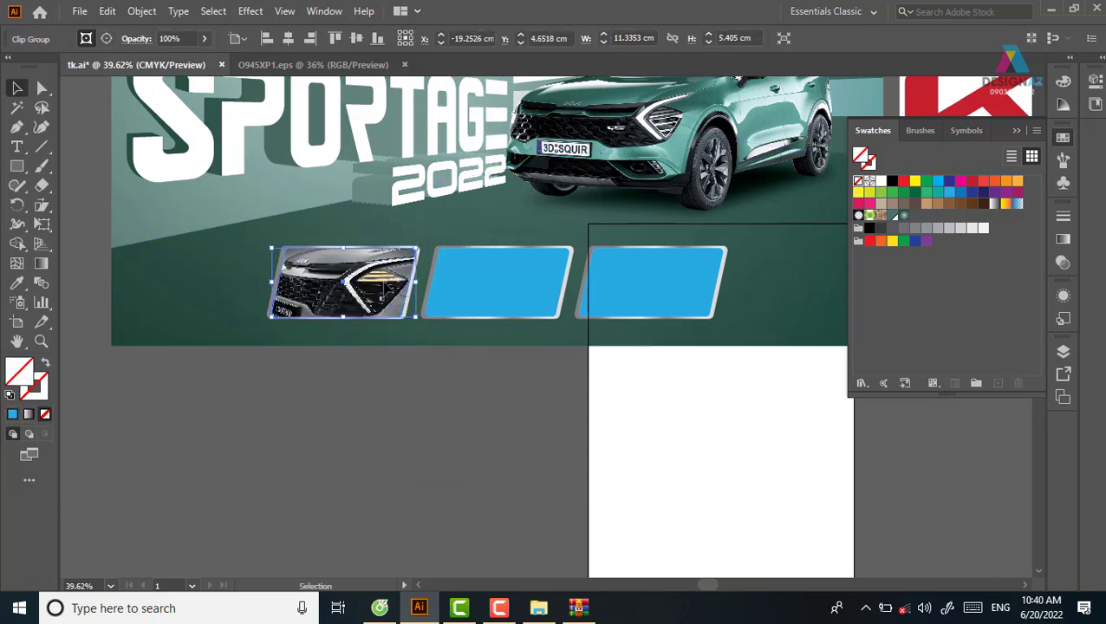
{"action": "left_click", "coordinate": [409, 372]}
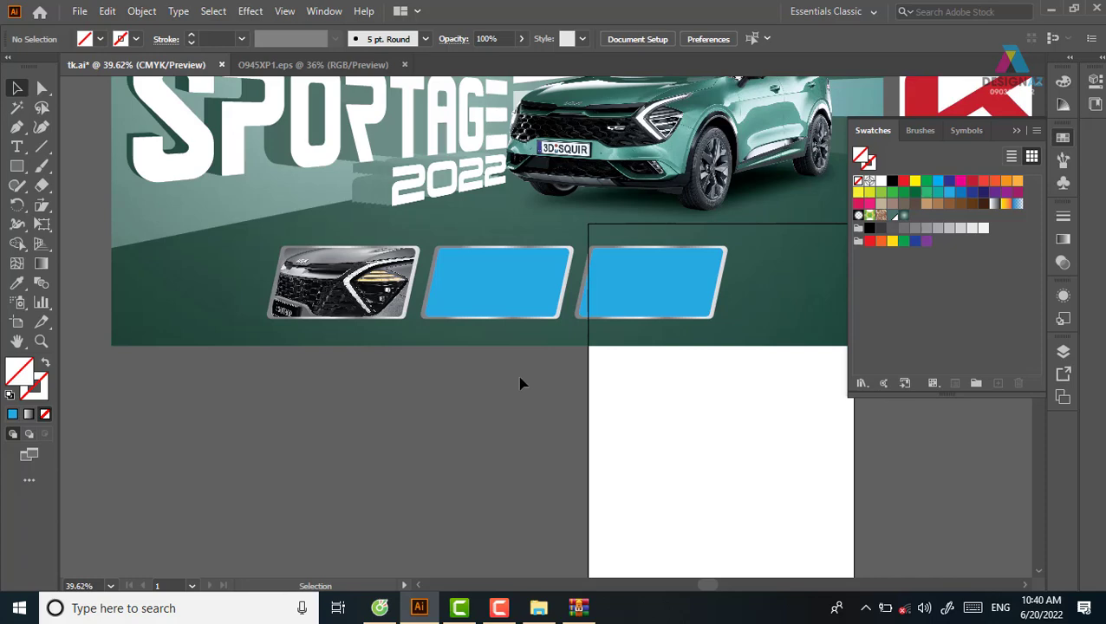
{"action": "left_click", "coordinate": [82, 12]}
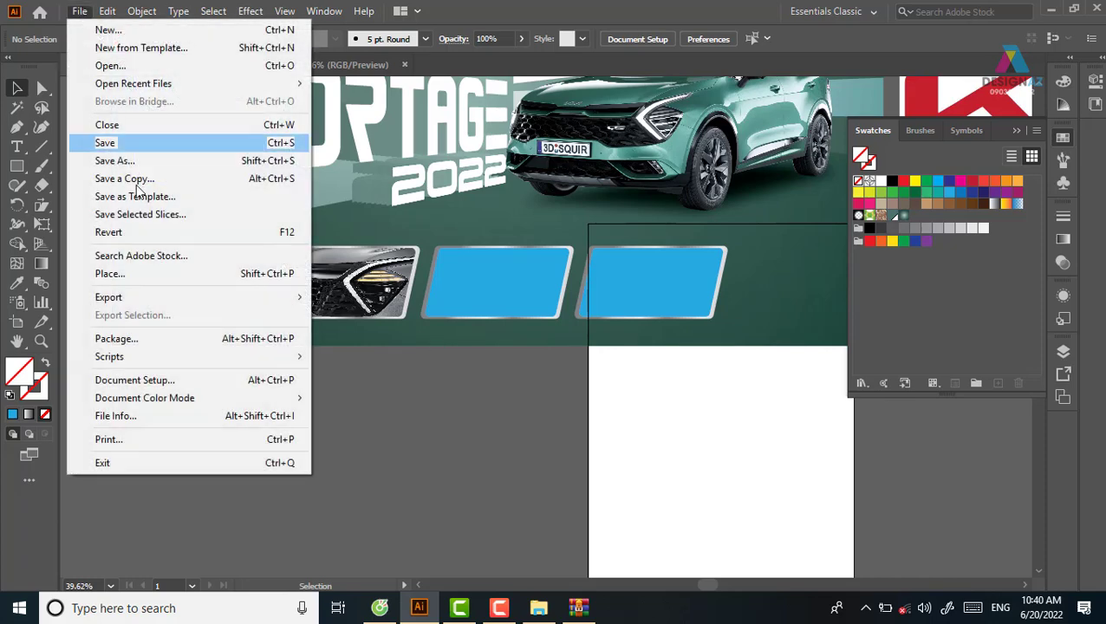
Place maxresdefault.jpg over the middle panel and clip it inside the blue shape
{"action": "left_click", "coordinate": [149, 267]}
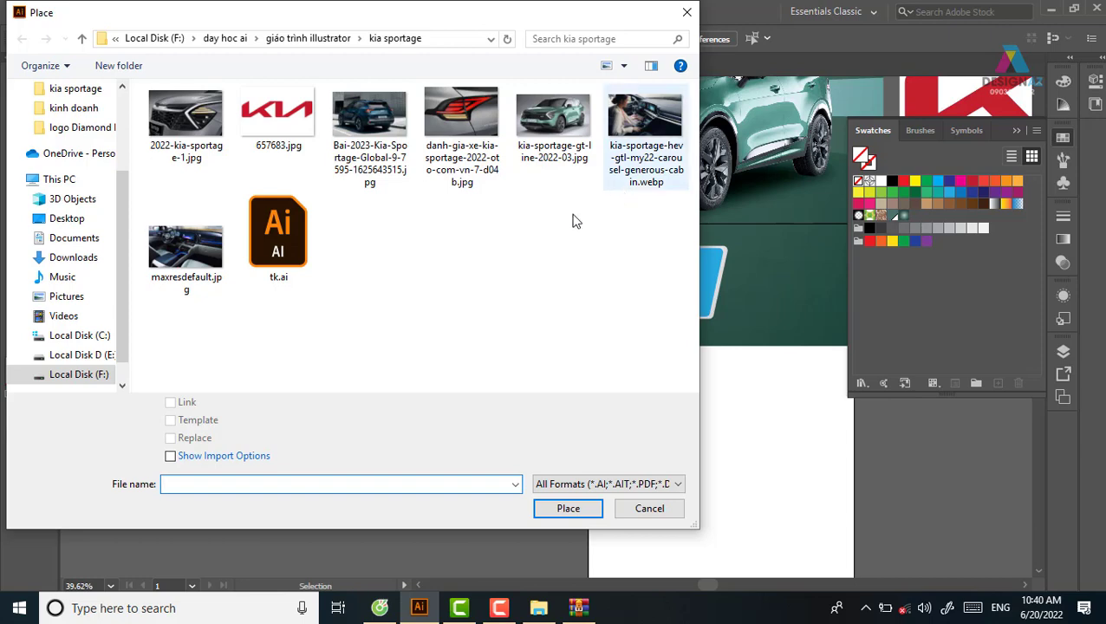
{"action": "left_click", "coordinate": [177, 252]}
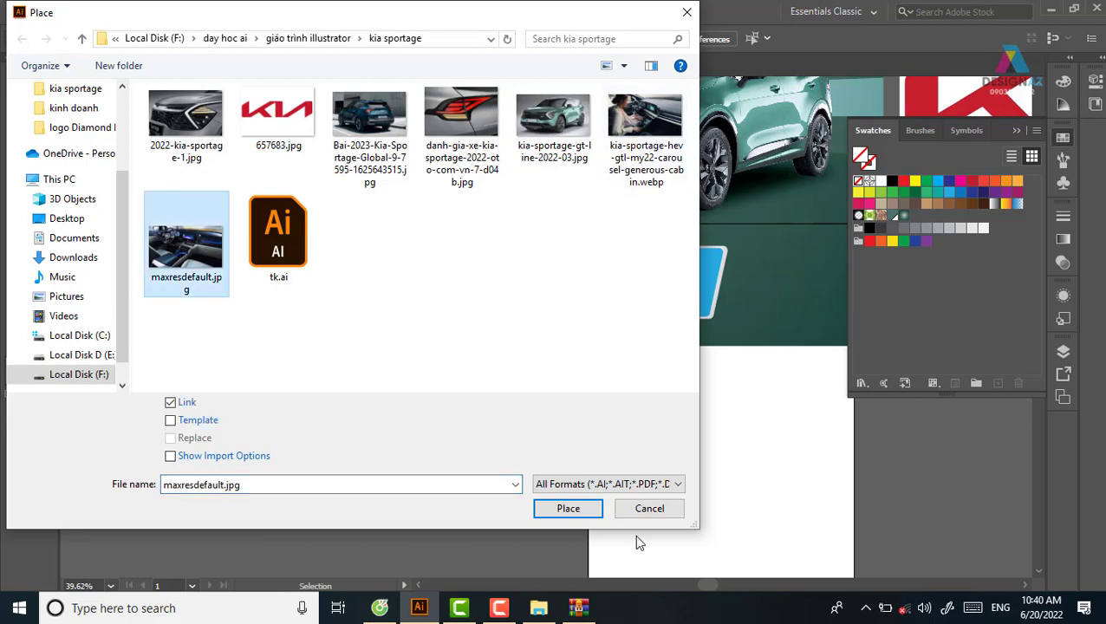
{"action": "left_click", "coordinate": [567, 508]}
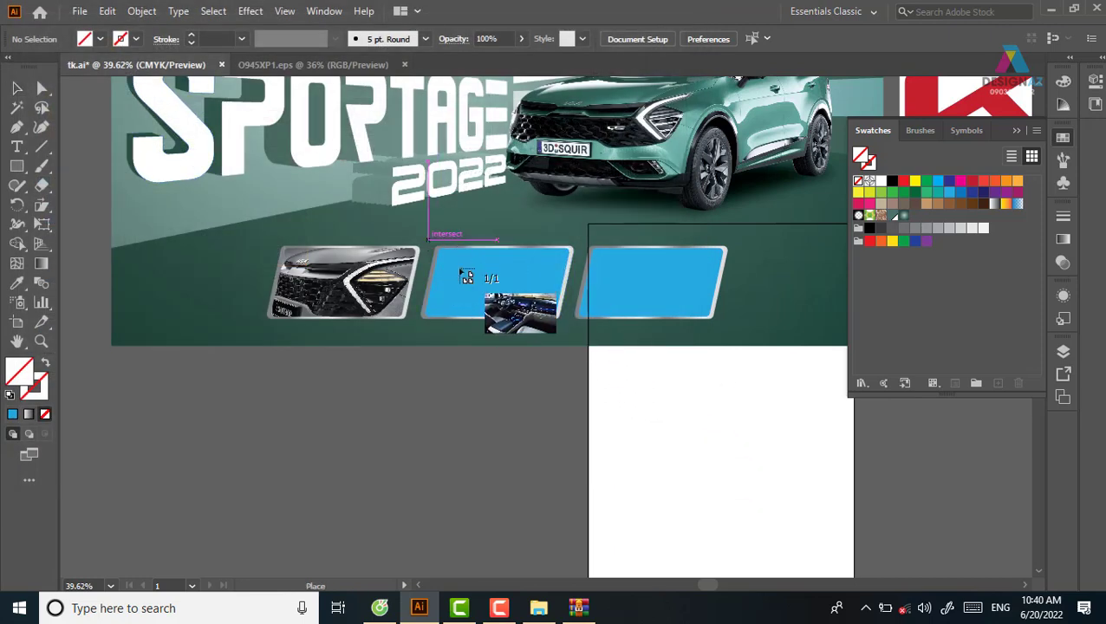
{"action": "left_click", "coordinate": [593, 356]}
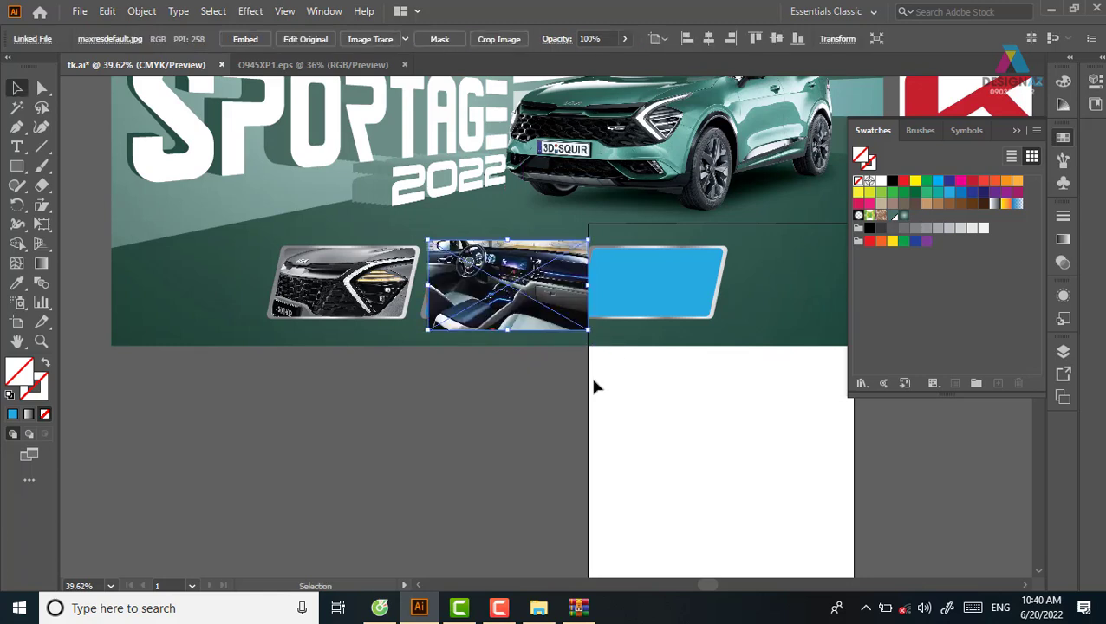
{"action": "key", "text": "ctrl+bracketleft"}
{"action": "left_click", "coordinate": [504, 304], "text": "shift"}
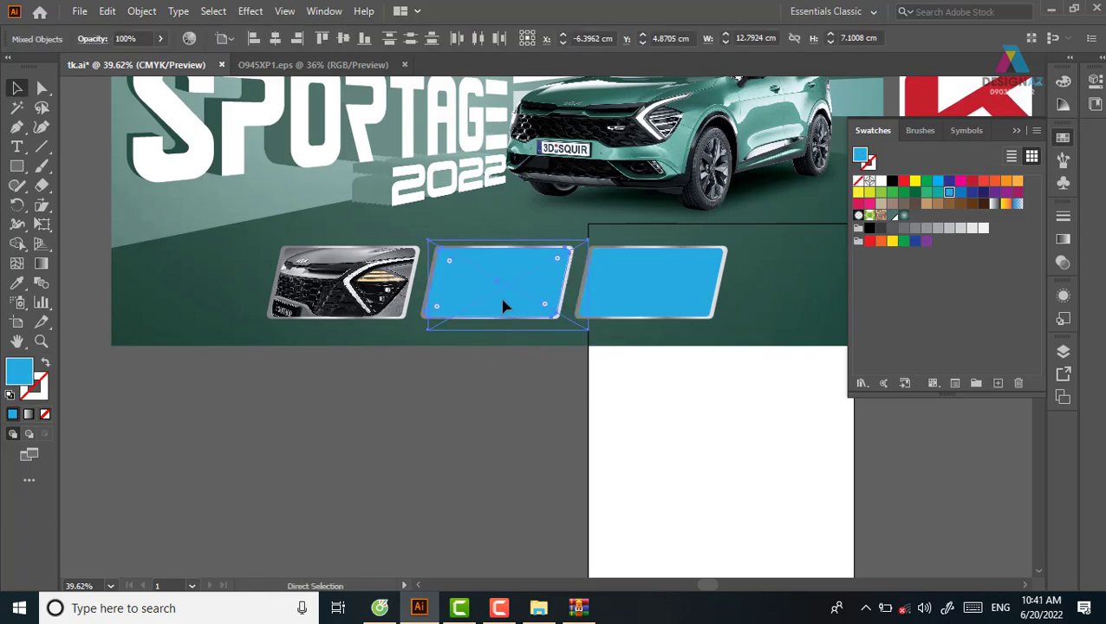
{"action": "key", "text": "ctrl+7"}
Shift the interior photo slightly left within its clipped panel
{"action": "left_click", "coordinate": [493, 411]}
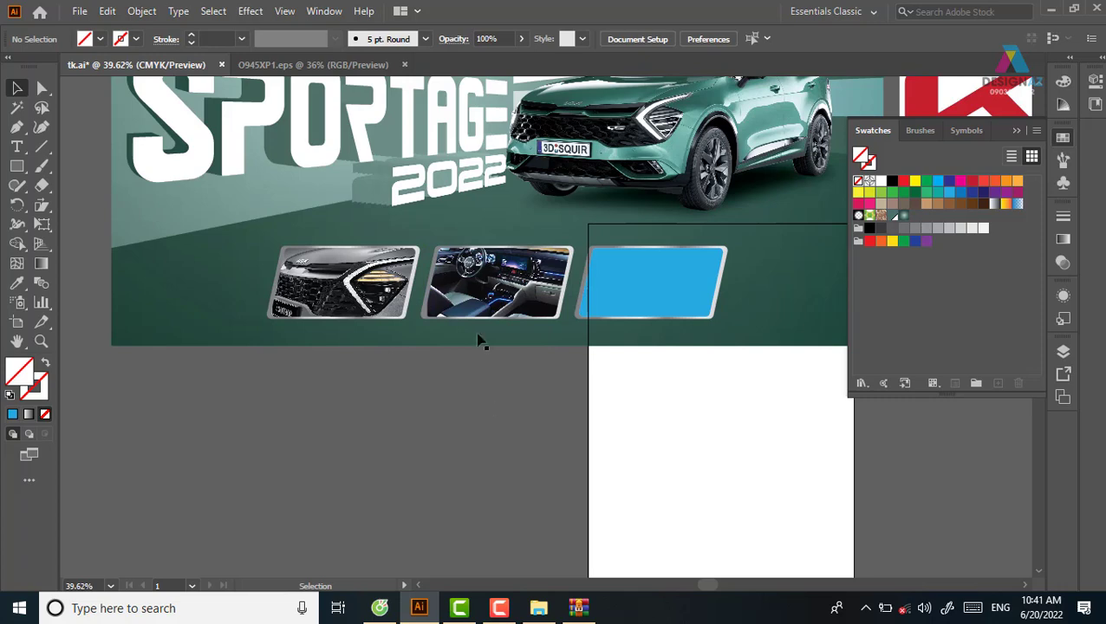
{"action": "left_click", "coordinate": [498, 299]}
{"action": "double_click", "coordinate": [530, 311]}
{"action": "left_click_drag", "start_coordinate": [530, 313], "coordinate": [511, 314]}
{"action": "double_click", "coordinate": [518, 383]}
Place the tail-light JPG over the right panel and clip it to the blue shape
{"action": "left_click", "coordinate": [79, 11]}
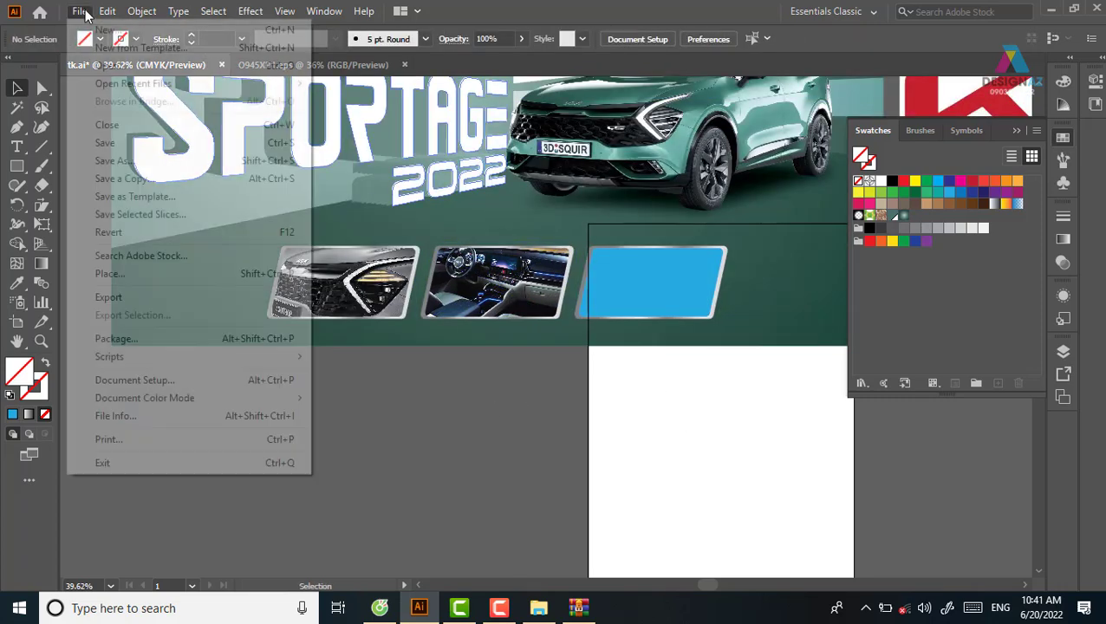
{"action": "left_click", "coordinate": [158, 274]}
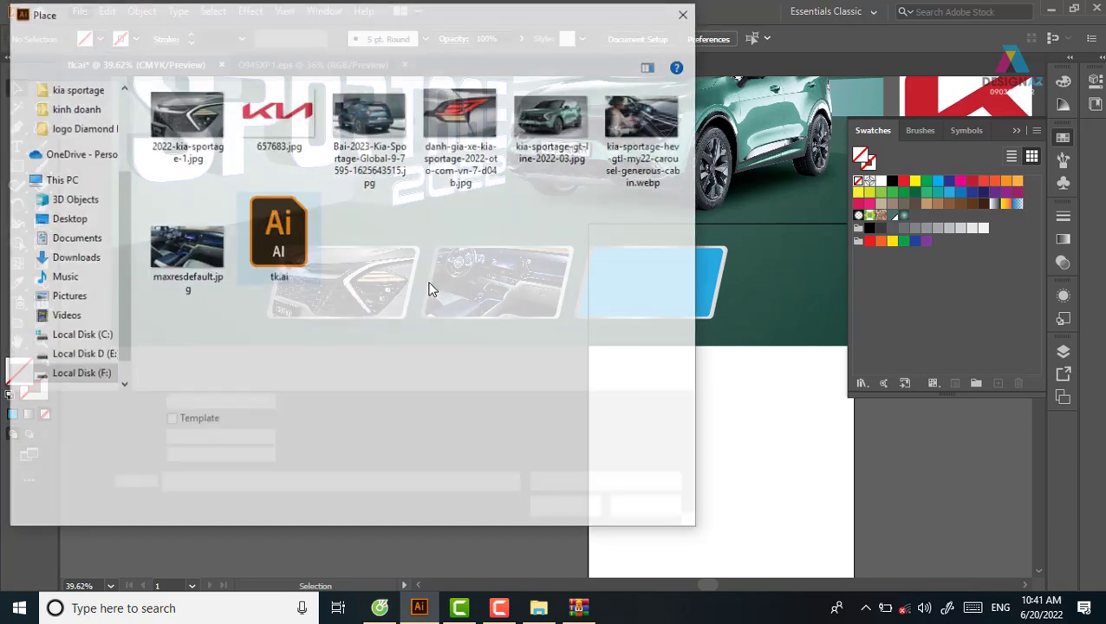
{"action": "left_click", "coordinate": [461, 125]}
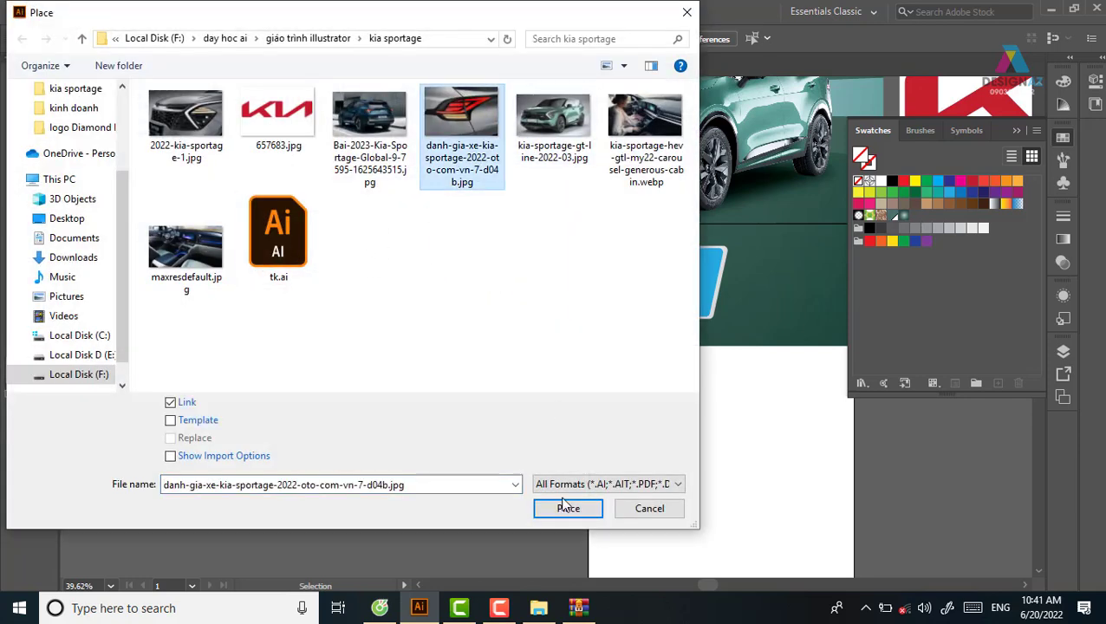
{"action": "left_click", "coordinate": [565, 508]}
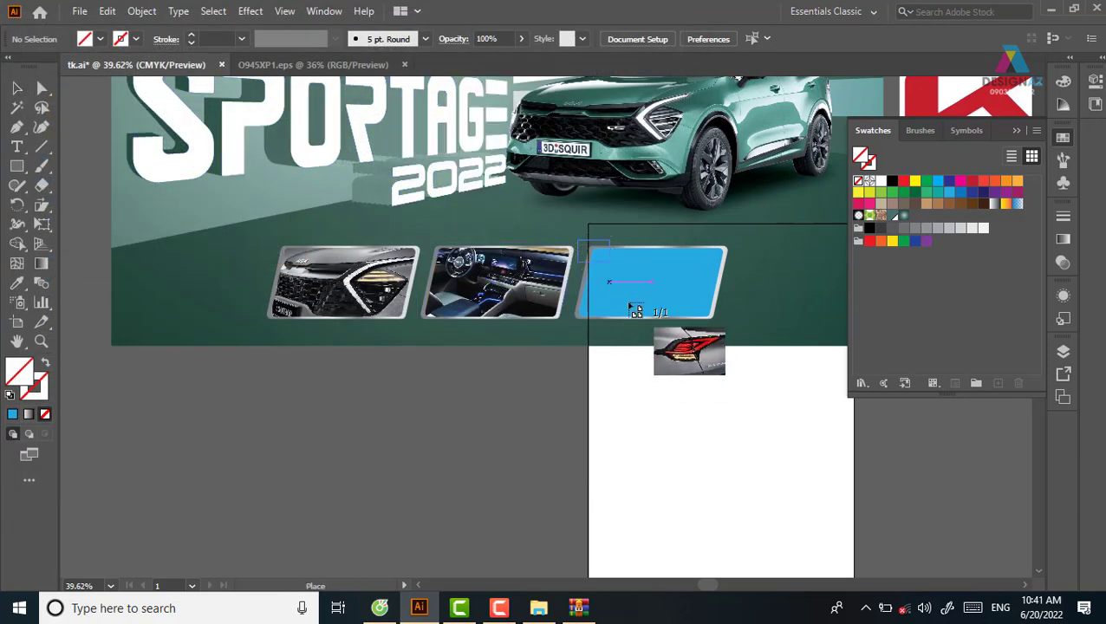
{"action": "left_click_drag", "start_coordinate": [576, 240], "coordinate": [733, 375]}
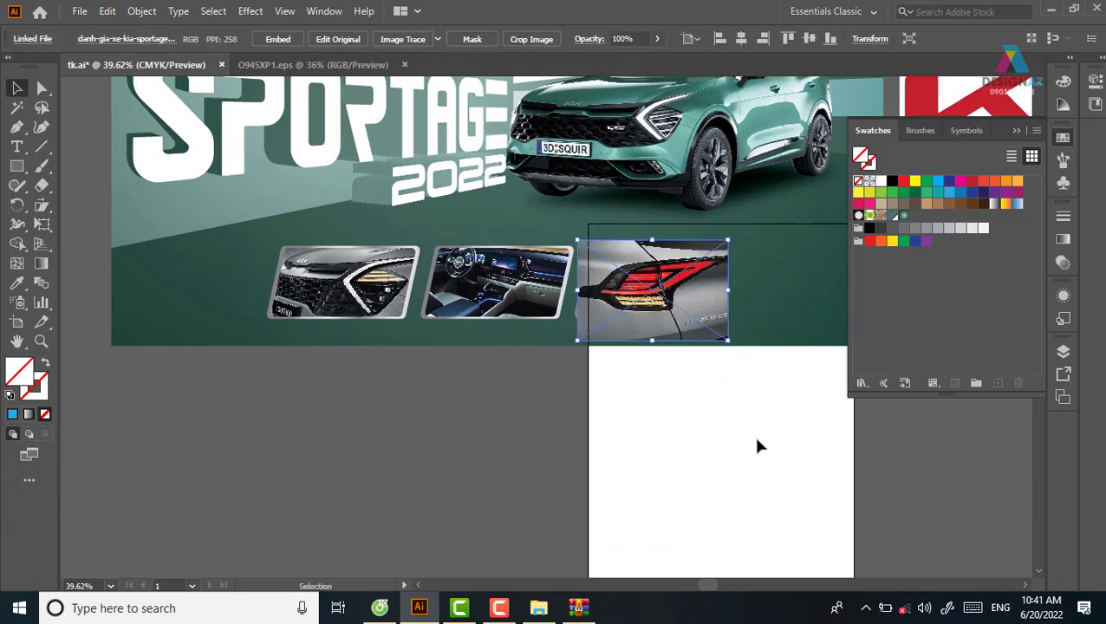
{"action": "key", "text": "ctrl+bracketleft"}
{"action": "left_click", "coordinate": [678, 280], "text": "shift"}
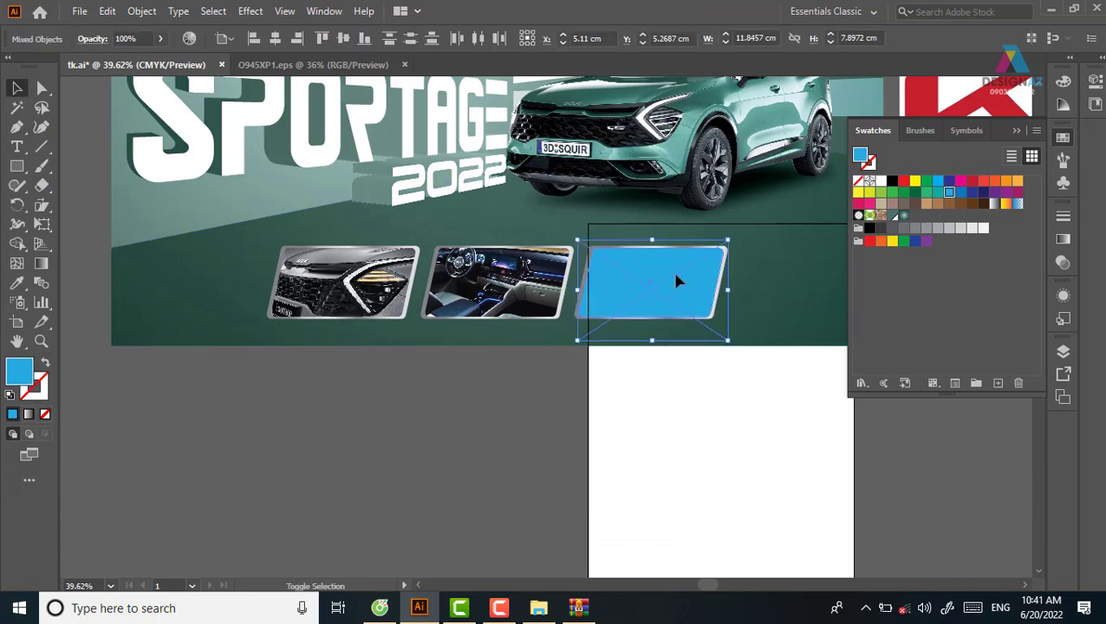
{"action": "key", "text": "ctrl+7"}
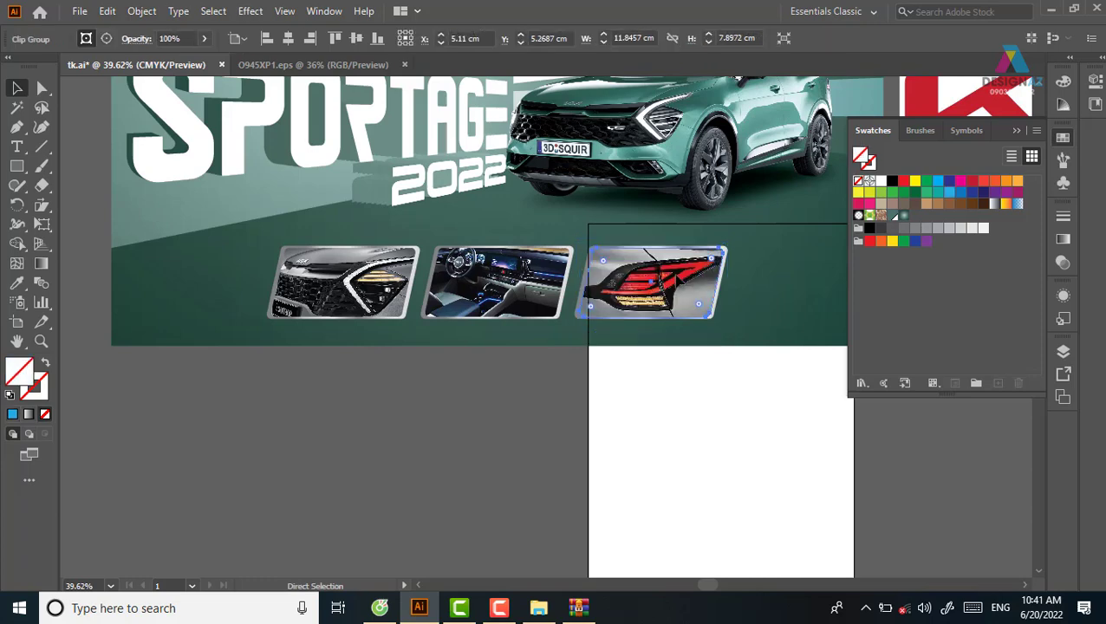
{"action": "left_click", "coordinate": [633, 396]}
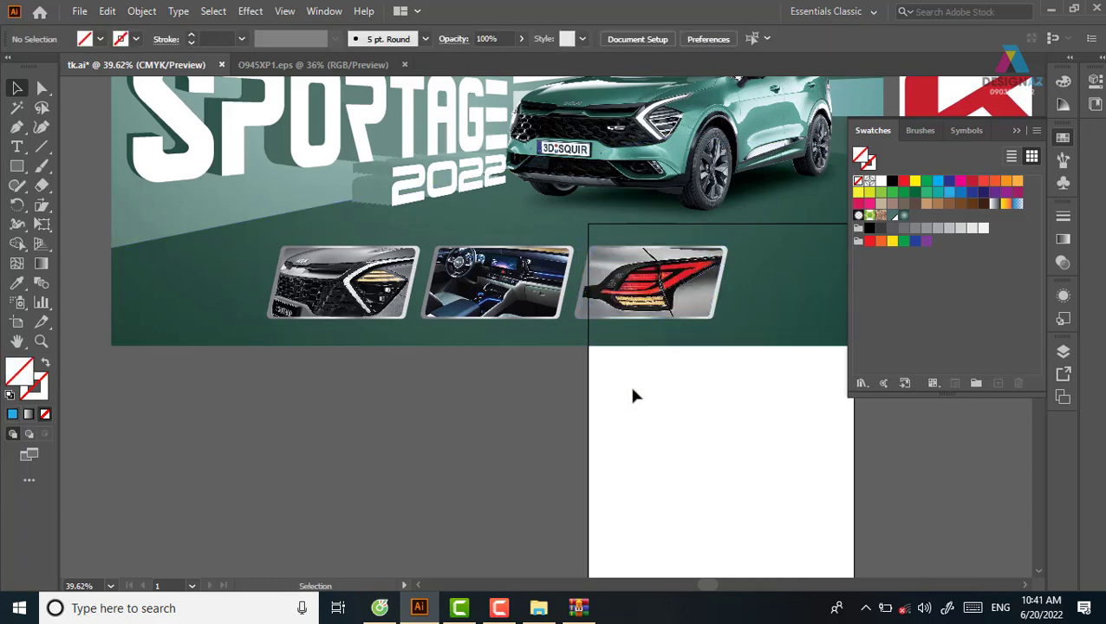
{"action": "key", "text": "ctrl+equal"}
{"action": "key", "text": "ctrl+equal"}
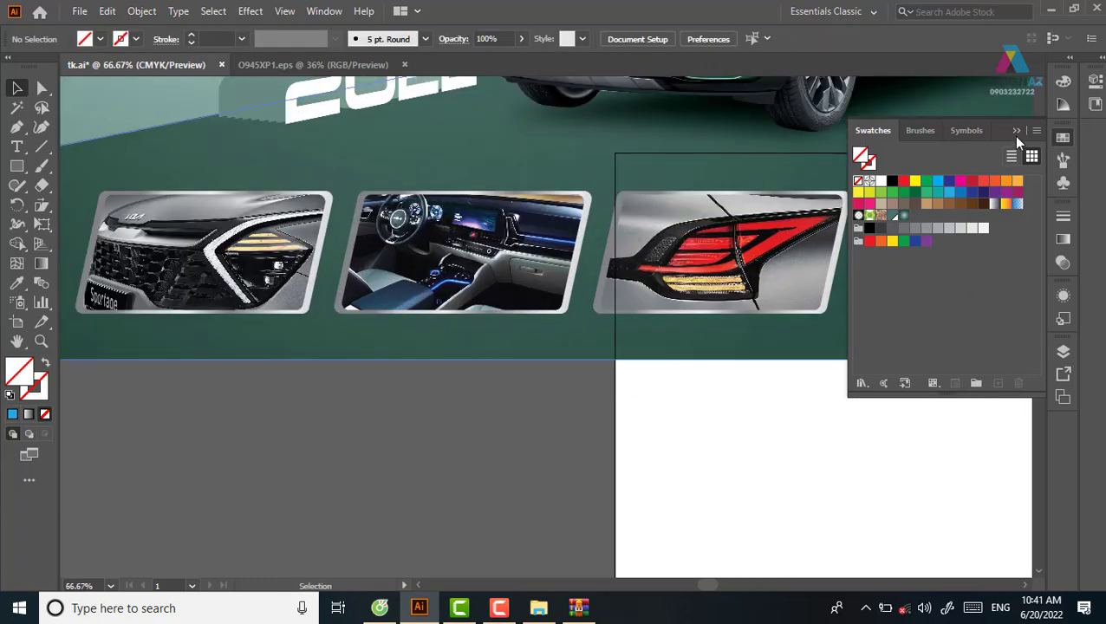
Pull the front-grille panel's border outline out above the photo
{"action": "left_click", "coordinate": [1017, 132]}
{"action": "scroll", "coordinate": [607, 398], "scroll_direction": "left", "scroll_amount": 2}
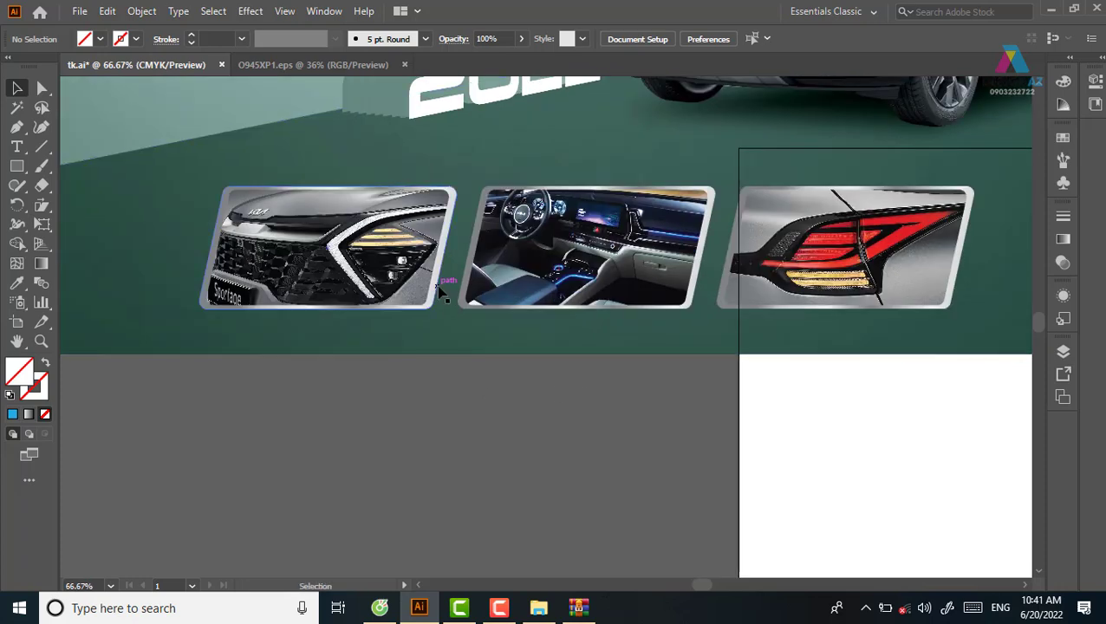
{"action": "left_click", "coordinate": [440, 293]}
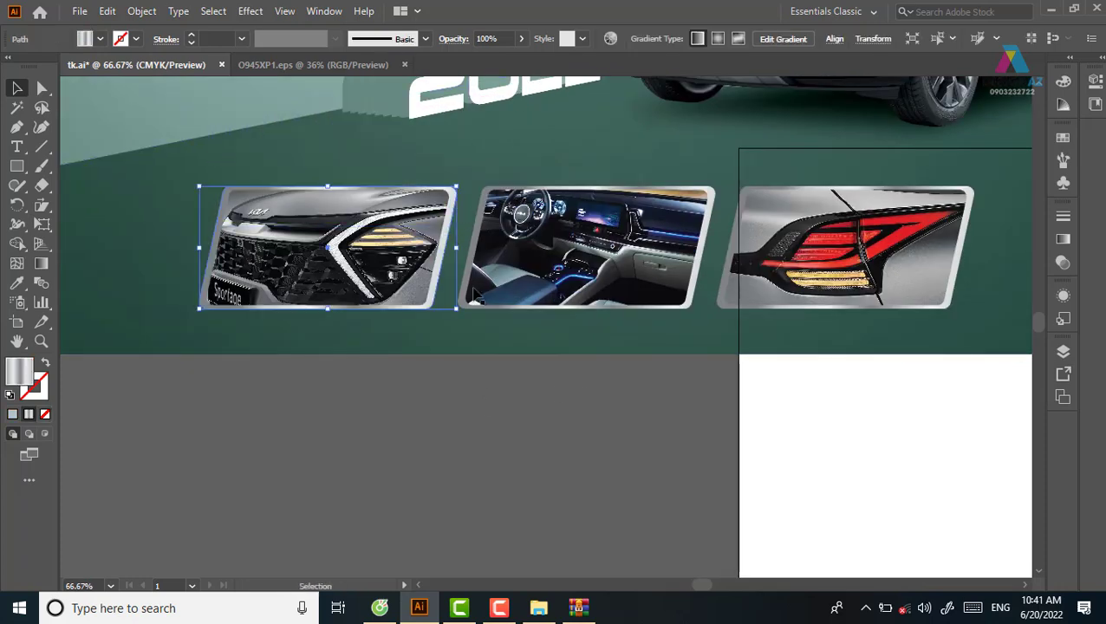
{"action": "key", "text": "a"}
{"action": "key", "text": "v"}
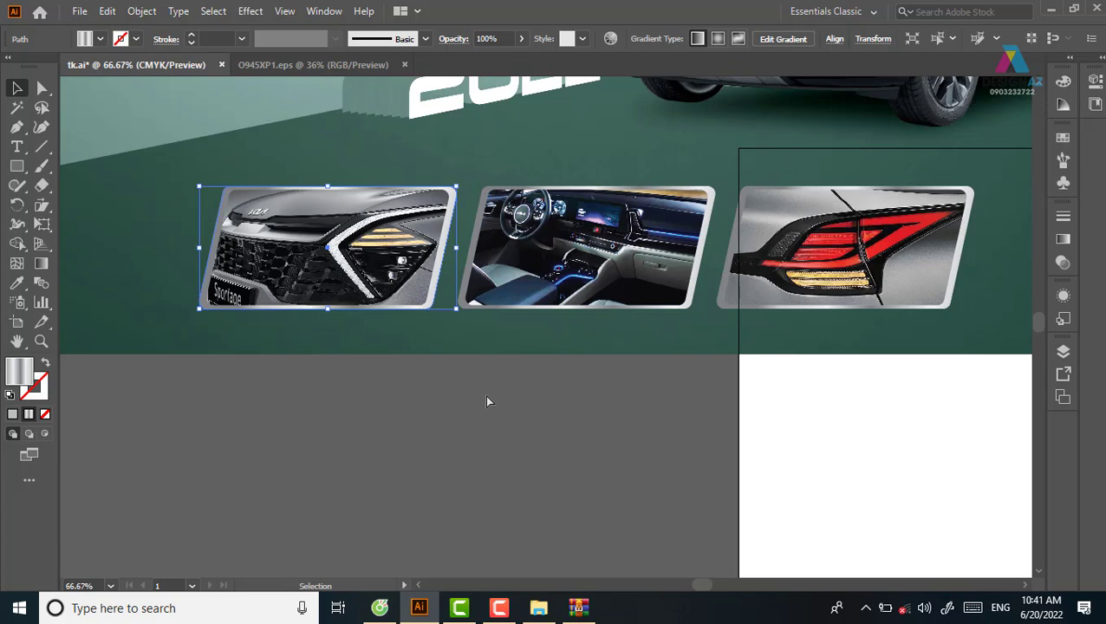
{"action": "left_click", "coordinate": [487, 401]}
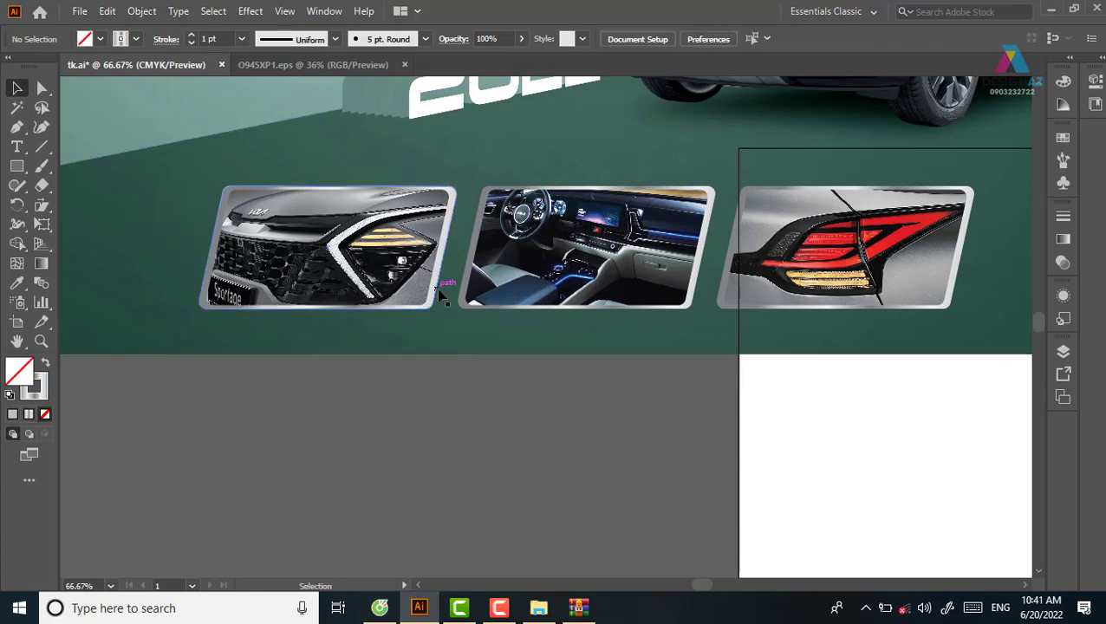
{"action": "left_click_drag", "start_coordinate": [438, 295], "coordinate": [299, 169]}
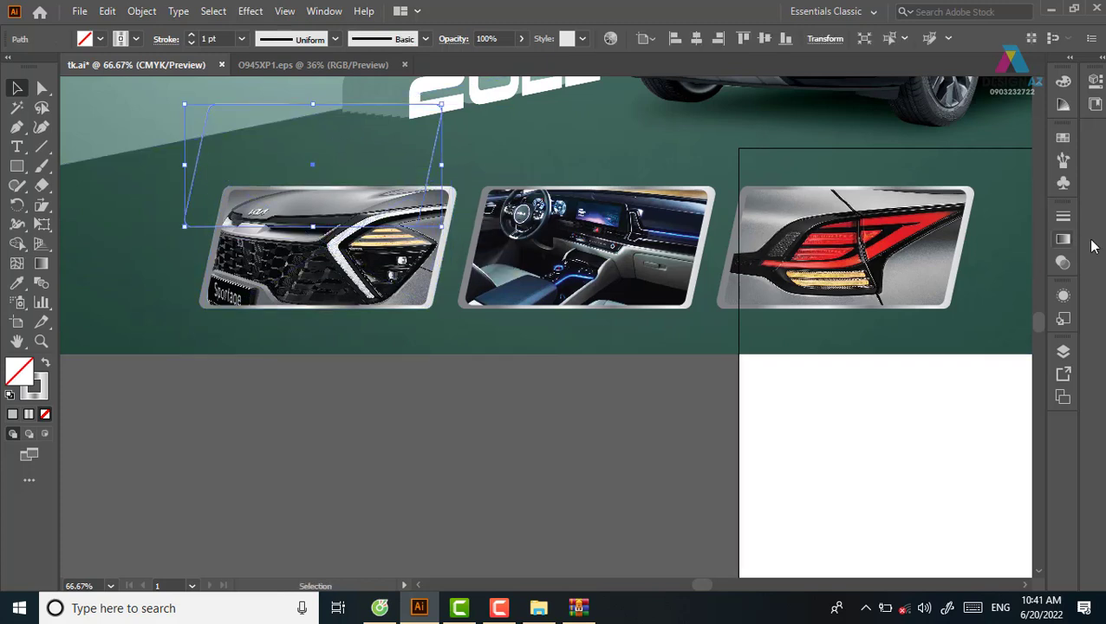
Give the outline a 2 pt gradient stroke at 0° and return it over the grille photo
{"action": "left_click", "coordinate": [1061, 239]}
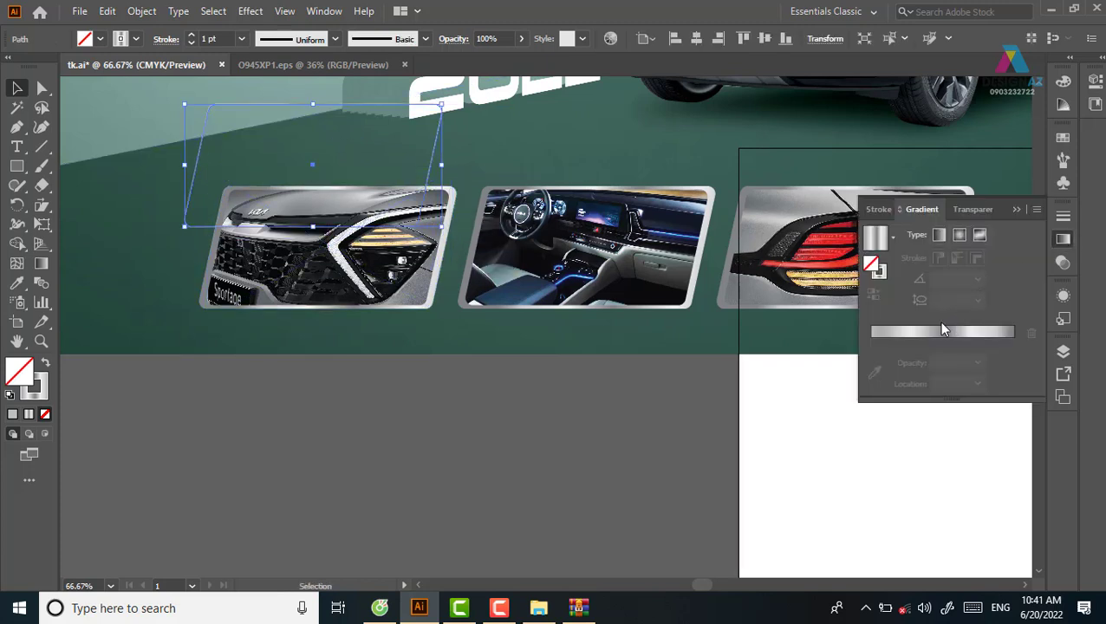
{"action": "left_click", "coordinate": [943, 330]}
{"action": "left_click", "coordinate": [949, 298]}
{"action": "type", "text": "180"}
{"action": "key", "text": "Return"}
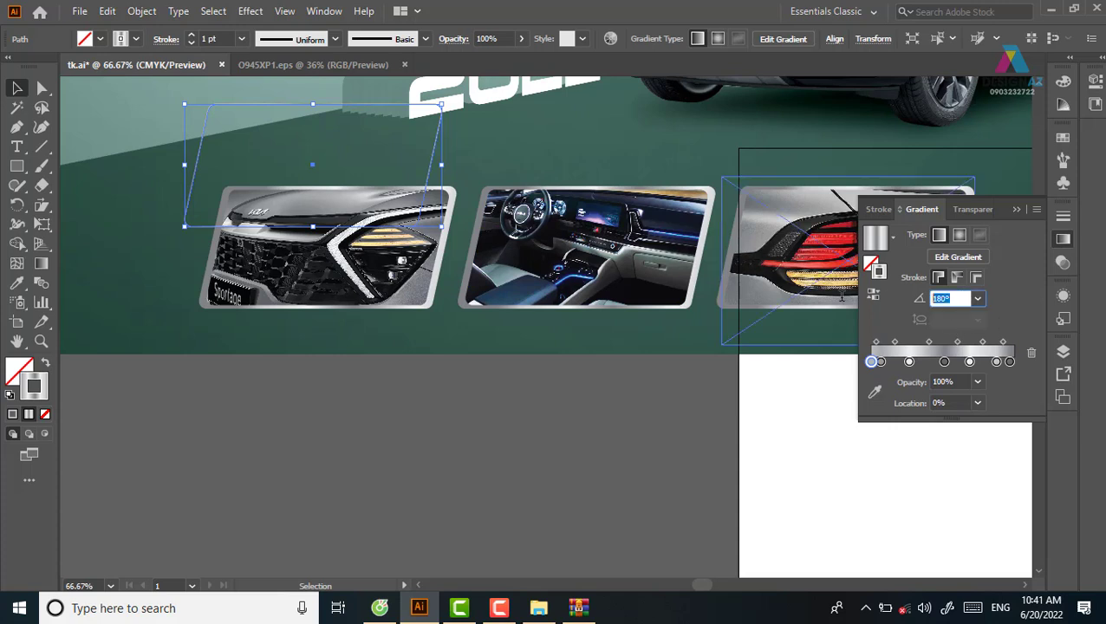
{"action": "type", "text": "0"}
{"action": "key", "text": "Return"}
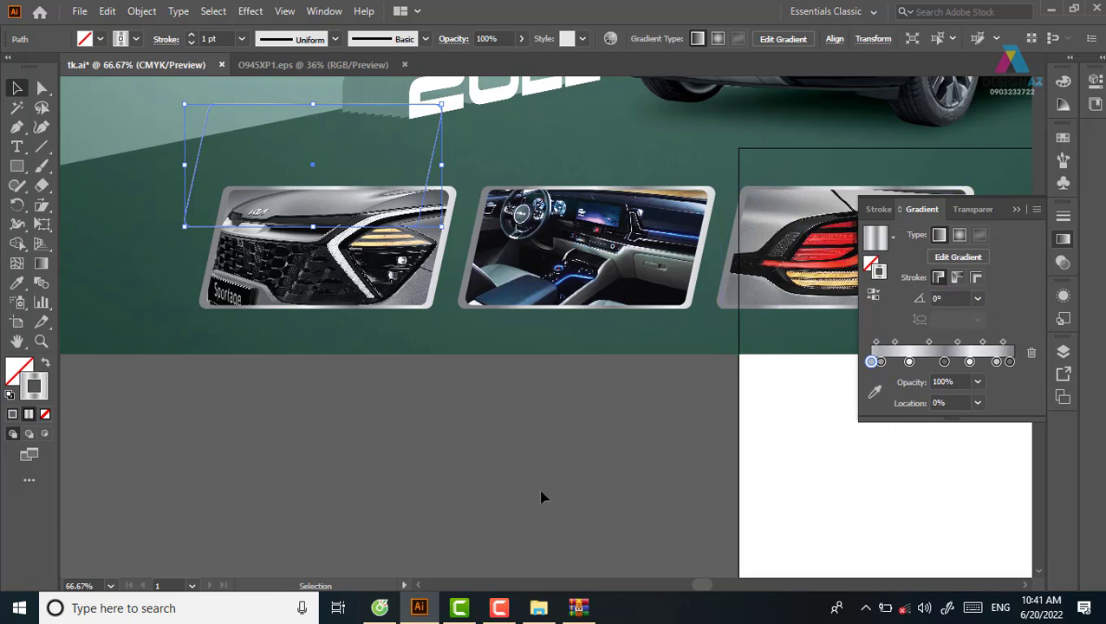
{"action": "left_click", "coordinate": [541, 496]}
{"action": "left_click_drag", "start_coordinate": [433, 173], "coordinate": [445, 258]}
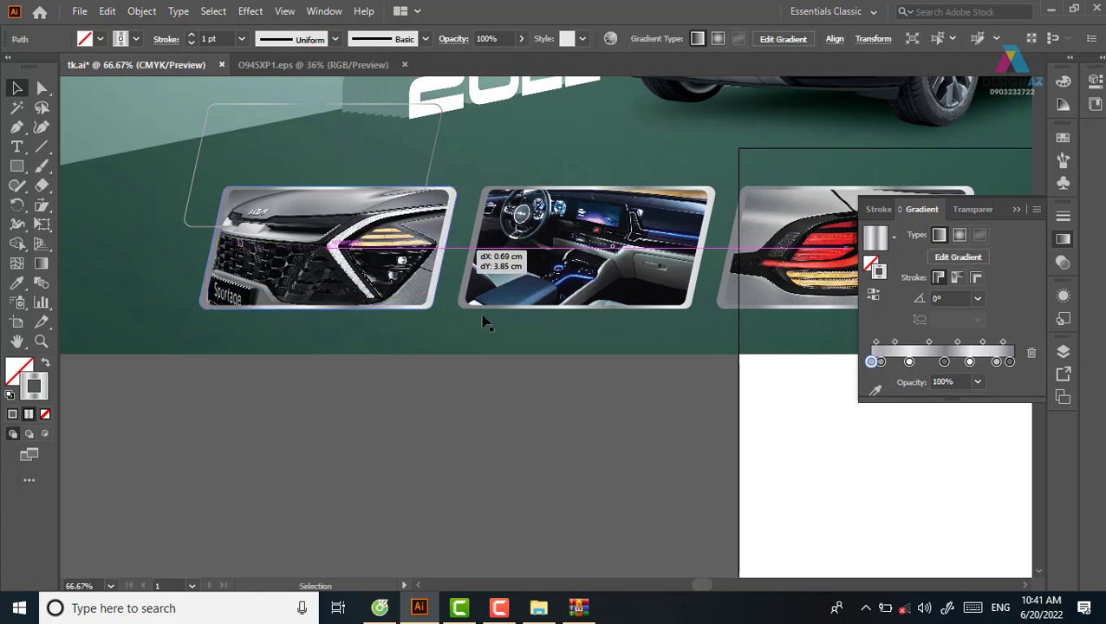
{"action": "left_click", "coordinate": [241, 39]}
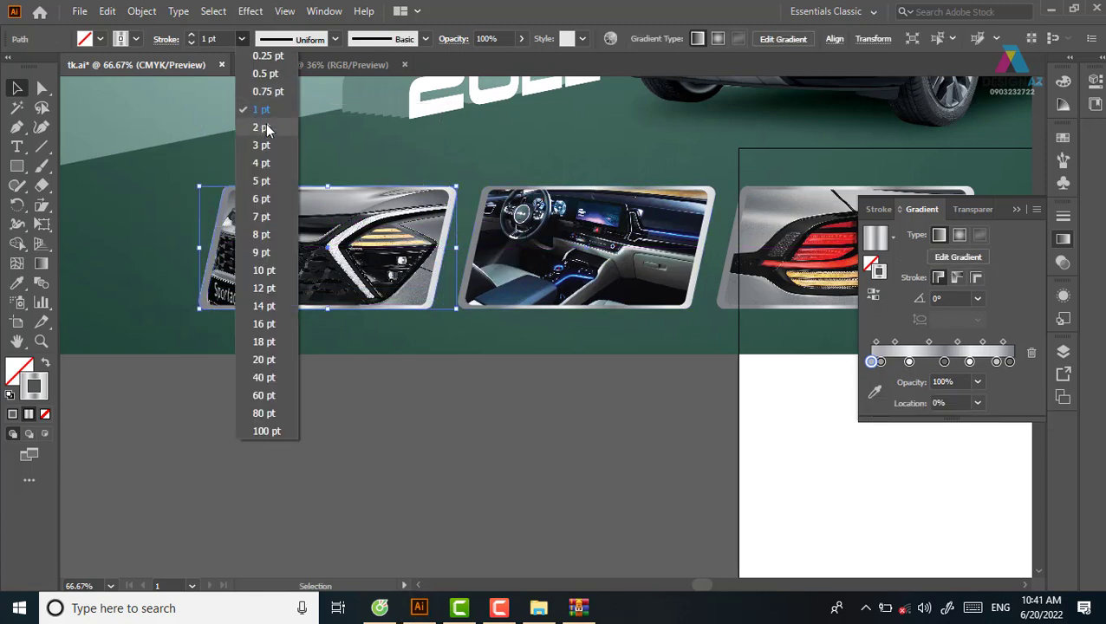
{"action": "left_click", "coordinate": [264, 126]}
{"action": "left_click", "coordinate": [364, 477]}
Copy the gradient border outline onto the car-interior panel and align it
{"action": "key", "text": "z"}
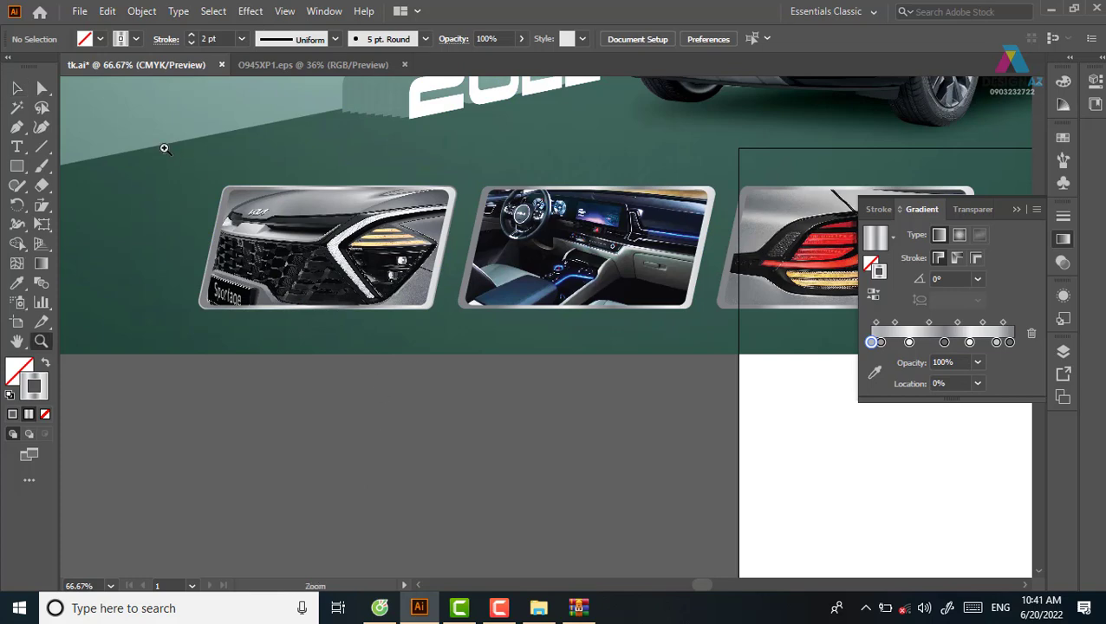
{"action": "left_click_drag", "start_coordinate": [163, 143], "coordinate": [661, 402]}
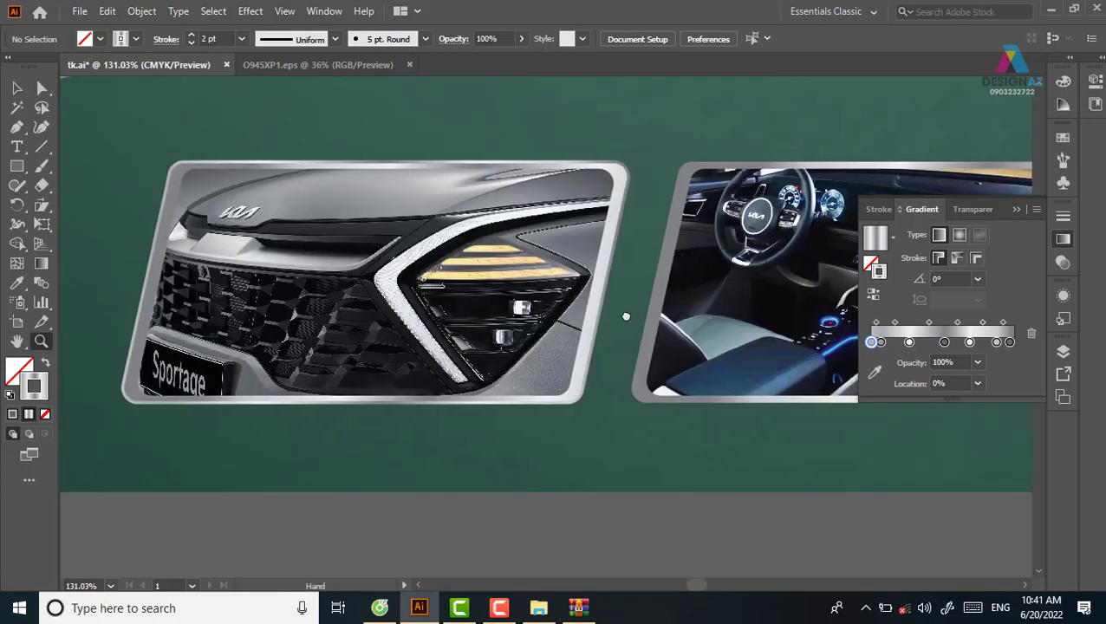
{"action": "scroll", "coordinate": [466, 360], "scroll_direction": "right", "scroll_amount": 3}
{"action": "left_click", "coordinate": [19, 89]}
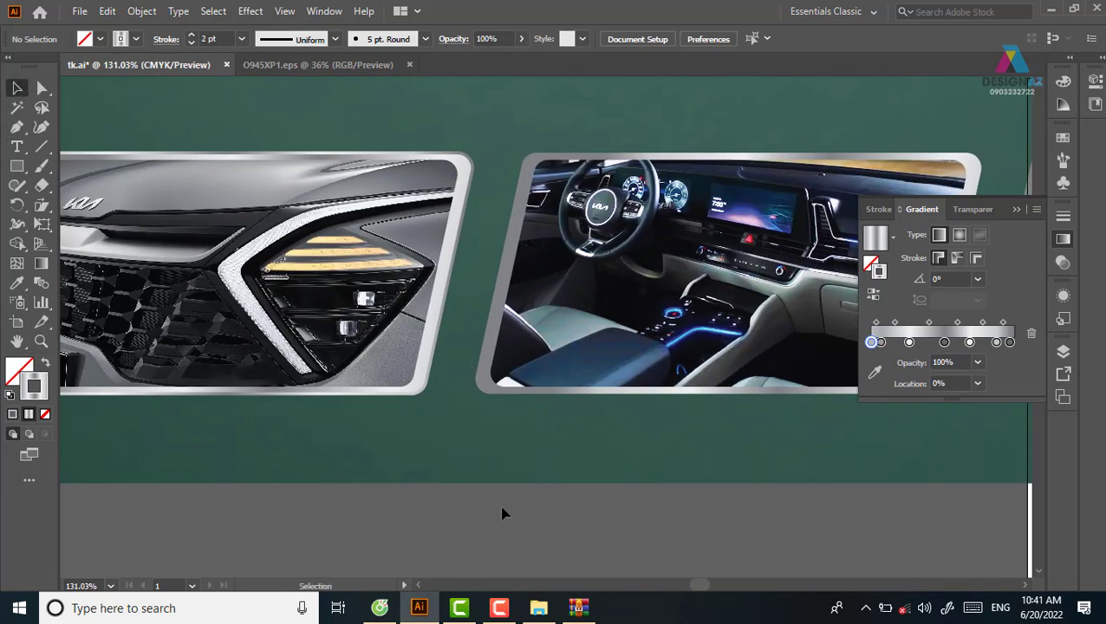
{"action": "left_click", "coordinate": [501, 513]}
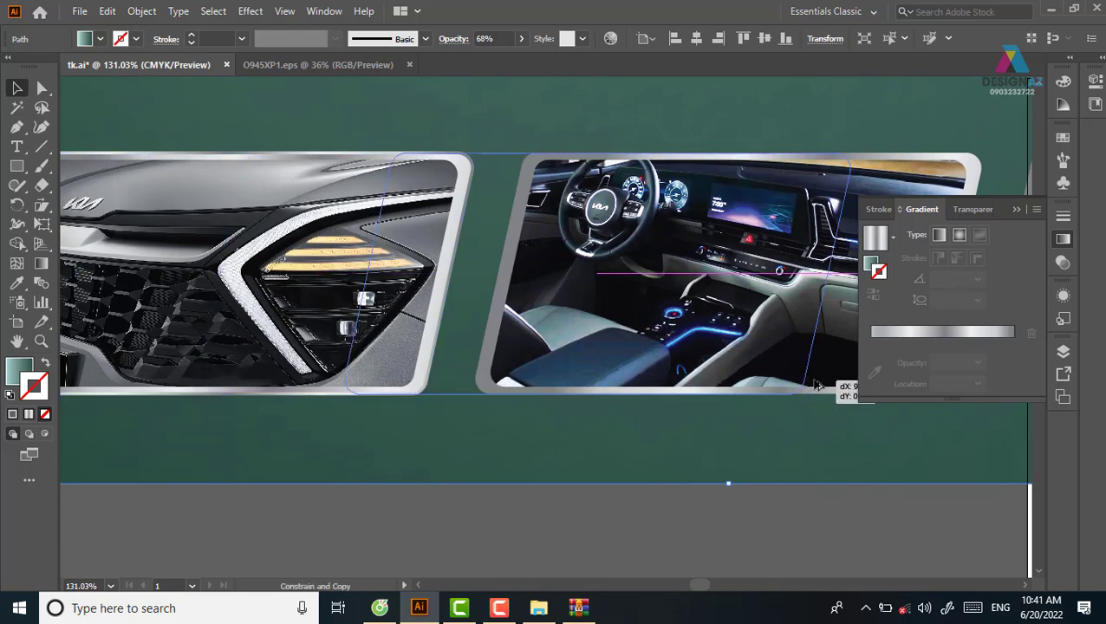
{"action": "left_click", "coordinate": [735, 390]}
{"action": "left_click_drag", "start_coordinate": [644, 377], "coordinate": [427, 378]}
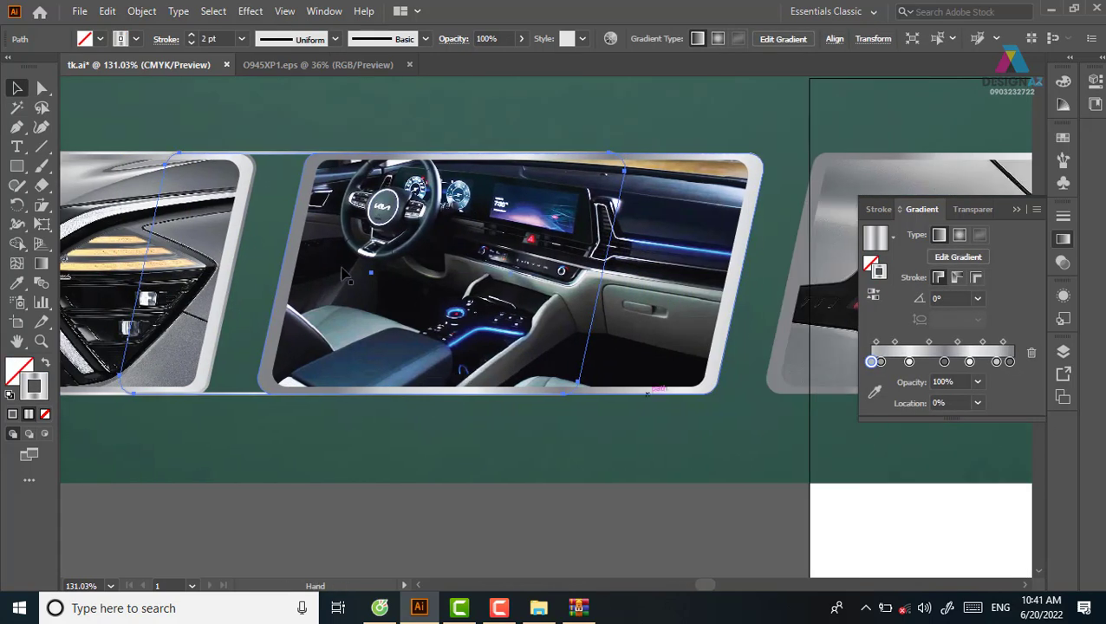
{"action": "left_click_drag", "start_coordinate": [288, 156], "coordinate": [459, 170]}
{"action": "left_click", "coordinate": [565, 552]}
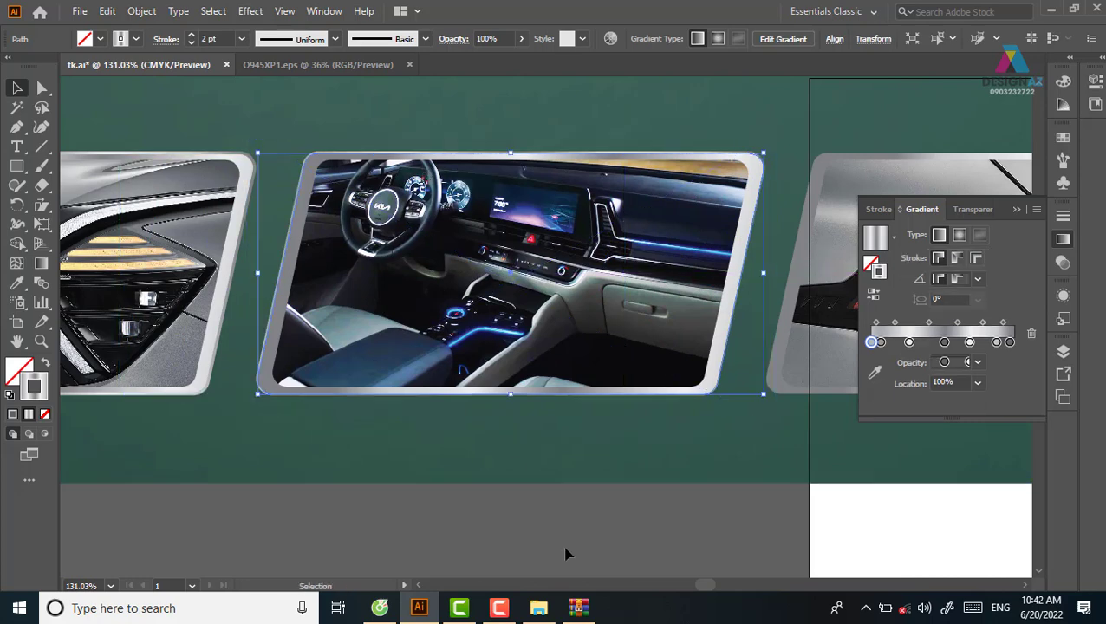
Duplicate the silver frame onto the tail-light photo and zoom out to the layout
{"action": "left_click_drag", "start_coordinate": [657, 563], "coordinate": [297, 503]}
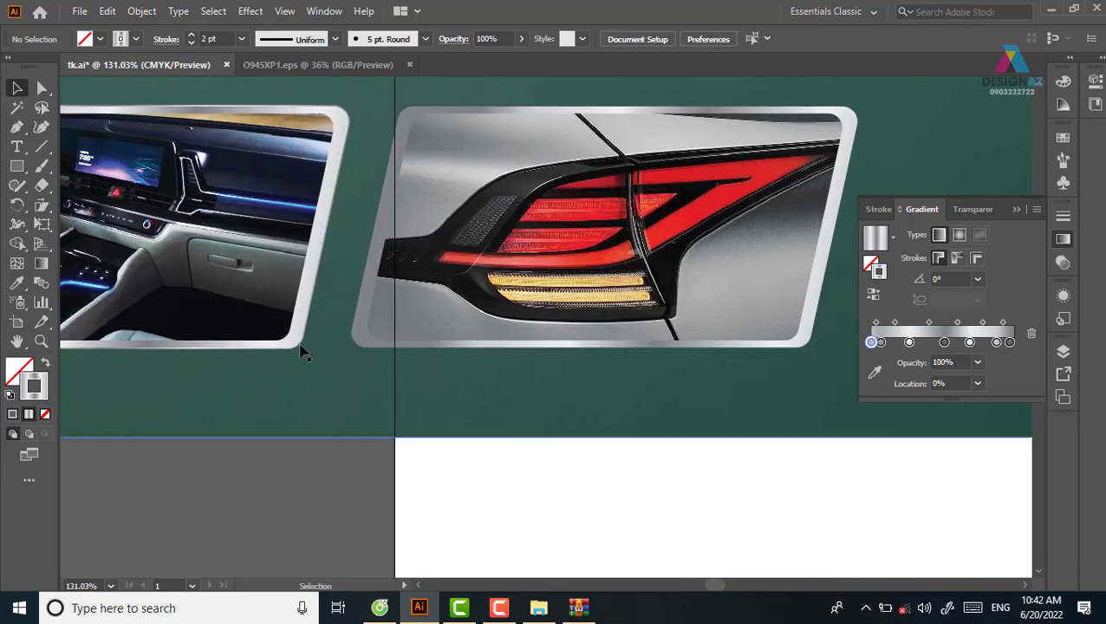
{"action": "left_click_drag", "start_coordinate": [314, 348], "coordinate": [778, 359]}
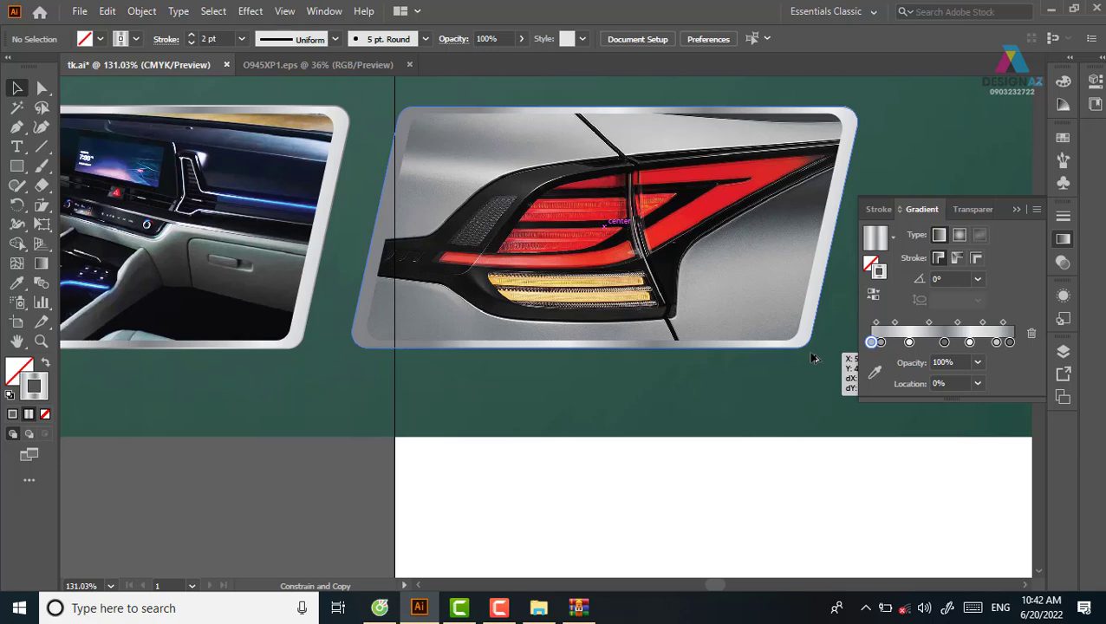
{"action": "left_click", "coordinate": [630, 505]}
{"action": "key", "text": "ctrl+minus"}
{"action": "key", "text": "ctrl+minus"}
{"action": "key", "text": "ctrl+minus"}
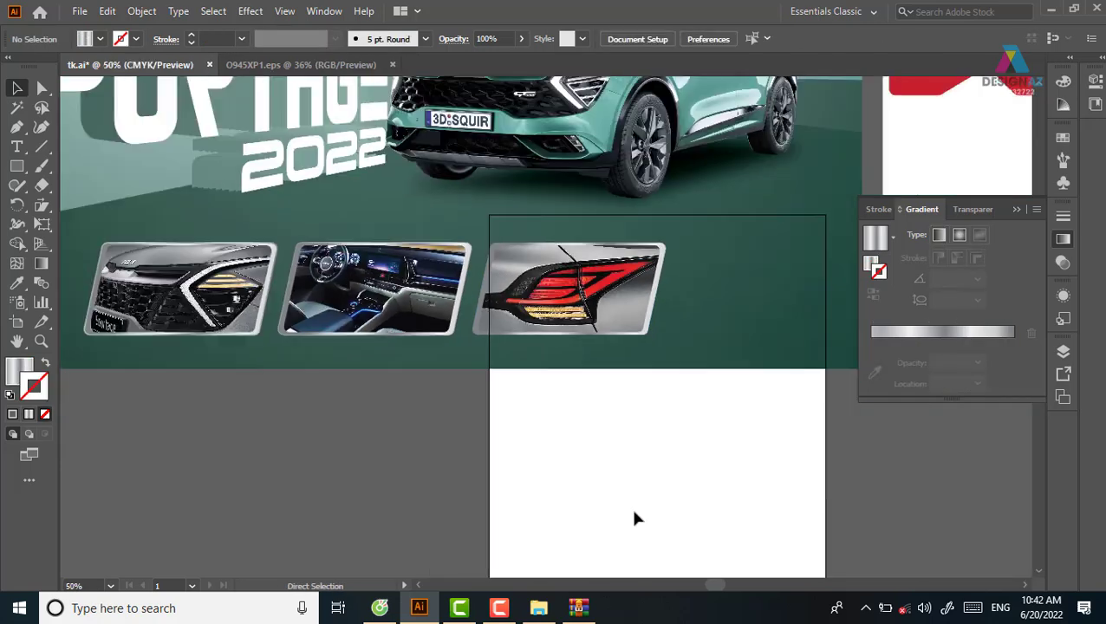
{"action": "key", "text": "ctrl+minus"}
Raise the background gradient overlay's opacity from 68% to 100%
{"action": "left_click_drag", "start_coordinate": [594, 501], "coordinate": [505, 542]}
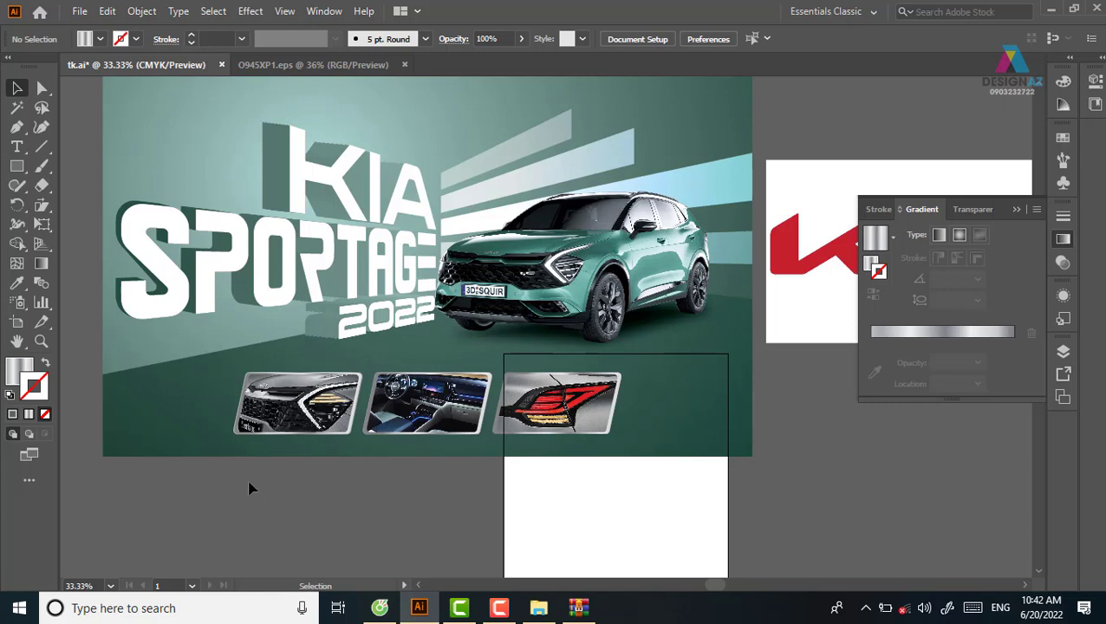
{"action": "left_click", "coordinate": [650, 455]}
{"action": "left_click", "coordinate": [1063, 263]}
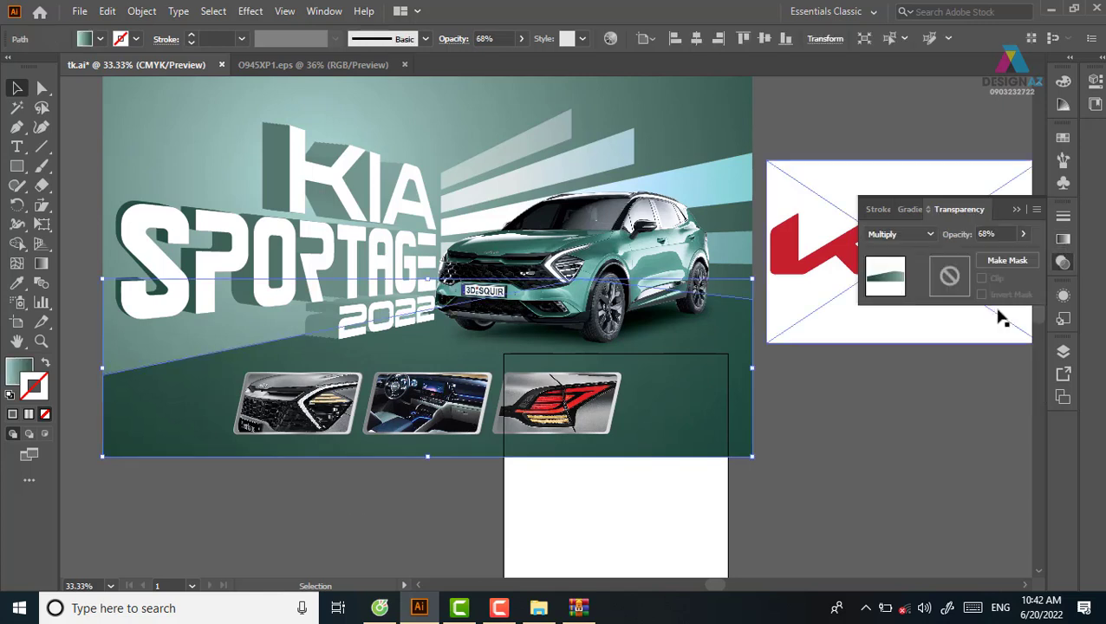
{"action": "left_click", "coordinate": [1023, 234]}
{"action": "left_click_drag", "start_coordinate": [1001, 251], "coordinate": [1023, 252]}
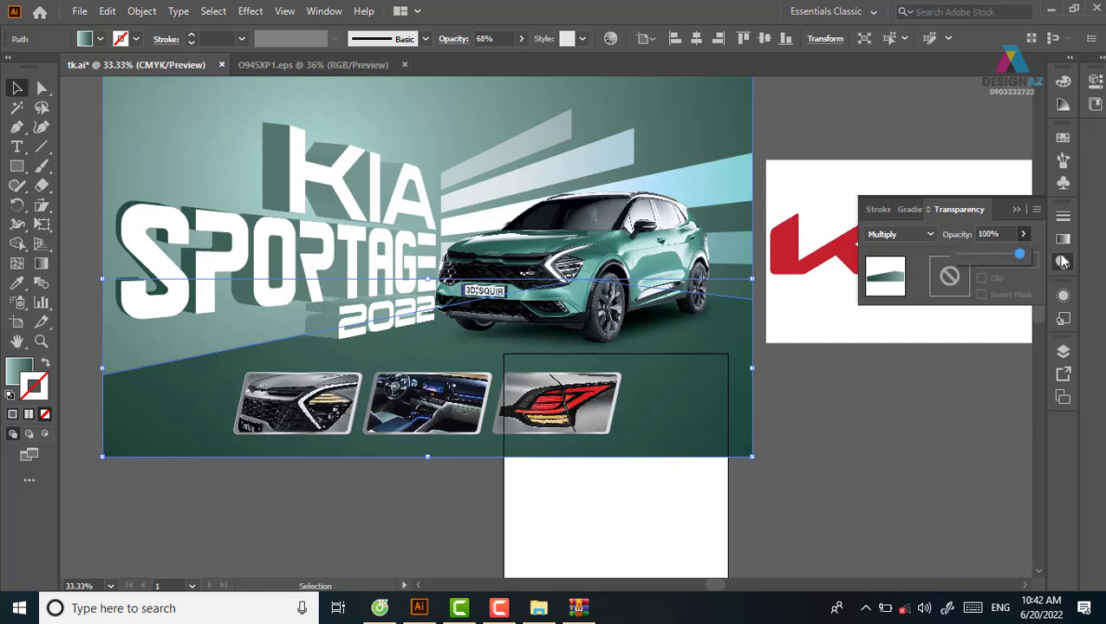
{"action": "left_click", "coordinate": [820, 526]}
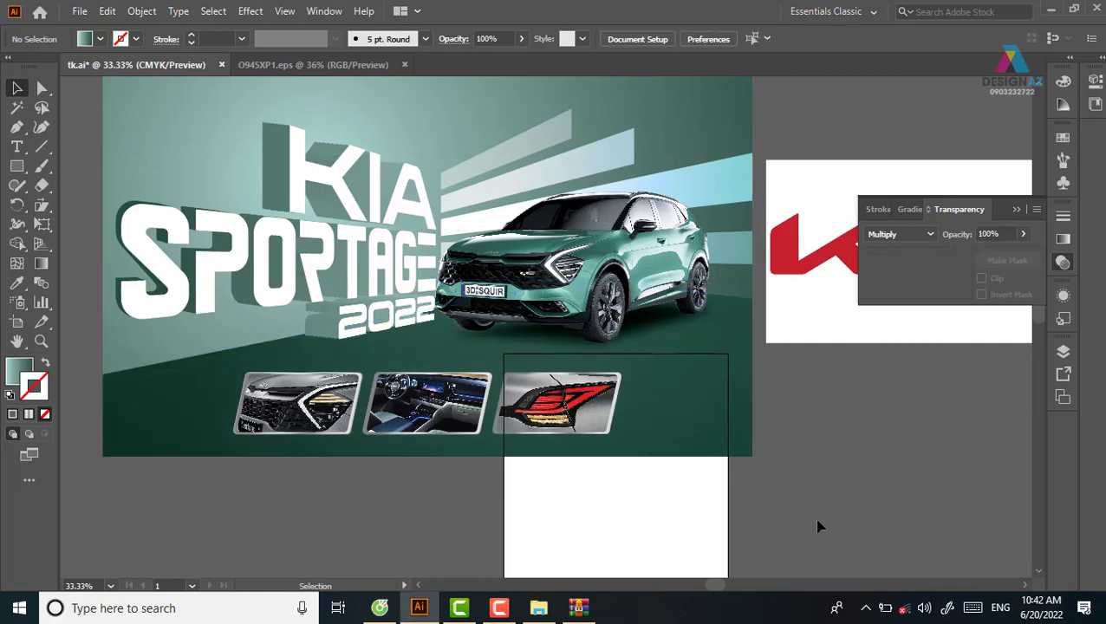
{"action": "scroll", "coordinate": [606, 447], "scroll_direction": "left", "scroll_amount": 3}
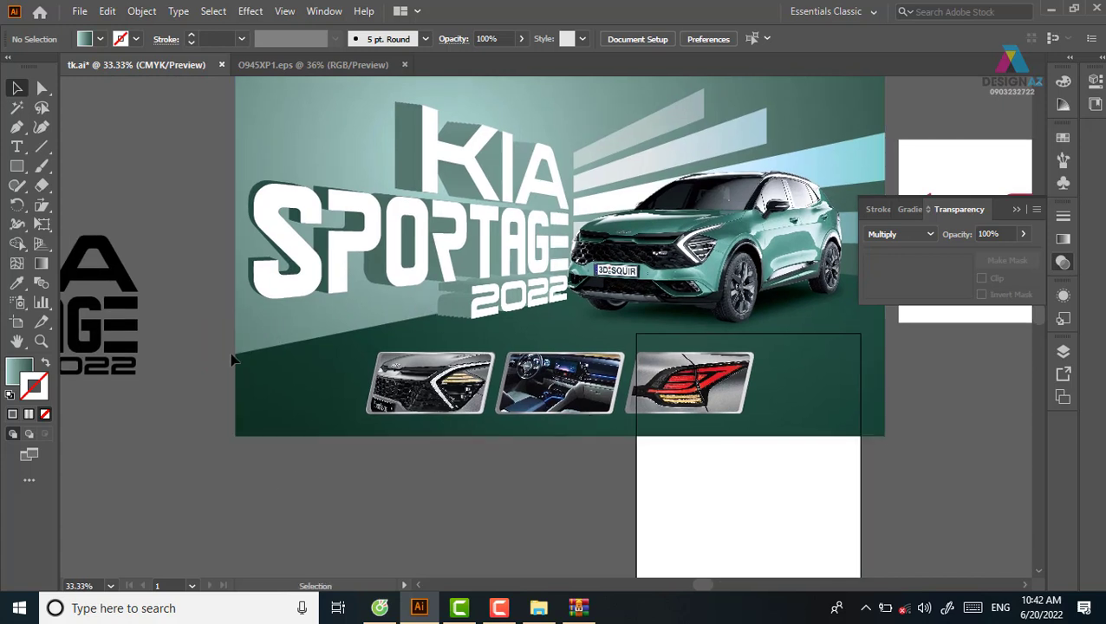
Draw a four-point slanted stripe across the banner's lower left with the Pen tool
{"action": "key", "text": "p"}
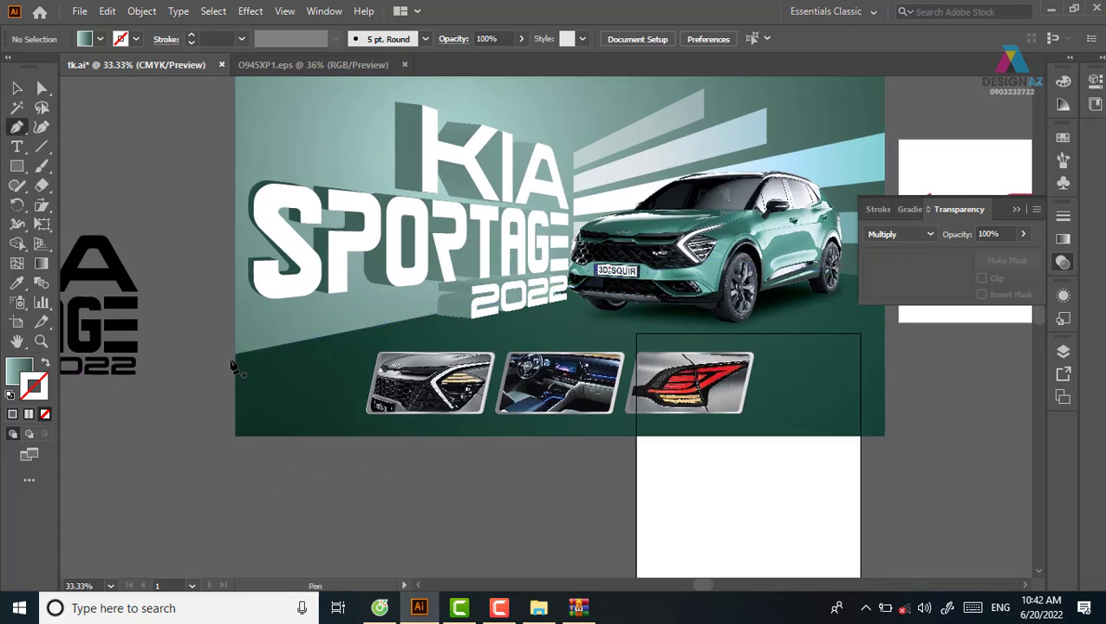
{"action": "left_click", "coordinate": [235, 354]}
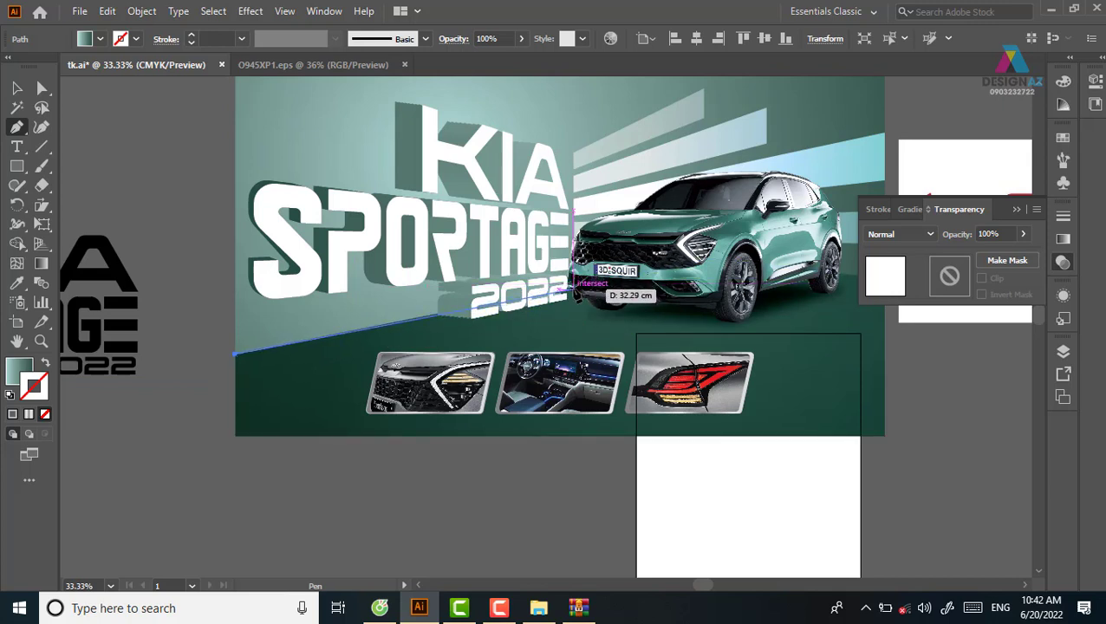
{"action": "left_click", "coordinate": [572, 282]}
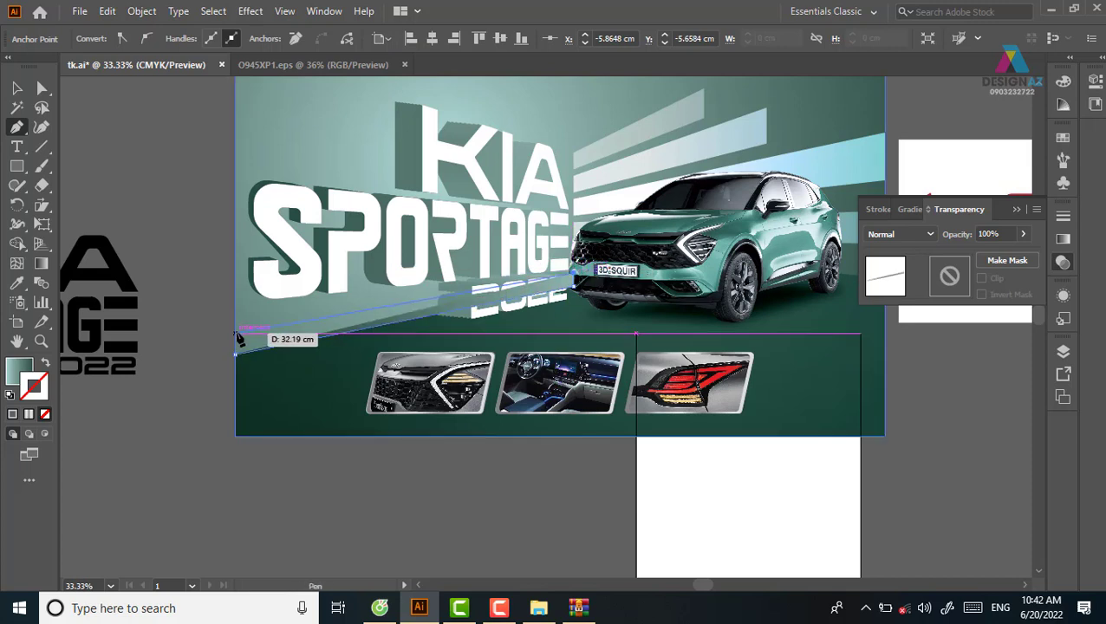
{"action": "left_click", "coordinate": [235, 334]}
{"action": "left_click", "coordinate": [235, 353]}
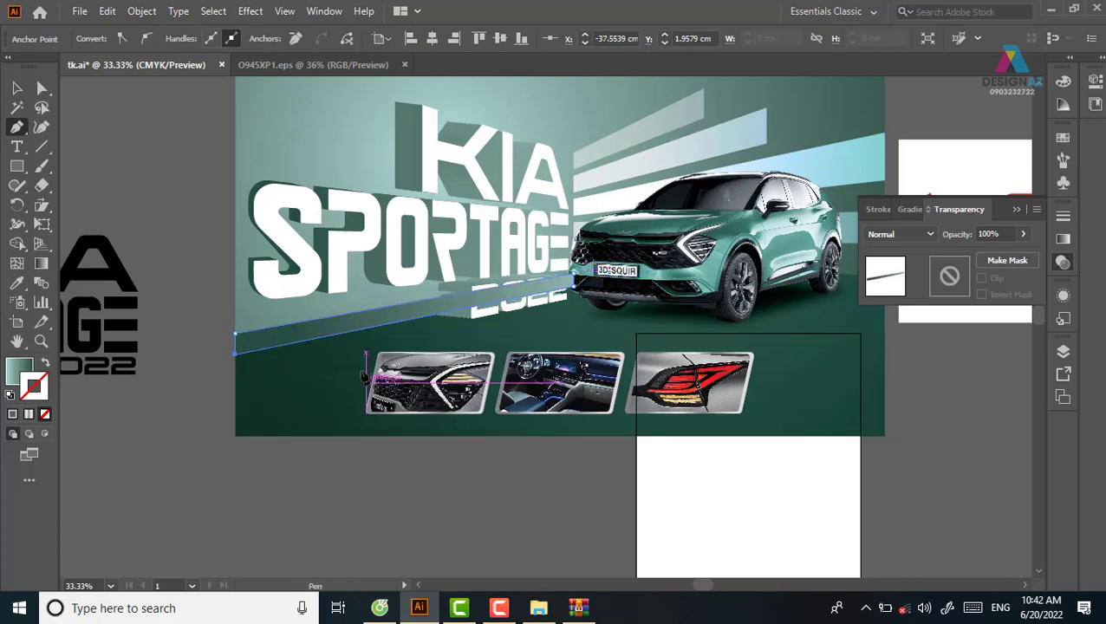
{"action": "key", "text": "v"}
{"action": "left_click", "coordinate": [122, 190]}
{"action": "left_click", "coordinate": [573, 315]}
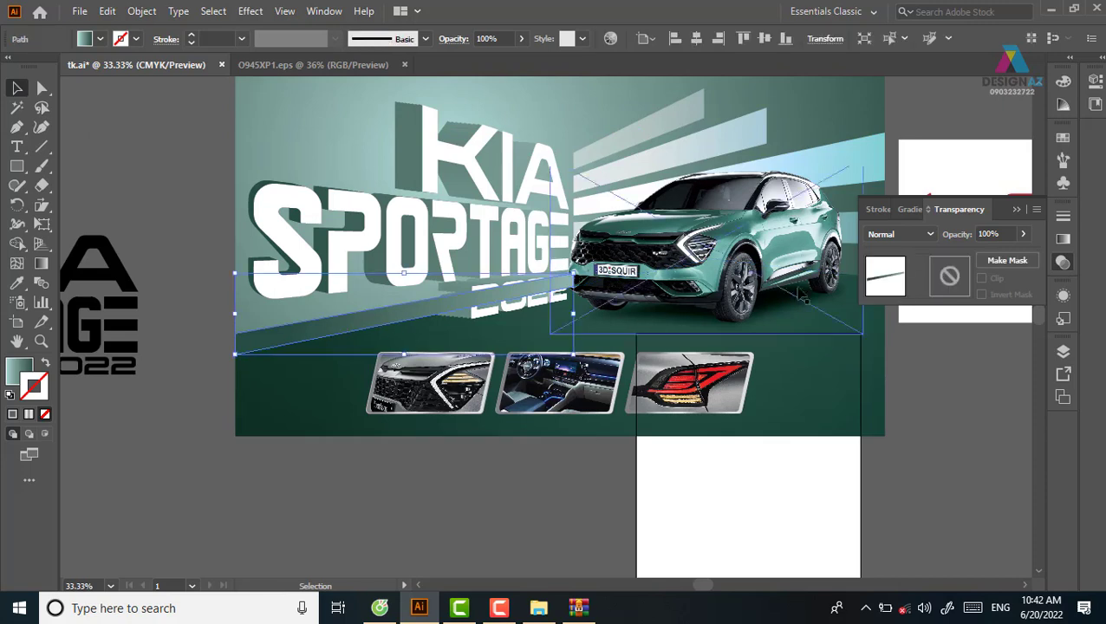
Give the stripe a white stroke and set its blend mode to Overlay
{"action": "left_click", "coordinate": [1062, 137]}
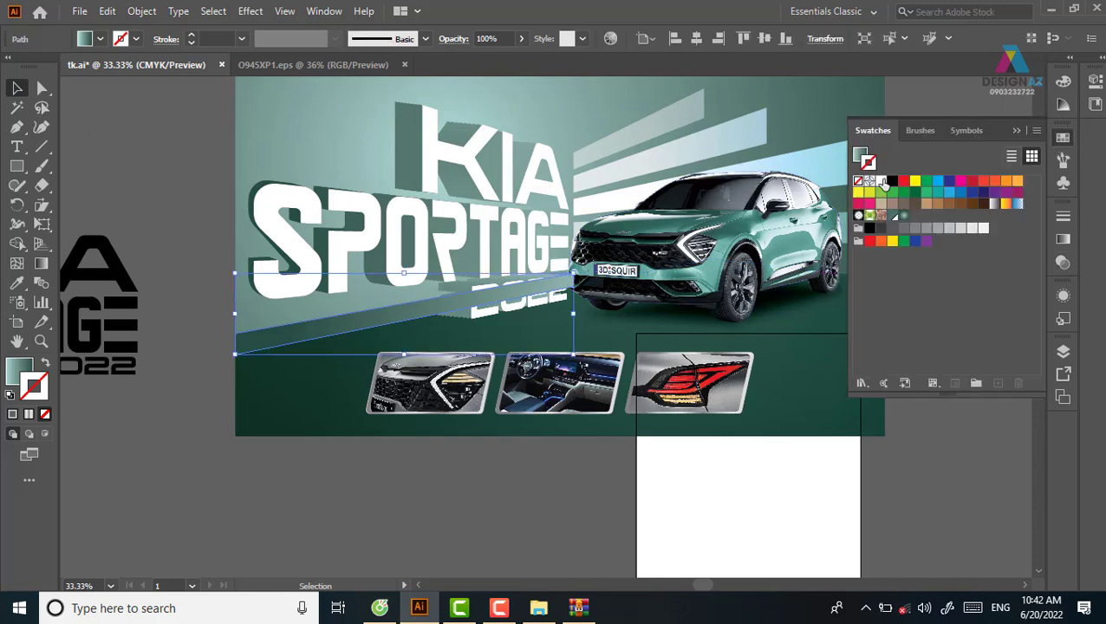
{"action": "left_click", "coordinate": [881, 180]}
{"action": "left_click", "coordinate": [1063, 262]}
{"action": "left_click", "coordinate": [901, 234]}
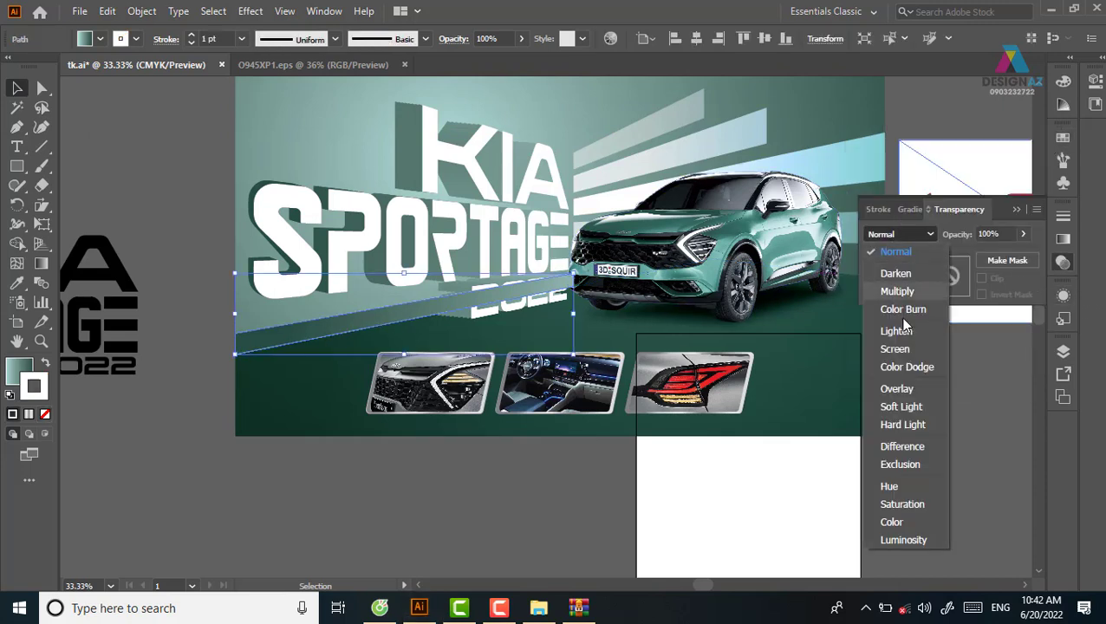
{"action": "left_click", "coordinate": [906, 391]}
{"action": "left_click", "coordinate": [204, 290]}
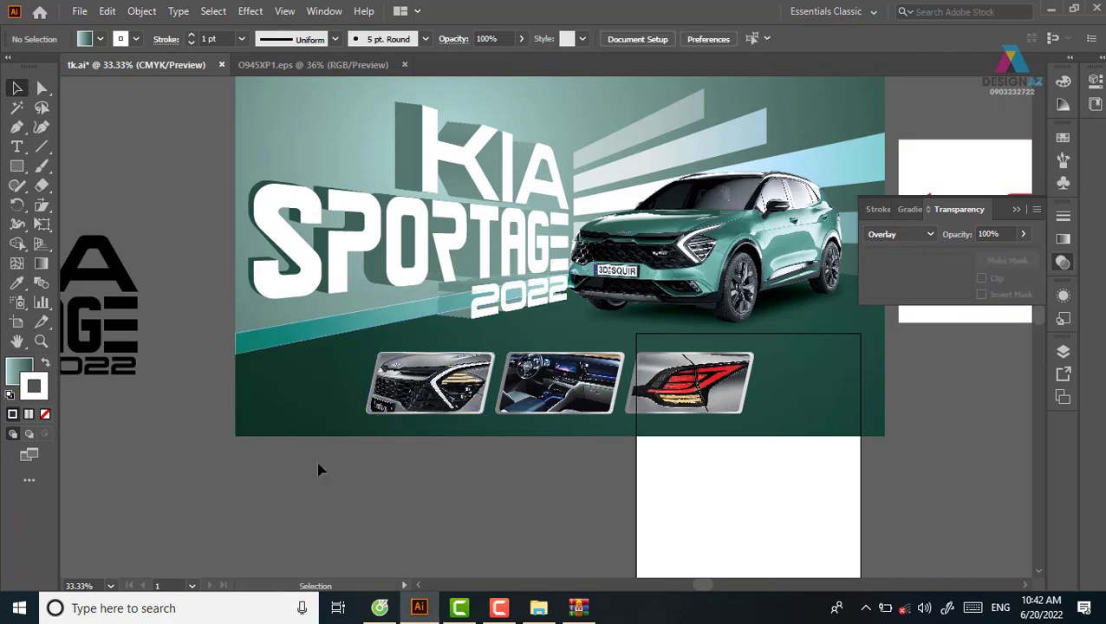
{"action": "left_click", "coordinate": [325, 340]}
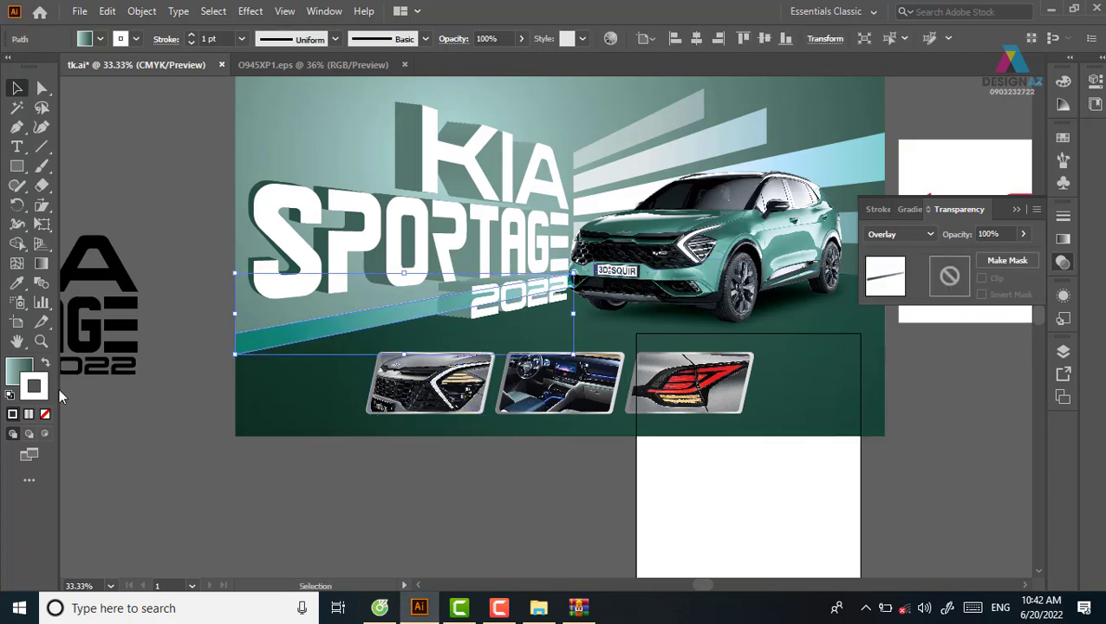
{"action": "left_click", "coordinate": [164, 444]}
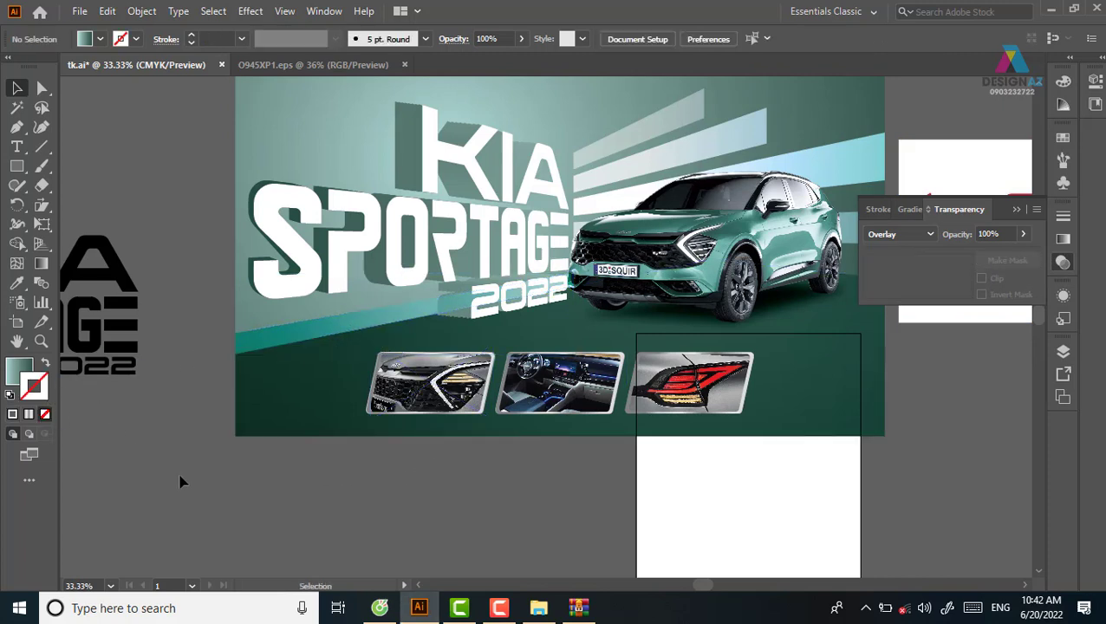
Nudge the KIA SPORTAGE lettering down and try Multiply blending on it, then undo
{"action": "left_click", "coordinate": [444, 255]}
{"action": "left_click_drag", "start_coordinate": [444, 256], "coordinate": [460, 282]}
{"action": "left_click", "coordinate": [212, 291]}
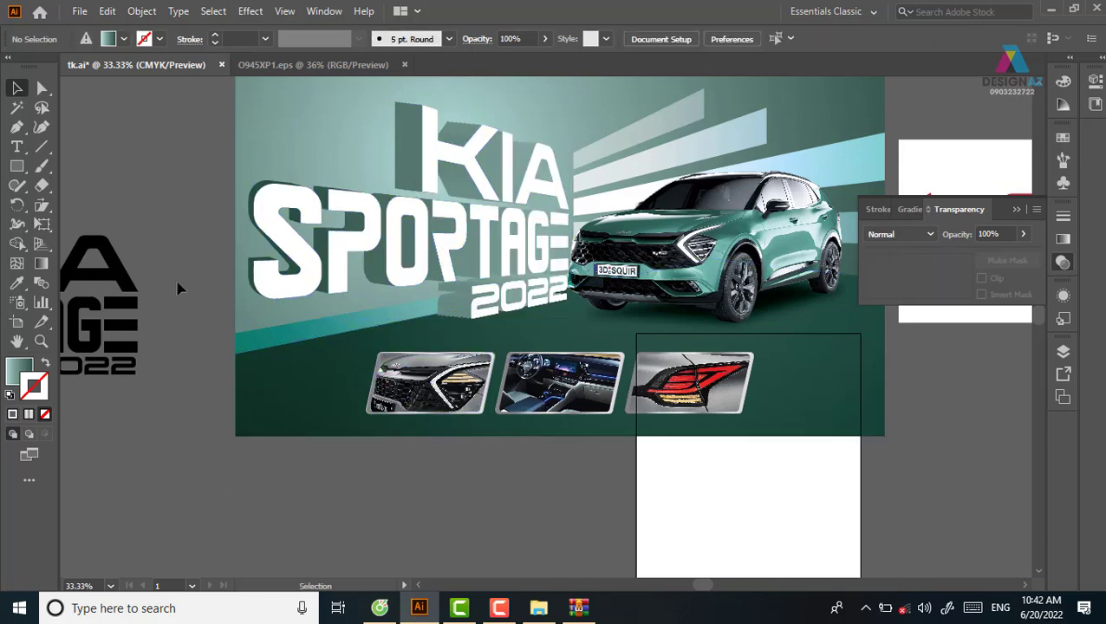
{"action": "left_click", "coordinate": [518, 232]}
{"action": "left_click", "coordinate": [914, 234]}
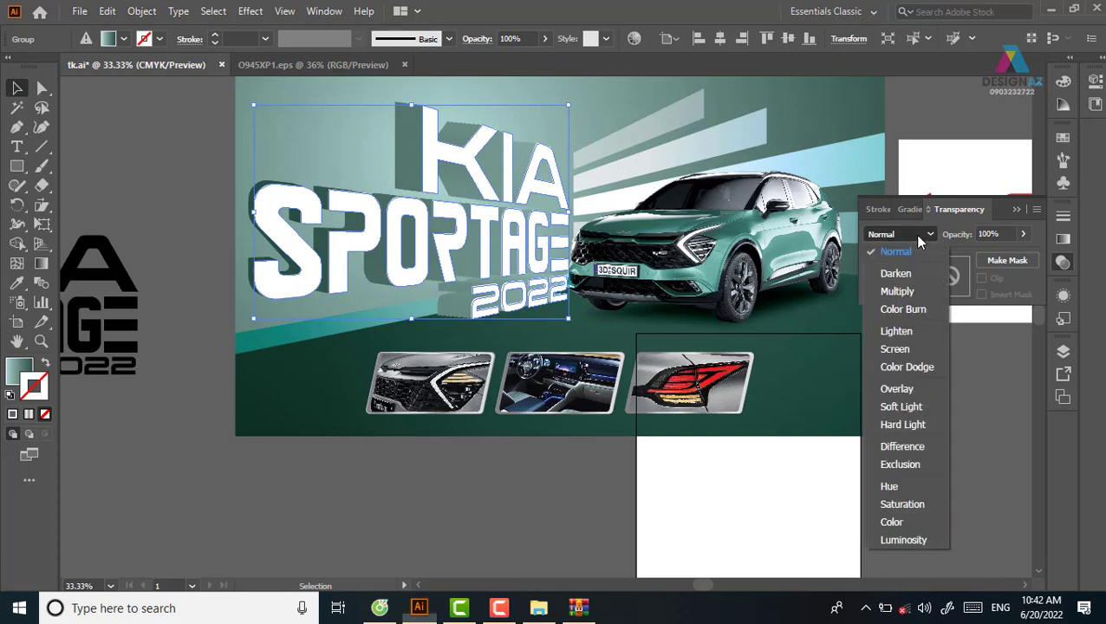
{"action": "left_click", "coordinate": [910, 292]}
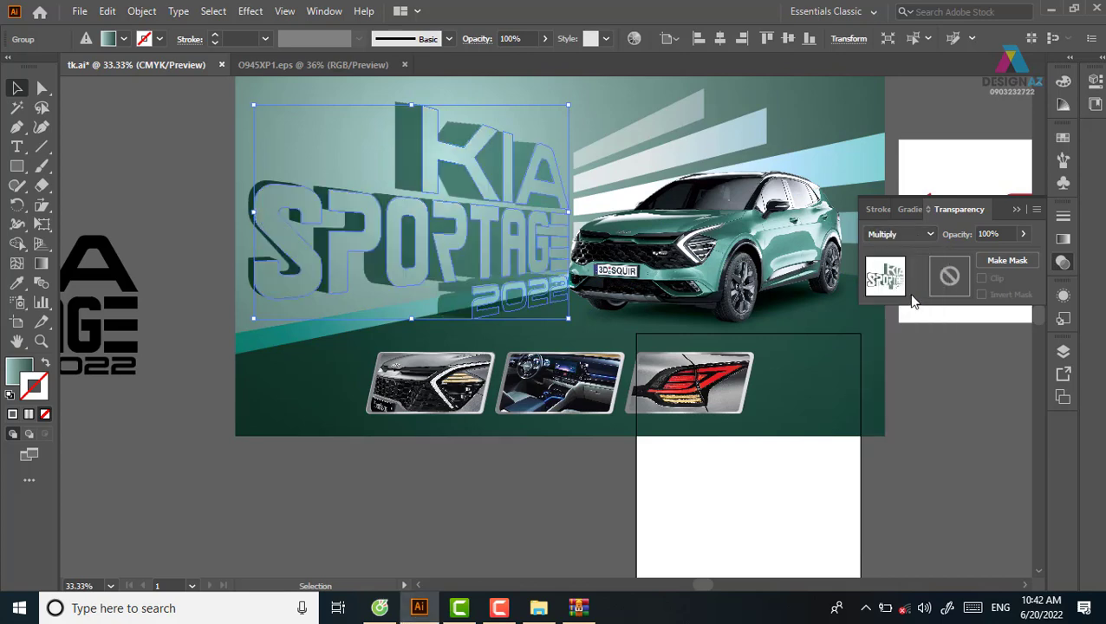
{"action": "key", "text": "ctrl+z"}
{"action": "left_click", "coordinate": [212, 342]}
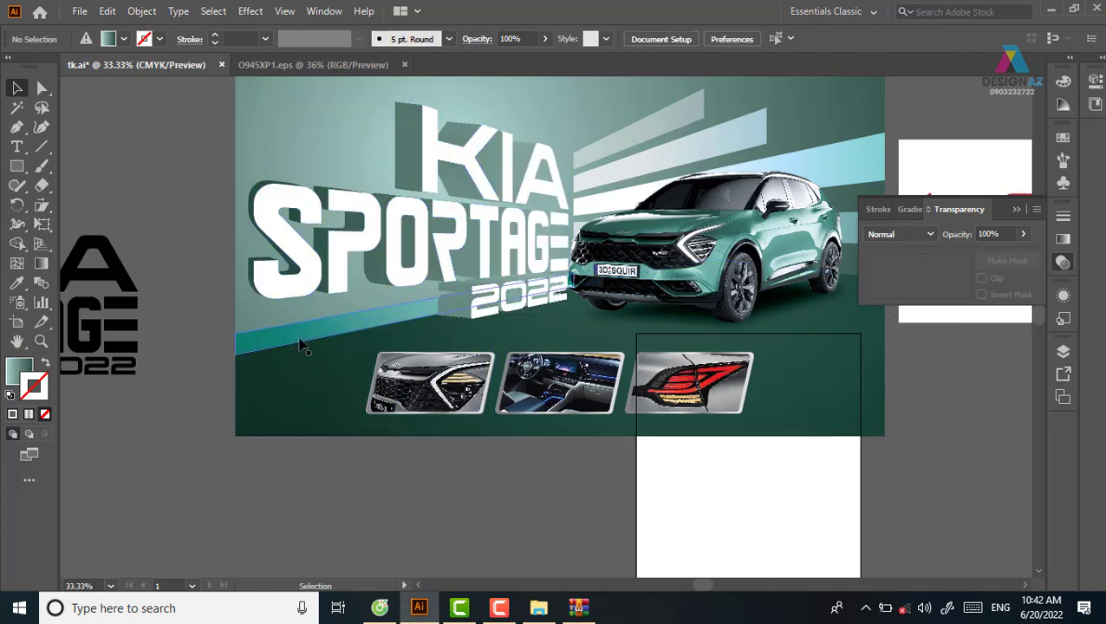
Check the stripe and zoom out to show the banner beside the logo
{"action": "left_click", "coordinate": [301, 343]}
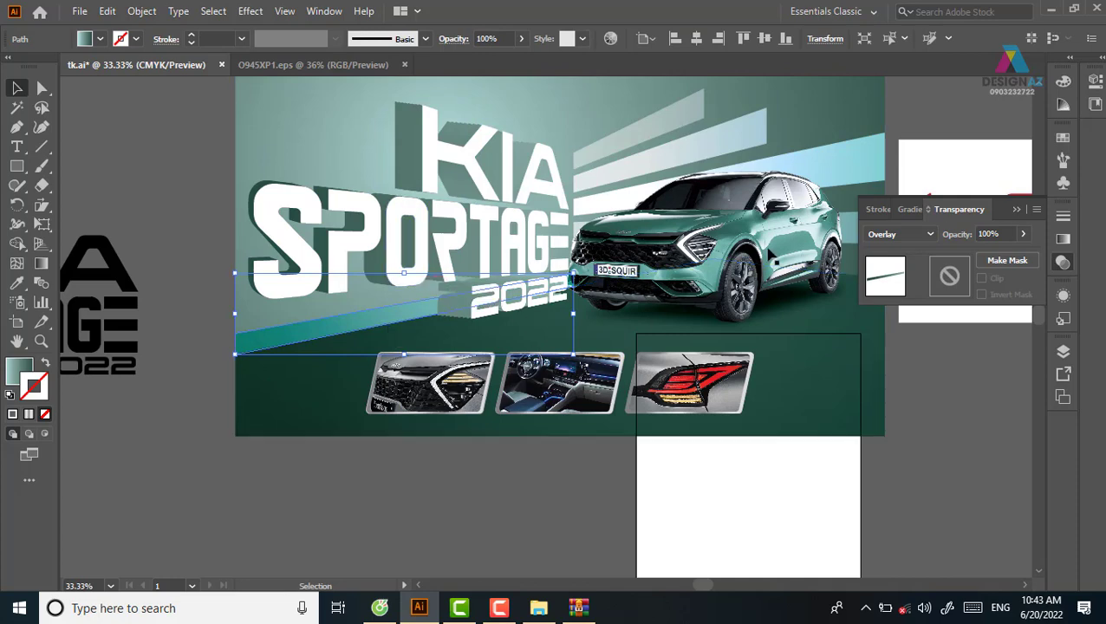
{"action": "left_click", "coordinate": [511, 525]}
{"action": "left_click_drag", "start_coordinate": [749, 453], "coordinate": [634, 484]}
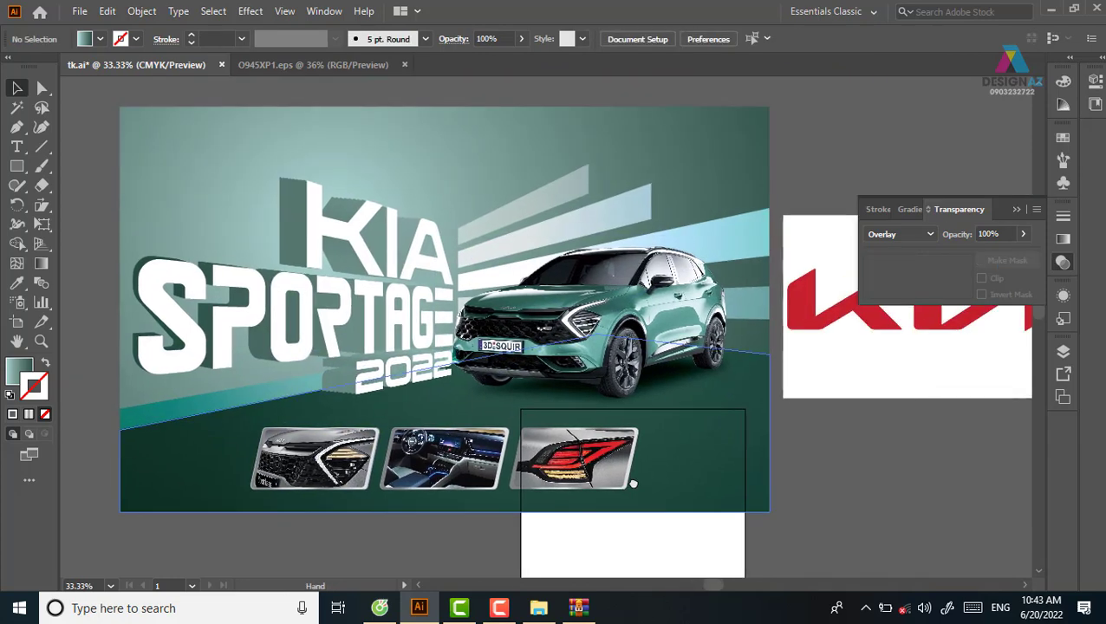
{"action": "key", "text": "ctrl+minus"}
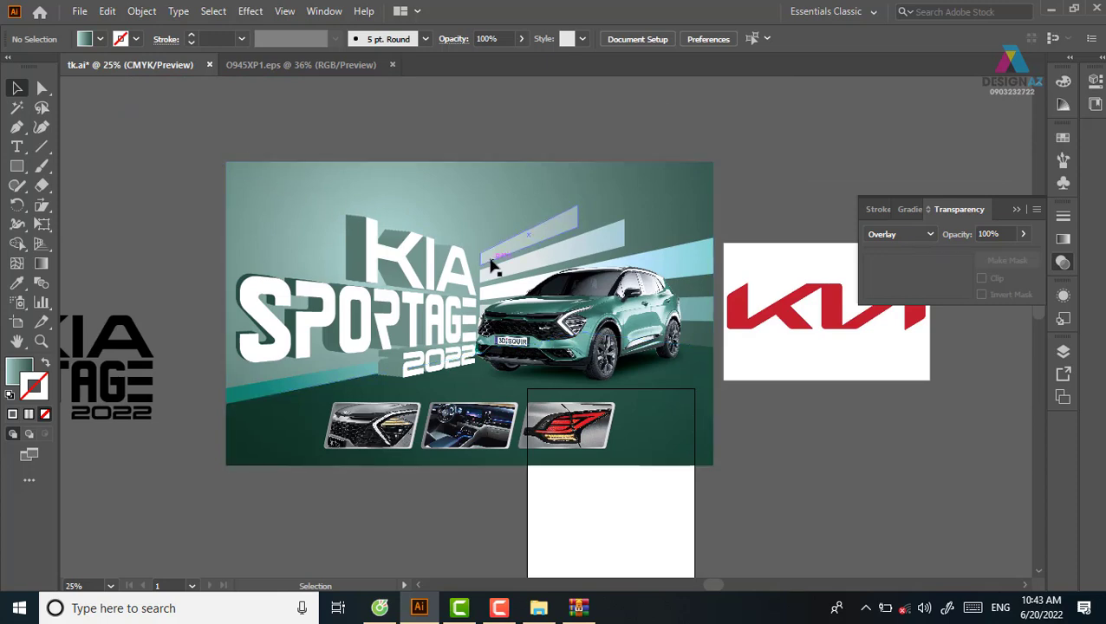
Image Trace the red KIA logo image into black vector artwork
{"action": "left_click_drag", "start_coordinate": [878, 345], "coordinate": [750, 356]}
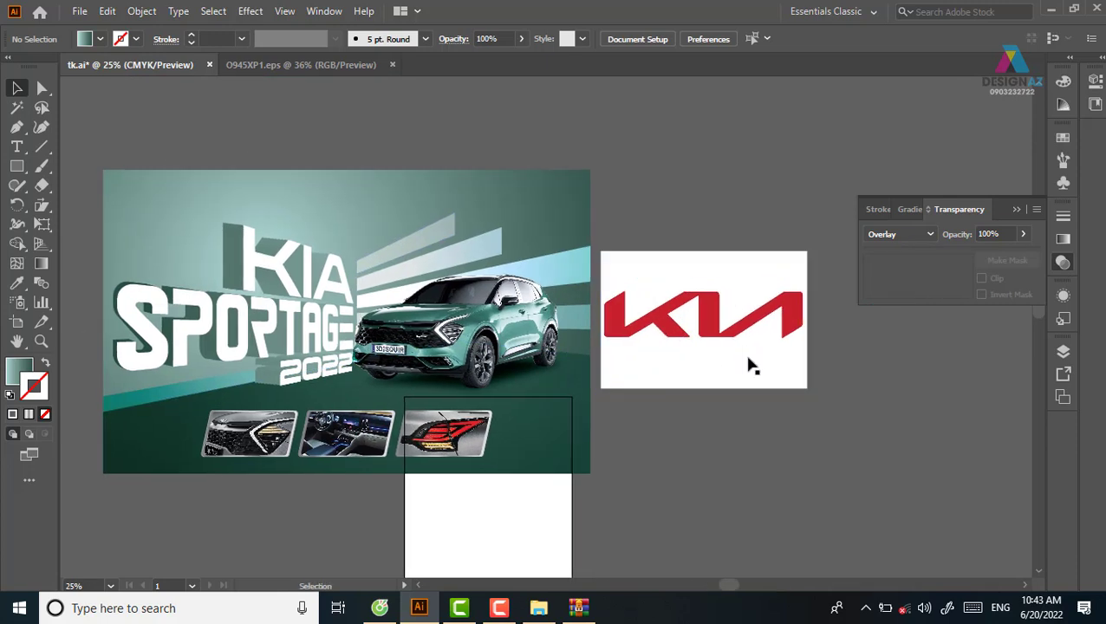
{"action": "left_click", "coordinate": [751, 338]}
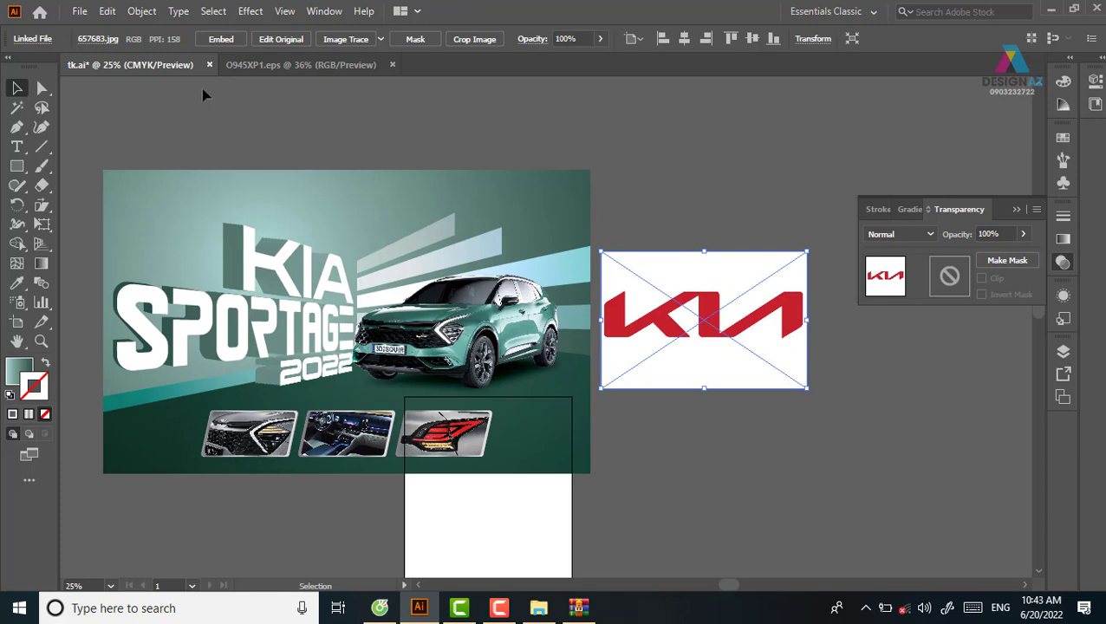
{"action": "left_click", "coordinate": [345, 41]}
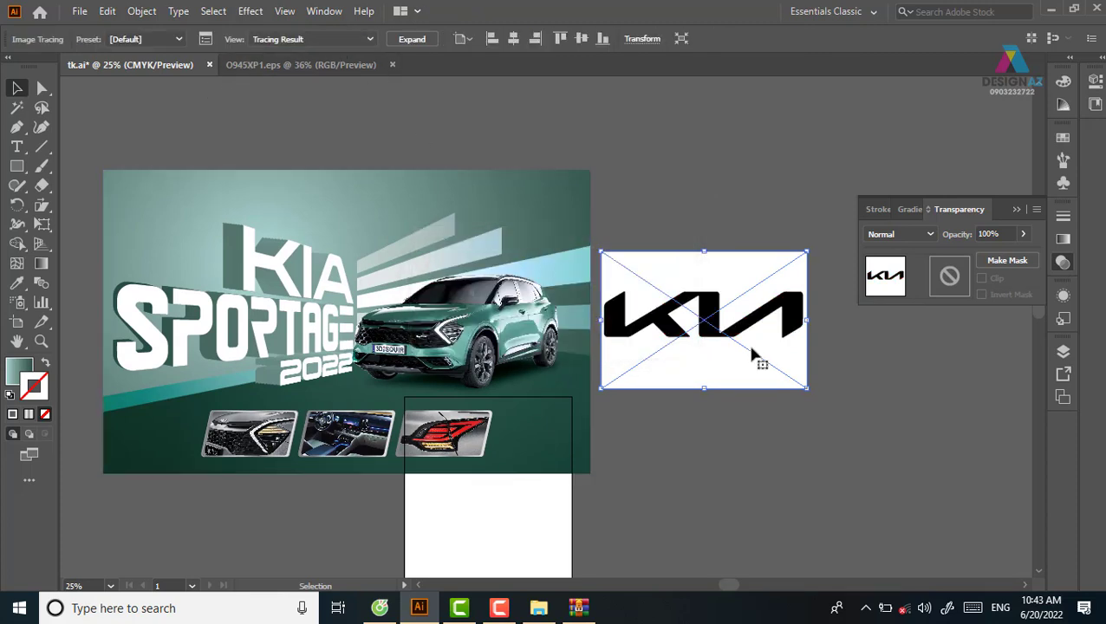
{"action": "left_click", "coordinate": [741, 184]}
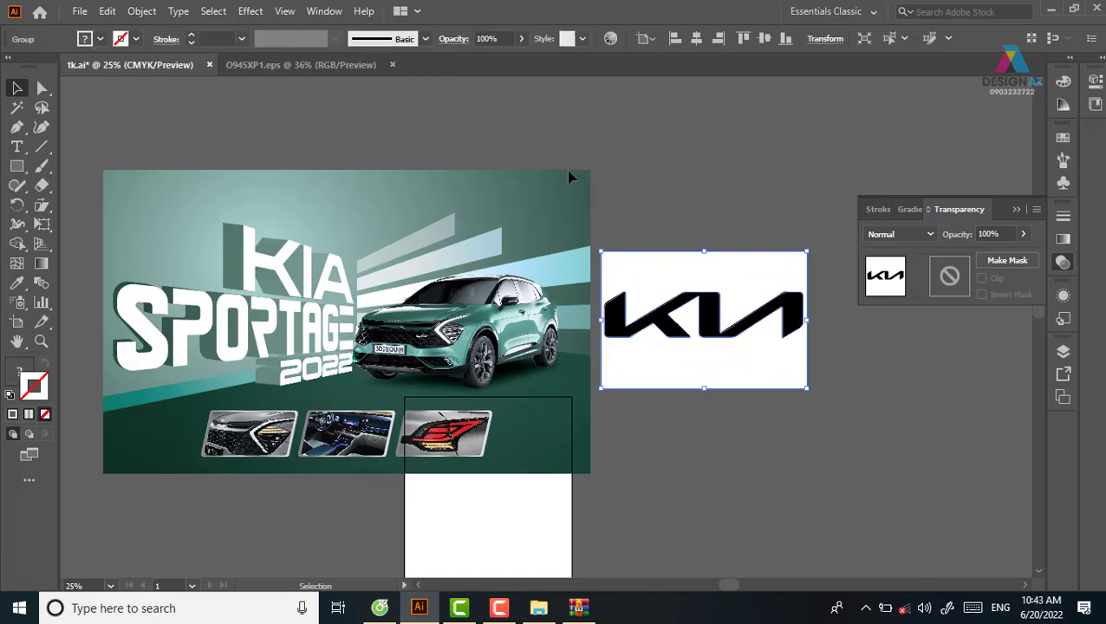
Magic Wand the white background around the traced logo and delete it
{"action": "left_click", "coordinate": [16, 107]}
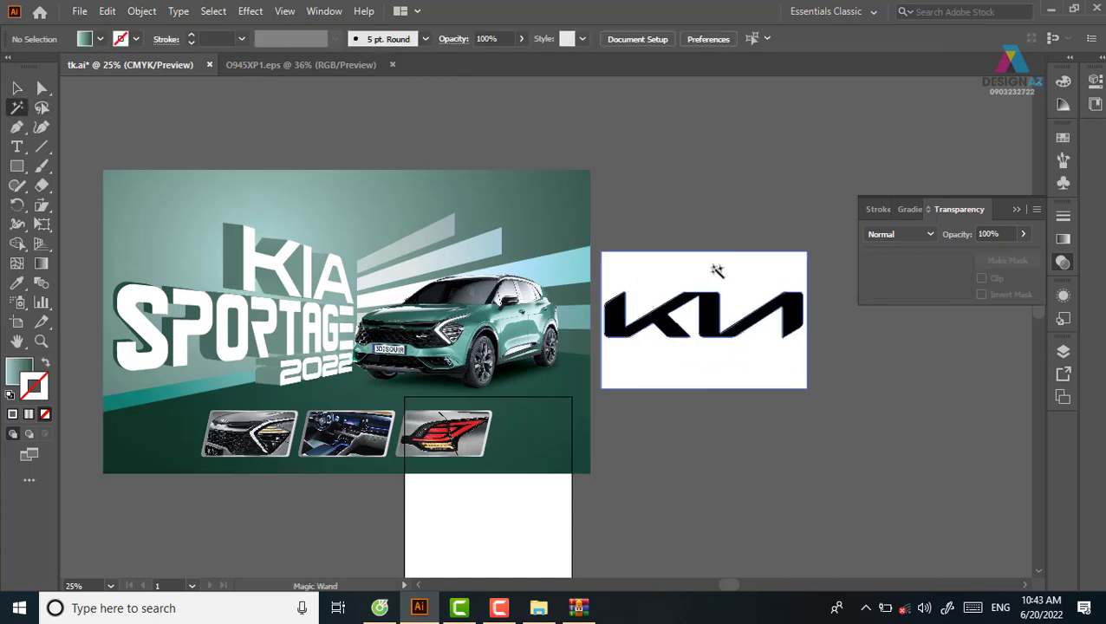
{"action": "left_click", "coordinate": [790, 329]}
{"action": "key", "text": "Delete"}
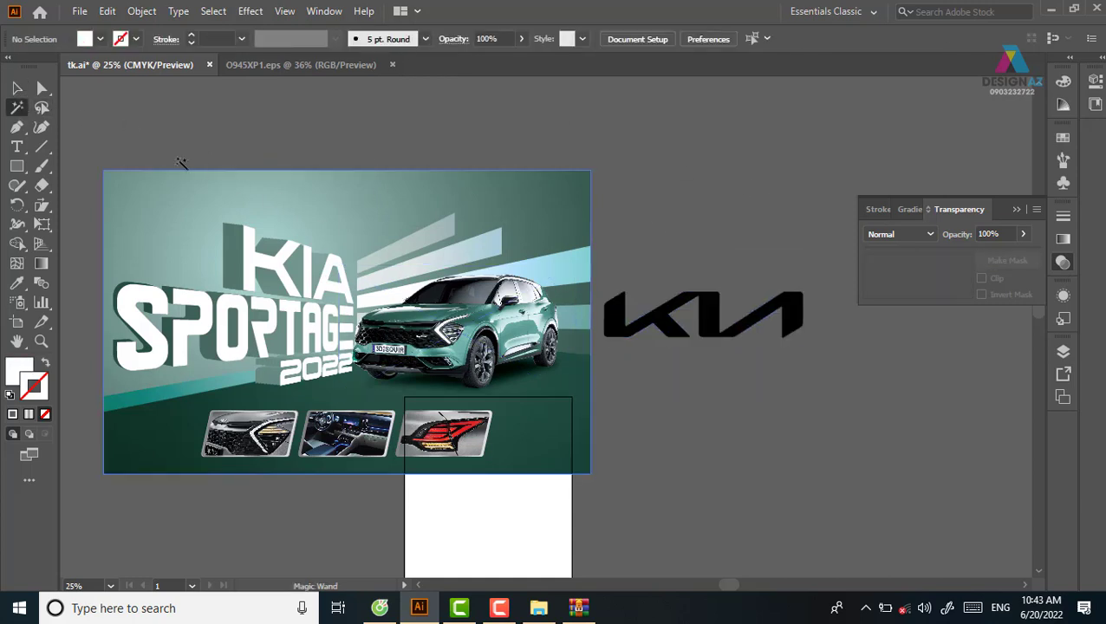
Place the black KIA logo at the banner's top and bring up O945XP1.eps
{"action": "left_click", "coordinate": [18, 88]}
{"action": "left_click_drag", "start_coordinate": [693, 327], "coordinate": [336, 217]}
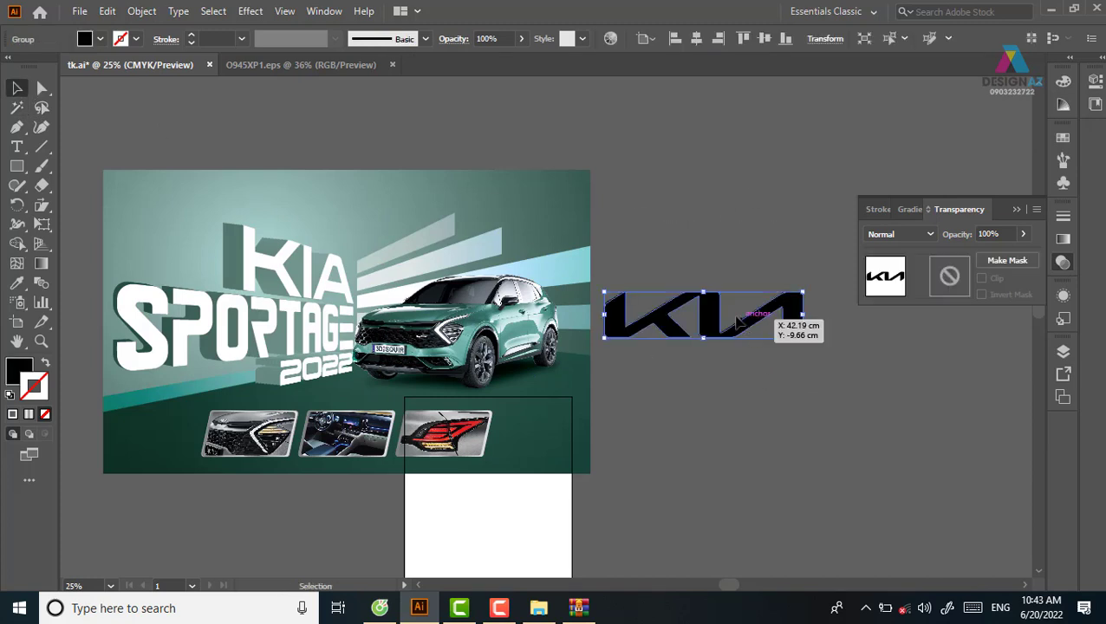
{"action": "left_click", "coordinate": [341, 64]}
{"action": "left_click", "coordinate": [745, 138]}
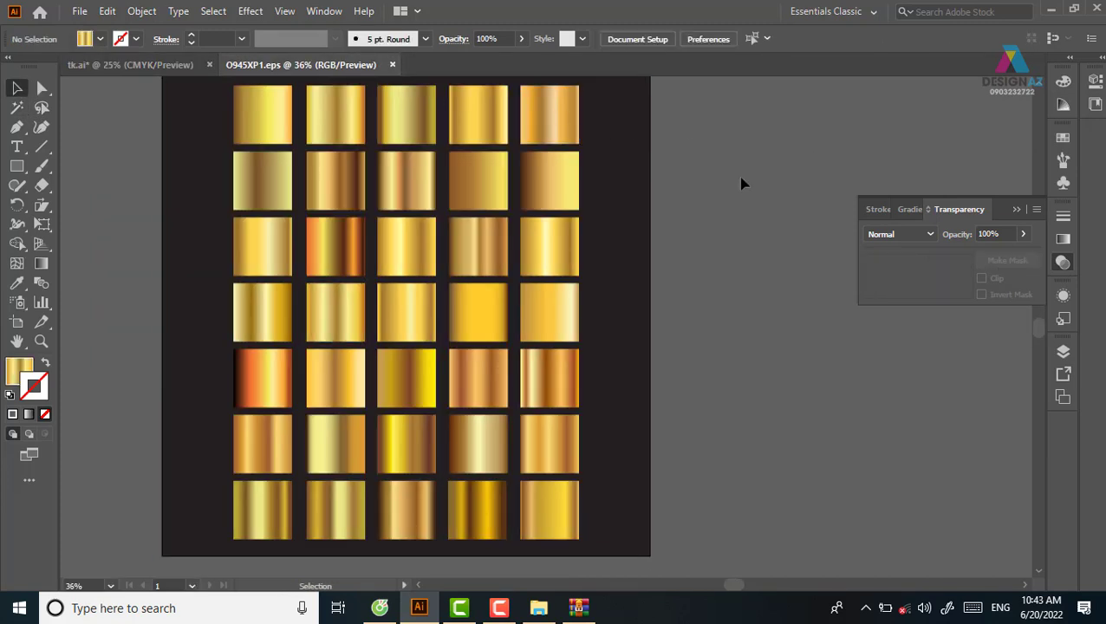
Copy the brown-gold swatch into tk.ai and park it right of the artboard
{"action": "left_click", "coordinate": [345, 183]}
{"action": "key", "text": "ctrl+c"}
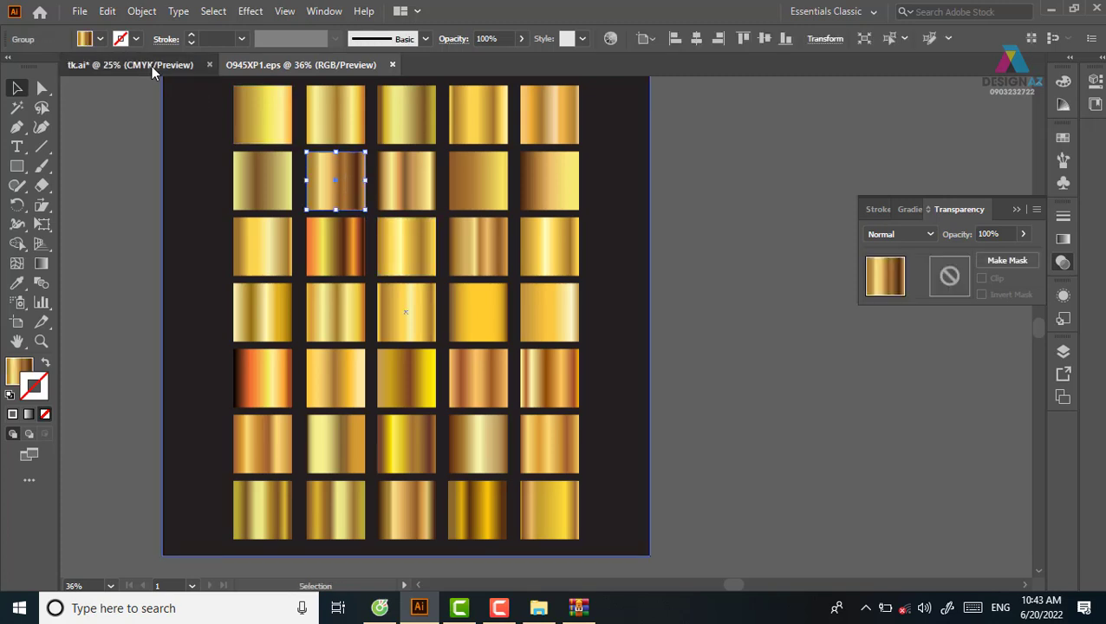
{"action": "left_click", "coordinate": [152, 66]}
{"action": "left_click", "coordinate": [676, 207]}
{"action": "key", "text": "ctrl+v"}
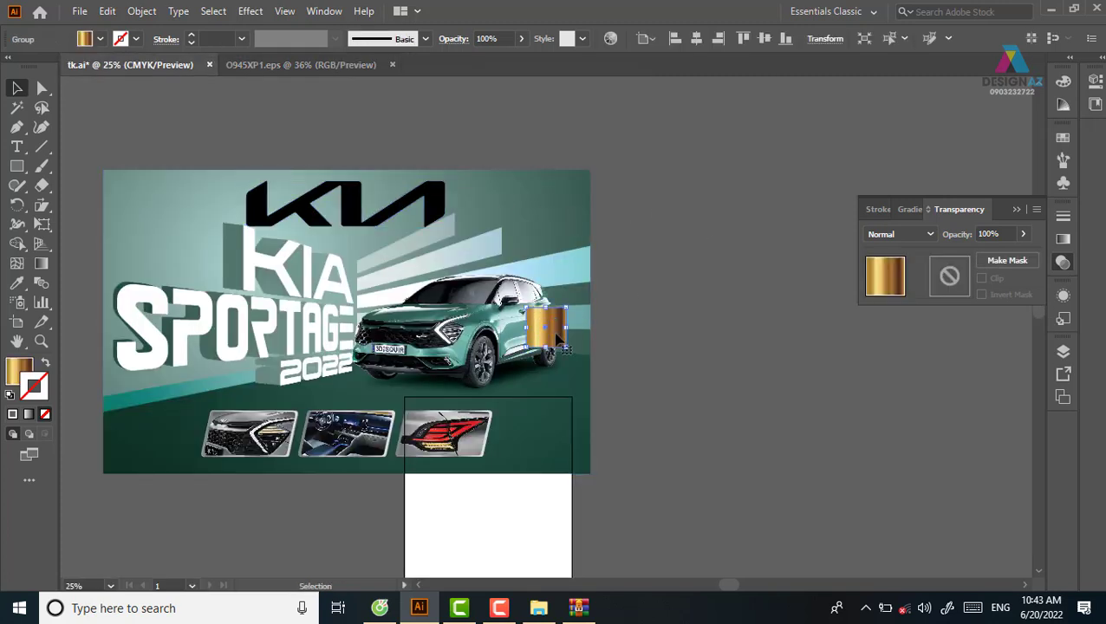
{"action": "left_click_drag", "start_coordinate": [557, 338], "coordinate": [748, 236]}
Eyedropper the gold swatch's gradient onto the KIA logo
{"action": "left_click", "coordinate": [374, 227]}
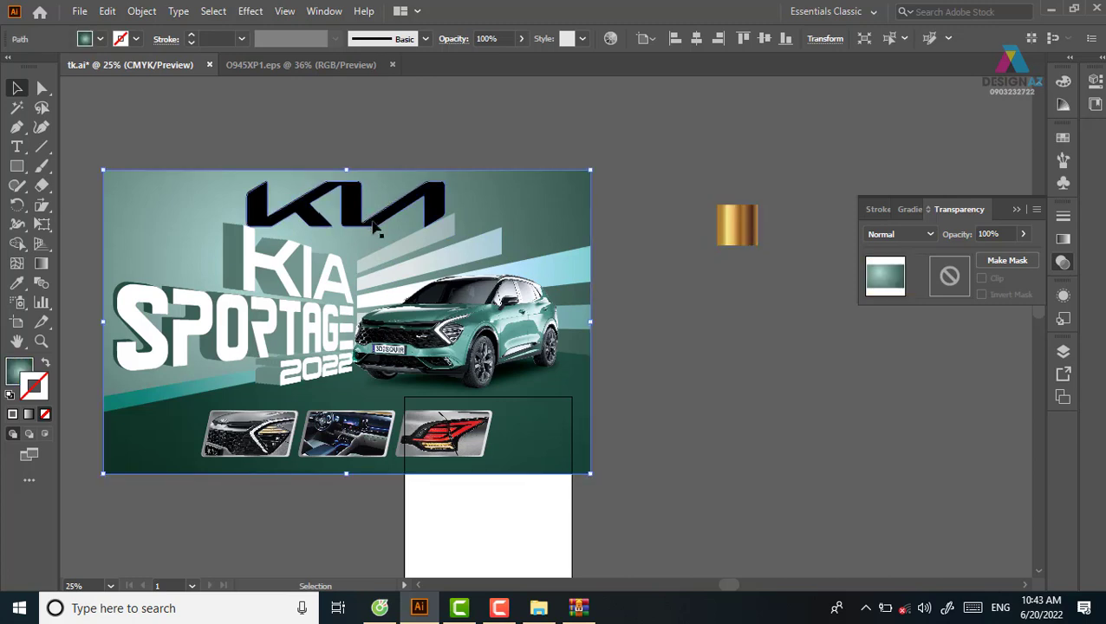
{"action": "left_click", "coordinate": [374, 227]}
{"action": "key", "text": "i"}
{"action": "left_click", "coordinate": [741, 234]}
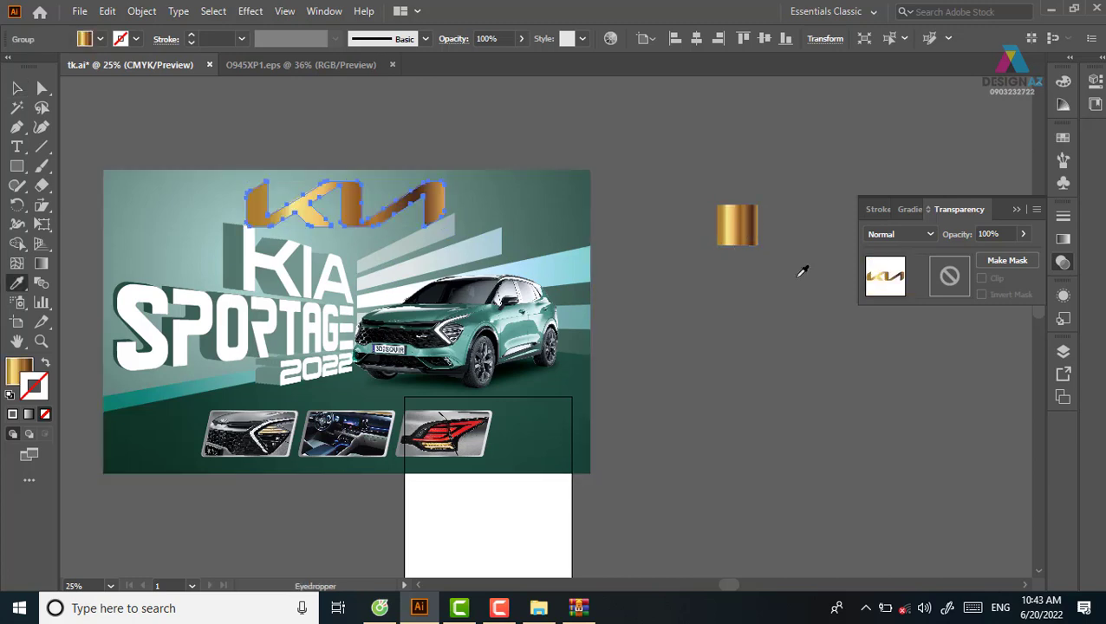
Convert the gold KIA logo to grayscale via Edit Colors
{"action": "left_click", "coordinate": [16, 88]}
{"action": "left_click", "coordinate": [506, 151]}
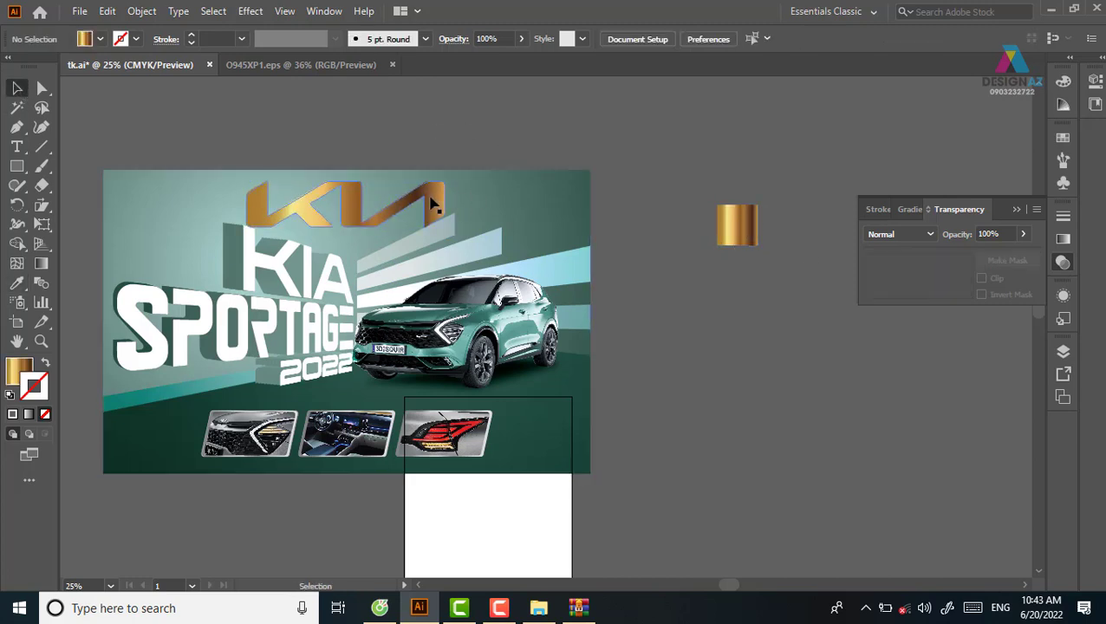
{"action": "left_click", "coordinate": [432, 204]}
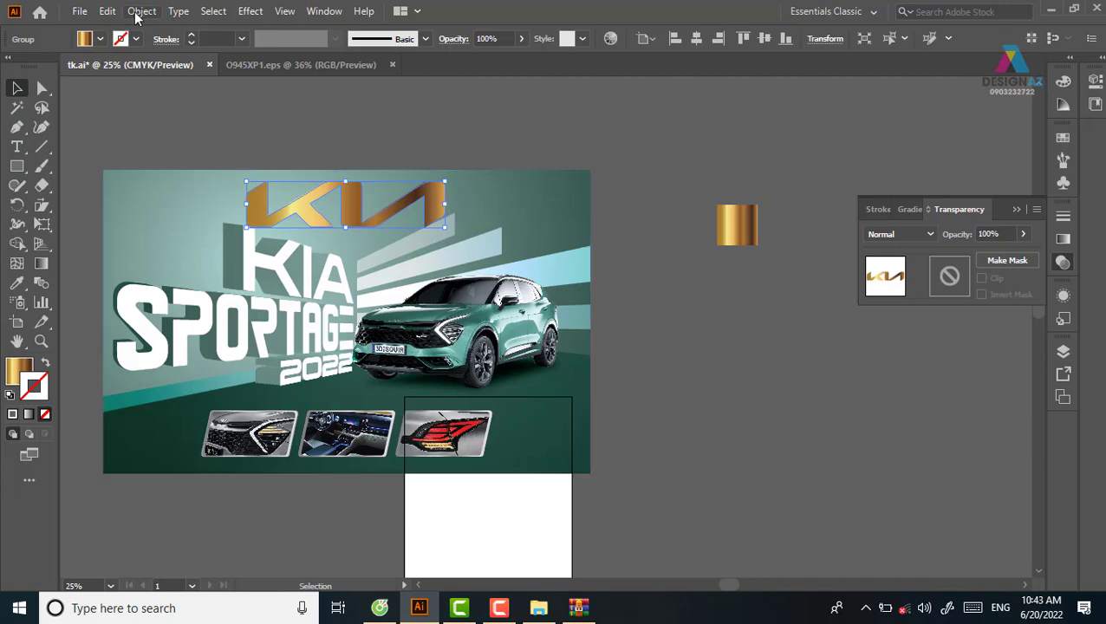
{"action": "left_click", "coordinate": [107, 11]}
{"action": "mouse_move", "coordinate": [145, 297]}
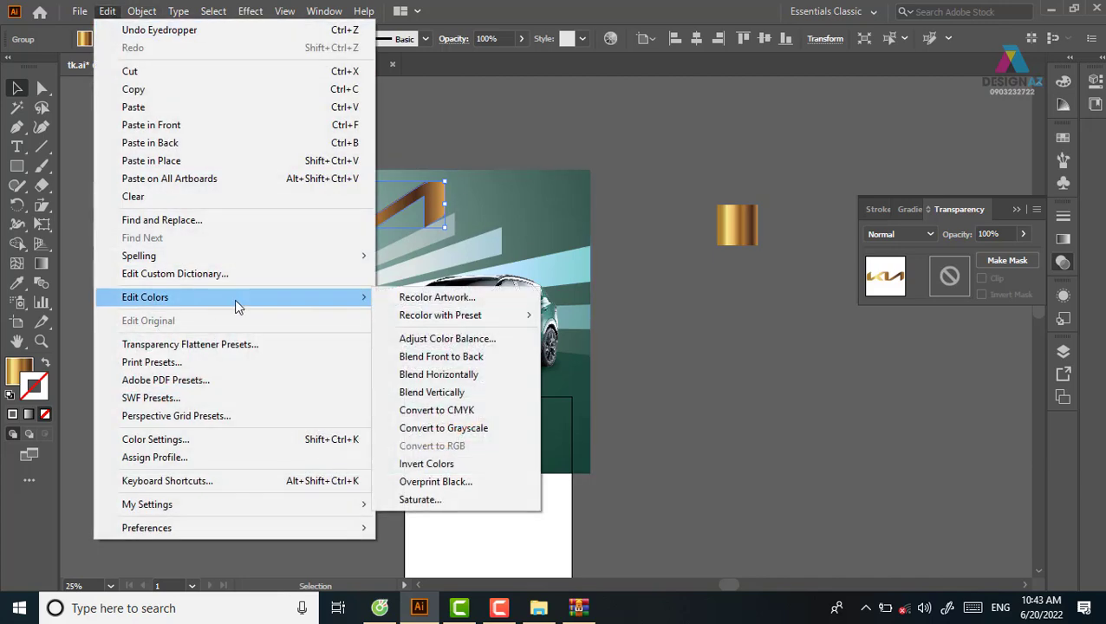
{"action": "left_click", "coordinate": [451, 428]}
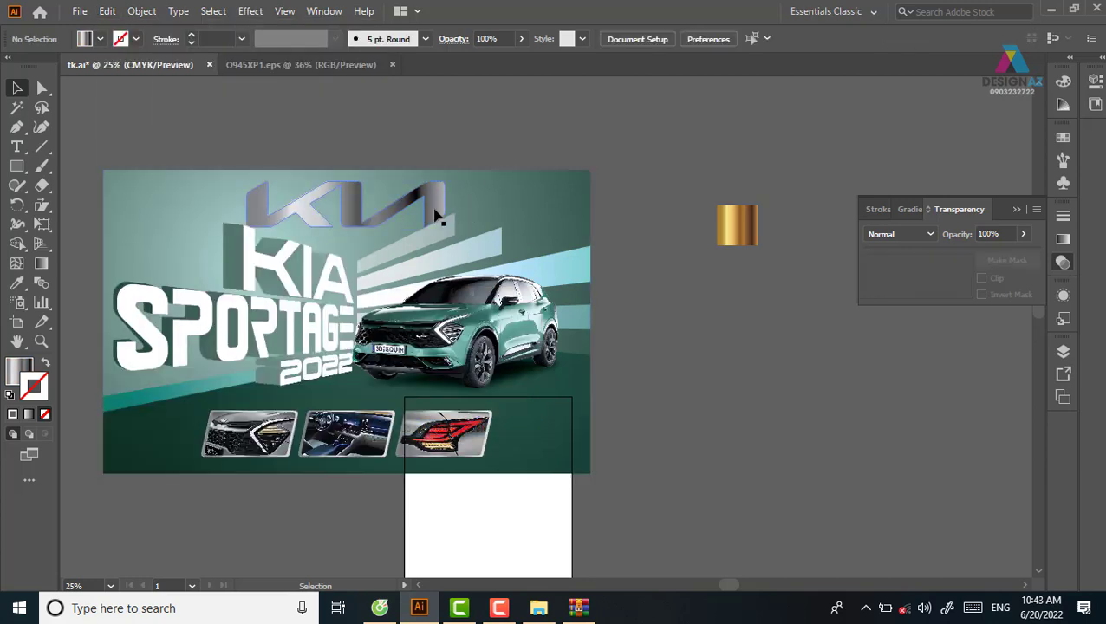
Apply a linear gradient to the logo, dragged vertically into horizontal metallic bands
{"action": "left_click", "coordinate": [436, 215]}
{"action": "key", "text": "g"}
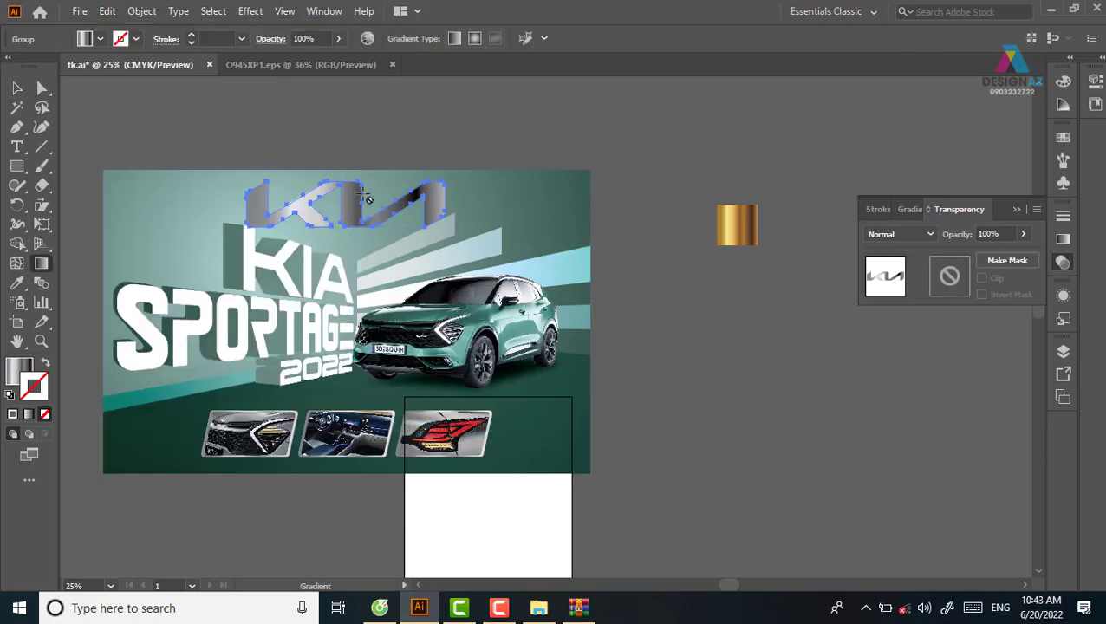
{"action": "left_click", "coordinate": [364, 198]}
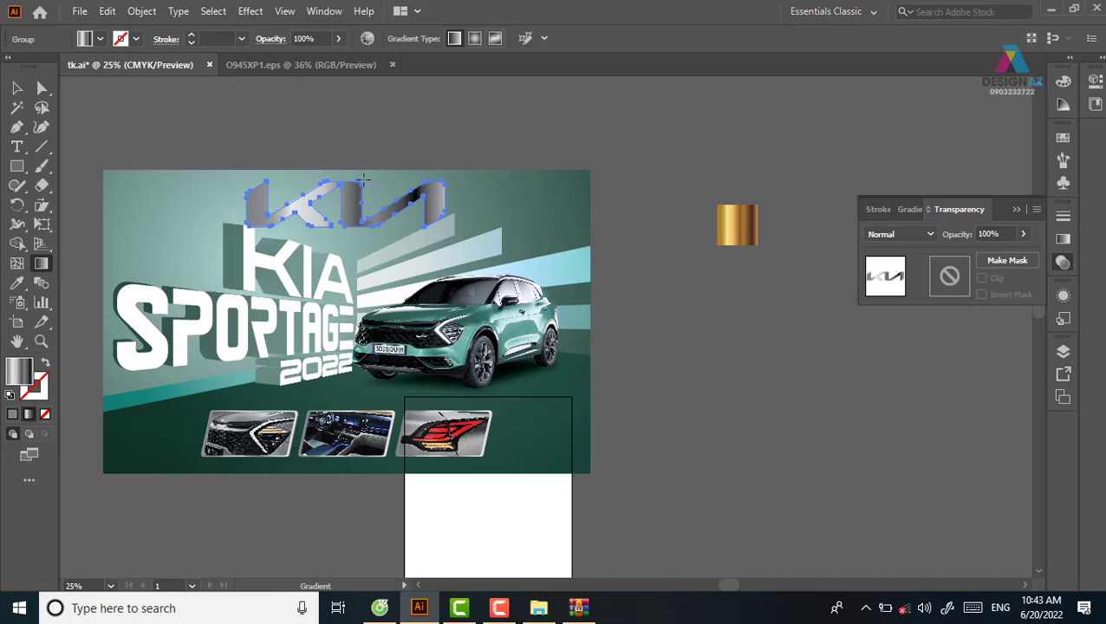
{"action": "left_click_drag", "start_coordinate": [364, 179], "coordinate": [364, 227]}
{"action": "left_click", "coordinate": [19, 90]}
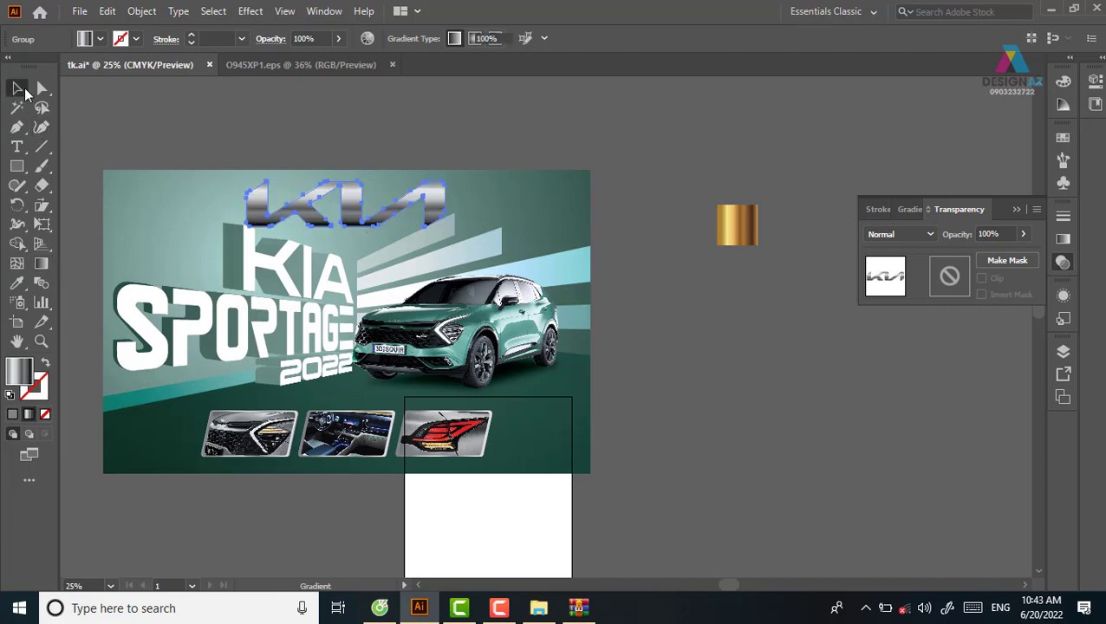
{"action": "left_click", "coordinate": [501, 192]}
{"action": "left_click", "coordinate": [434, 206]}
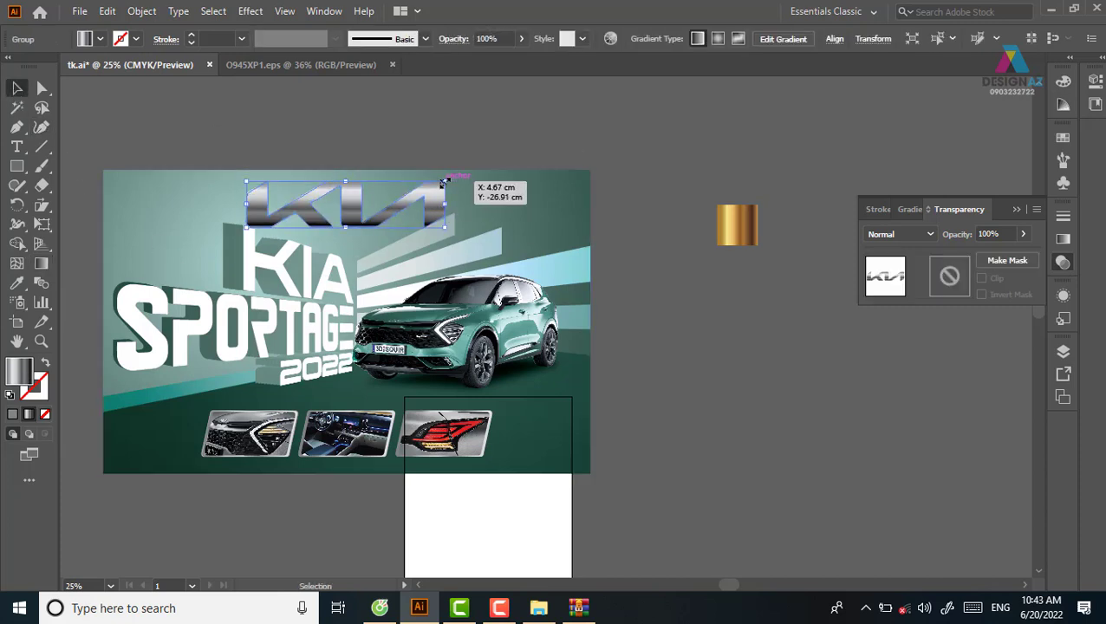
Scale the silver KIA logo down around its centre, then zoom in
{"action": "left_click_drag", "start_coordinate": [444, 182], "coordinate": [409, 189]}
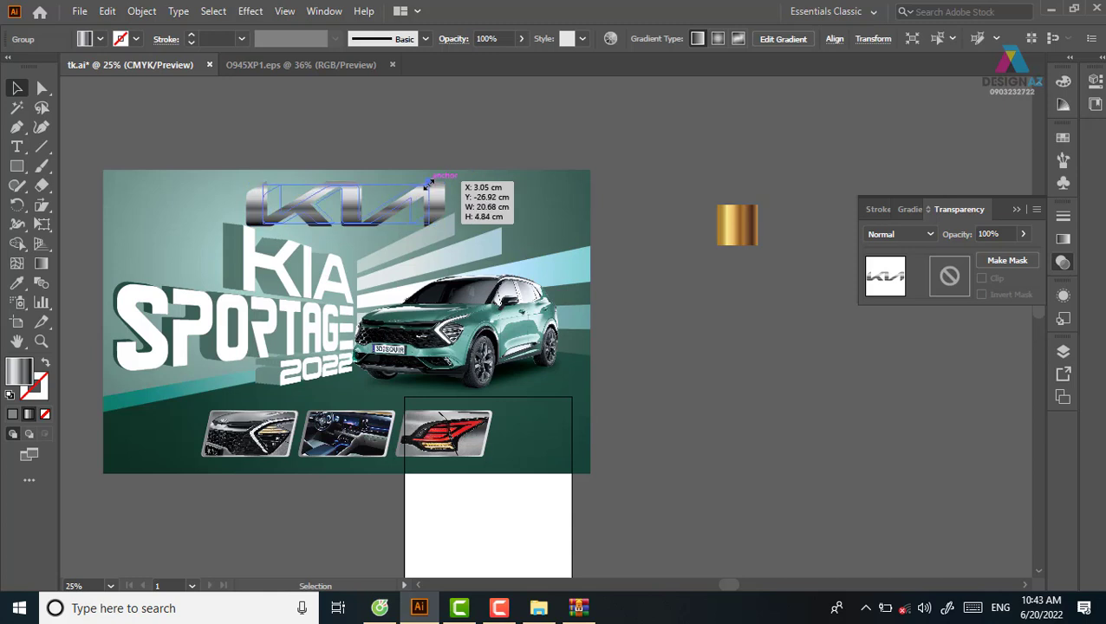
{"action": "left_click", "coordinate": [442, 134]}
{"action": "left_click_drag", "start_coordinate": [630, 240], "coordinate": [753, 210]}
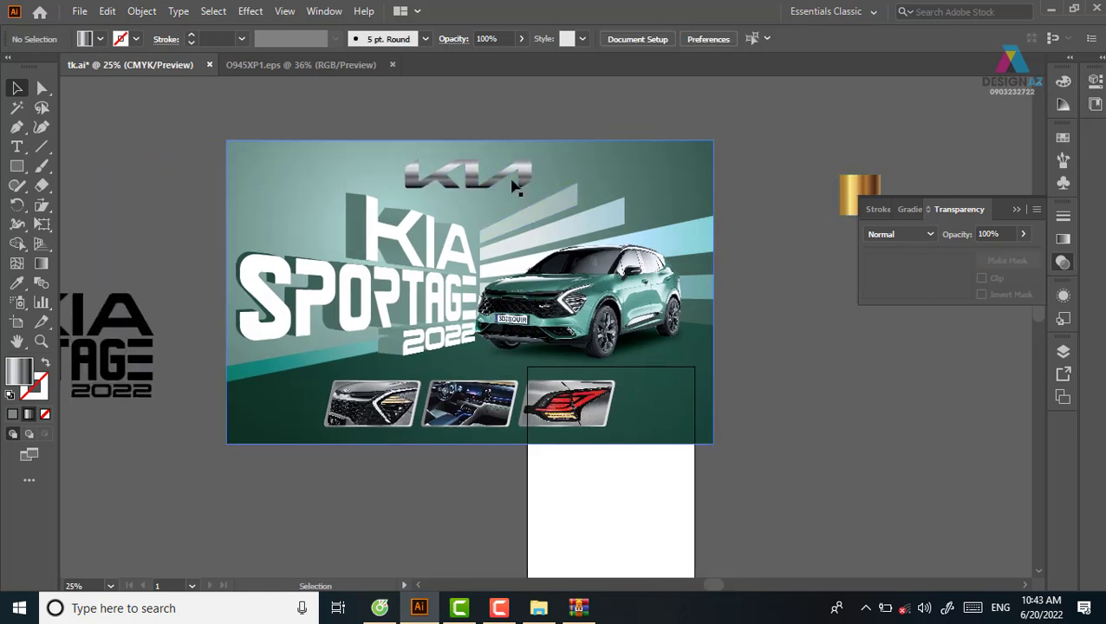
{"action": "left_click_drag", "start_coordinate": [515, 187], "coordinate": [341, 172]}
{"action": "key", "text": "ctrl+z"}
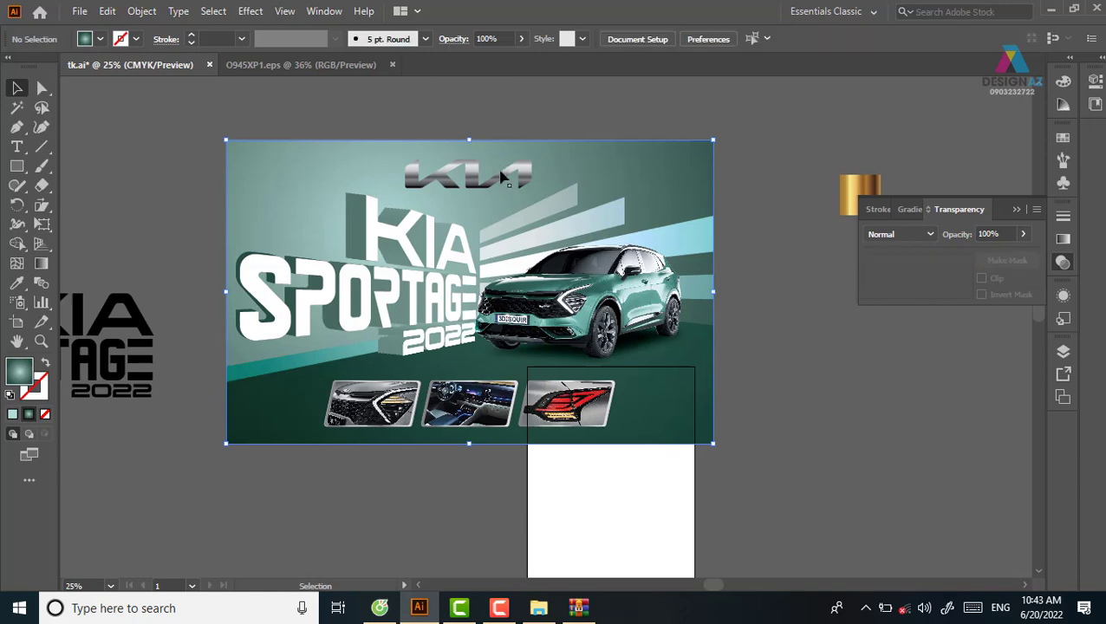
{"action": "left_click", "coordinate": [501, 176]}
{"action": "left_click_drag", "start_coordinate": [531, 161], "coordinate": [525, 156]}
{"action": "left_click", "coordinate": [544, 129]}
{"action": "key", "text": "ctrl+plus"}
{"action": "key", "text": "ctrl+plus"}
{"action": "key", "text": "ctrl+plus"}
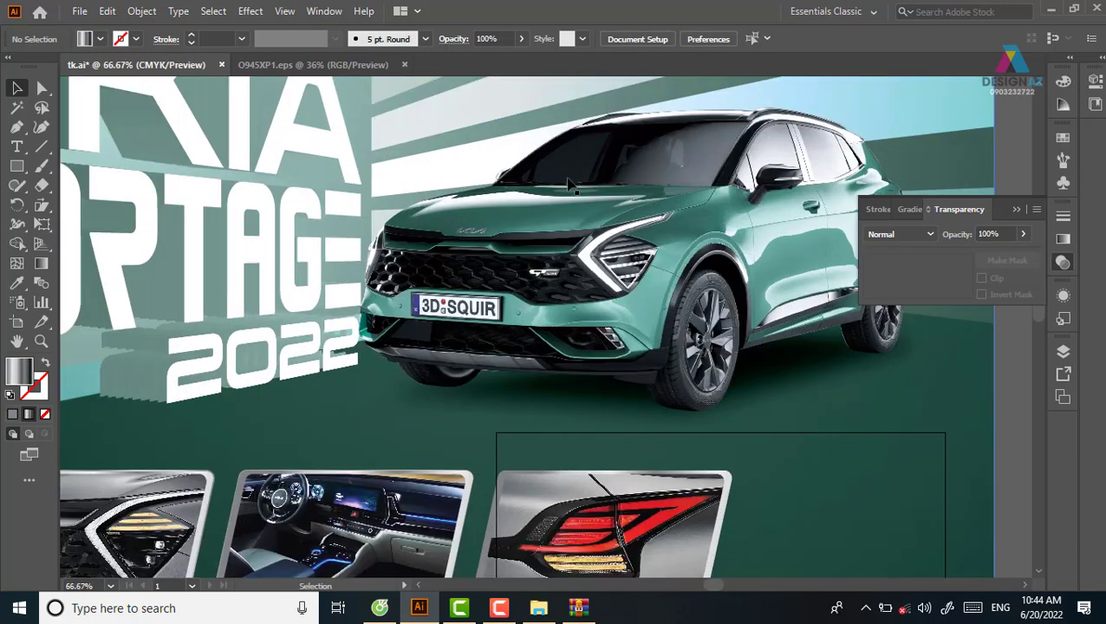
Remove a dark gradient stop, shift another stop, then Alt-drag a duplicate logo rightward
{"action": "scroll", "coordinate": [564, 200], "scroll_direction": "up", "scroll_amount": 5}
{"action": "scroll", "coordinate": [563, 199], "scroll_direction": "left", "scroll_amount": 2}
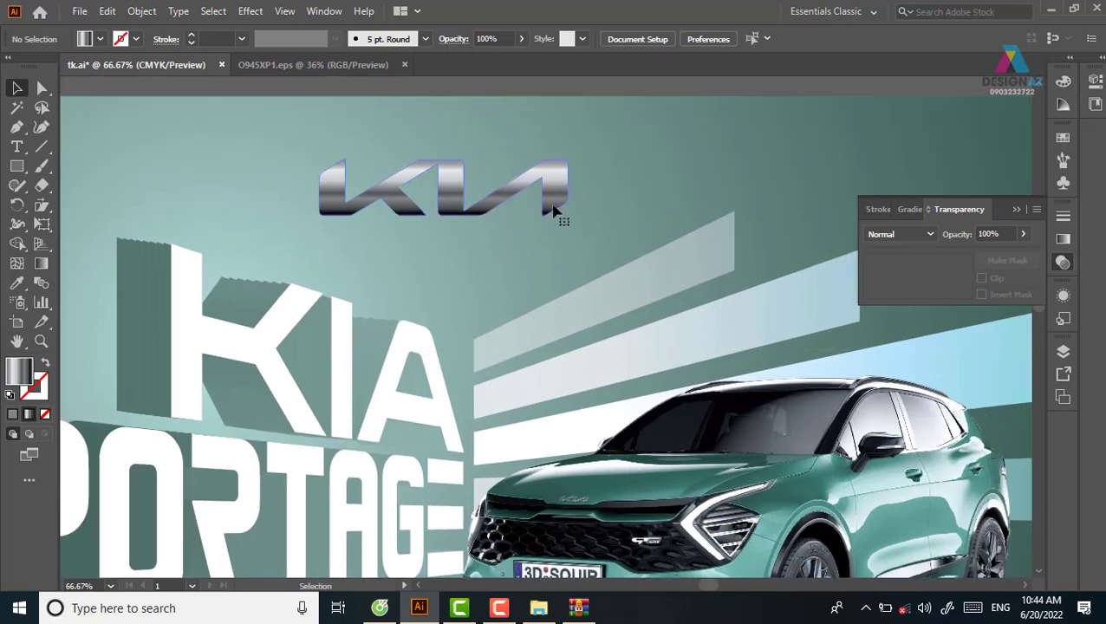
{"action": "left_click", "coordinate": [553, 211]}
{"action": "left_click", "coordinate": [1064, 240]}
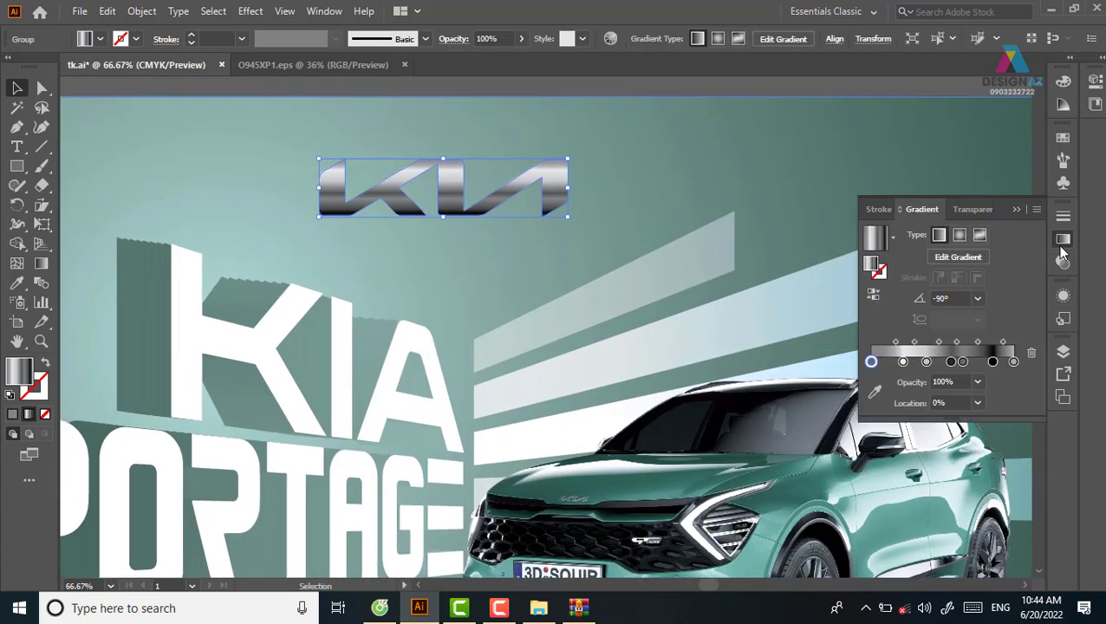
{"action": "mouse_move", "coordinate": [990, 361]}
{"action": "left_mouse_down"}
{"action": "mouse_move", "coordinate": [991, 385]}
{"action": "mouse_move", "coordinate": [954, 367]}
{"action": "left_mouse_up"}
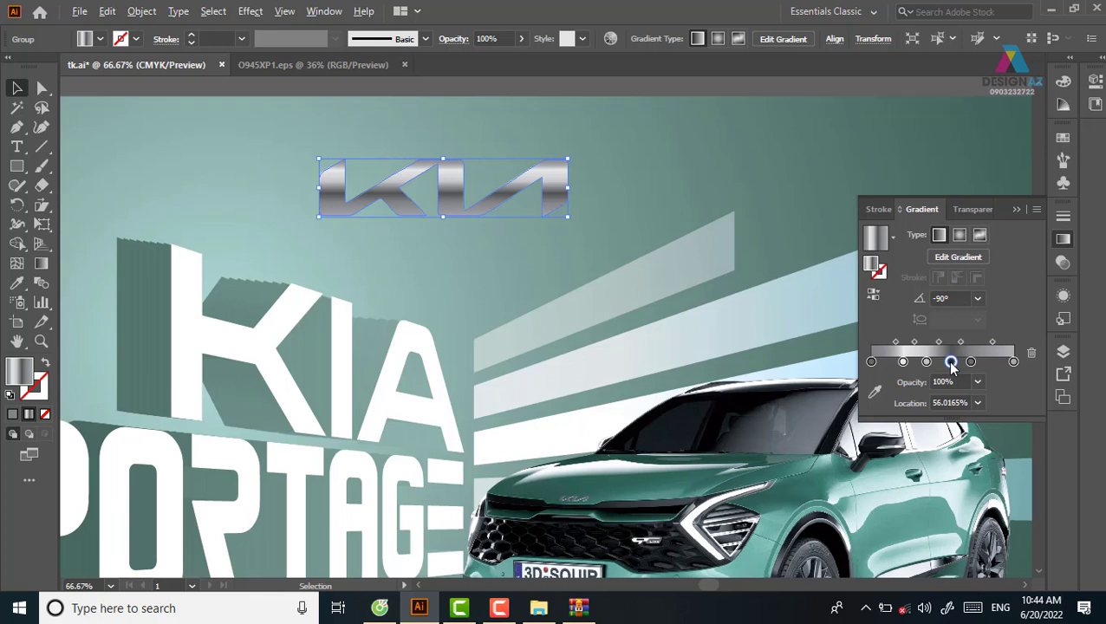
{"action": "left_click_drag", "start_coordinate": [951, 362], "coordinate": [996, 372]}
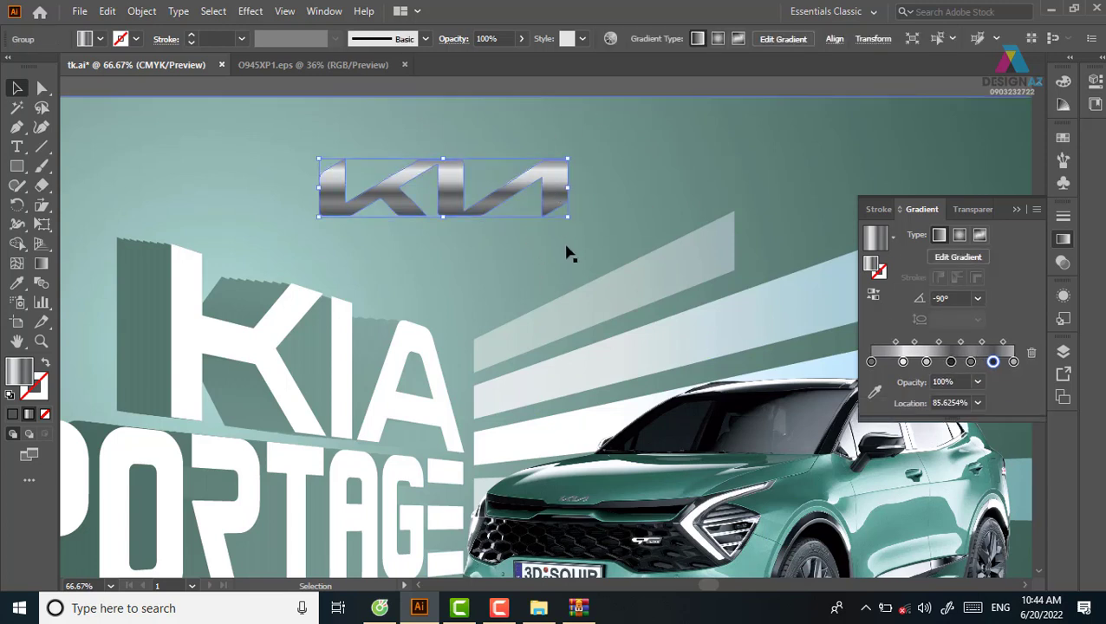
{"action": "left_click_drag", "start_coordinate": [559, 204], "coordinate": [806, 195]}
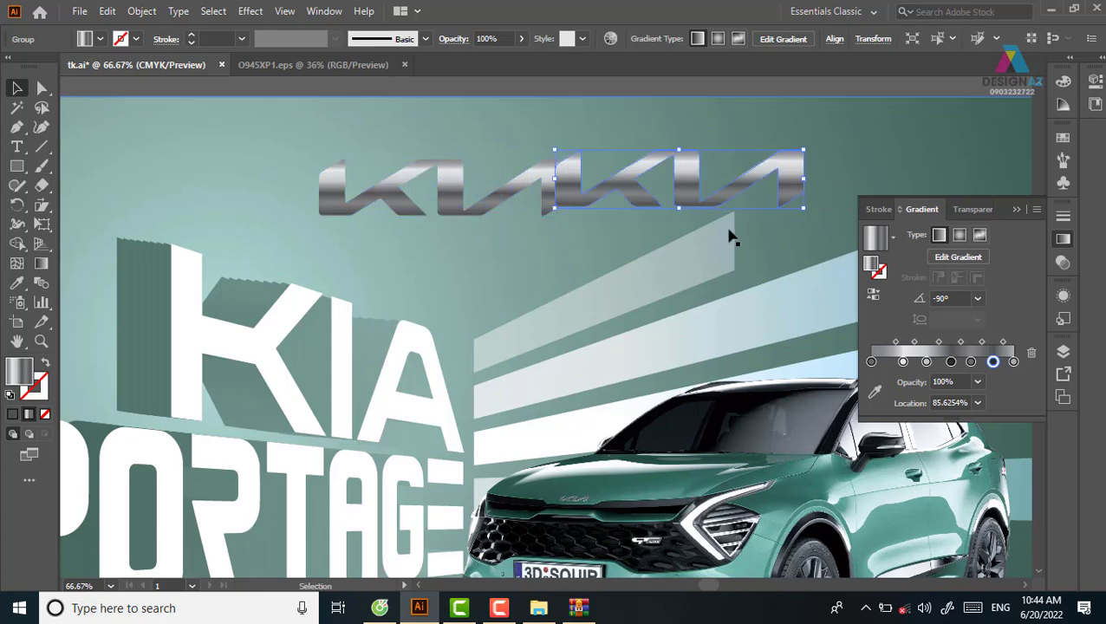
Fill the logo copy with solid black and position it beside the silver logo
{"action": "scroll", "coordinate": [457, 222], "scroll_direction": "right", "scroll_amount": 5}
{"action": "left_click_drag", "start_coordinate": [472, 184], "coordinate": [639, 177]}
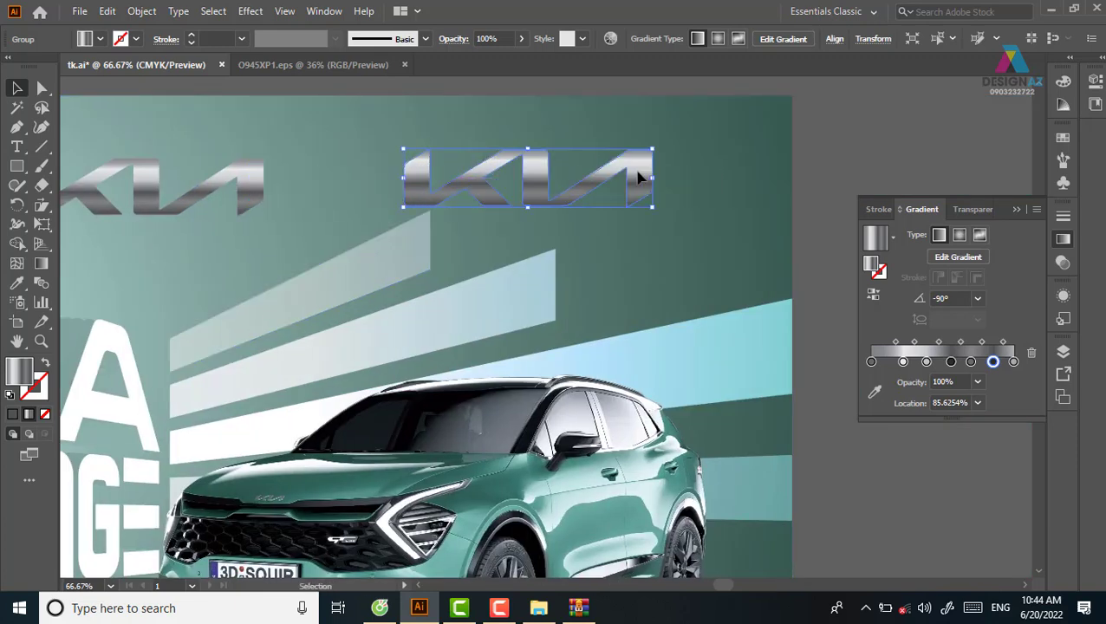
{"action": "left_click", "coordinate": [1062, 137]}
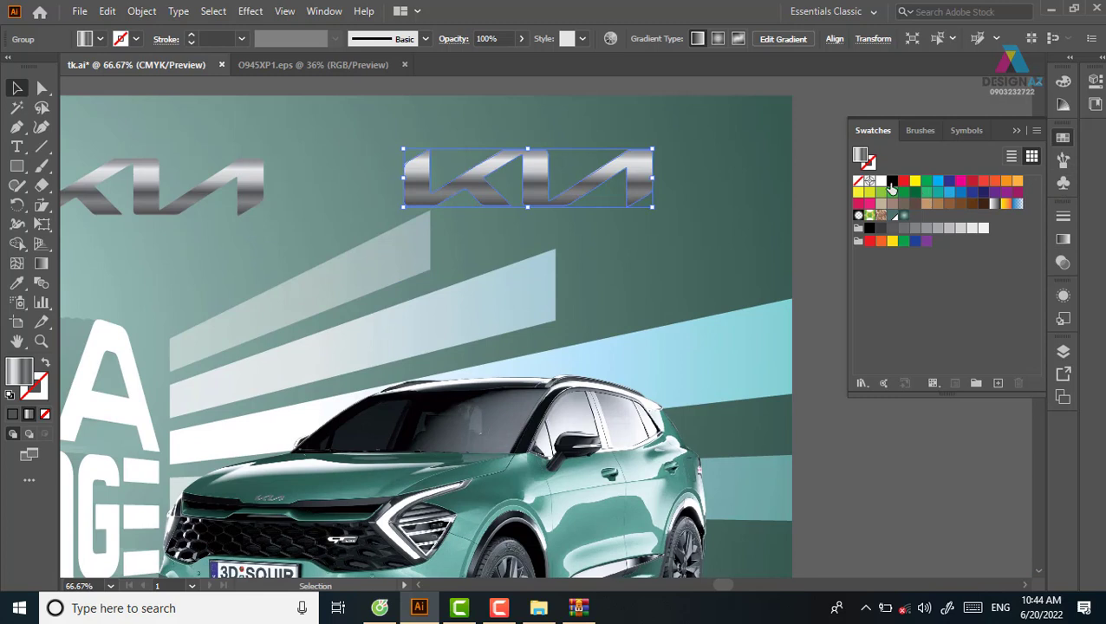
{"action": "left_click", "coordinate": [892, 182]}
{"action": "left_click", "coordinate": [792, 202]}
{"action": "left_click_drag", "start_coordinate": [644, 206], "coordinate": [632, 196]}
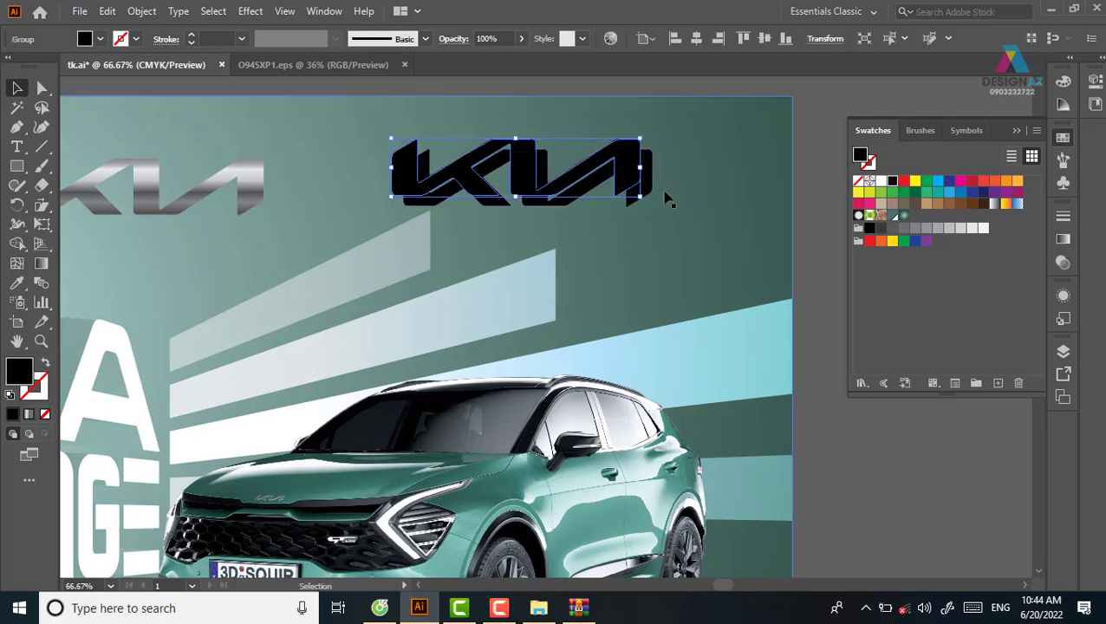
Set the offset black logo copy's opacity to 0%
{"action": "left_click", "coordinate": [799, 173]}
{"action": "left_click", "coordinate": [642, 165]}
{"action": "left_click", "coordinate": [490, 39]}
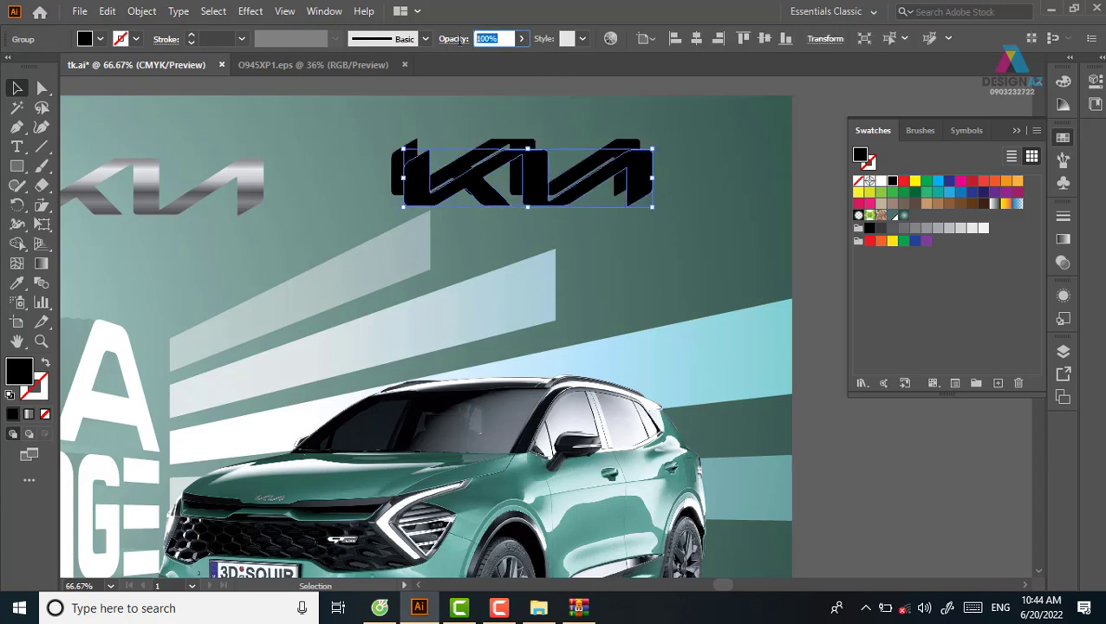
{"action": "type", "text": "0"}
{"action": "key", "text": "Return"}
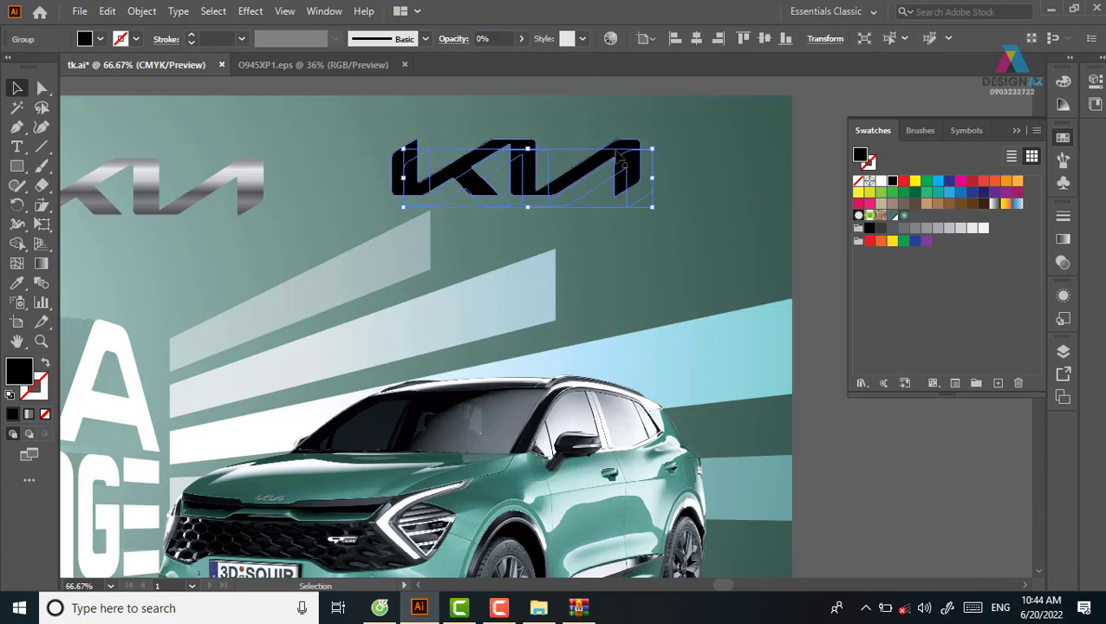
Blend both black logos with Specified Steps set to 10
{"action": "left_click", "coordinate": [612, 156]}
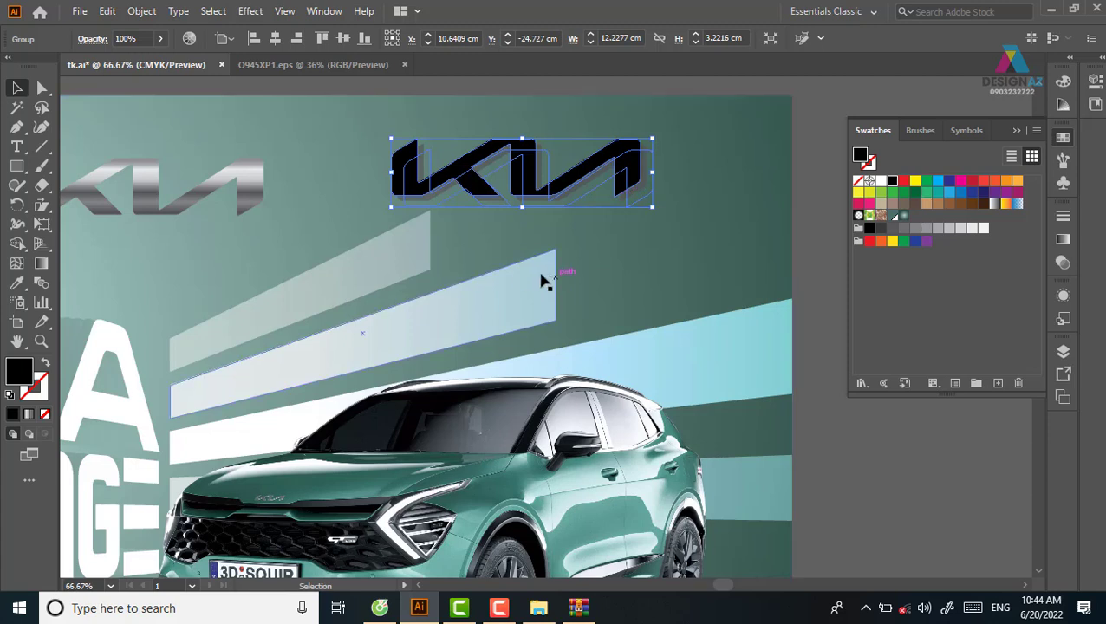
{"action": "double_click", "coordinate": [41, 283]}
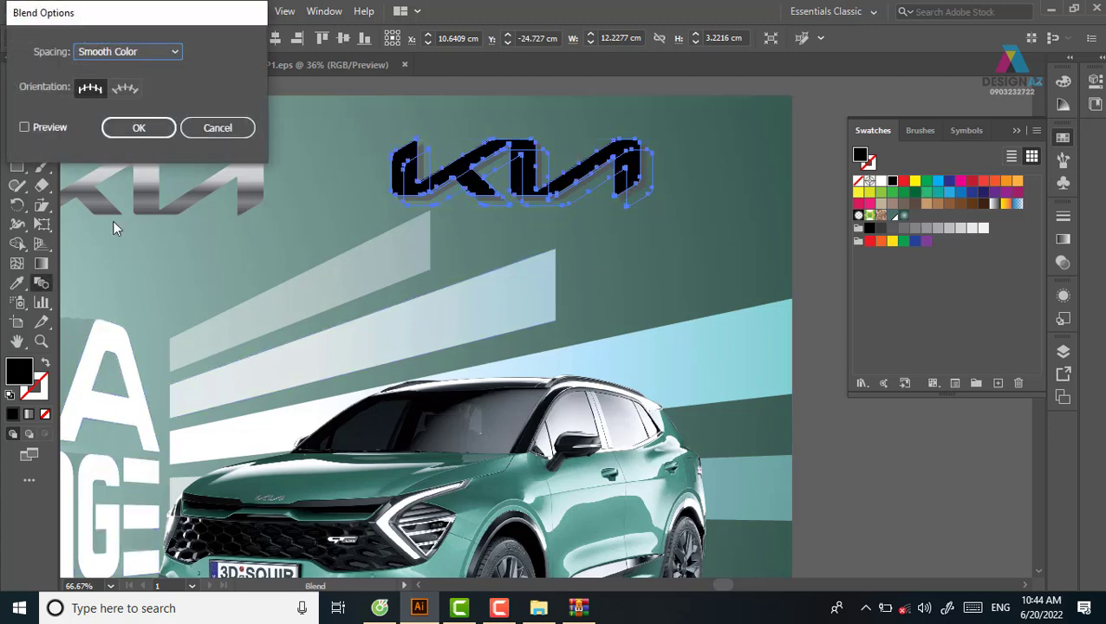
{"action": "left_click", "coordinate": [50, 126]}
{"action": "left_click", "coordinate": [150, 56]}
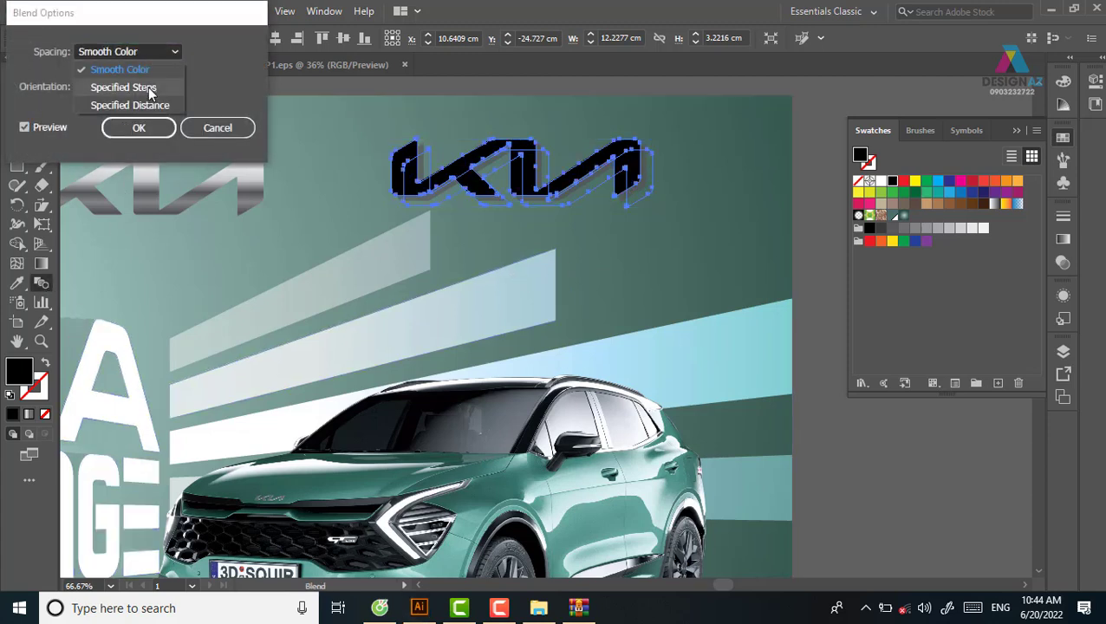
{"action": "left_click", "coordinate": [148, 85]}
{"action": "type", "text": "0"}
{"action": "double_click", "coordinate": [212, 52]}
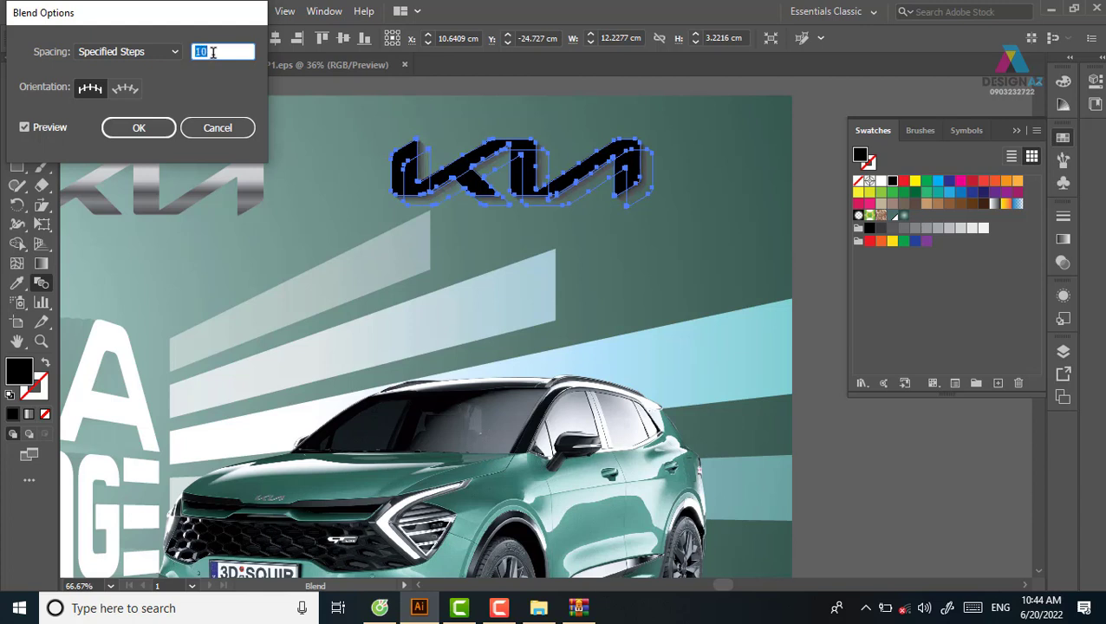
{"action": "left_click", "coordinate": [143, 128]}
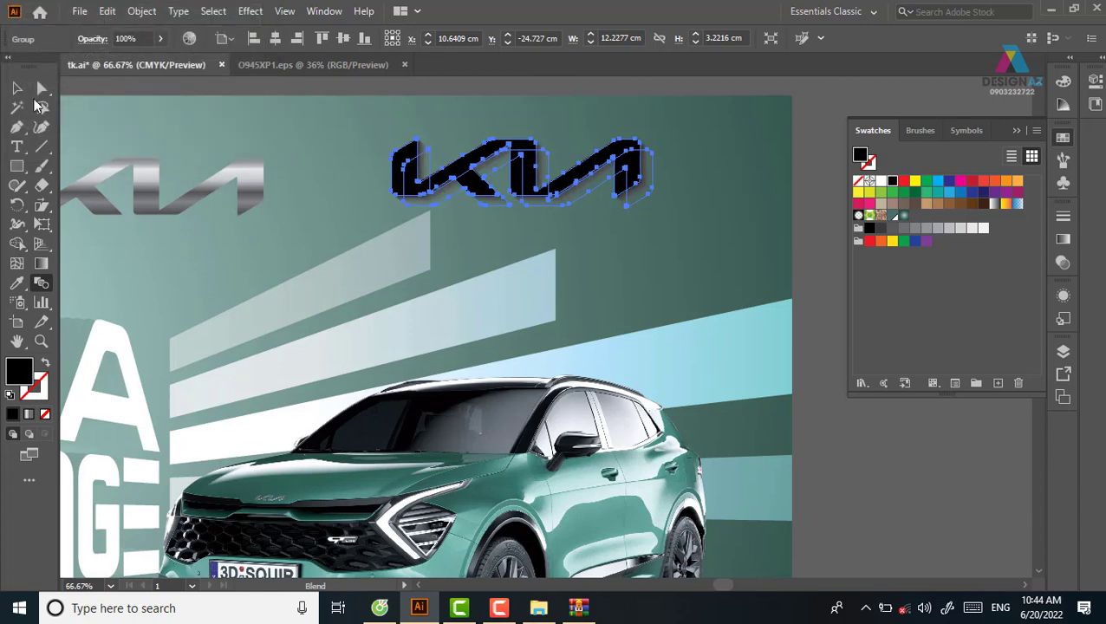
{"action": "left_click", "coordinate": [17, 87]}
{"action": "left_click", "coordinate": [831, 304]}
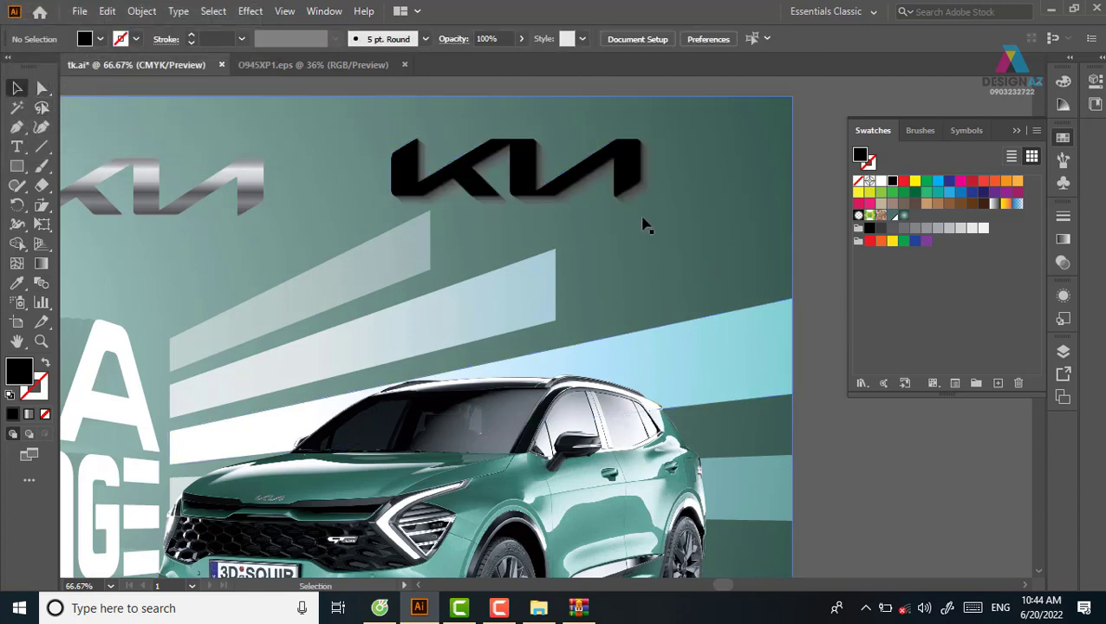
Set the blended black logo's transparency mode to Multiply
{"action": "left_click", "coordinate": [631, 174]}
{"action": "left_click", "coordinate": [1063, 262]}
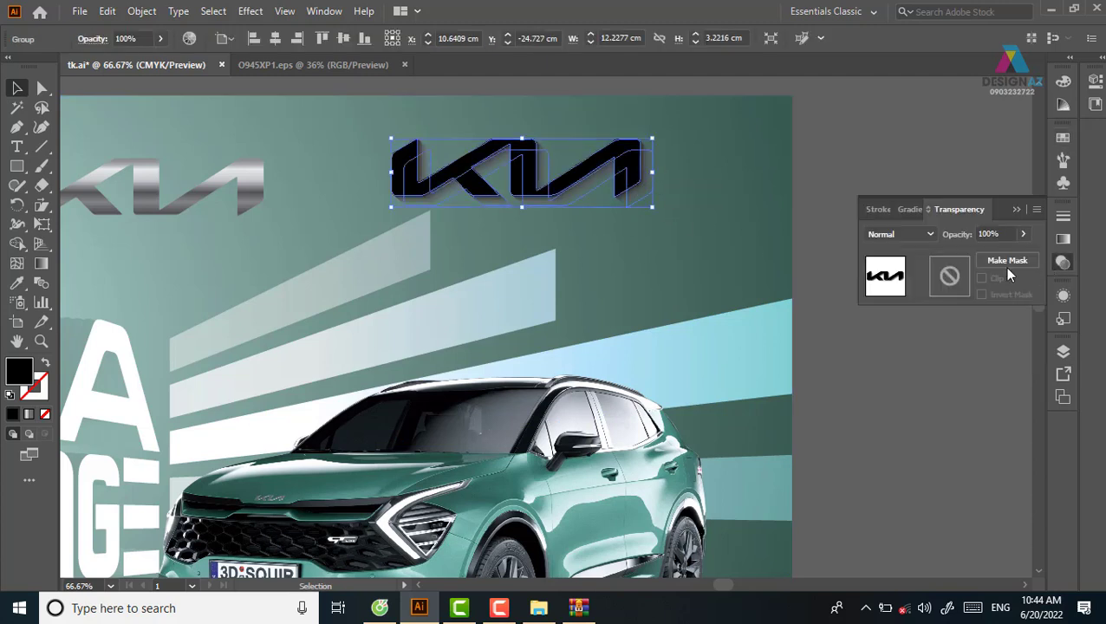
{"action": "left_click", "coordinate": [921, 234]}
{"action": "left_click", "coordinate": [893, 291]}
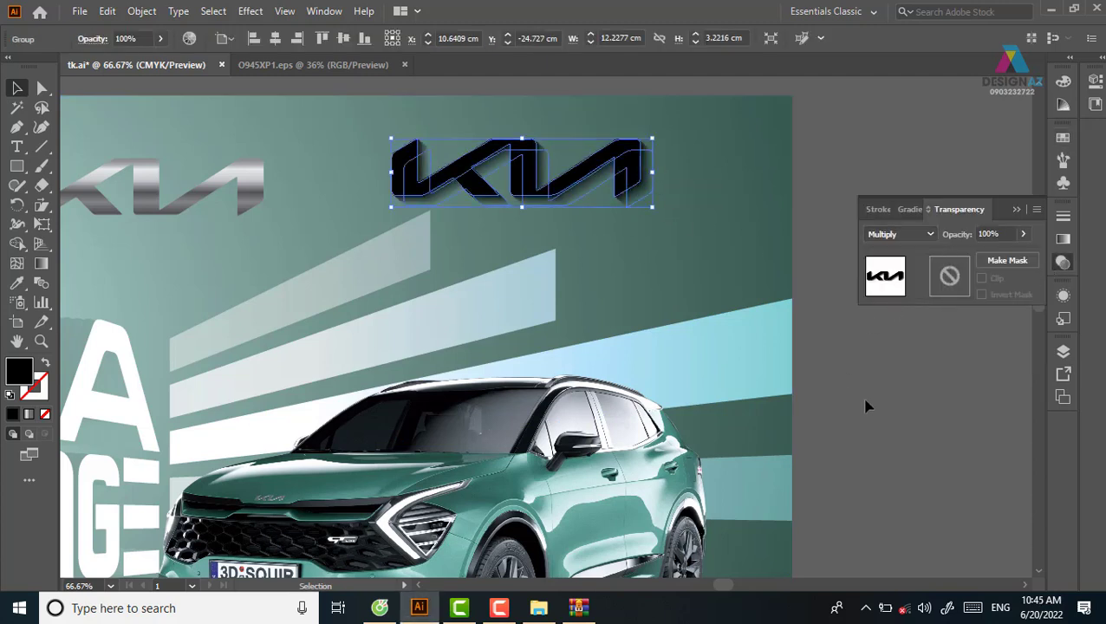
{"action": "left_click", "coordinate": [873, 433]}
Move the black shadow logo under the silver logo and nudge it left
{"action": "left_click_drag", "start_coordinate": [517, 299], "coordinate": [669, 321]}
{"action": "mouse_move", "coordinate": [722, 197]}
{"action": "left_mouse_down"}
{"action": "mouse_move", "coordinate": [348, 233]}
{"action": "mouse_move", "coordinate": [346, 223]}
{"action": "left_mouse_up"}
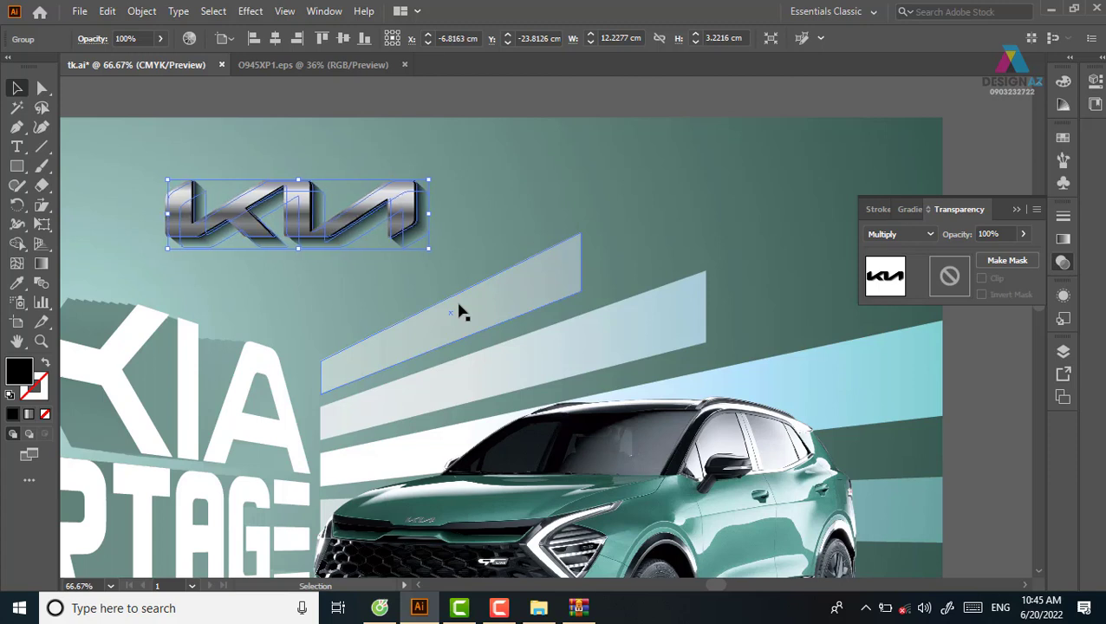
{"action": "key", "text": "Left"}
{"action": "key", "text": "Left"}
{"action": "key", "text": "Left"}
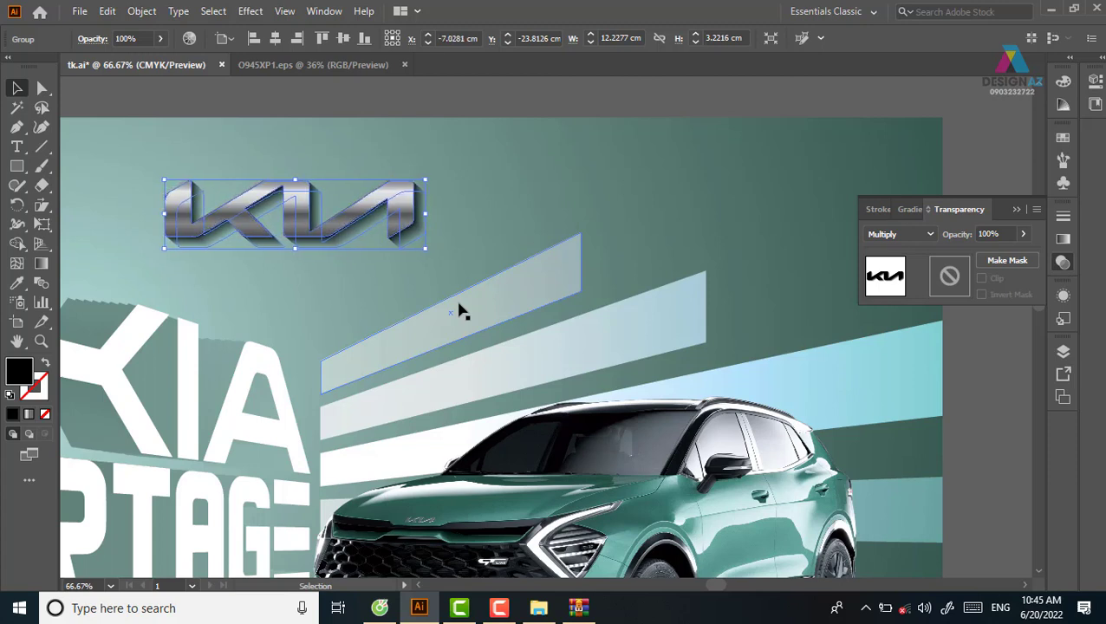
{"action": "left_click", "coordinate": [519, 104]}
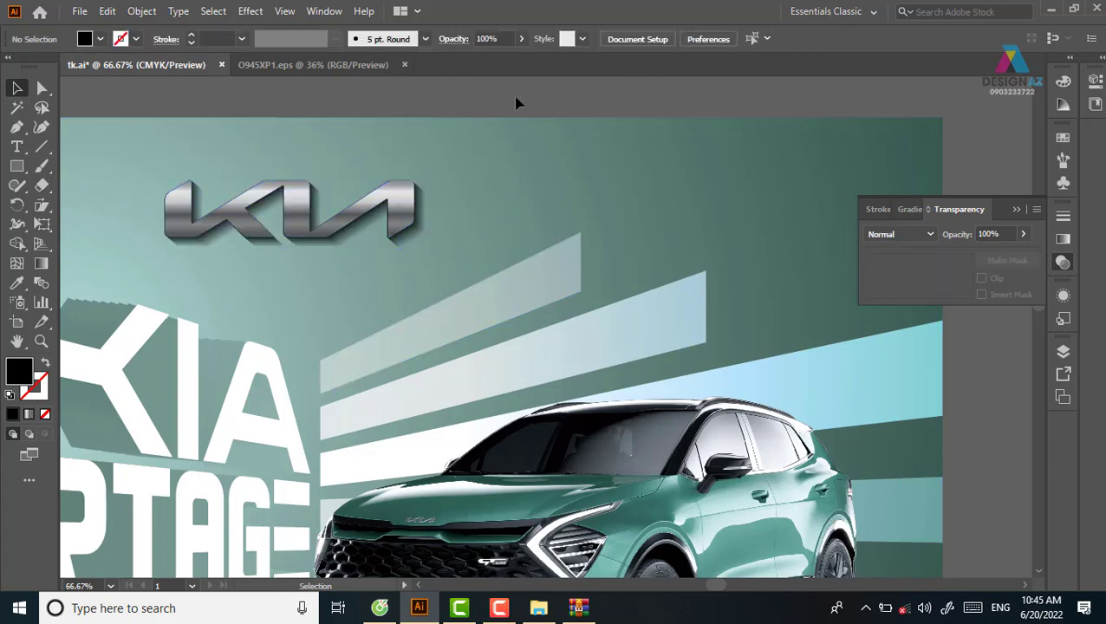
{"action": "left_click", "coordinate": [427, 227]}
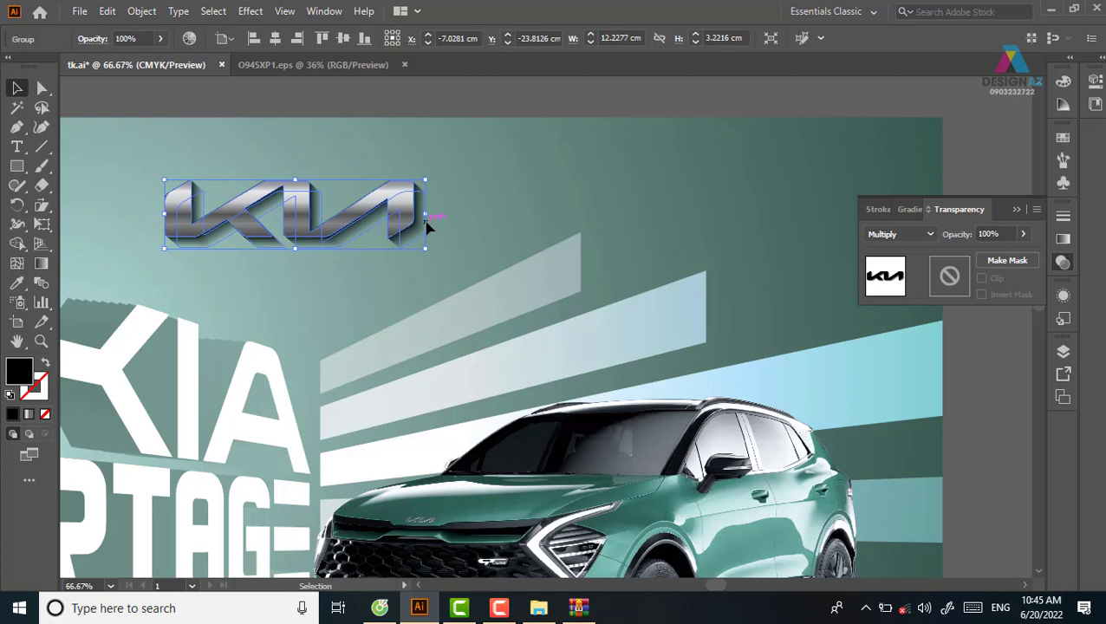
{"action": "left_click", "coordinate": [515, 107]}
{"action": "left_click", "coordinate": [407, 220]}
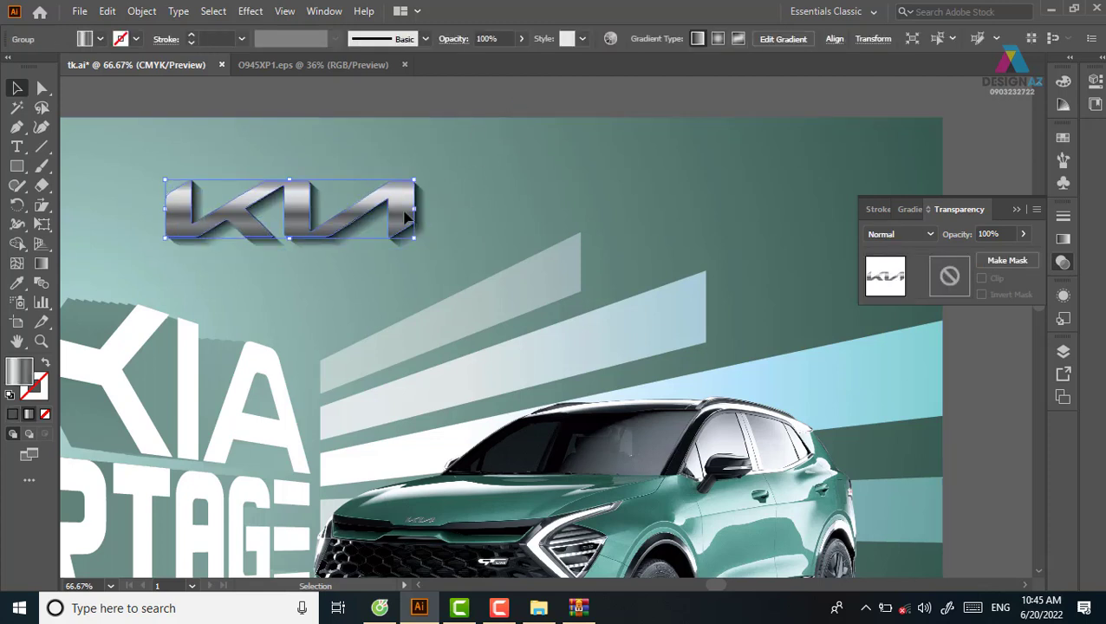
{"action": "key", "text": "ctrl"}
Zoom in closely on the KIA logo and select it
{"action": "left_click", "coordinate": [533, 103]}
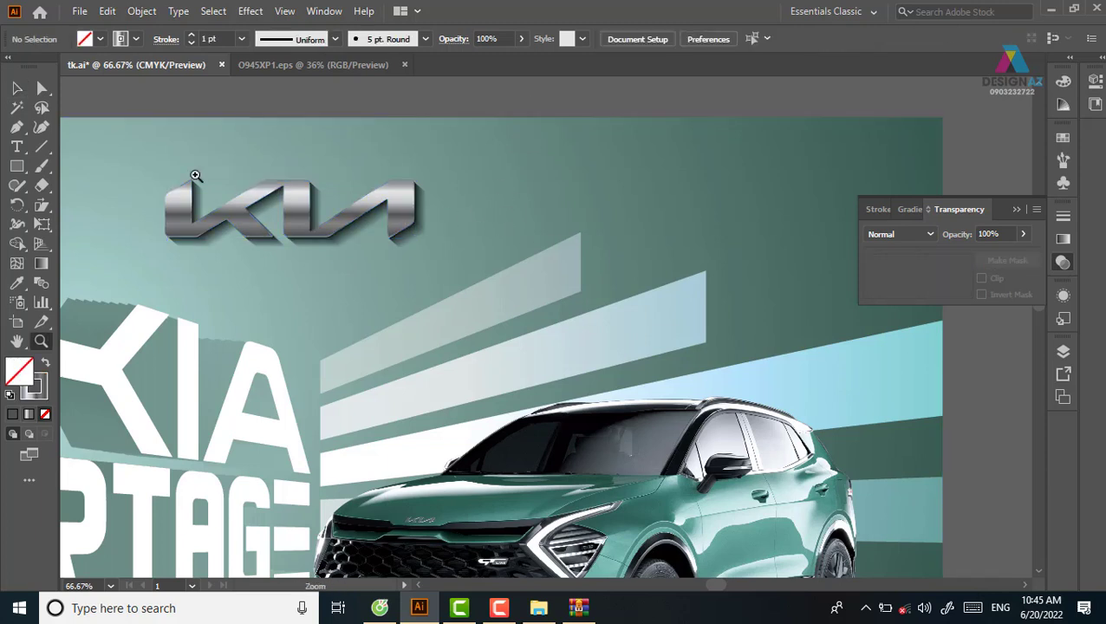
{"action": "key", "text": "z"}
{"action": "left_click_drag", "start_coordinate": [125, 151], "coordinate": [510, 268]}
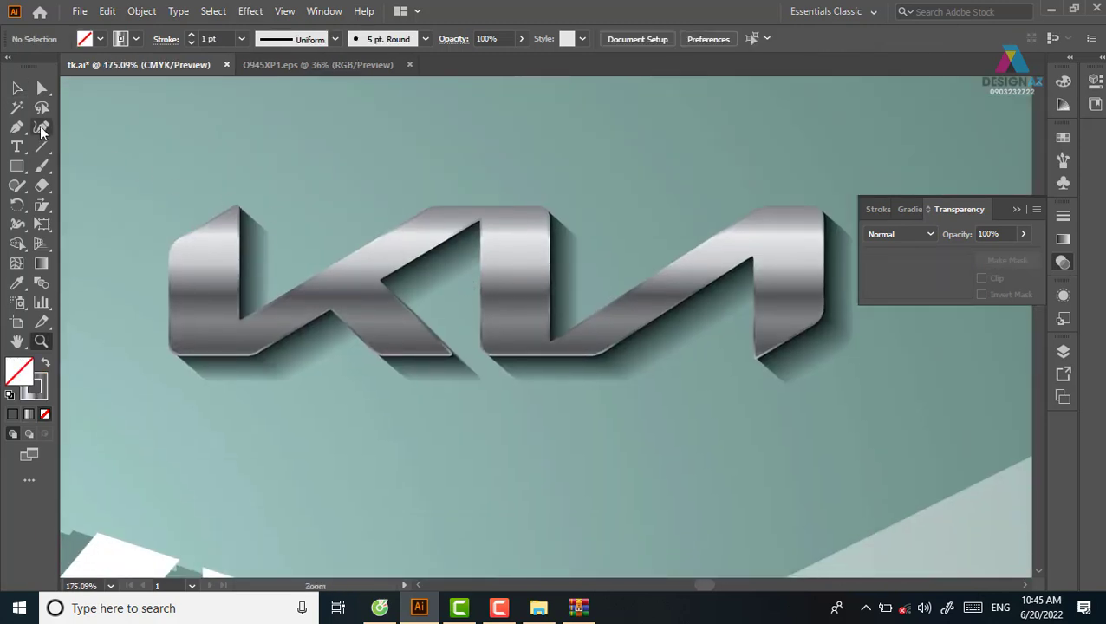
{"action": "key", "text": "v"}
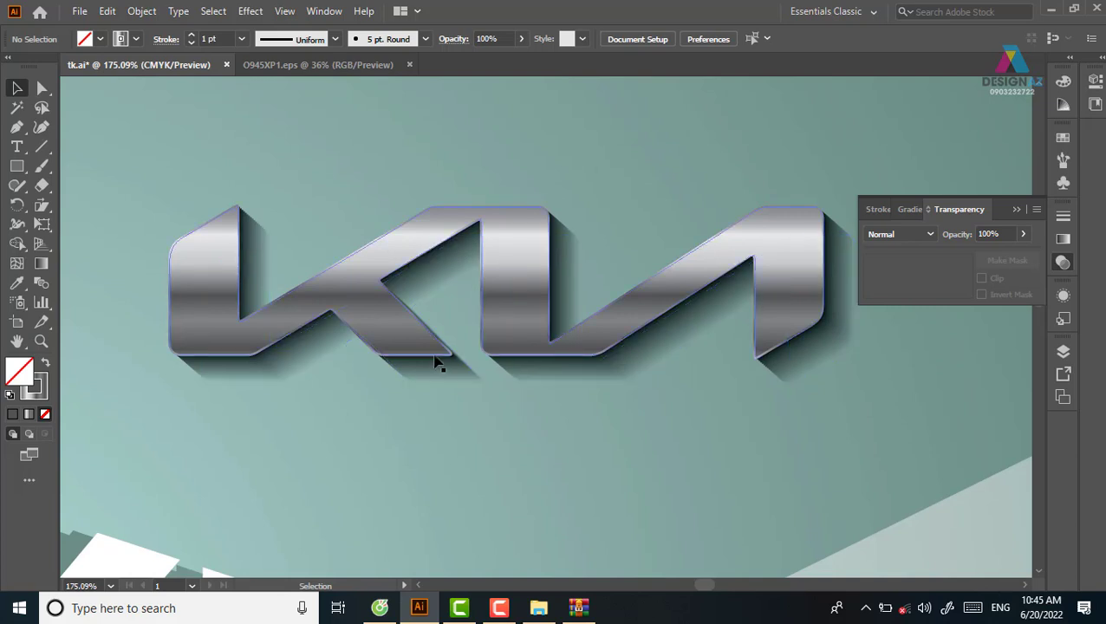
{"action": "left_click", "coordinate": [435, 382]}
{"action": "left_click", "coordinate": [490, 364]}
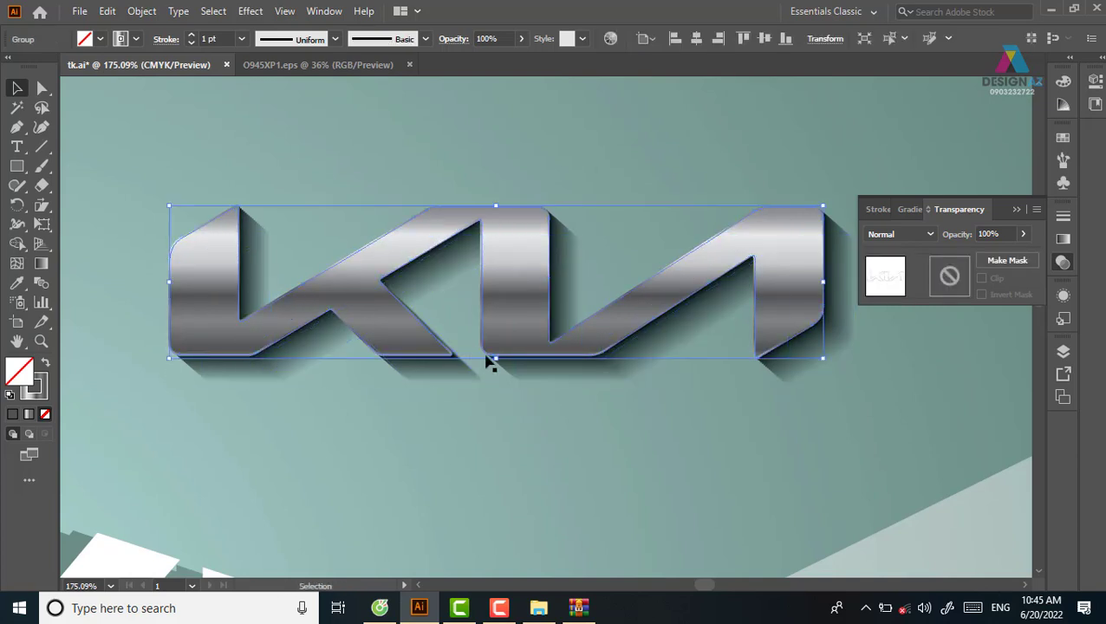
Set the silver logo's gradient angle to 0° in the Gradient panel
{"action": "left_click", "coordinate": [1063, 238]}
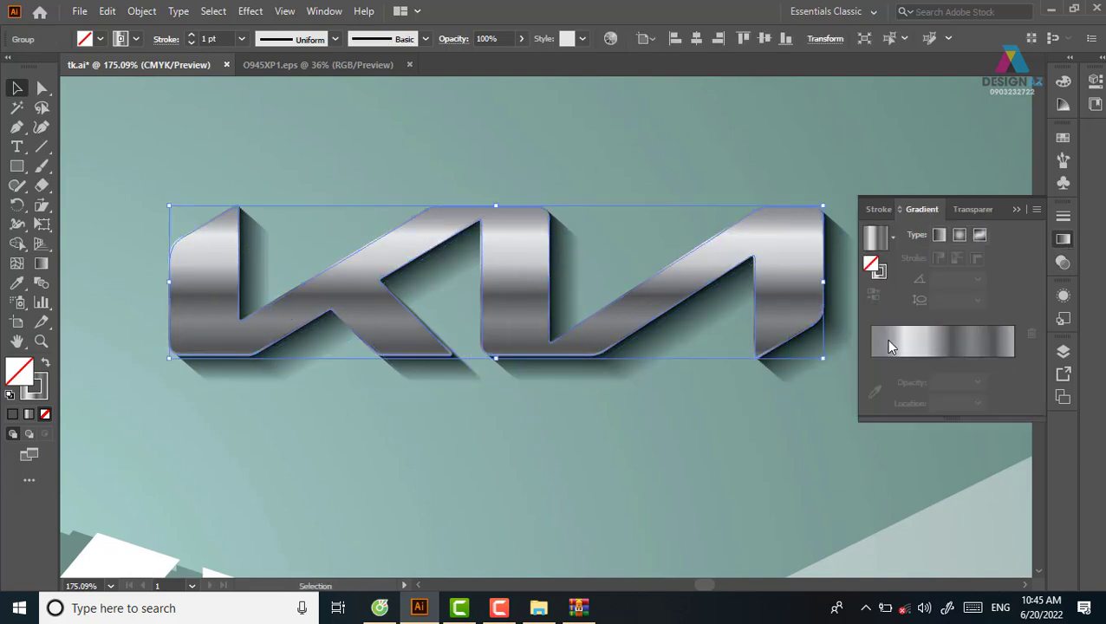
{"action": "left_click", "coordinate": [890, 346]}
{"action": "left_click", "coordinate": [957, 298]}
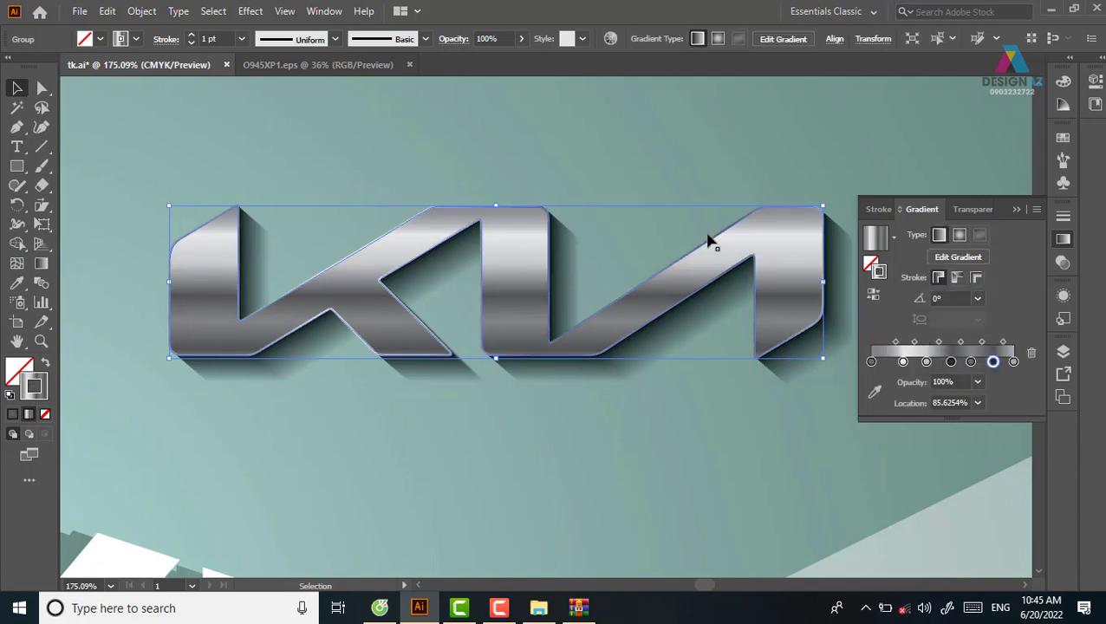
{"action": "left_click", "coordinate": [682, 169]}
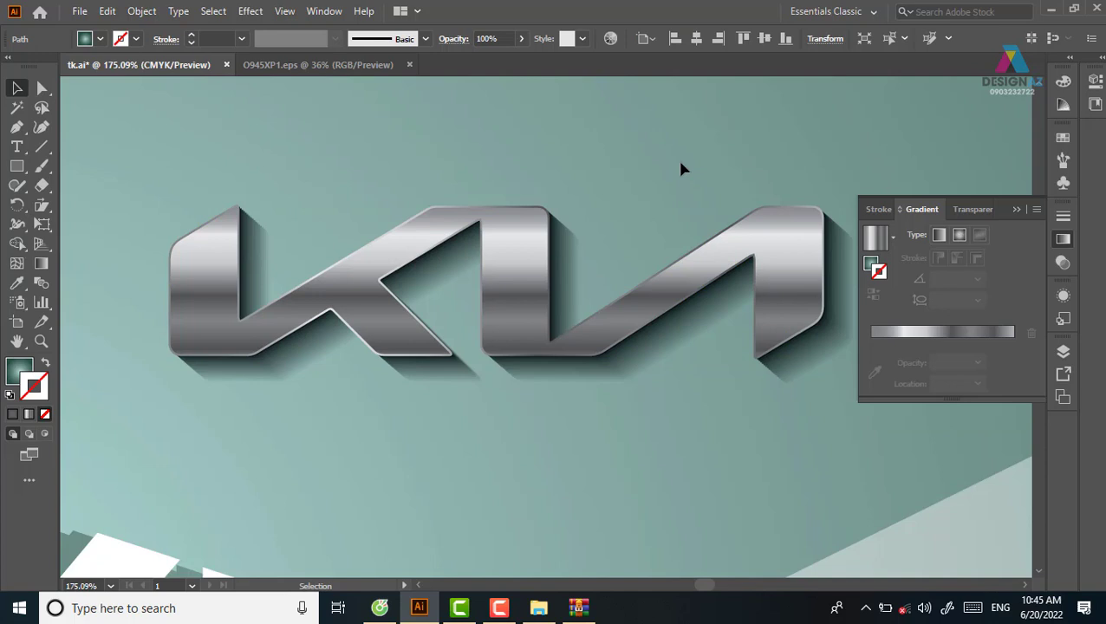
{"action": "scroll", "coordinate": [588, 210], "scroll_direction": "down", "scroll_amount": 2}
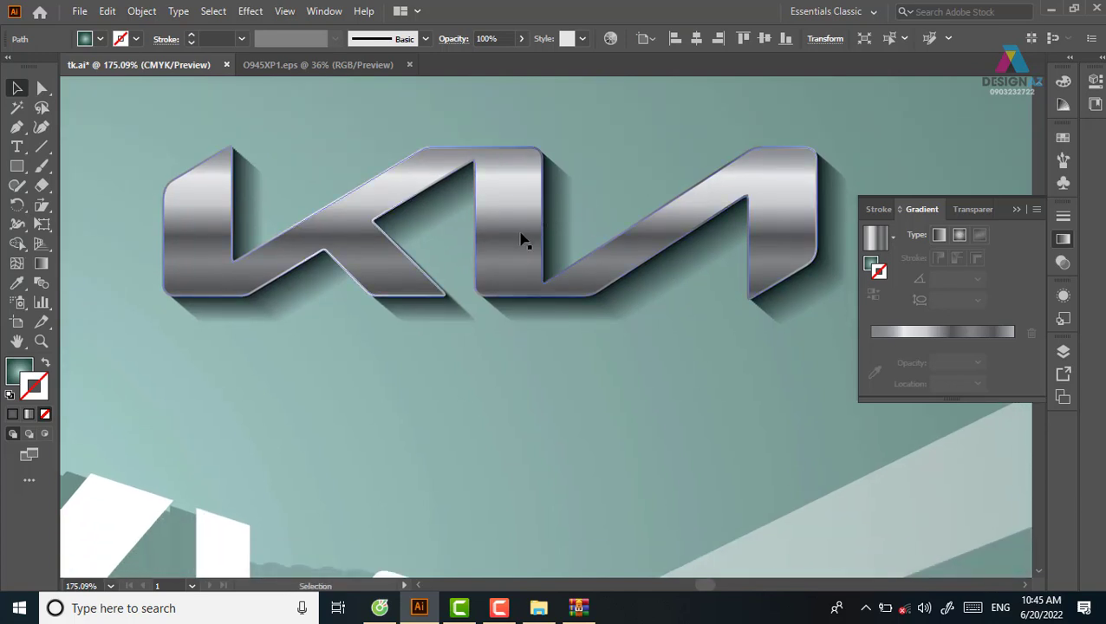
{"action": "left_click", "coordinate": [519, 236]}
{"action": "left_click_drag", "start_coordinate": [518, 235], "coordinate": [518, 279]}
{"action": "key", "text": "ctrl+z"}
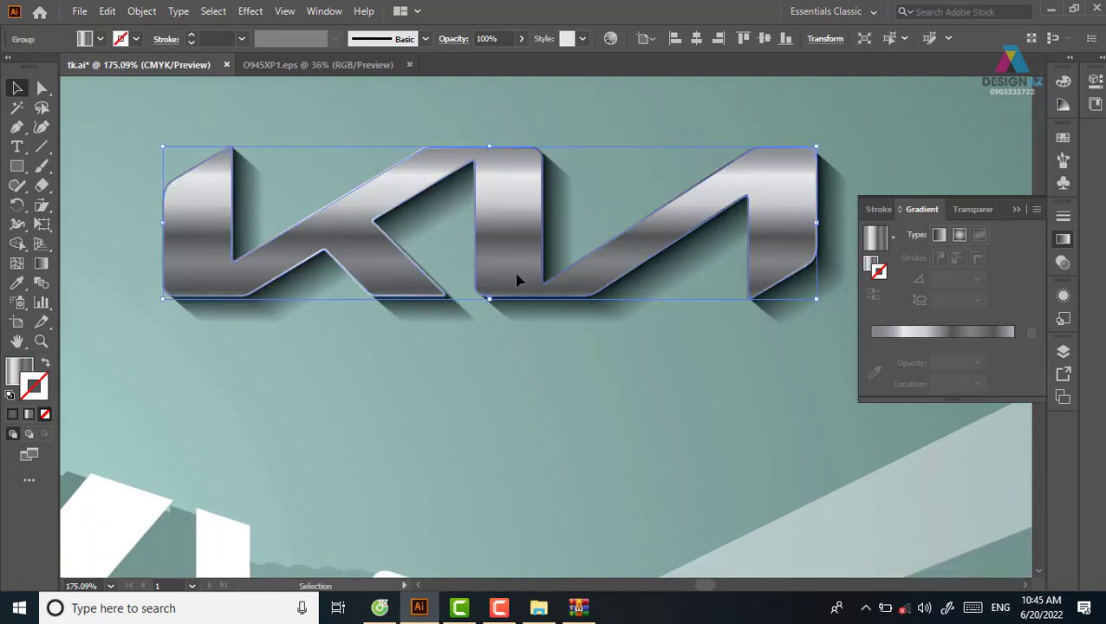
Set the silver logo group's blend mode to Screen and opacity to 73%
{"action": "left_click", "coordinate": [517, 279]}
{"action": "left_click", "coordinate": [1064, 262]}
{"action": "left_click", "coordinate": [919, 238]}
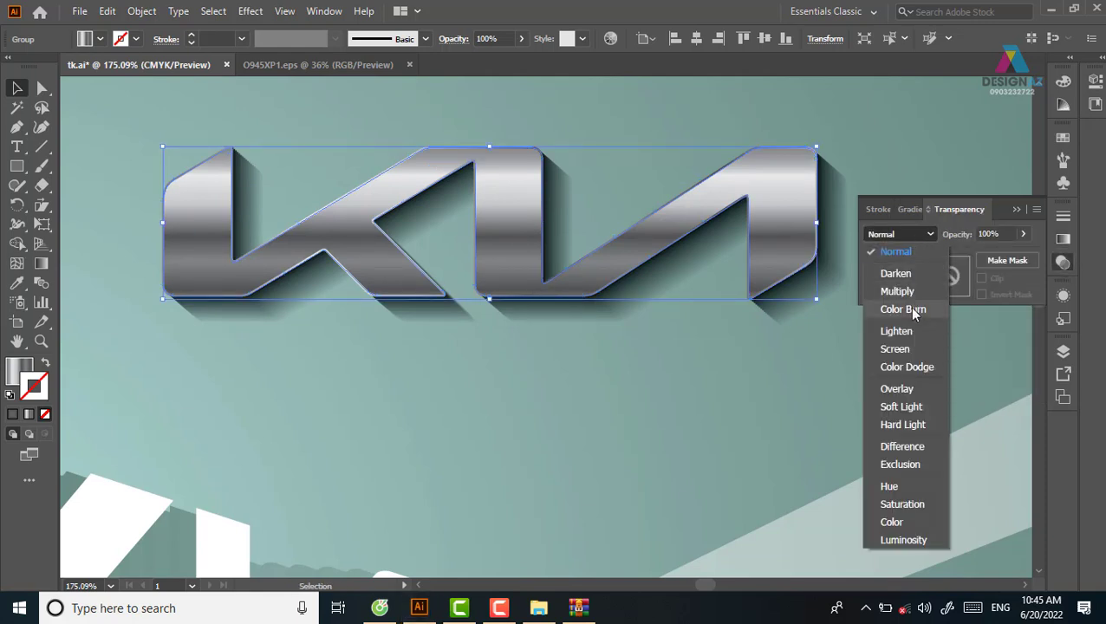
{"action": "left_click", "coordinate": [906, 349]}
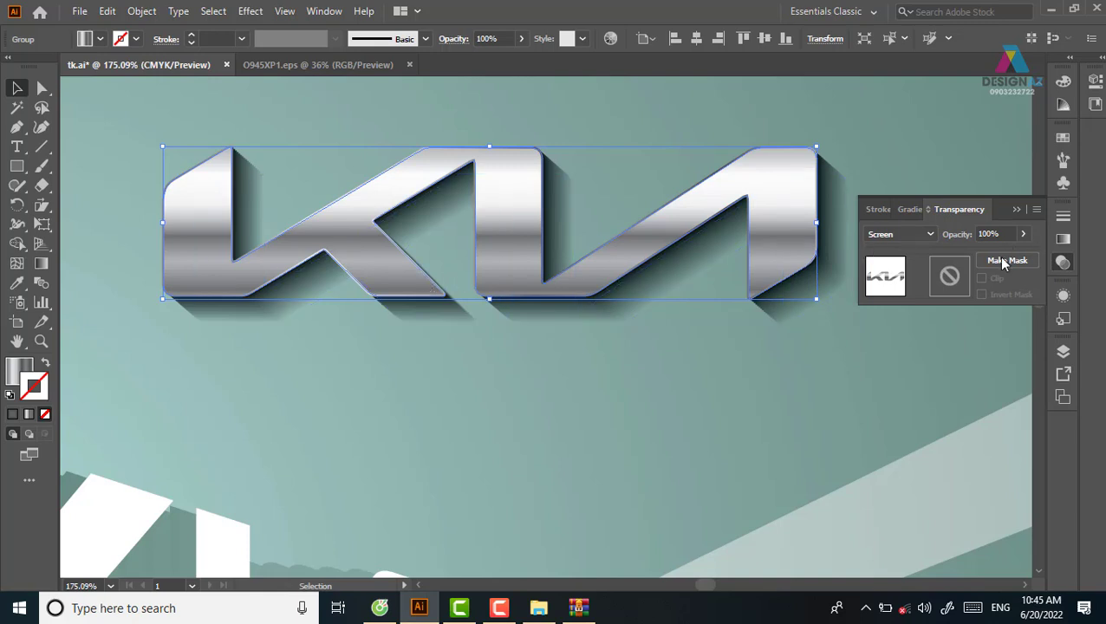
{"action": "left_click", "coordinate": [1023, 234]}
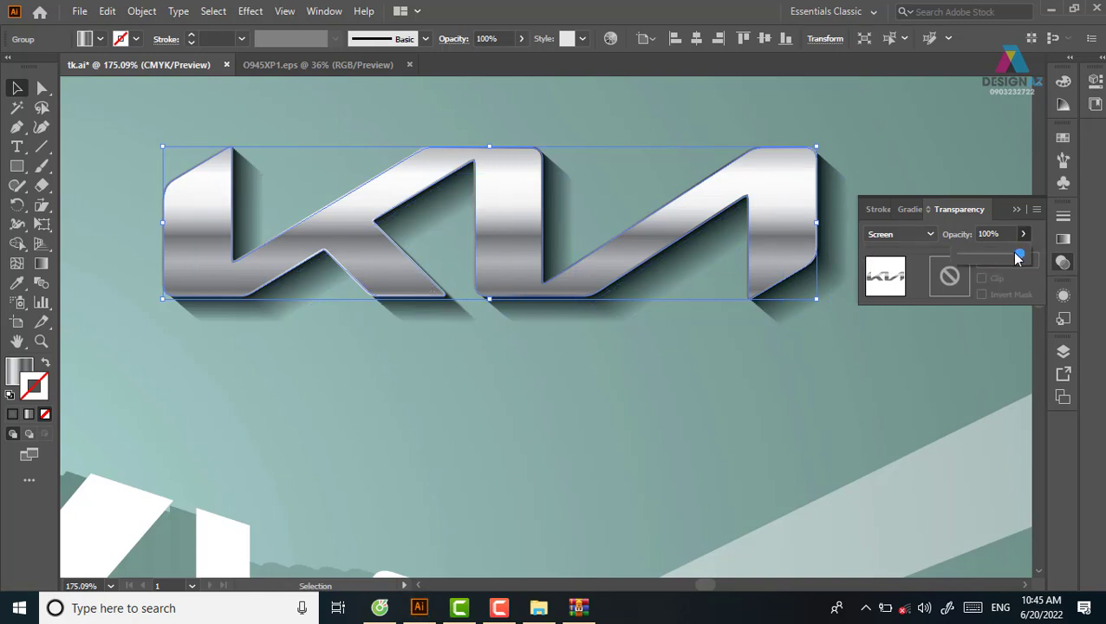
{"action": "left_click_drag", "start_coordinate": [1018, 257], "coordinate": [1005, 260]}
{"action": "left_click", "coordinate": [923, 156]}
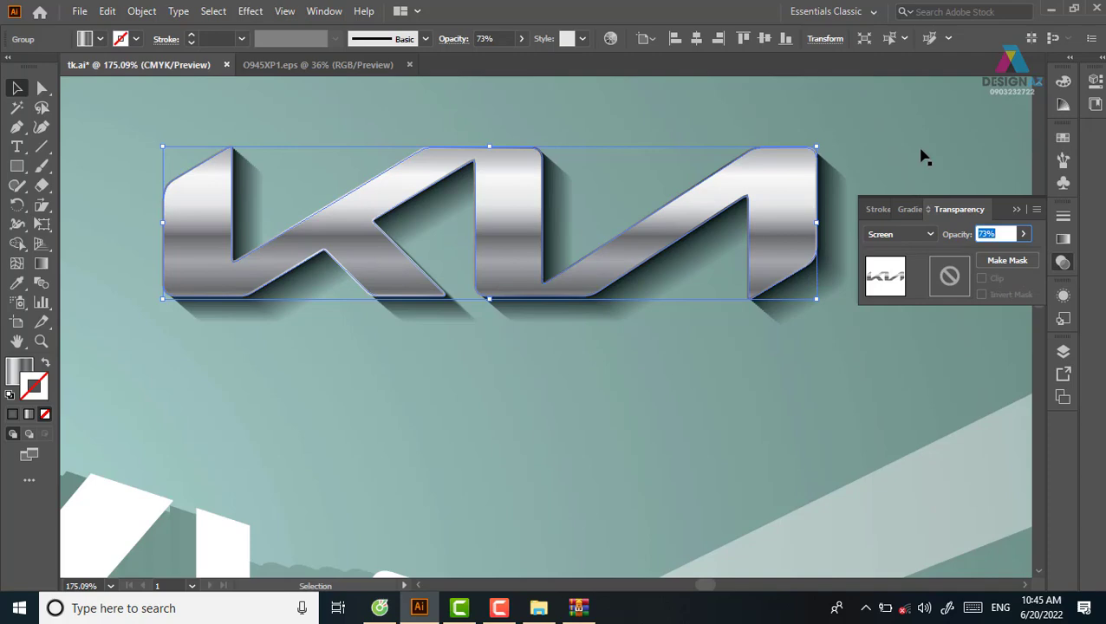
{"action": "left_click", "coordinate": [877, 149]}
Draw a default-stroke horizontal line across the middle of the KIA logo
{"action": "key", "text": "ctrl+0"}
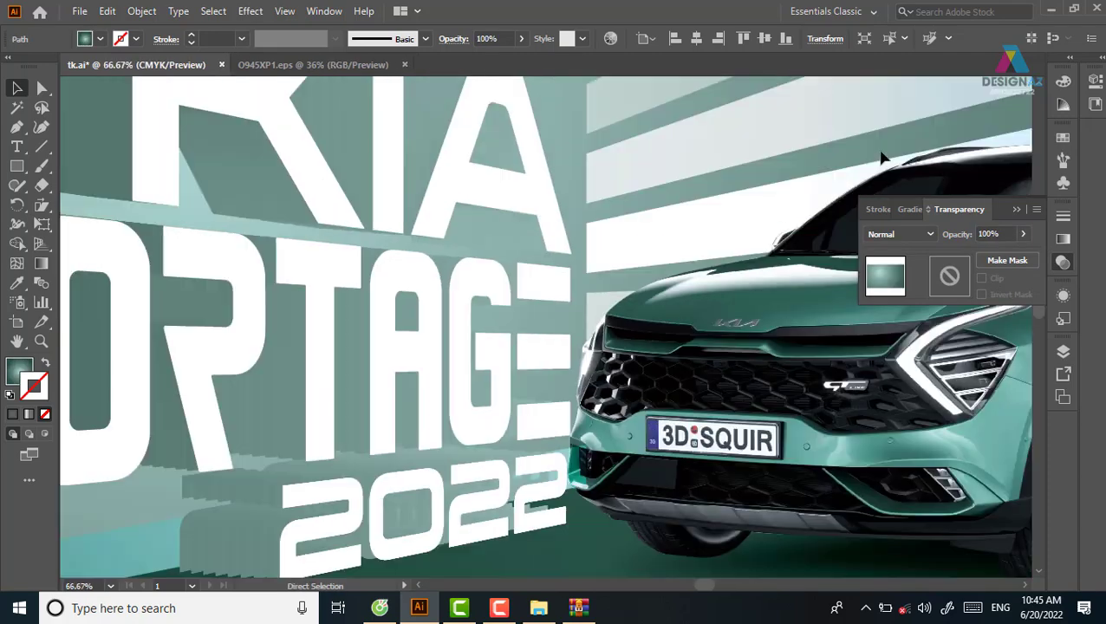
{"action": "key", "text": "ctrl+shift+a"}
{"action": "key", "text": "z"}
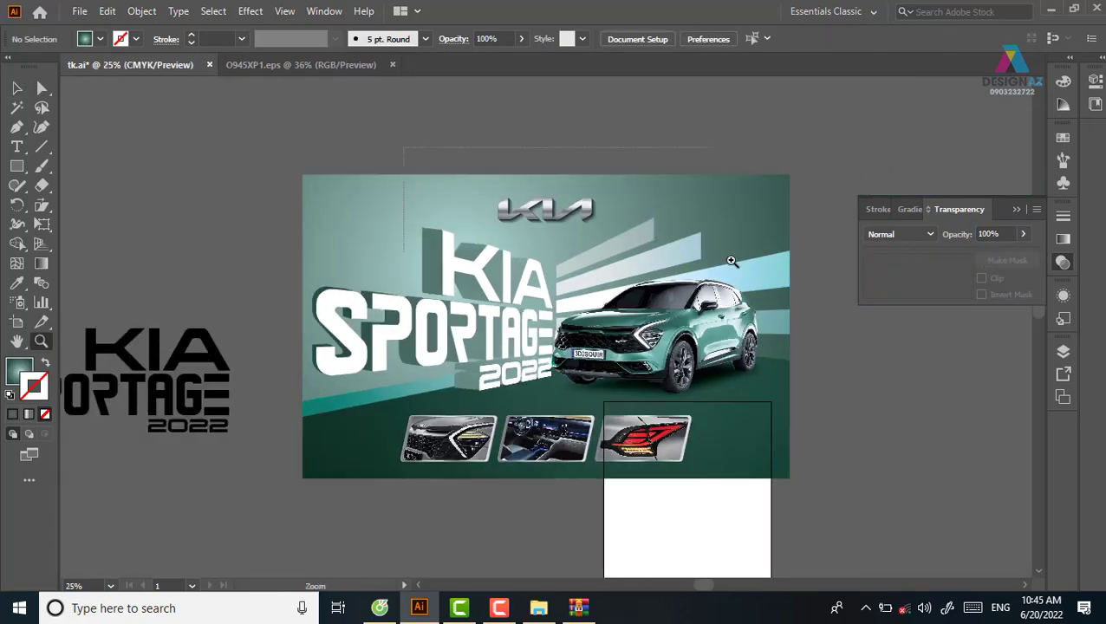
{"action": "left_click", "coordinate": [450, 279]}
{"action": "left_click_drag", "start_coordinate": [242, 199], "coordinate": [685, 390]}
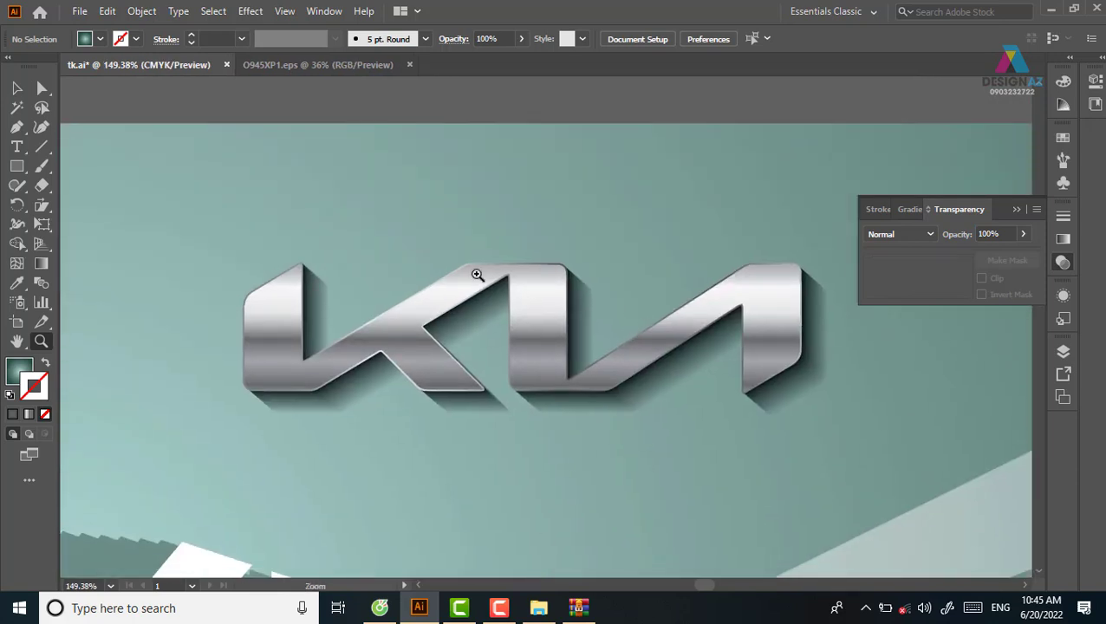
{"action": "left_click", "coordinate": [42, 147]}
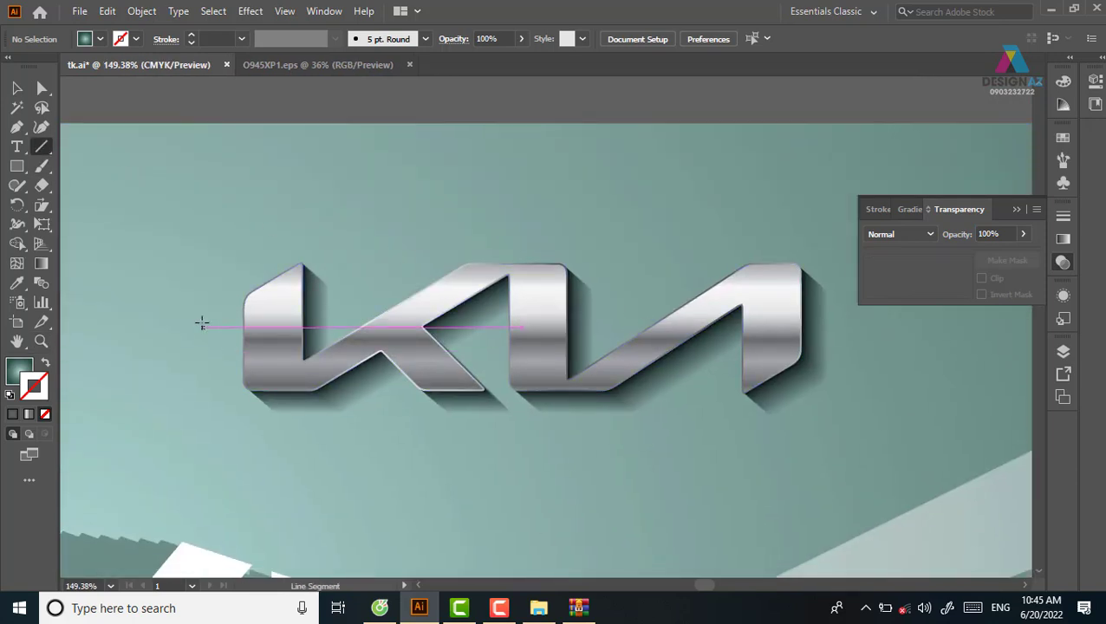
{"action": "mouse_move", "coordinate": [202, 326]}
{"action": "left_mouse_down"}
{"action": "mouse_move", "coordinate": [339, 340]}
{"action": "mouse_move", "coordinate": [864, 321]}
{"action": "left_mouse_up"}
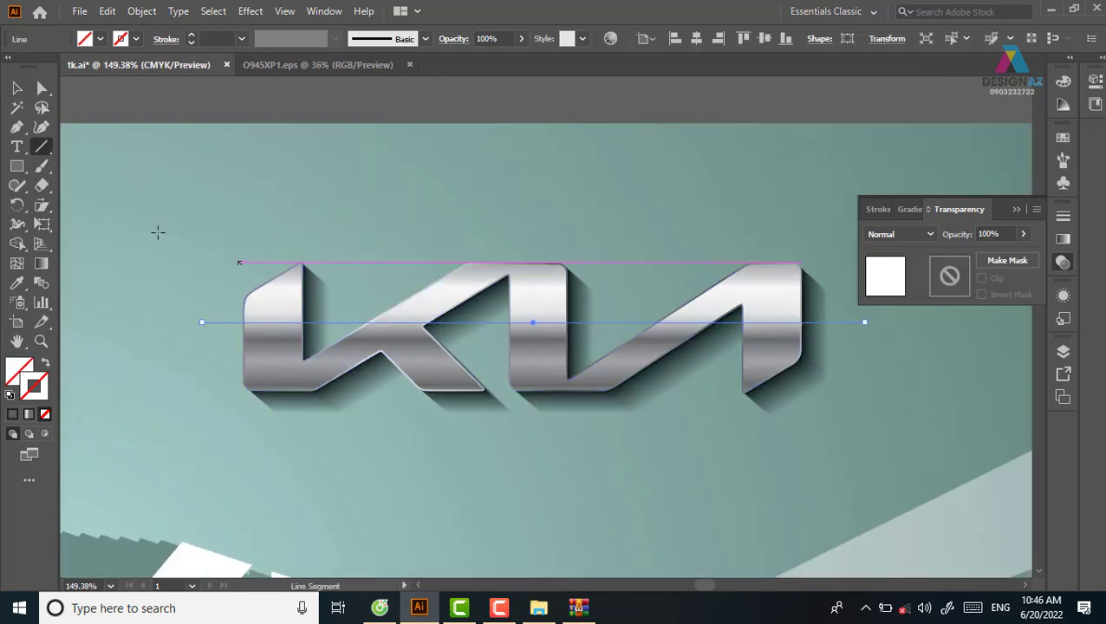
{"action": "left_click", "coordinate": [17, 87]}
{"action": "key", "text": "d"}
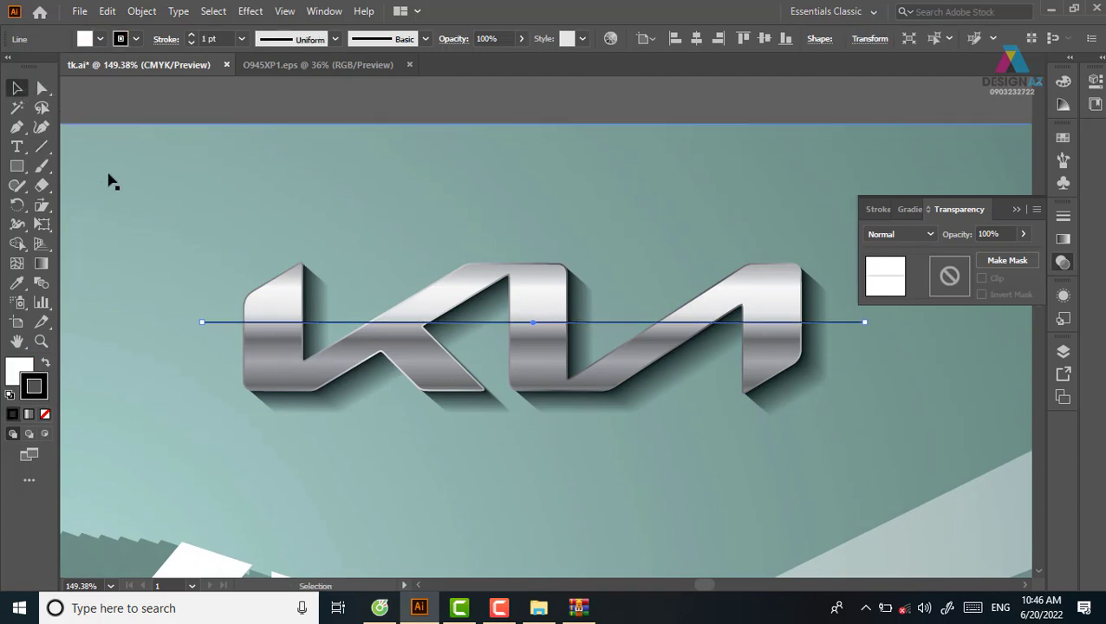
{"action": "key", "text": "Down"}
{"action": "key", "text": "Down"}
{"action": "key", "text": "Down"}
{"action": "key", "text": "Down"}
{"action": "key", "text": "Down"}
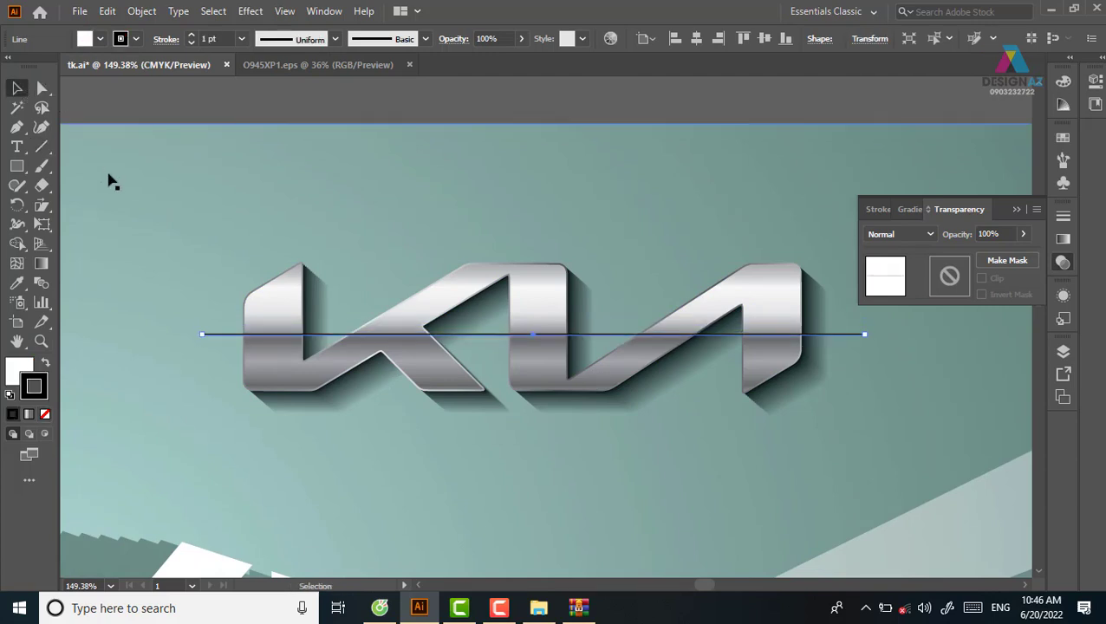
Split the logo along the line with Shape Builder, then delete the line
{"action": "left_click", "coordinate": [536, 316], "text": "shift"}
{"action": "left_click_drag", "start_coordinate": [536, 316], "coordinate": [539, 247]}
{"action": "key", "text": "ctrl+z"}
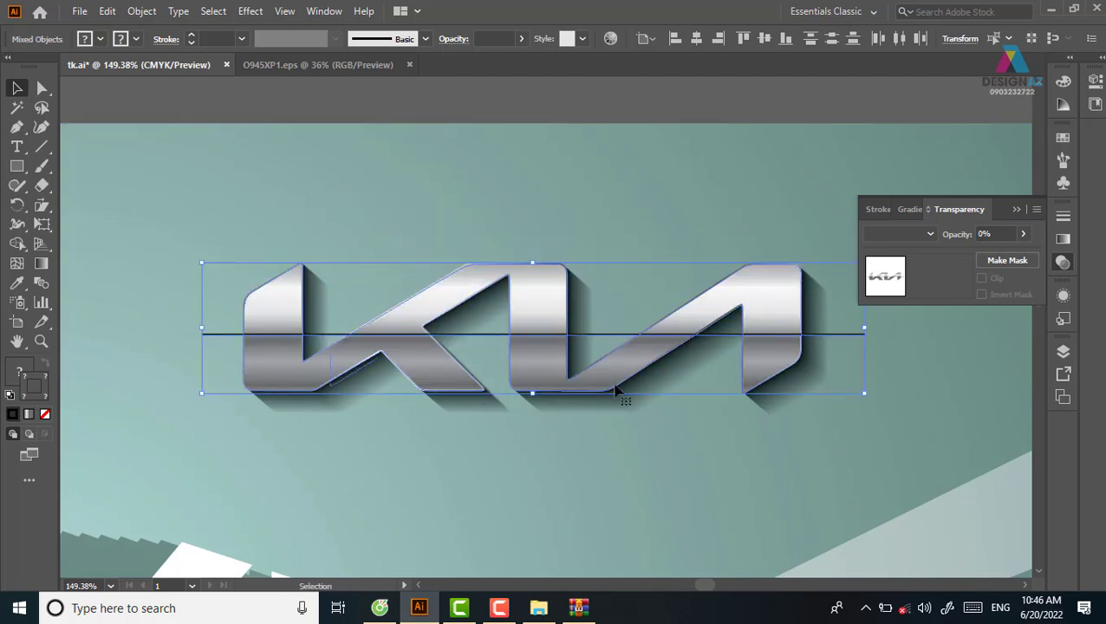
{"action": "left_click", "coordinate": [18, 244]}
{"action": "left_click_drag", "start_coordinate": [179, 369], "coordinate": [837, 362]}
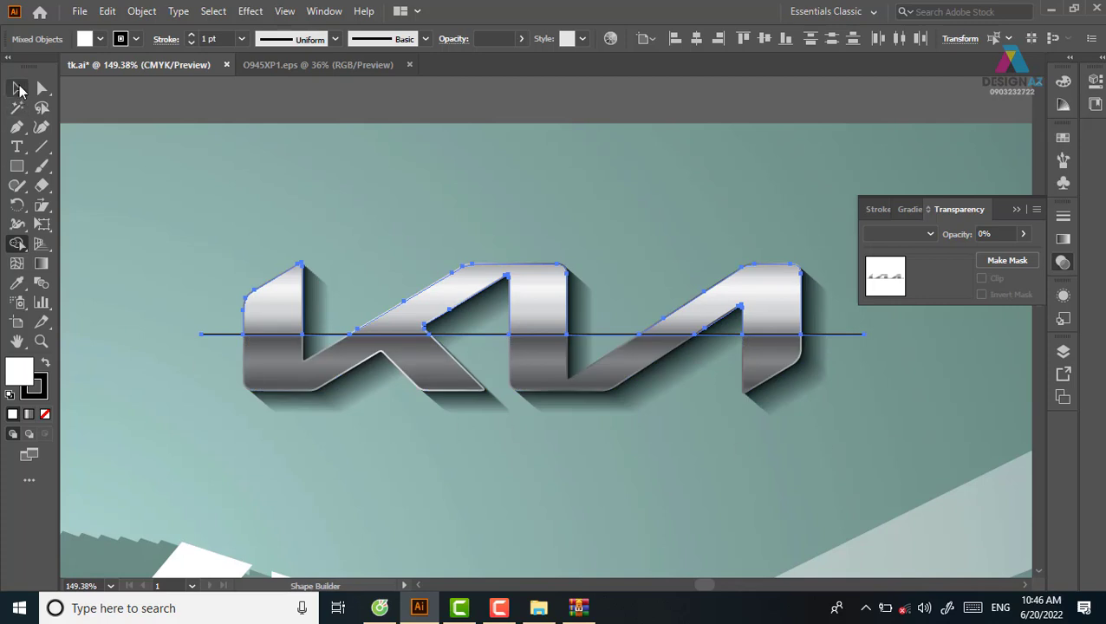
{"action": "left_click", "coordinate": [19, 90]}
{"action": "left_click_drag", "start_coordinate": [402, 334], "coordinate": [417, 160]}
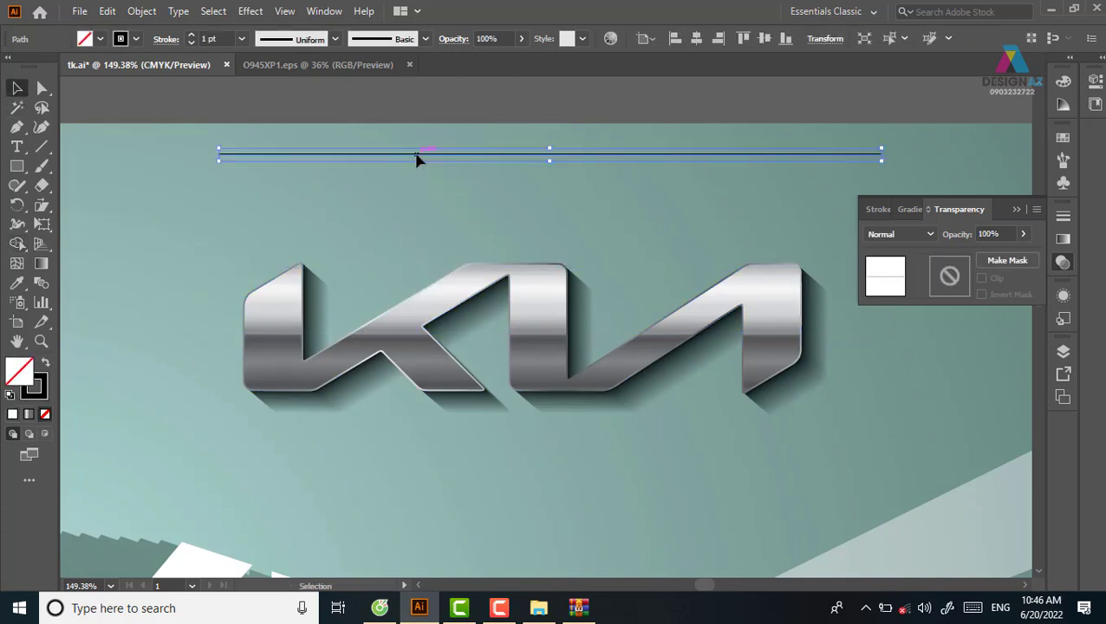
{"action": "key", "text": "Delete"}
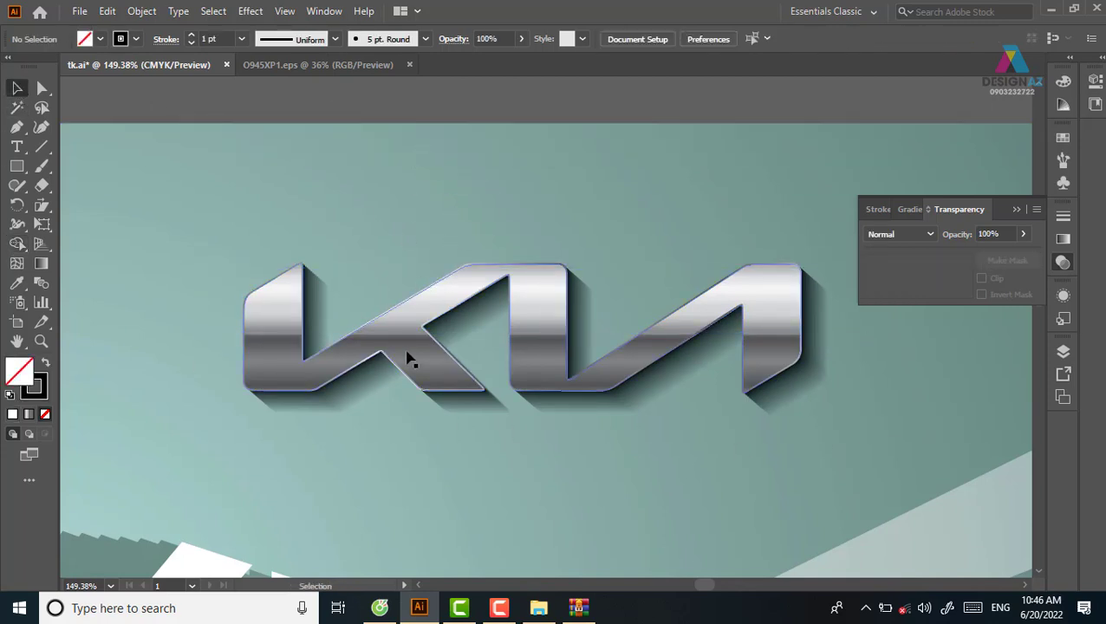
Set the whole KIA logo group to Screen blend at 77% opacity
{"action": "left_click", "coordinate": [533, 319]}
{"action": "left_click", "coordinate": [1023, 233]}
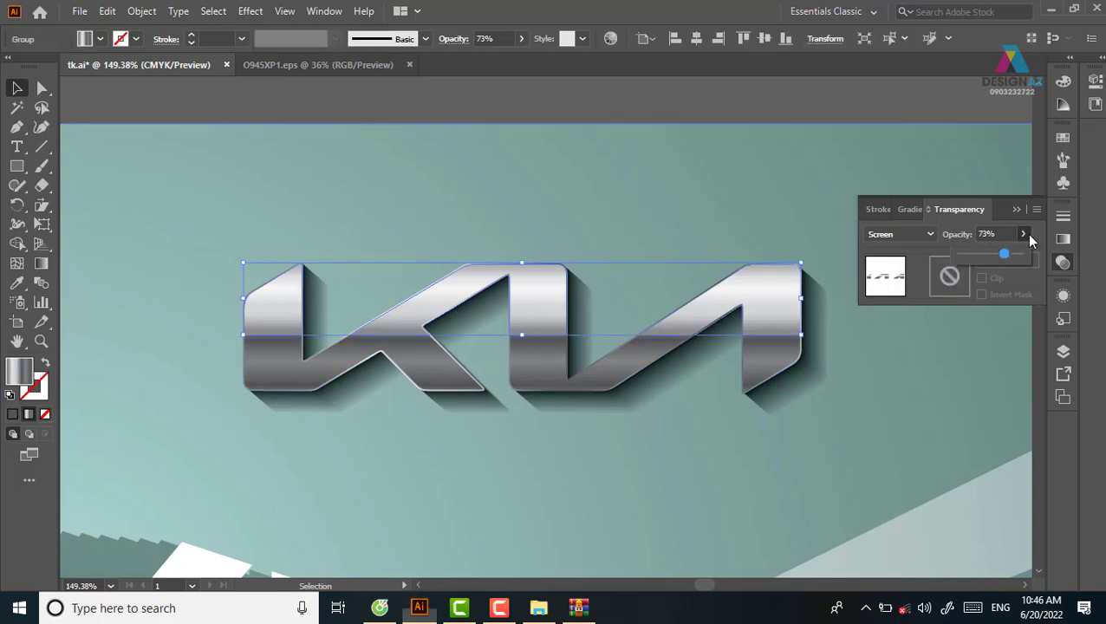
{"action": "left_click", "coordinate": [746, 98]}
{"action": "left_click", "coordinate": [594, 401]}
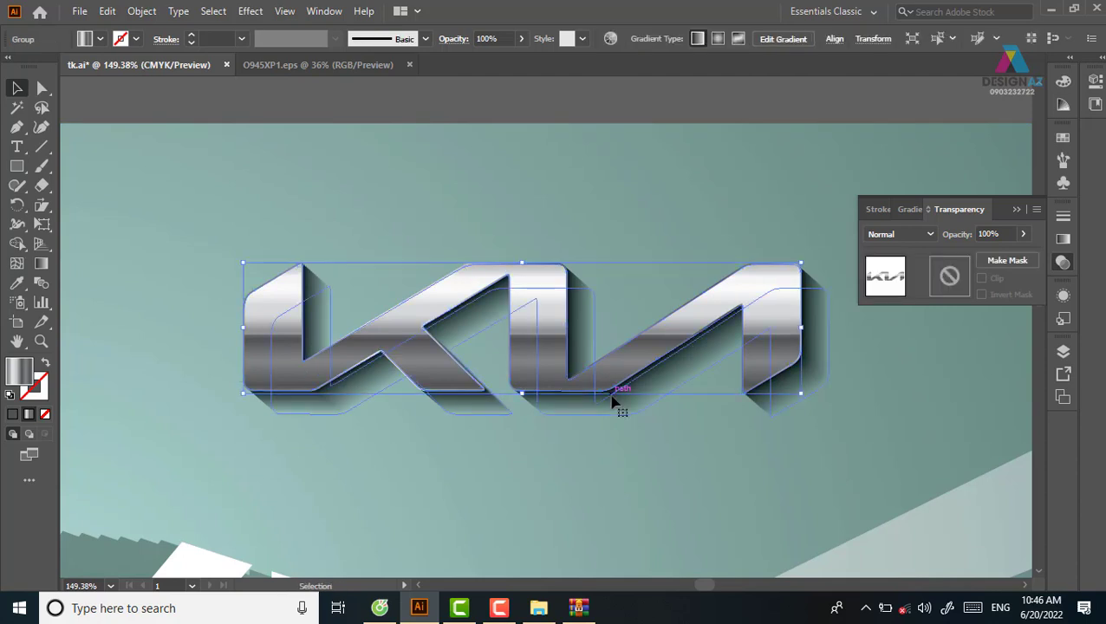
{"action": "left_click", "coordinate": [922, 232]}
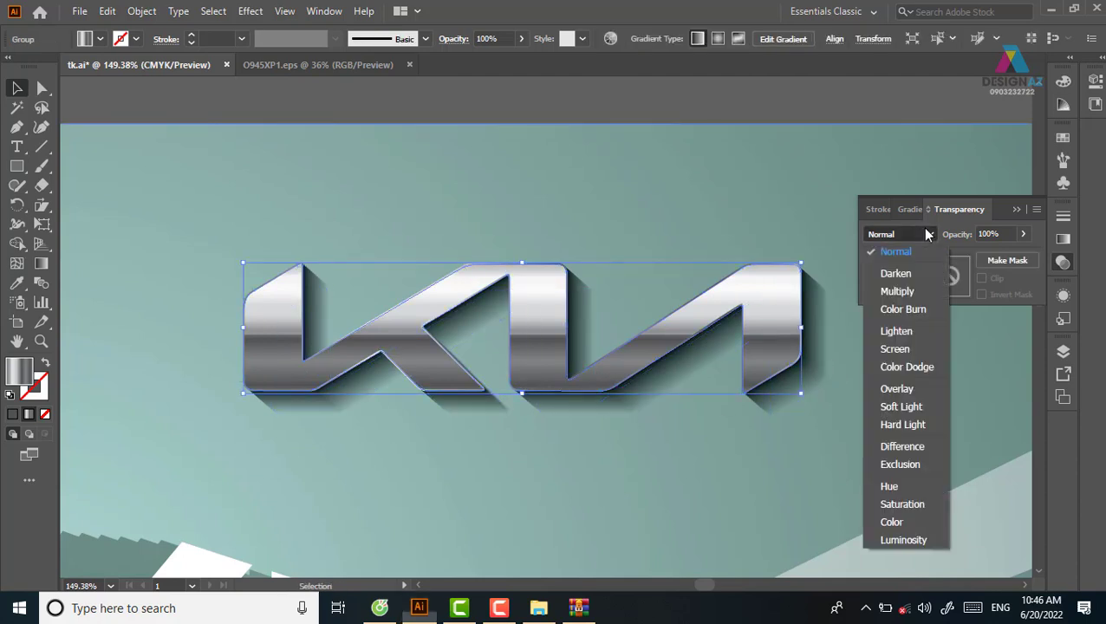
{"action": "left_click", "coordinate": [907, 349]}
{"action": "left_click", "coordinate": [1022, 234]}
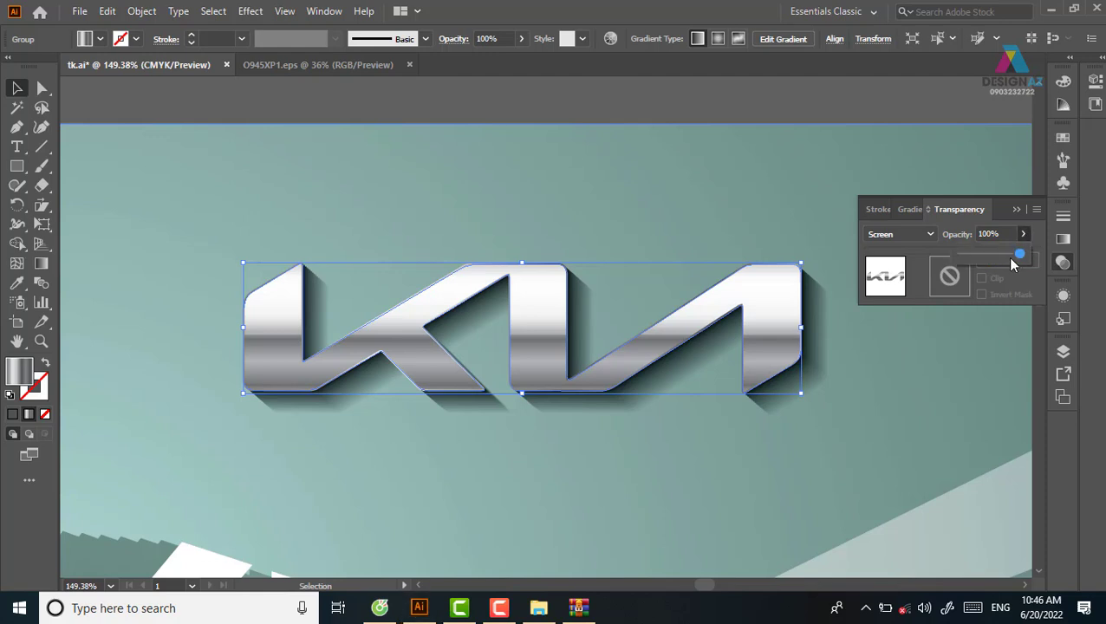
{"action": "left_click", "coordinate": [1006, 257]}
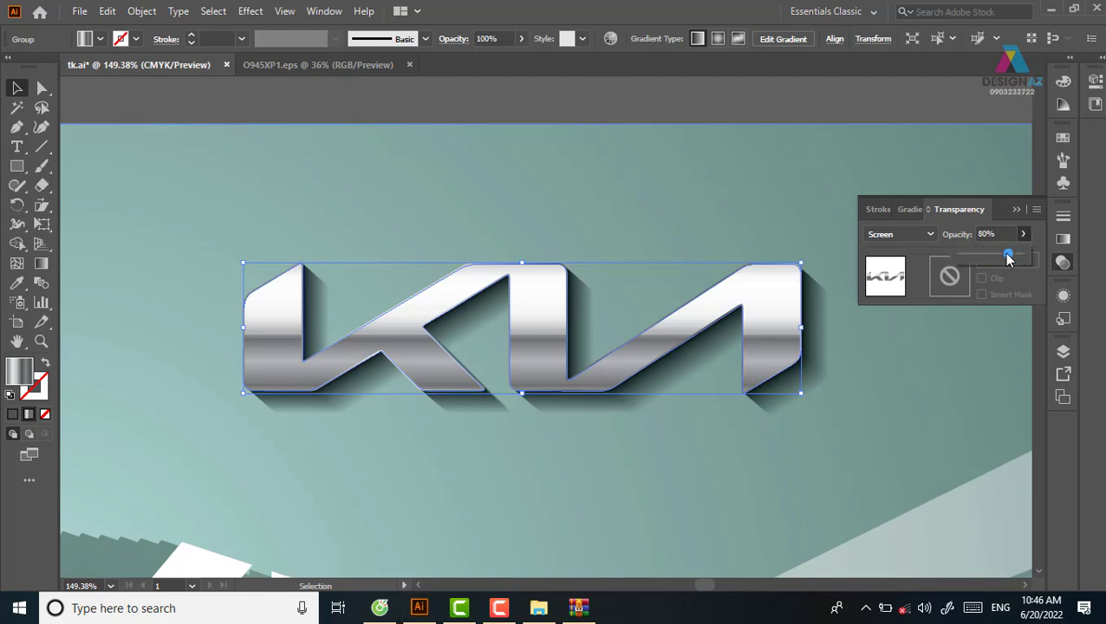
{"action": "left_click", "coordinate": [840, 98]}
Zoom out to 25%, pan over the whole poster, and remove the gold sample
{"action": "key", "text": "ctrl+minus"}
{"action": "key", "text": "ctrl+minus"}
{"action": "key", "text": "ctrl+minus"}
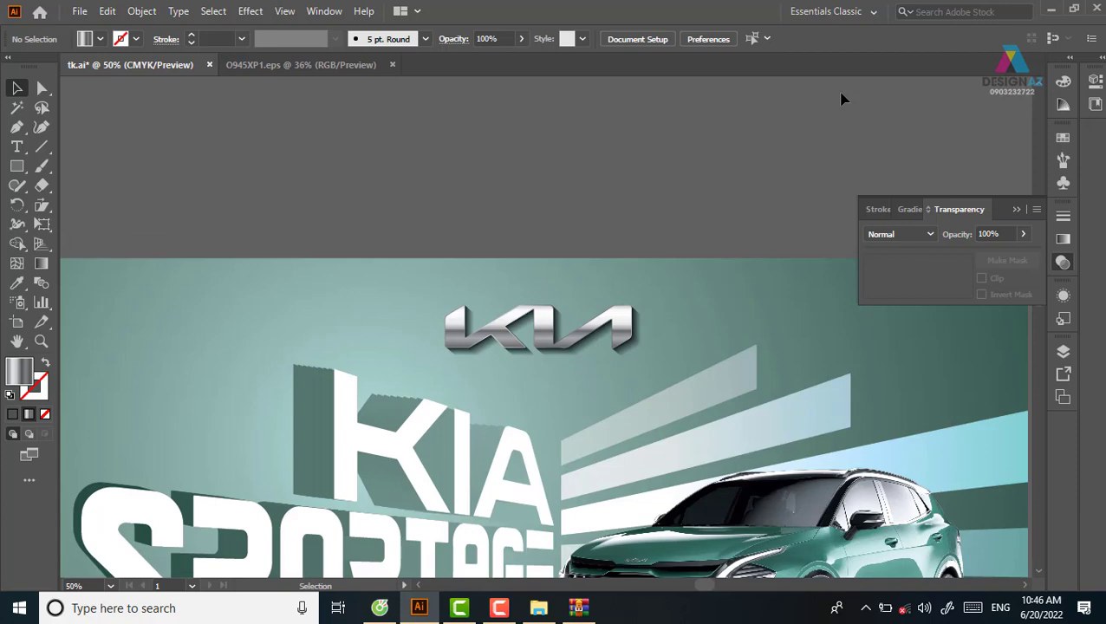
{"action": "key", "text": "ctrl+minus"}
{"action": "key", "text": "ctrl+minus"}
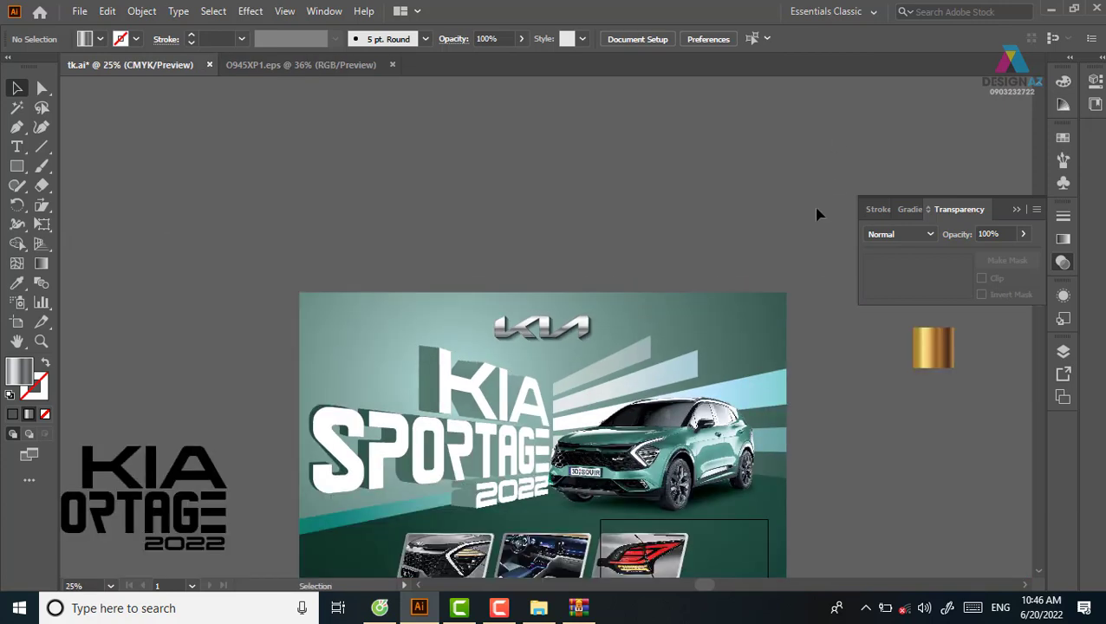
{"action": "left_click_drag", "start_coordinate": [728, 363], "coordinate": [728, 217]}
{"action": "left_click_drag", "start_coordinate": [798, 420], "coordinate": [760, 452]}
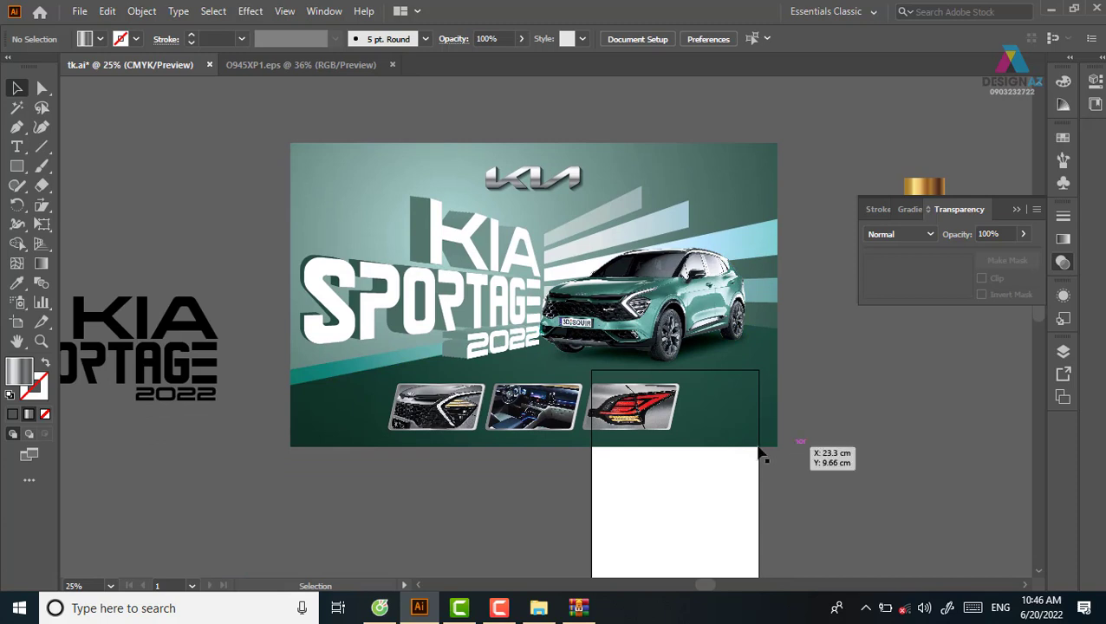
{"action": "left_click", "coordinate": [260, 330]}
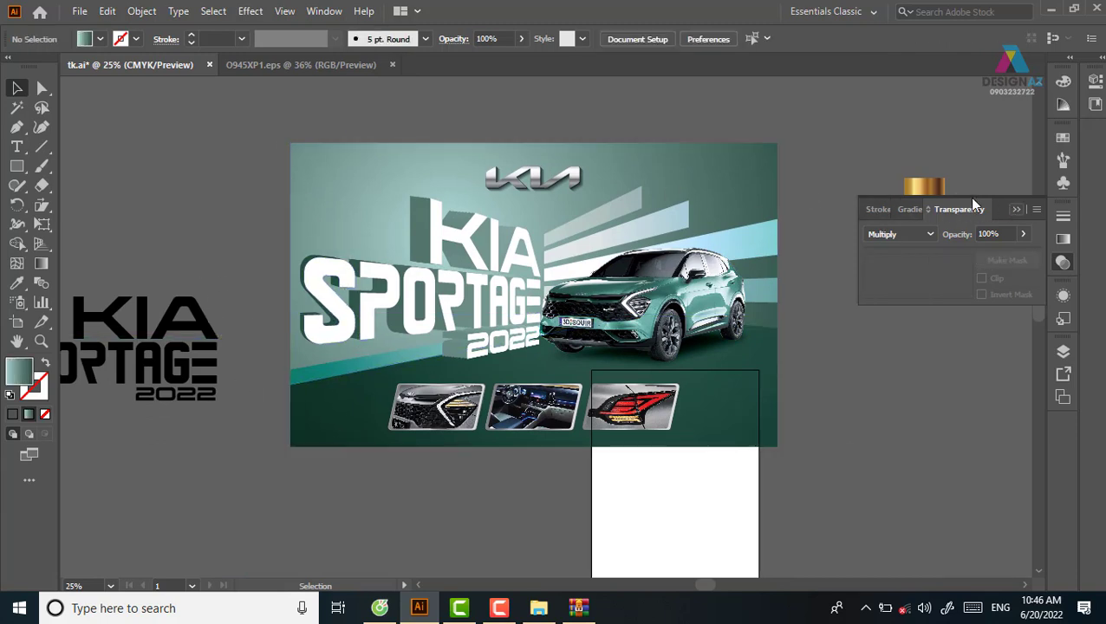
{"action": "left_click", "coordinate": [929, 191]}
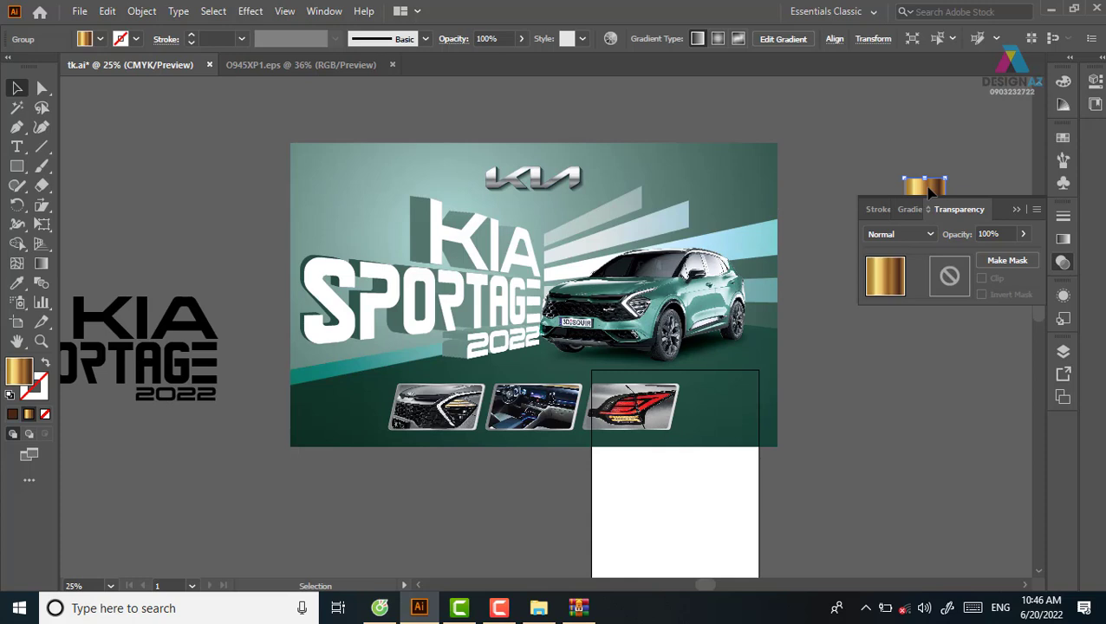
{"action": "key", "text": "Delete"}
{"action": "left_click", "coordinate": [658, 182]}
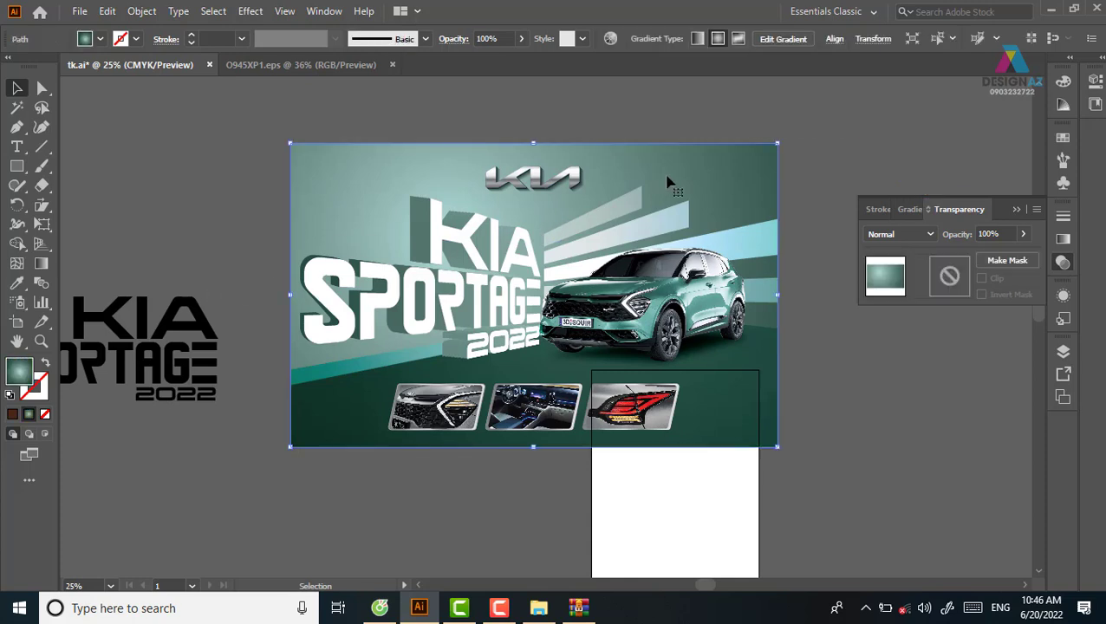
Bring the teal gradient background to the front and re-centre its radial highlight mid-poster
{"action": "key", "text": "a"}
{"action": "key", "text": "ctrl+shift+bracketright"}
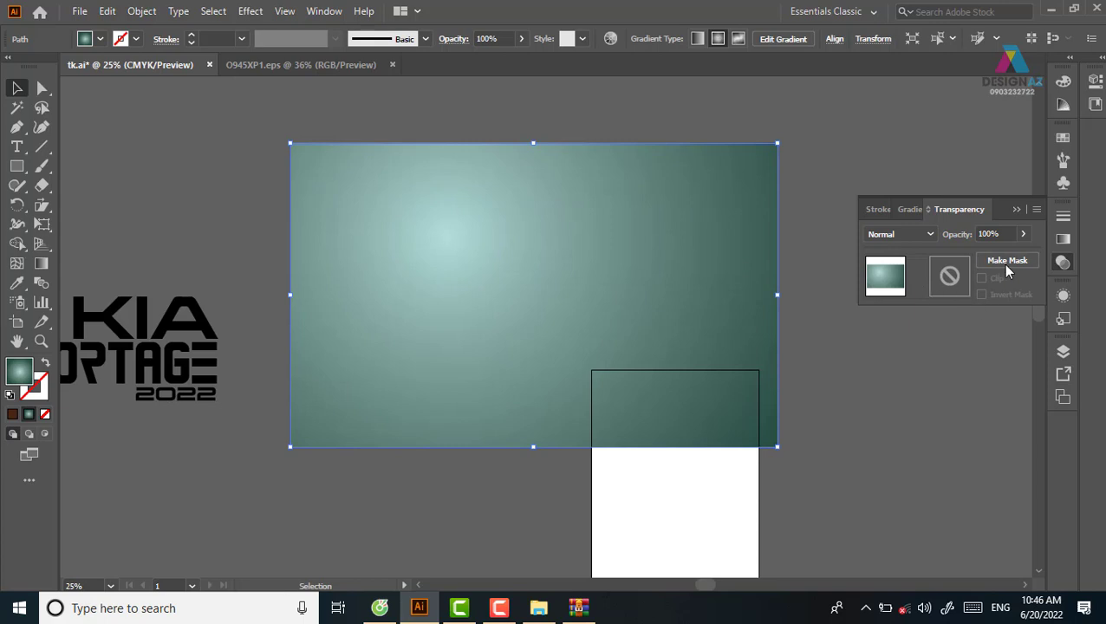
{"action": "key", "text": "g"}
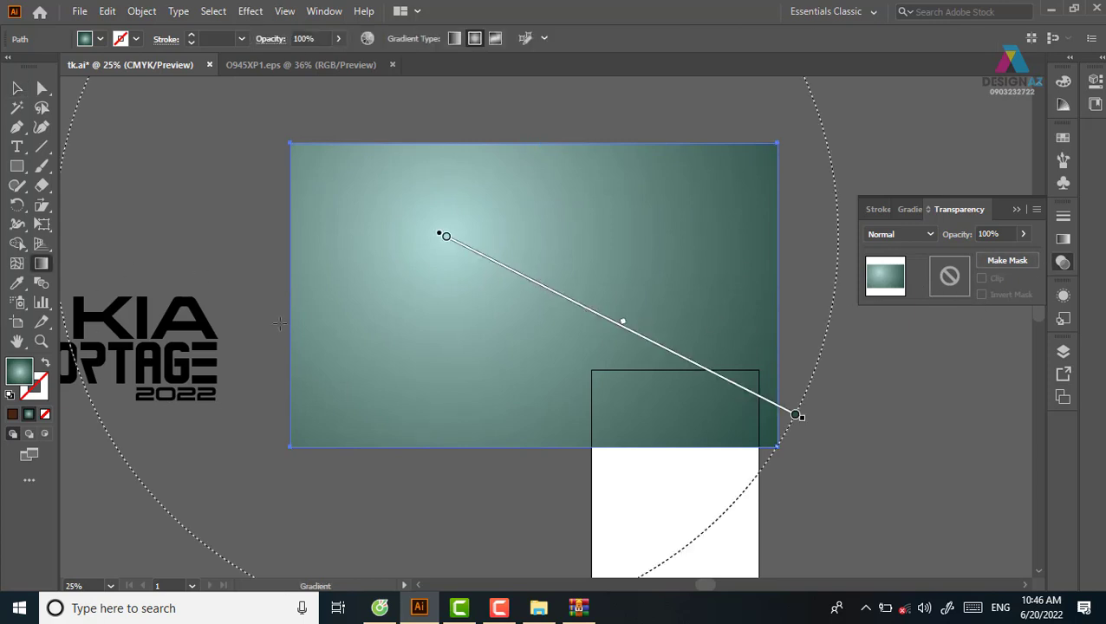
{"action": "left_click_drag", "start_coordinate": [538, 268], "coordinate": [716, 446]}
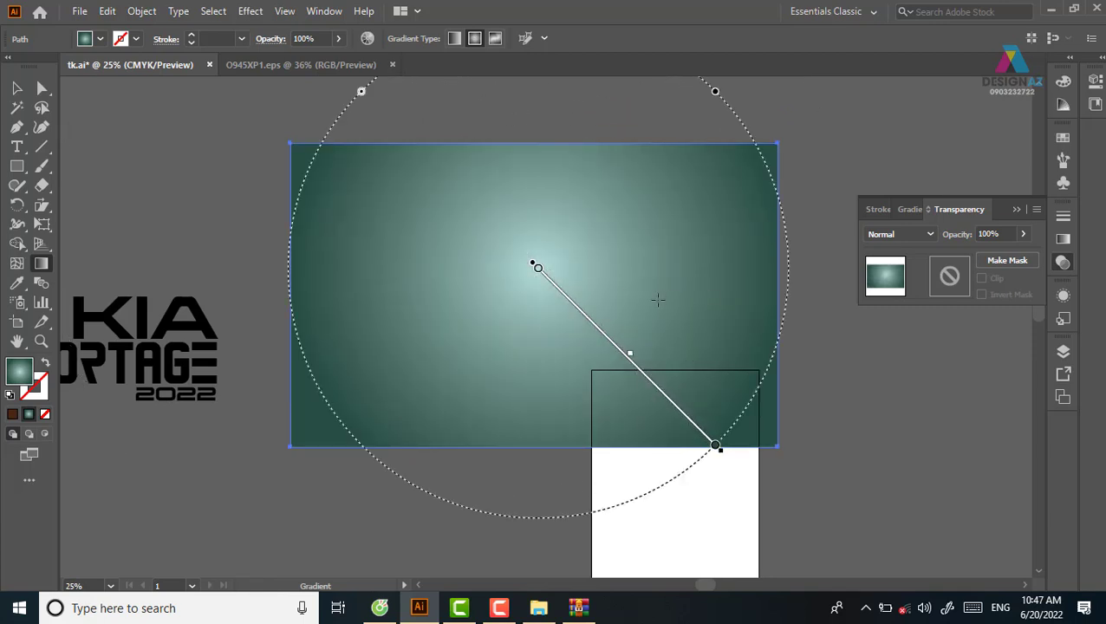
{"action": "key", "text": "v"}
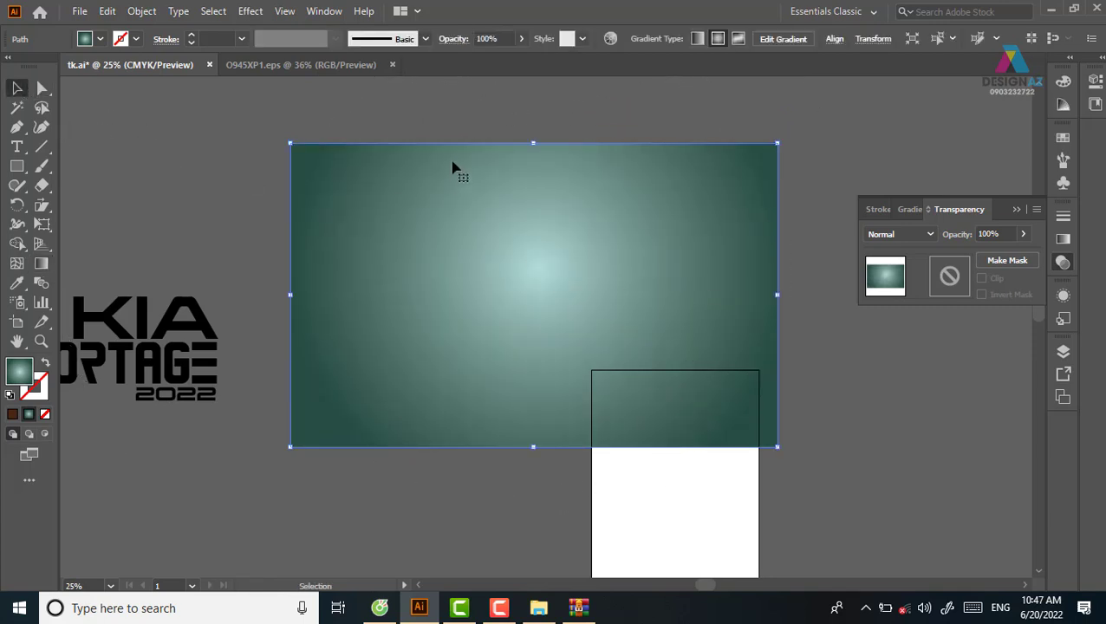
{"action": "left_click", "coordinate": [1064, 240]}
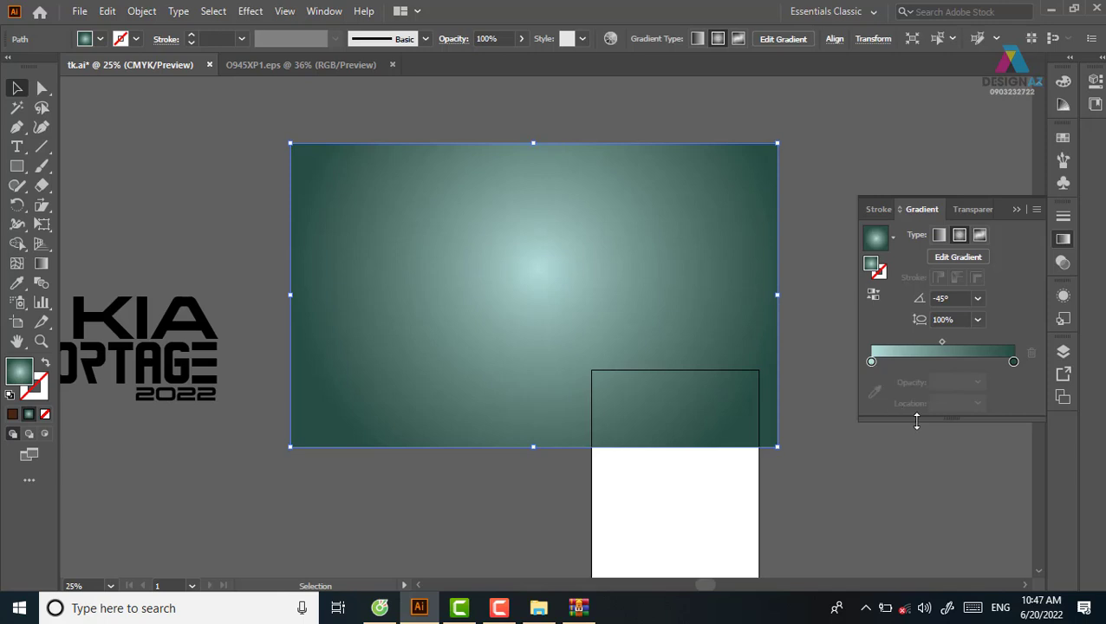
Set the gradient's centre stop to 0% opacity and push the midpoint outward
{"action": "left_click", "coordinate": [872, 362]}
{"action": "left_click", "coordinate": [945, 382]}
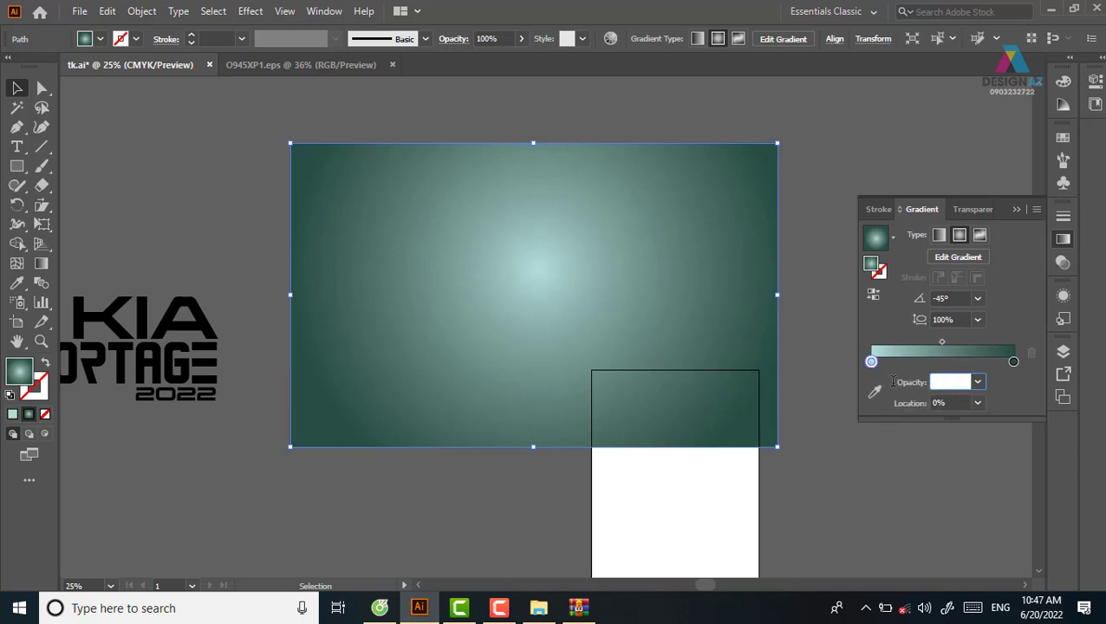
{"action": "type", "text": "0"}
{"action": "key", "text": "Return"}
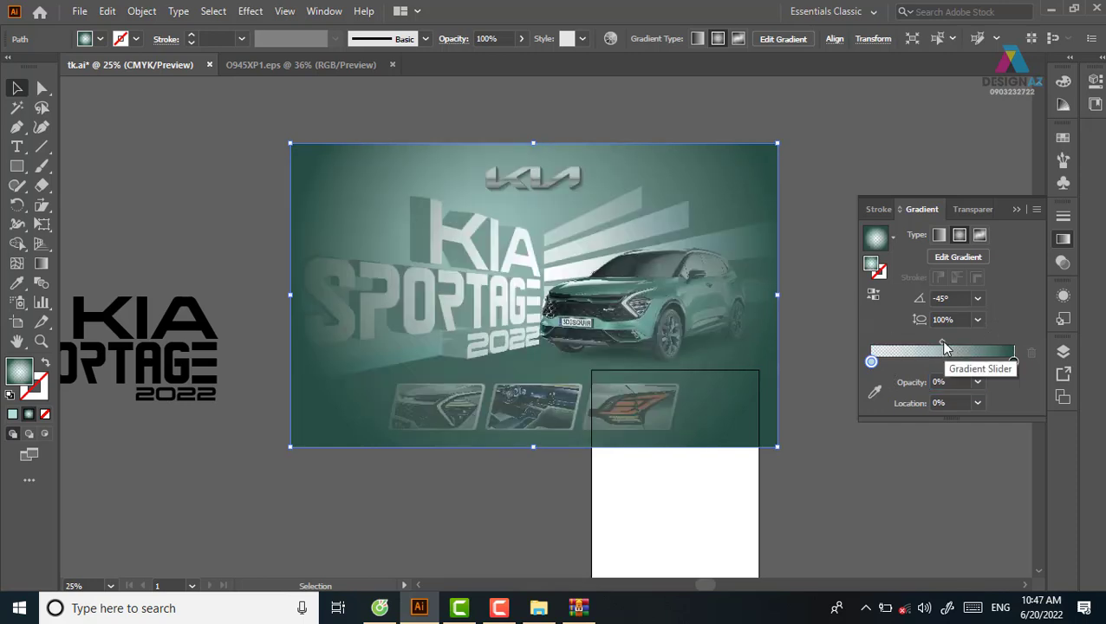
{"action": "left_click_drag", "start_coordinate": [943, 343], "coordinate": [974, 343]}
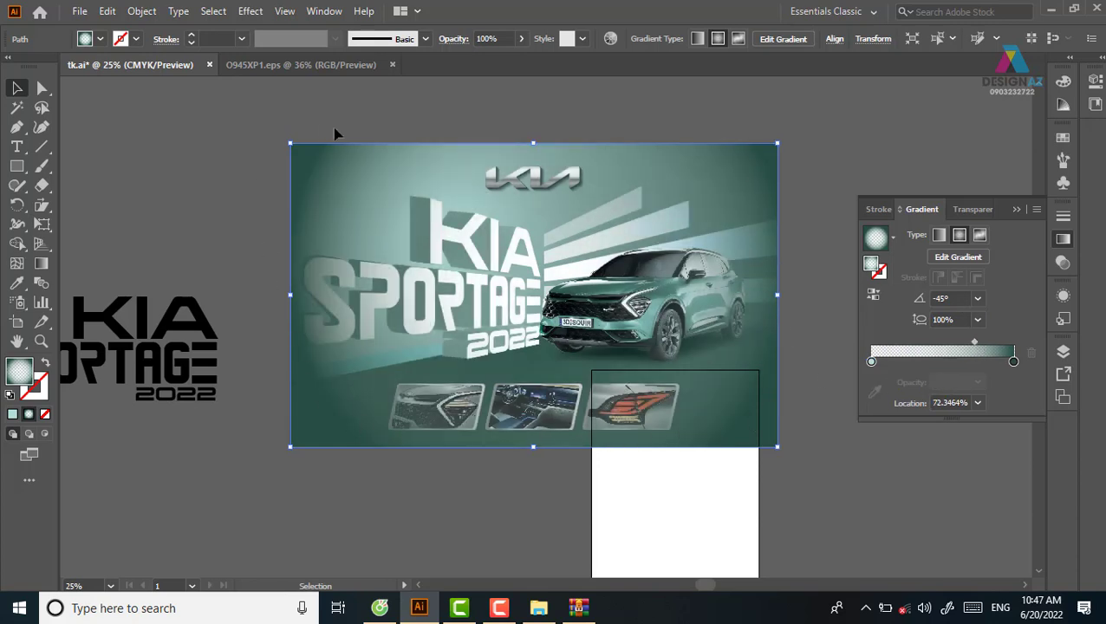
{"action": "left_click", "coordinate": [152, 97]}
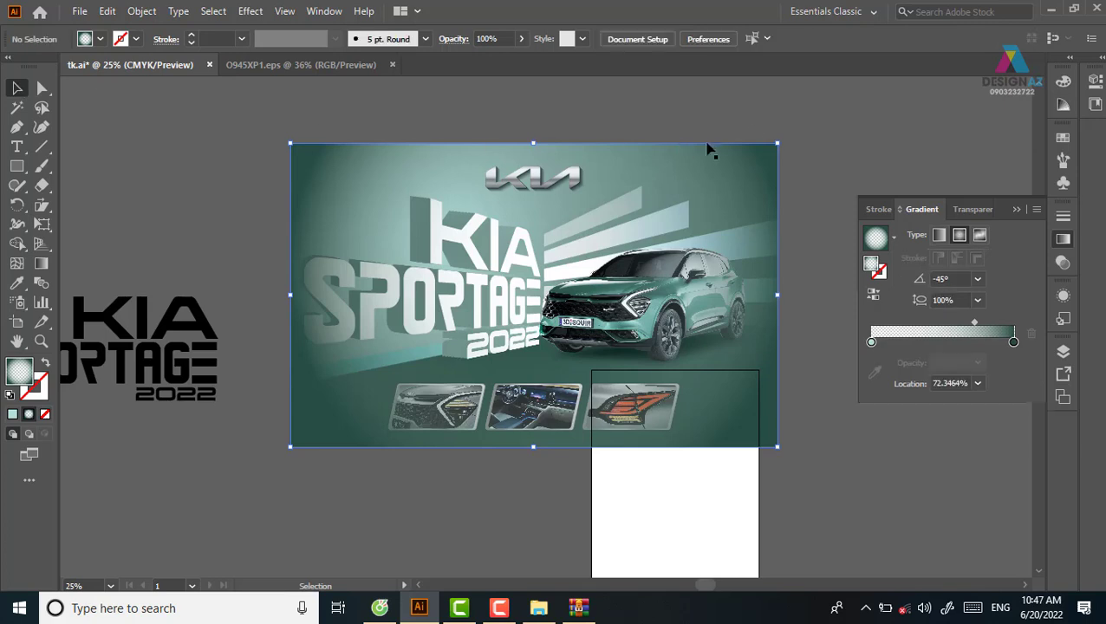
Set the gradient overlay's blend mode to Overlay, undoing an accidental duplicate rectangle
{"action": "left_click", "coordinate": [763, 177]}
{"action": "left_click", "coordinate": [971, 209]}
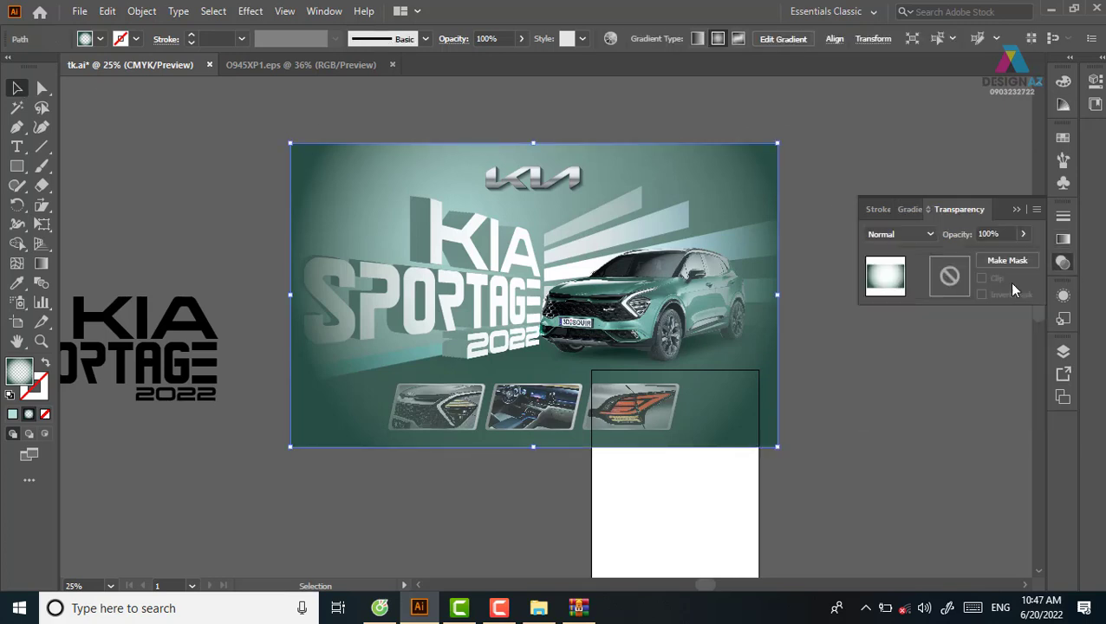
{"action": "left_click", "coordinate": [917, 235]}
{"action": "left_click", "coordinate": [933, 388]}
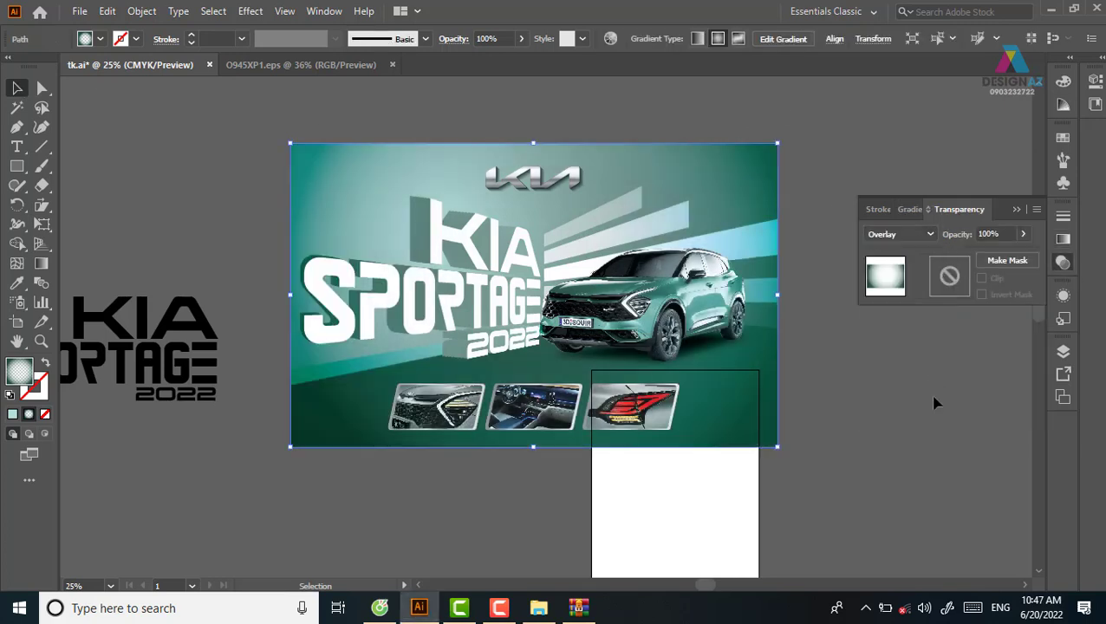
{"action": "left_click", "coordinate": [926, 421]}
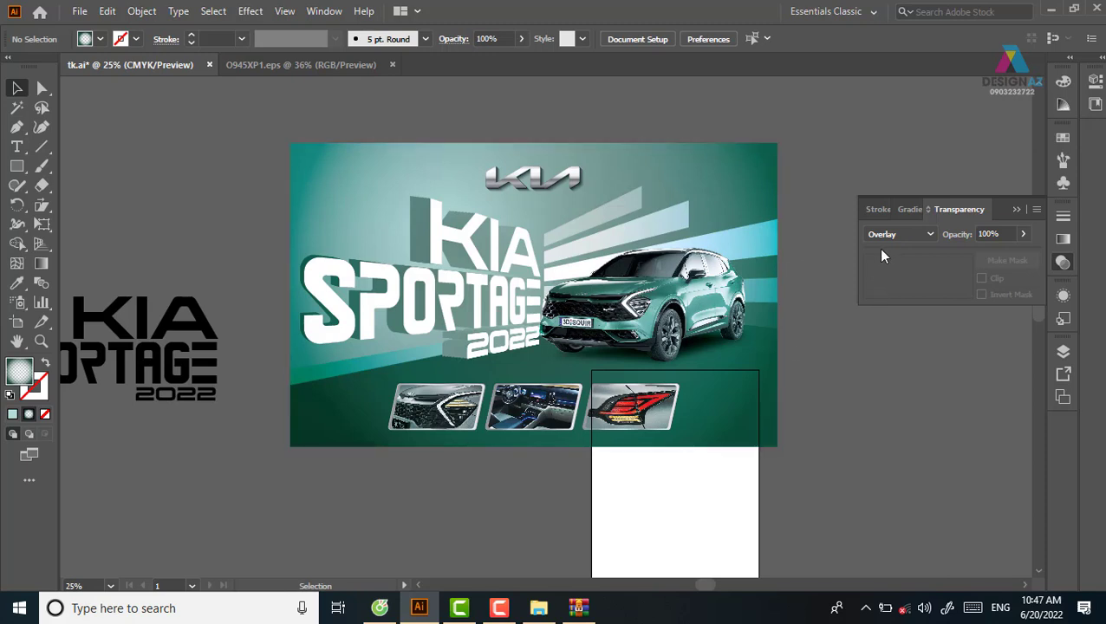
{"action": "left_click_drag", "start_coordinate": [767, 414], "coordinate": [268, 421]}
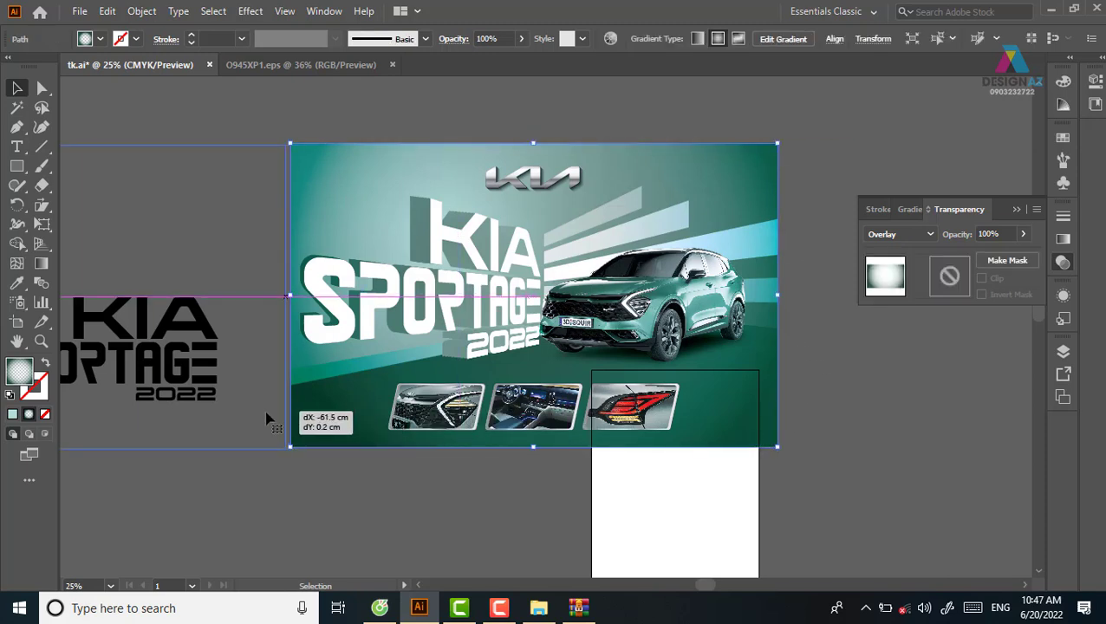
{"action": "key", "text": "ctrl+z"}
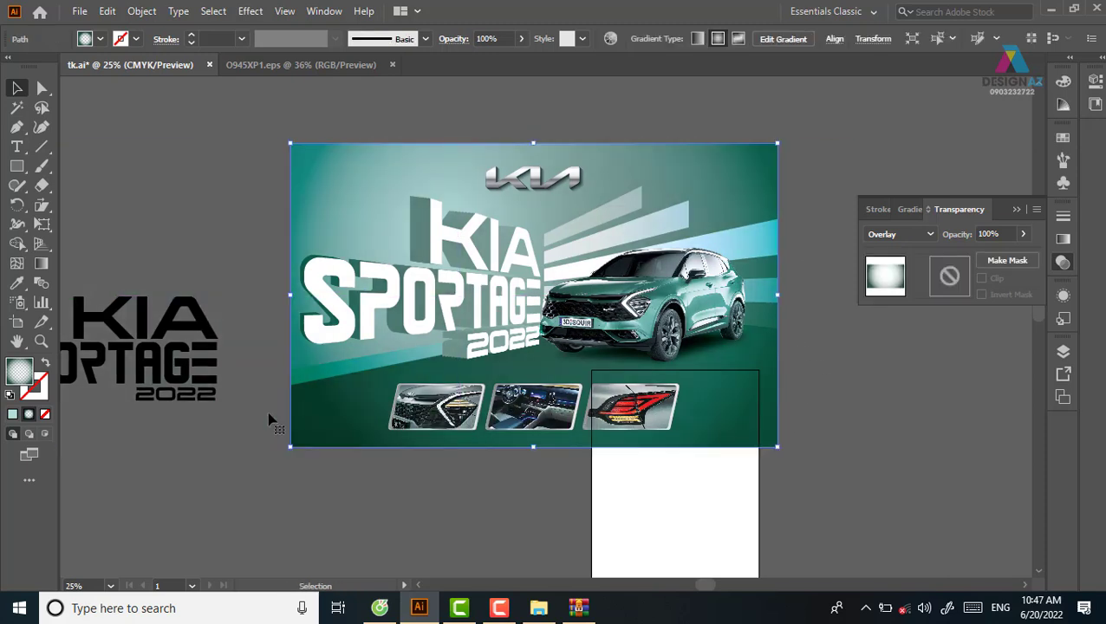
Make the outer gradient stop dark navy blue and move the midpoint toward the centre
{"action": "left_click", "coordinate": [1063, 239]}
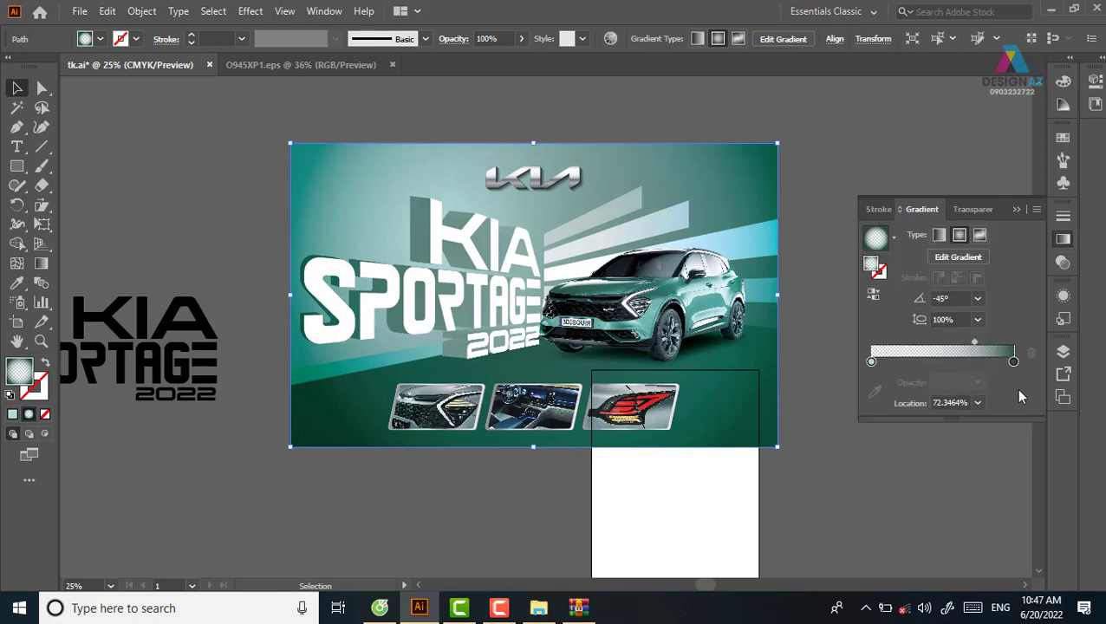
{"action": "double_click", "coordinate": [1013, 362]}
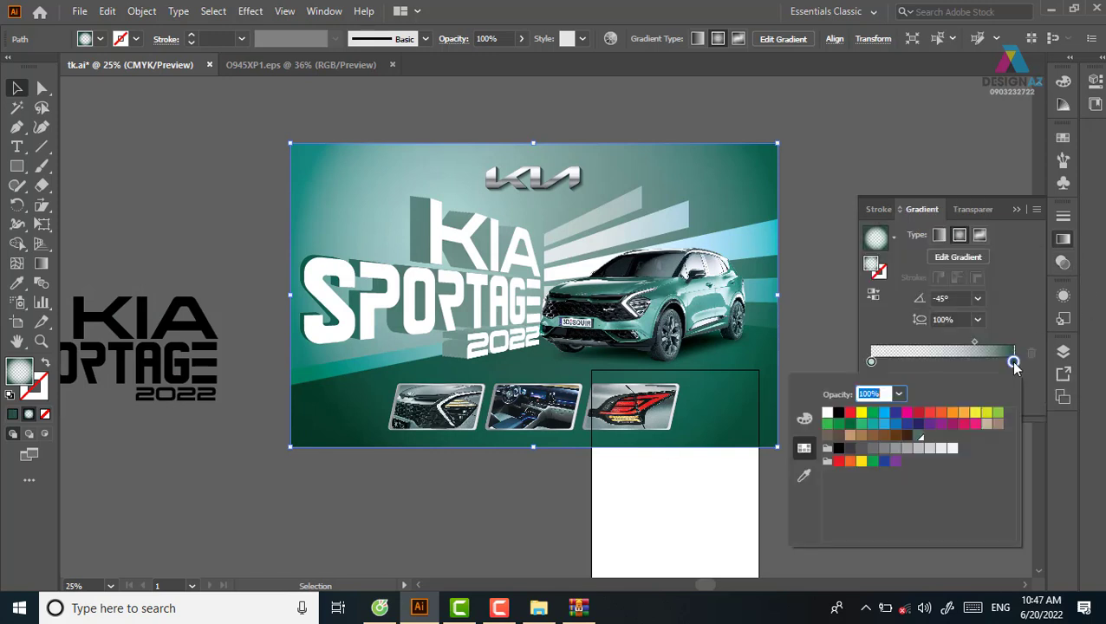
{"action": "left_click", "coordinate": [917, 425]}
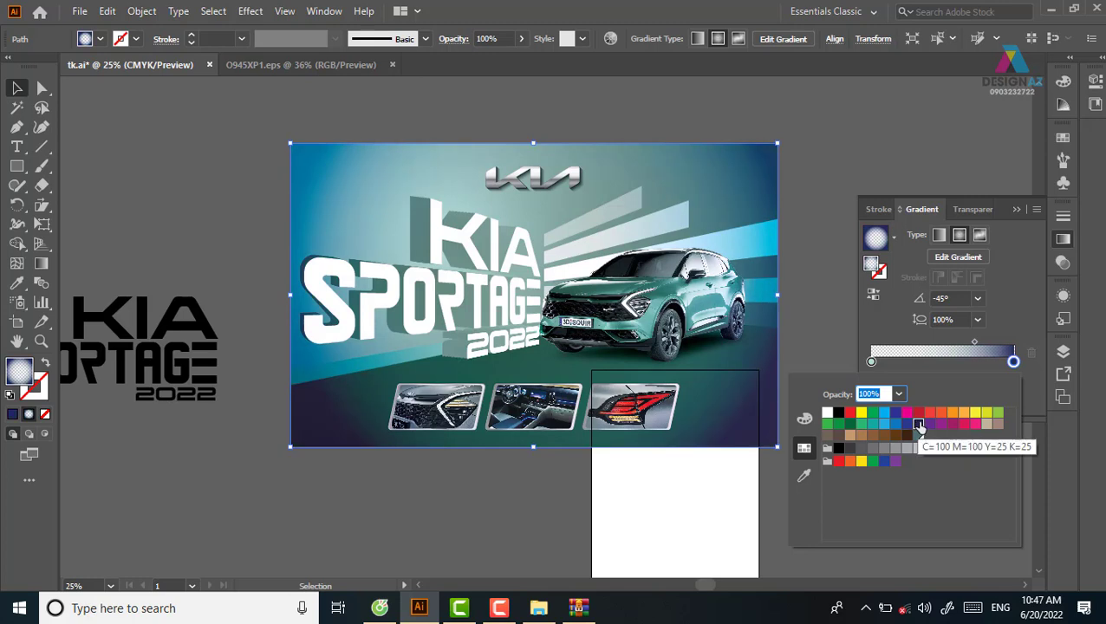
{"action": "left_click", "coordinate": [905, 425]}
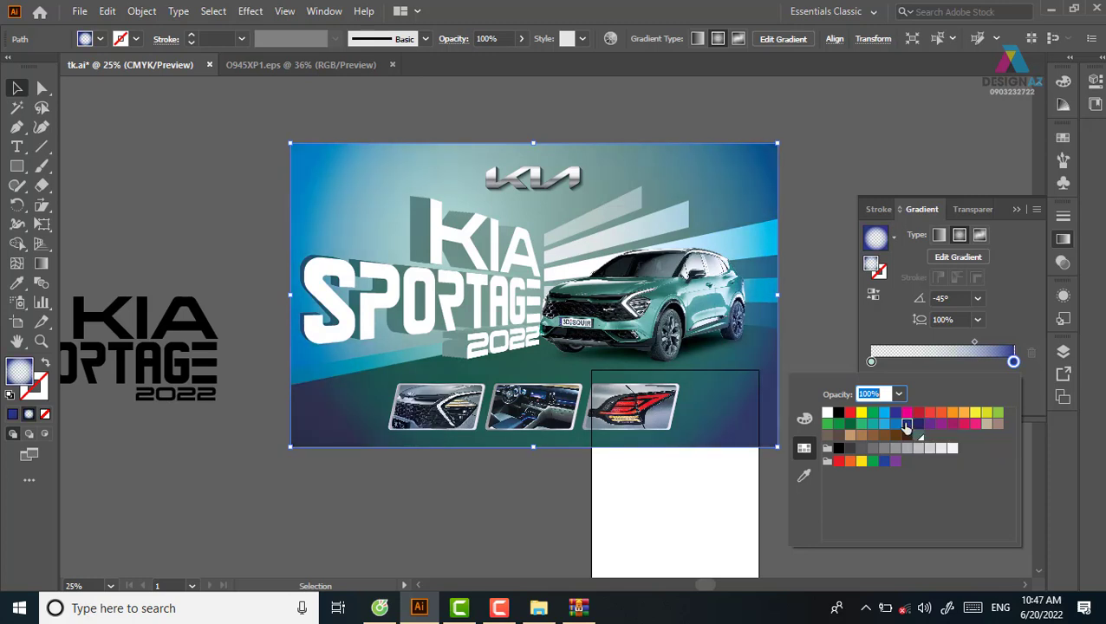
{"action": "left_click", "coordinate": [895, 424]}
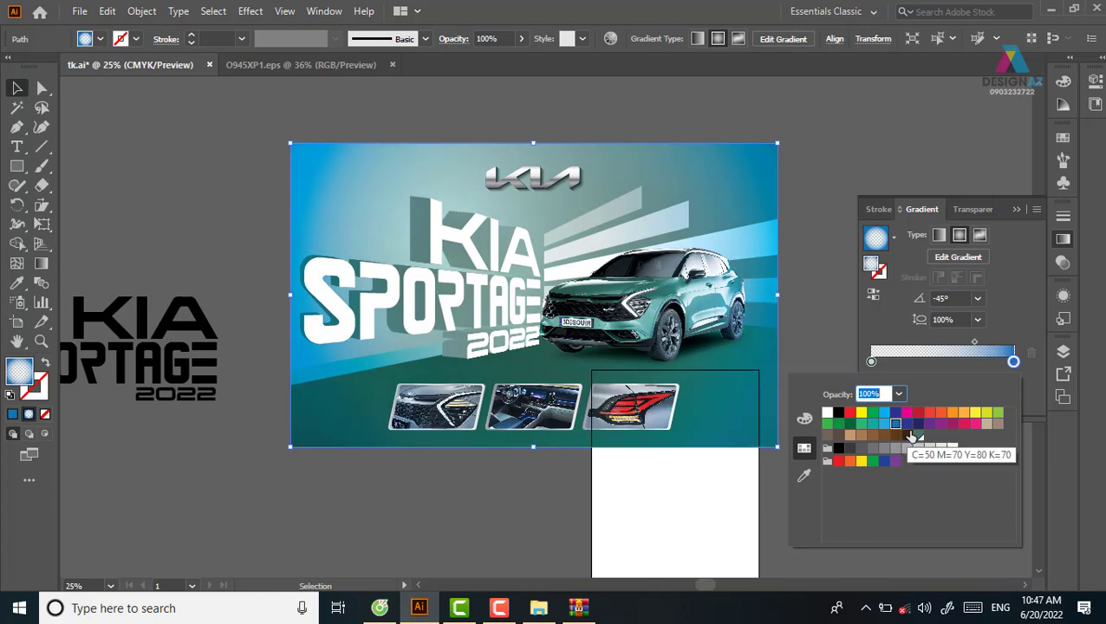
{"action": "left_click", "coordinate": [918, 424]}
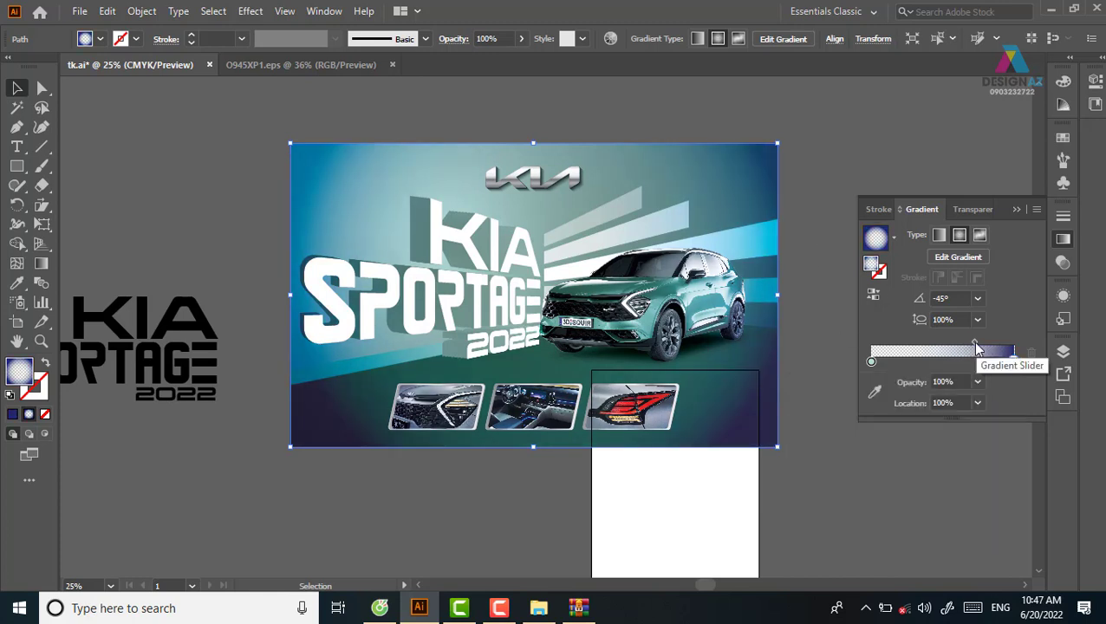
{"action": "left_click_drag", "start_coordinate": [974, 344], "coordinate": [938, 344]}
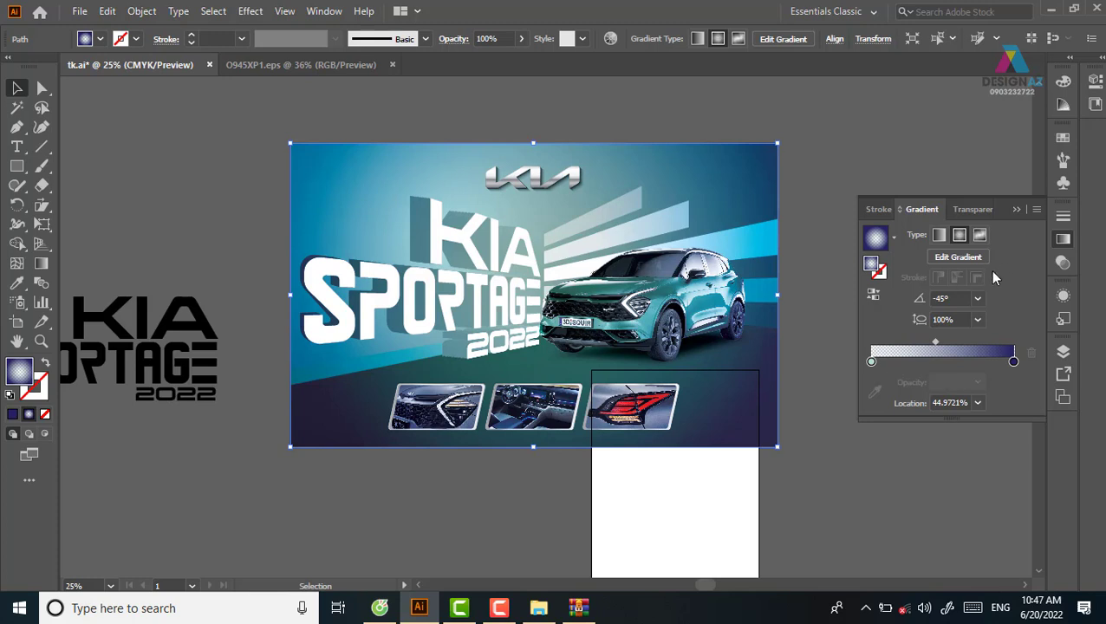
Close the gradient settings and compare the navy-tinted overlay against the banner
{"action": "left_click", "coordinate": [1016, 209]}
{"action": "left_click", "coordinate": [874, 413]}
{"action": "left_click", "coordinate": [758, 422]}
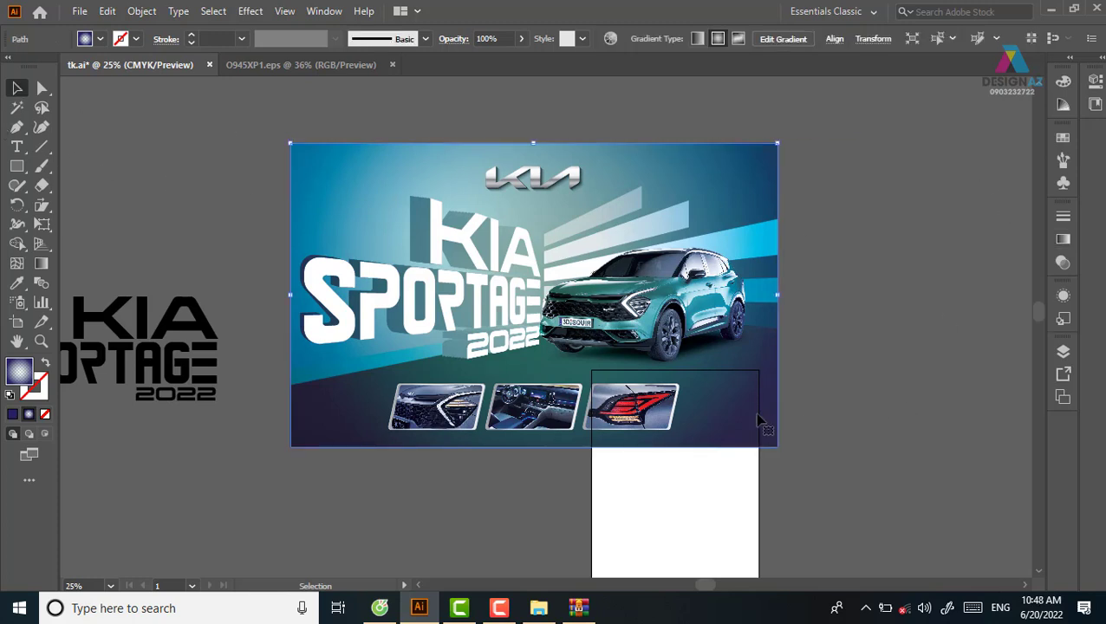
{"action": "left_click", "coordinate": [1063, 262]}
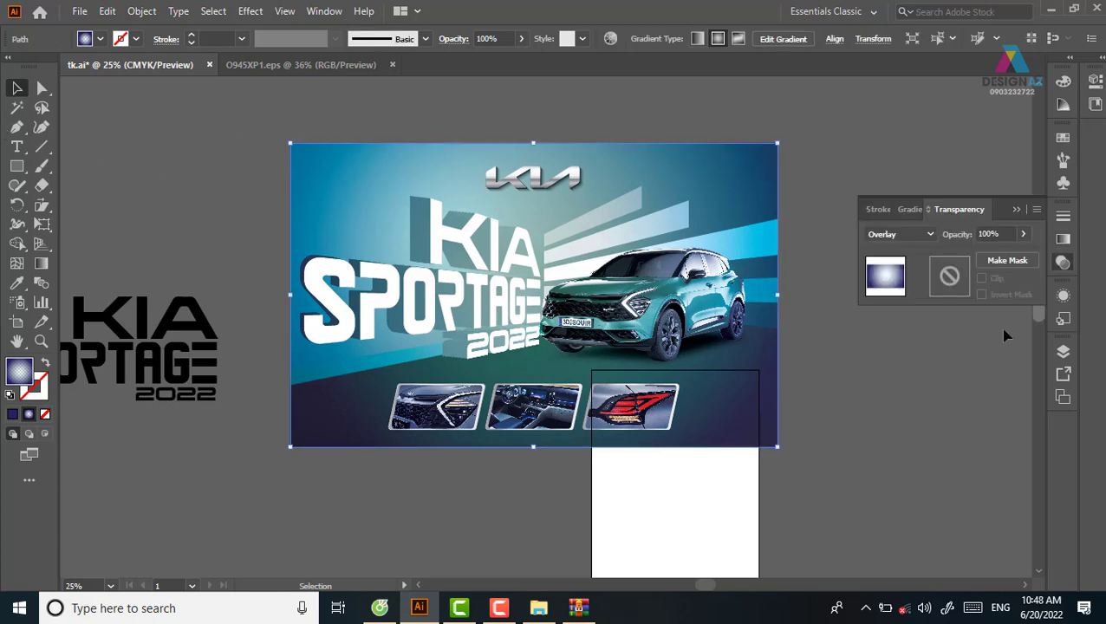
Lower the overlay opacity to 68% and zoom in to check the result
{"action": "left_click", "coordinate": [992, 234]}
{"action": "type", "text": "68"}
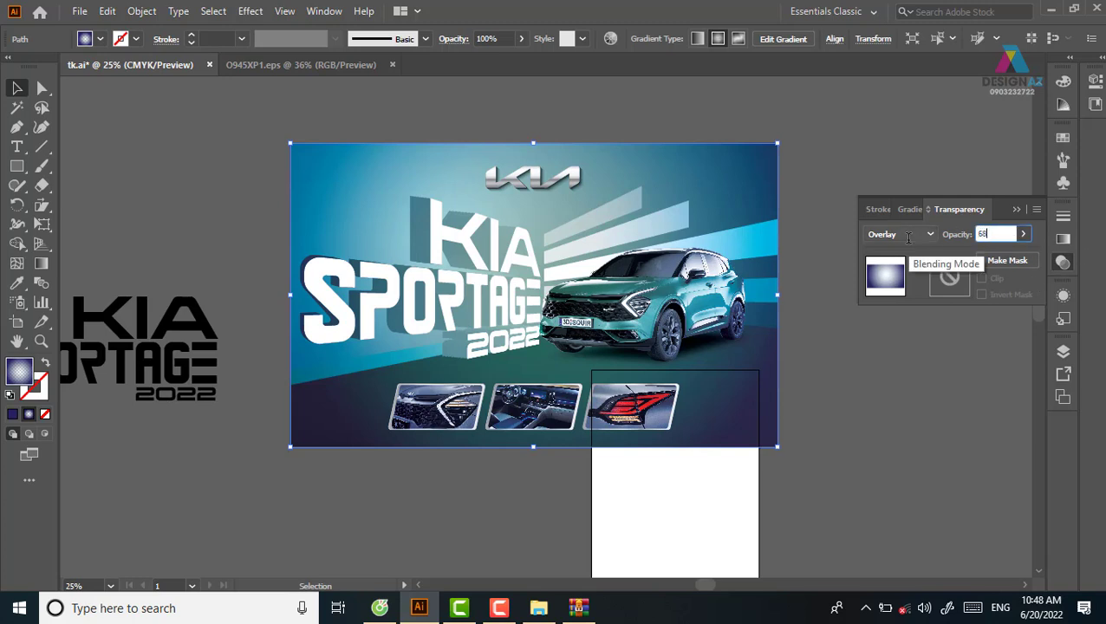
{"action": "key", "text": "Return"}
{"action": "left_click", "coordinate": [828, 470]}
{"action": "key", "text": "z"}
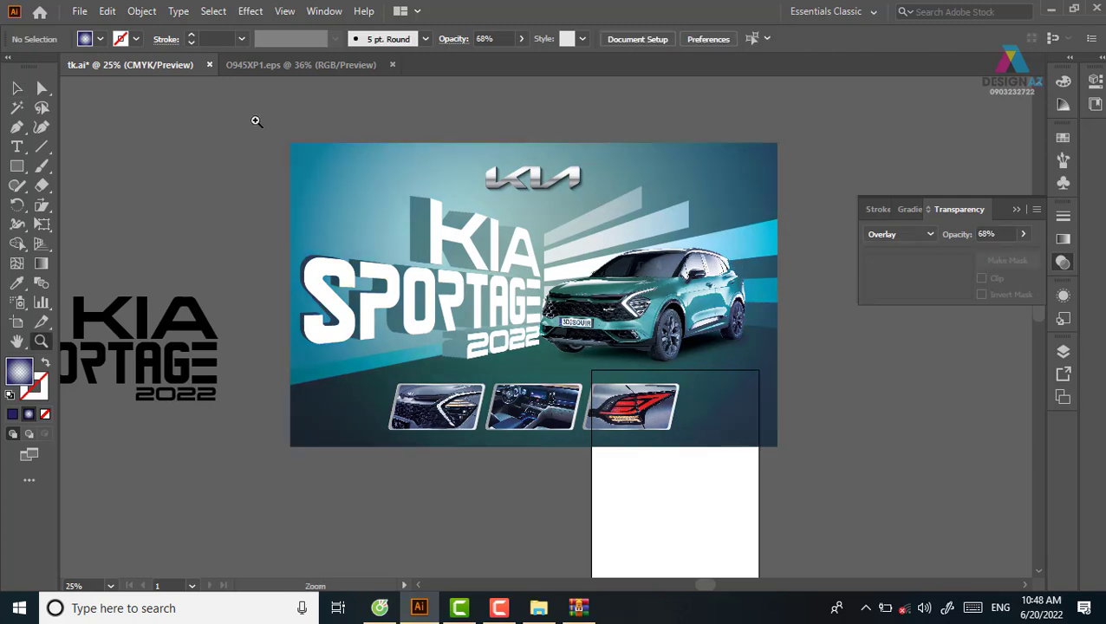
{"action": "mouse_move", "coordinate": [255, 117]}
{"action": "left_mouse_down"}
{"action": "mouse_move", "coordinate": [847, 464]}
{"action": "mouse_move", "coordinate": [817, 424]}
{"action": "left_mouse_up"}
Change the overlay opacity to 86%, then zoom out with artboard edges hidden
{"action": "key", "text": "space"}
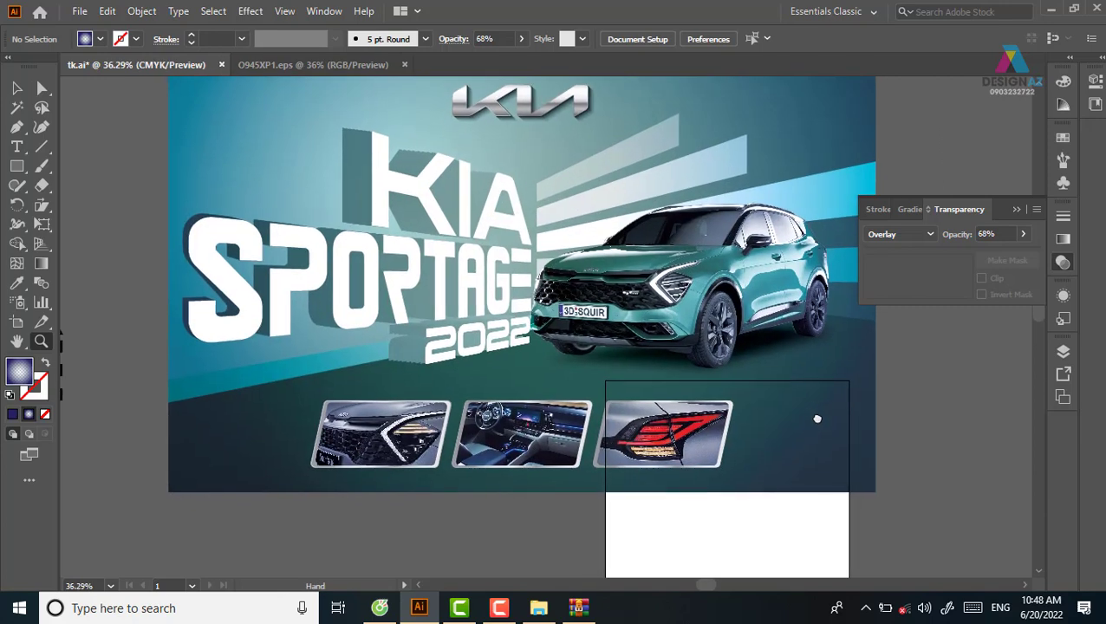
{"action": "key", "text": "v"}
{"action": "left_click", "coordinate": [858, 153]}
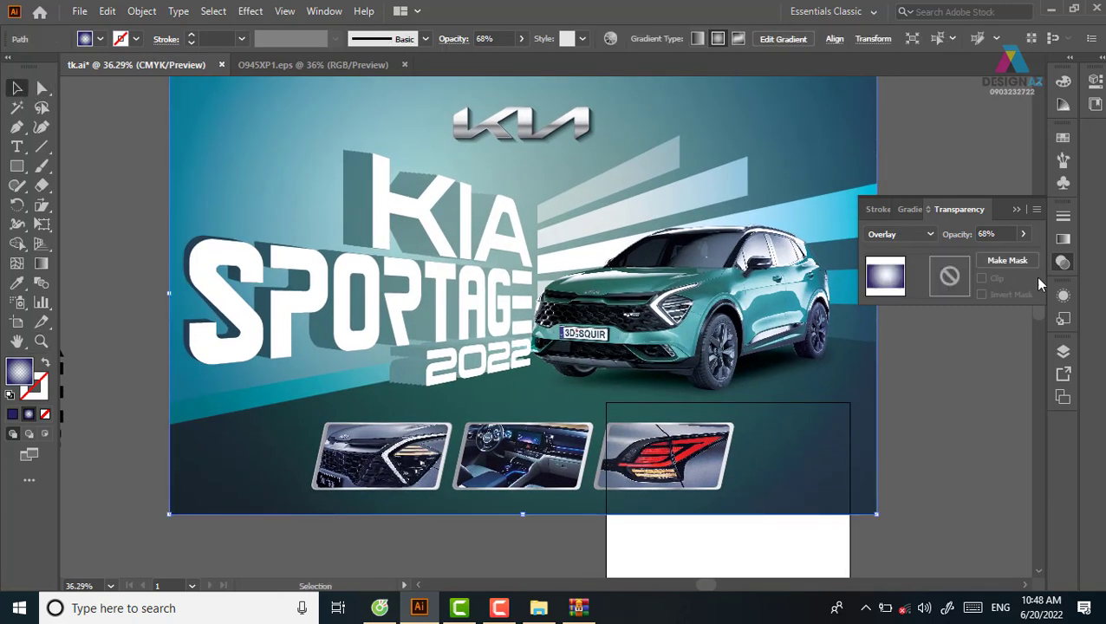
{"action": "left_click", "coordinate": [1002, 233]}
{"action": "type", "text": "86"}
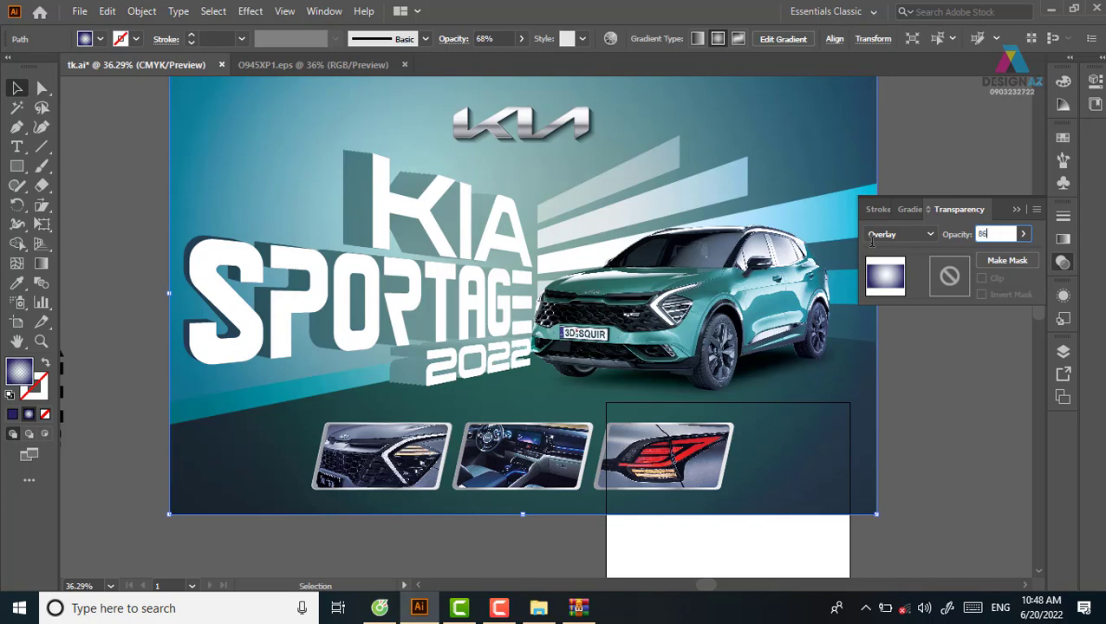
{"action": "key", "text": "Return"}
{"action": "left_click", "coordinate": [947, 474]}
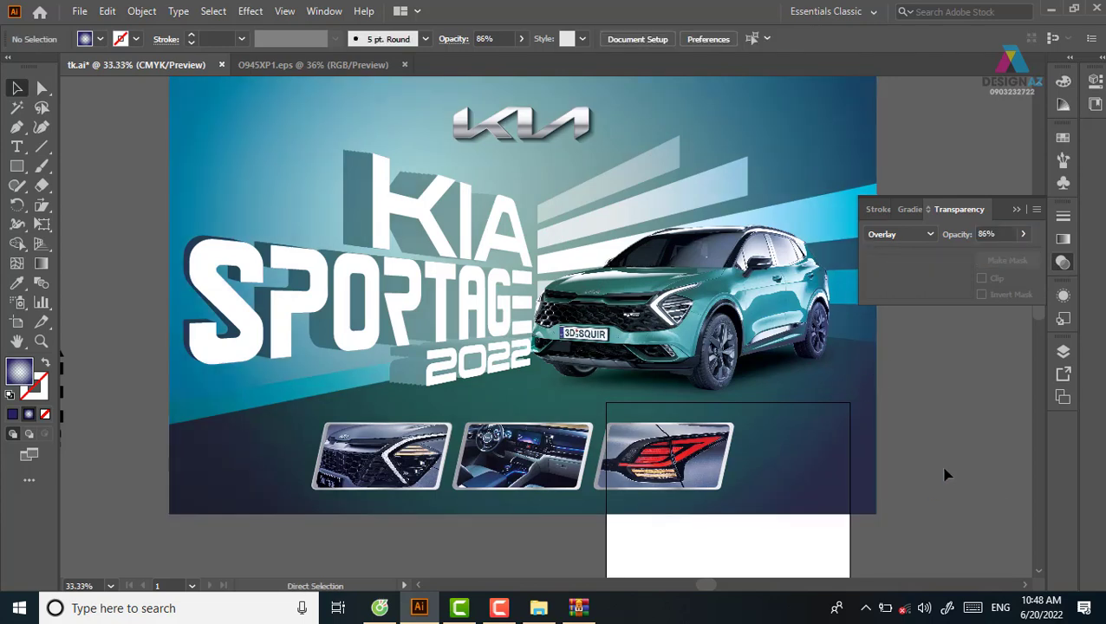
{"action": "key", "text": "ctrl+minus"}
{"action": "key", "text": "ctrl+minus"}
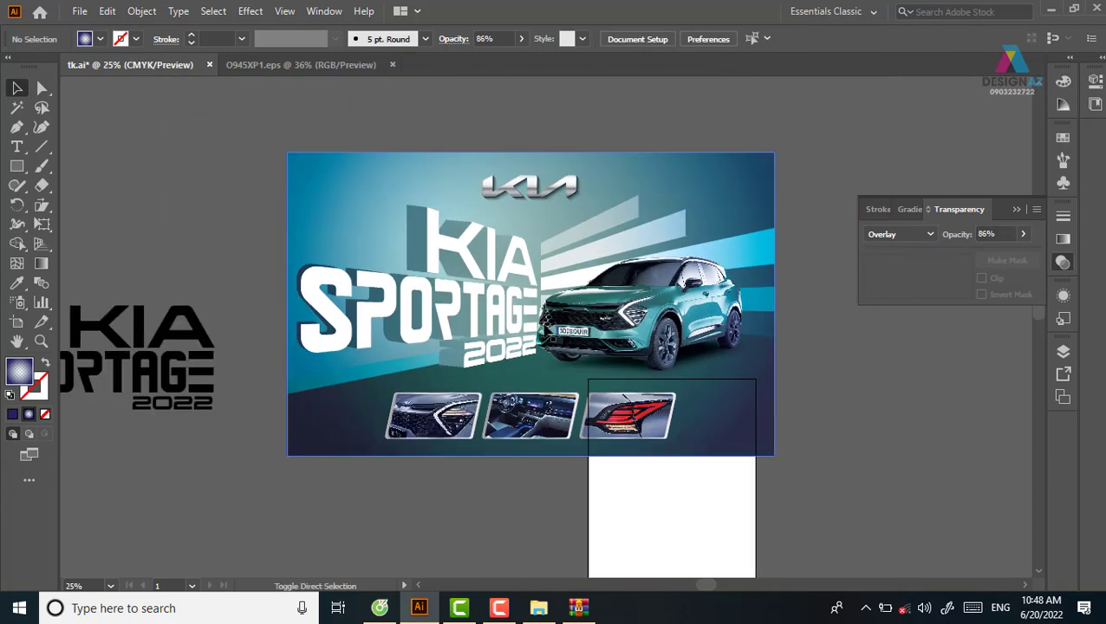
{"action": "key", "text": "ctrl+shift+h"}
Zoom in so the banner fills the view and close the Transparency panel
{"action": "key", "text": "z"}
{"action": "left_click_drag", "start_coordinate": [278, 148], "coordinate": [794, 466]}
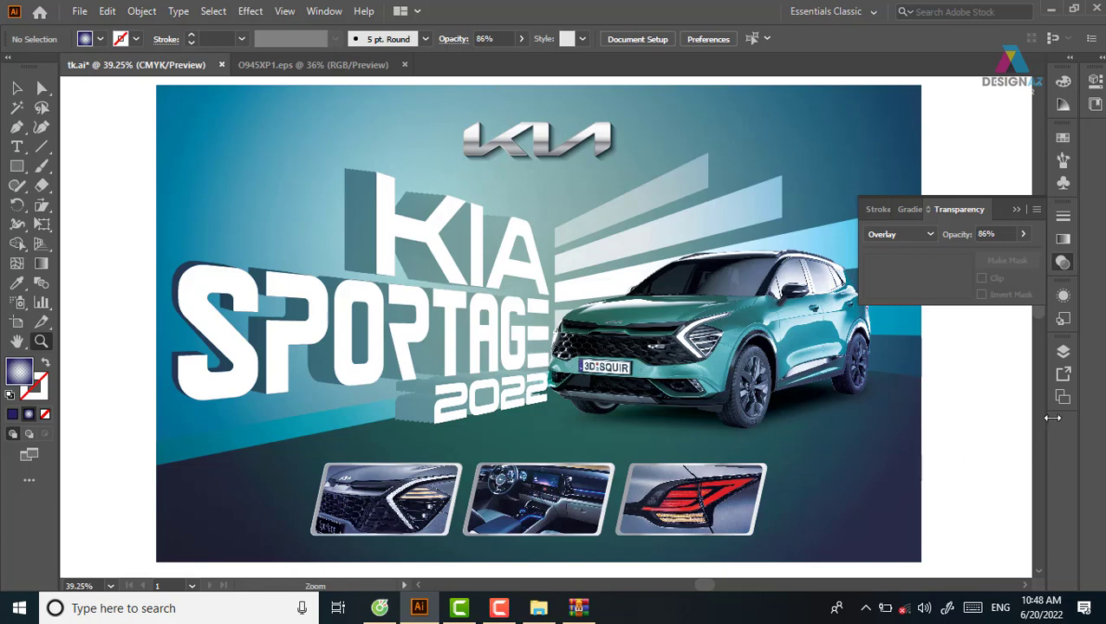
{"action": "left_click", "coordinate": [1016, 210]}
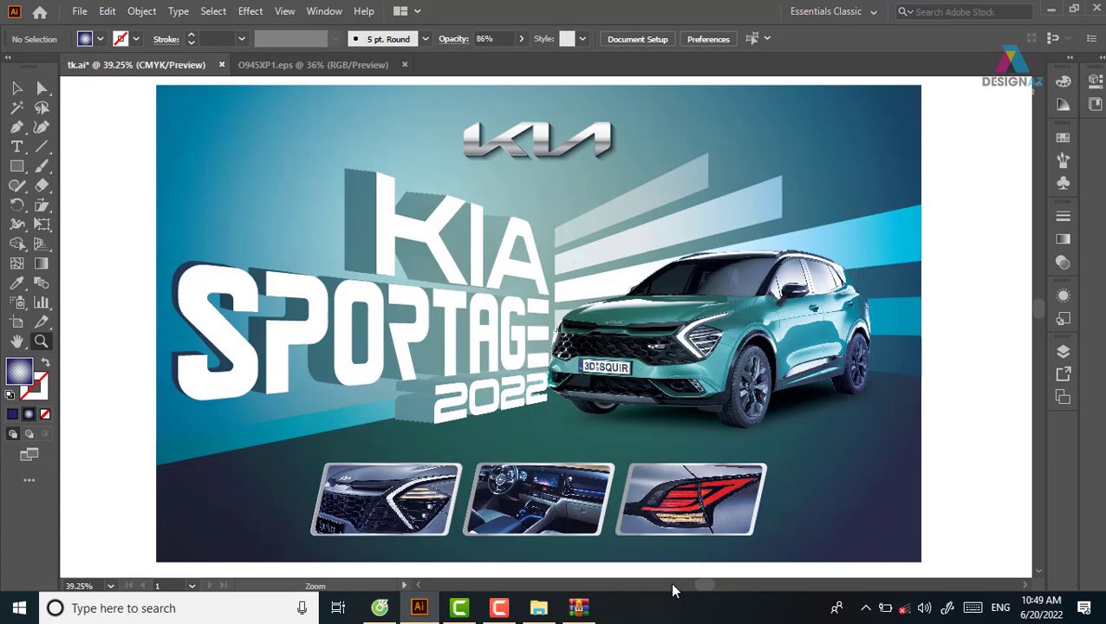